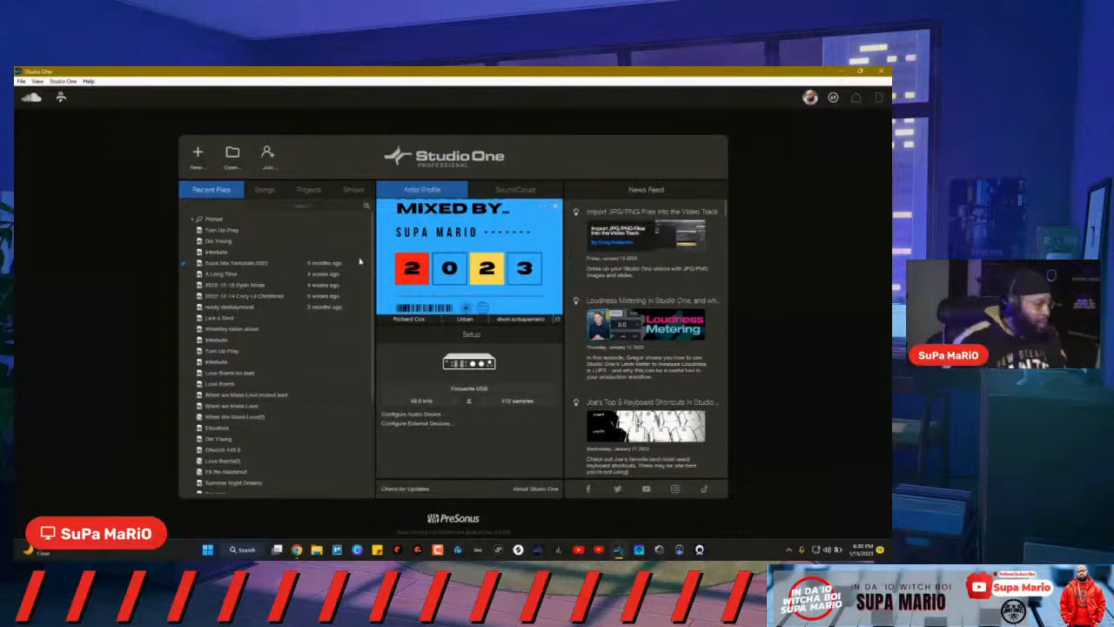
Step: Start opening a song and browse the drives to reach the Desktop folder
{"action": "left_click", "coordinate": [232, 152]}
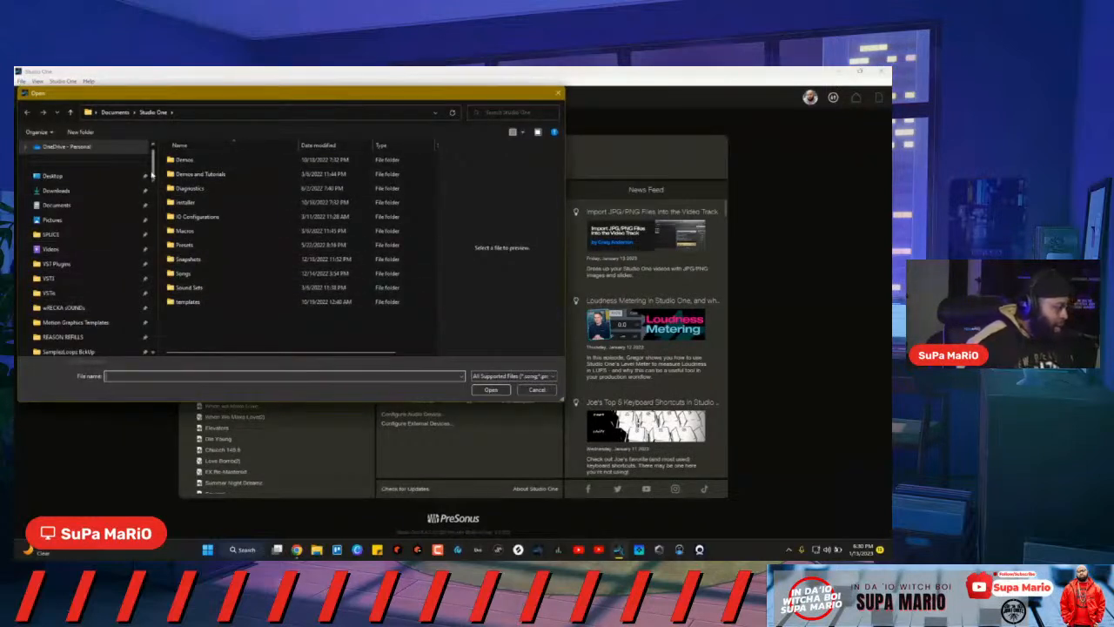
{"action": "scroll", "coordinate": [155, 233], "scroll_direction": "down", "scroll_amount": 5}
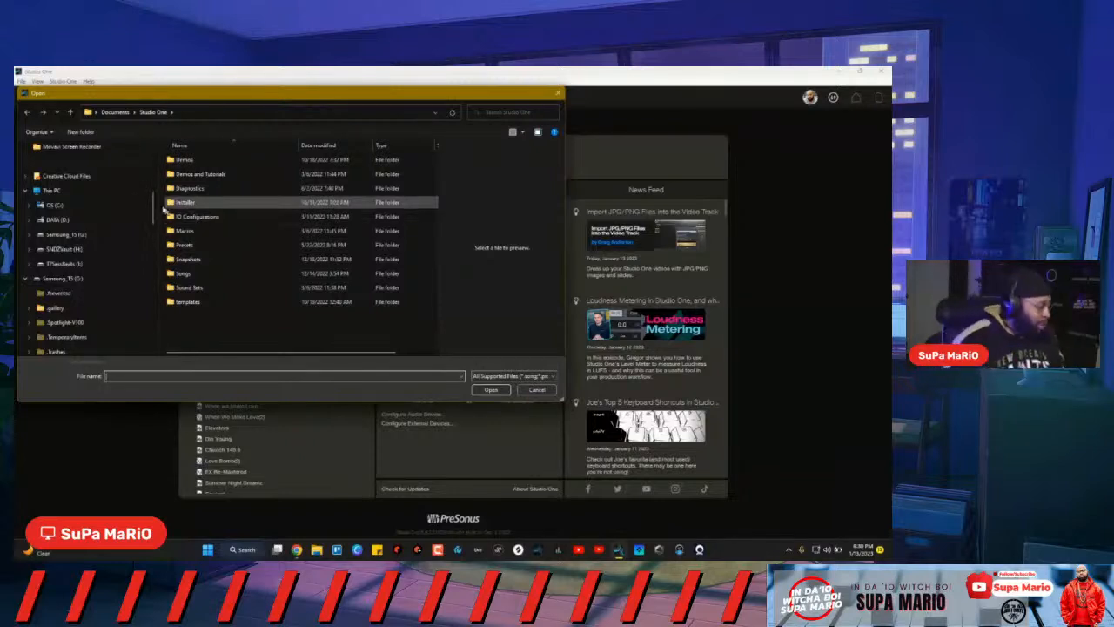
{"action": "left_click", "coordinate": [81, 250]}
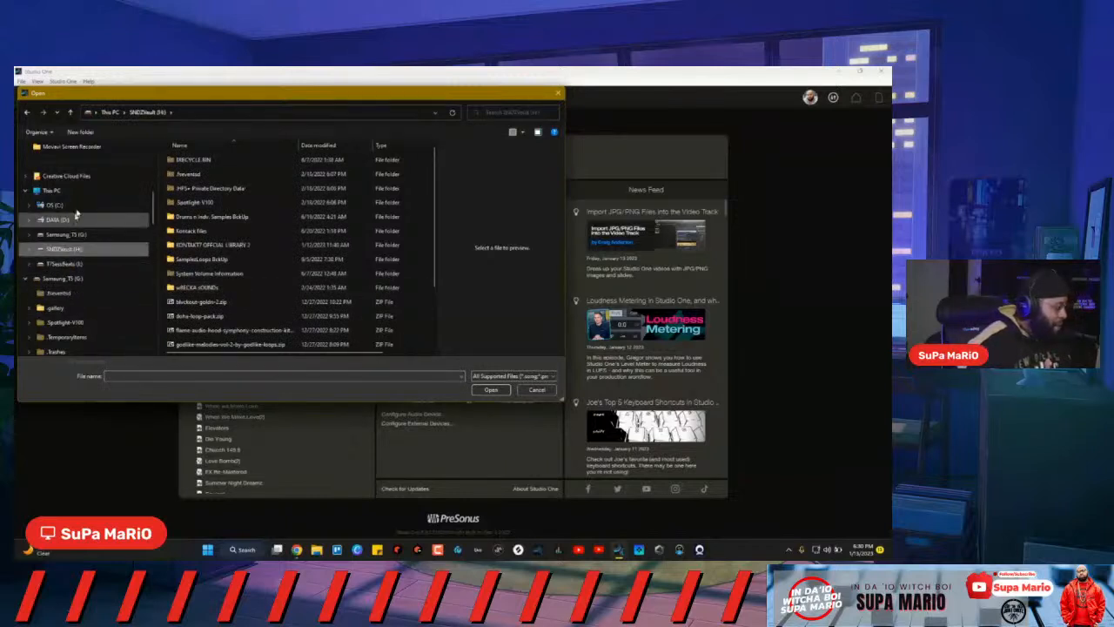
{"action": "scroll", "coordinate": [76, 213], "scroll_direction": "down", "scroll_amount": 2}
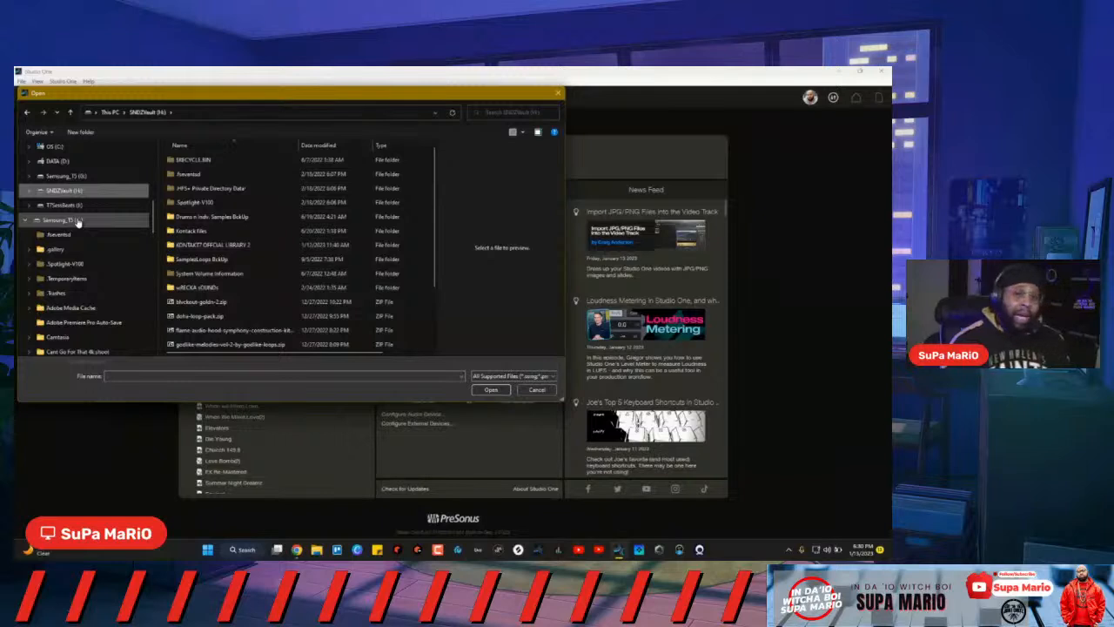
{"action": "left_click", "coordinate": [29, 220]}
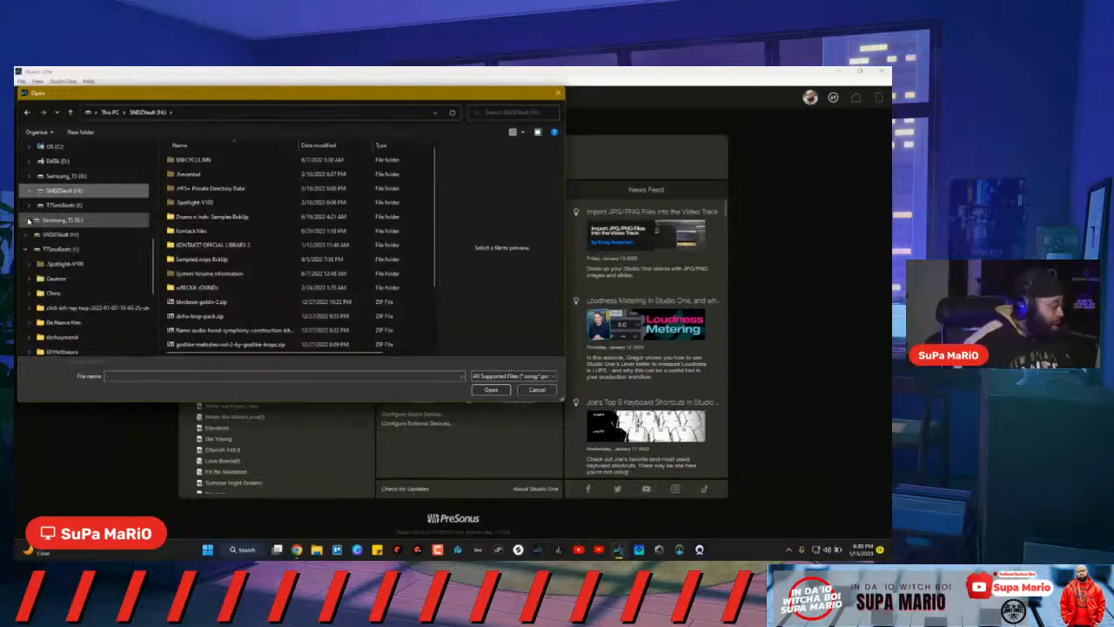
{"action": "scroll", "coordinate": [29, 220], "scroll_direction": "up", "scroll_amount": 2}
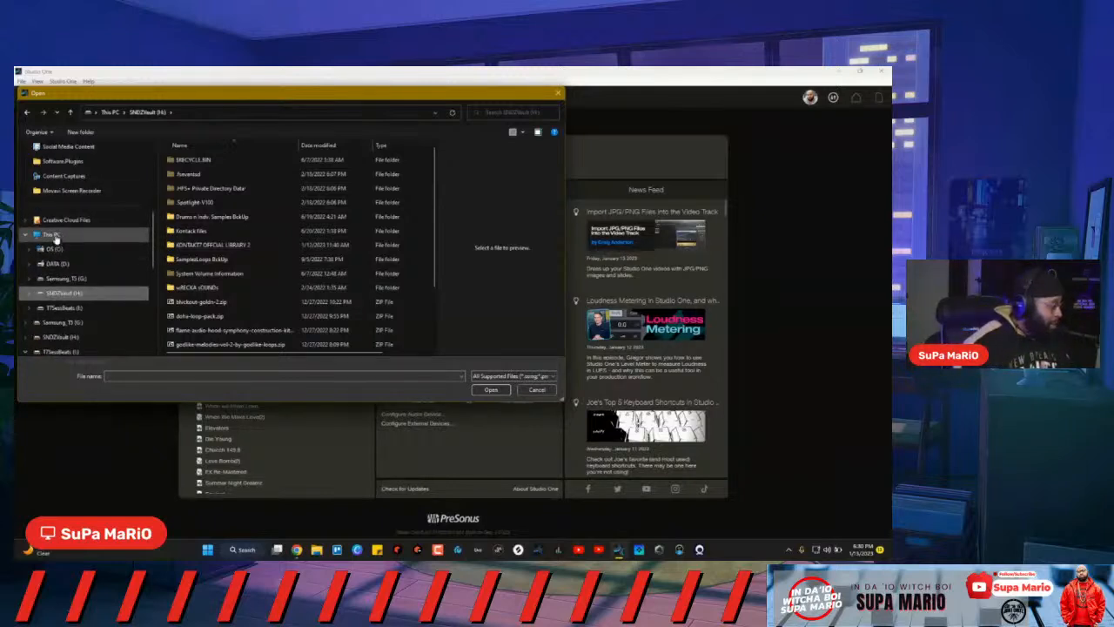
{"action": "left_click", "coordinate": [55, 238]}
{"action": "scroll", "coordinate": [69, 218], "scroll_direction": "up", "scroll_amount": 4}
{"action": "scroll", "coordinate": [70, 178], "scroll_direction": "up", "scroll_amount": 1}
{"action": "scroll", "coordinate": [65, 179], "scroll_direction": "up", "scroll_amount": 2}
{"action": "left_click", "coordinate": [67, 192]}
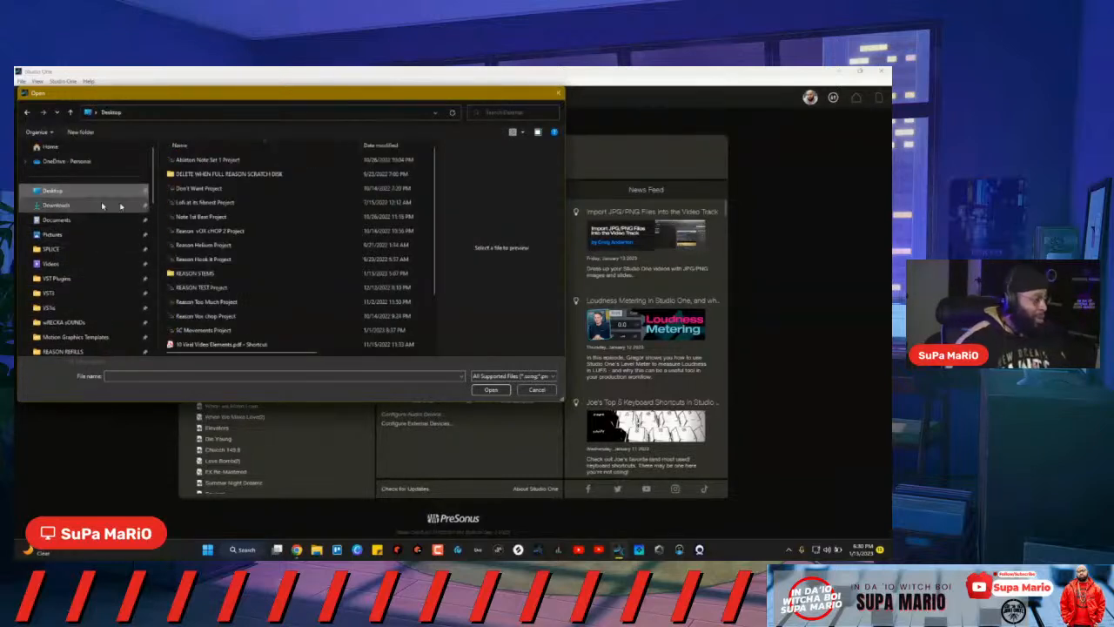
Step: Open the newest autosave in REASON STEMS > Bounce Reason Beta 7 > Beta7 > History, sorted by date
{"action": "double_click", "coordinate": [200, 273]}
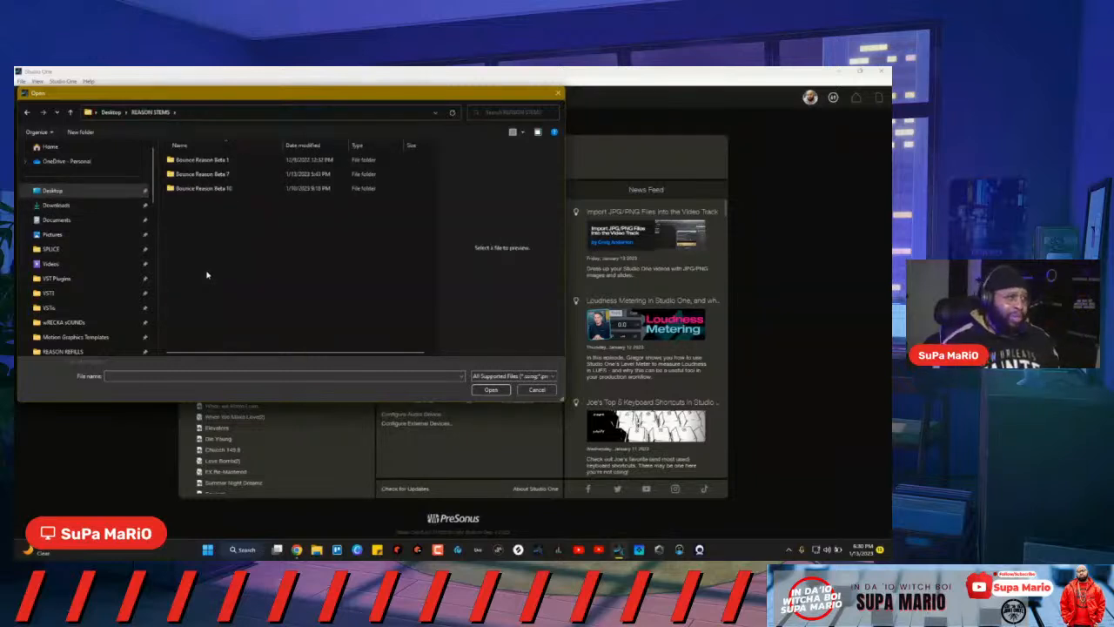
{"action": "double_click", "coordinate": [216, 174]}
{"action": "double_click", "coordinate": [200, 163]}
{"action": "double_click", "coordinate": [202, 175]}
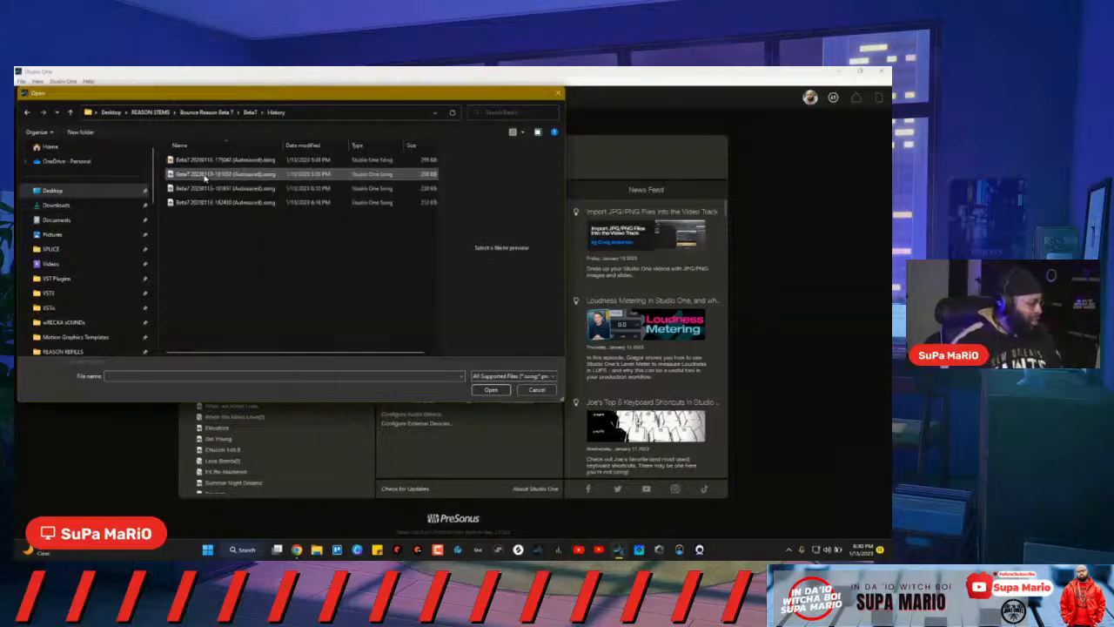
{"action": "left_click", "coordinate": [302, 145]}
{"action": "double_click", "coordinate": [328, 160]}
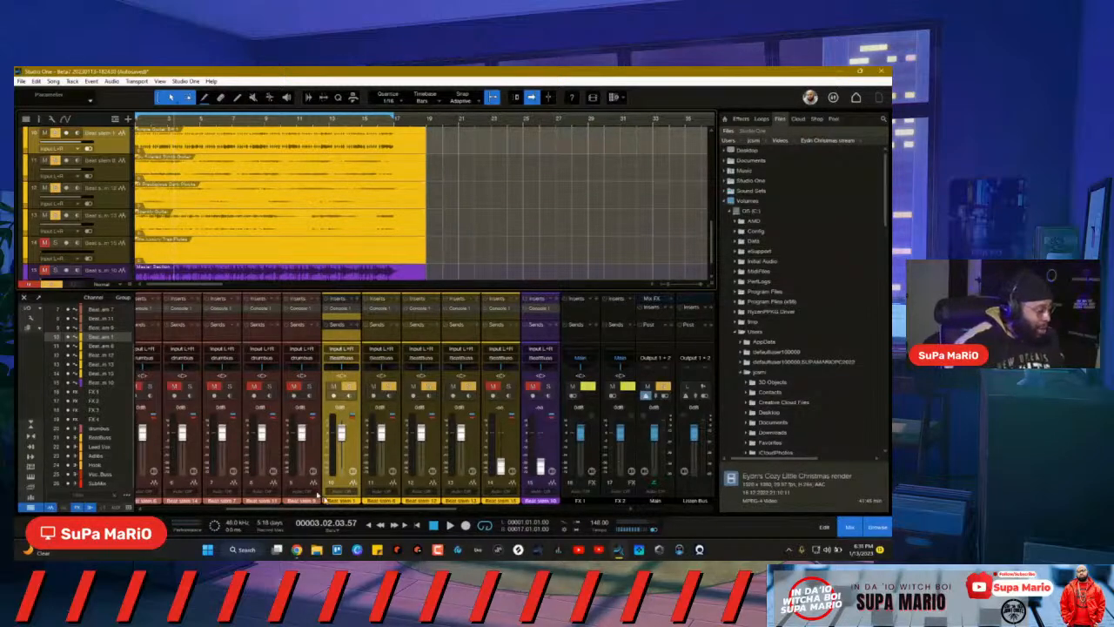
Step: Scroll the mixer over to the SubMix bus and switch off its Solo
{"action": "left_click", "coordinate": [345, 502]}
{"action": "left_click", "coordinate": [388, 512]}
{"action": "left_click_drag", "start_coordinate": [388, 509], "coordinate": [580, 505]}
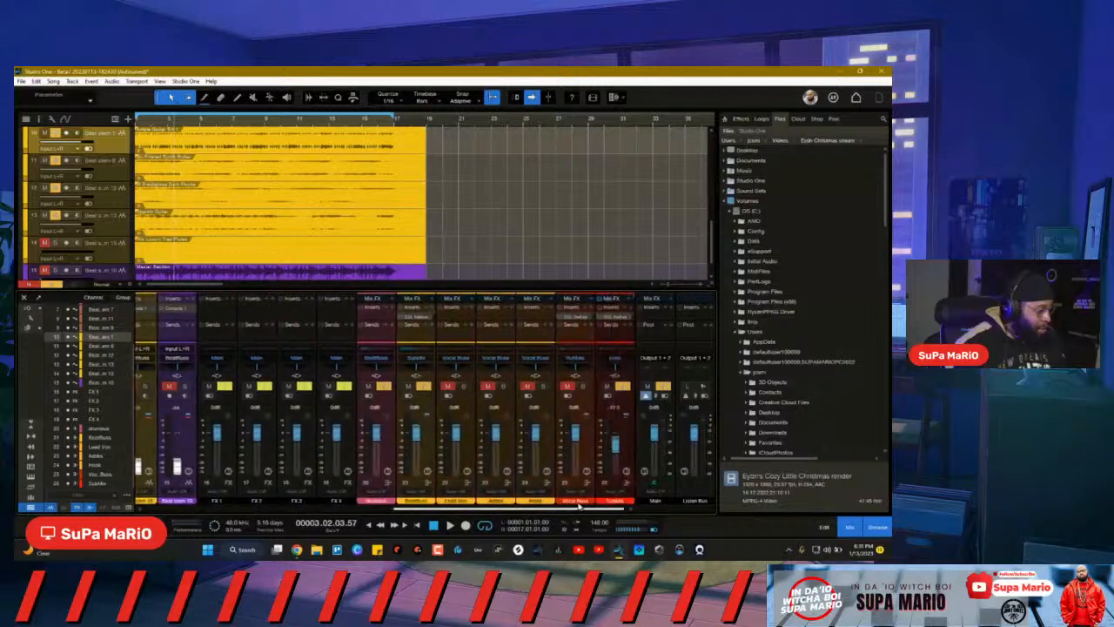
{"action": "left_click", "coordinate": [633, 478]}
{"action": "left_click", "coordinate": [627, 472]}
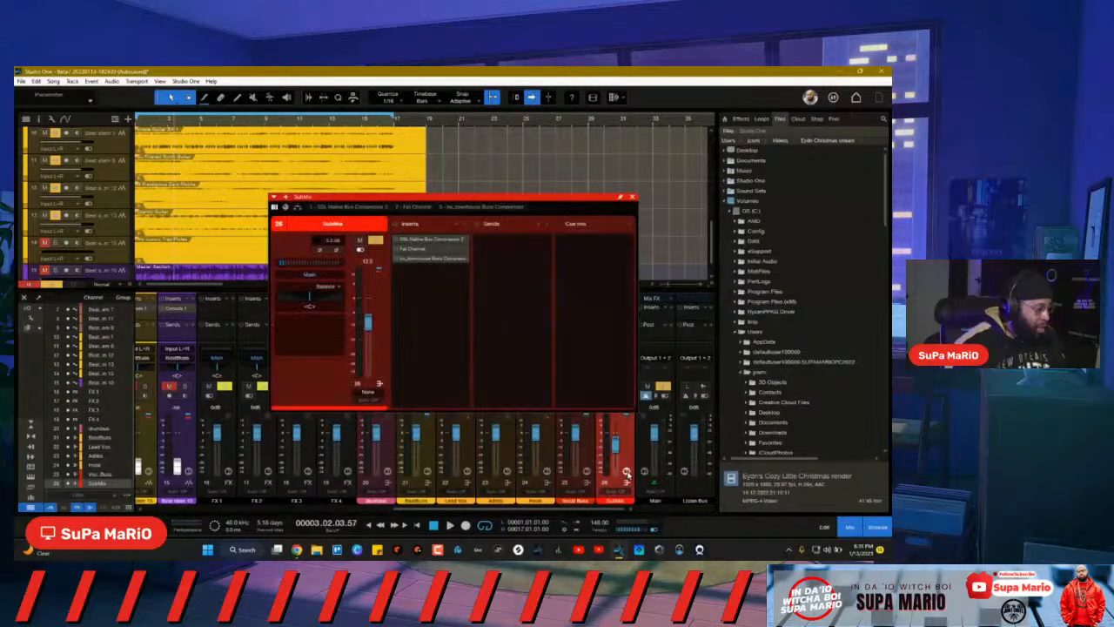
{"action": "left_click", "coordinate": [626, 472]}
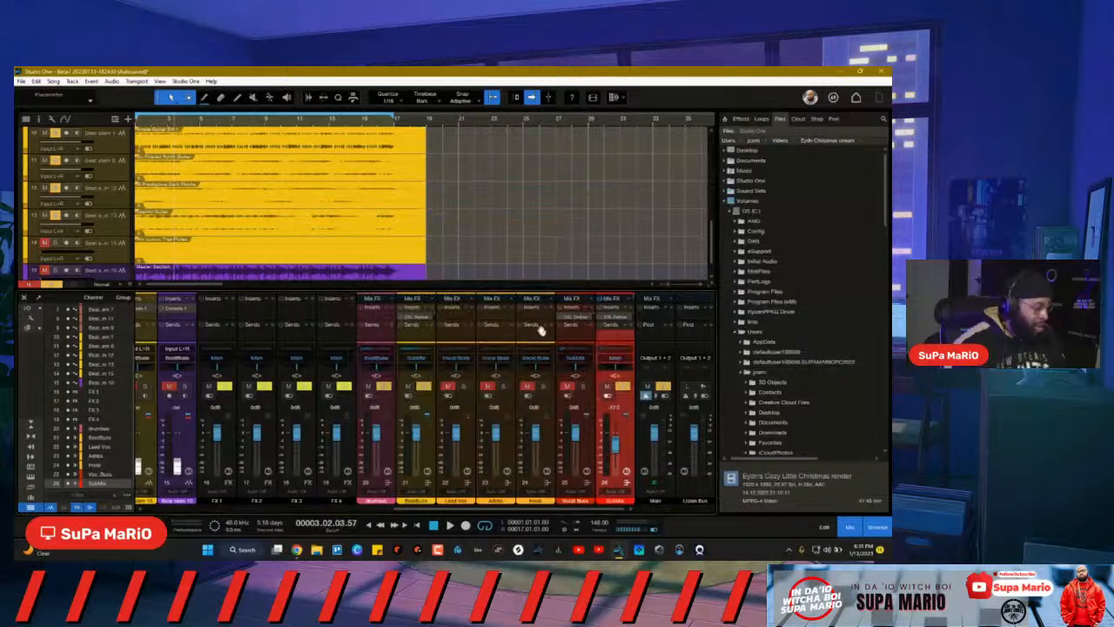
{"action": "left_click", "coordinate": [622, 386]}
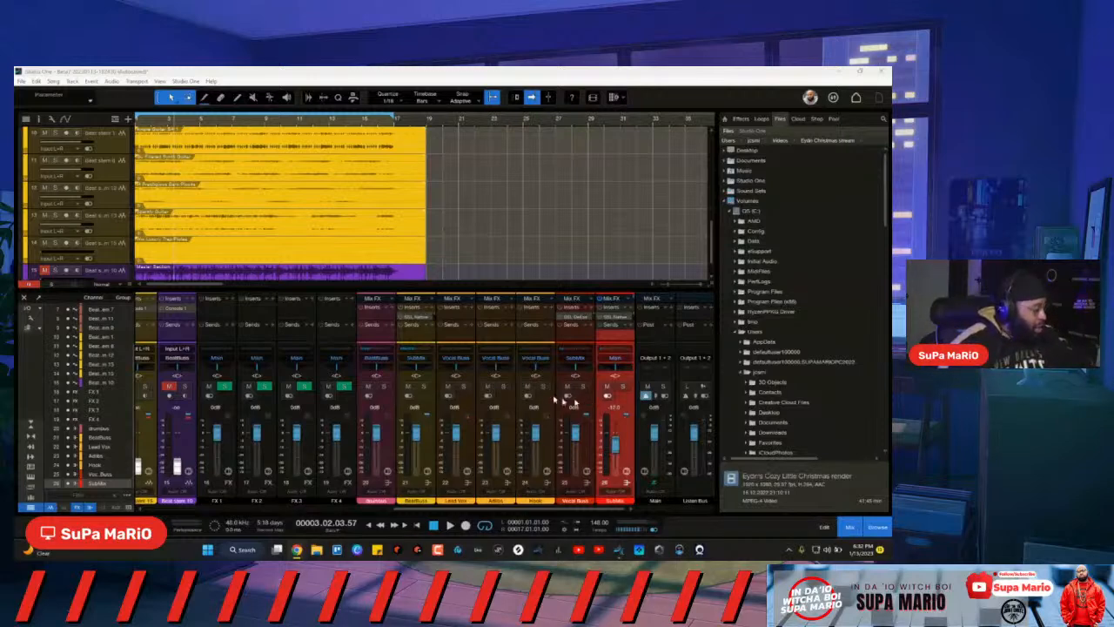
Step: Open the SubMix channel editor and search the insert plug-in browser for 'the'
{"action": "left_click", "coordinate": [627, 471]}
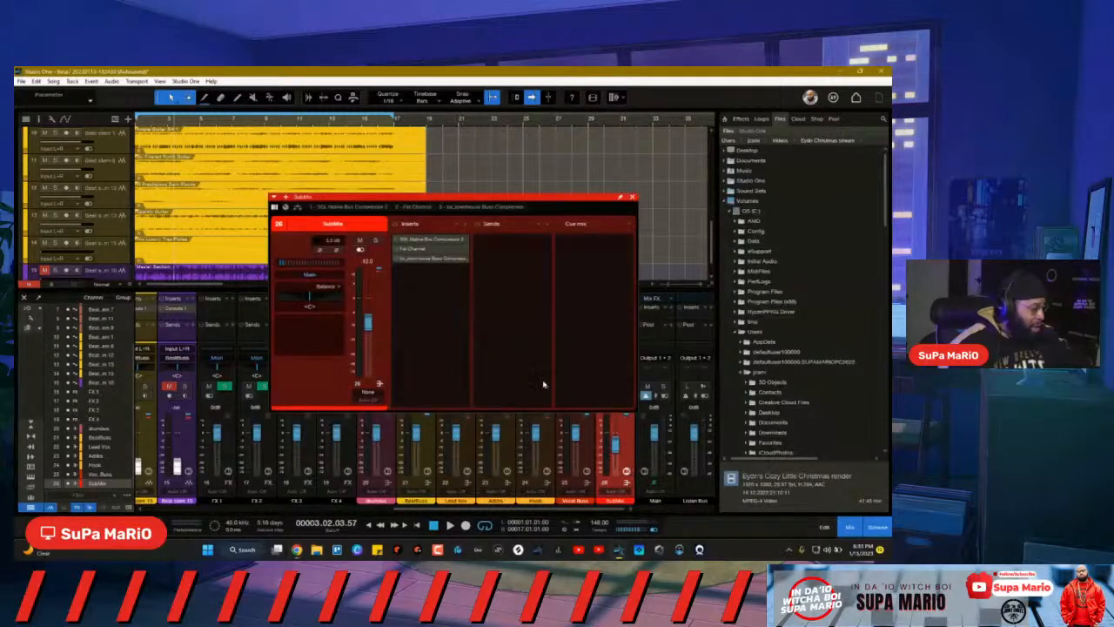
{"action": "left_click_drag", "start_coordinate": [442, 200], "coordinate": [493, 198]}
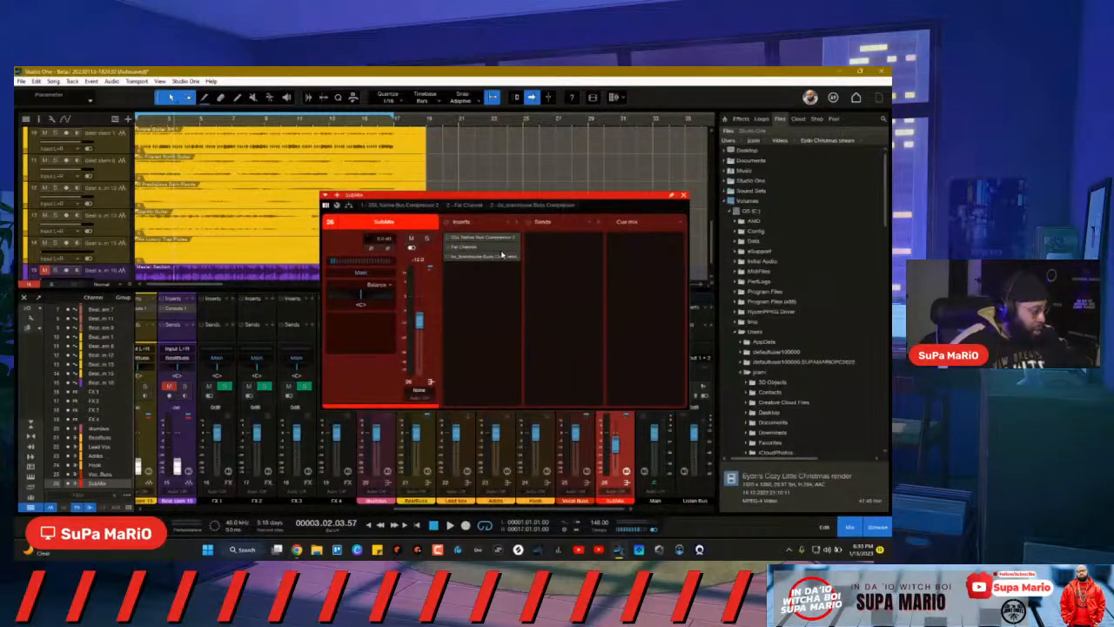
{"action": "left_click", "coordinate": [517, 225]}
{"action": "scroll", "coordinate": [588, 339], "scroll_direction": "down", "scroll_amount": 2}
{"action": "scroll", "coordinate": [588, 339], "scroll_direction": "down", "scroll_amount": 3}
{"action": "scroll", "coordinate": [588, 340], "scroll_direction": "down", "scroll_amount": 2}
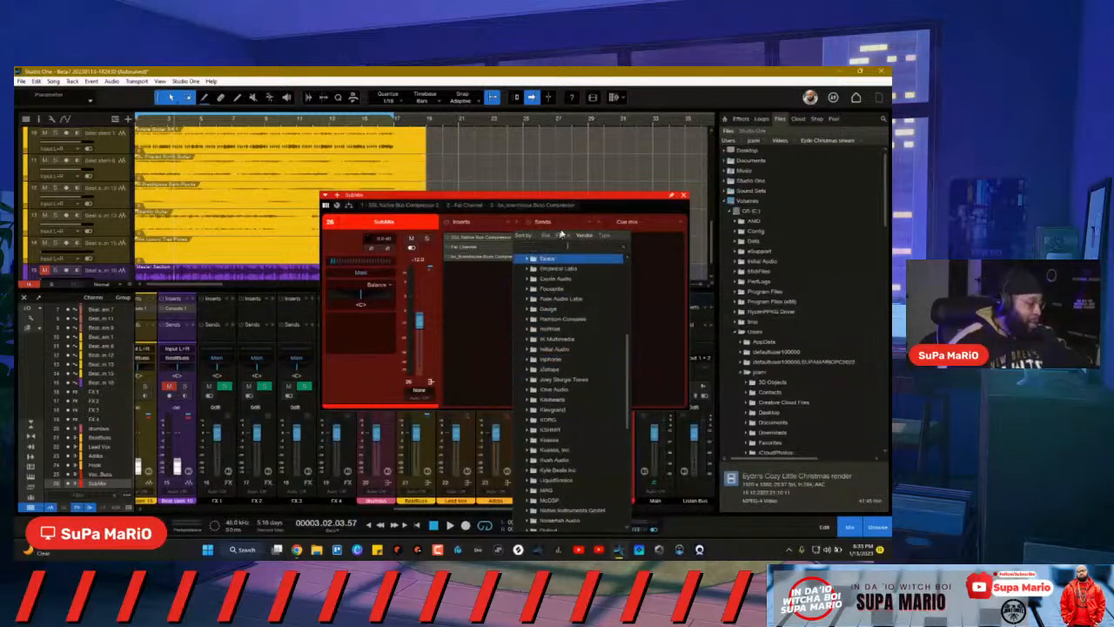
{"action": "type", "text": "th"}
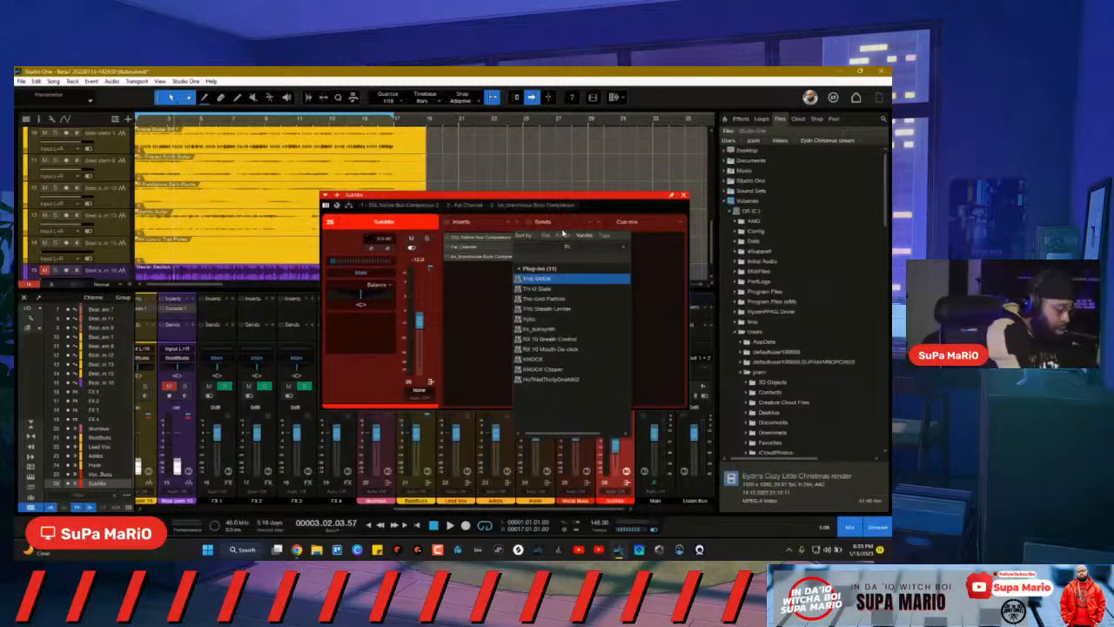
{"action": "key", "text": "BackSpace"}
{"action": "key", "text": "BackSpace"}
{"action": "type", "text": "the"}
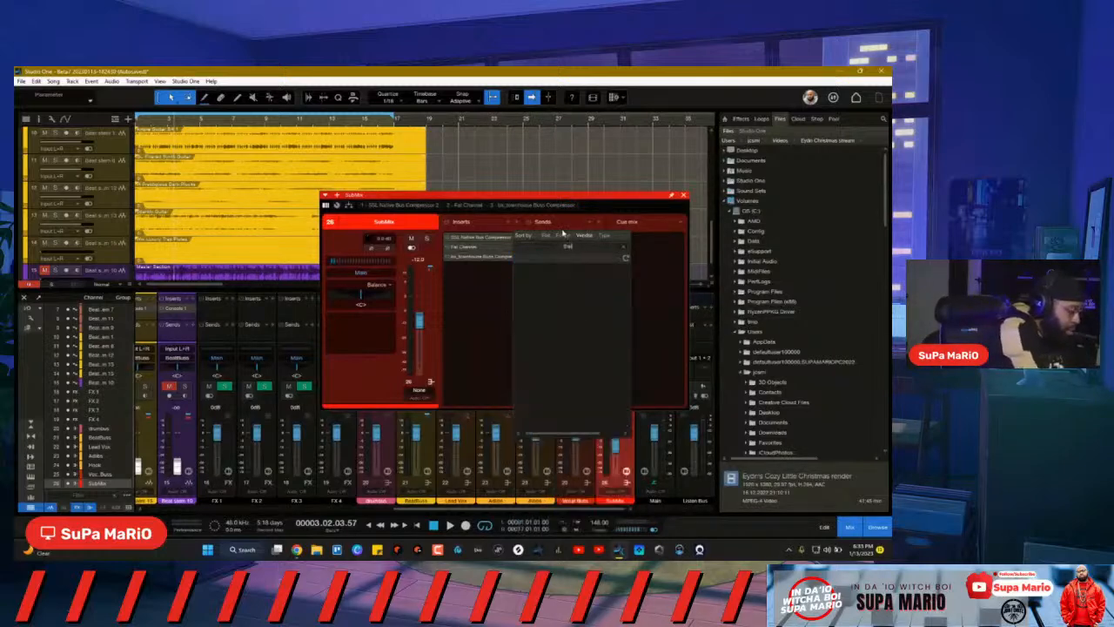
{"action": "key", "text": "Escape"}
Step: Search 'the' again and add The God Particle as SubMix's fourth insert
{"action": "right_click", "coordinate": [565, 263]}
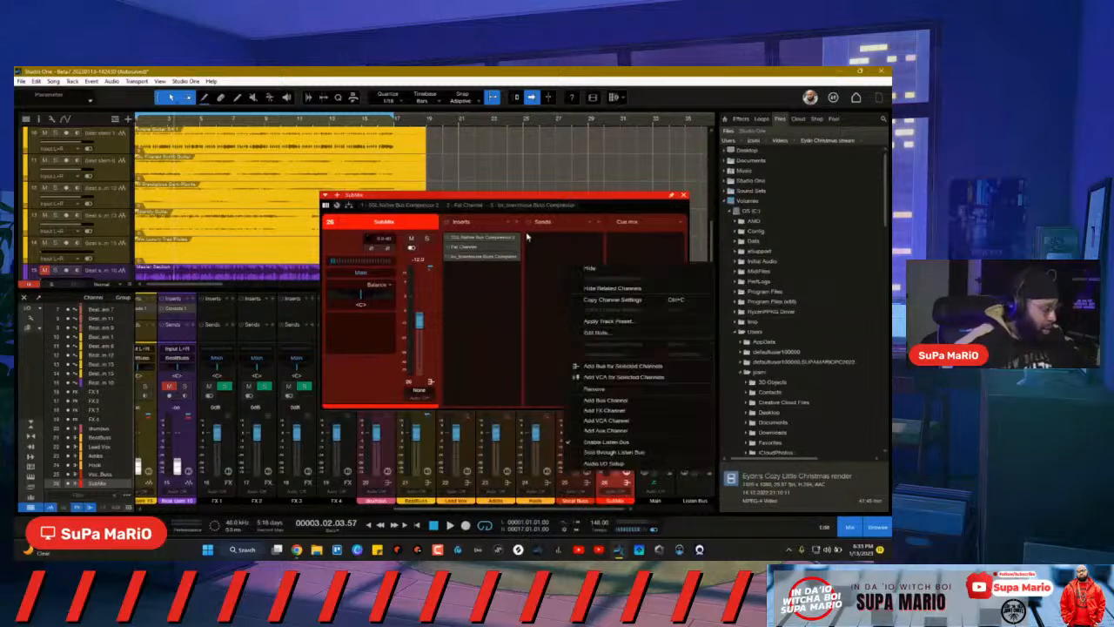
{"action": "left_click", "coordinate": [521, 224]}
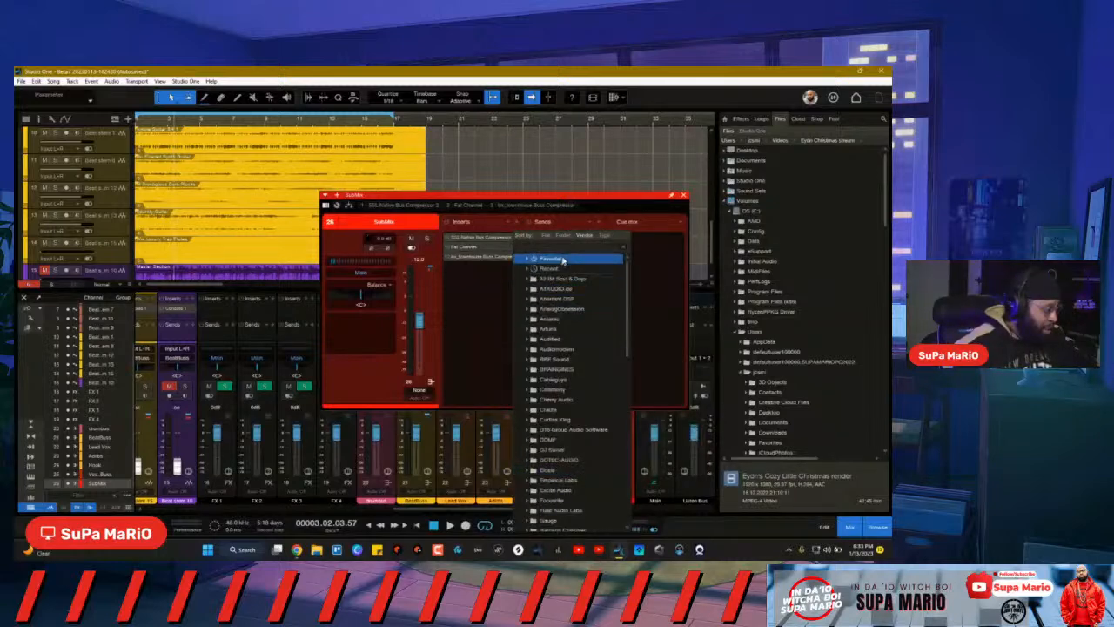
{"action": "type", "text": "the"}
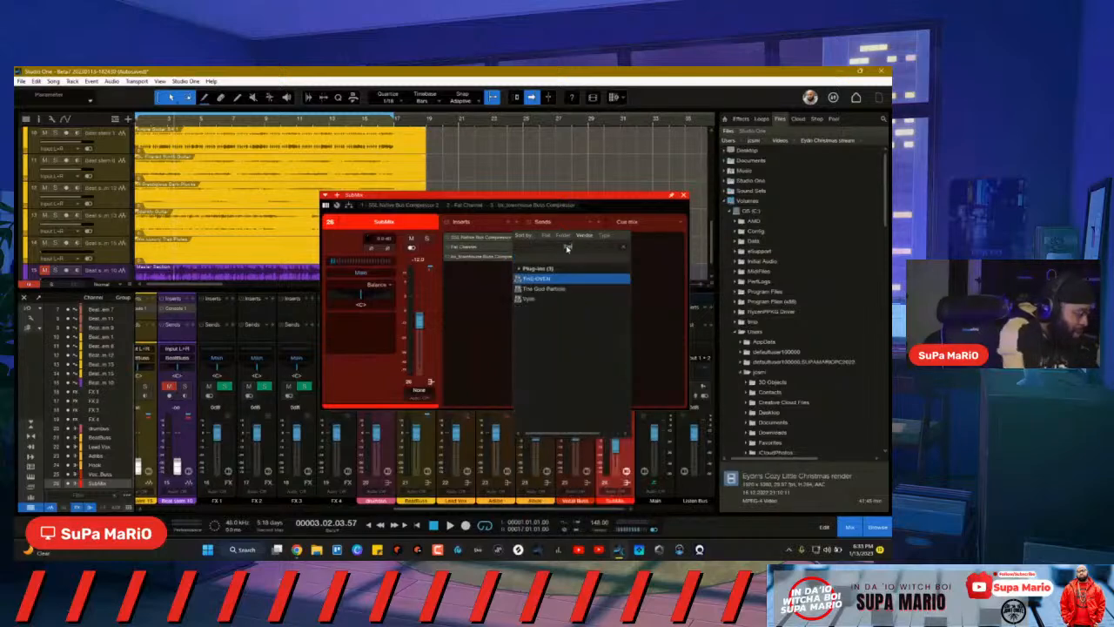
{"action": "left_click", "coordinate": [571, 288]}
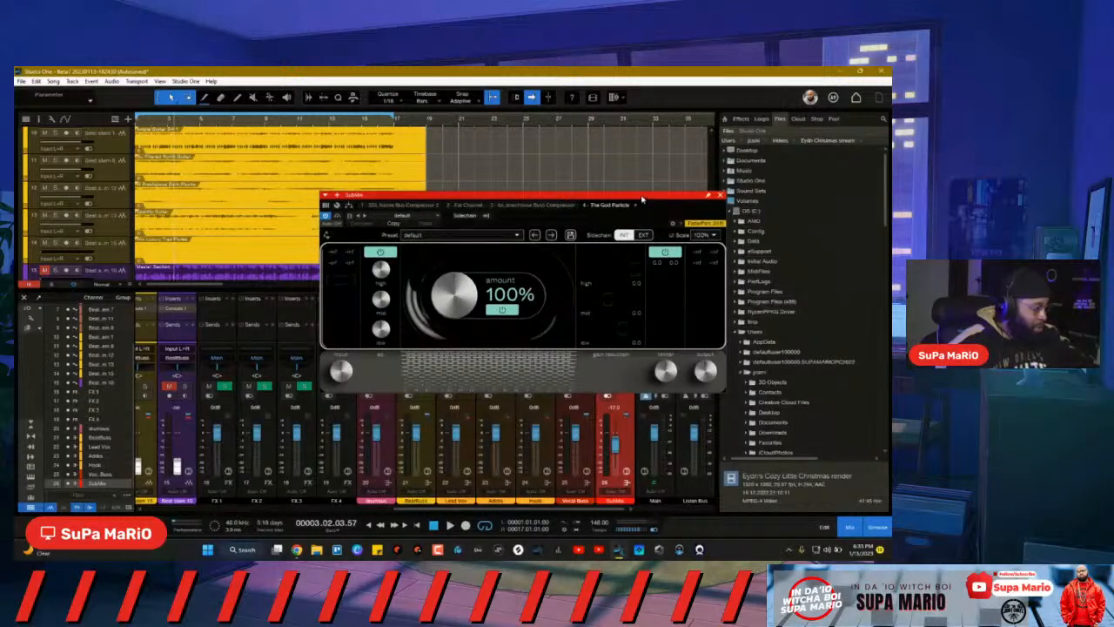
Step: Briefly play the mix, move The God Particle window up, and scroll back to the beat stems
{"action": "left_click_drag", "start_coordinate": [641, 200], "coordinate": [597, 234]}
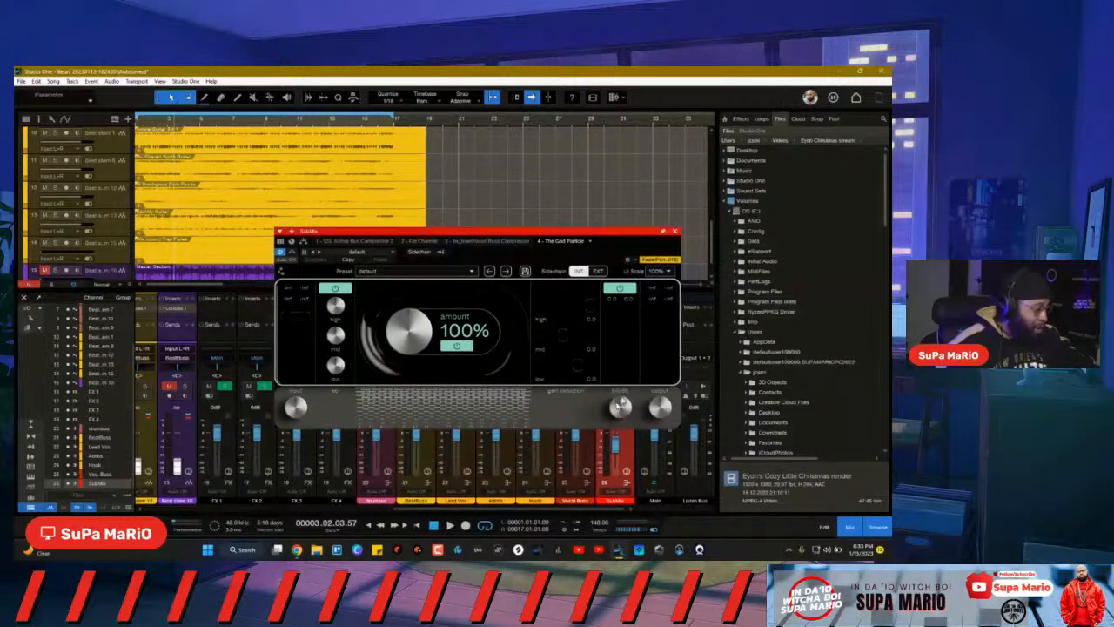
{"action": "key", "text": "space"}
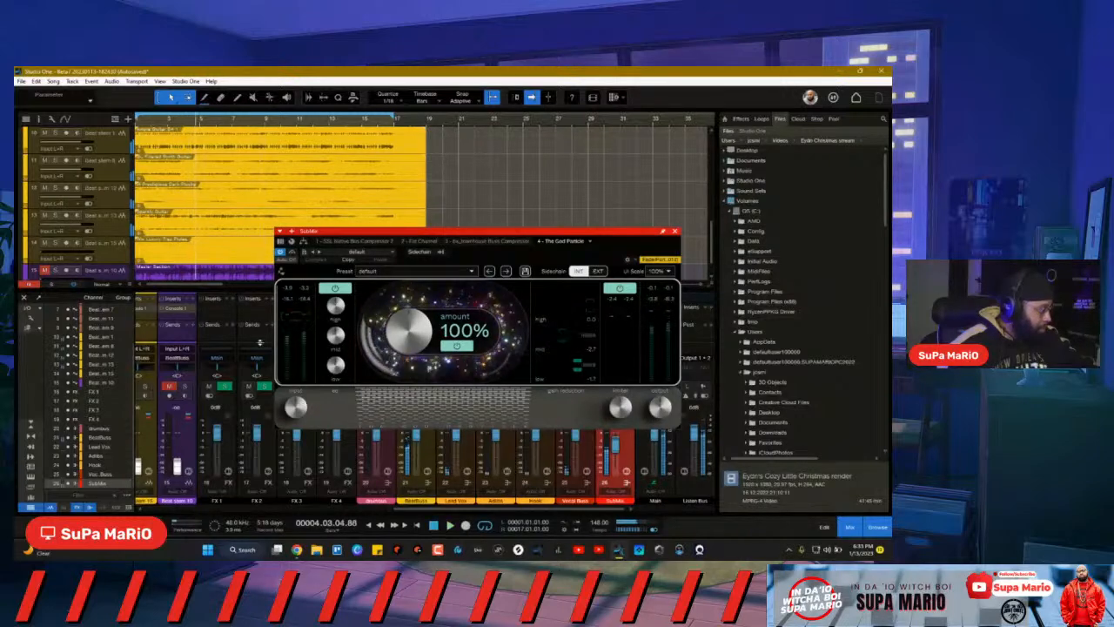
{"action": "key", "text": "space"}
{"action": "left_click_drag", "start_coordinate": [427, 233], "coordinate": [399, 120]}
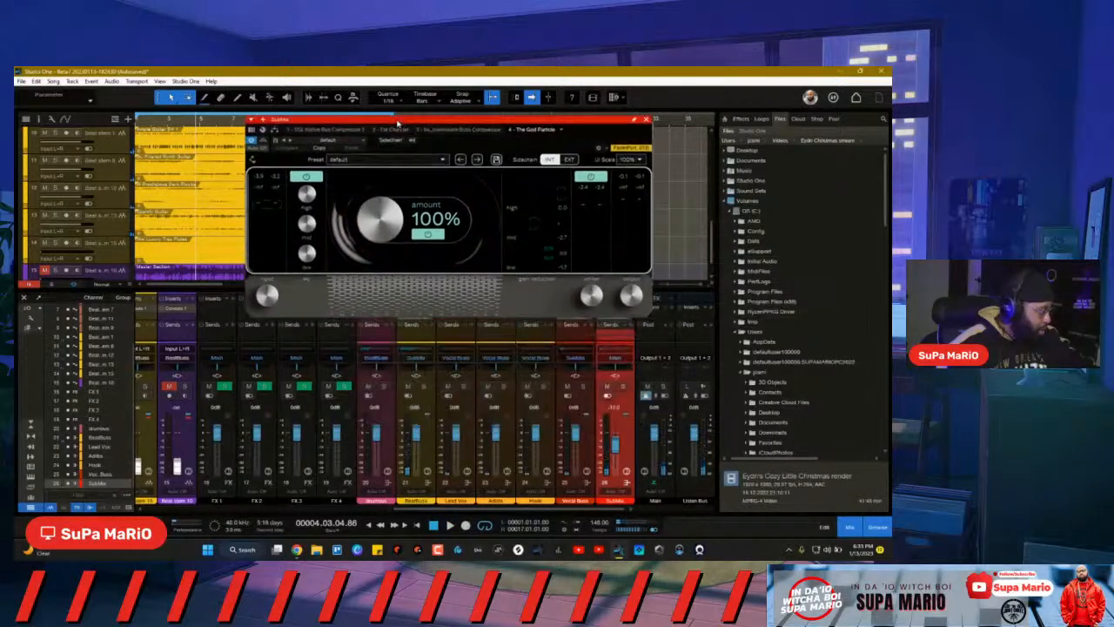
{"action": "scroll", "coordinate": [547, 517], "scroll_direction": "left", "scroll_amount": 5}
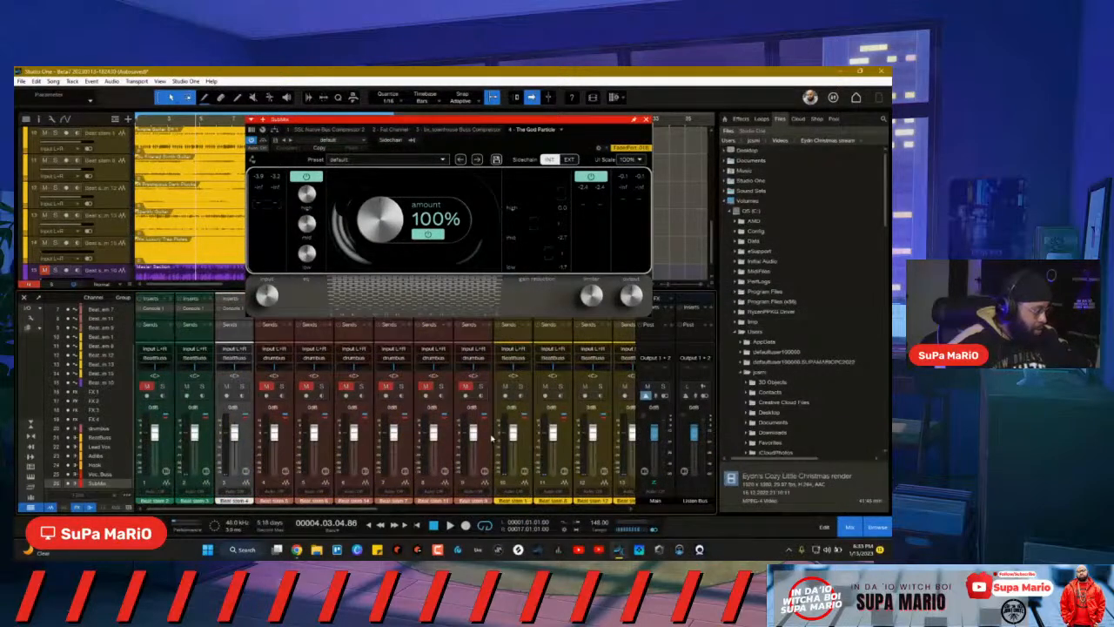
Step: Inspect Beat stem 9's Console 1 editor, close it, and select the red drum stem channels
{"action": "left_click", "coordinate": [513, 399]}
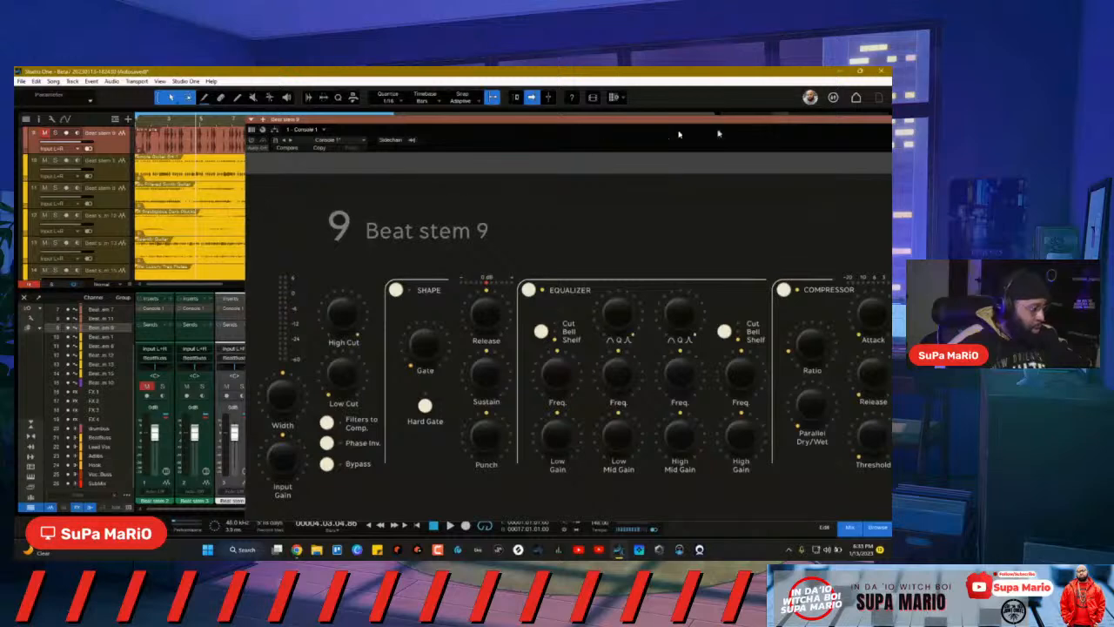
{"action": "left_click_drag", "start_coordinate": [825, 121], "coordinate": [621, 106]}
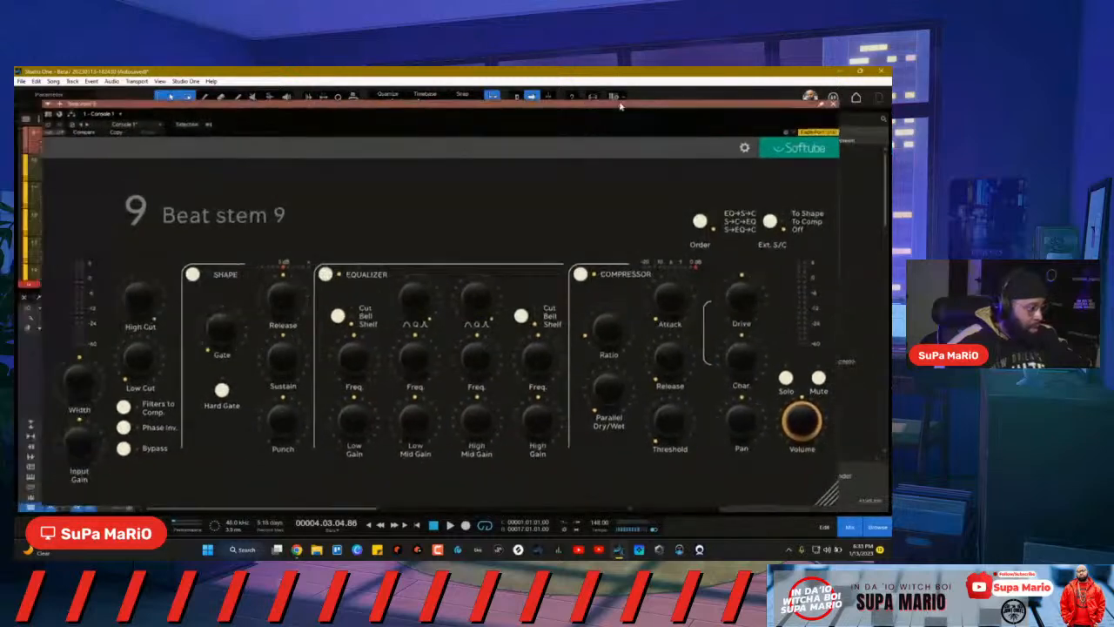
{"action": "left_click", "coordinate": [835, 103]}
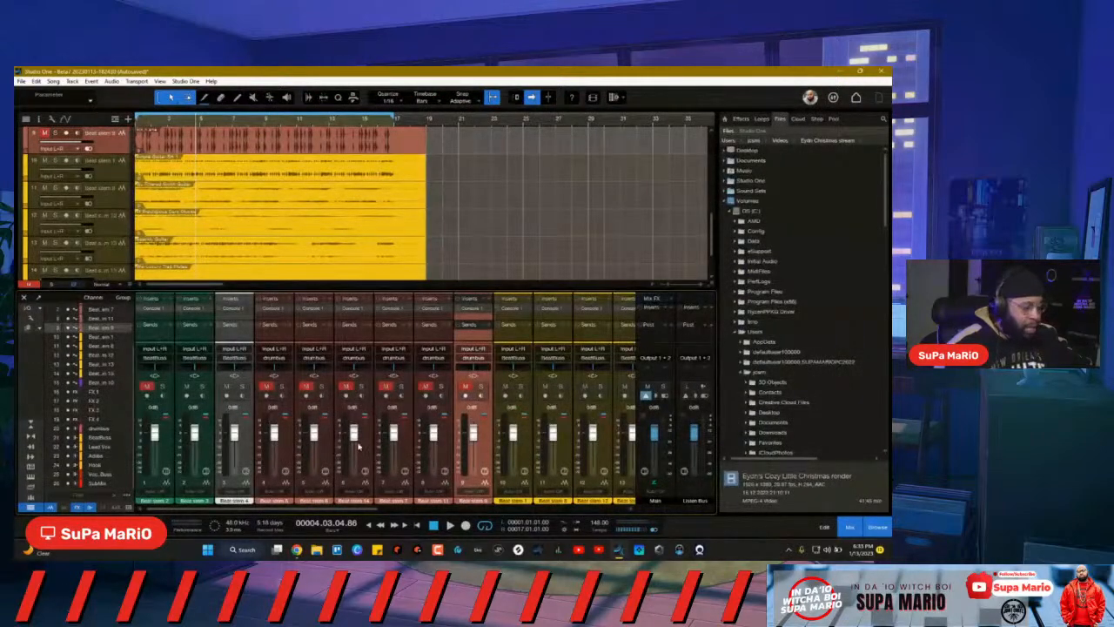
{"action": "left_click", "coordinate": [286, 457], "text": "shift"}
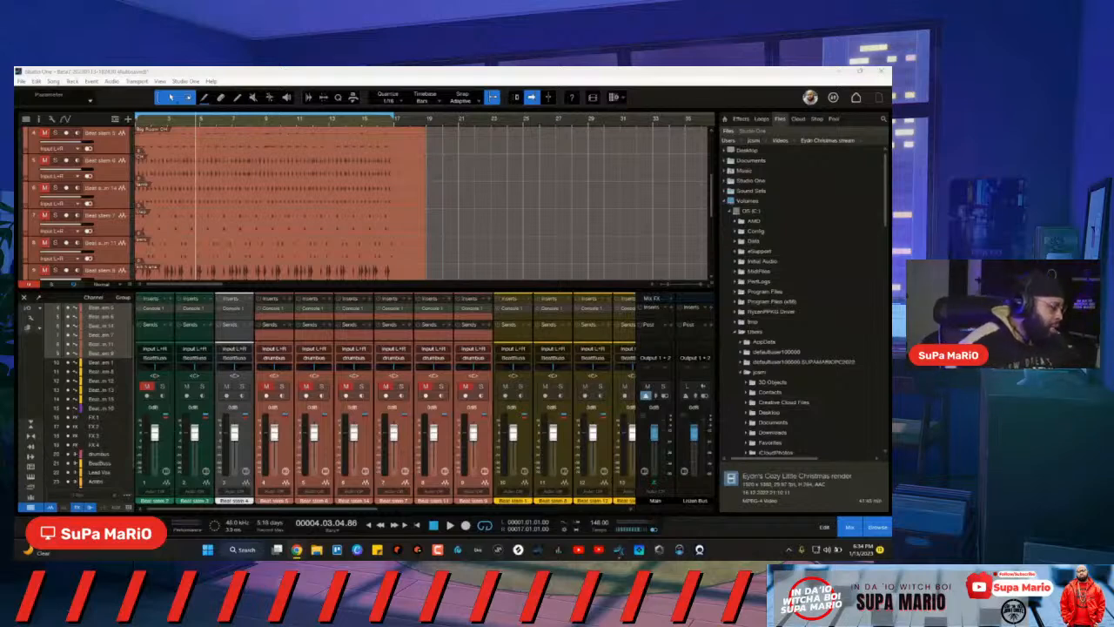
Step: Unmute the selected red drum stems and play the song while scrolling toward the buses
{"action": "left_click", "coordinate": [466, 386]}
{"action": "key", "text": "space"}
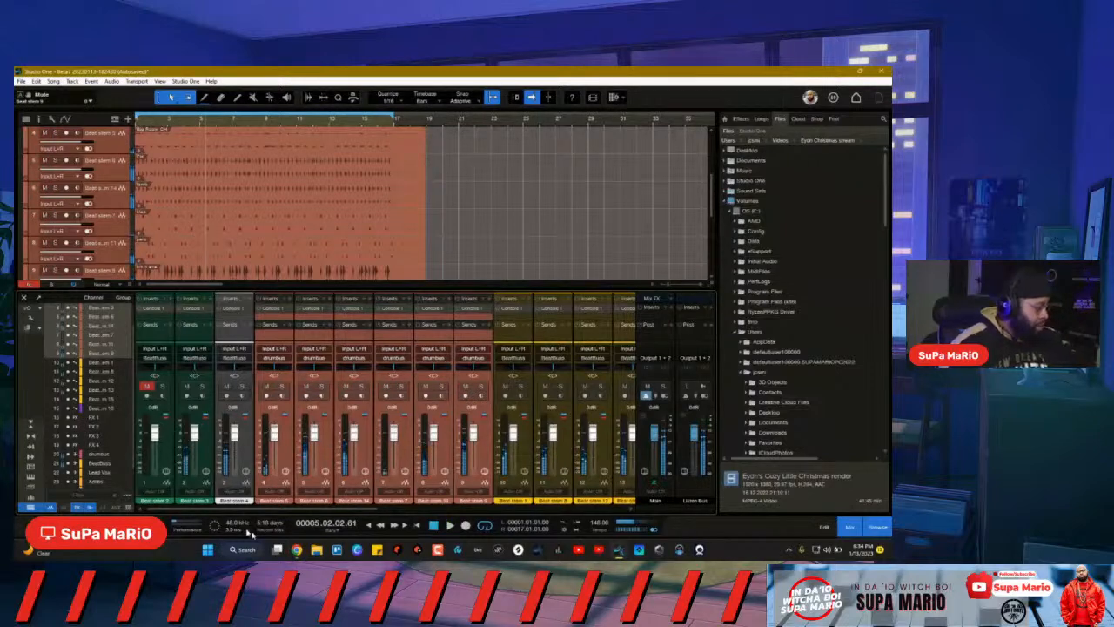
{"action": "mouse_move", "coordinate": [265, 508]}
{"action": "left_mouse_down"}
{"action": "mouse_move", "coordinate": [344, 505]}
{"action": "mouse_move", "coordinate": [262, 489]}
{"action": "mouse_move", "coordinate": [280, 508]}
{"action": "mouse_move", "coordinate": [344, 506]}
{"action": "mouse_move", "coordinate": [269, 492]}
{"action": "left_mouse_up"}
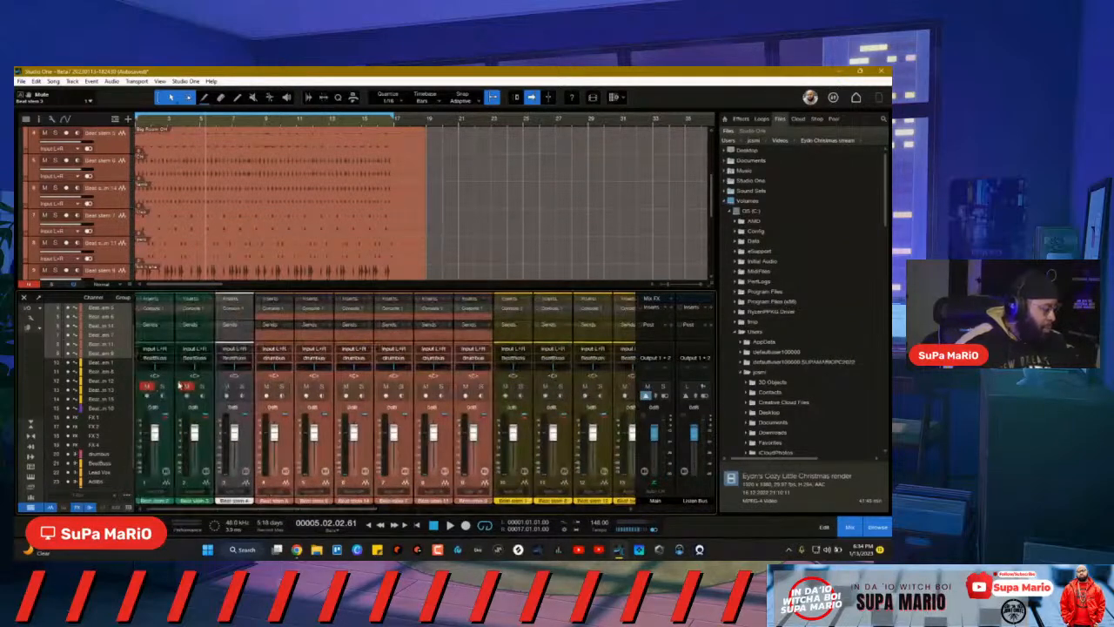
{"action": "key", "text": "space"}
{"action": "left_click_drag", "start_coordinate": [351, 510], "coordinate": [601, 510]}
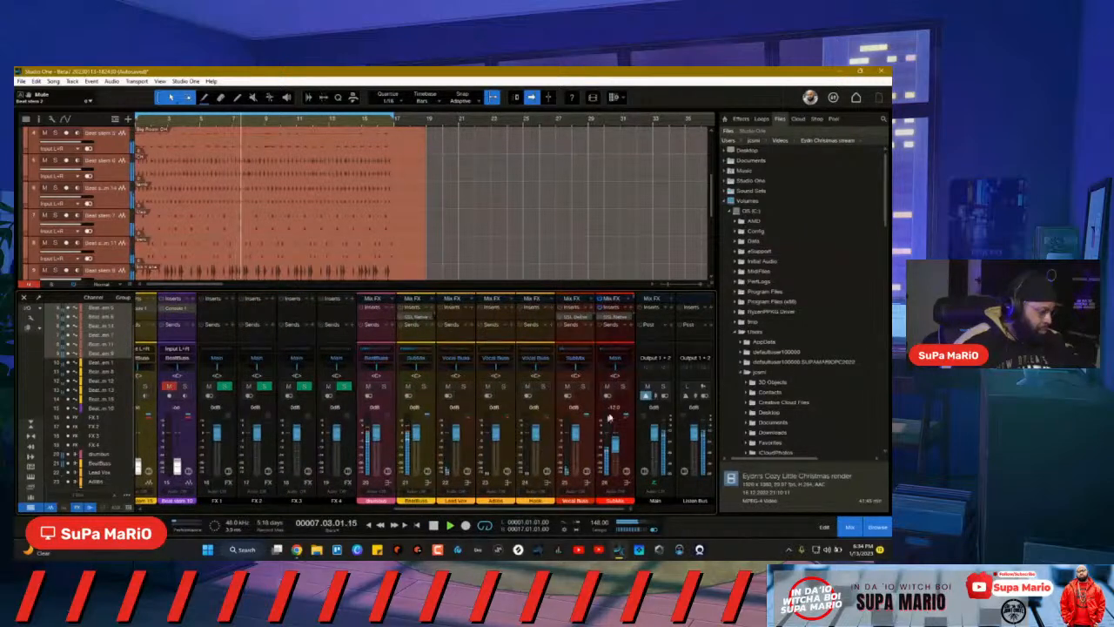
Step: Open The God Particle on SubMix, then switch the plug-in window to Beat stem 2's Console 1
{"action": "left_click", "coordinate": [627, 471]}
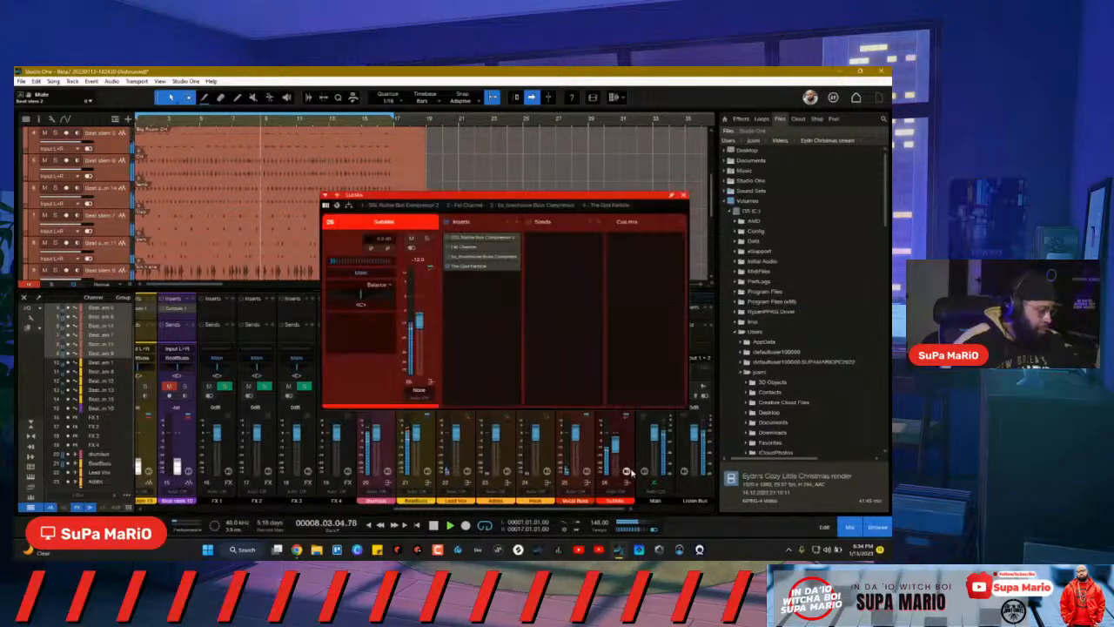
{"action": "double_click", "coordinate": [477, 267]}
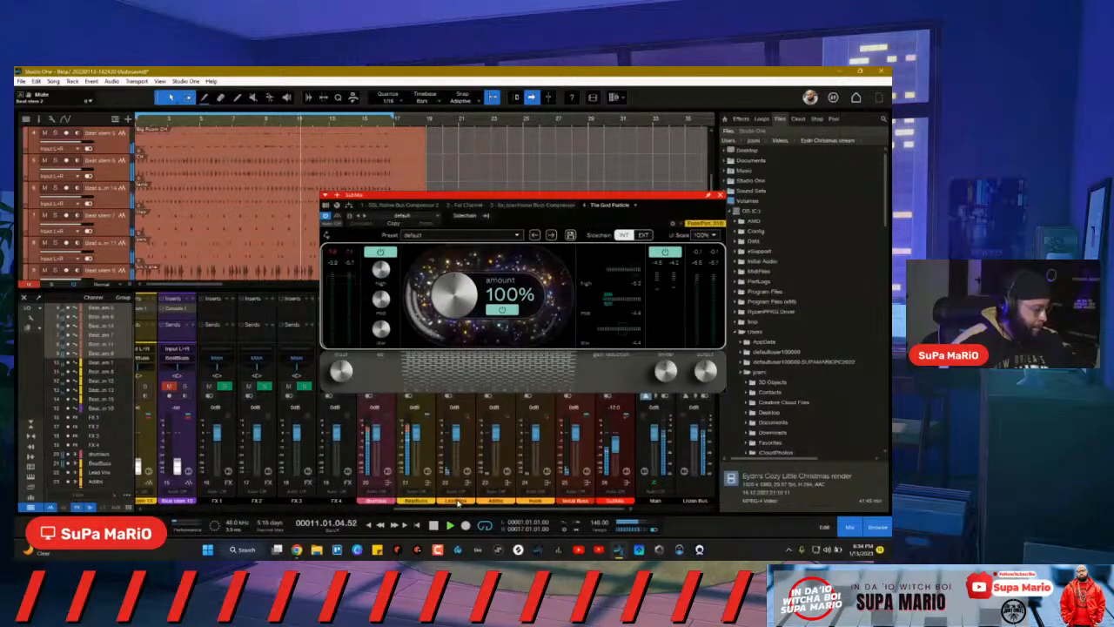
{"action": "left_click_drag", "start_coordinate": [450, 508], "coordinate": [205, 499]}
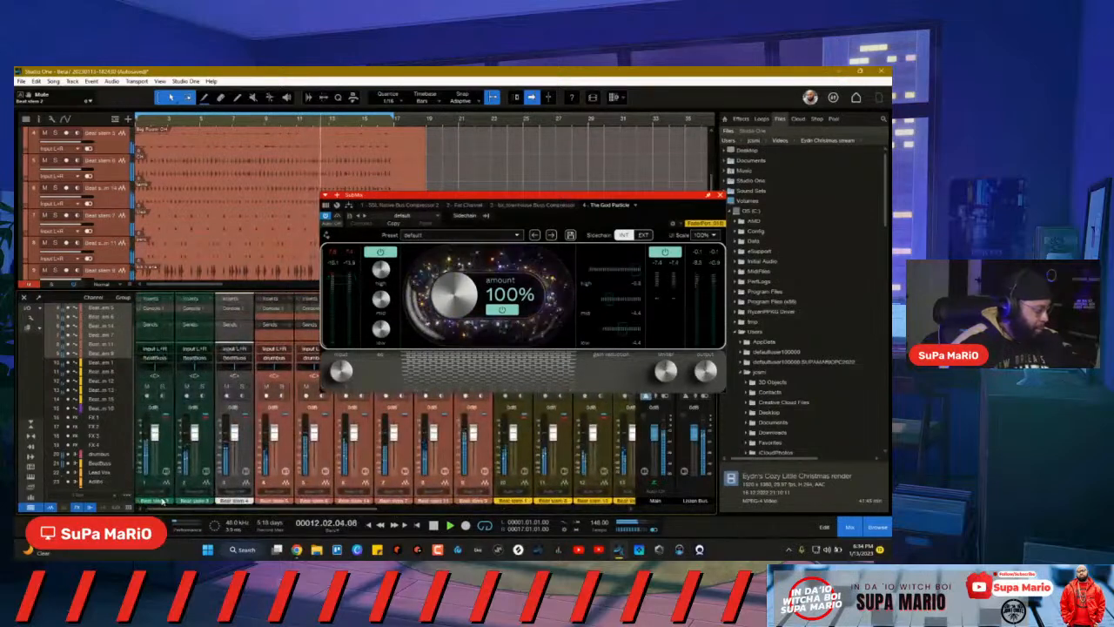
{"action": "left_click", "coordinate": [165, 471]}
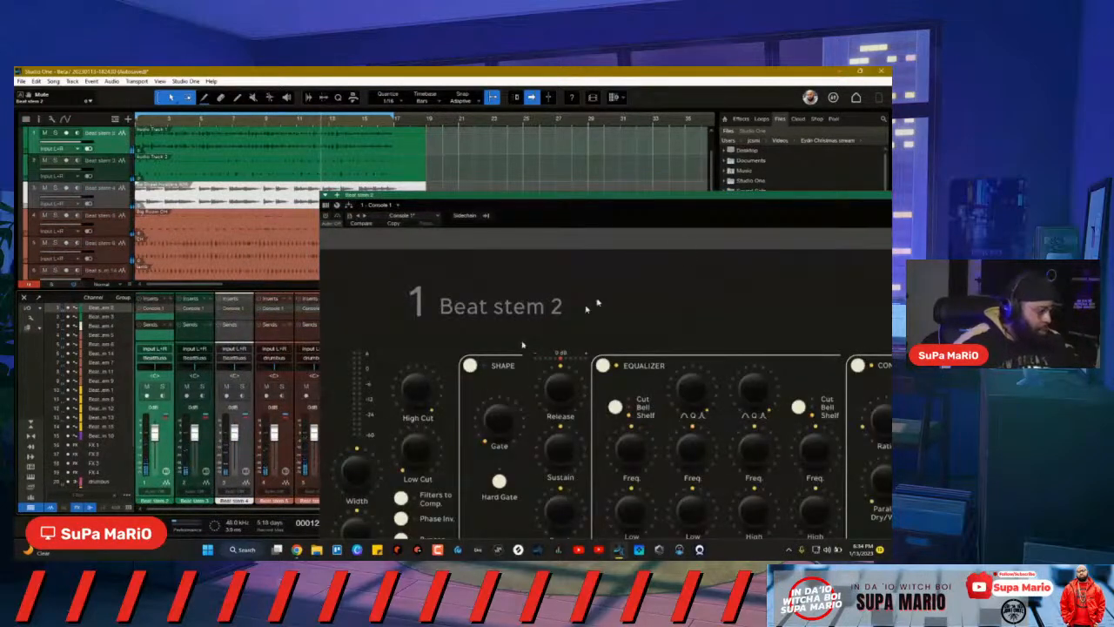
{"action": "left_click_drag", "start_coordinate": [754, 200], "coordinate": [472, 147]}
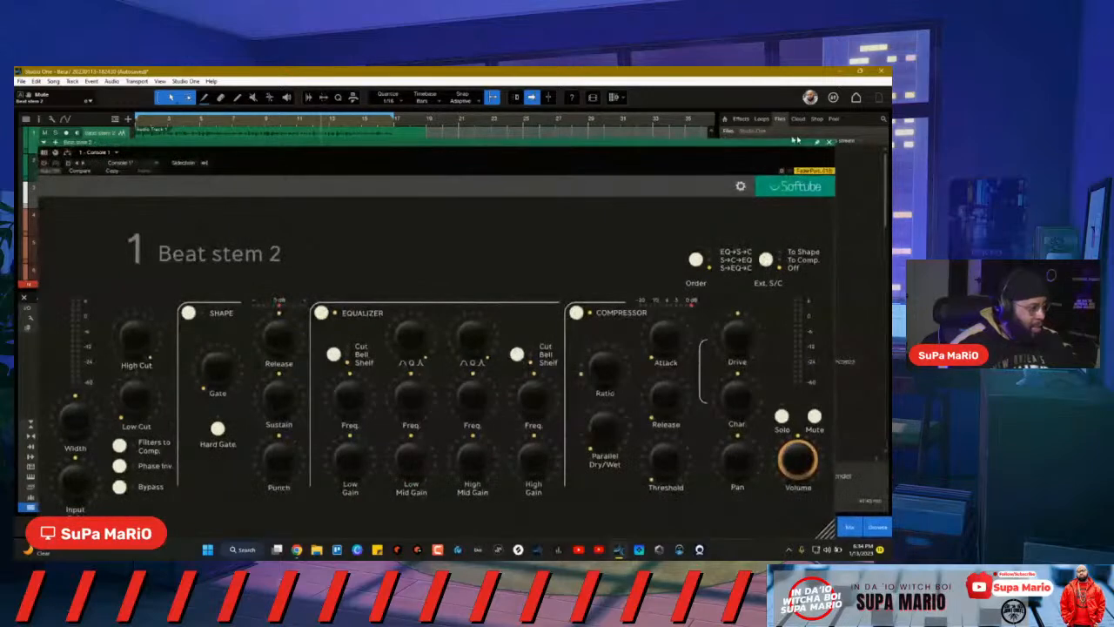
Step: Lower beat stem channels 1–13 together to about -12 dB, then resume playback at the SubMix bus
{"action": "left_click", "coordinate": [832, 144]}
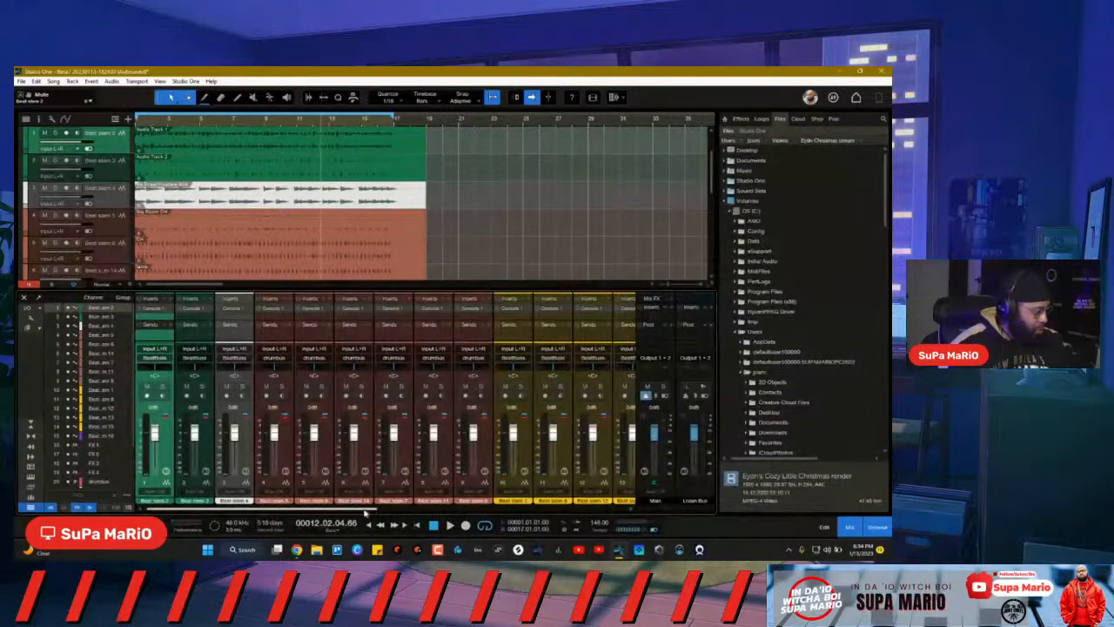
{"action": "left_click_drag", "start_coordinate": [366, 514], "coordinate": [301, 520]}
{"action": "left_click", "coordinate": [432, 451], "text": "shift"}
{"action": "left_click_drag", "start_coordinate": [314, 434], "coordinate": [317, 453]}
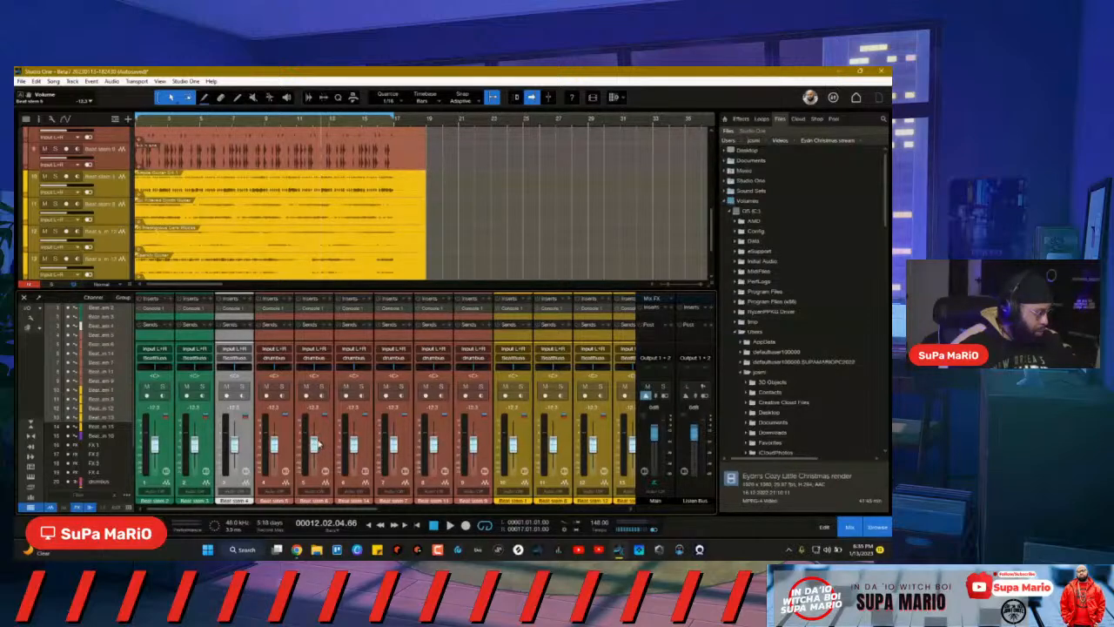
{"action": "left_click_drag", "start_coordinate": [334, 509], "coordinate": [638, 493]}
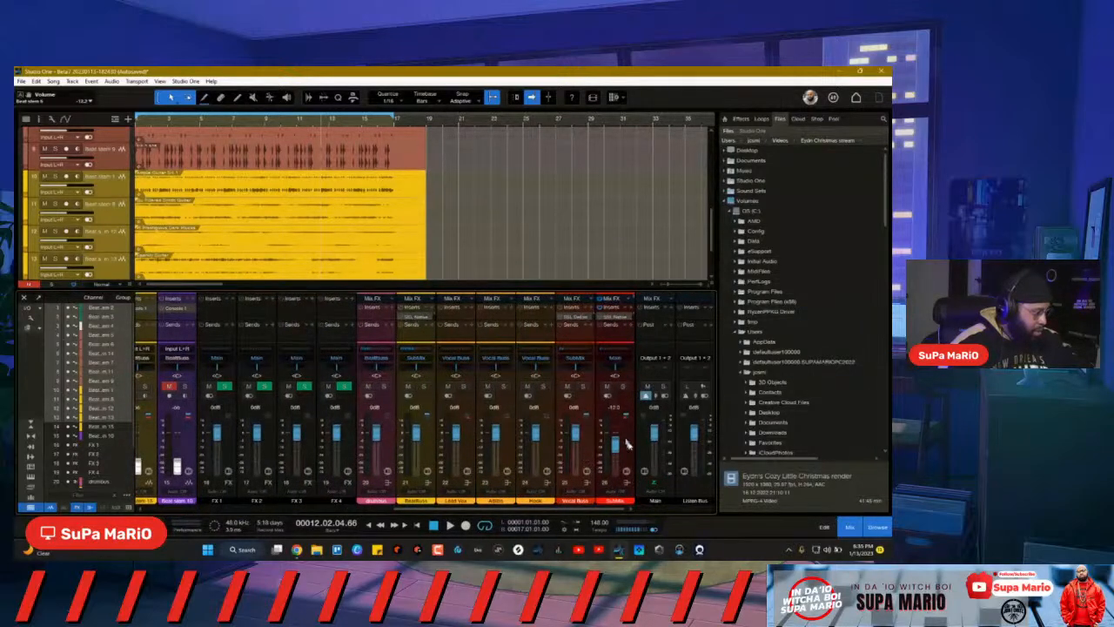
{"action": "left_click", "coordinate": [626, 472]}
{"action": "key", "text": "space"}
Step: Raise SubMix to about -7.6 dB and boost The God Particle's low EQ 0.6 dB, mid 1.5 dB
{"action": "double_click", "coordinate": [460, 269]}
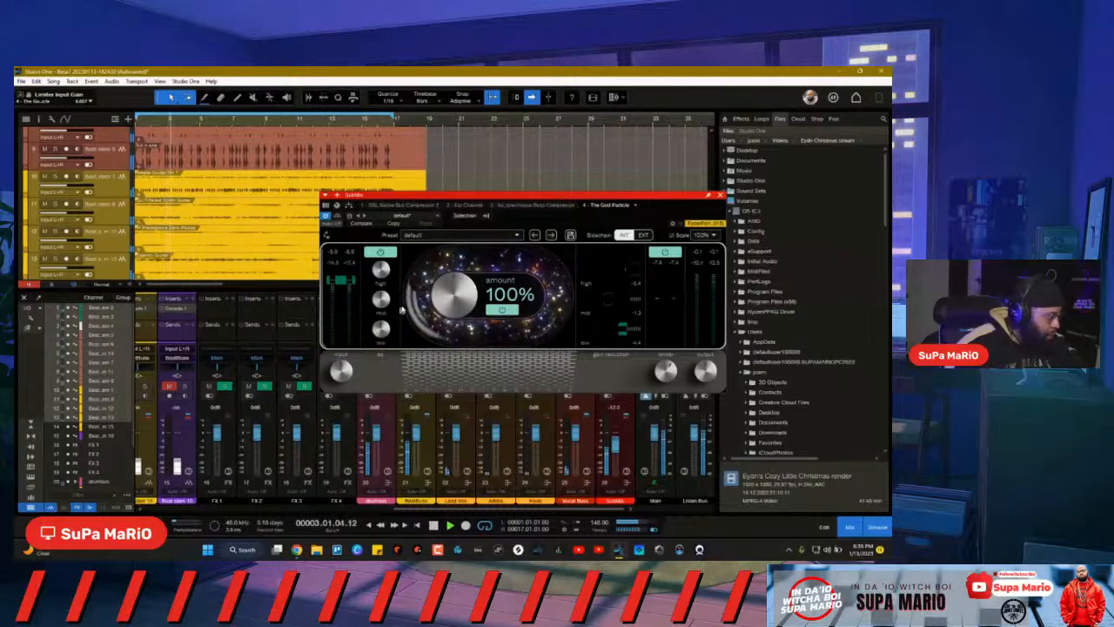
{"action": "left_click_drag", "start_coordinate": [387, 330], "coordinate": [387, 339]}
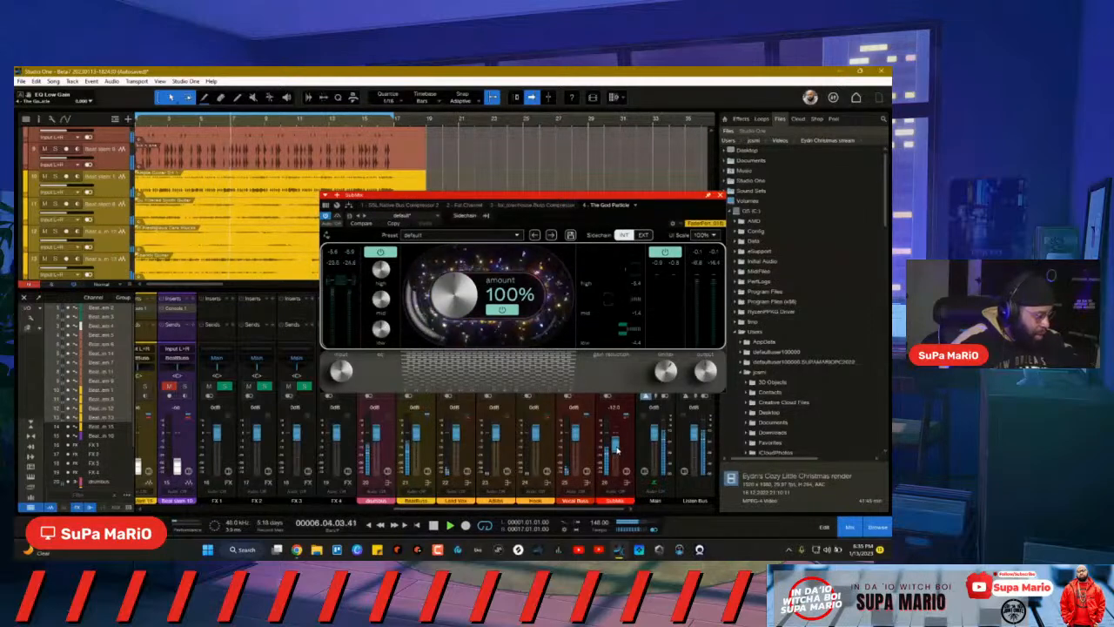
{"action": "left_click_drag", "start_coordinate": [616, 449], "coordinate": [617, 442]}
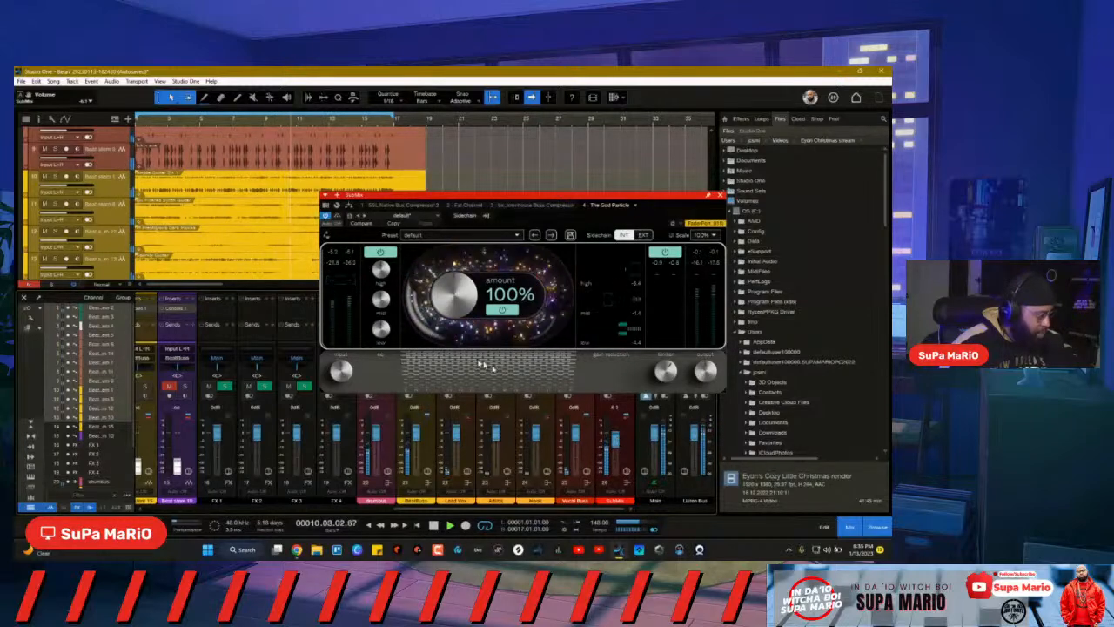
{"action": "left_click_drag", "start_coordinate": [390, 339], "coordinate": [388, 332]}
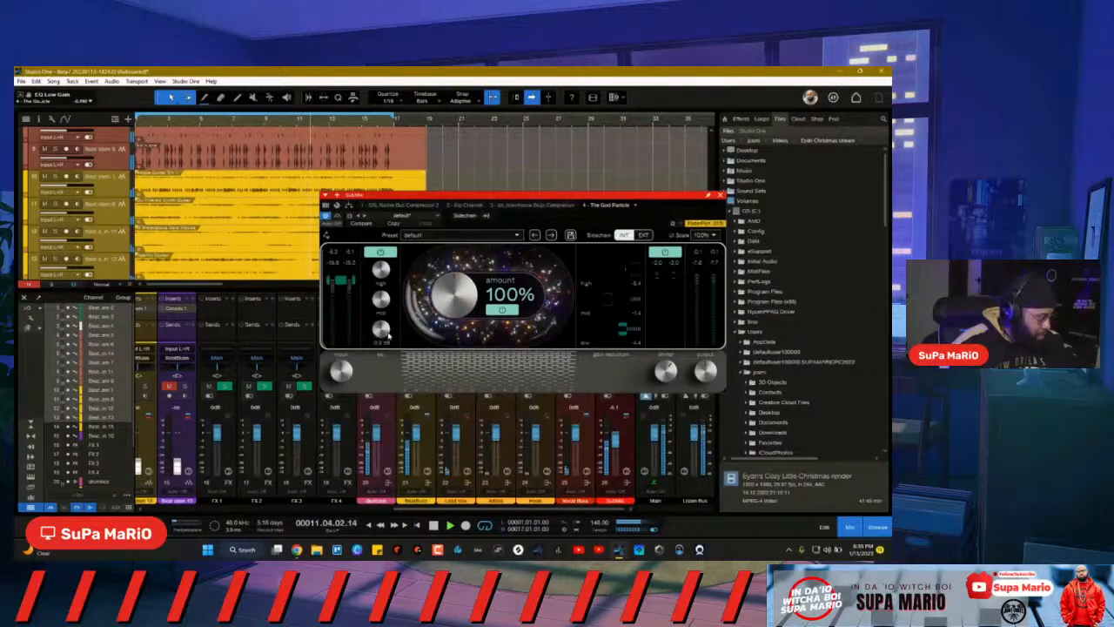
{"action": "left_click_drag", "start_coordinate": [387, 308], "coordinate": [381, 272]}
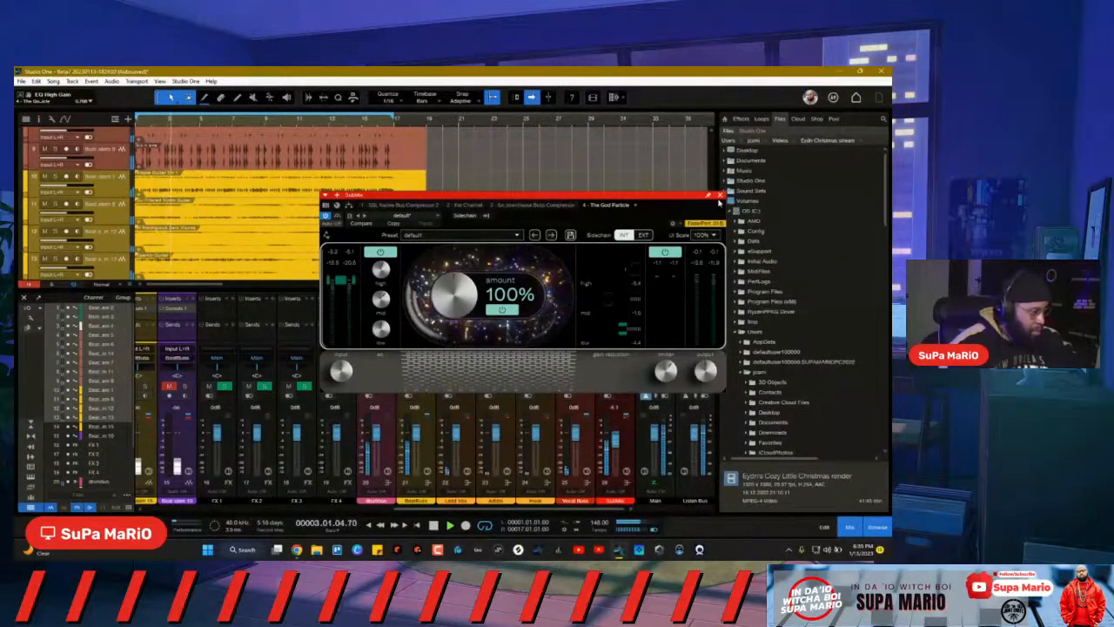
{"action": "left_click", "coordinate": [719, 195]}
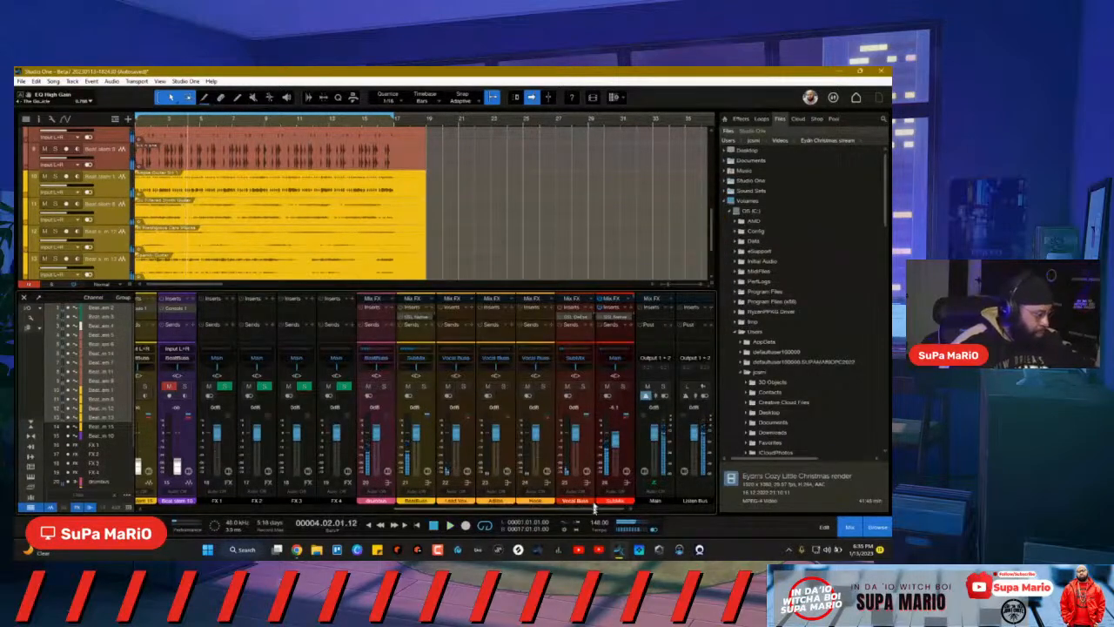
Step: On SubMix's bx_townhouse Buss Compressor, lower threshold and makeup gain slightly after an A/B check
{"action": "left_click", "coordinate": [627, 471]}
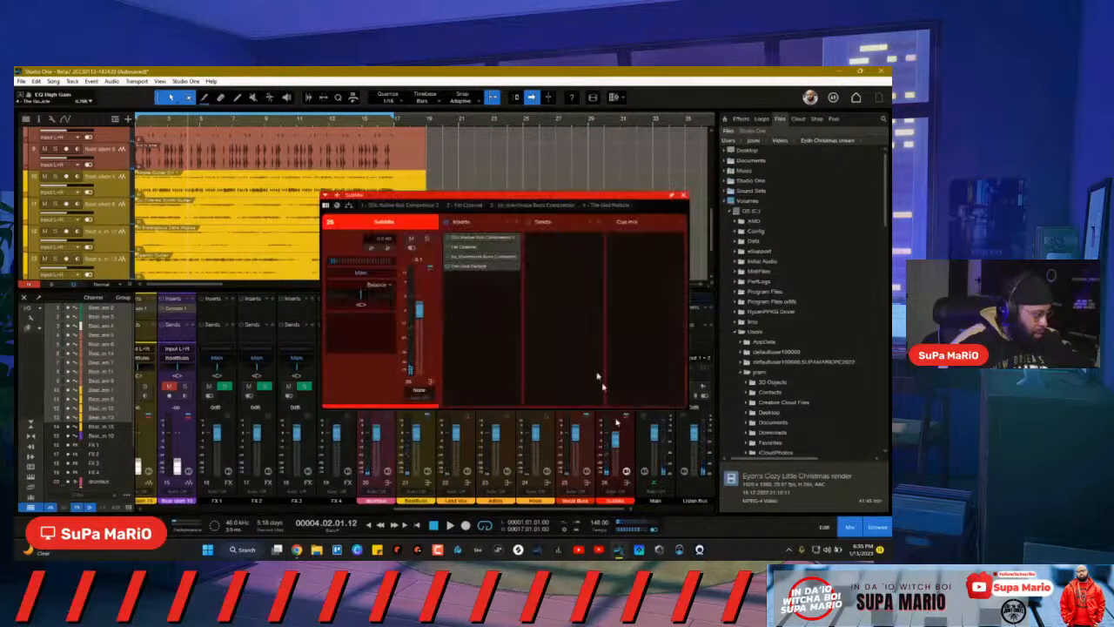
{"action": "left_click", "coordinate": [468, 256]}
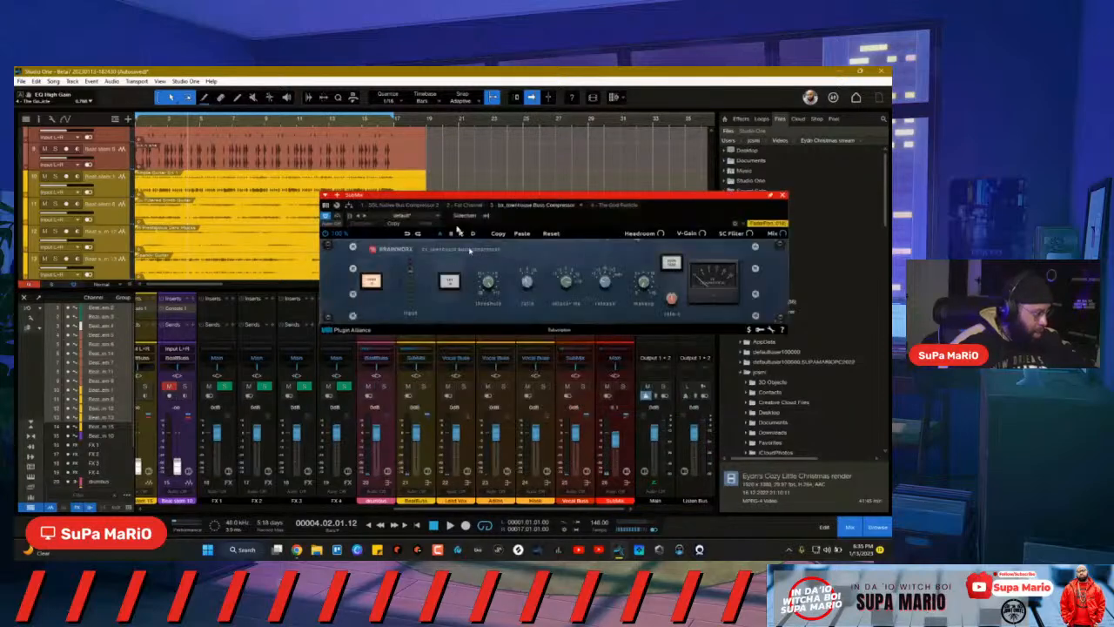
{"action": "left_click_drag", "start_coordinate": [473, 200], "coordinate": [388, 231]}
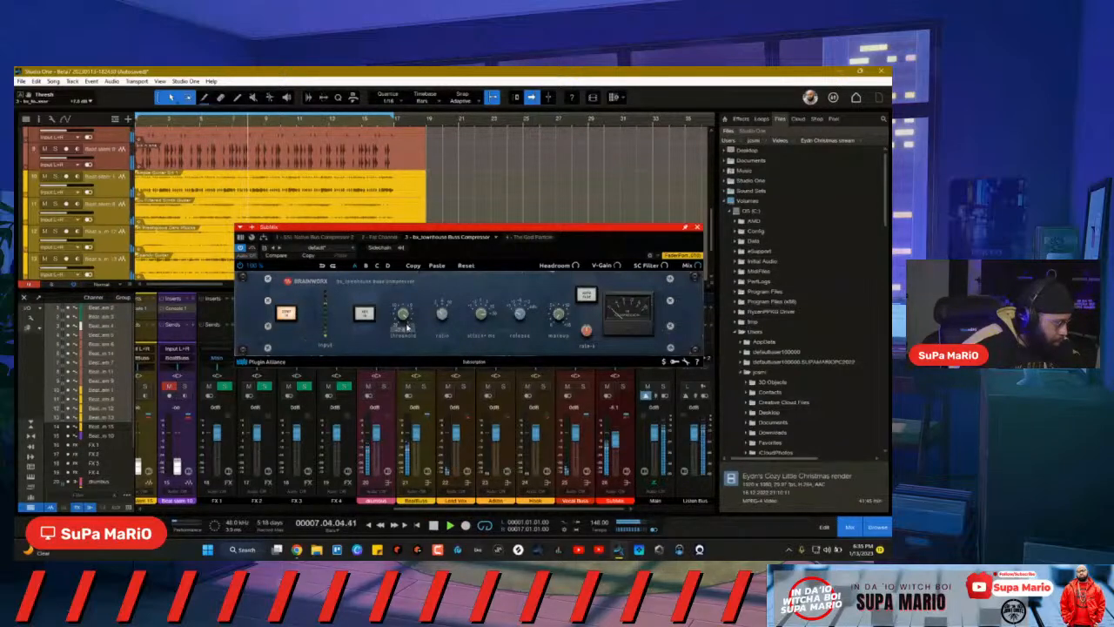
{"action": "left_click_drag", "start_coordinate": [406, 336], "coordinate": [406, 343]}
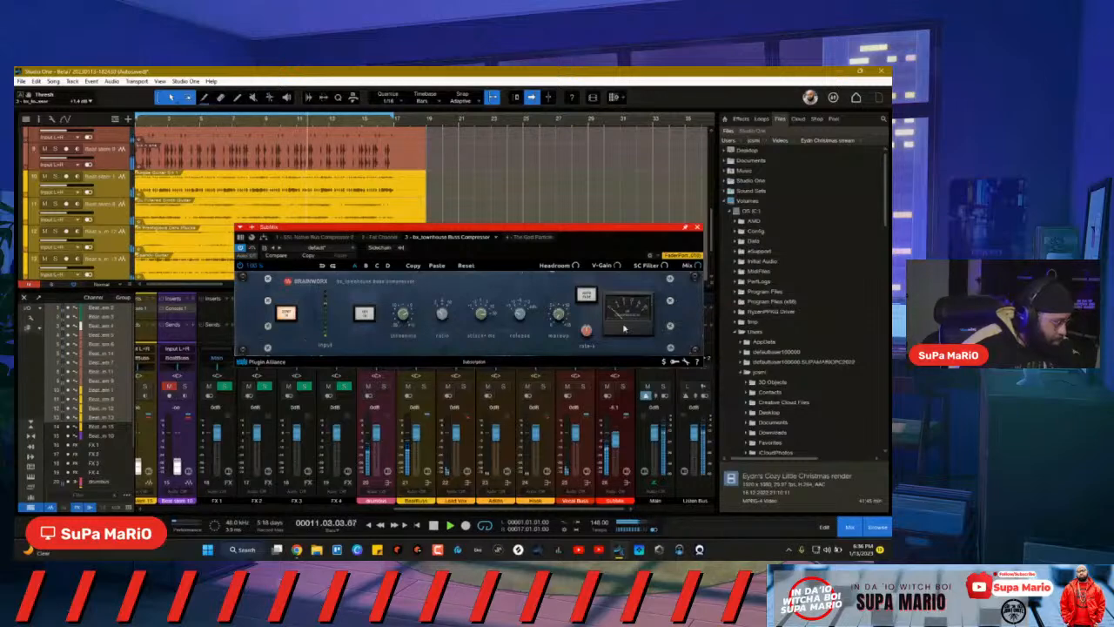
{"action": "left_click", "coordinate": [284, 314]}
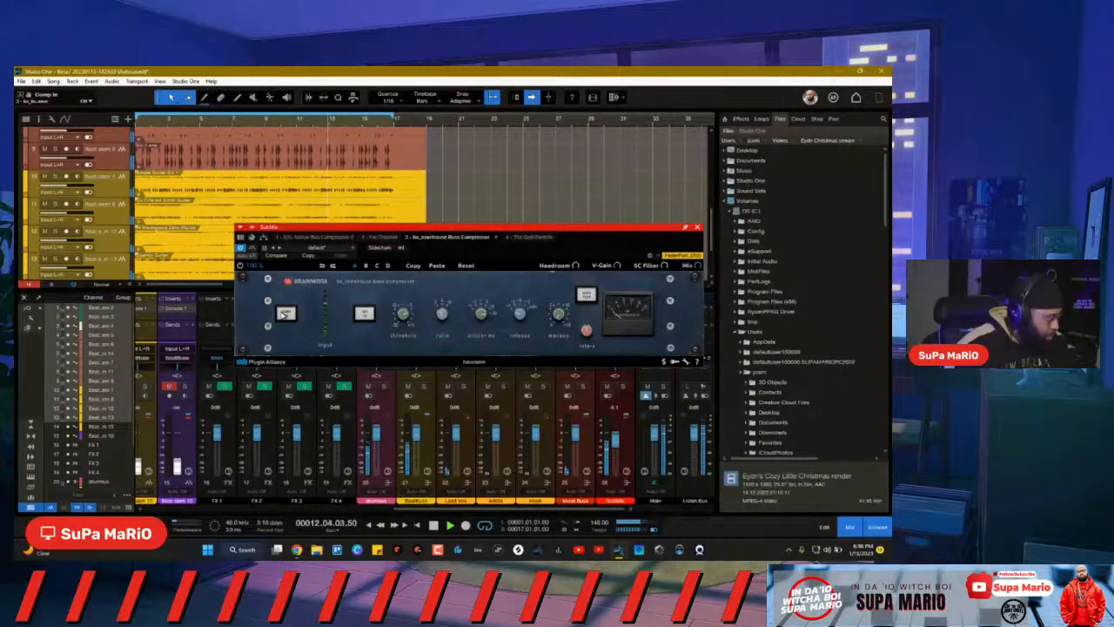
{"action": "left_click", "coordinate": [285, 313]}
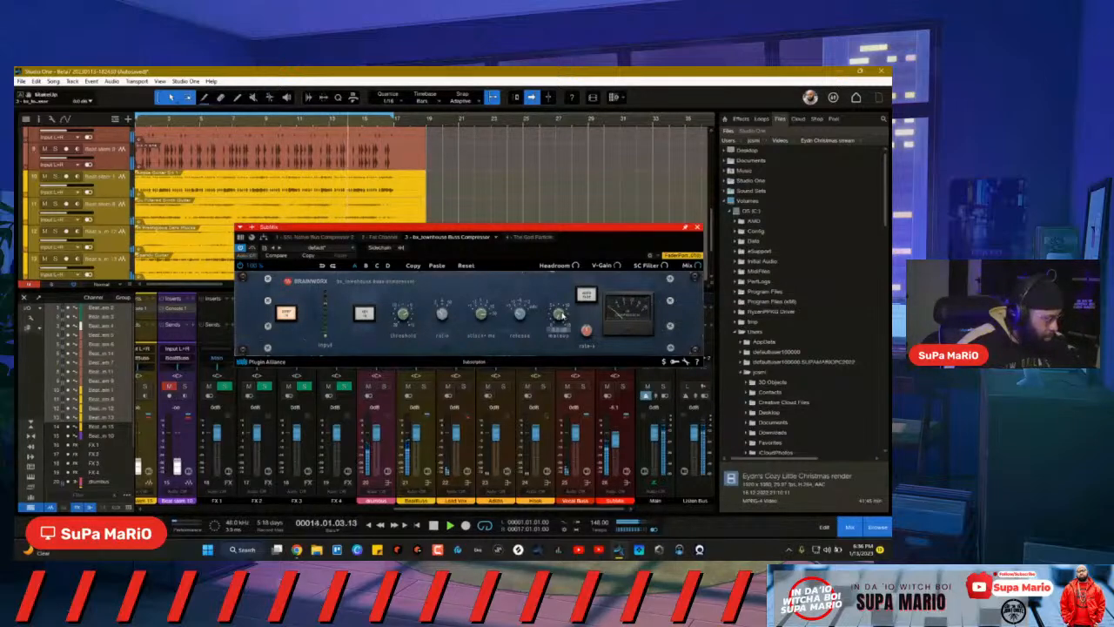
{"action": "left_click_drag", "start_coordinate": [561, 315], "coordinate": [559, 316]}
{"action": "key", "text": "space"}
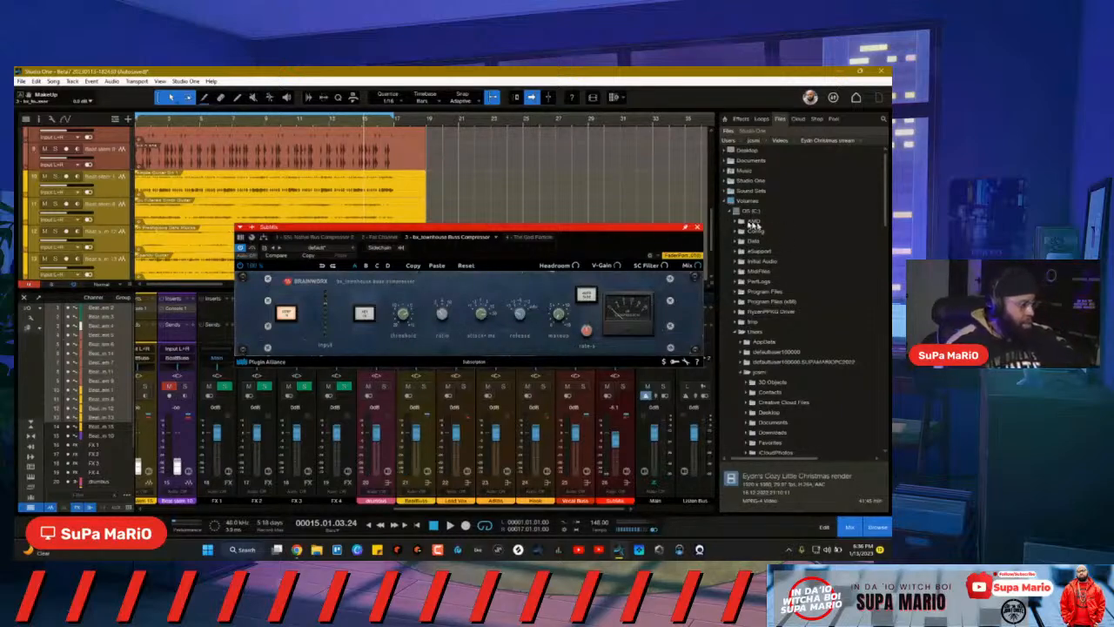
Step: Close the compressor window and select the drum bus channel
{"action": "left_click", "coordinate": [696, 228]}
{"action": "left_click_drag", "start_coordinate": [586, 511], "coordinate": [507, 507]}
{"action": "left_click", "coordinate": [504, 403]}
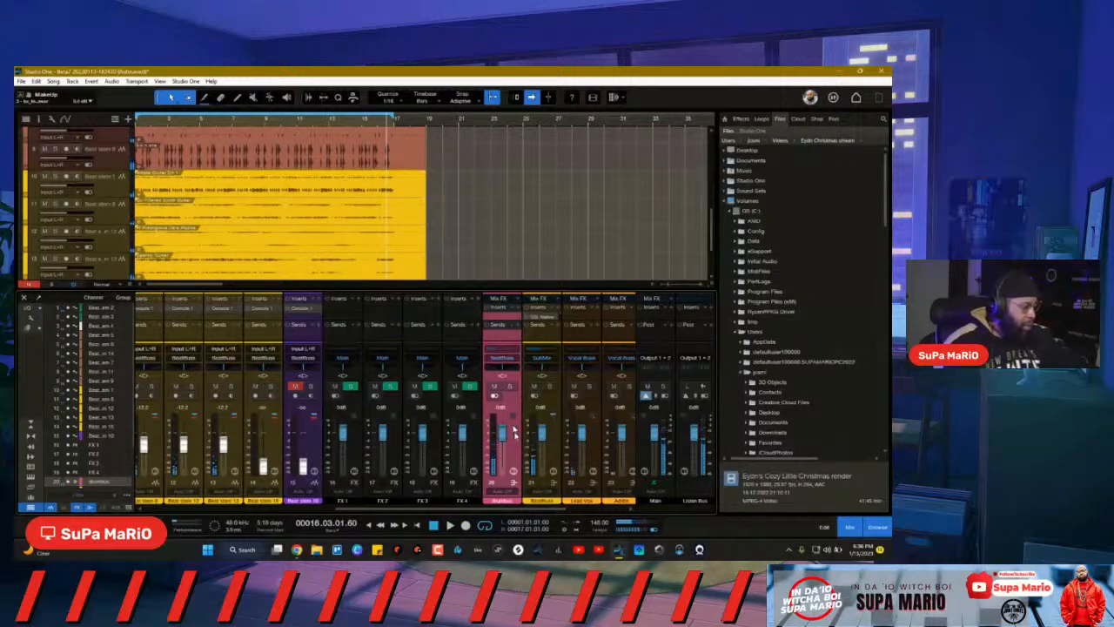
Step: Insert Kush Audio's KNOCK Clipper on the drumbus channel from the vendor-sorted plug-in list
{"action": "double_click", "coordinate": [514, 459]}
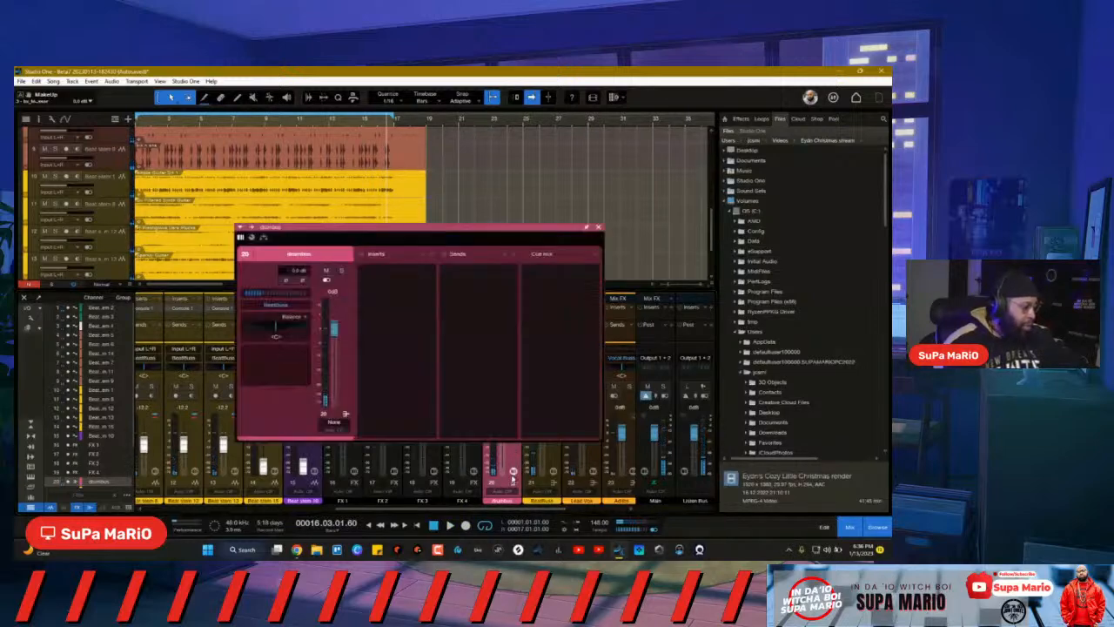
{"action": "left_click", "coordinate": [434, 254]}
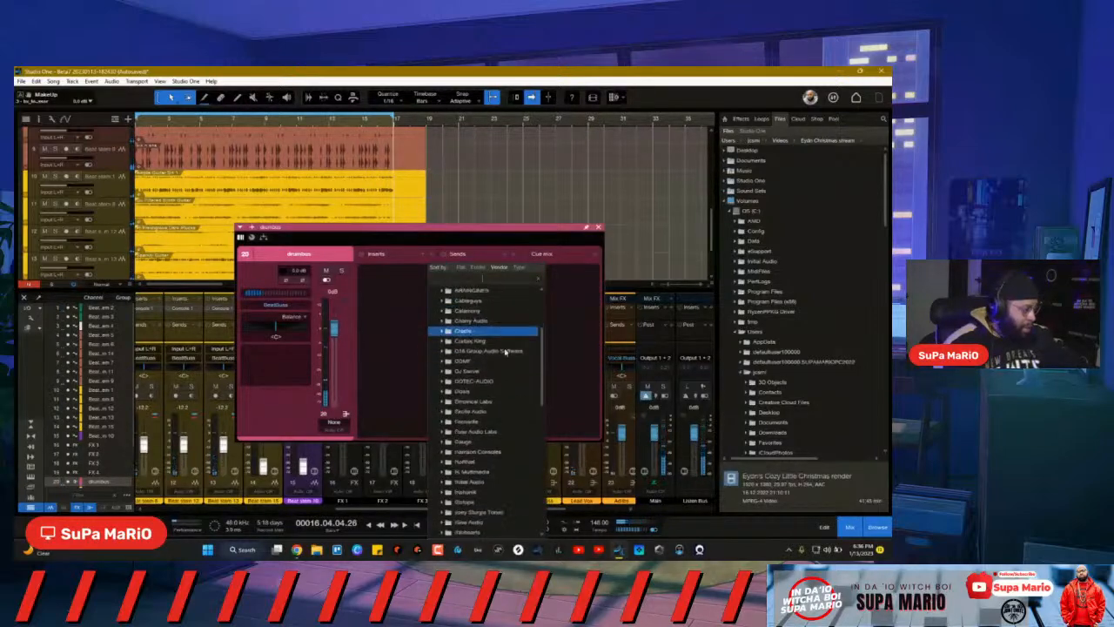
{"action": "scroll", "coordinate": [514, 409], "scroll_direction": "down", "scroll_amount": 5}
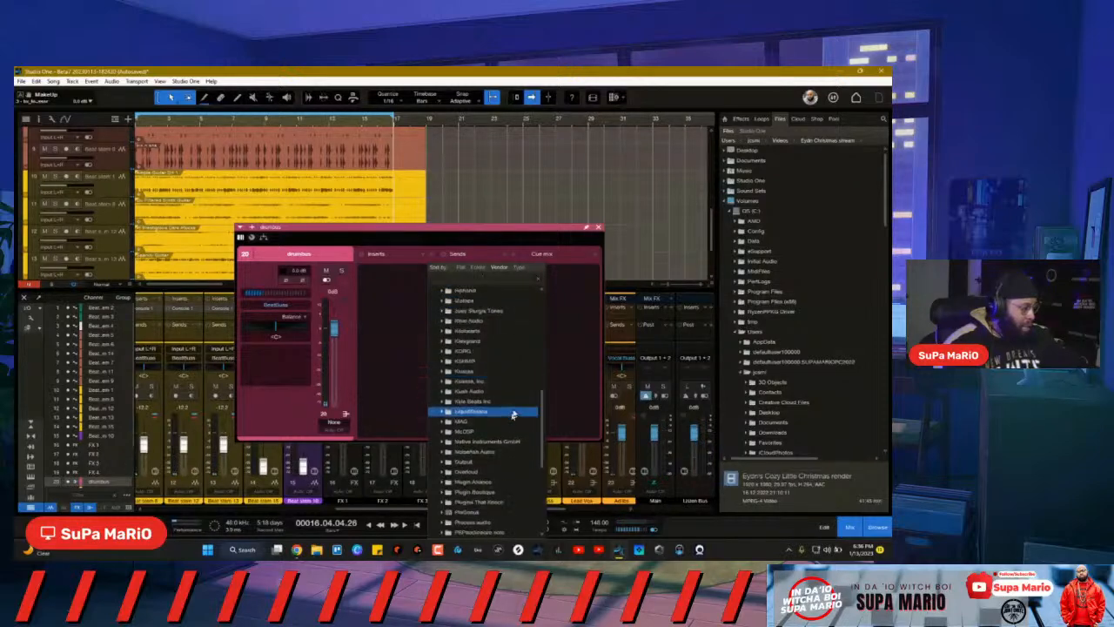
{"action": "scroll", "coordinate": [506, 431], "scroll_direction": "down", "scroll_amount": 1}
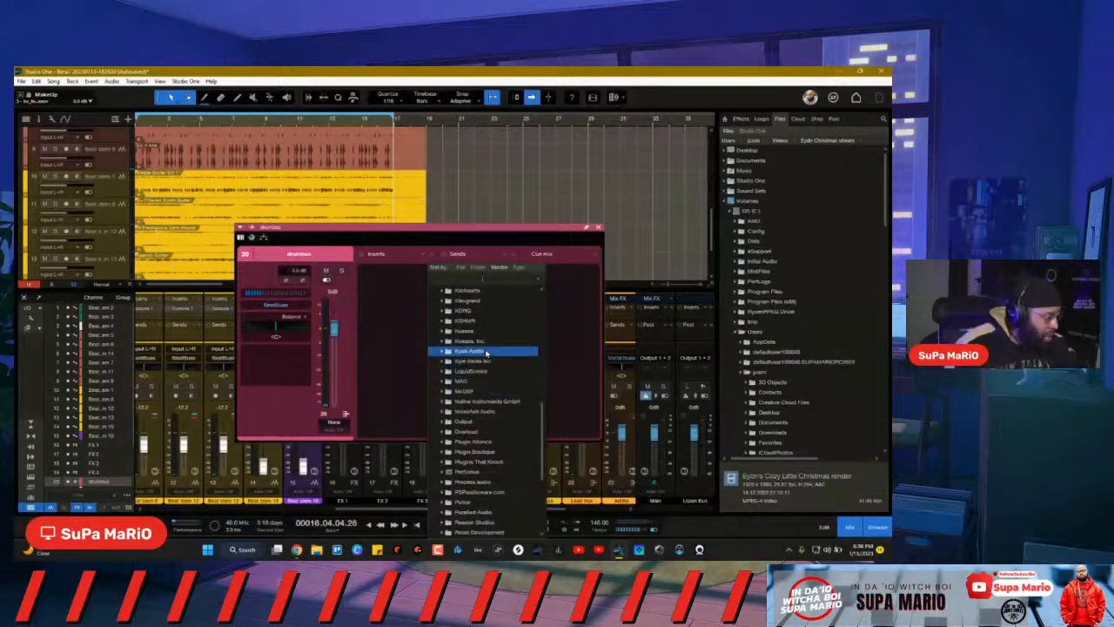
{"action": "scroll", "coordinate": [466, 306], "scroll_direction": "up", "scroll_amount": 2}
{"action": "scroll", "coordinate": [487, 360], "scroll_direction": "down", "scroll_amount": 3}
{"action": "scroll", "coordinate": [486, 363], "scroll_direction": "down", "scroll_amount": 2}
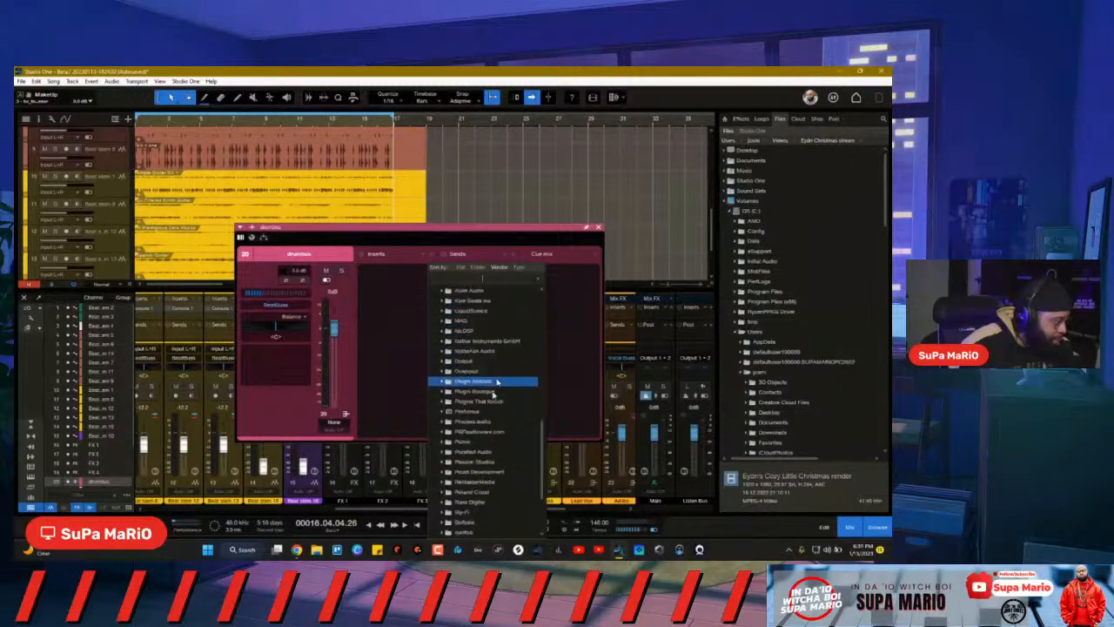
{"action": "left_click", "coordinate": [482, 287]}
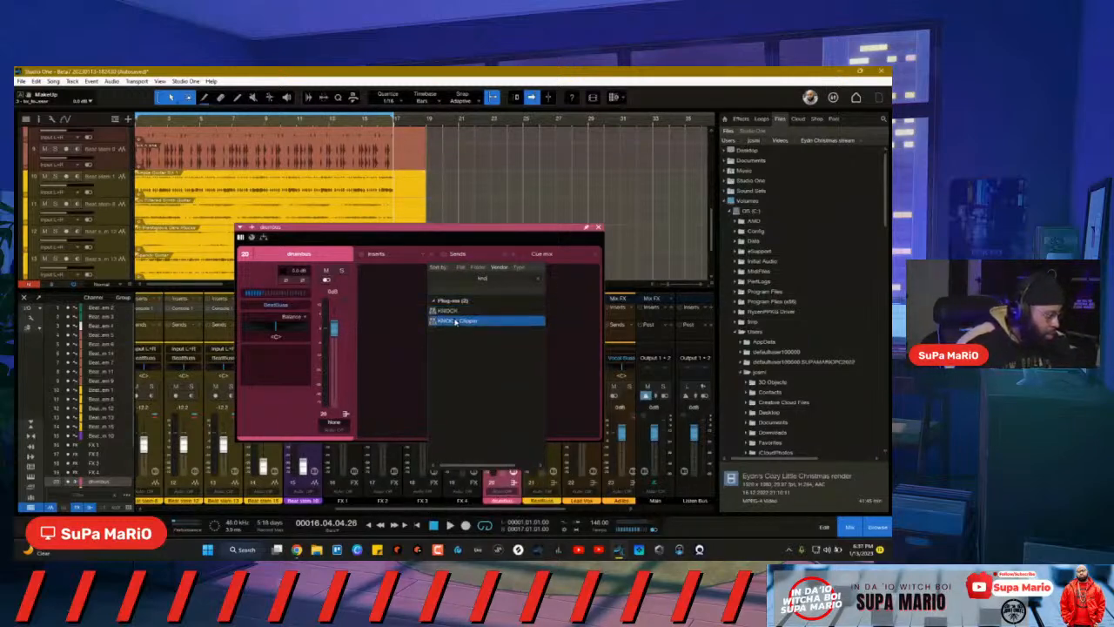
{"action": "left_click", "coordinate": [454, 321]}
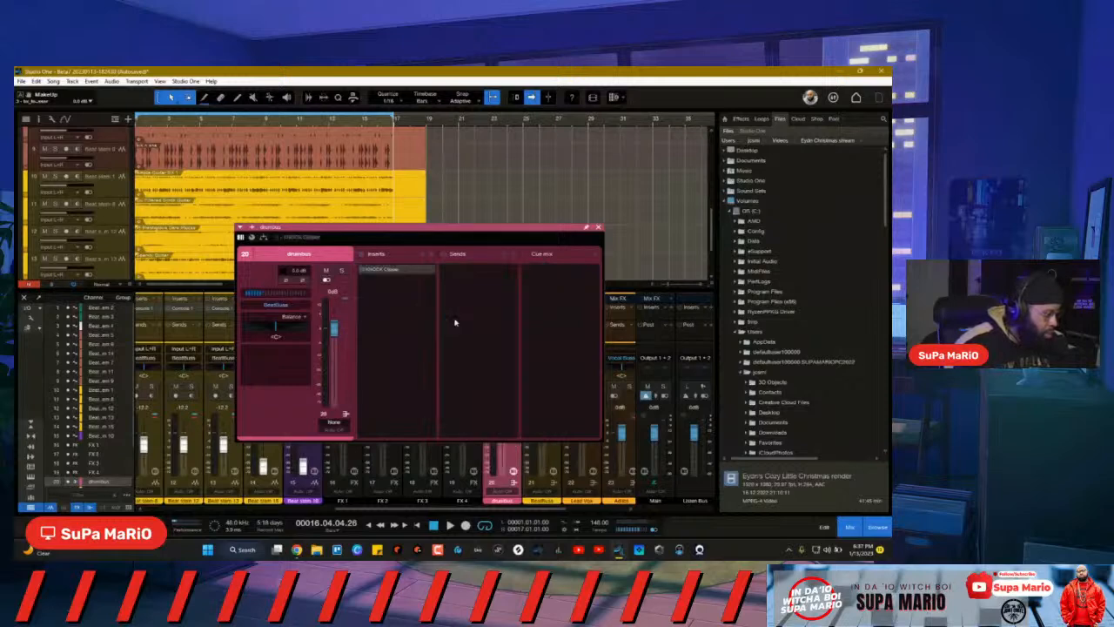
Step: Check the KNOCK Clipper insert options, then reopen the plug-in list for another insert
{"action": "left_click", "coordinate": [432, 269]}
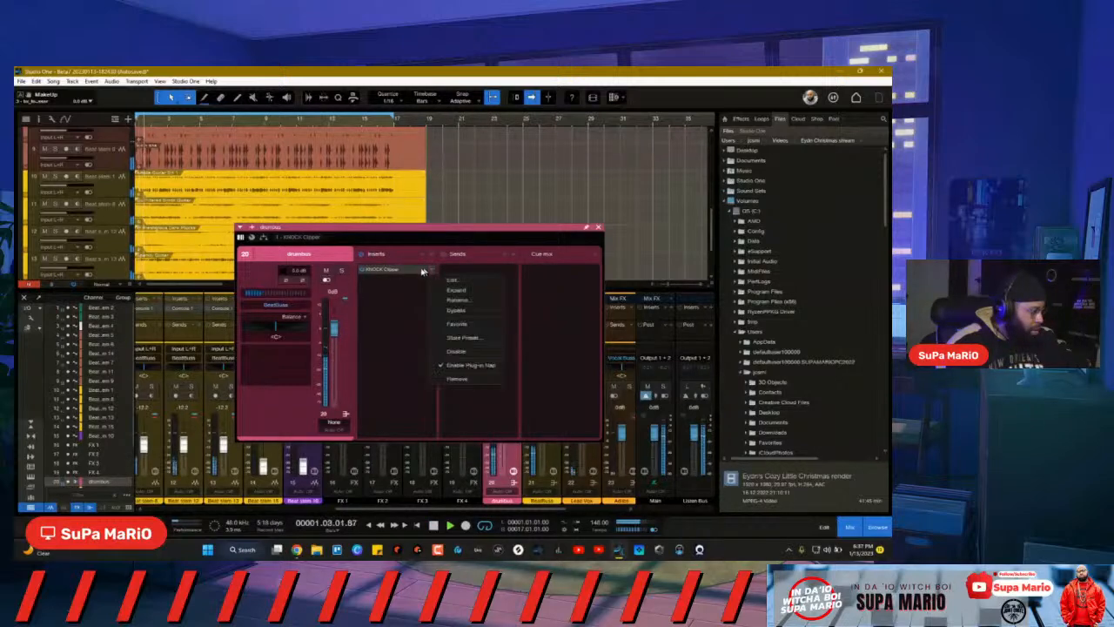
{"action": "left_click", "coordinate": [435, 259]}
{"action": "left_click", "coordinate": [428, 258]}
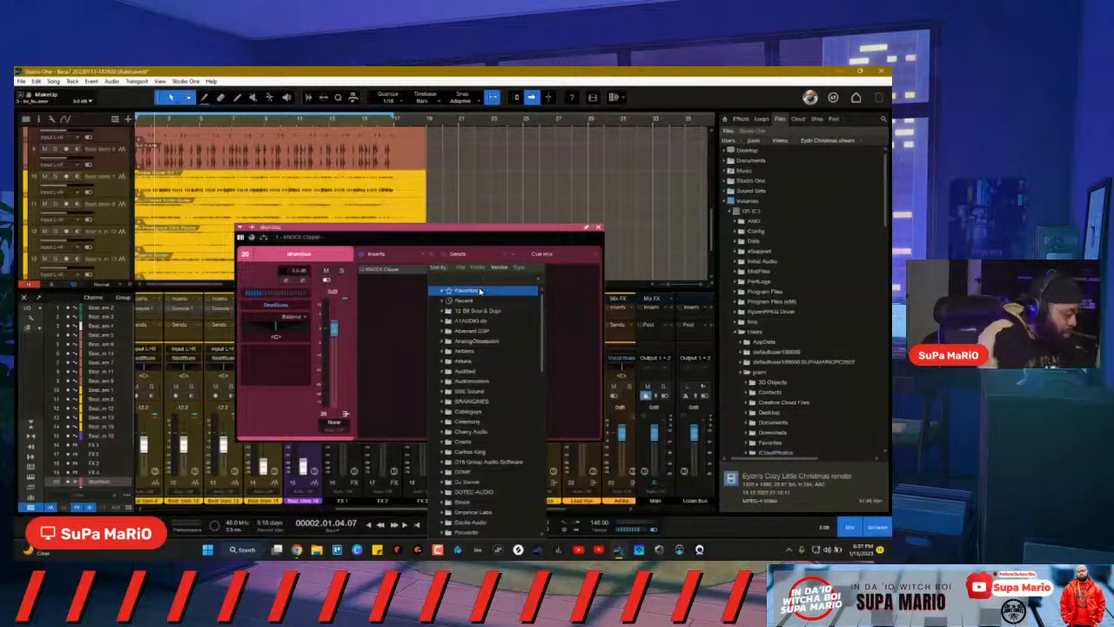
{"action": "type", "text": "ser"}
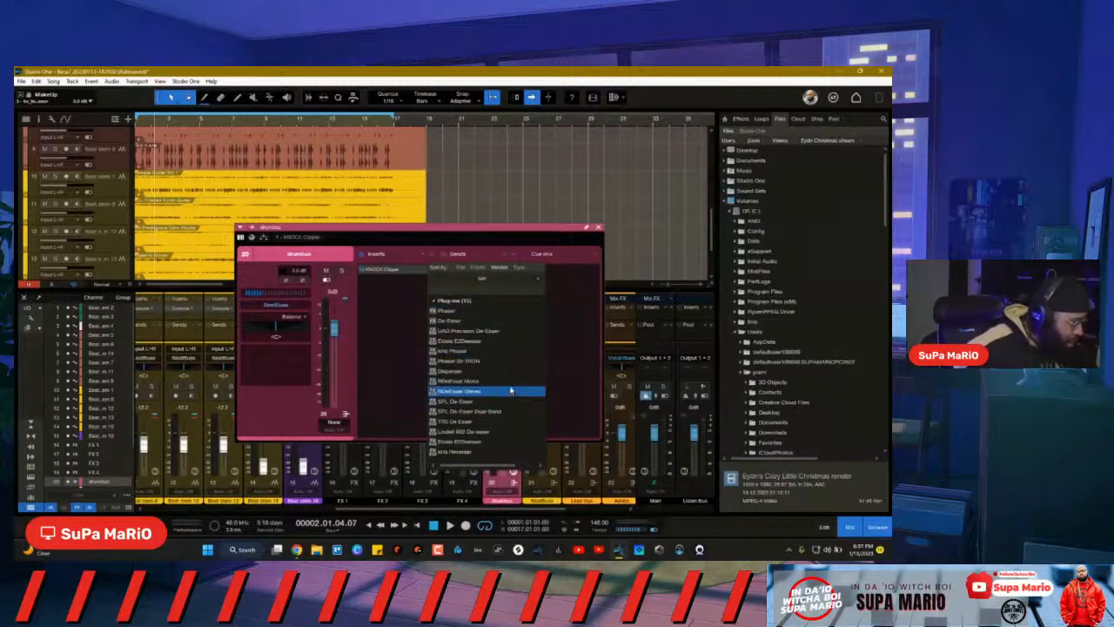
{"action": "left_click", "coordinate": [538, 280]}
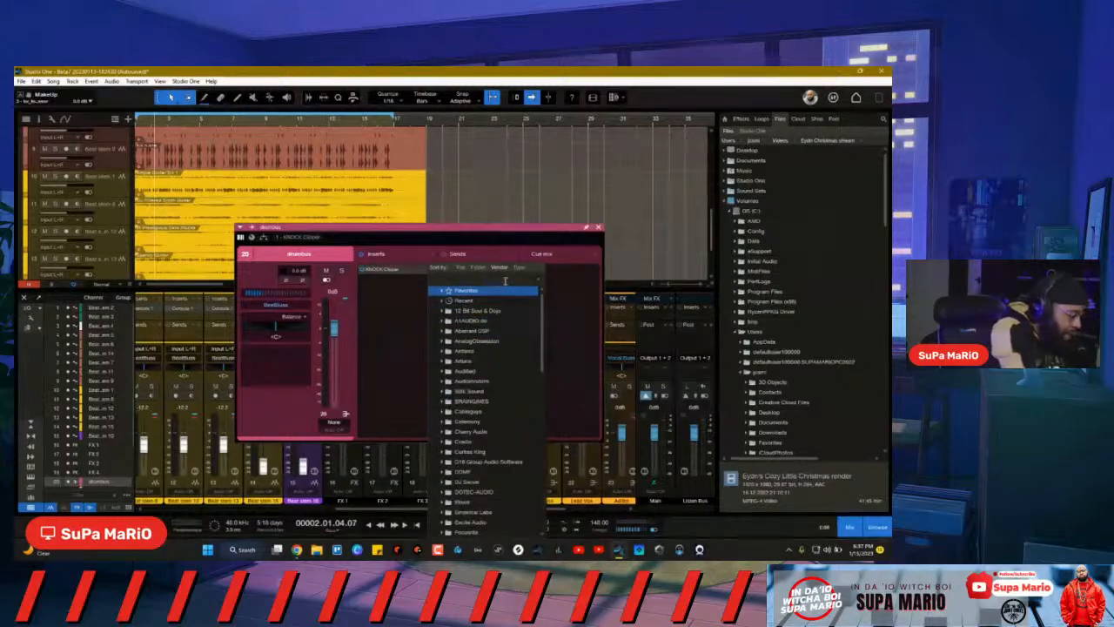
{"action": "type", "text": "pluggin"}
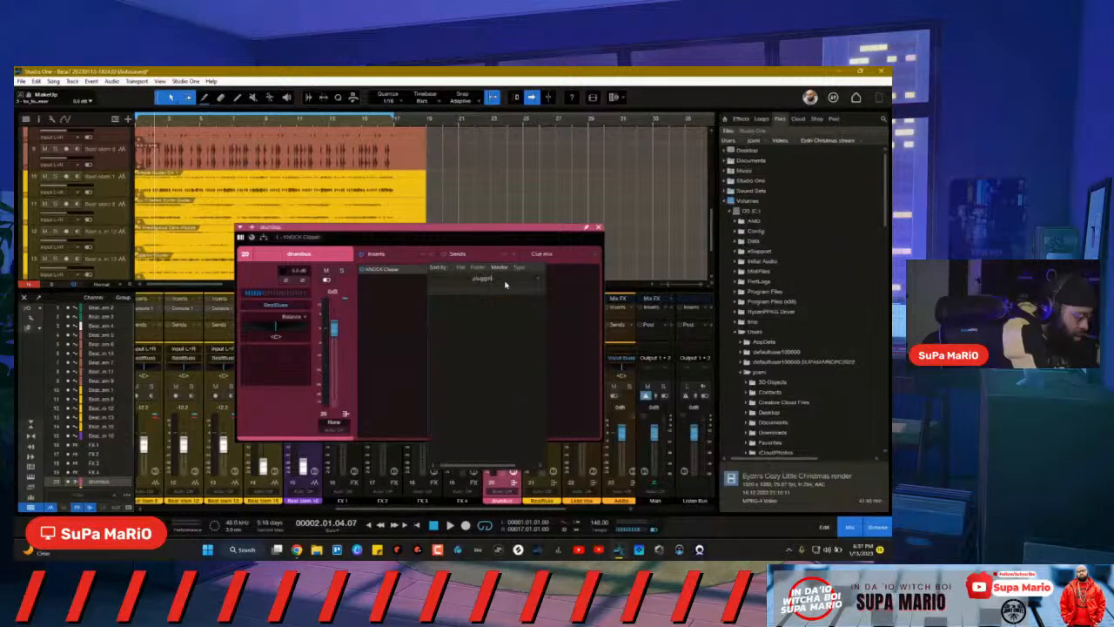
{"action": "left_click", "coordinate": [541, 278]}
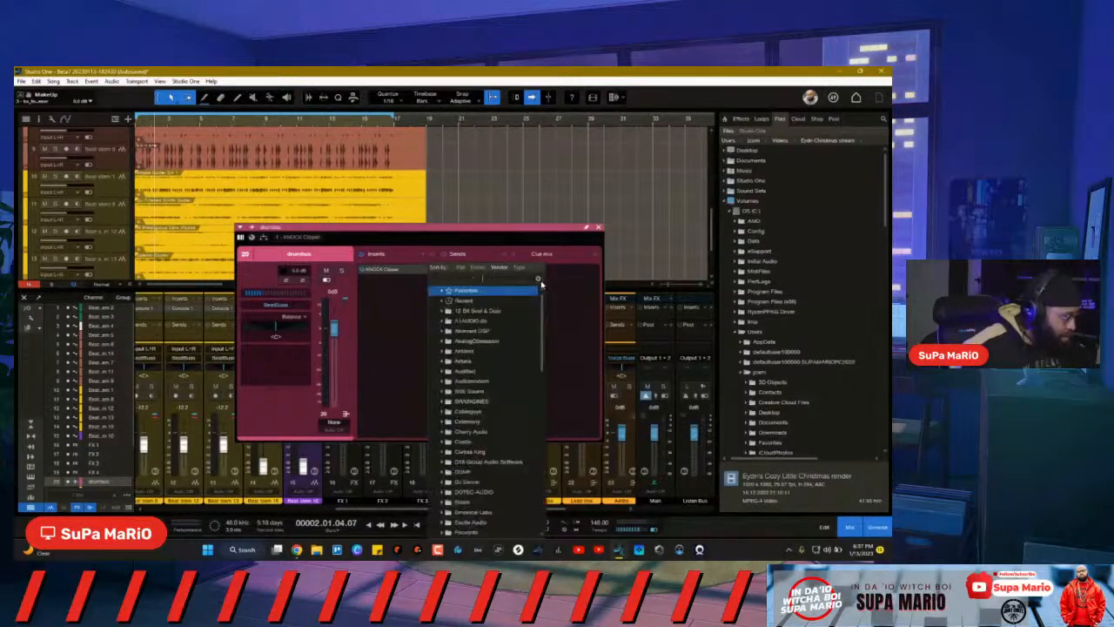
{"action": "type", "text": "Ser"}
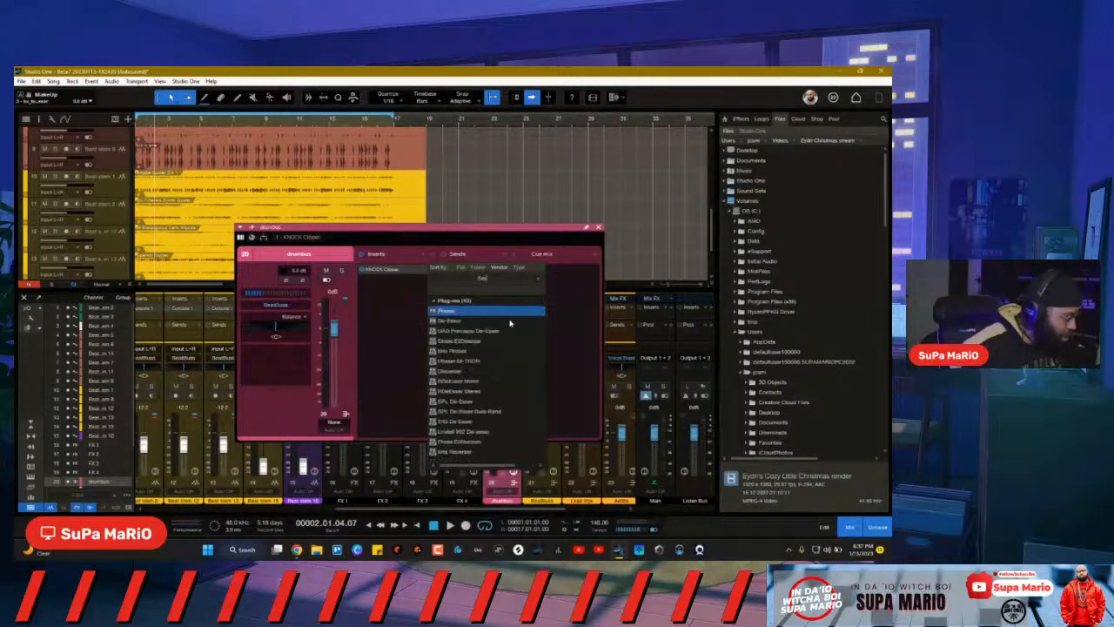
{"action": "type", "text": "at"}
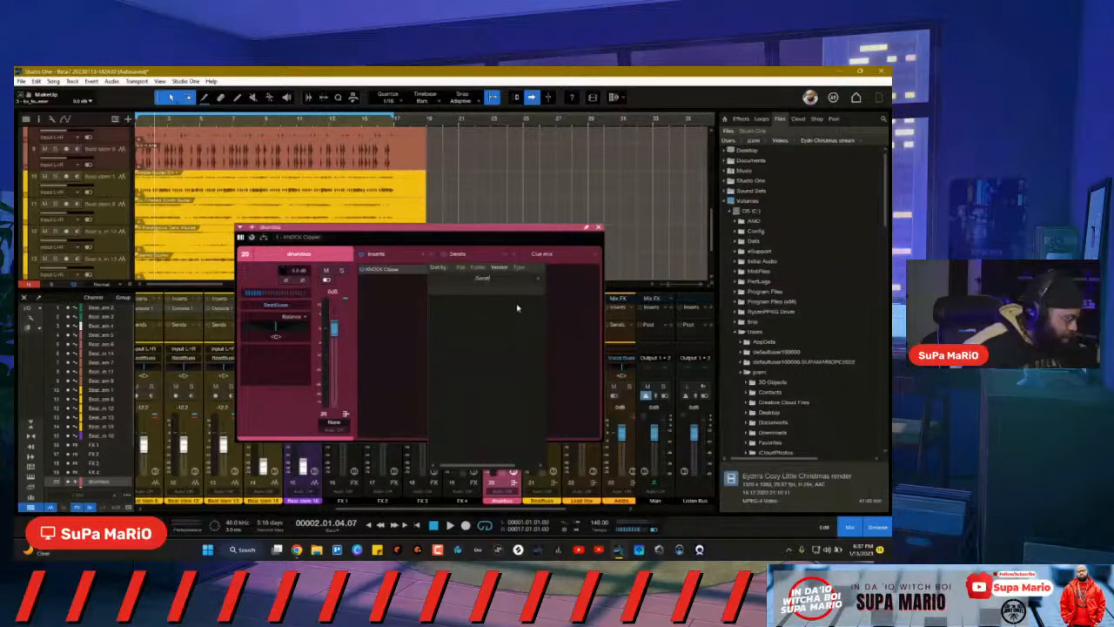
{"action": "key", "text": "BackSpace"}
{"action": "left_click", "coordinate": [542, 278]}
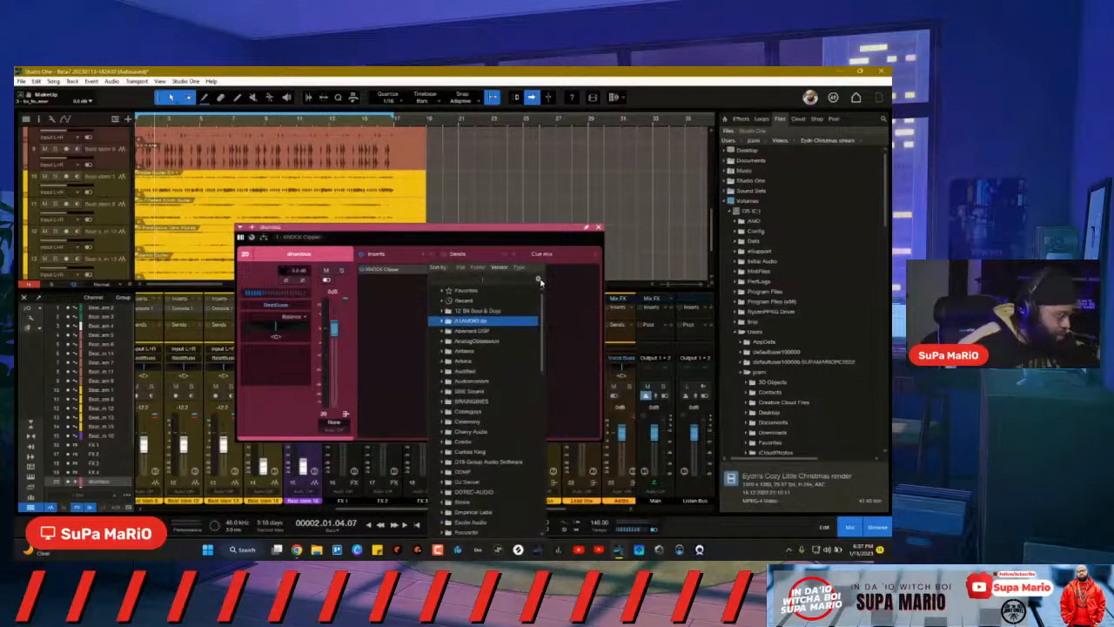
Step: Browse the side browser's effects, collapsing Waves and expanding the Plugin Alliance folder
{"action": "left_click", "coordinate": [760, 126]}
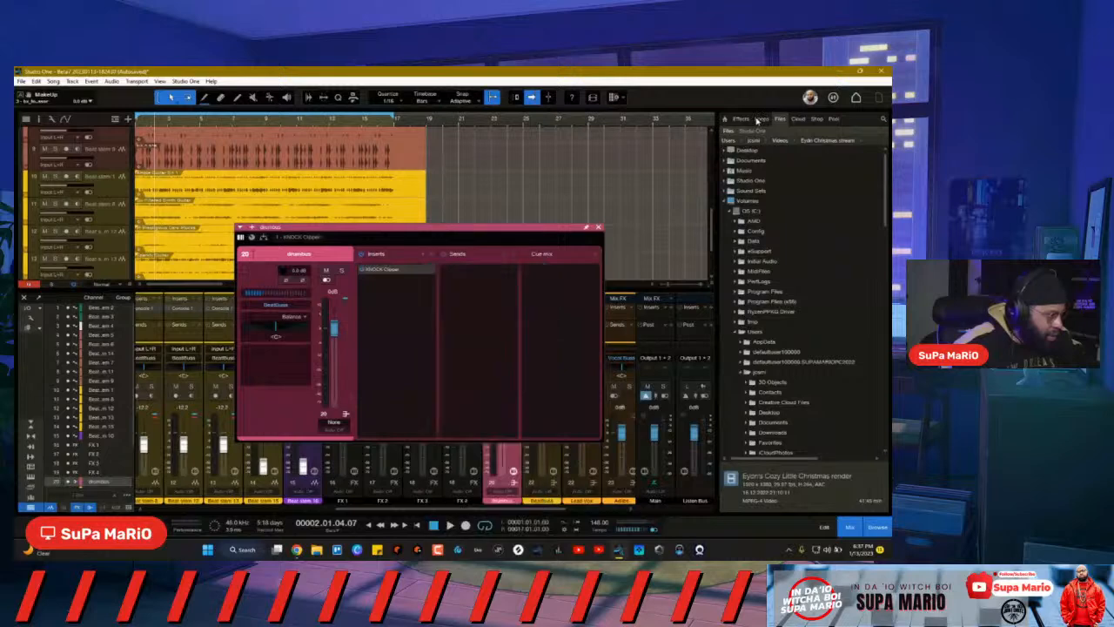
{"action": "left_click", "coordinate": [740, 119]}
{"action": "scroll", "coordinate": [805, 233], "scroll_direction": "down", "scroll_amount": 7}
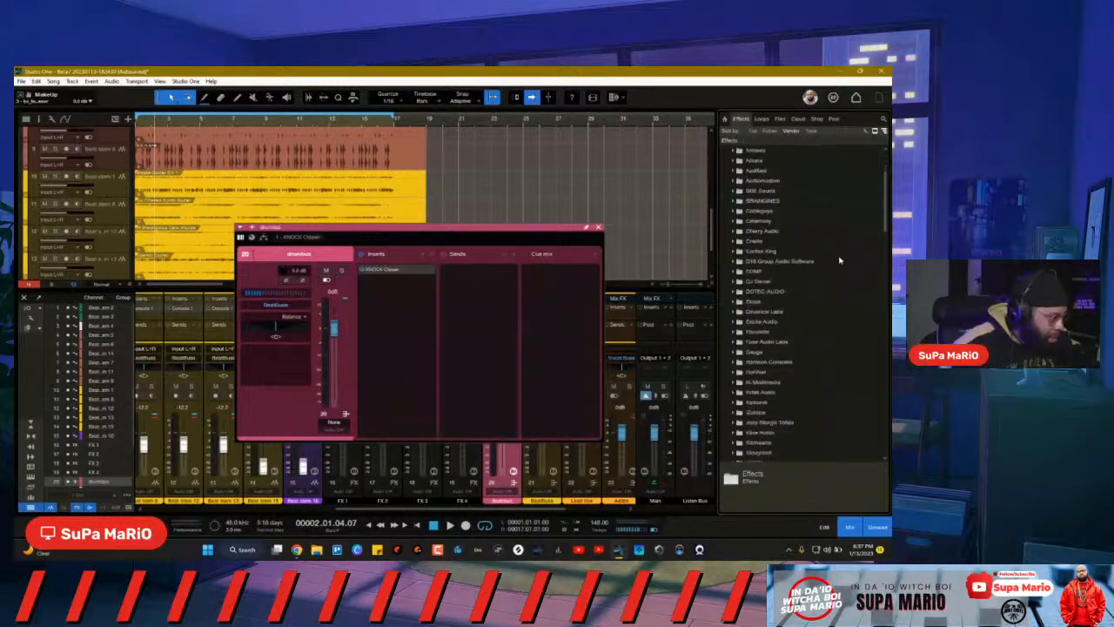
{"action": "left_click_drag", "start_coordinate": [888, 239], "coordinate": [885, 318]}
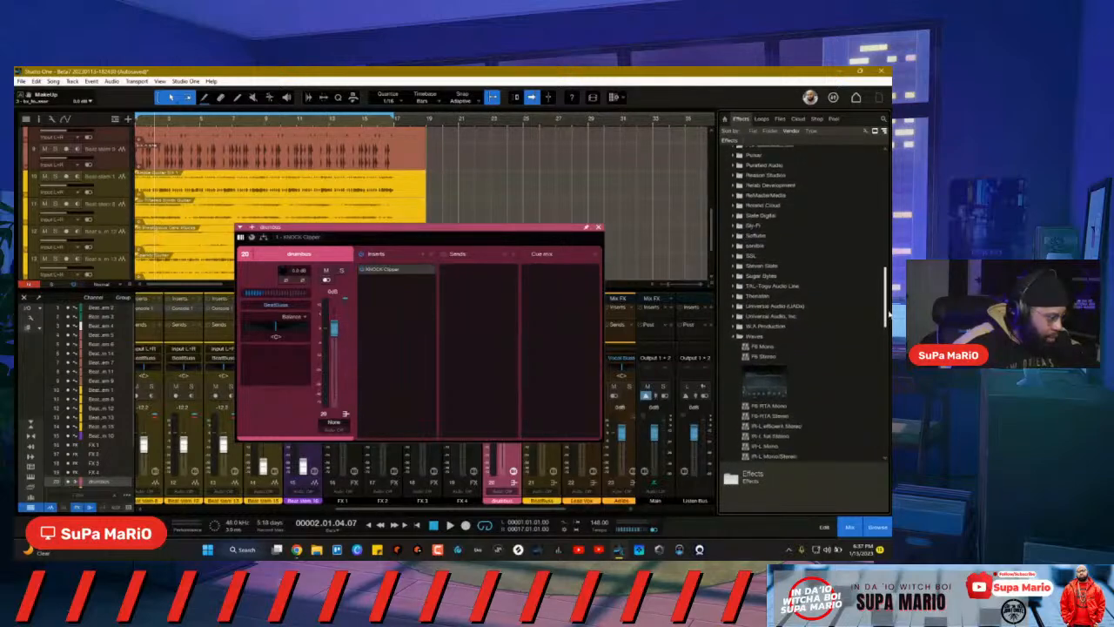
{"action": "left_click", "coordinate": [738, 354]}
{"action": "scroll", "coordinate": [766, 279], "scroll_direction": "up", "scroll_amount": 8}
{"action": "scroll", "coordinate": [760, 274], "scroll_direction": "down", "scroll_amount": 1}
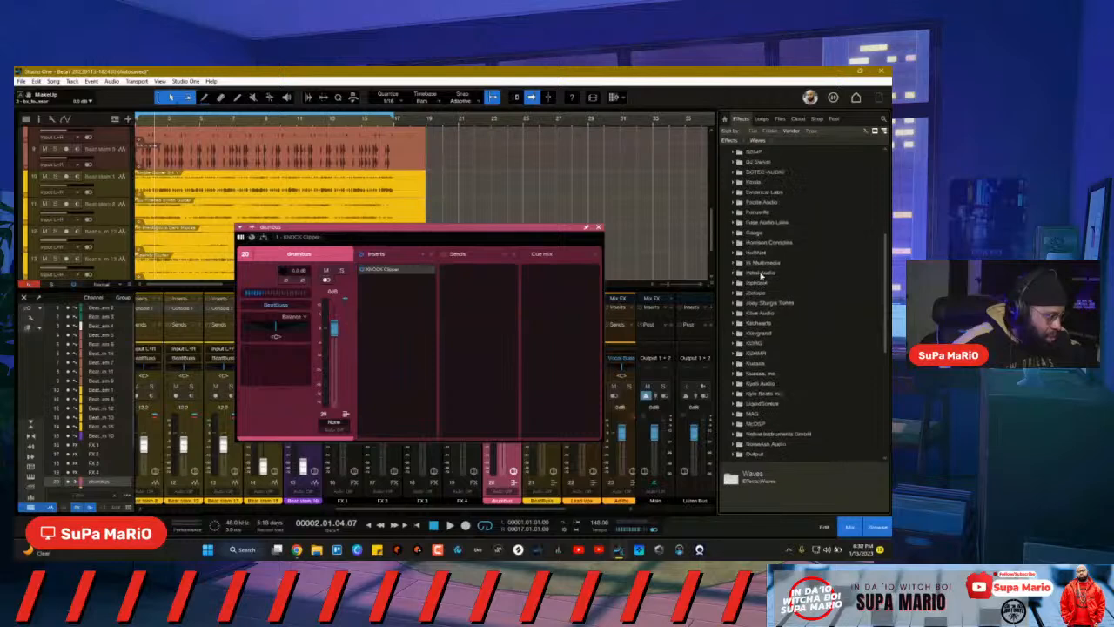
{"action": "left_click", "coordinate": [738, 334]}
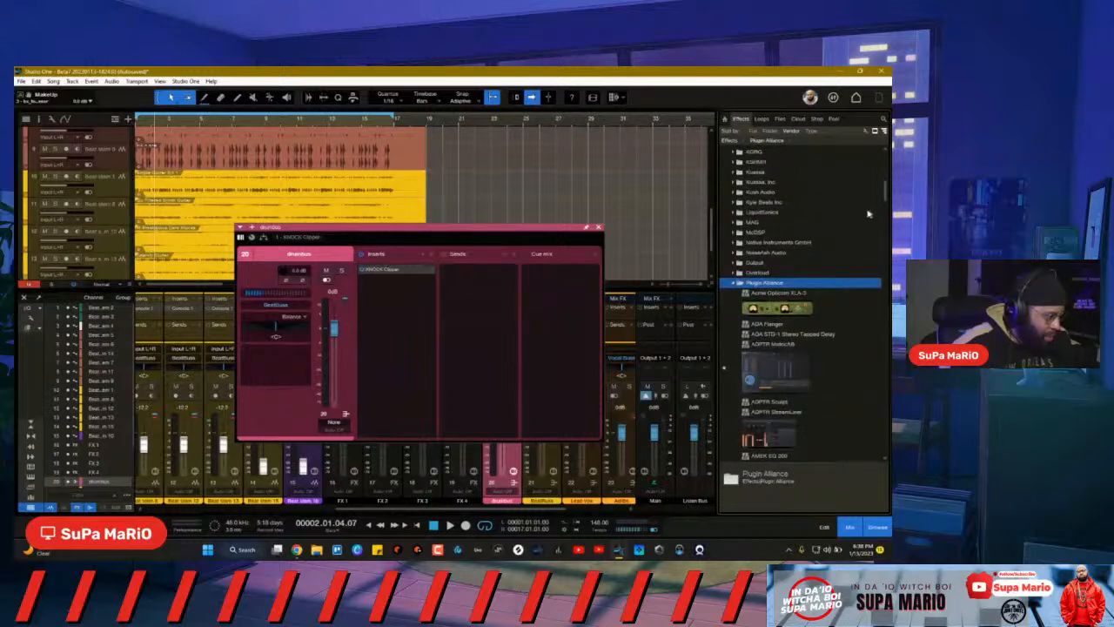
{"action": "left_click_drag", "start_coordinate": [885, 191], "coordinate": [874, 364]}
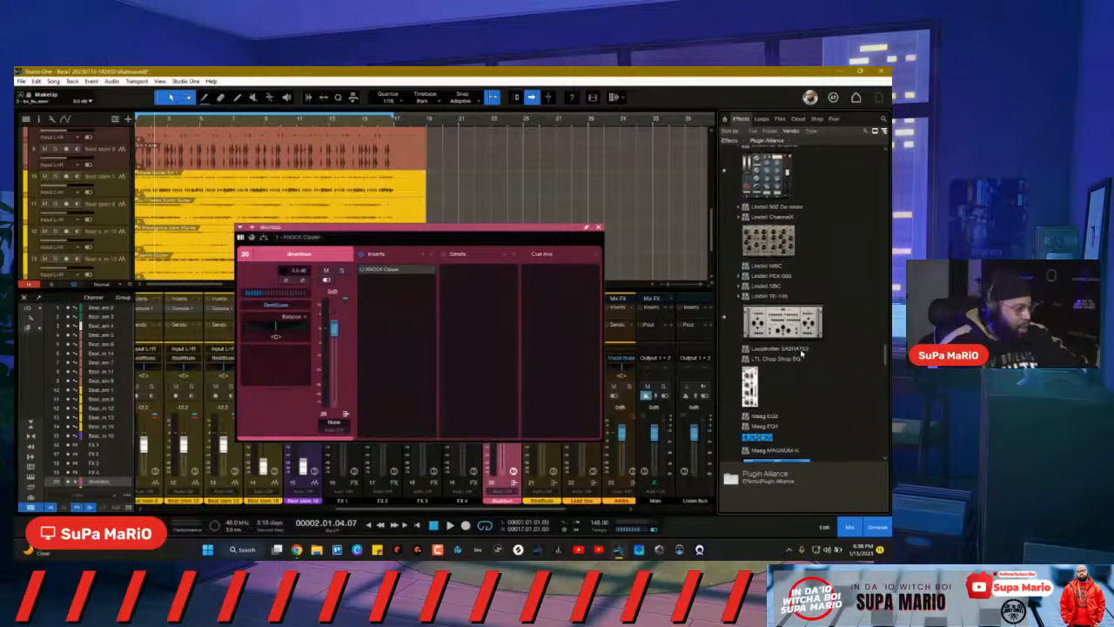
Step: Add Looptrotter SA2RATE2 to the drumbus inserts, placed ahead of the KNOCK Clipper
{"action": "left_click_drag", "start_coordinate": [802, 353], "coordinate": [388, 290]}
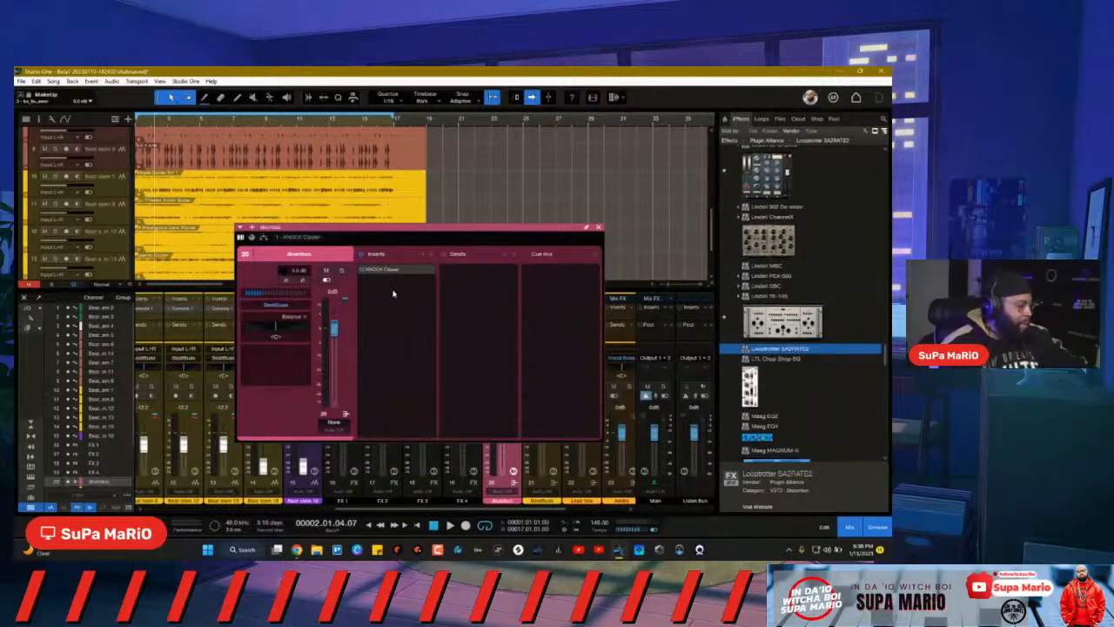
{"action": "left_click_drag", "start_coordinate": [353, 241], "coordinate": [331, 246]}
{"action": "left_click", "coordinate": [378, 239]}
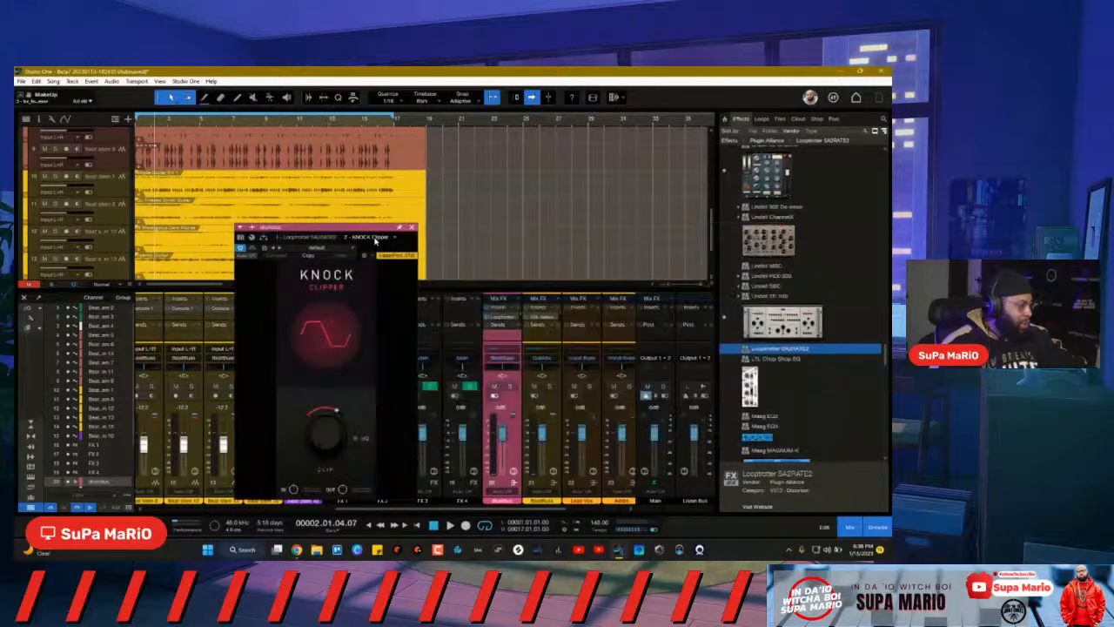
Step: Bring up the SA2RATE2 interface, reposition its window, and start playing the beat
{"action": "left_click", "coordinate": [314, 236]}
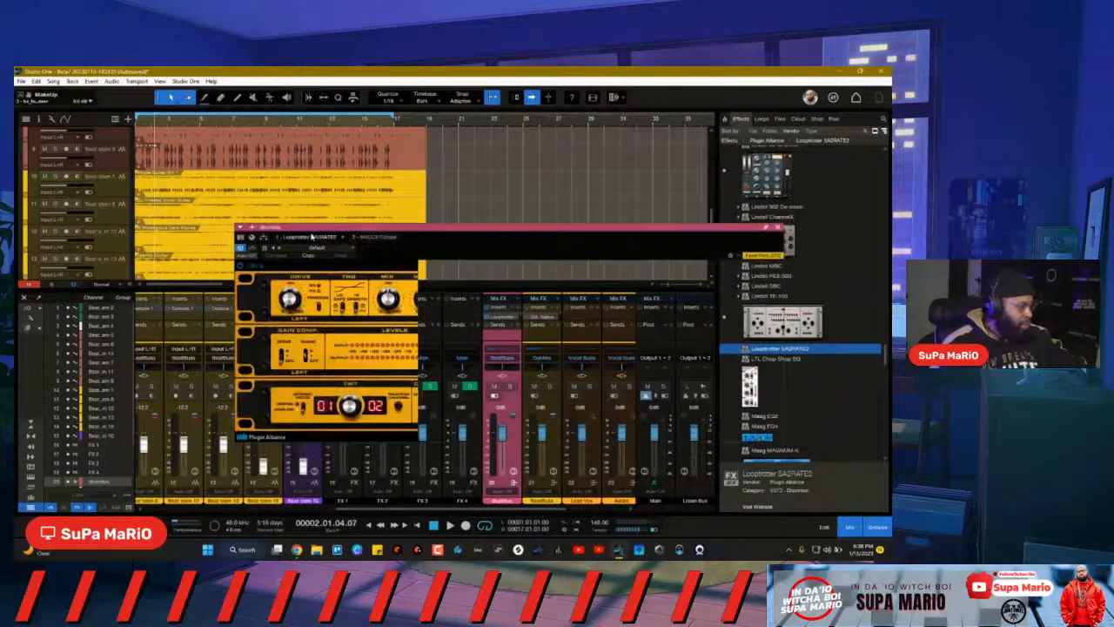
{"action": "left_click_drag", "start_coordinate": [442, 236], "coordinate": [358, 243]}
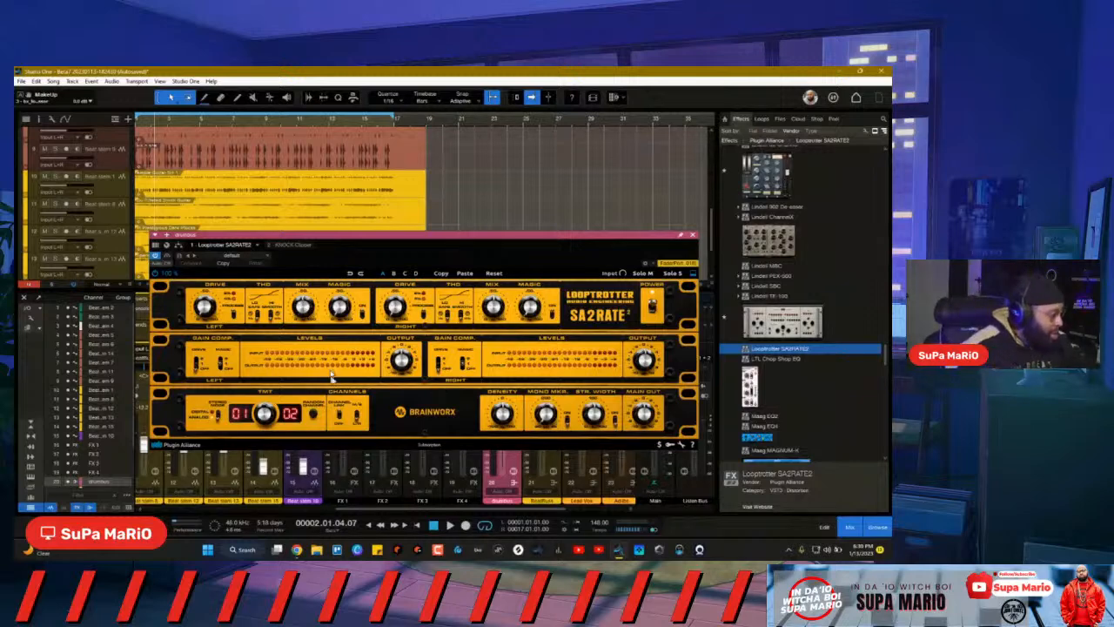
{"action": "left_click_drag", "start_coordinate": [435, 240], "coordinate": [347, 229]}
{"action": "key", "text": "space"}
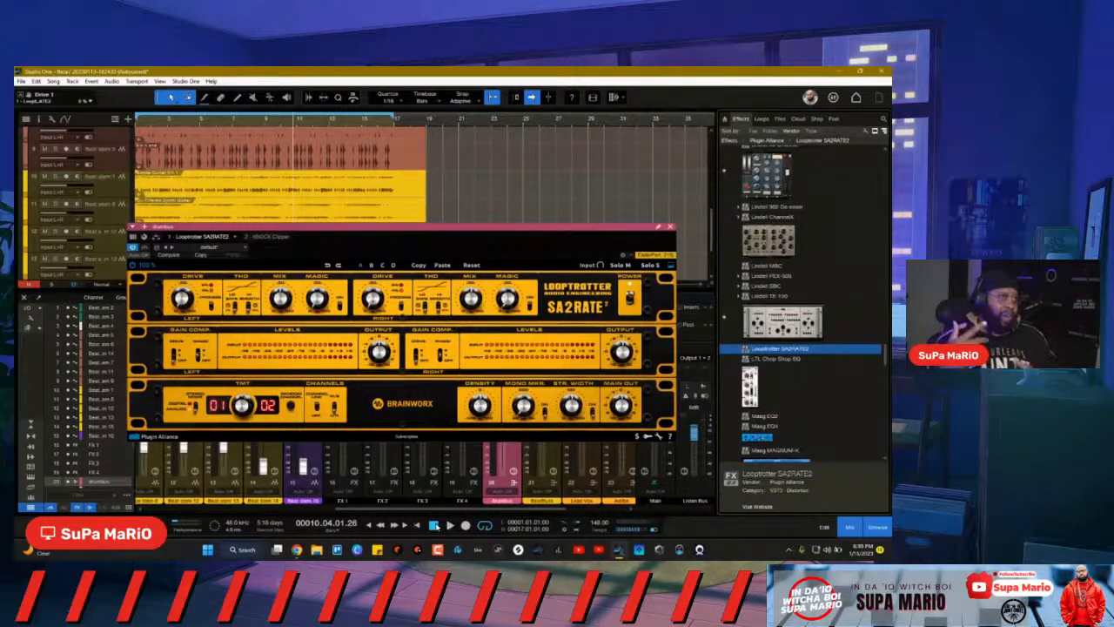
Step: Restart playback from bar 2 and open the SubMix channel editor in place of SA2RATE2
{"action": "left_click", "coordinate": [433, 525]}
{"action": "left_click", "coordinate": [450, 526]}
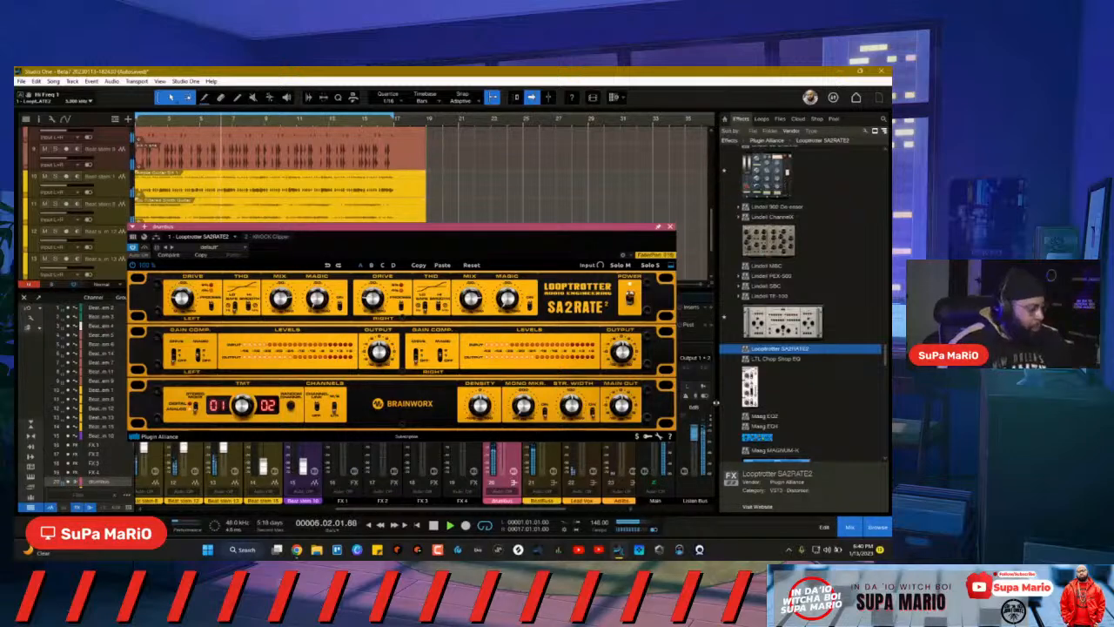
{"action": "left_click_drag", "start_coordinate": [613, 243], "coordinate": [503, 216]}
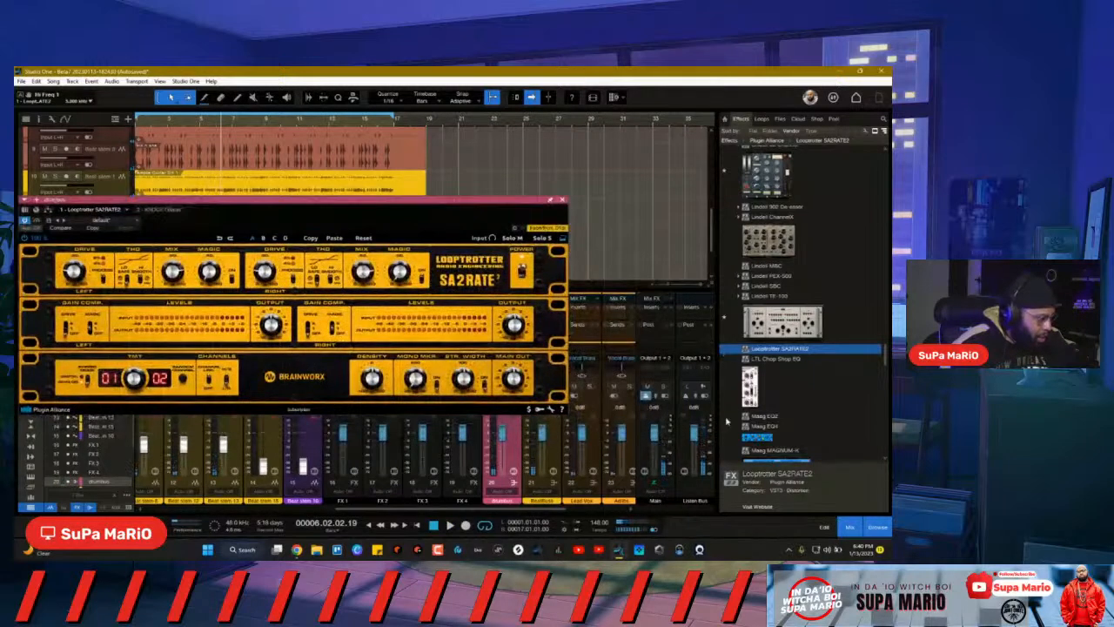
{"action": "left_click_drag", "start_coordinate": [546, 508], "coordinate": [623, 507]}
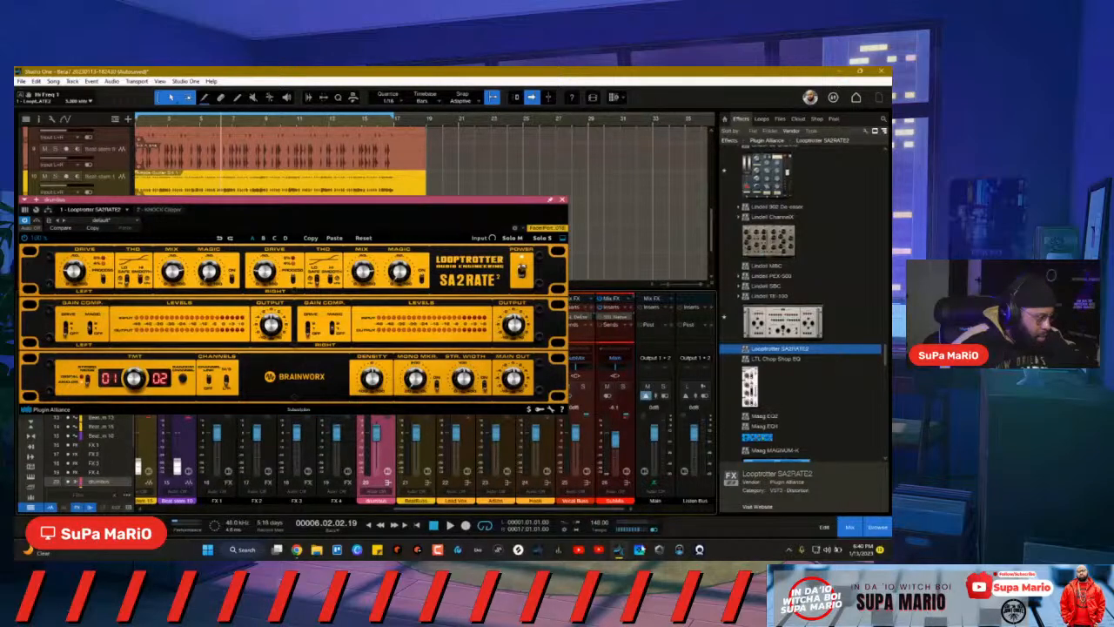
{"action": "left_click", "coordinate": [625, 472]}
Step: Search 'spectr' and add Spectrum Meter as the fifth SubMix insert, opening its analyser
{"action": "left_click_drag", "start_coordinate": [197, 217], "coordinate": [550, 224]}
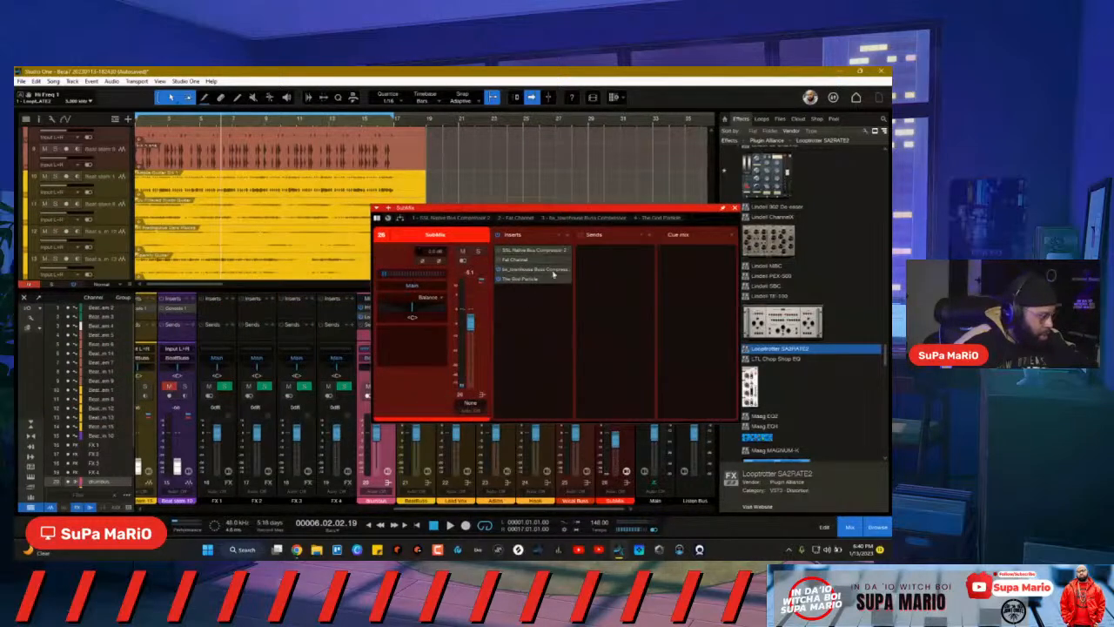
{"action": "left_click", "coordinate": [571, 236]}
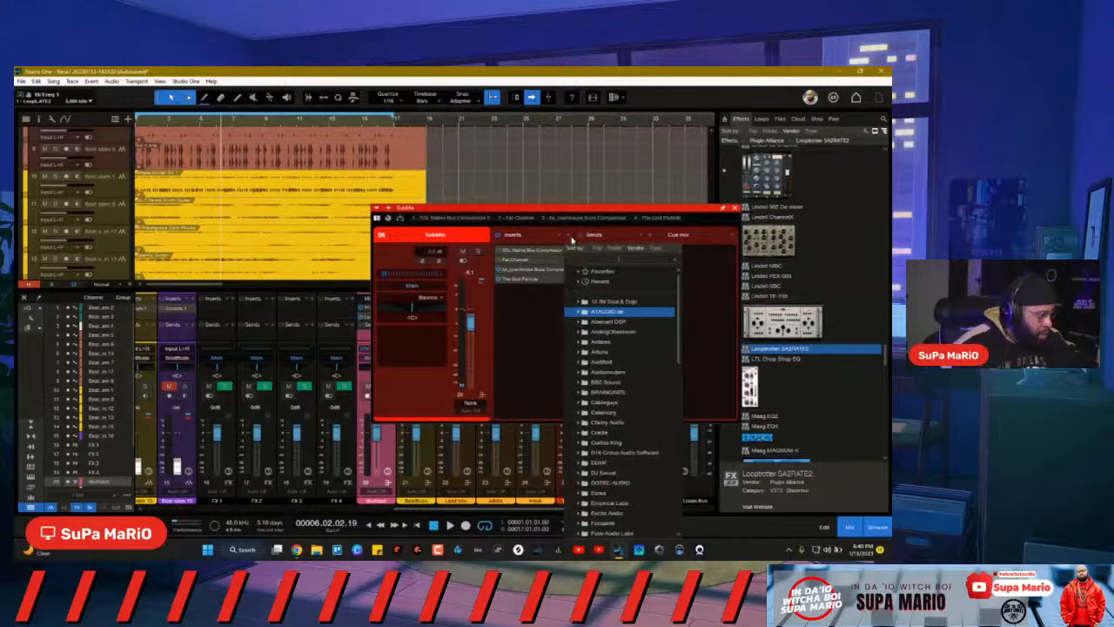
{"action": "type", "text": "spectr"}
{"action": "double_click", "coordinate": [635, 292]}
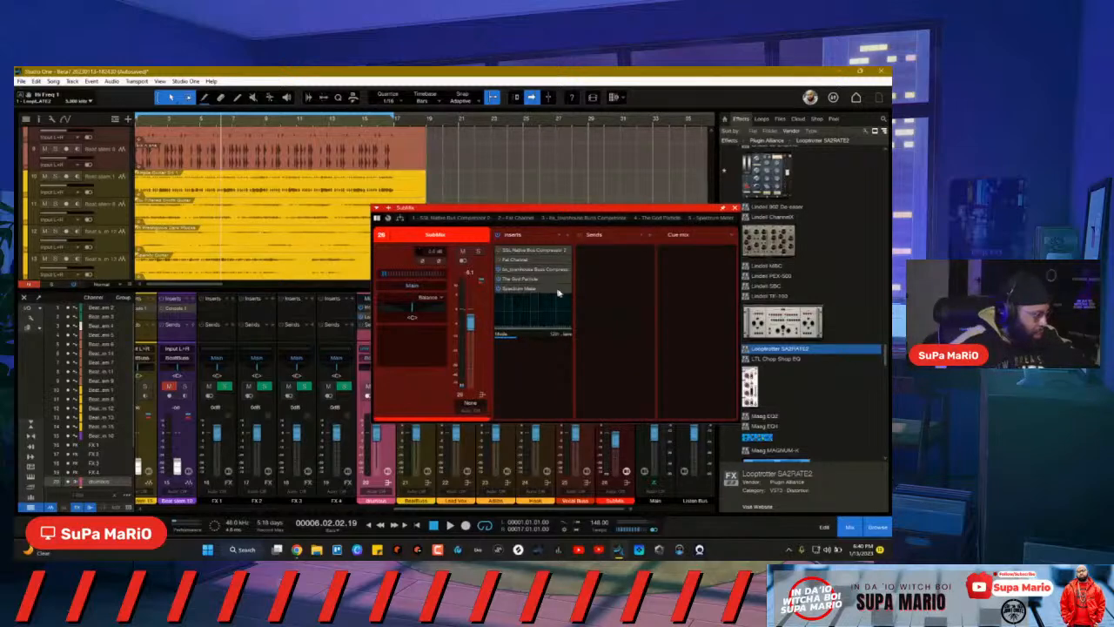
{"action": "left_click", "coordinate": [553, 296]}
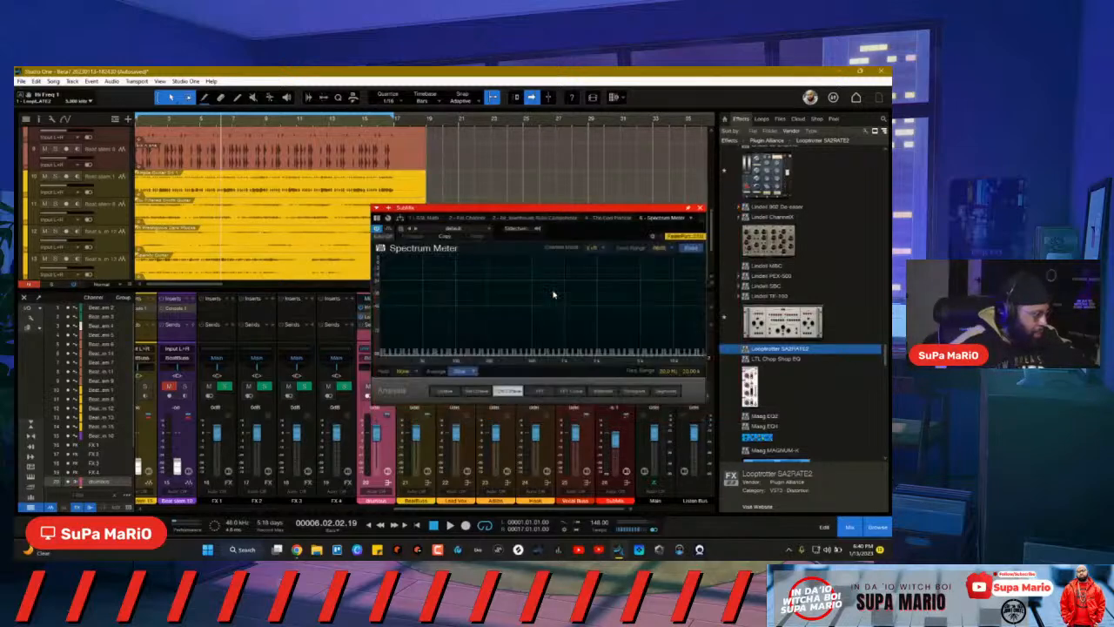
Step: Load the Useful Master Range preset on the Spectrum Meter and start playback
{"action": "left_click", "coordinate": [444, 229]}
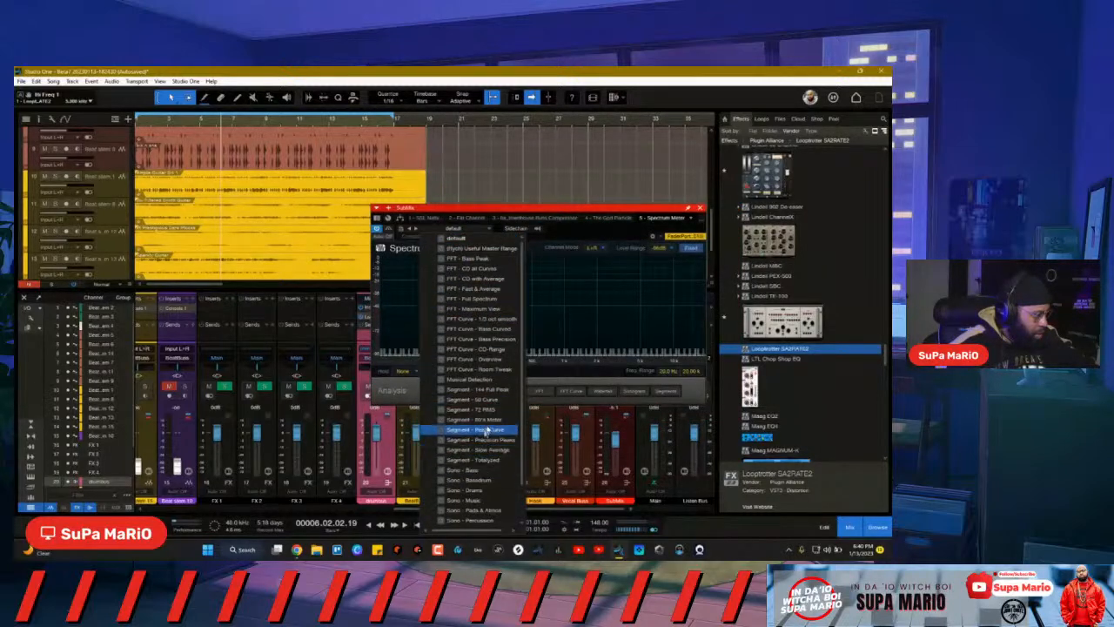
{"action": "scroll", "coordinate": [487, 474], "scroll_direction": "down", "scroll_amount": 1}
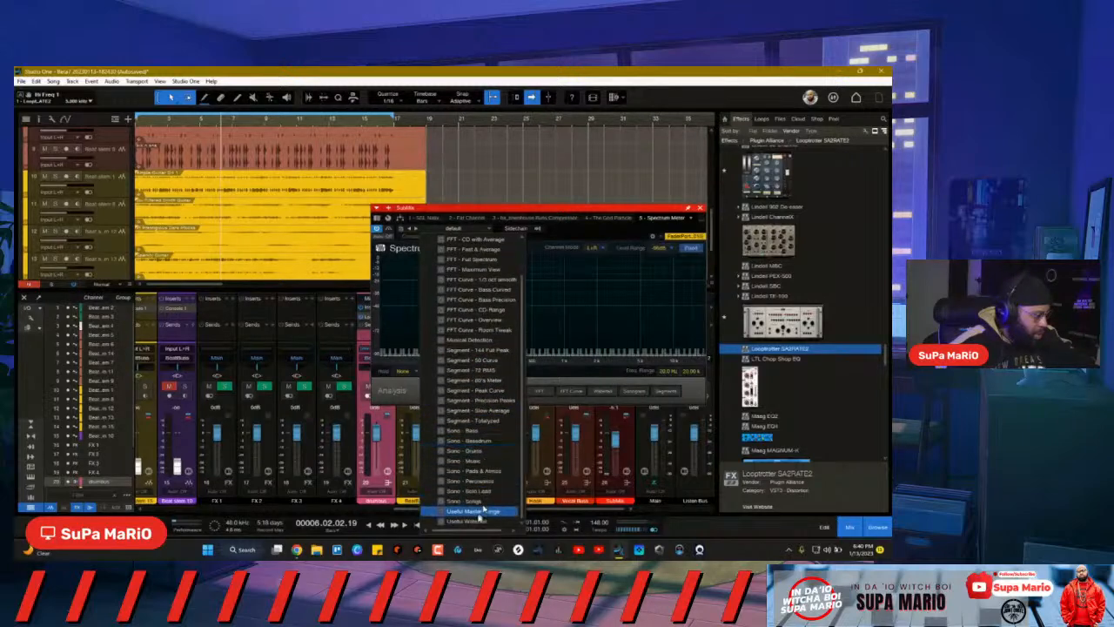
{"action": "scroll", "coordinate": [480, 403], "scroll_direction": "up", "scroll_amount": 1}
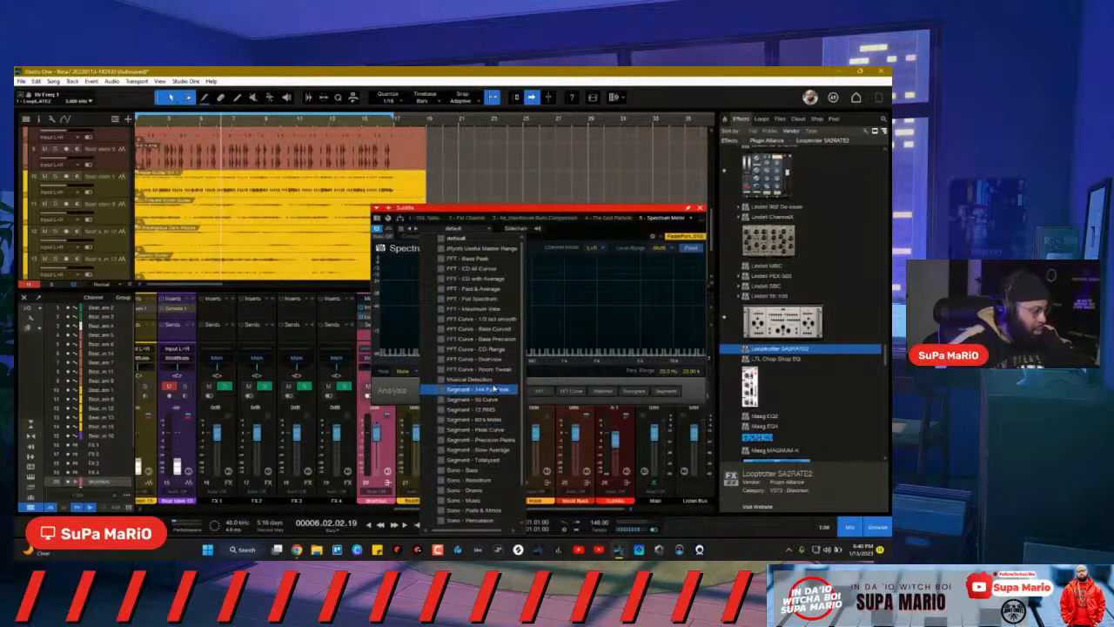
{"action": "left_click", "coordinate": [488, 248]}
{"action": "key", "text": "space"}
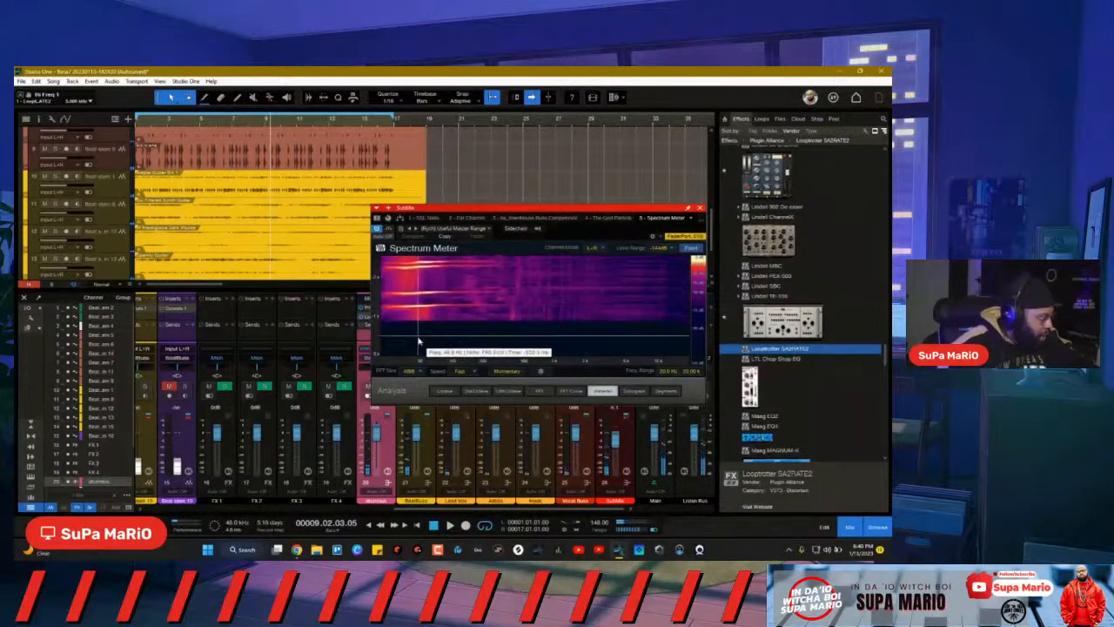
Step: Switch back to the drumbus channel editor and move it to the left
{"action": "scroll", "coordinate": [453, 474], "scroll_direction": "left", "scroll_amount": 2}
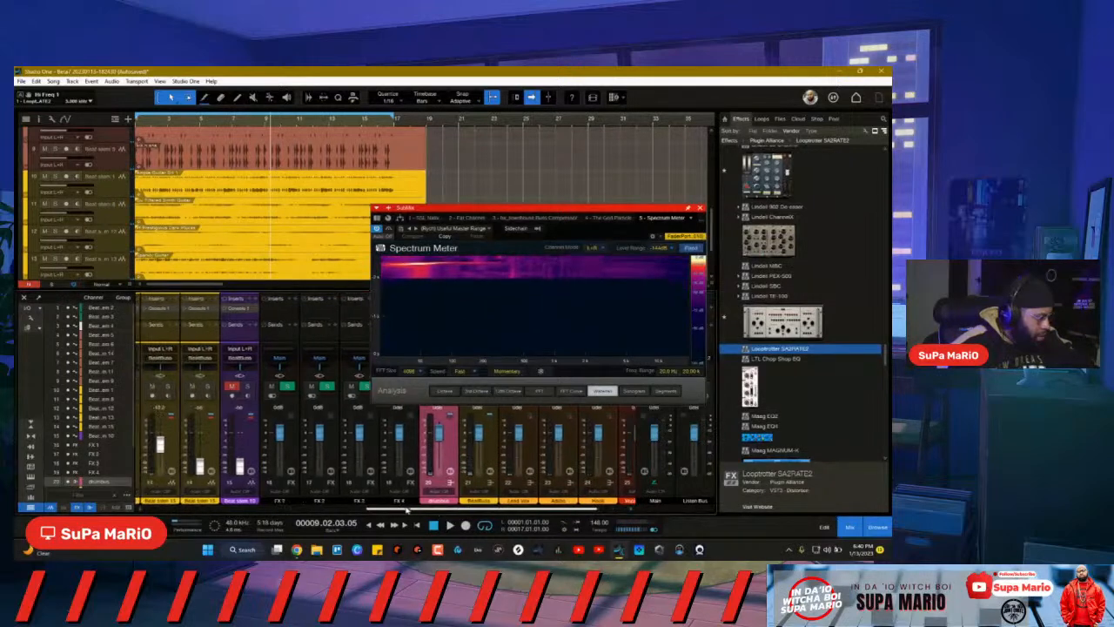
{"action": "left_click", "coordinate": [419, 473]}
{"action": "left_click", "coordinate": [420, 474]}
{"action": "left_click", "coordinate": [420, 473]}
{"action": "left_click", "coordinate": [420, 474]}
{"action": "left_click_drag", "start_coordinate": [514, 211], "coordinate": [380, 210]}
Step: Raise SA2RATE2 Magic to about 10%, toggle the left Gain Comp Magic switch, and increase its amount
{"action": "left_click", "coordinate": [393, 251]}
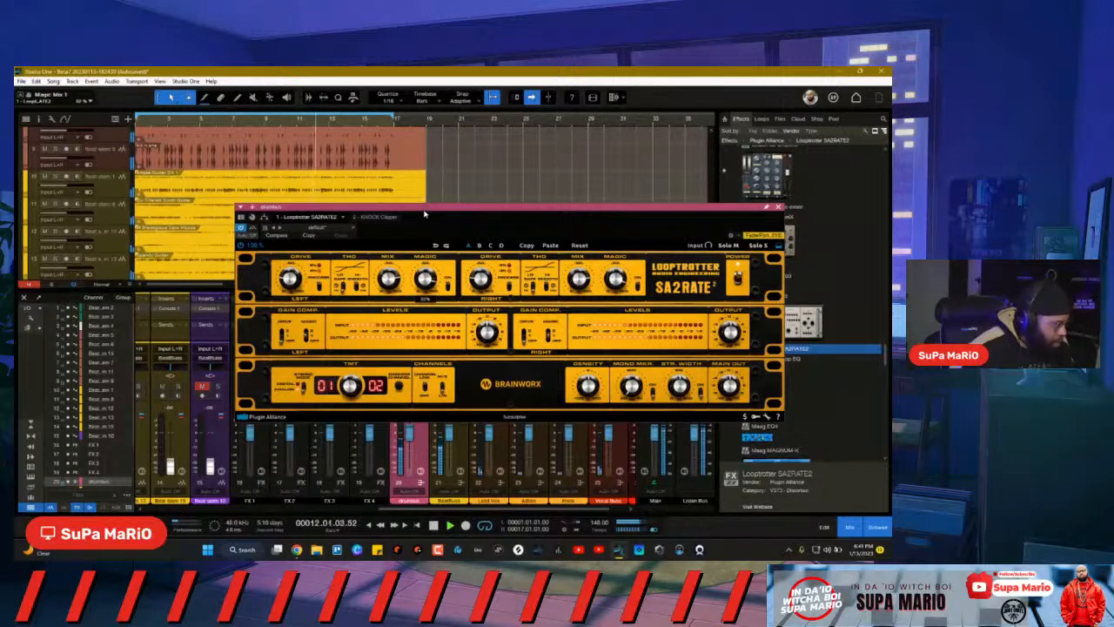
{"action": "left_click_drag", "start_coordinate": [423, 325], "coordinate": [435, 248]}
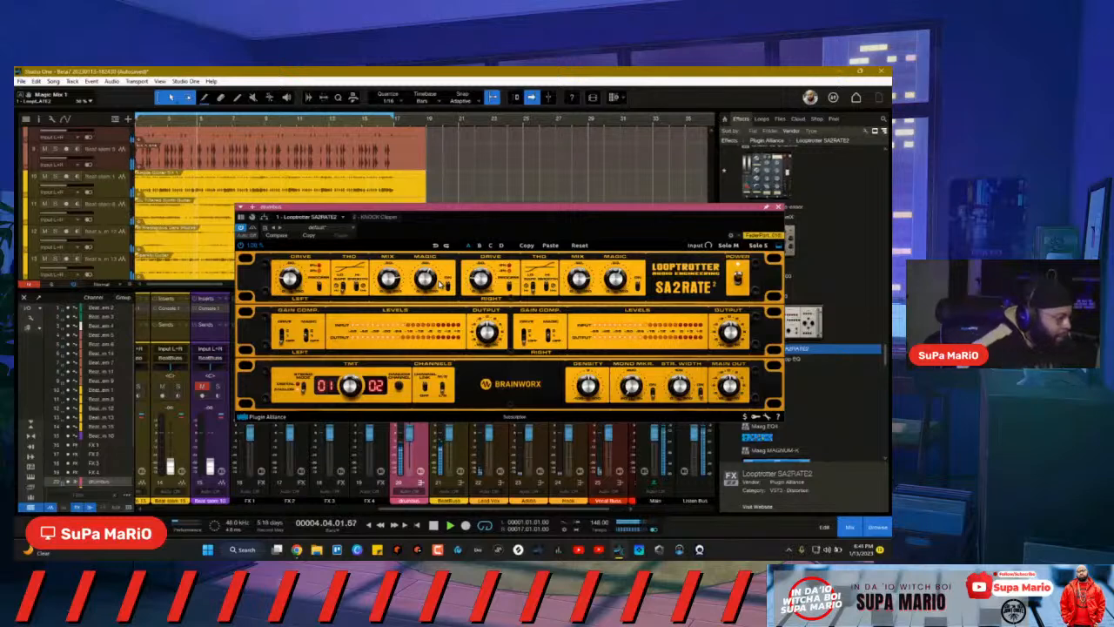
{"action": "left_click", "coordinate": [307, 339]}
{"action": "left_click", "coordinate": [307, 338]}
{"action": "left_click", "coordinate": [307, 341]}
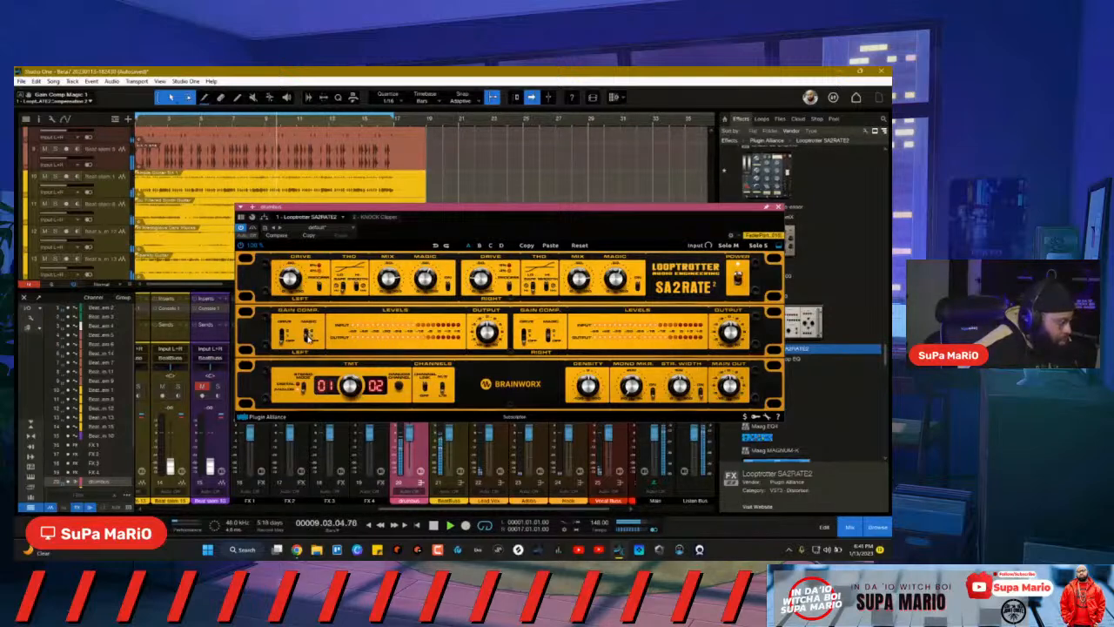
{"action": "mouse_move", "coordinate": [283, 339]}
{"action": "left_mouse_down"}
{"action": "mouse_move", "coordinate": [285, 322]}
{"action": "mouse_move", "coordinate": [285, 343]}
{"action": "left_mouse_up"}
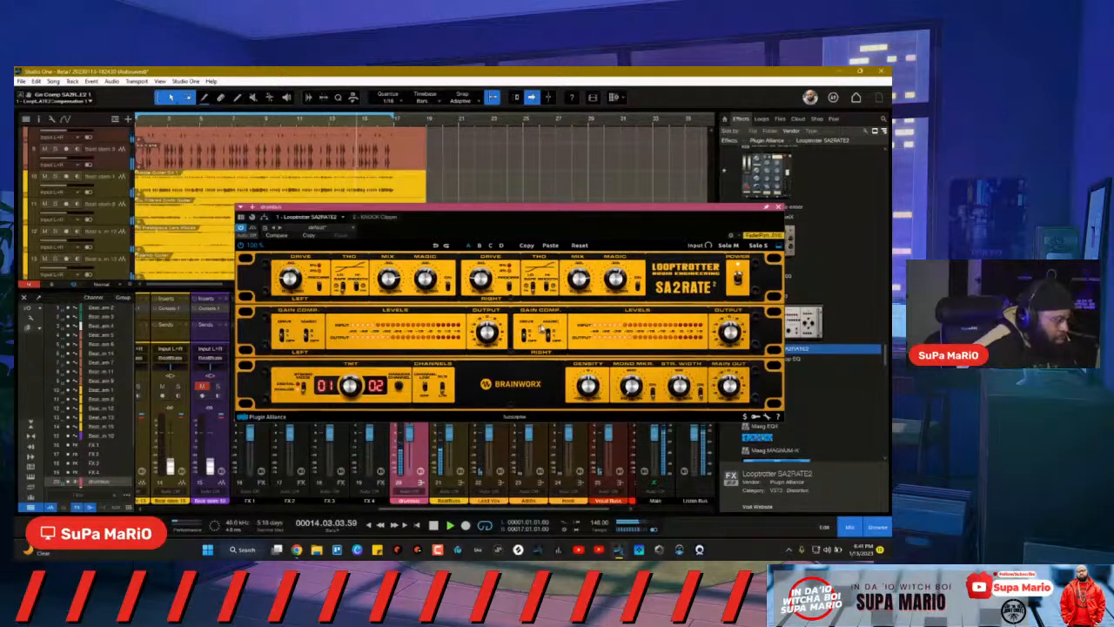
Step: A/B SA2RATE2 via bypass, sweep its TMT channel to 16/17, then stop playback and close it
{"action": "left_click", "coordinate": [241, 247]}
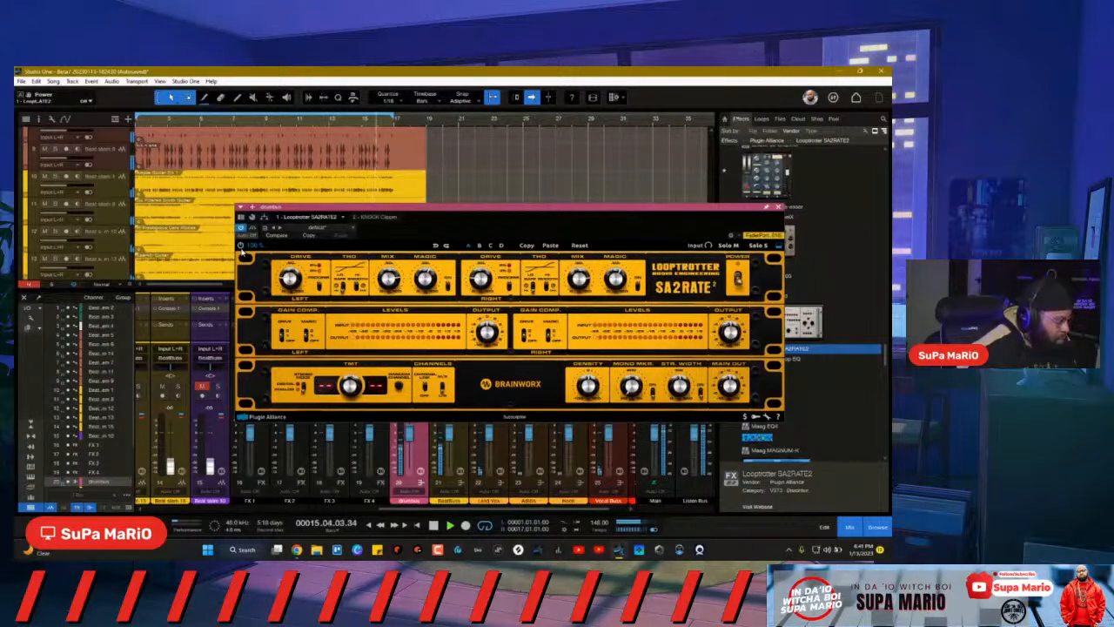
{"action": "left_click", "coordinate": [239, 245]}
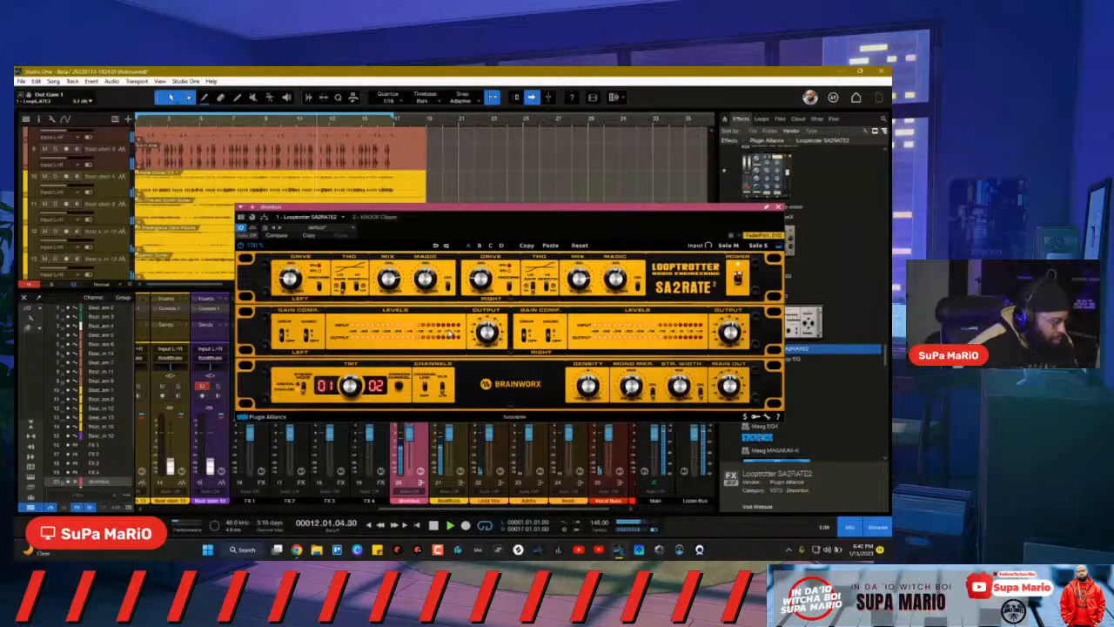
{"action": "mouse_move", "coordinate": [487, 334]}
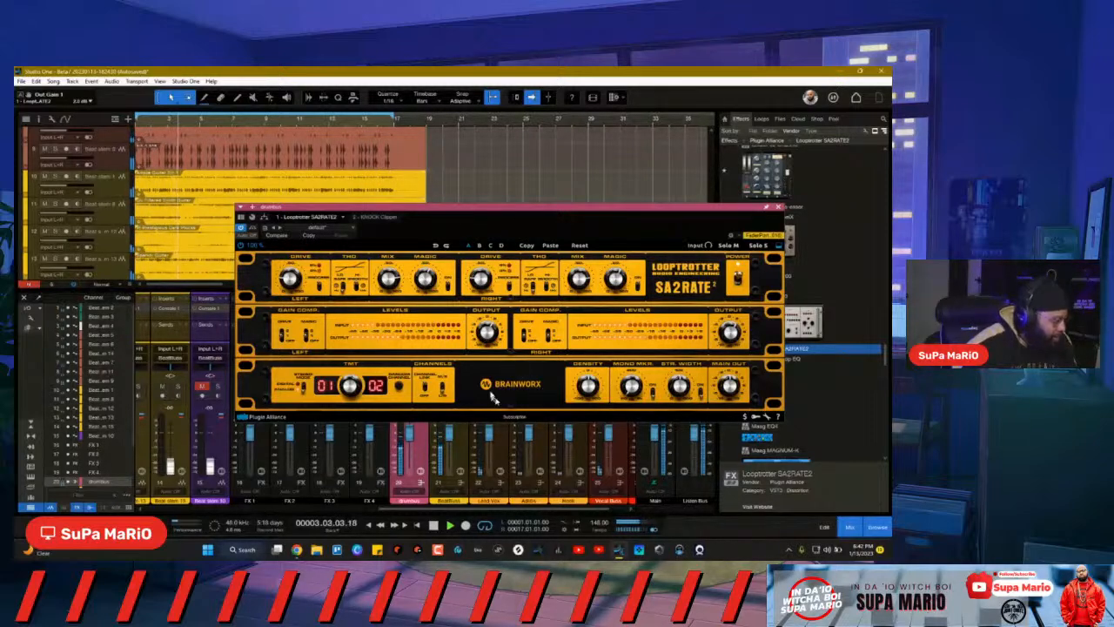
{"action": "left_click", "coordinate": [399, 386]}
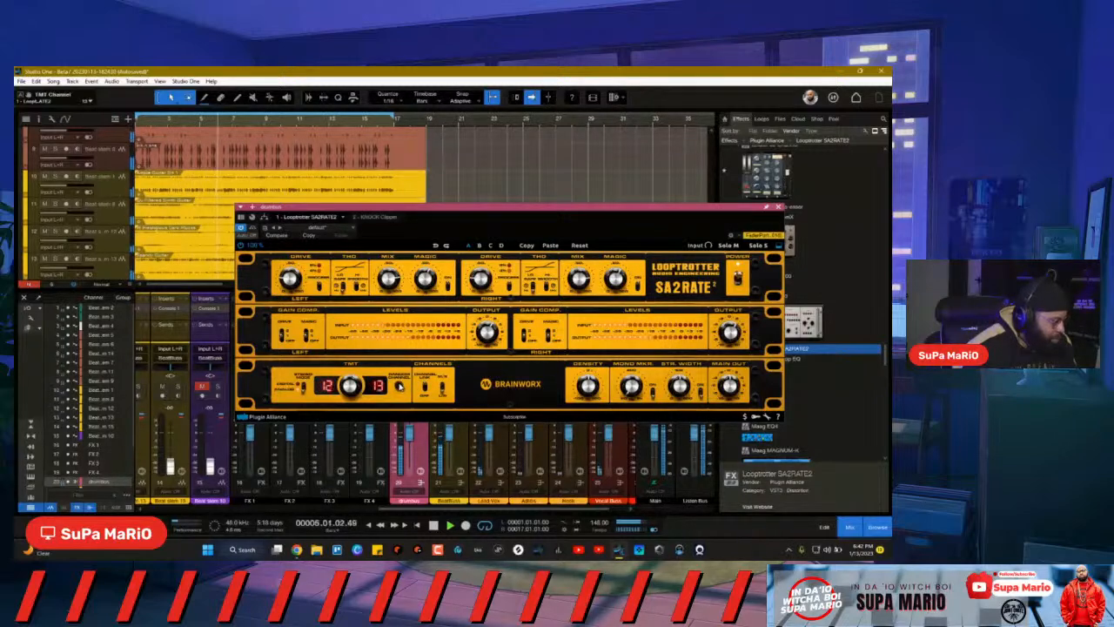
{"action": "left_click_drag", "start_coordinate": [350, 388], "coordinate": [344, 285]}
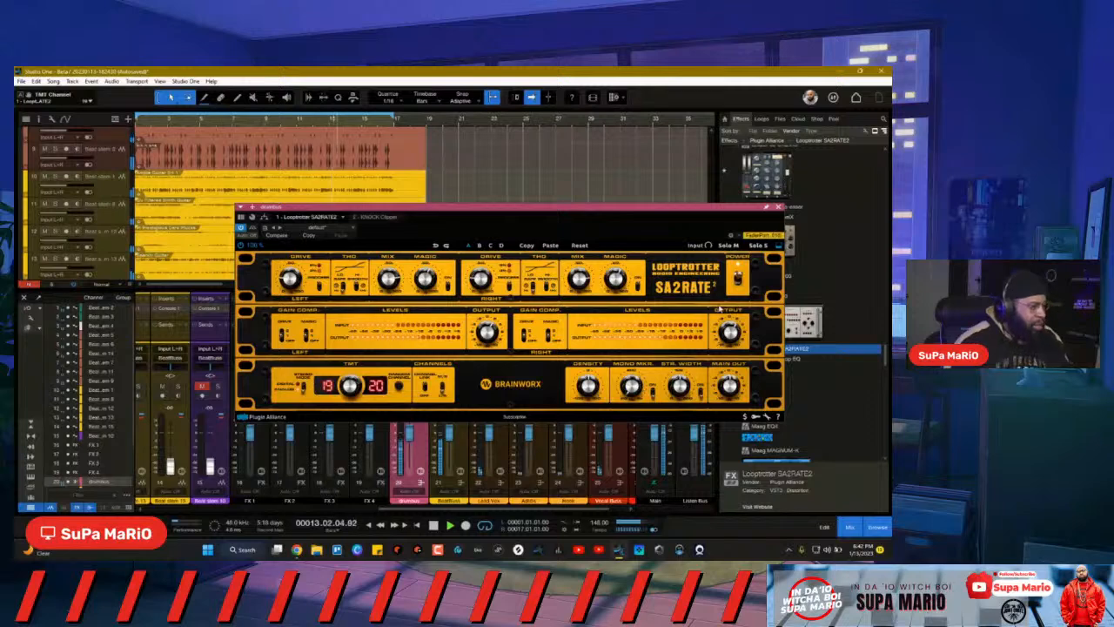
{"action": "key", "text": "space"}
{"action": "left_click", "coordinate": [778, 207]}
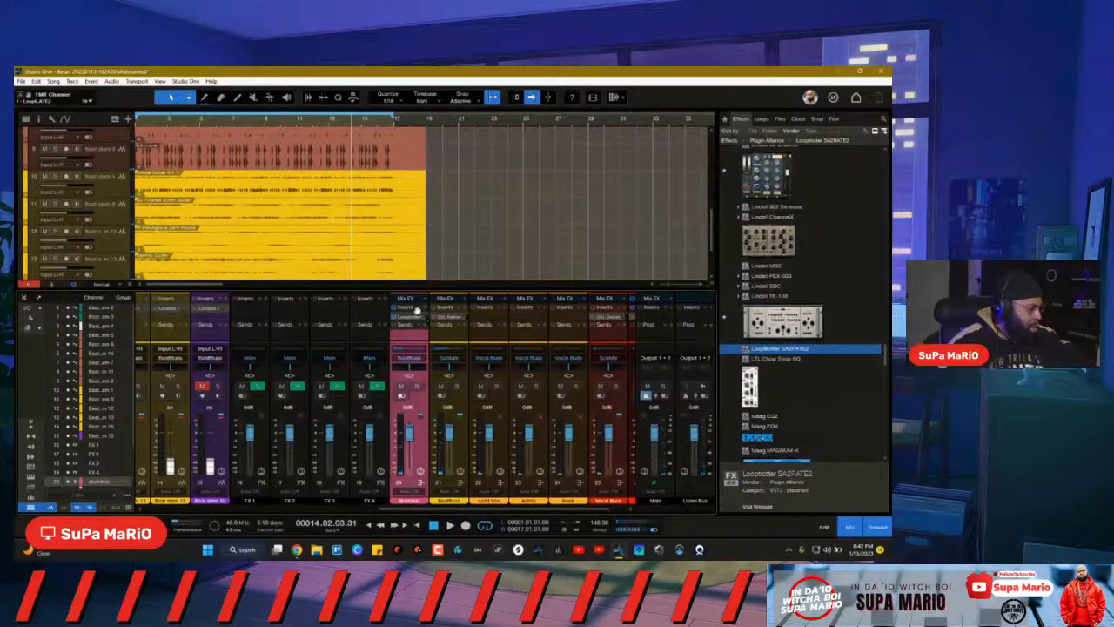
Step: Turn the drumbus KNOCK Clipper's Clip to minimum and Soft/Hard to about 7%, then close it
{"action": "left_click", "coordinate": [420, 470]}
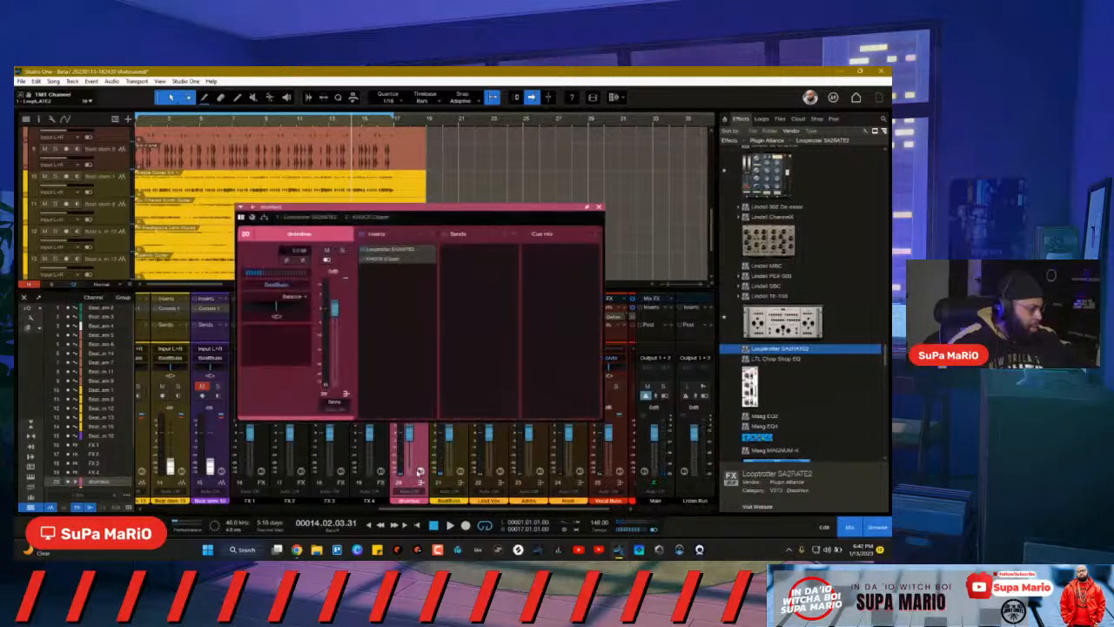
{"action": "left_click", "coordinate": [381, 259]}
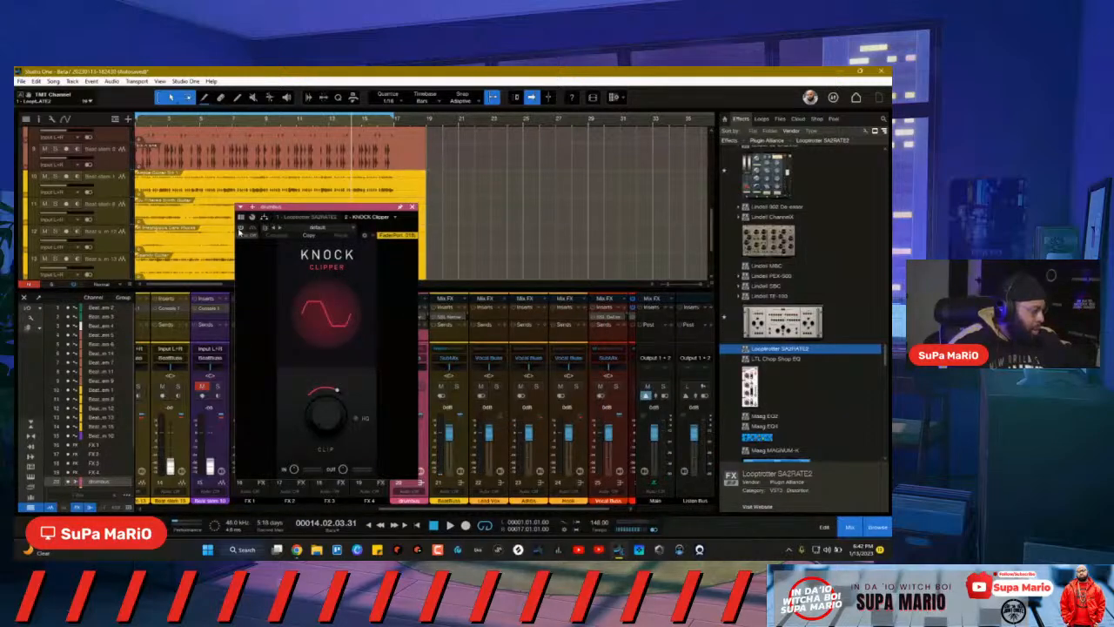
{"action": "left_click_drag", "start_coordinate": [337, 393], "coordinate": [258, 455]}
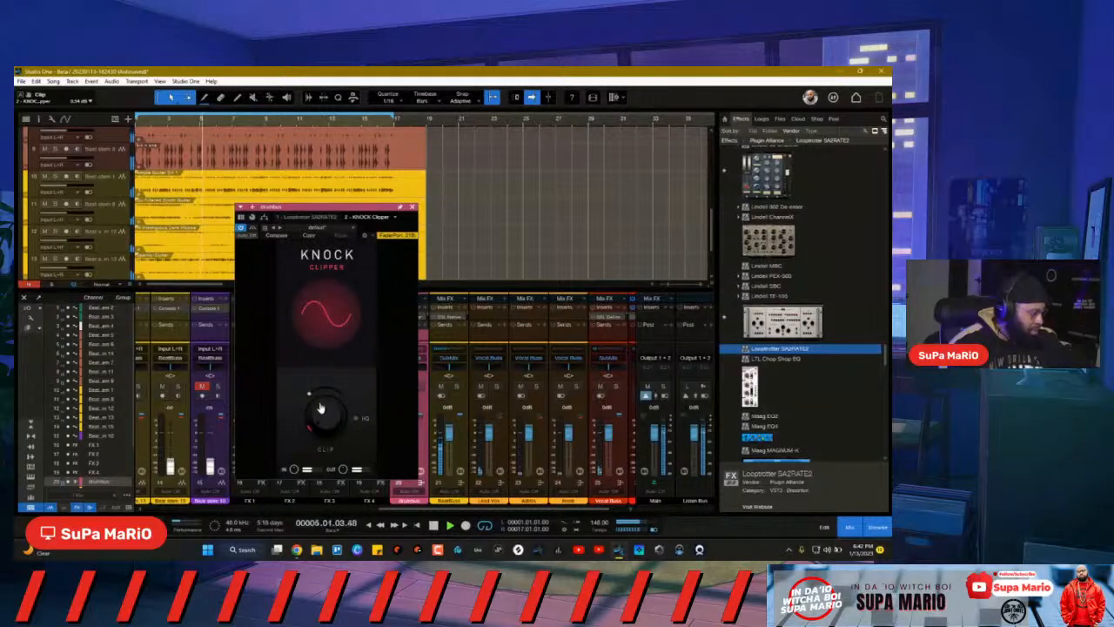
{"action": "left_click_drag", "start_coordinate": [312, 398], "coordinate": [314, 398]}
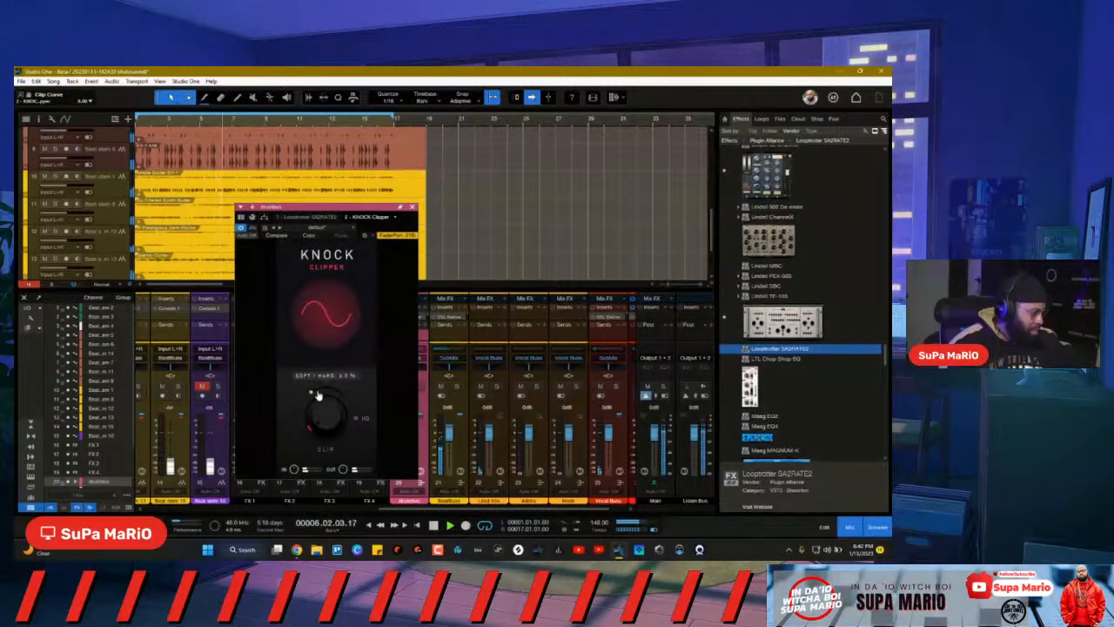
{"action": "left_click_drag", "start_coordinate": [323, 392], "coordinate": [311, 396]}
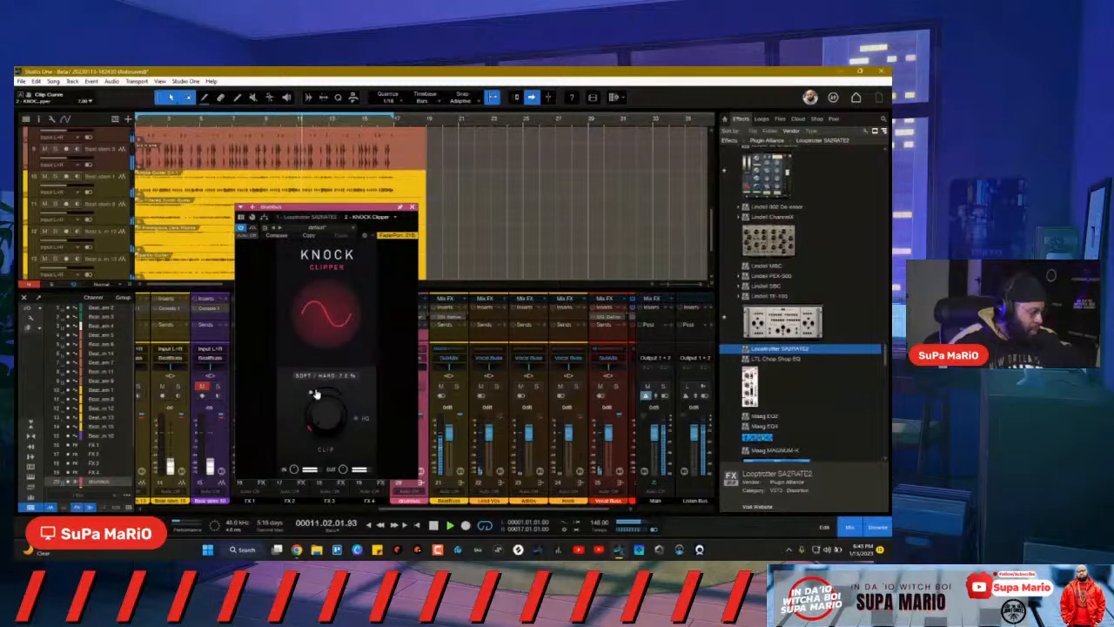
{"action": "left_click_drag", "start_coordinate": [317, 394], "coordinate": [317, 393]}
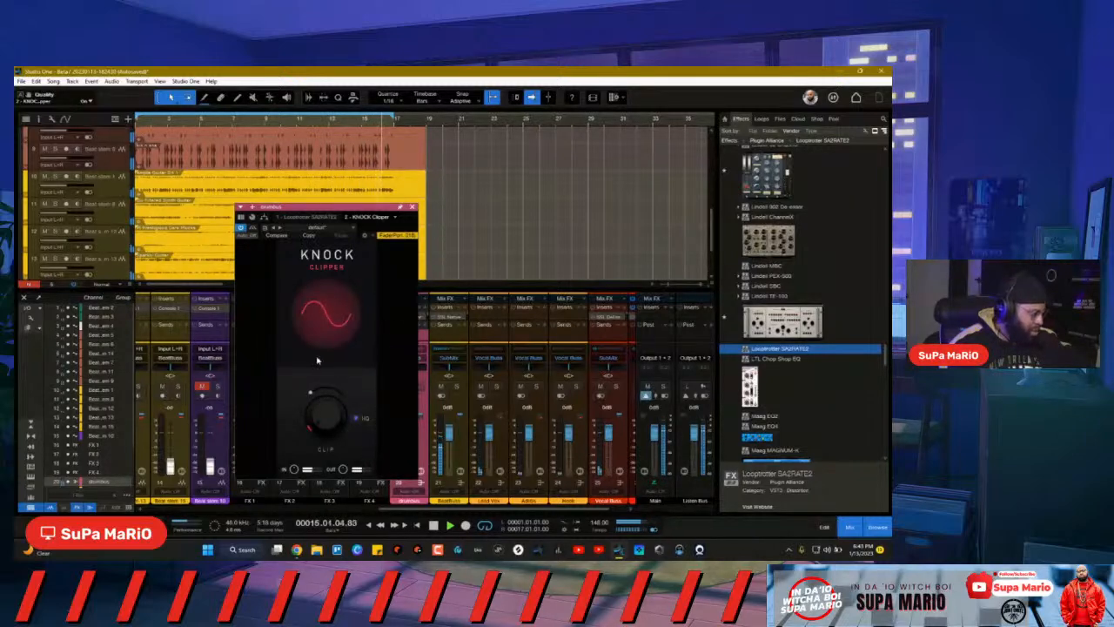
{"action": "left_click", "coordinate": [413, 207]}
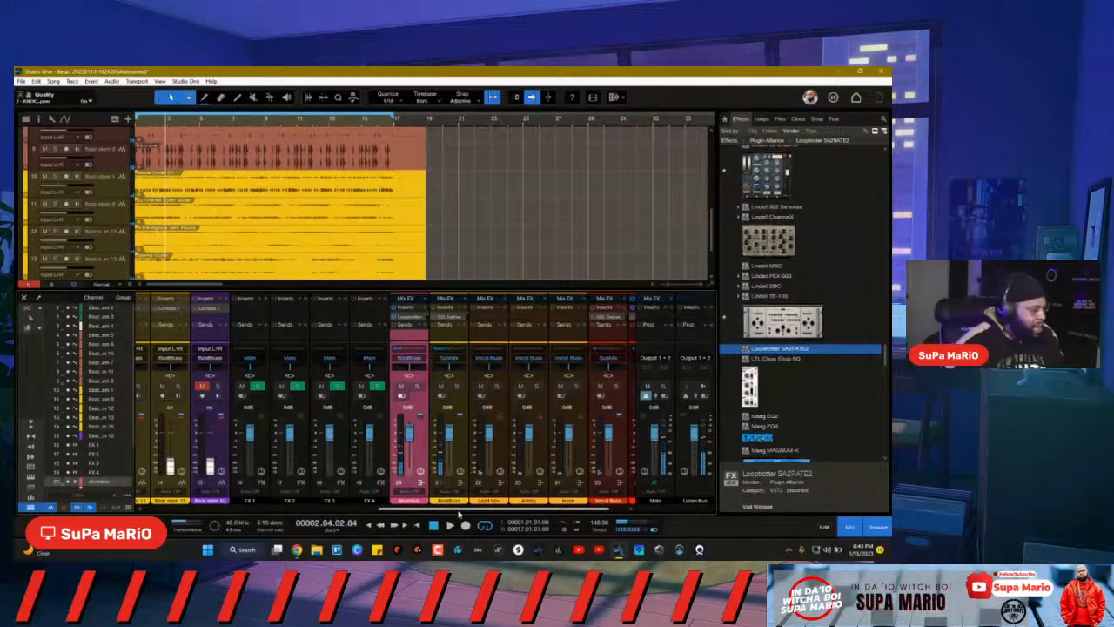
{"action": "left_click_drag", "start_coordinate": [459, 510], "coordinate": [454, 509]}
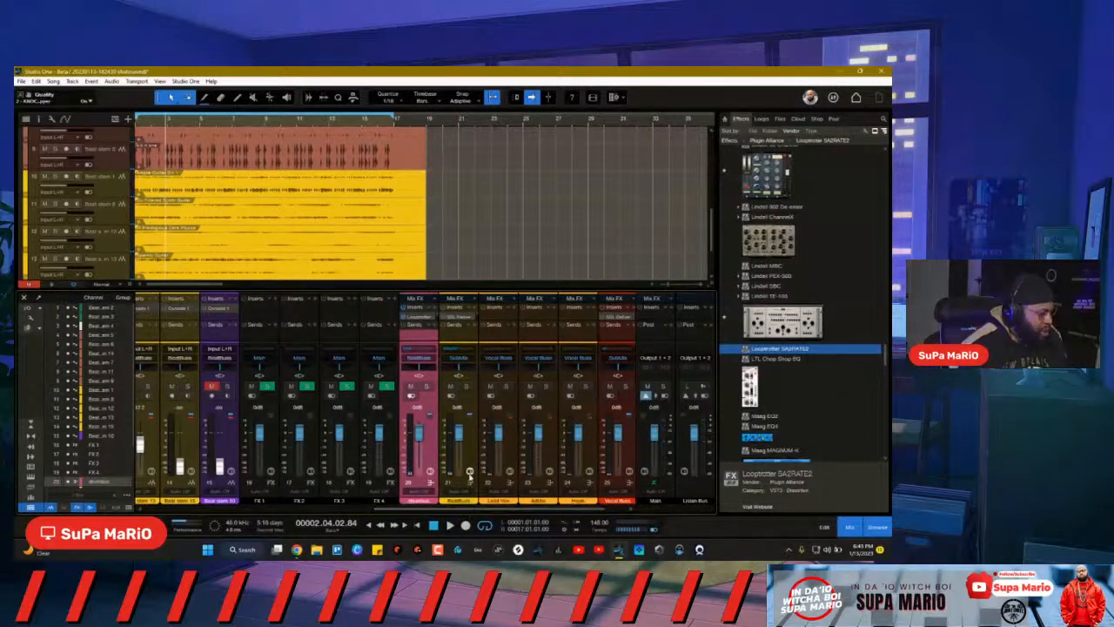
{"action": "double_click", "coordinate": [471, 476]}
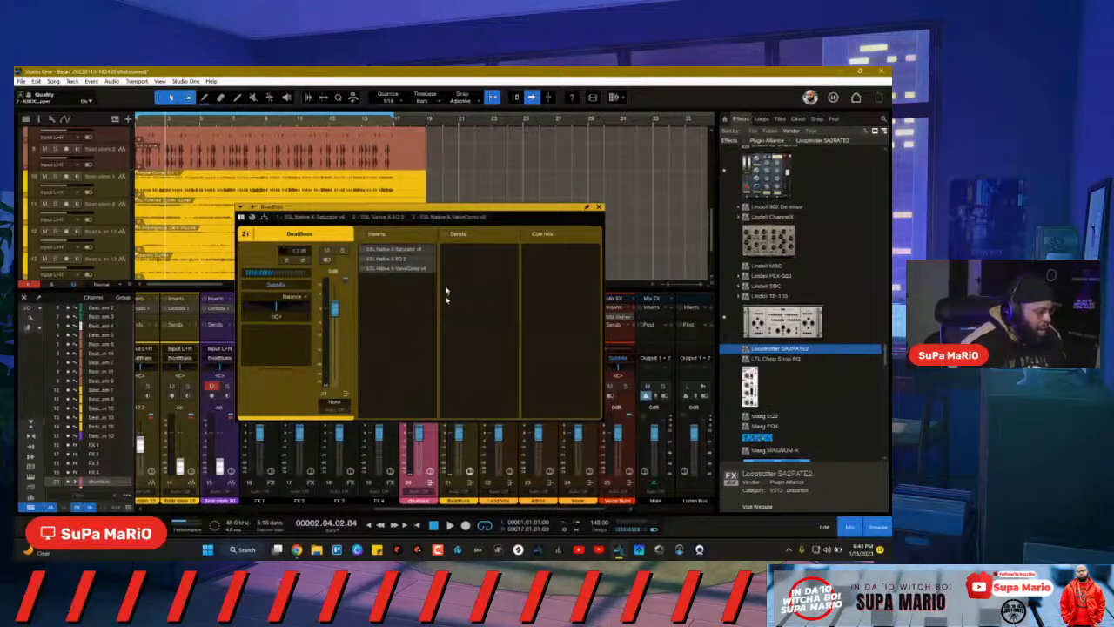
{"action": "left_click_drag", "start_coordinate": [435, 213], "coordinate": [484, 114]}
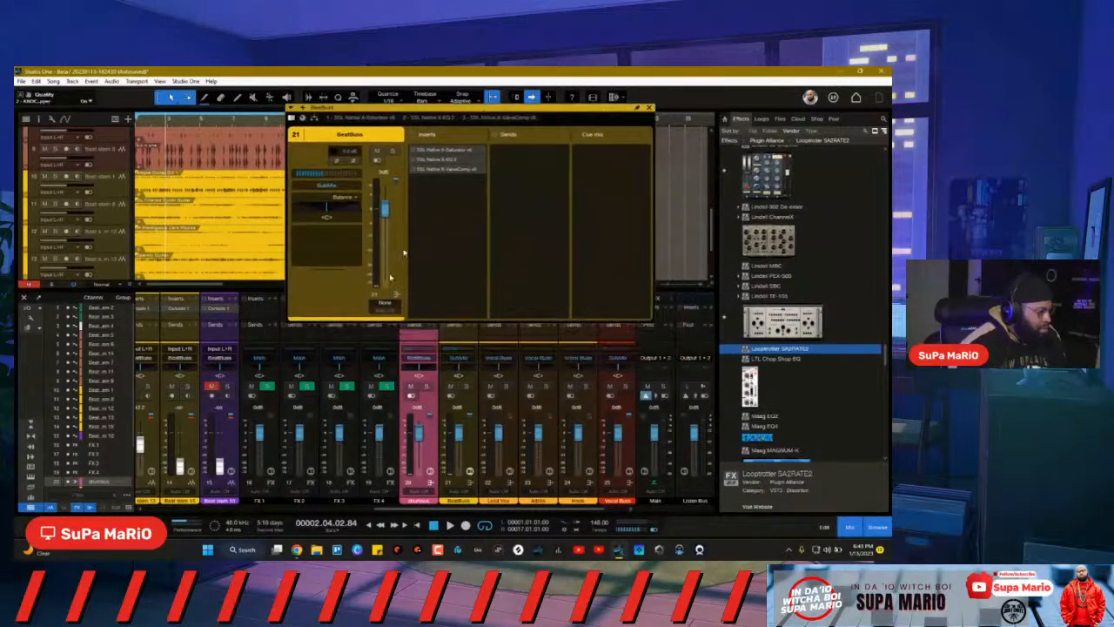
{"action": "left_click", "coordinate": [648, 108]}
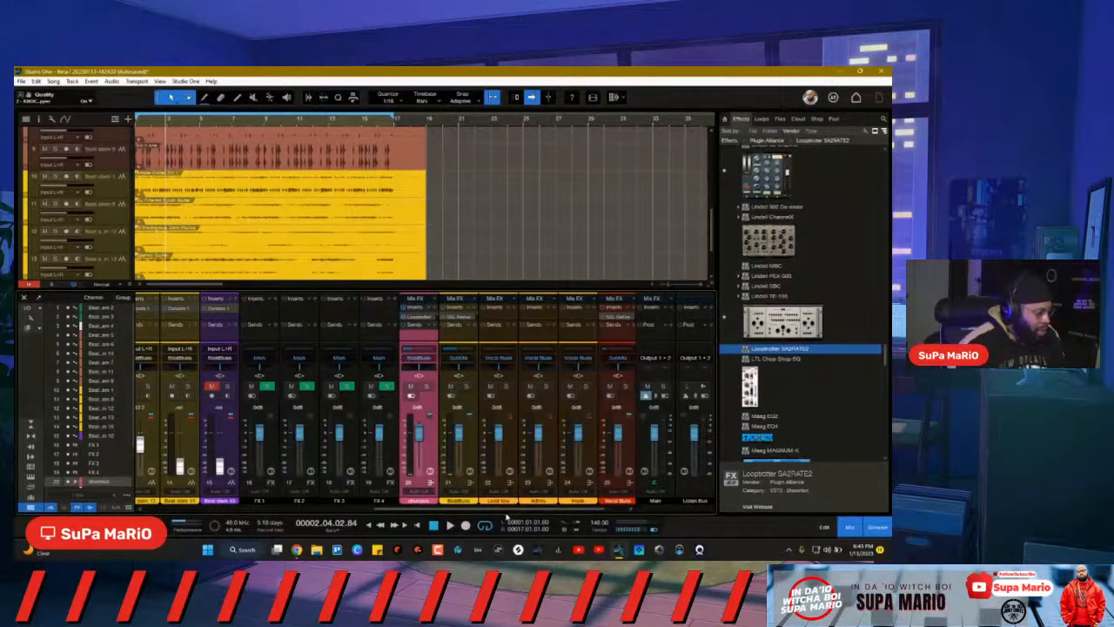
{"action": "left_click_drag", "start_coordinate": [512, 508], "coordinate": [246, 514]}
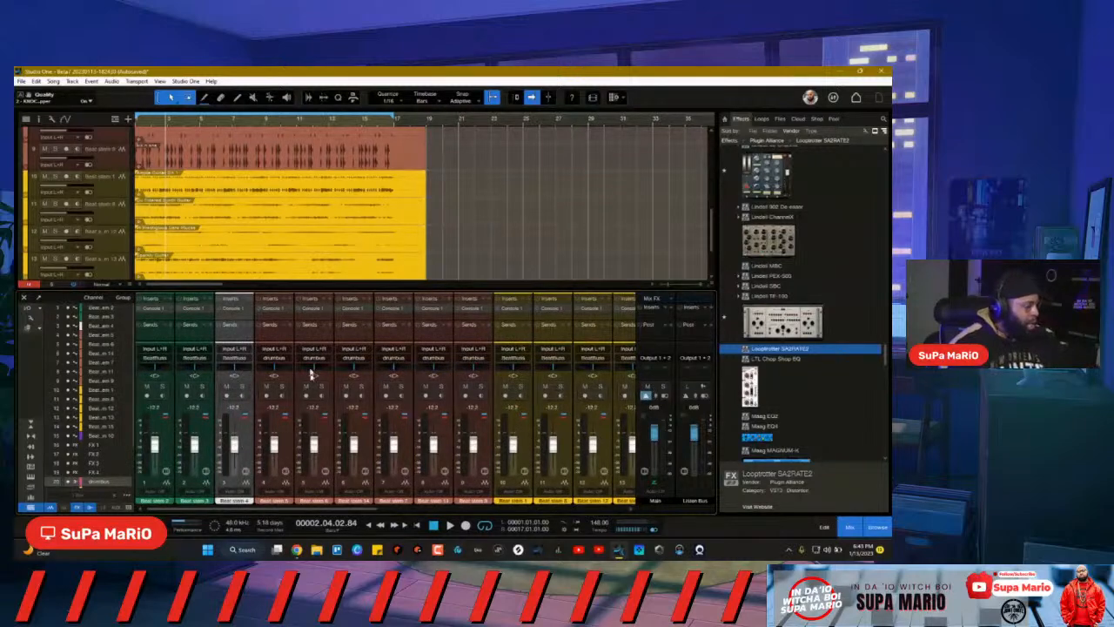
Step: Solo the drumbus channel in the mixer
{"action": "left_click_drag", "start_coordinate": [394, 514], "coordinate": [575, 514]}
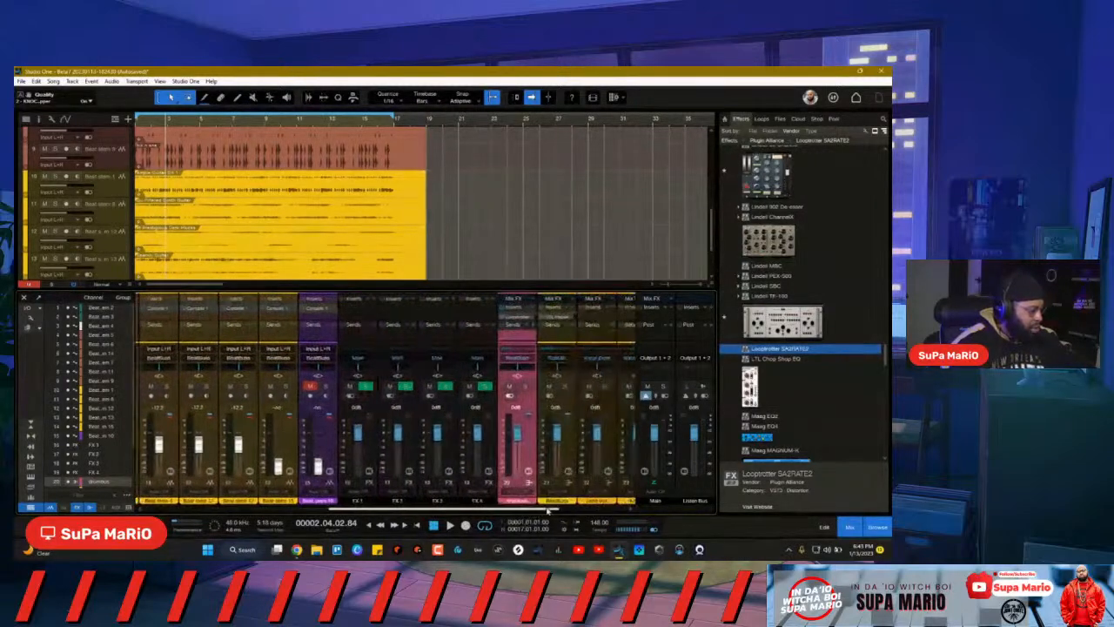
{"action": "left_click", "coordinate": [524, 387]}
{"action": "left_click_drag", "start_coordinate": [483, 514], "coordinate": [327, 512]}
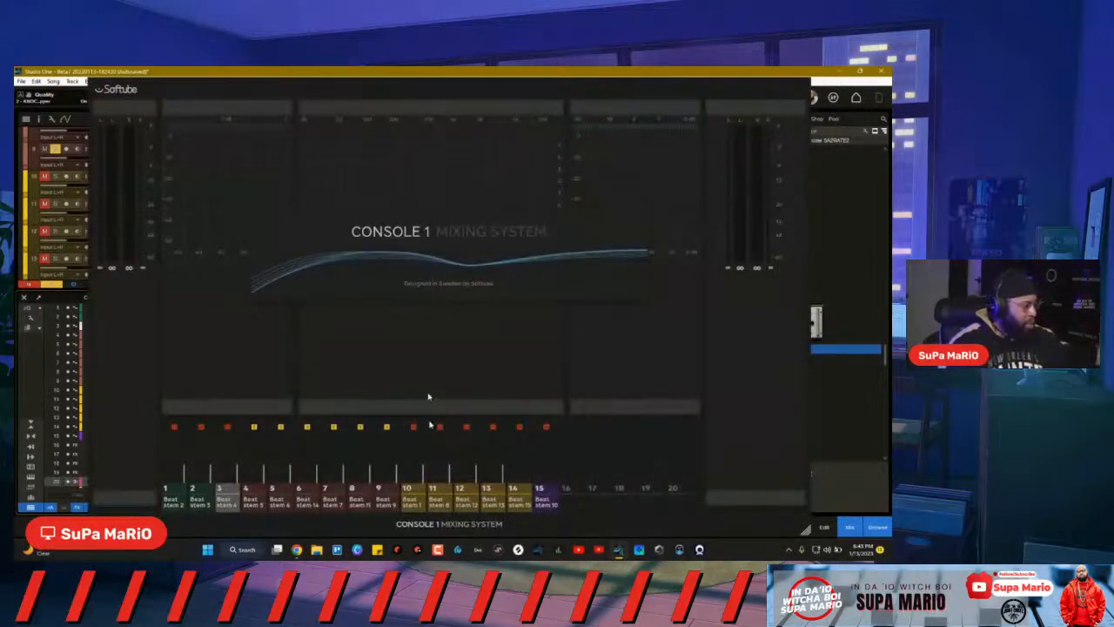
Step: Close the Console 1 window and restore Studio One to a maximized window
{"action": "left_click_drag", "start_coordinate": [494, 73], "coordinate": [499, 91]}
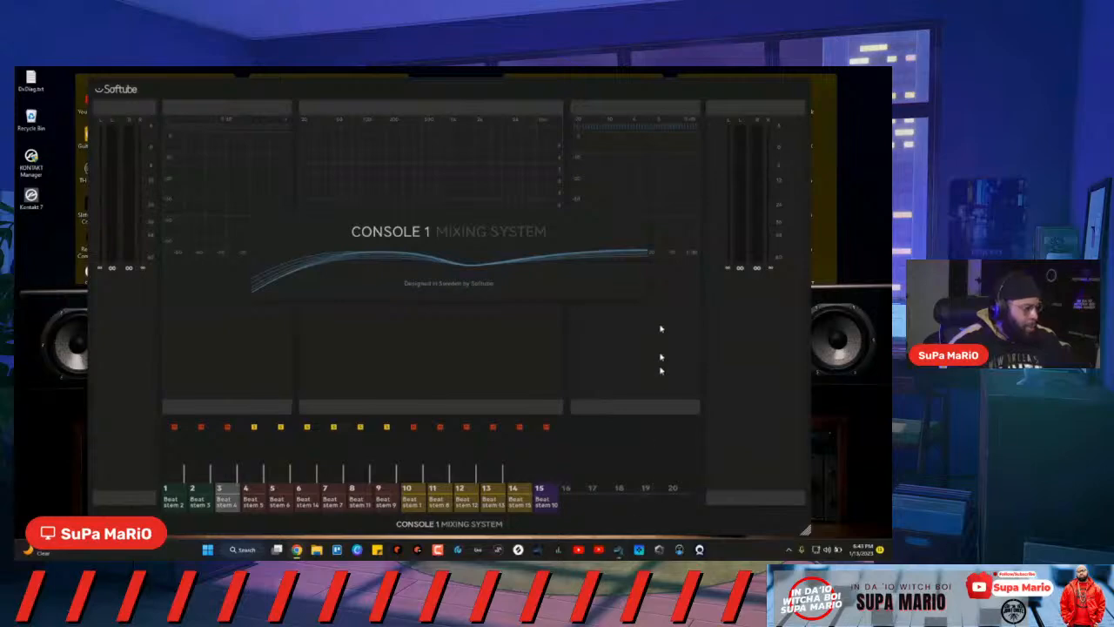
{"action": "left_click", "coordinate": [737, 100]}
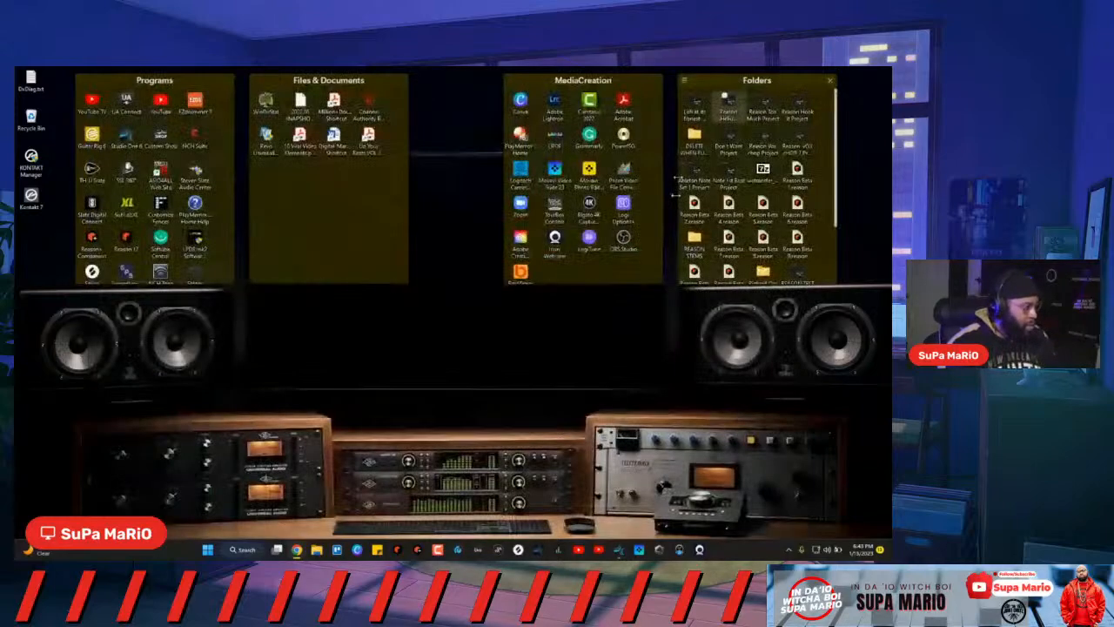
{"action": "left_click", "coordinate": [616, 551]}
{"action": "mouse_move", "coordinate": [573, 89]}
{"action": "left_mouse_down"}
{"action": "mouse_move", "coordinate": [576, 109]}
{"action": "mouse_move", "coordinate": [567, 68]}
{"action": "left_mouse_up"}
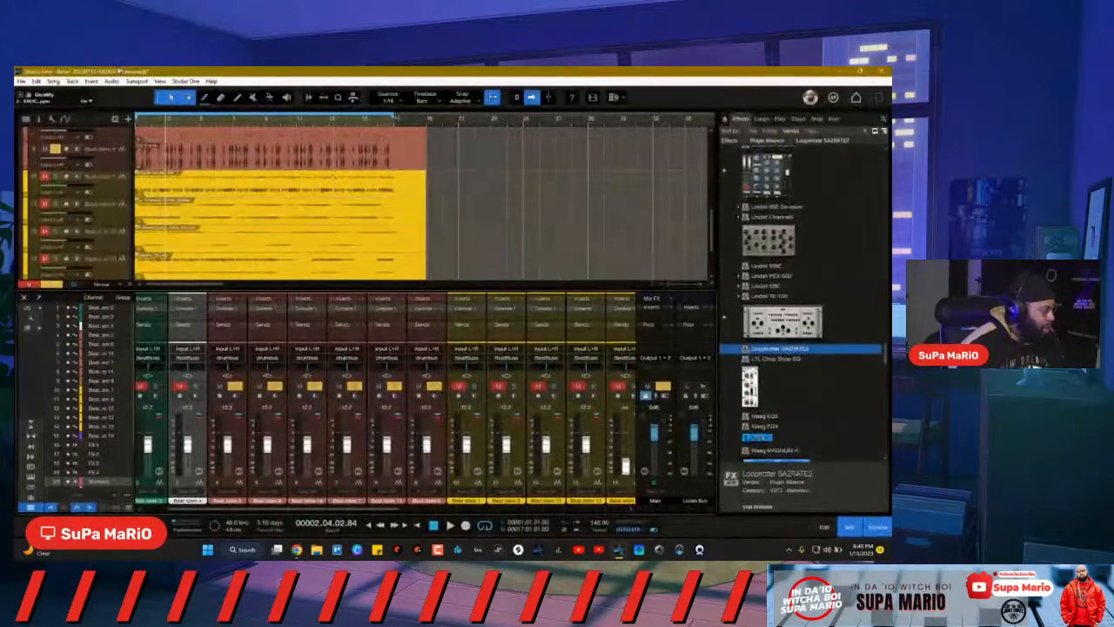
Step: Save the Beta7 song, then solo and unsolo Beat stem 5 to audition it
{"action": "left_click", "coordinate": [21, 81]}
{"action": "left_click", "coordinate": [45, 186]}
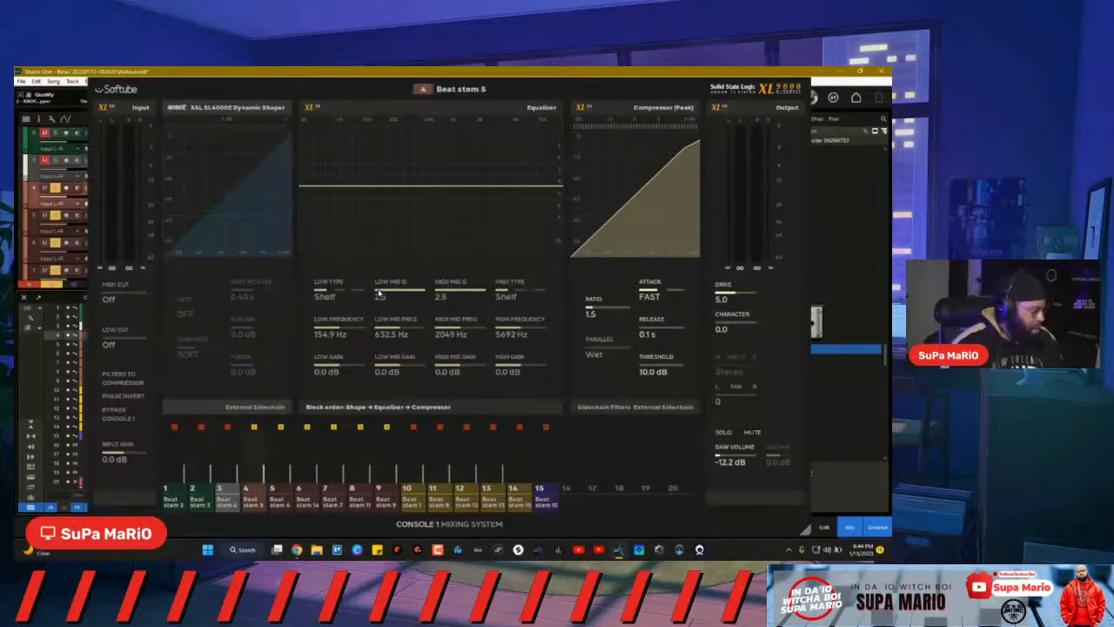
{"action": "key", "text": "Down"}
{"action": "key", "text": "Up"}
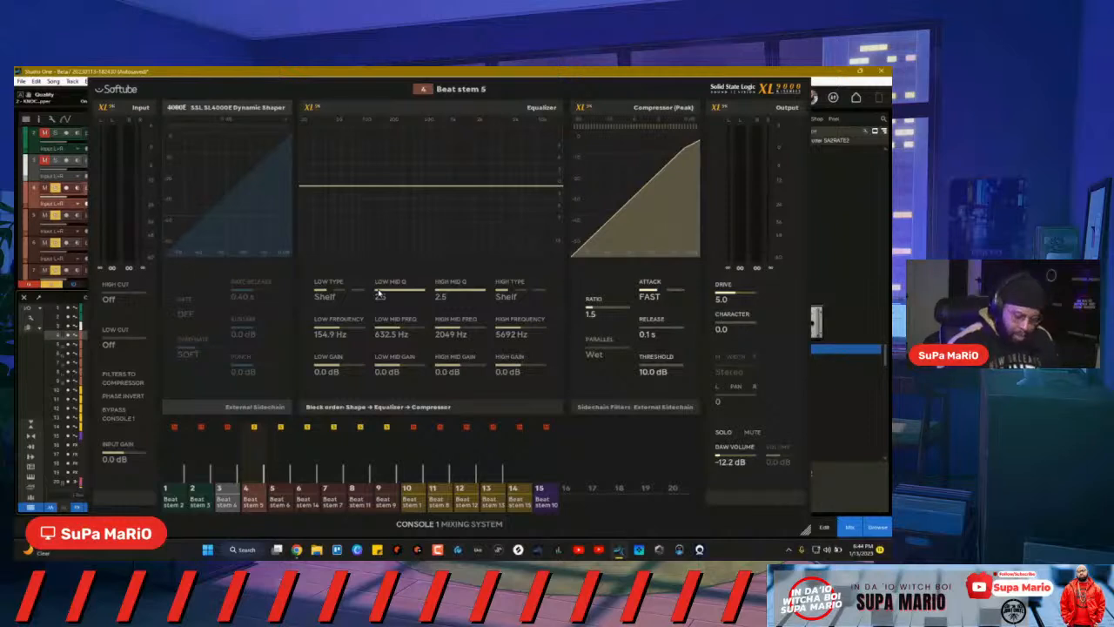
{"action": "key", "text": "s"}
{"action": "key", "text": "s"}
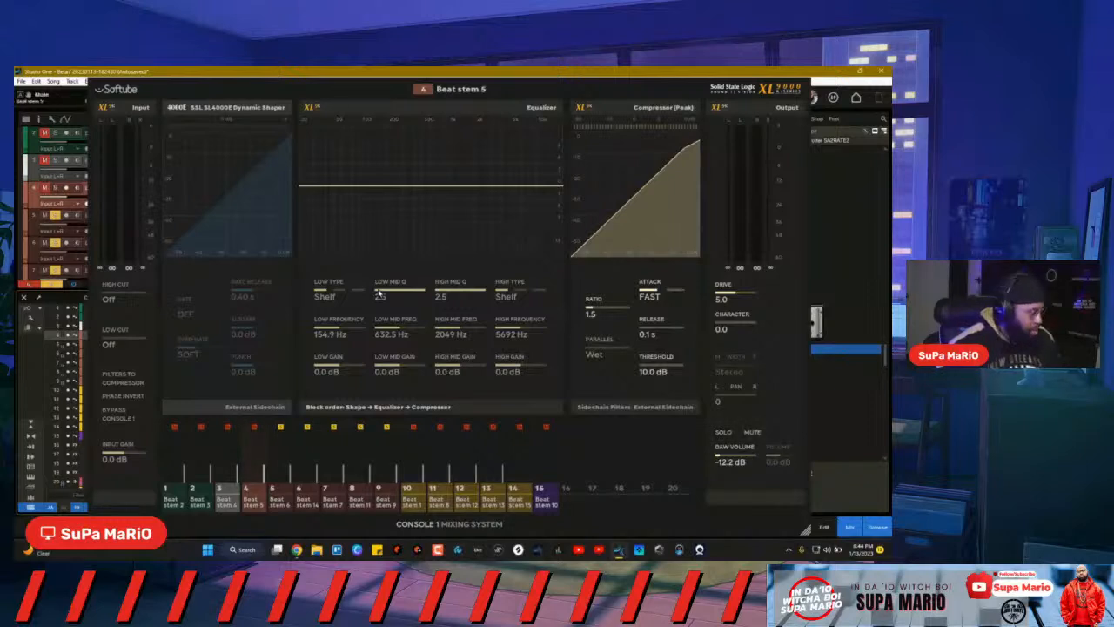
Step: Solo each stem in turn down toward Beat stem 9, then return to Beat stem 5
{"action": "key", "text": "s"}
{"action": "key", "text": "Down"}
{"action": "key", "text": "s"}
{"action": "key", "text": "Down"}
{"action": "key", "text": "s"}
{"action": "key", "text": "Down"}
{"action": "key", "text": "s"}
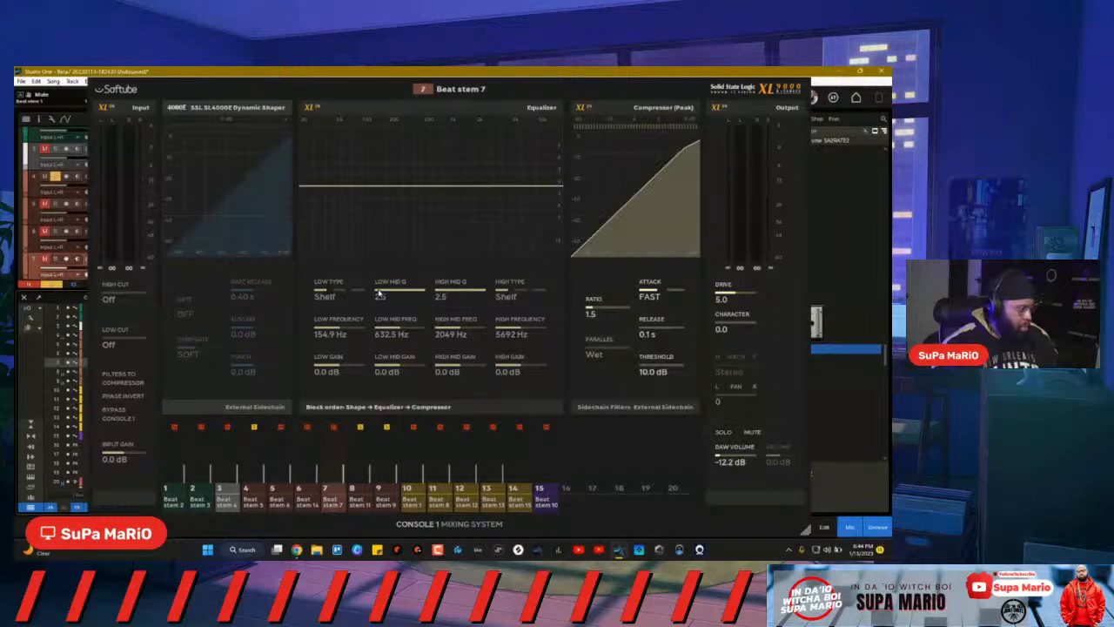
{"action": "key", "text": "Down"}
{"action": "key", "text": "s"}
{"action": "key", "text": "Down"}
{"action": "key", "text": "s"}
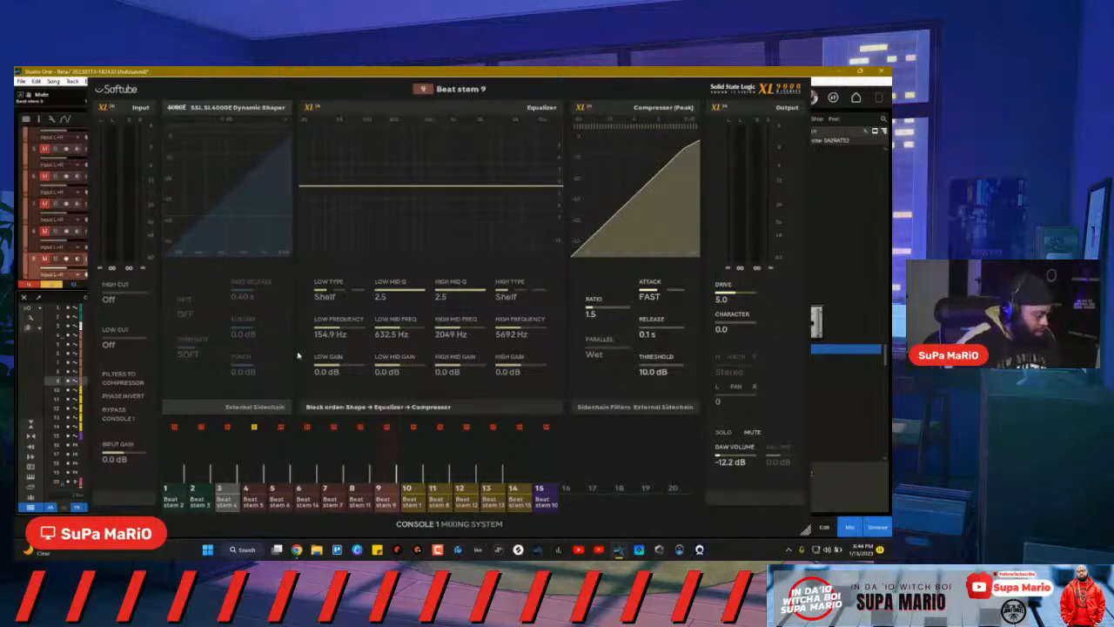
{"action": "key", "text": "Up"}
{"action": "key", "text": "Up"}
{"action": "key", "text": "Up"}
{"action": "key", "text": "Up"}
{"action": "key", "text": "Up"}
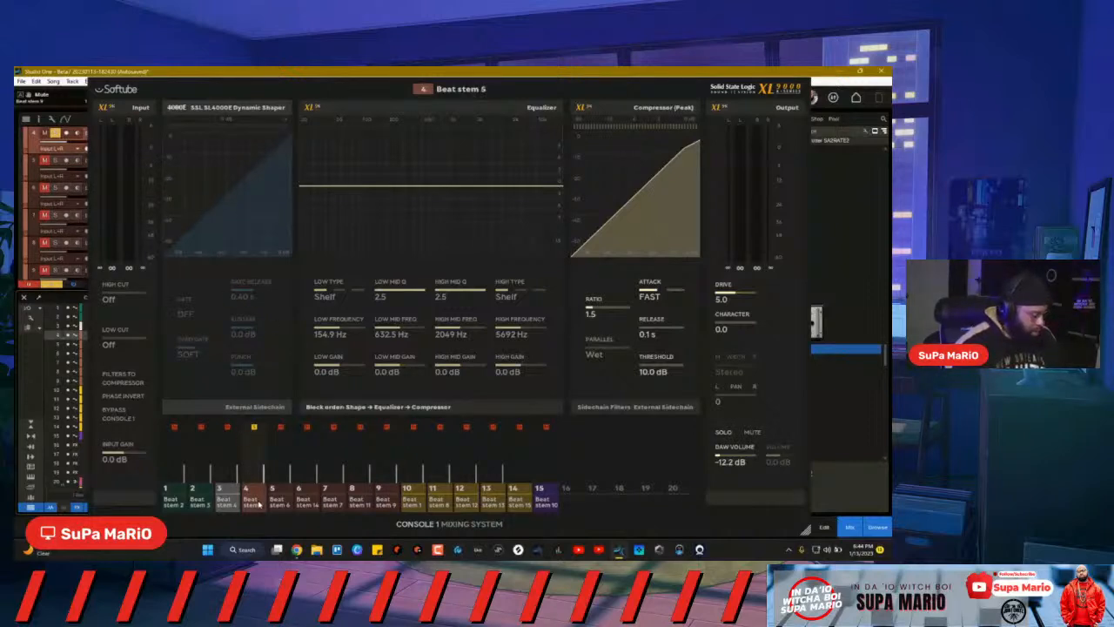
Step: Toggle Console 1's compact view, close it, and select Beat stem channels in the mixer
{"action": "key", "text": "Tab"}
{"action": "key", "text": "Tab"}
{"action": "key", "text": "Tab"}
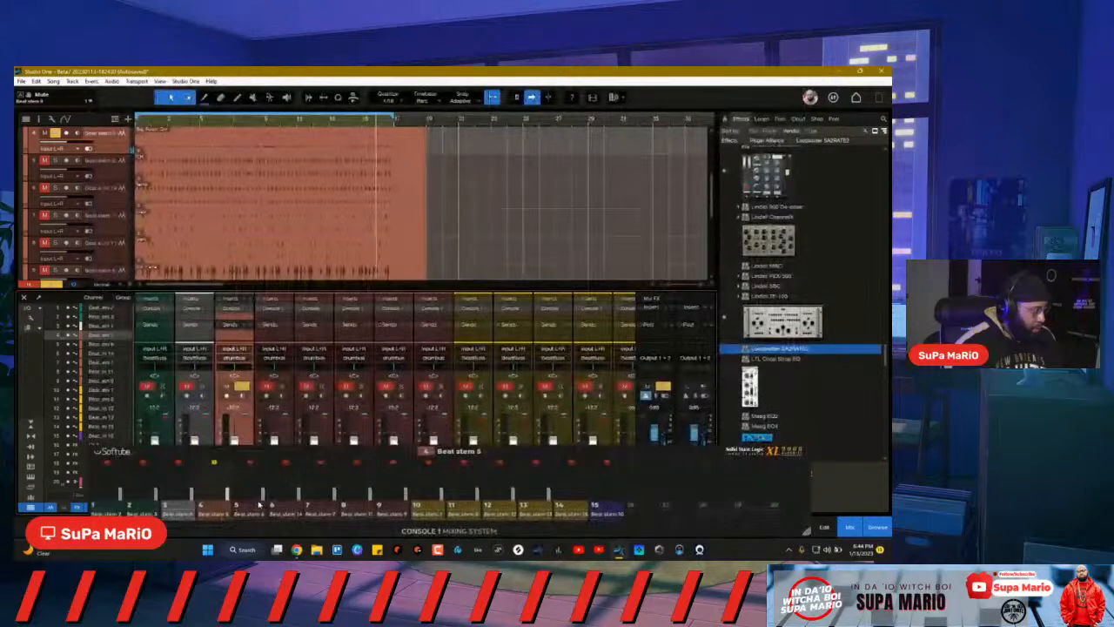
{"action": "key", "text": "Tab"}
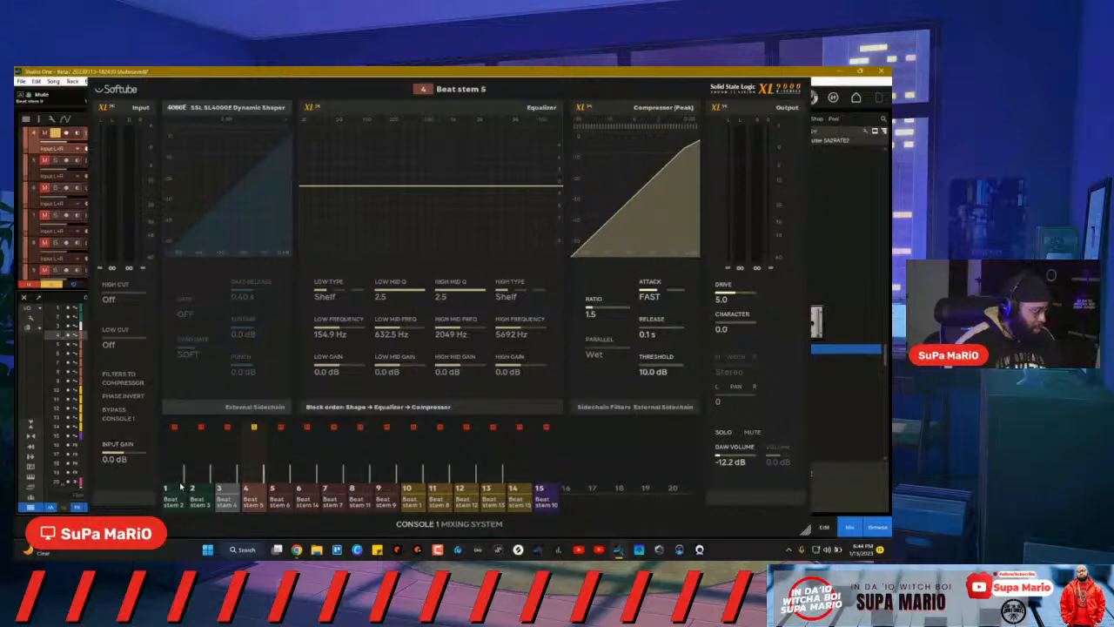
{"action": "key", "text": "Escape"}
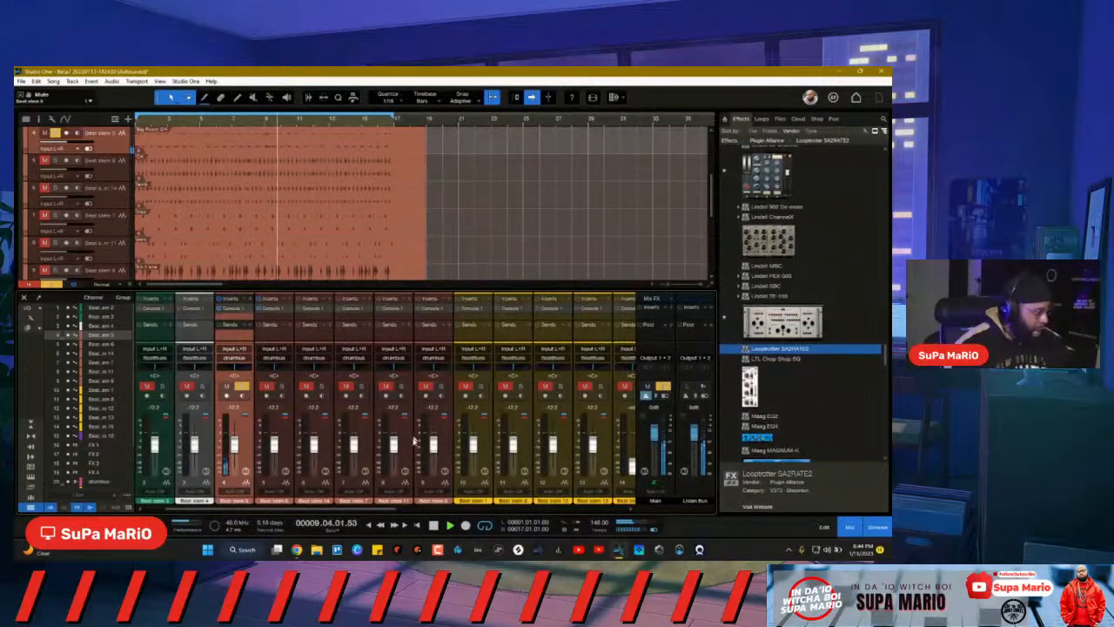
{"action": "left_click", "coordinate": [329, 435]}
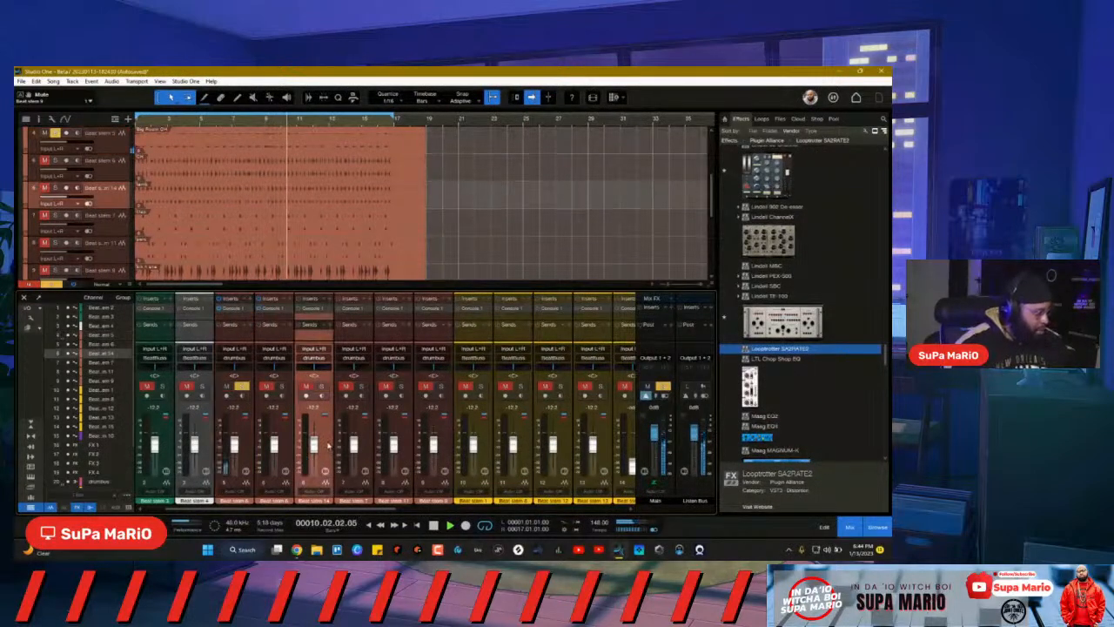
{"action": "left_click", "coordinate": [446, 455], "text": "shift"}
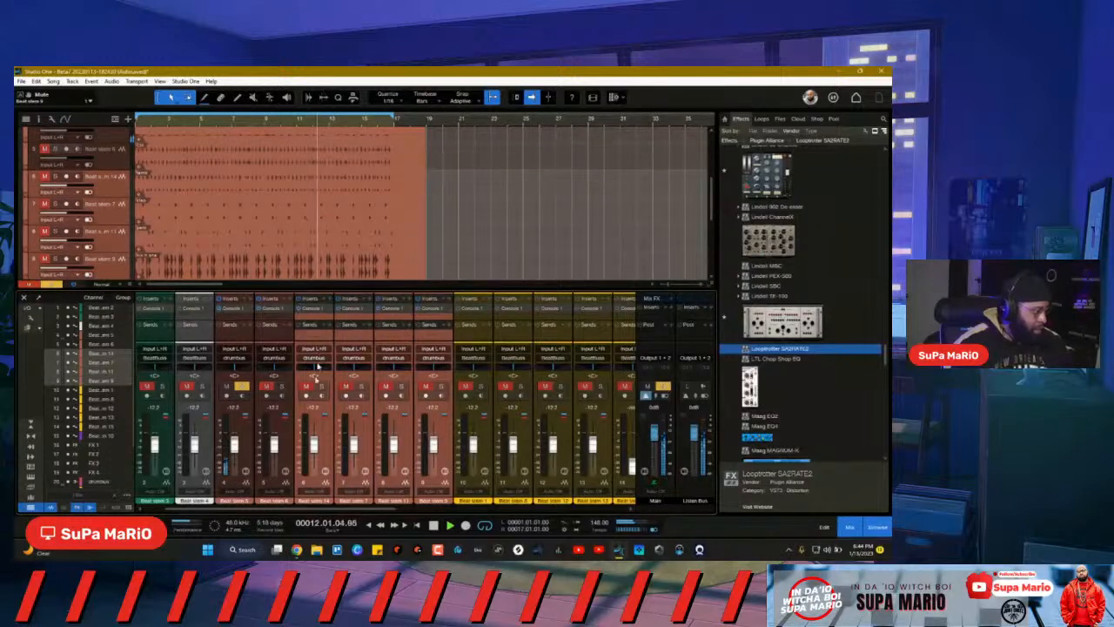
{"action": "left_click", "coordinate": [252, 453]}
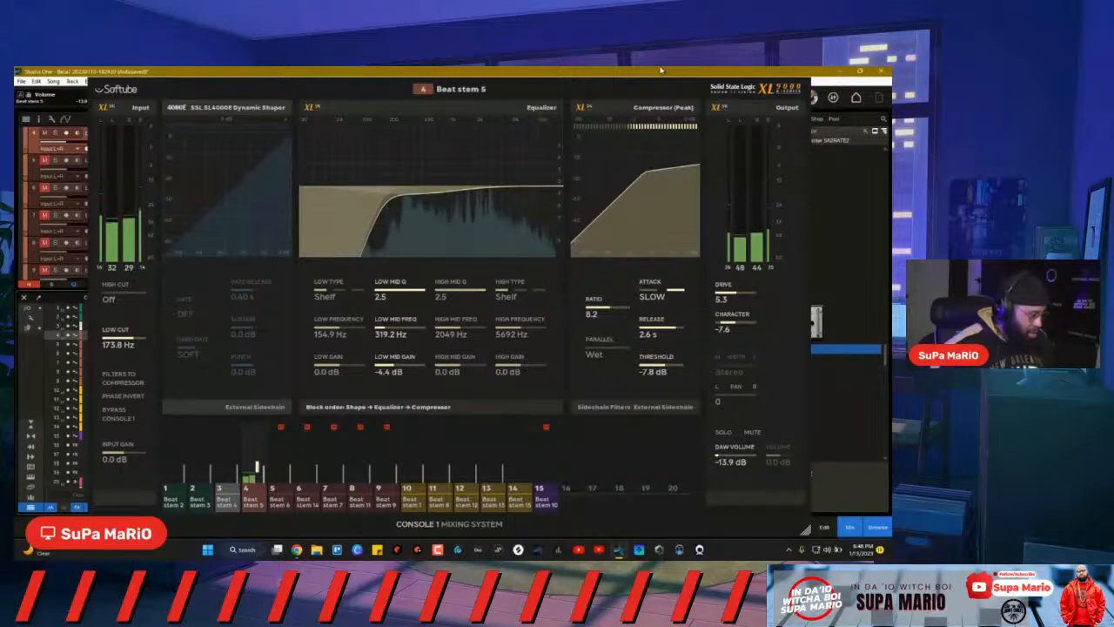
Step: Unmute channel 5 and the five other muted stem channels, then solo one stem
{"action": "left_click", "coordinate": [660, 71]}
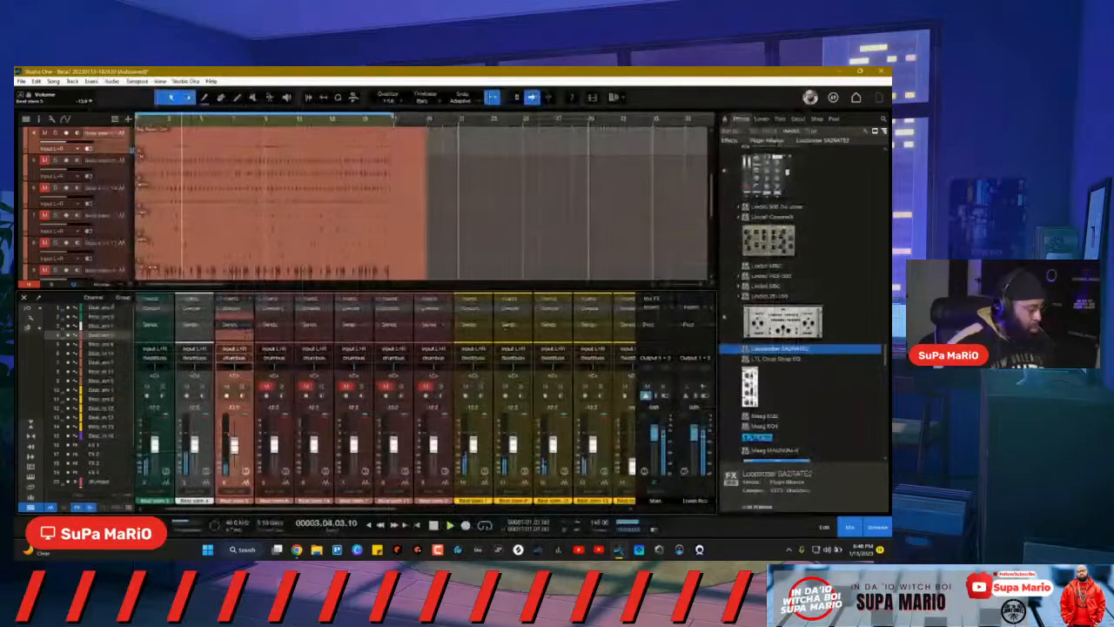
{"action": "left_click", "coordinate": [269, 387]}
{"action": "left_click", "coordinate": [306, 386]}
{"action": "left_click", "coordinate": [346, 386]}
{"action": "left_click", "coordinate": [386, 387]}
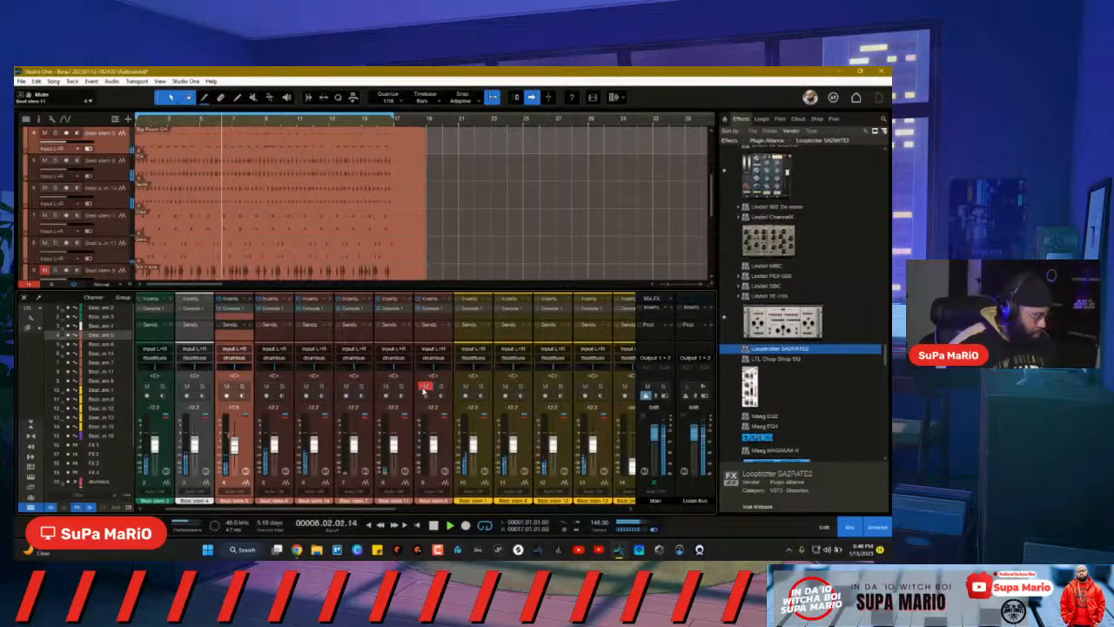
{"action": "left_click", "coordinate": [427, 386]}
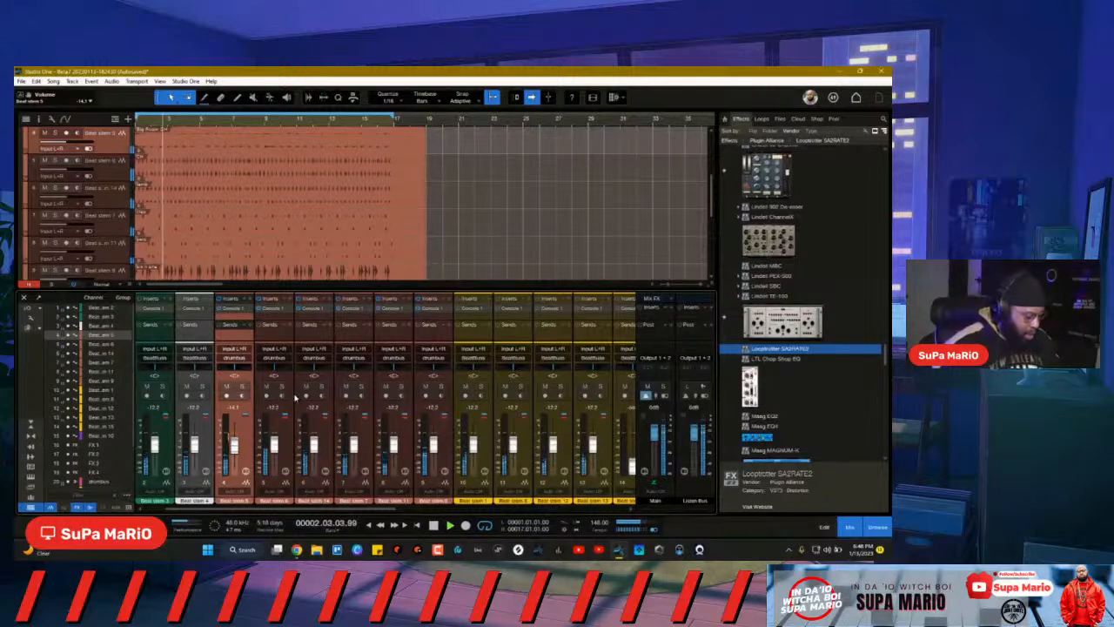
{"action": "left_click", "coordinate": [294, 398]}
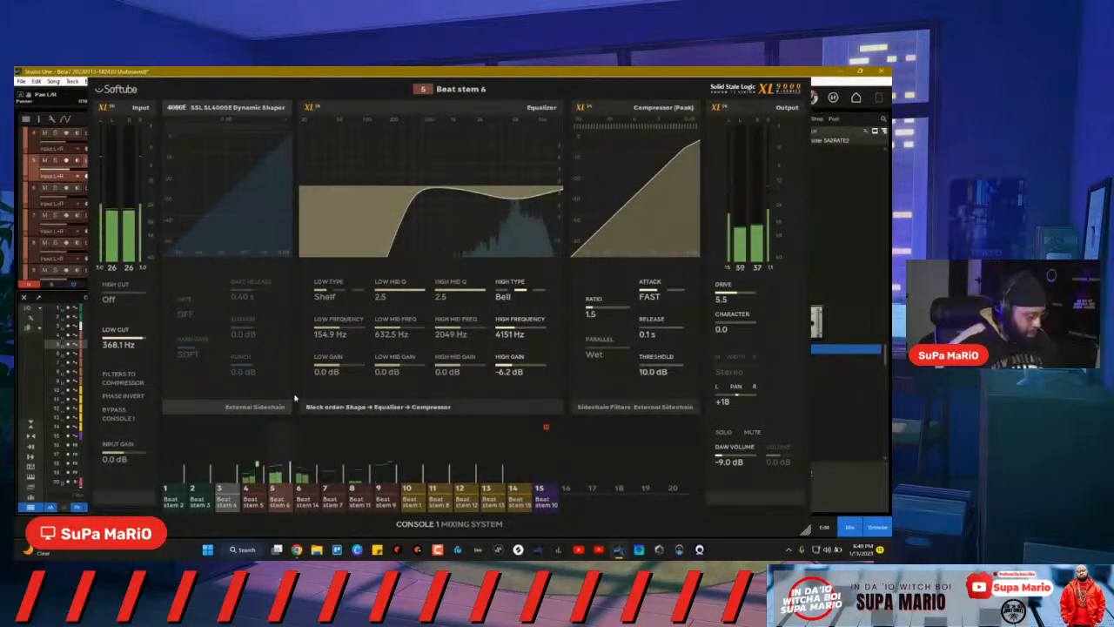
Step: Compare Beat stem 6 and Beat stem 5 in solo, then return to Beat stem 6
{"action": "key", "text": "s"}
{"action": "key", "text": "Up"}
{"action": "key", "text": "s"}
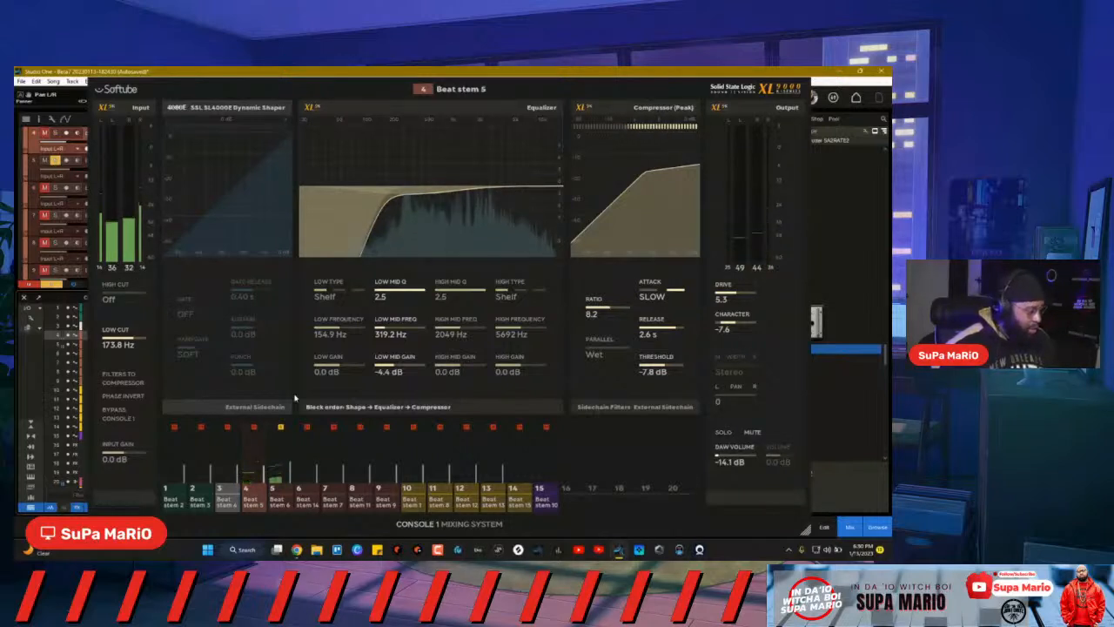
{"action": "key", "text": "Down"}
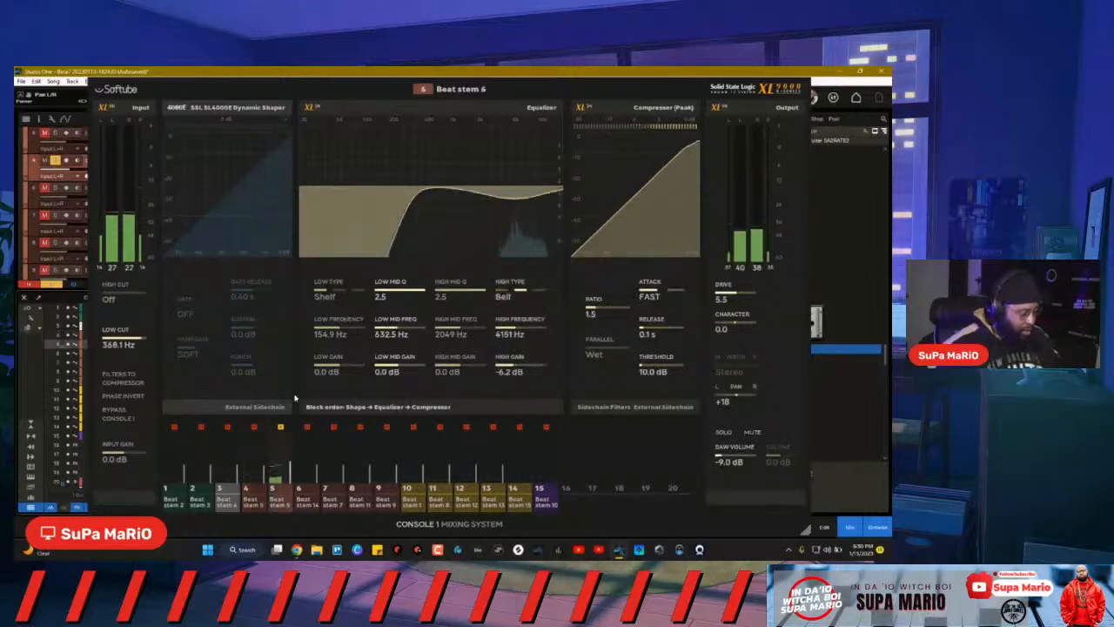
Step: Close Console 1, solo channel 3, and insert Binaural Pan on channel 4
{"action": "key", "text": "s"}
{"action": "key", "text": "Escape"}
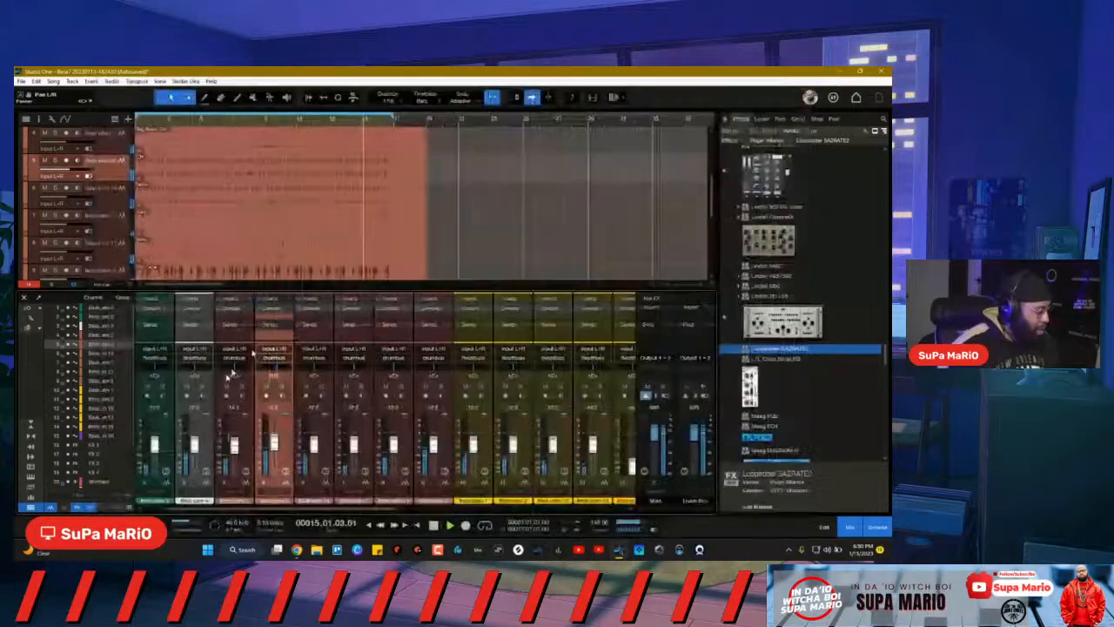
{"action": "left_click", "coordinate": [241, 389]}
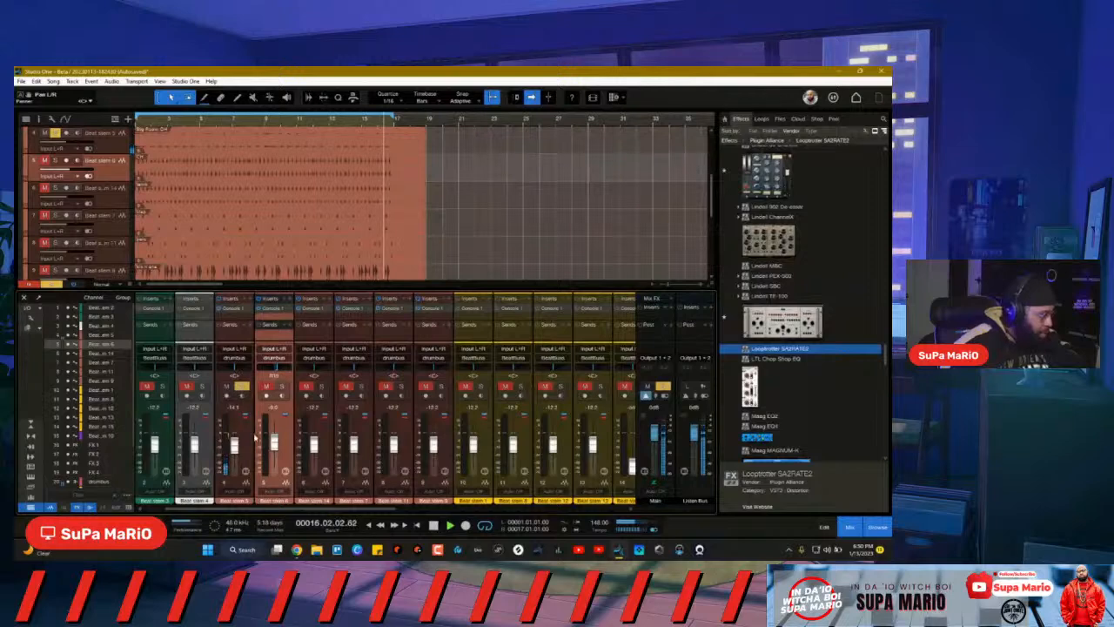
{"action": "left_click", "coordinate": [250, 300]}
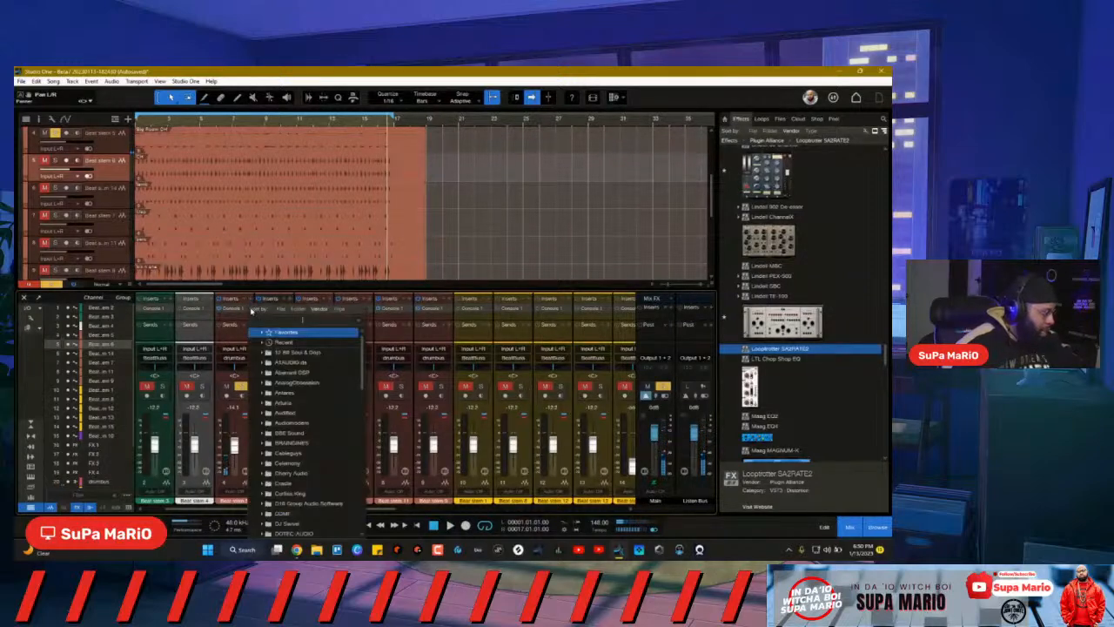
{"action": "type", "text": "bms"}
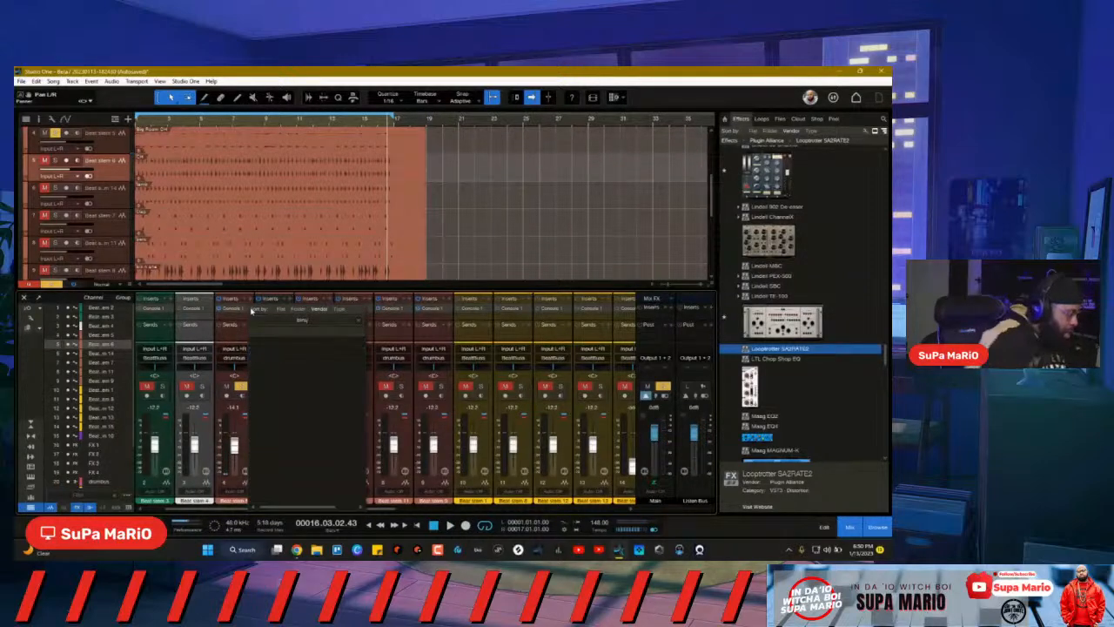
{"action": "key", "text": "BackSpace"}
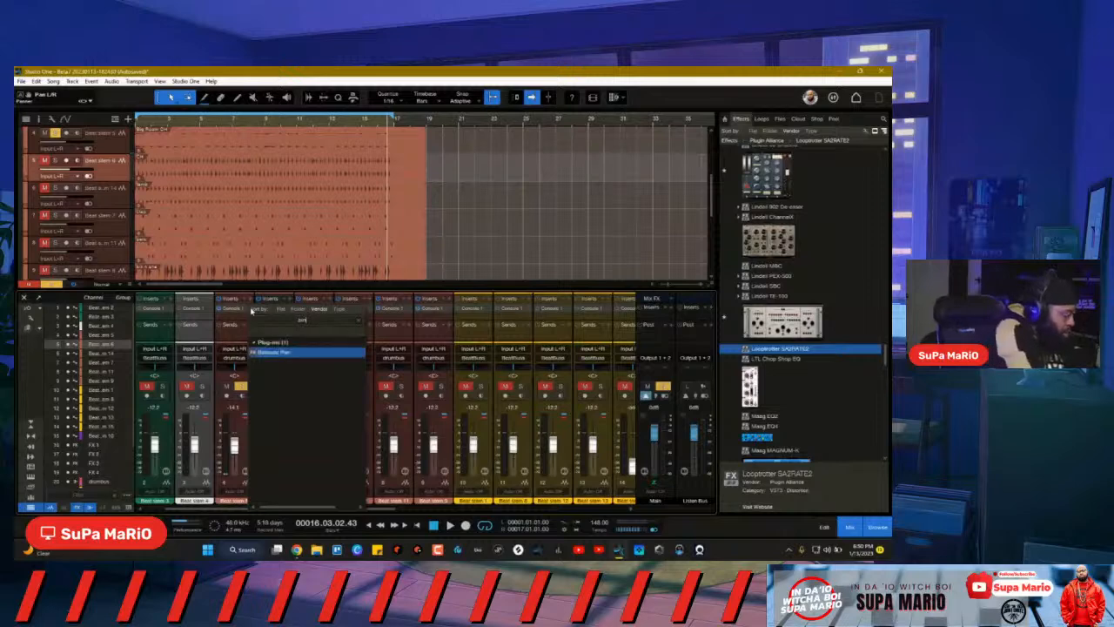
{"action": "left_click", "coordinate": [258, 354]}
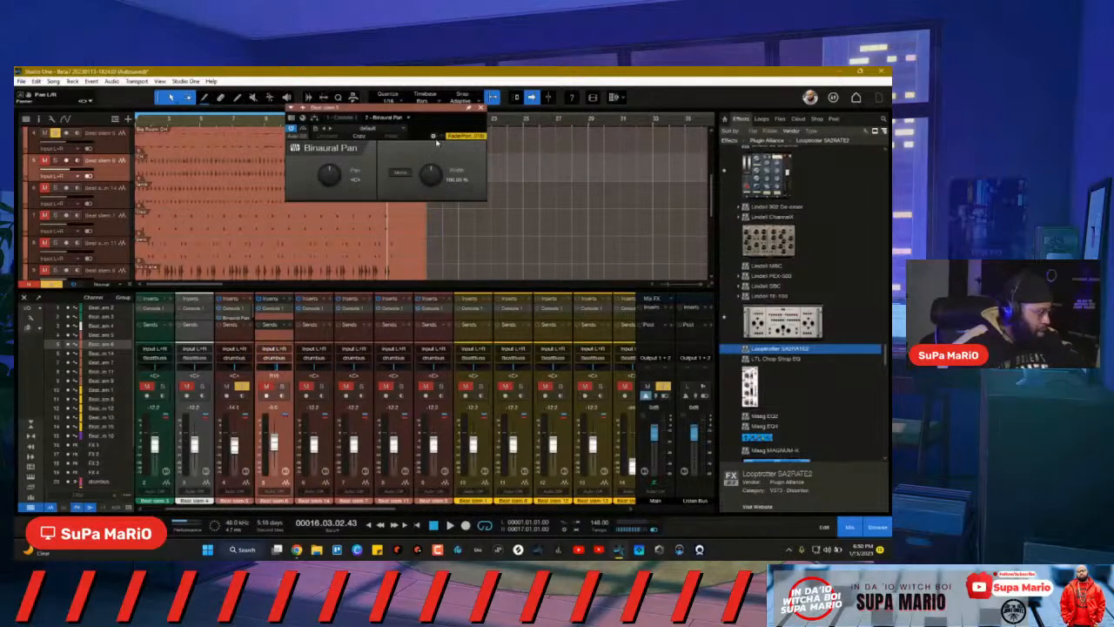
Step: Set Binaural Pan's stereo width to about 114% and its pan to 5% L
{"action": "left_click_drag", "start_coordinate": [437, 111], "coordinate": [479, 172]}
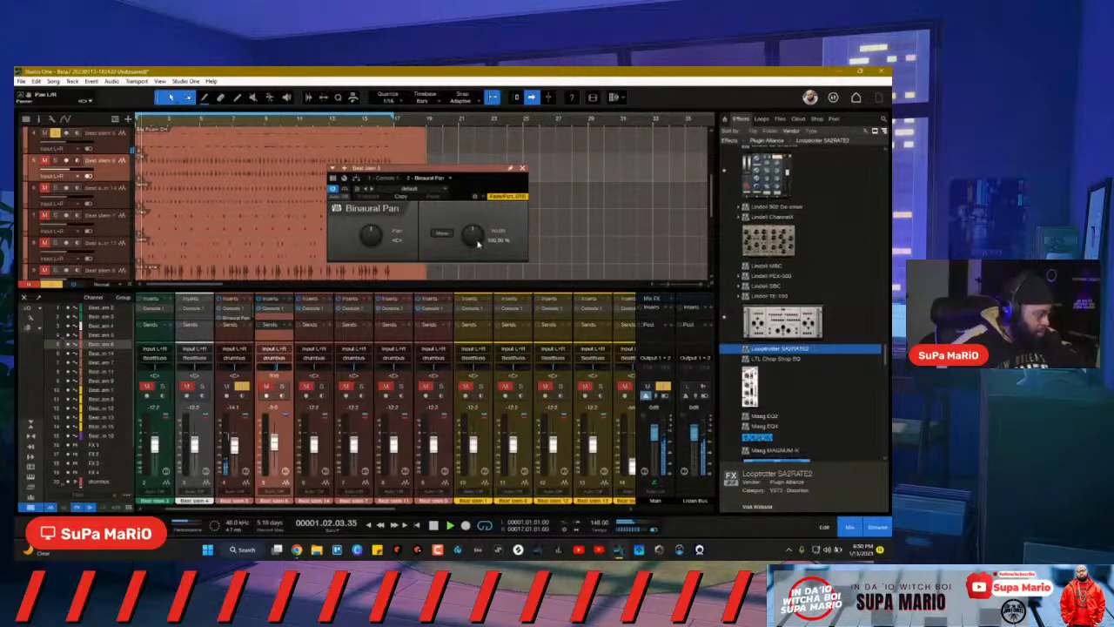
{"action": "left_click_drag", "start_coordinate": [477, 239], "coordinate": [478, 239]}
{"action": "left_click_drag", "start_coordinate": [370, 239], "coordinate": [370, 246]}
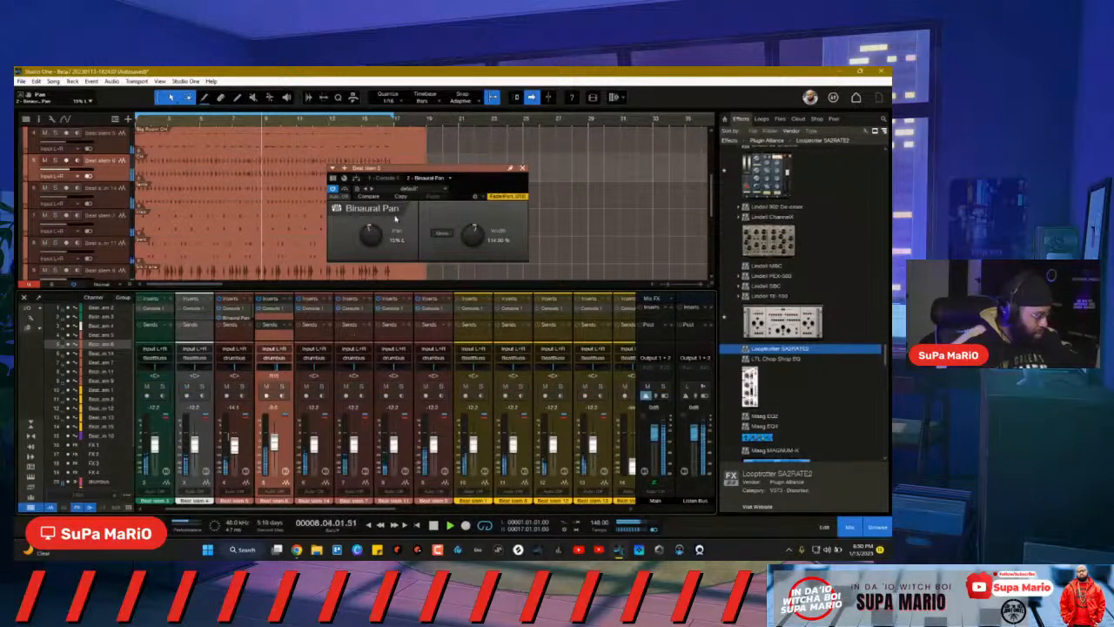
{"action": "left_click_drag", "start_coordinate": [372, 235], "coordinate": [371, 232]}
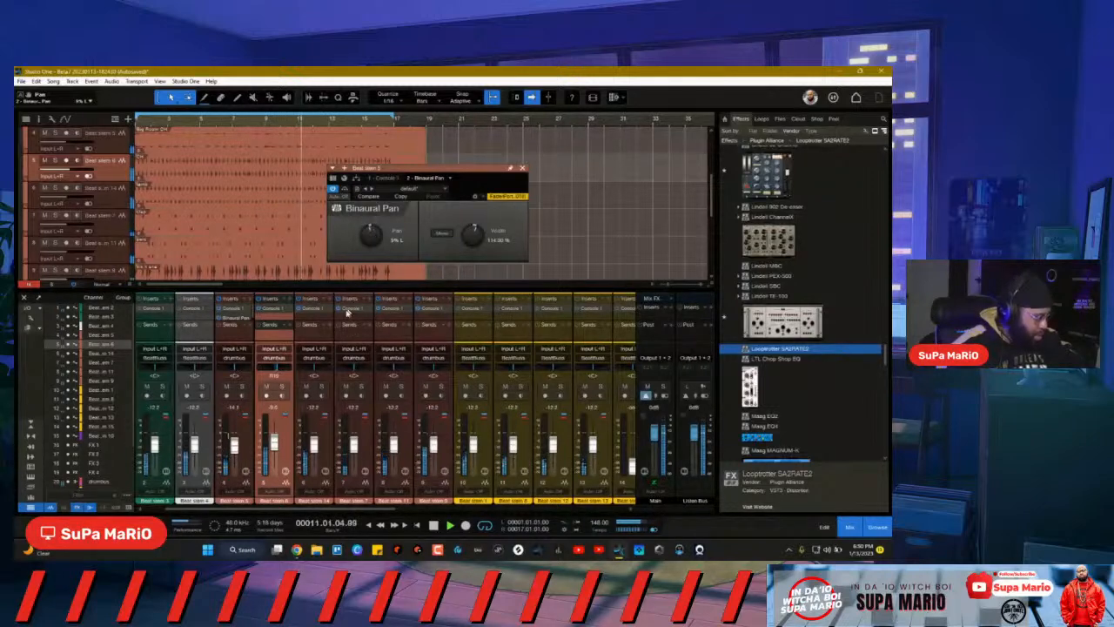
Step: Audition strips 4–6 in solo, leave strip 6 soloed, and open its Console 1 strip
{"action": "left_click", "coordinate": [249, 451]}
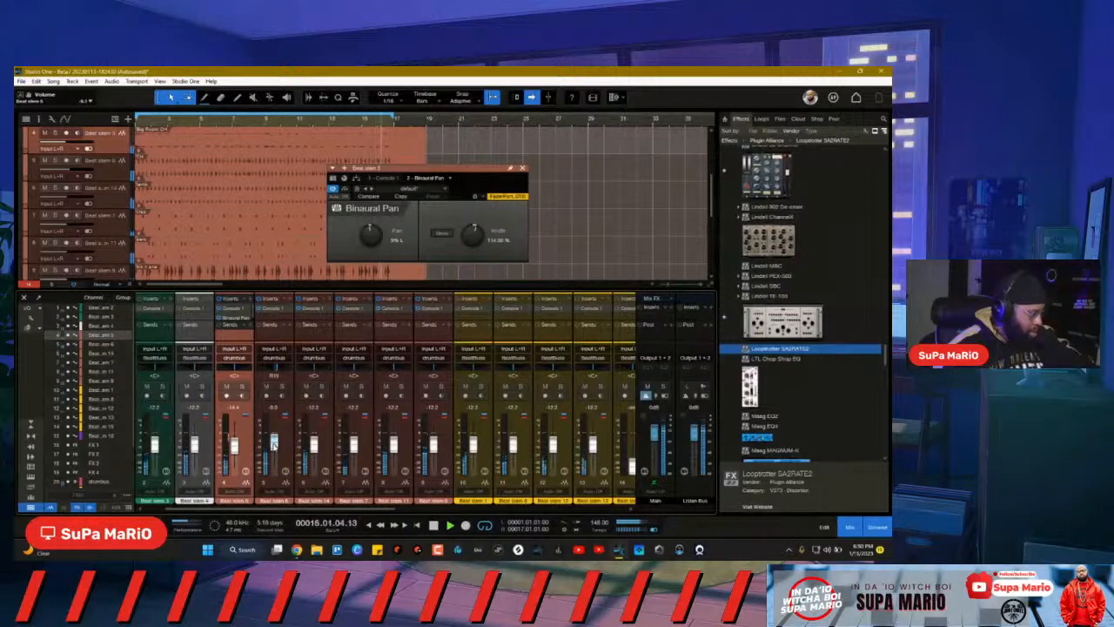
{"action": "left_click", "coordinate": [281, 386]}
{"action": "left_click", "coordinate": [242, 386]}
{"action": "left_click", "coordinate": [321, 386]}
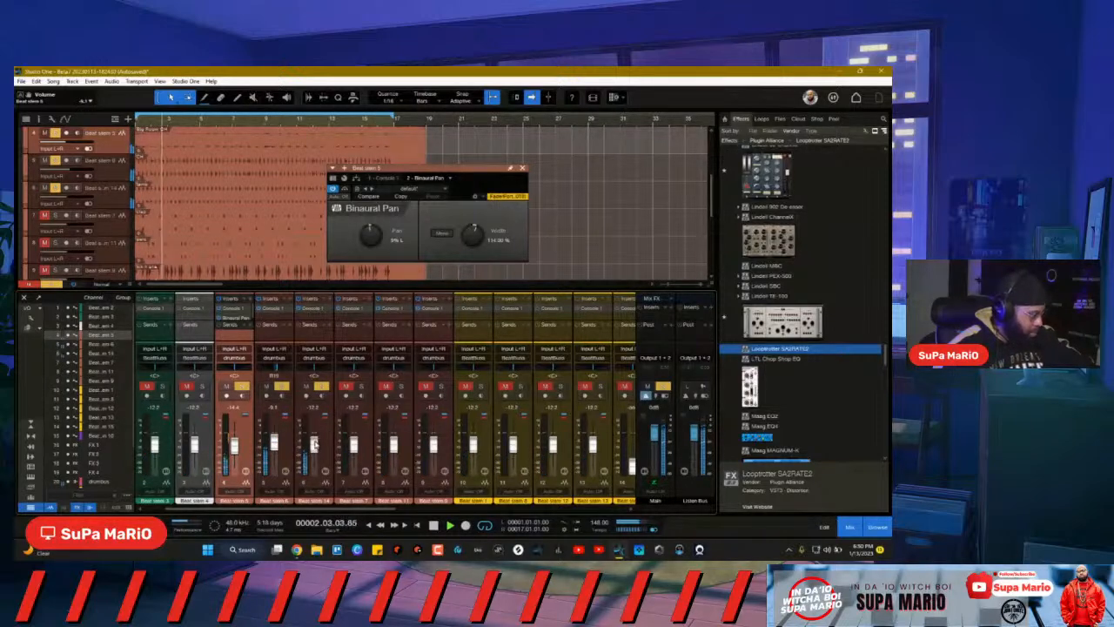
{"action": "left_click", "coordinate": [281, 386]}
{"action": "left_click", "coordinate": [242, 385]}
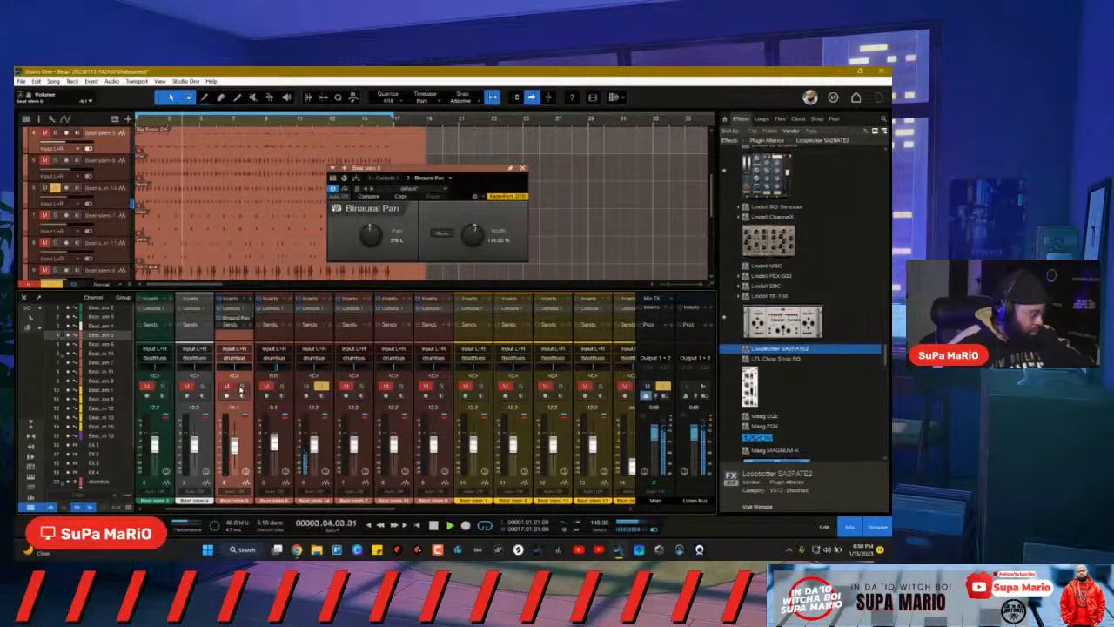
{"action": "left_click", "coordinate": [318, 310]}
Step: Switch Console 1 to Beat stem 14 and move its window up and left into view
{"action": "double_click", "coordinate": [319, 310]}
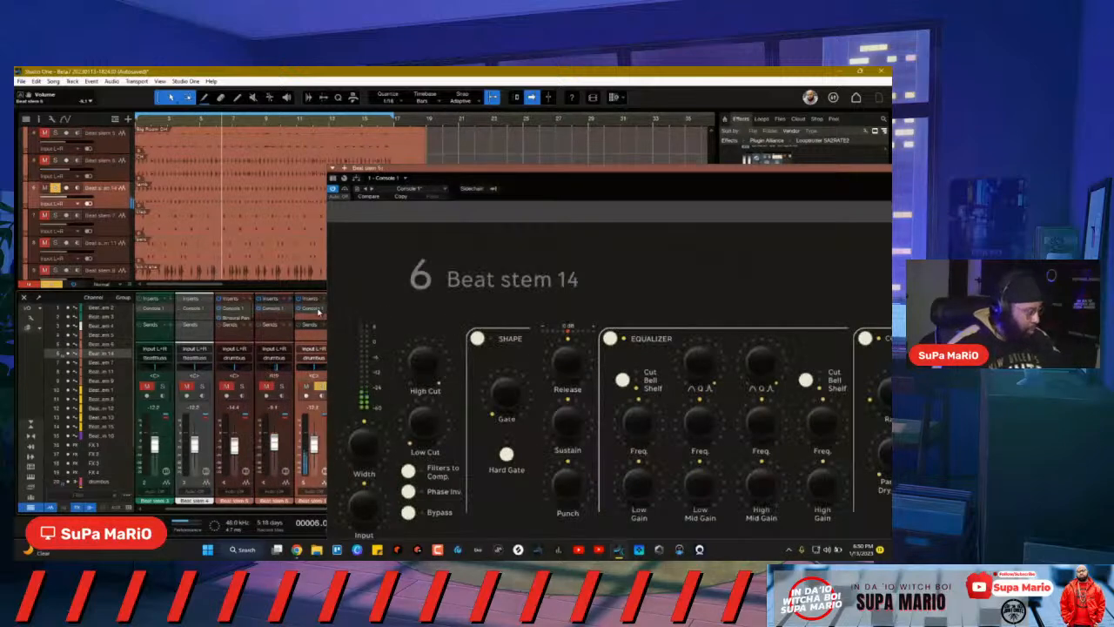
{"action": "left_click_drag", "start_coordinate": [505, 178], "coordinate": [222, 113]}
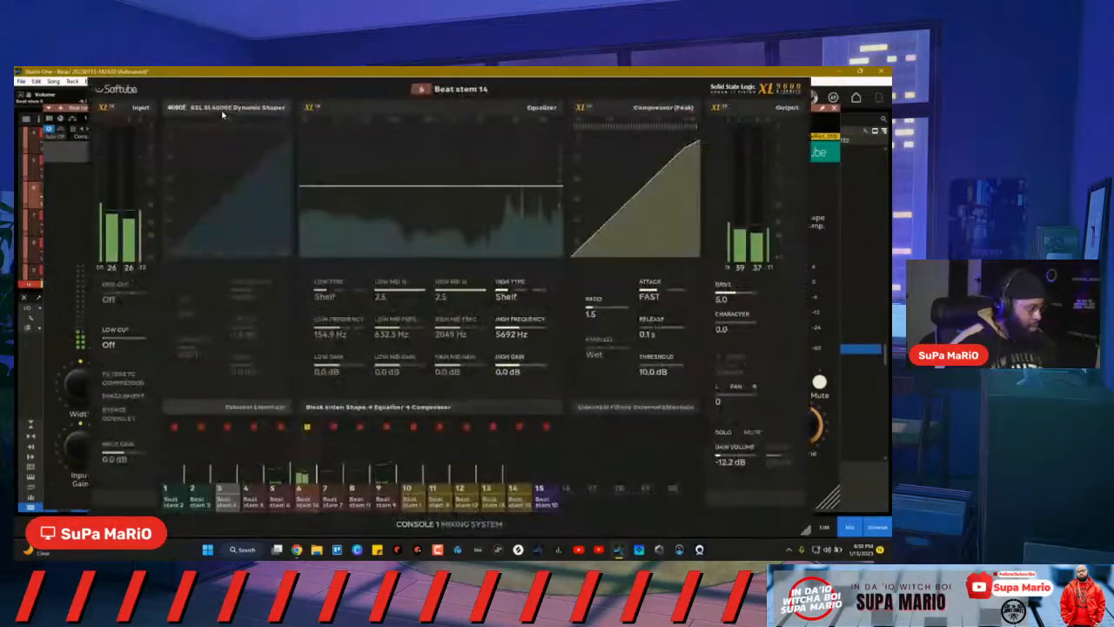
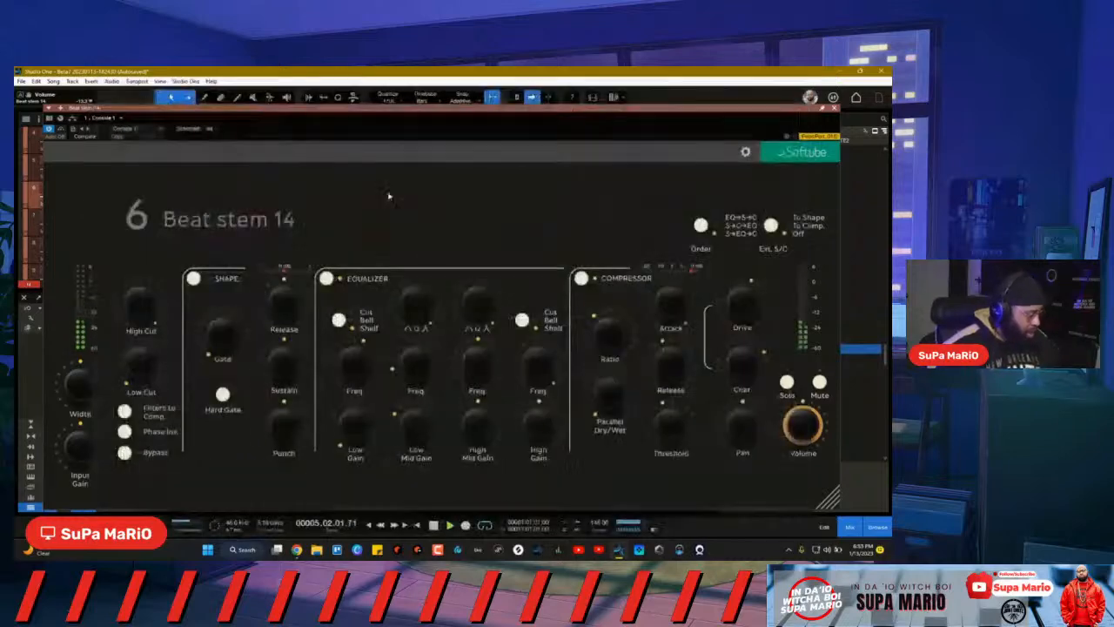
Step: Close Beat stem 14's Console 1 window to bring the arrangement and mixer back
{"action": "left_click", "coordinate": [831, 110]}
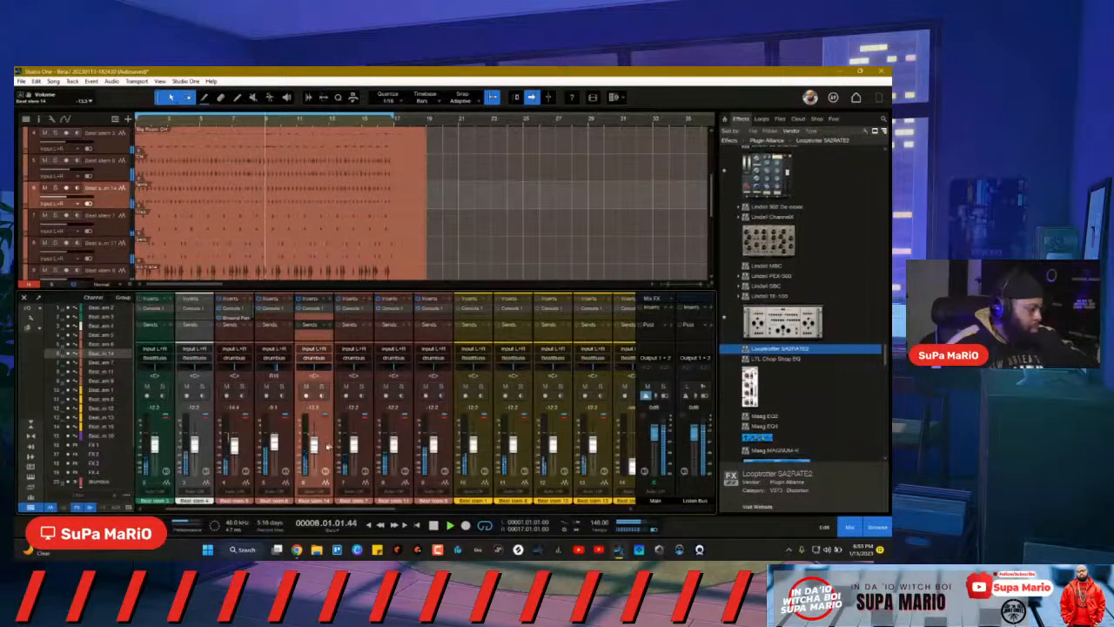
Step: Lower Beat stem 14's fader, mute Beat stems 1 and 2, and open the Binaural Pan editor
{"action": "mouse_move", "coordinate": [316, 462]}
{"action": "left_mouse_down"}
{"action": "mouse_move", "coordinate": [316, 489]}
{"action": "mouse_move", "coordinate": [314, 447]}
{"action": "left_mouse_up"}
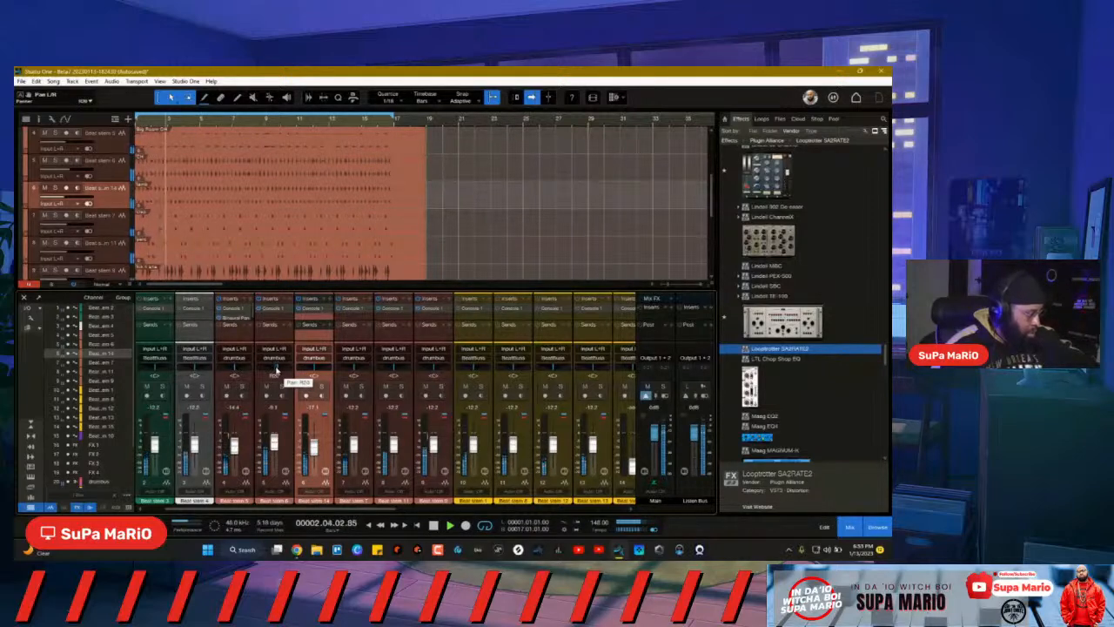
{"action": "left_click", "coordinate": [247, 450]}
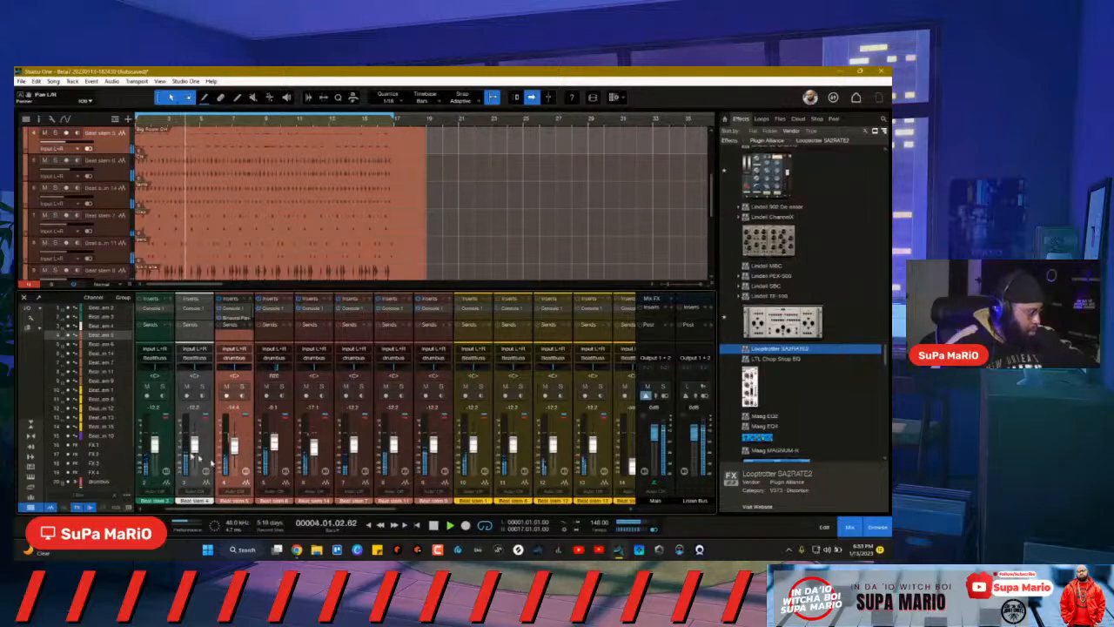
{"action": "left_click", "coordinate": [146, 386]}
{"action": "left_click_drag", "start_coordinate": [244, 509], "coordinate": [166, 506]}
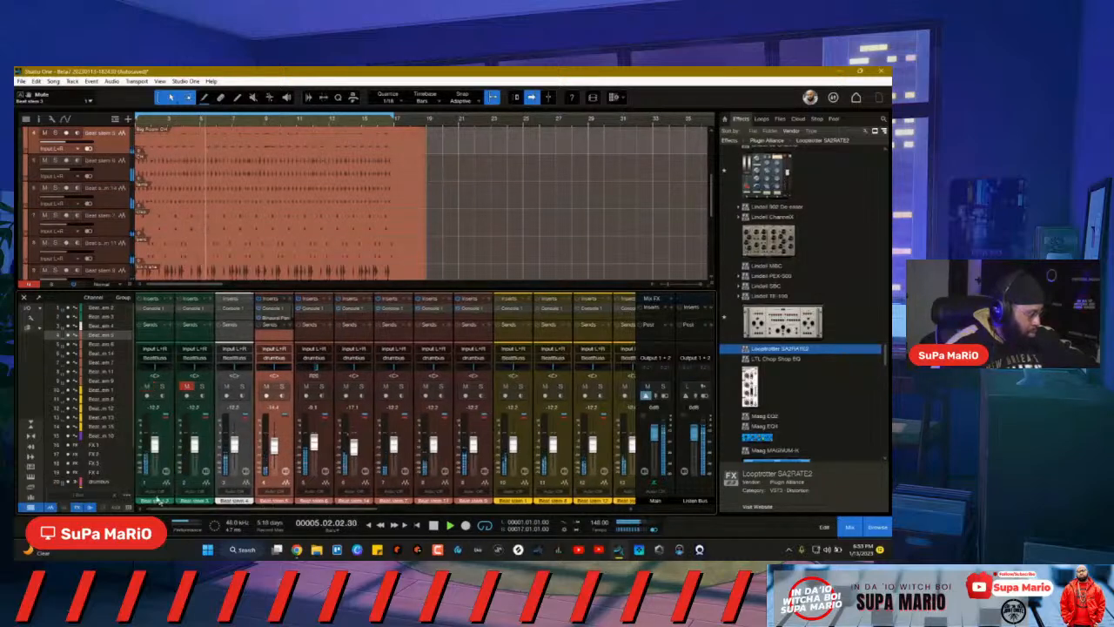
{"action": "left_click", "coordinate": [146, 385]}
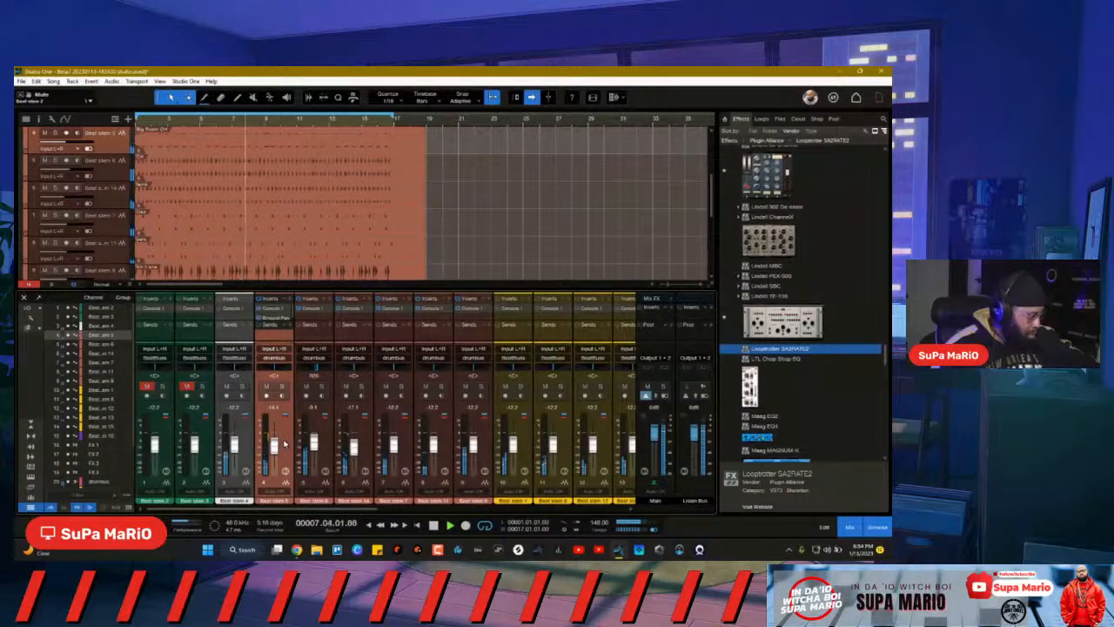
{"action": "left_click", "coordinate": [273, 318]}
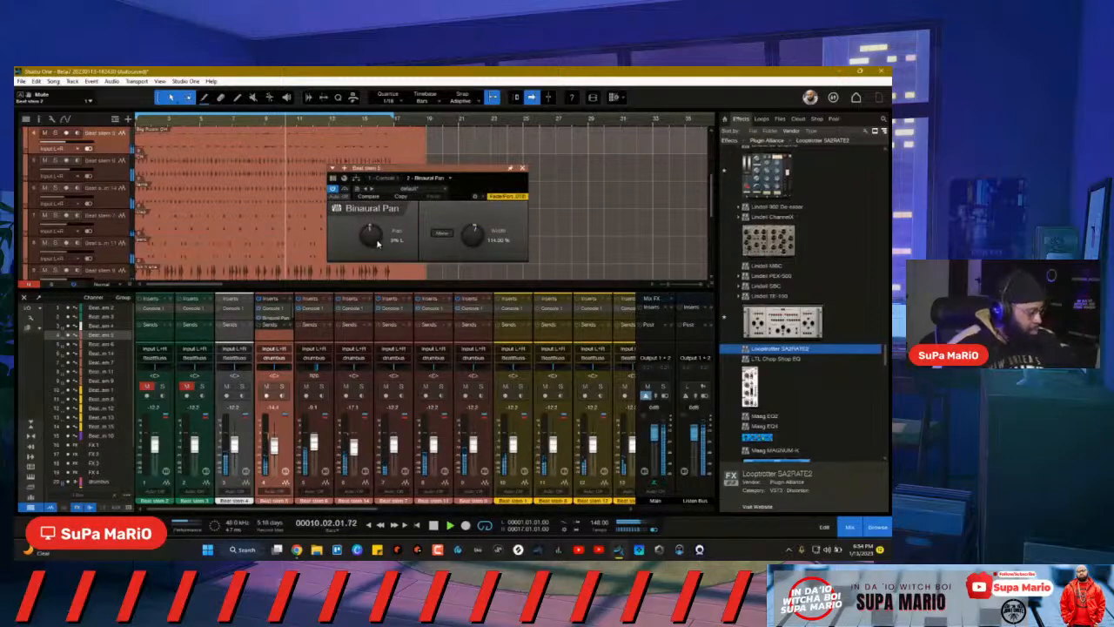
Step: Ease the Binaural Pan slightly toward centre, then solo Beat stem 7 to view it in Console 1
{"action": "left_click_drag", "start_coordinate": [376, 242], "coordinate": [374, 228]}
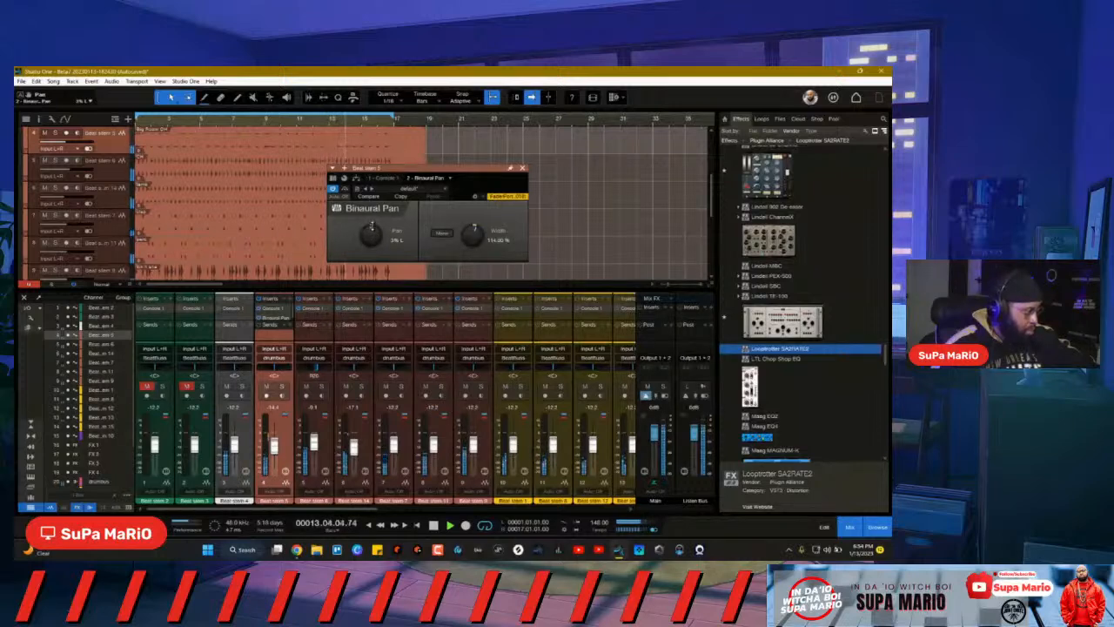
{"action": "left_click", "coordinate": [522, 168]}
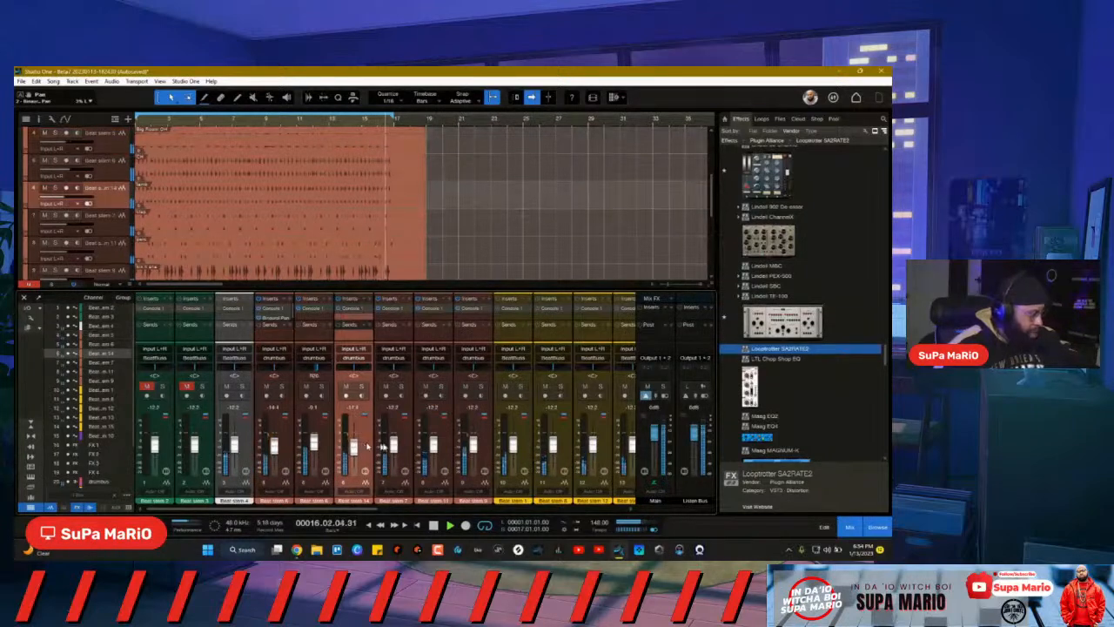
{"action": "left_click", "coordinate": [400, 387]}
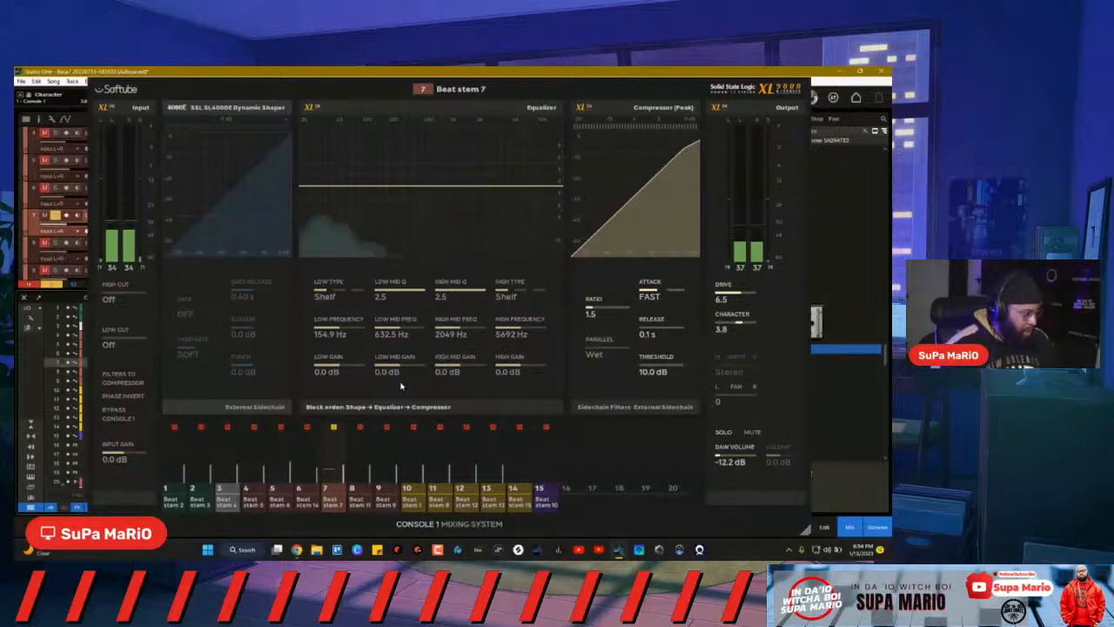
Step: Close Console 1 and raise Beat stem 7's fader to about -13.6 dB
{"action": "key", "text": "Escape"}
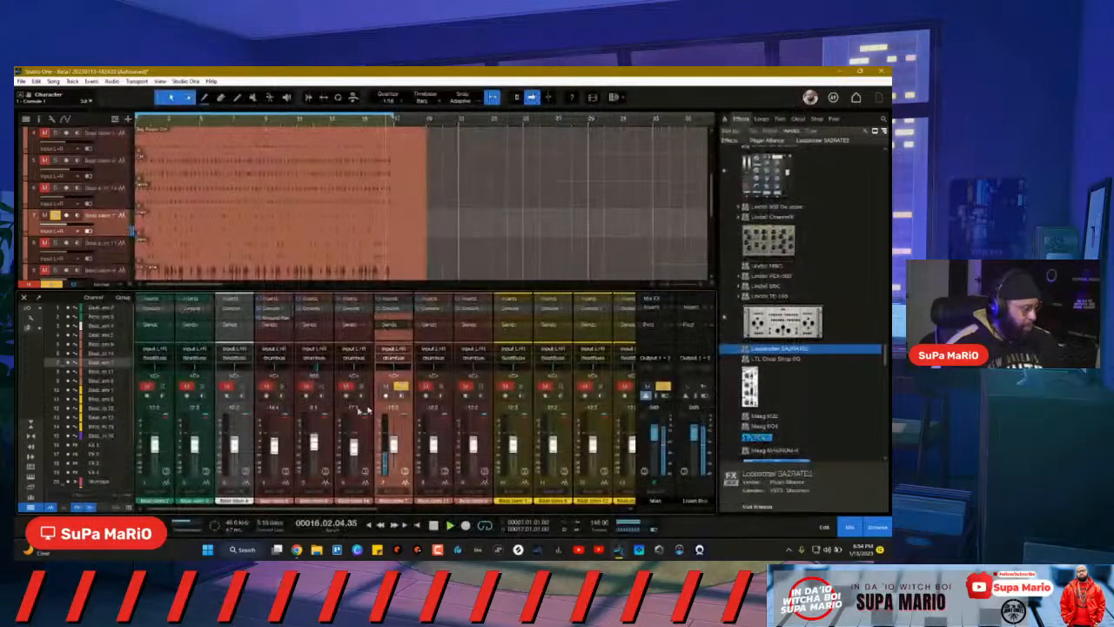
{"action": "key", "text": "Caps_Lock"}
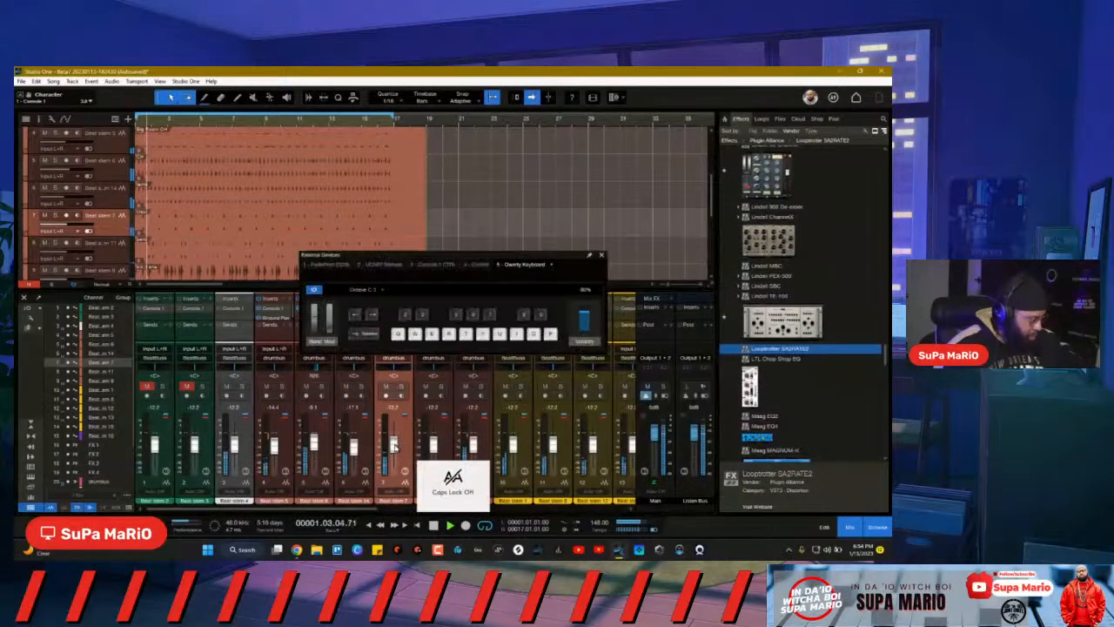
{"action": "key", "text": "Caps_Lock"}
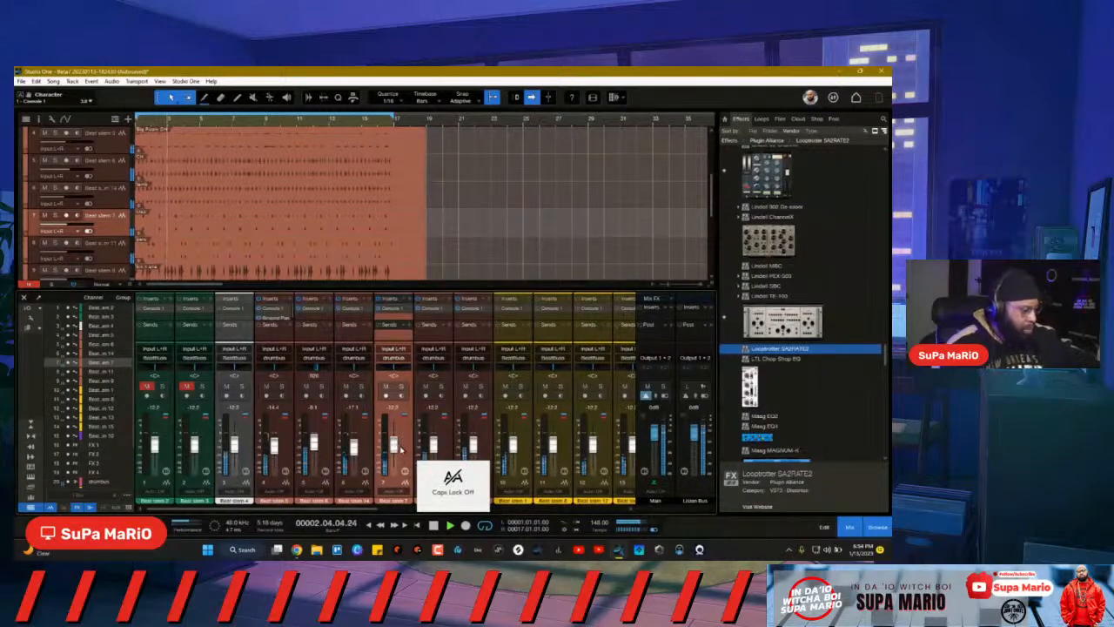
{"action": "left_click_drag", "start_coordinate": [394, 446], "coordinate": [393, 443]}
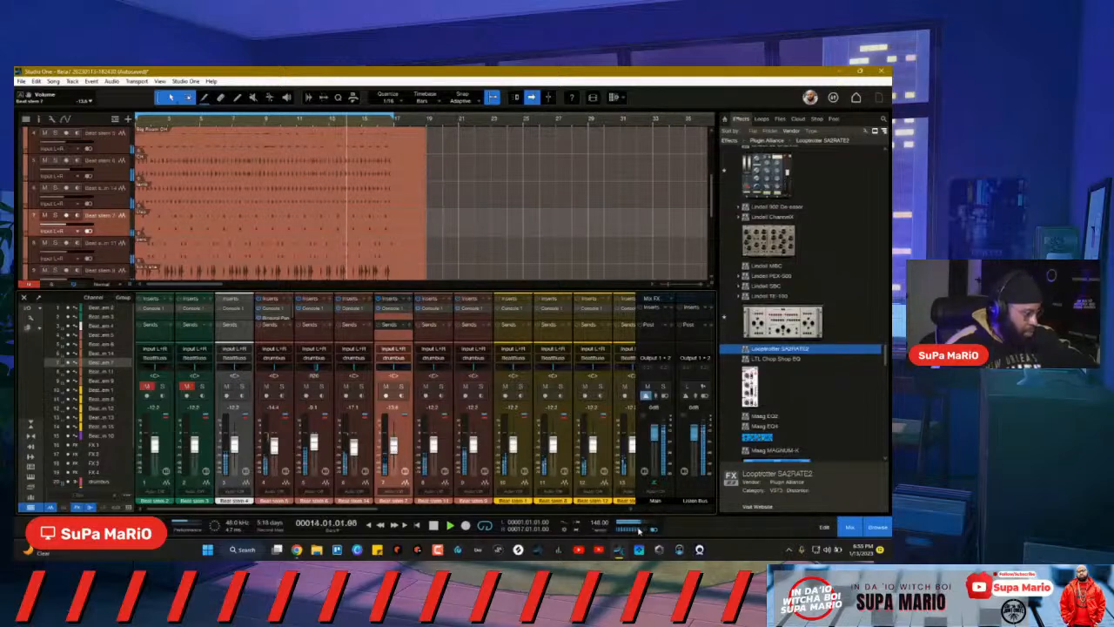
Step: Solo and select Beat stem 11 on channel 8 to audition it in Console 1, then close Console 1
{"action": "left_click", "coordinate": [440, 387]}
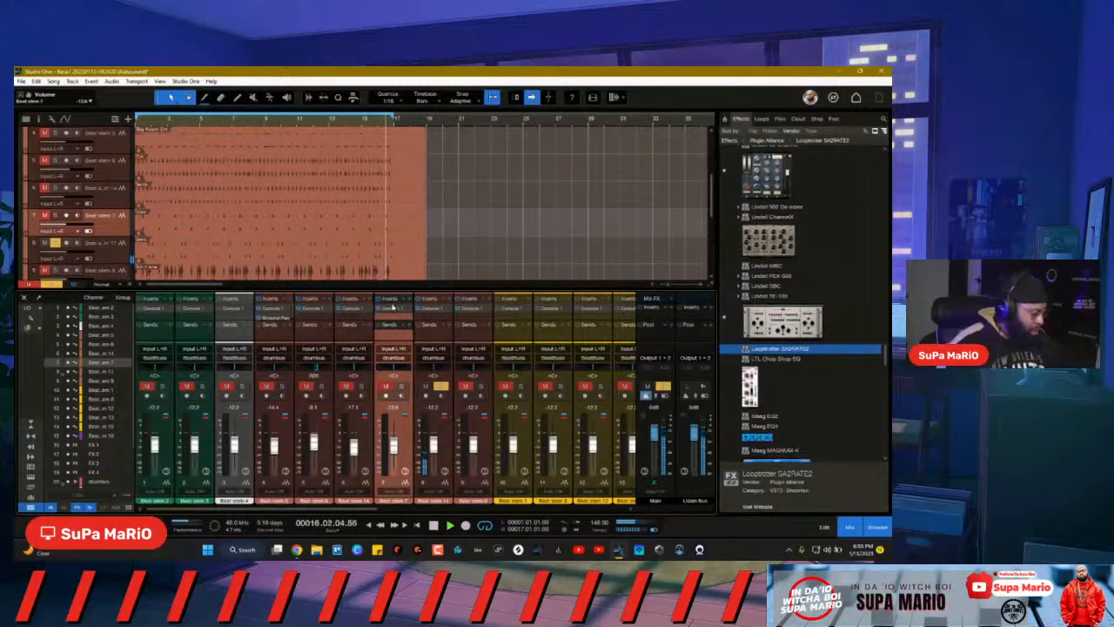
{"action": "left_click", "coordinate": [452, 447]}
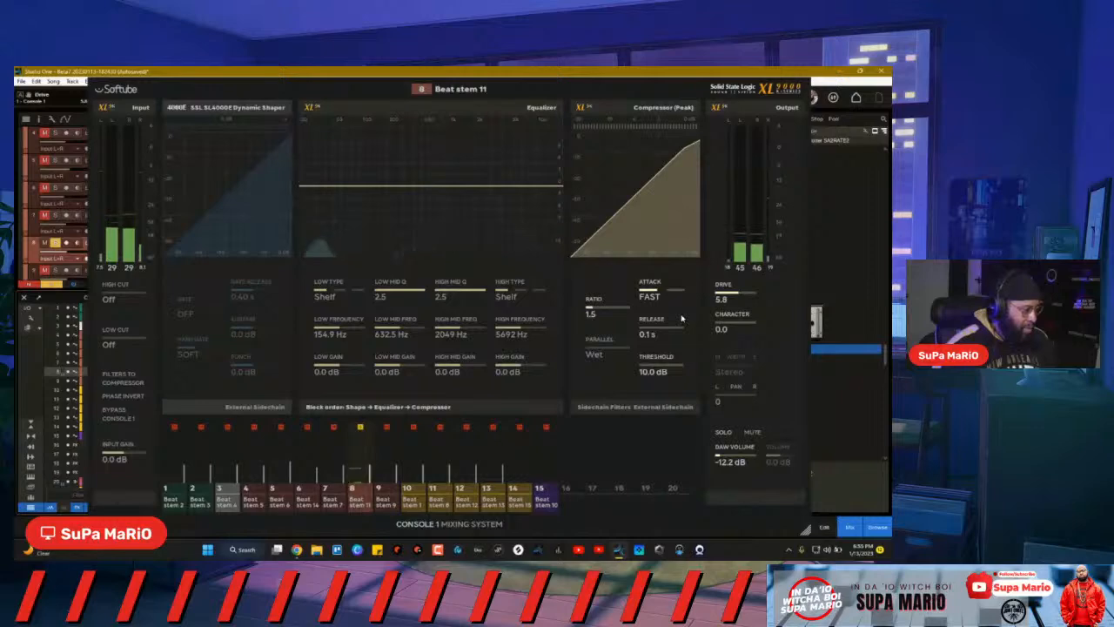
{"action": "key", "text": "Escape"}
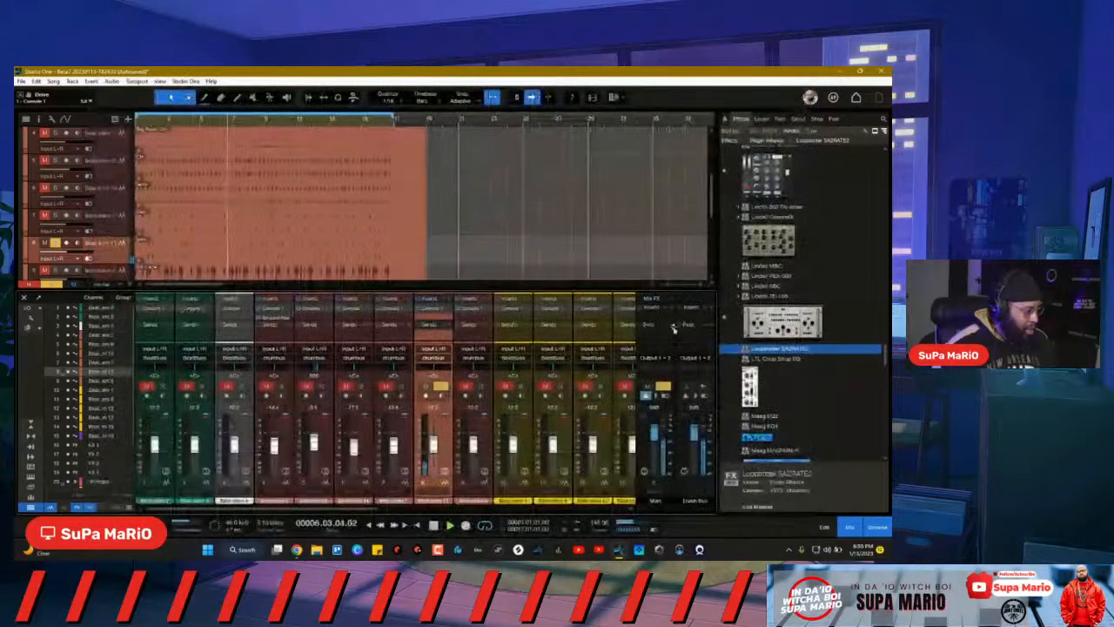
Step: Unsolo Beat stem 11 and nudge its fader up slightly
{"action": "left_click", "coordinate": [440, 388]}
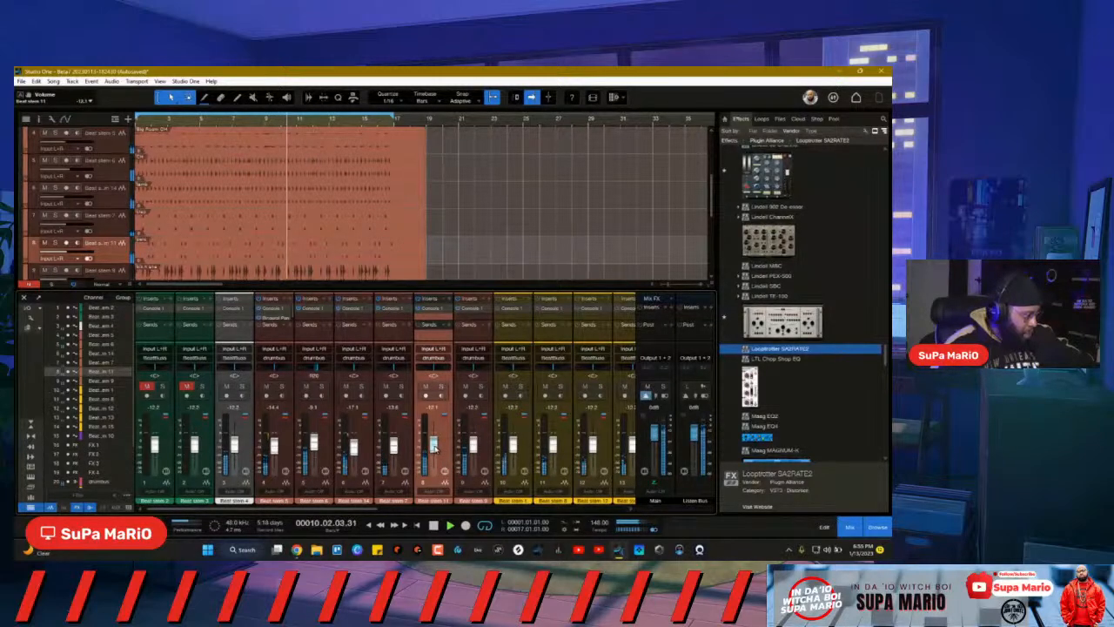
{"action": "left_click_drag", "start_coordinate": [434, 447], "coordinate": [434, 446]}
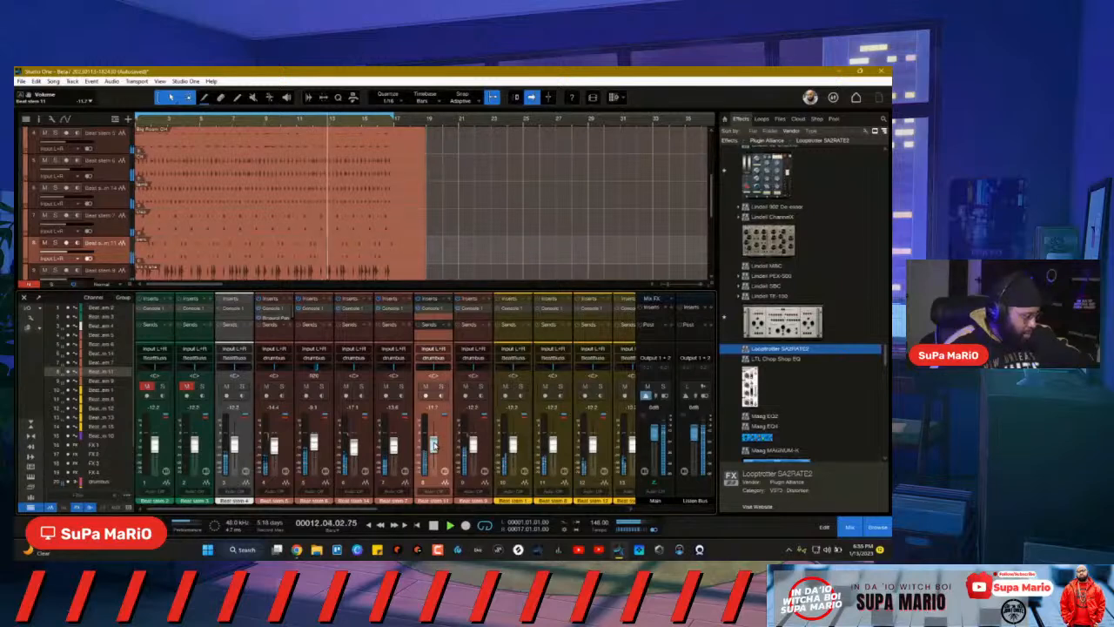
{"action": "left_click_drag", "start_coordinate": [434, 446], "coordinate": [434, 444]}
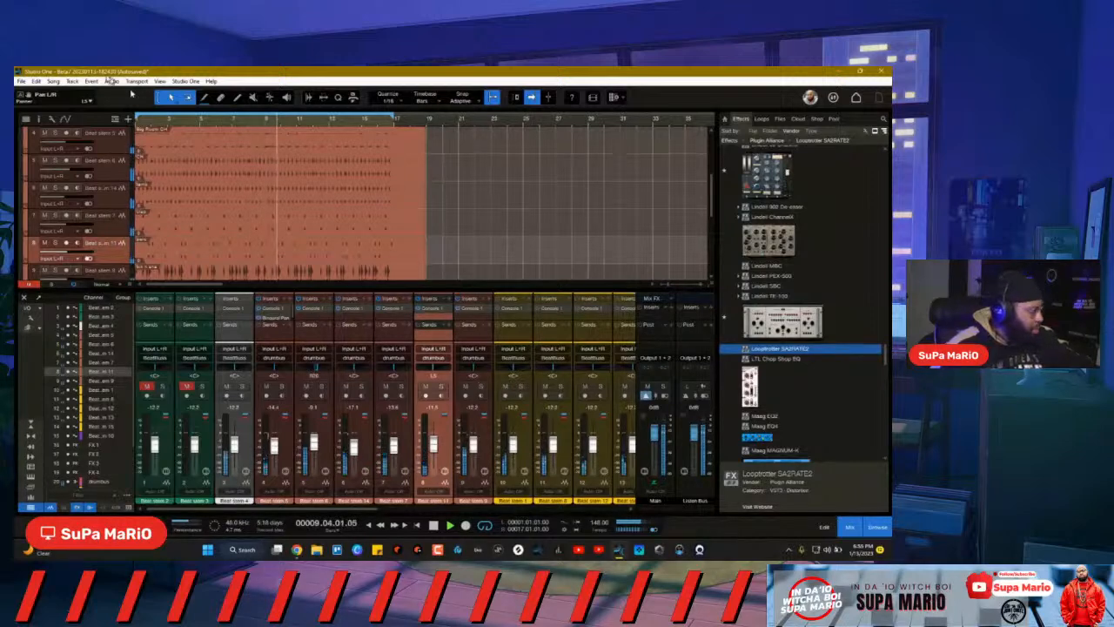
{"action": "left_click", "coordinate": [195, 81]}
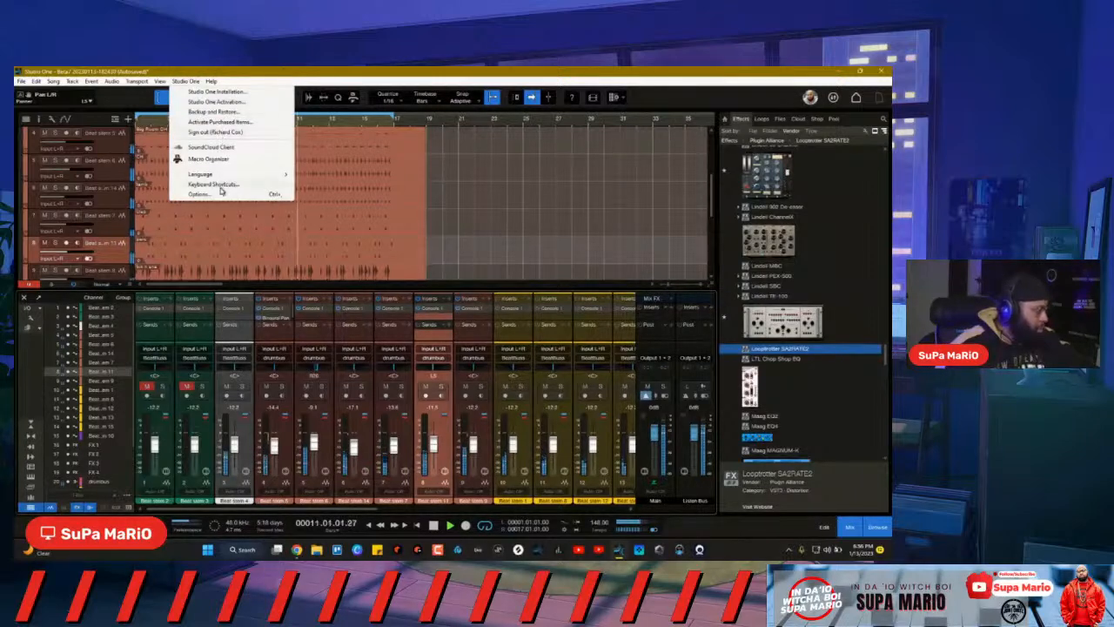
{"action": "mouse_move", "coordinate": [160, 83]}
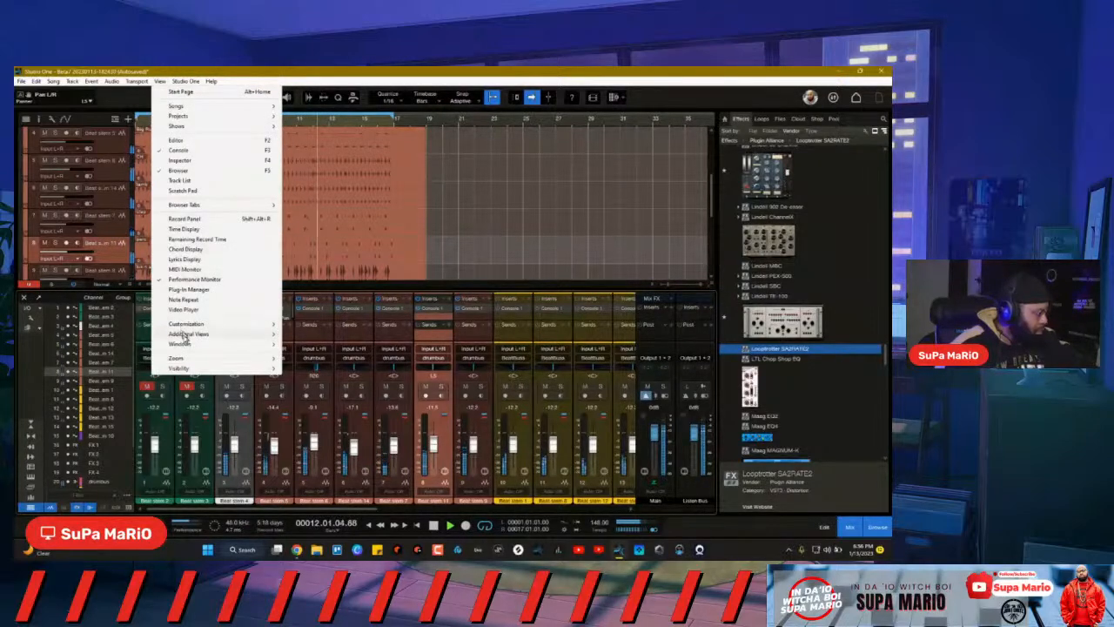
{"action": "mouse_move", "coordinate": [196, 348]}
{"action": "left_click", "coordinate": [328, 398]}
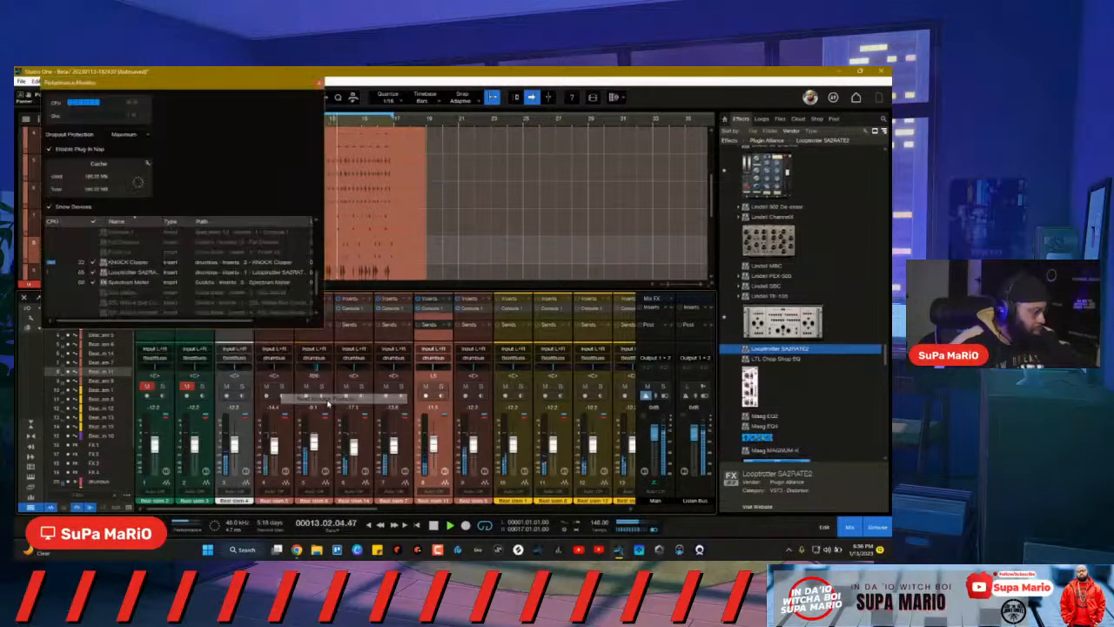
{"action": "left_click_drag", "start_coordinate": [279, 85], "coordinate": [620, 142]}
{"action": "scroll", "coordinate": [460, 313], "scroll_direction": "up", "scroll_amount": 2}
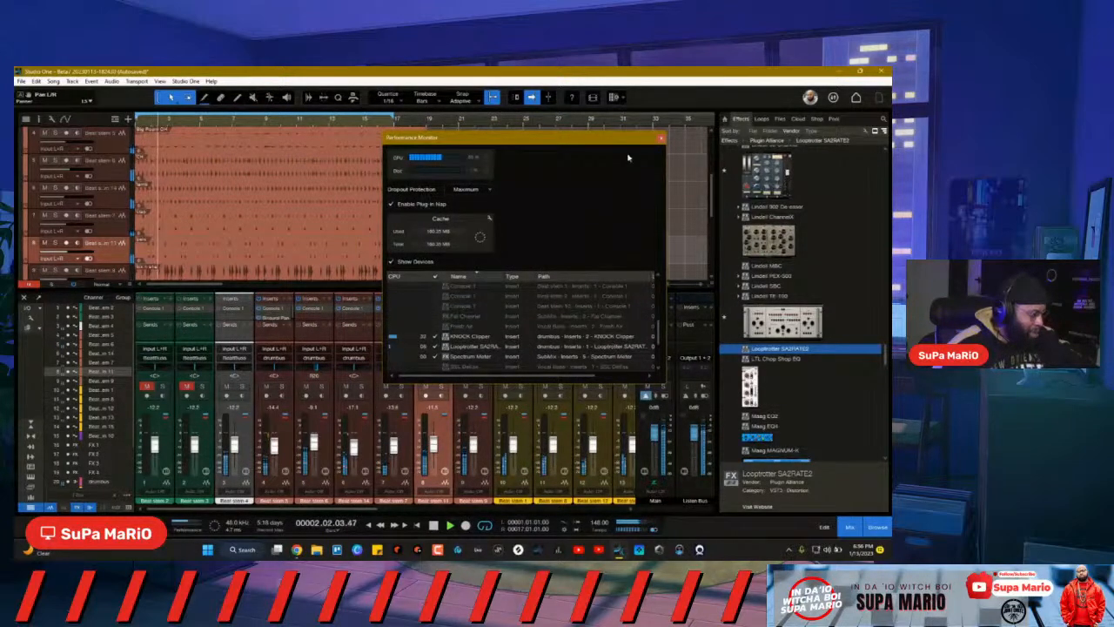
{"action": "left_click", "coordinate": [661, 138]}
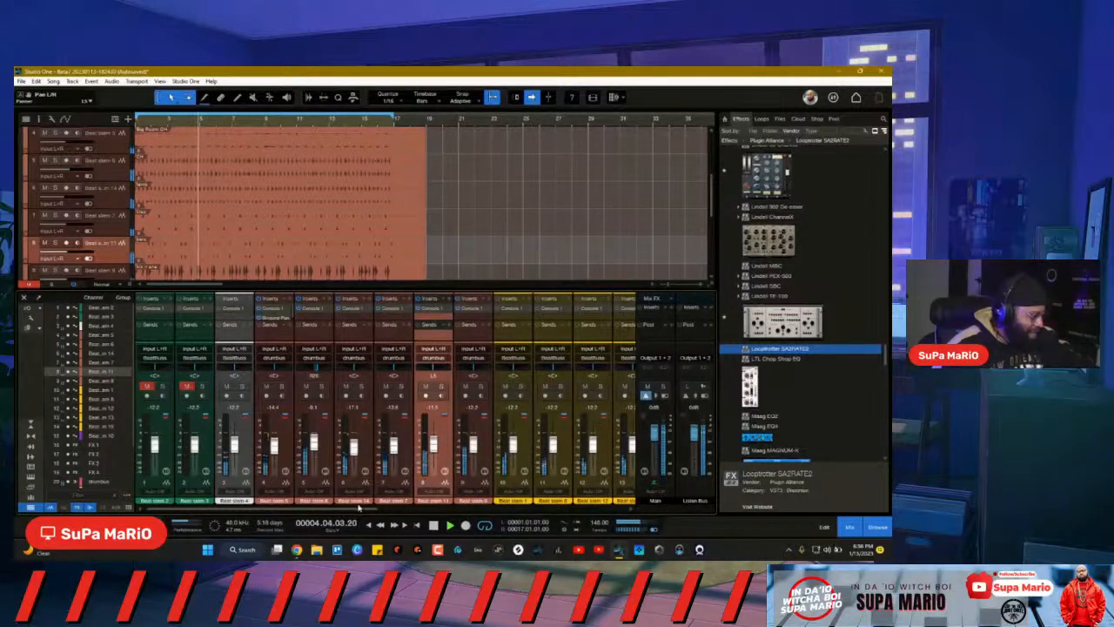
Step: Select the drumbus channel, open its channel editor, and start playback
{"action": "left_click_drag", "start_coordinate": [359, 508], "coordinate": [472, 507]}
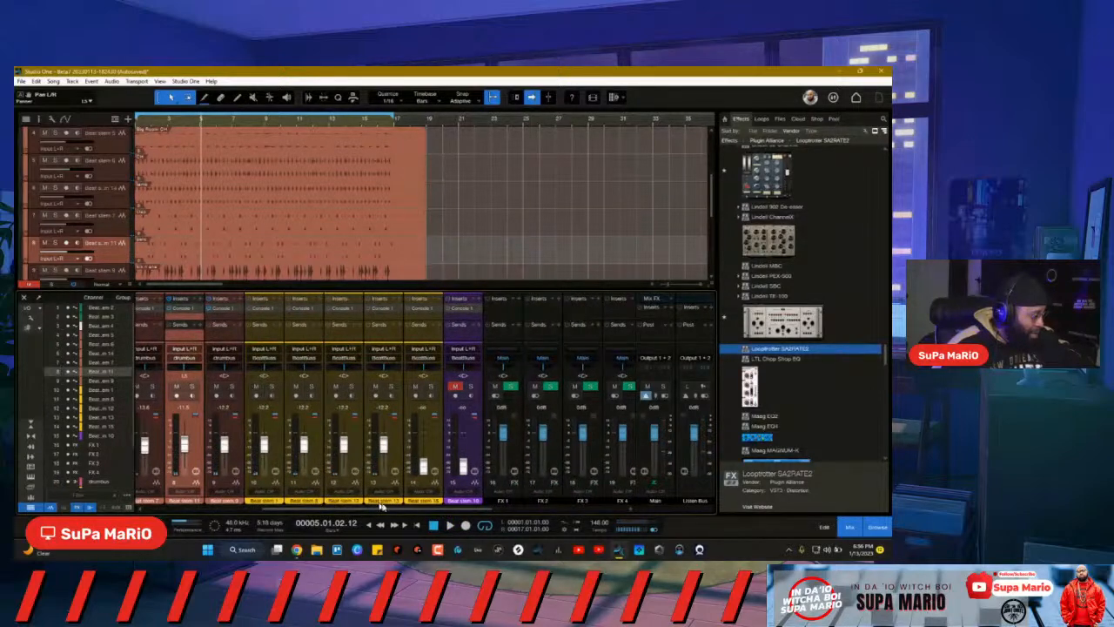
{"action": "left_click_drag", "start_coordinate": [392, 510], "coordinate": [471, 507]}
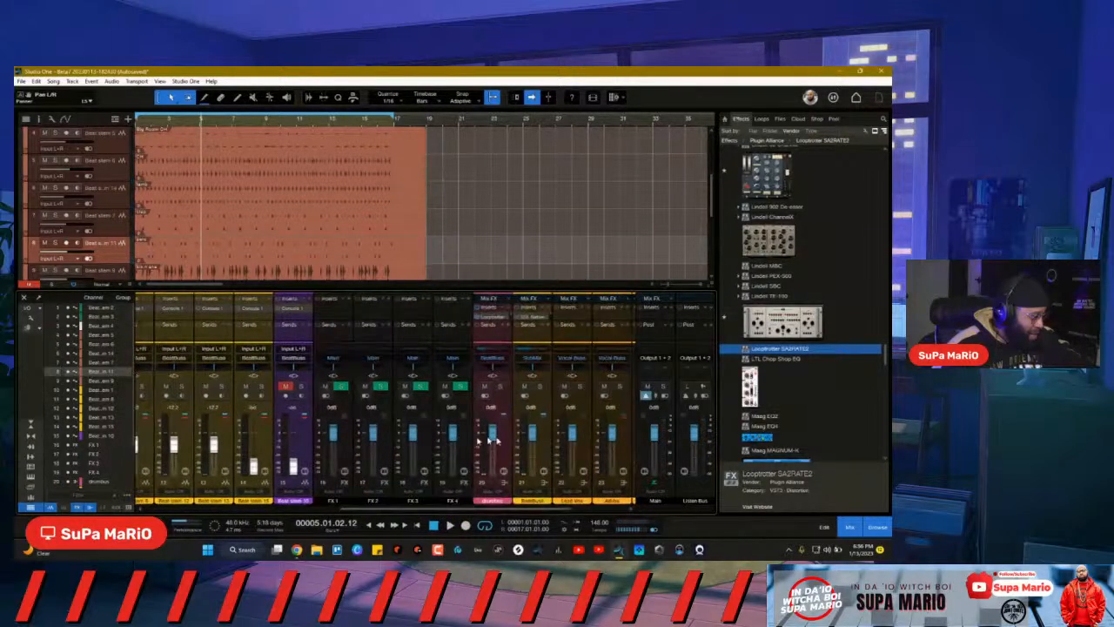
{"action": "left_click", "coordinate": [510, 442]}
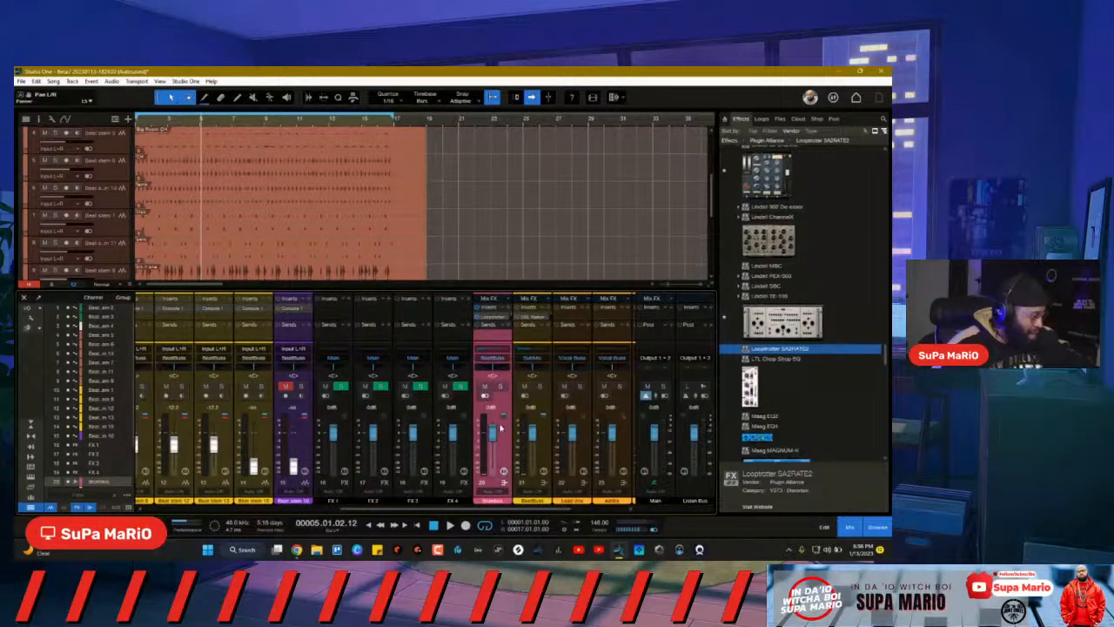
{"action": "left_click", "coordinate": [504, 471]}
{"action": "key", "text": "space"}
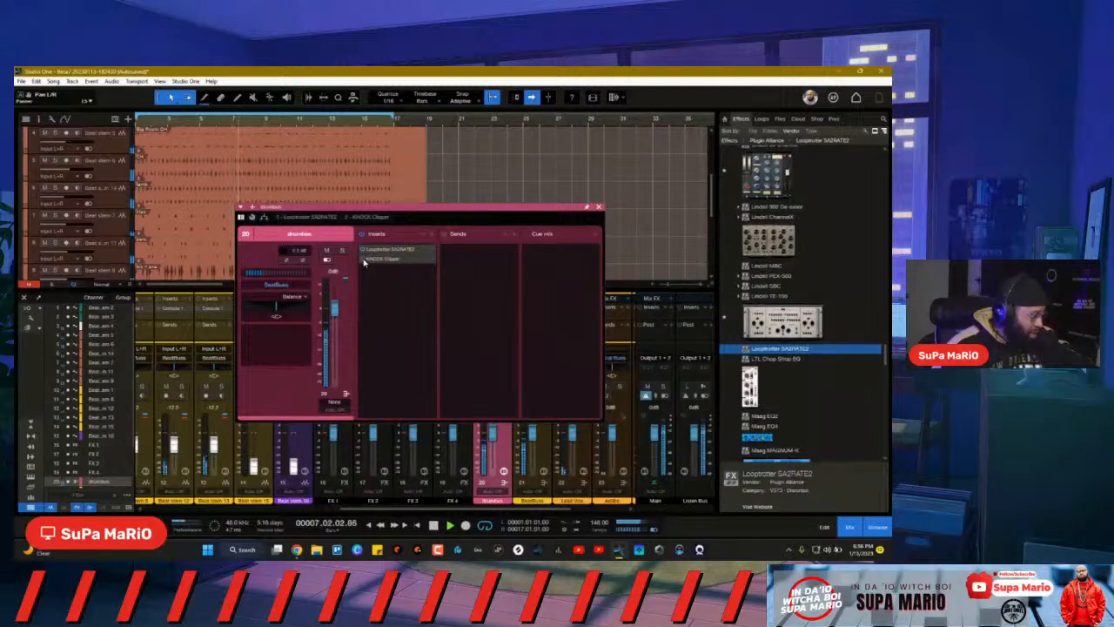
Step: Remove KNOCK Clipper from the drumbus inserts and restart playback
{"action": "left_click", "coordinate": [376, 260]}
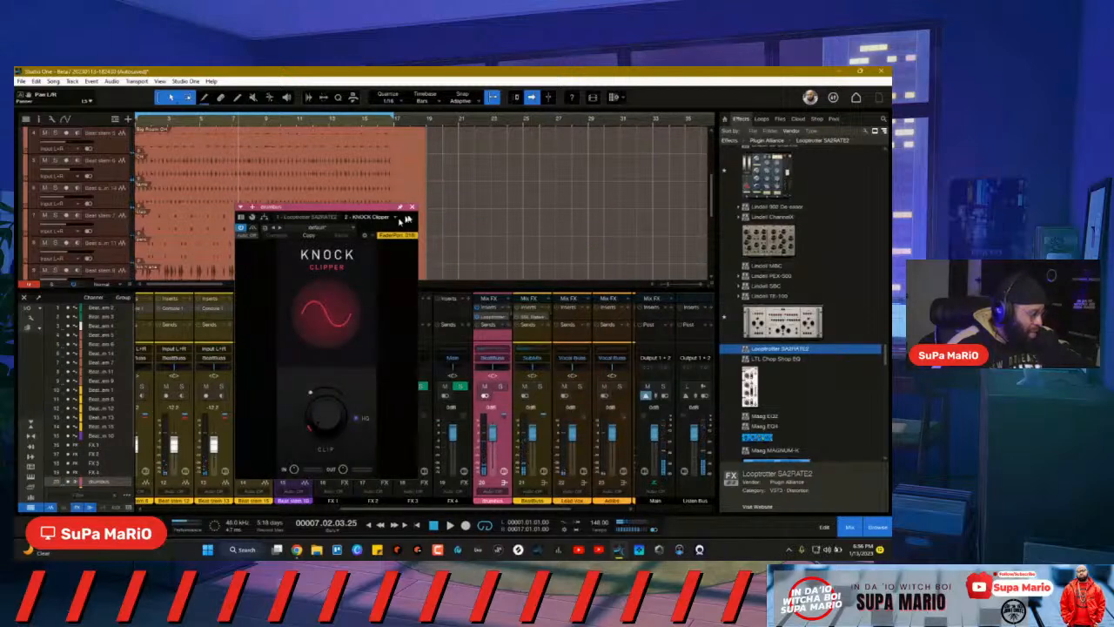
{"action": "left_click", "coordinate": [412, 208]}
{"action": "left_click", "coordinate": [503, 471]}
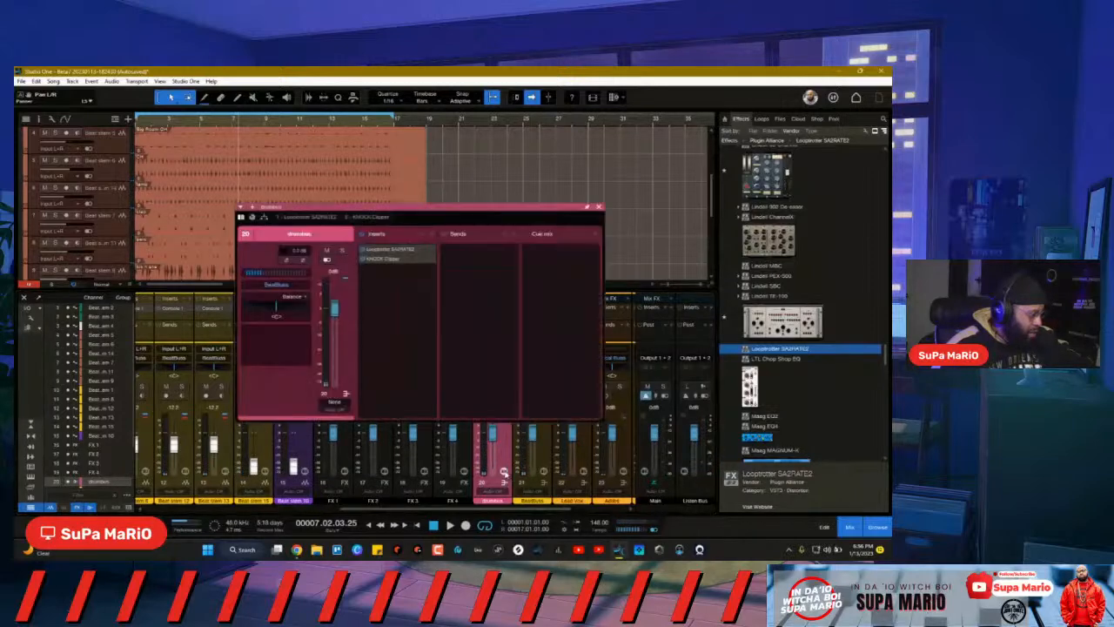
{"action": "right_click", "coordinate": [430, 261]}
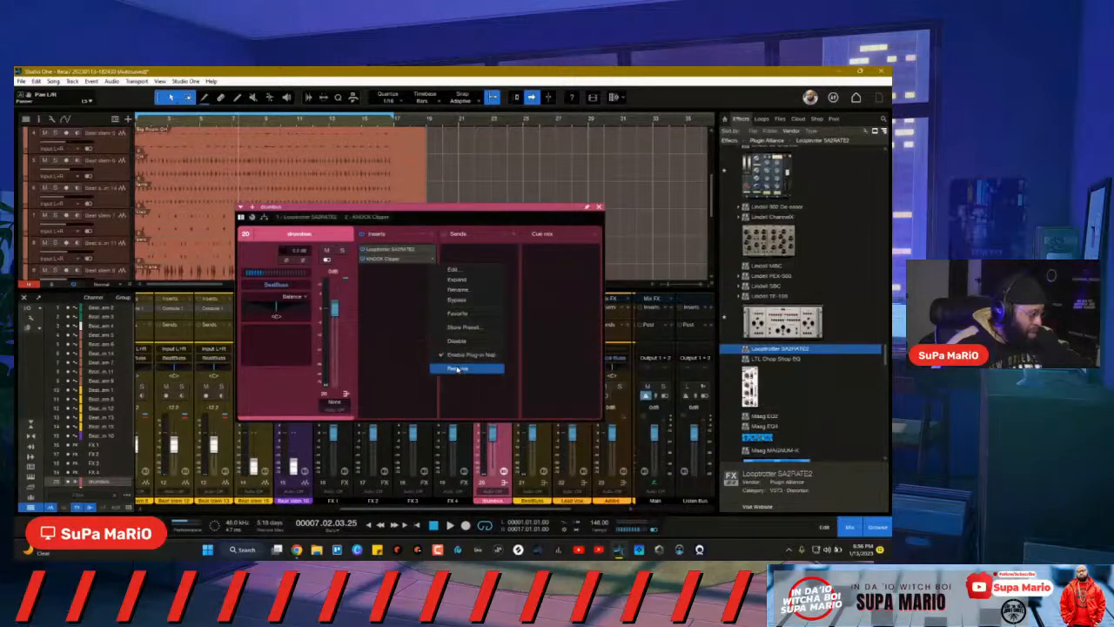
{"action": "left_click", "coordinate": [459, 369]}
{"action": "left_click", "coordinate": [599, 210]}
{"action": "key", "text": "space"}
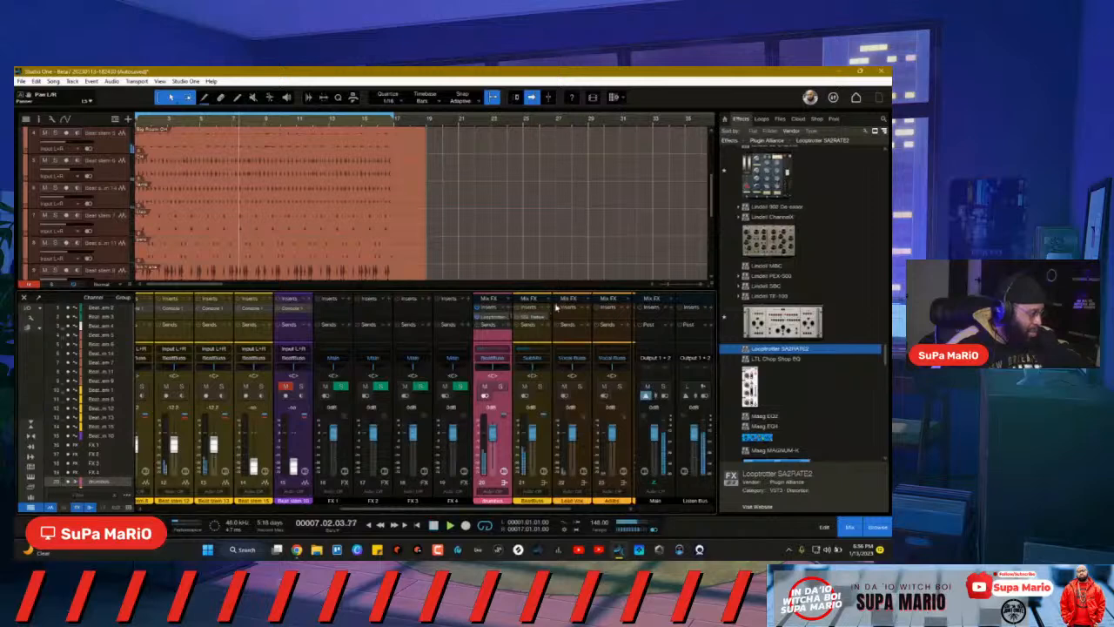
{"action": "left_click_drag", "start_coordinate": [530, 517], "coordinate": [337, 504]}
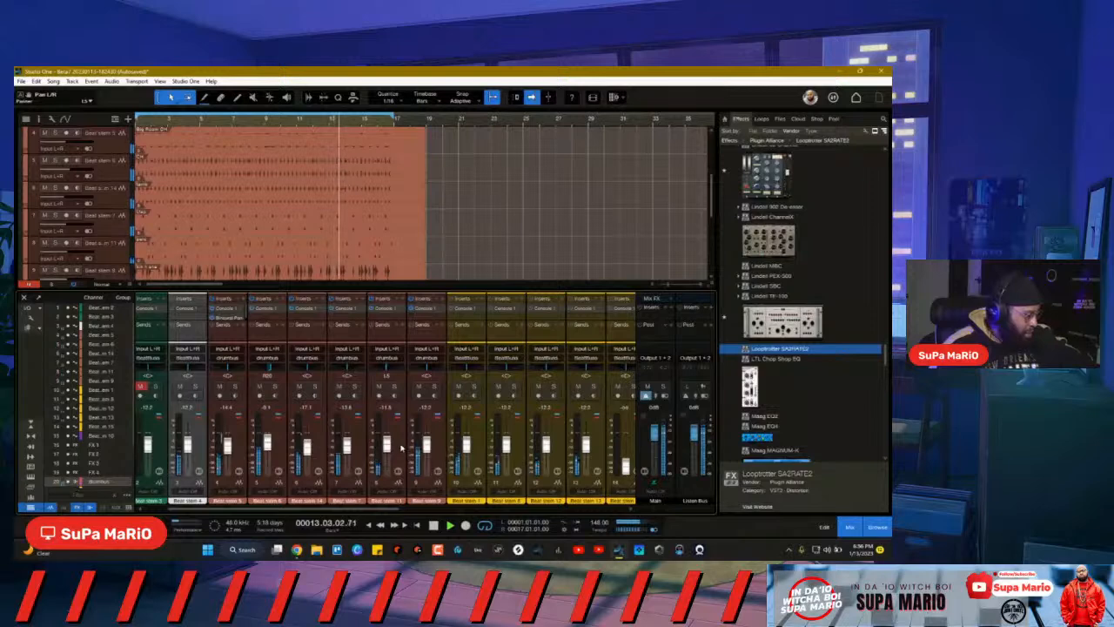
Step: Solo three Beat stem channels, starting with Beat stem 11, and return to the song start
{"action": "left_click", "coordinate": [391, 420]}
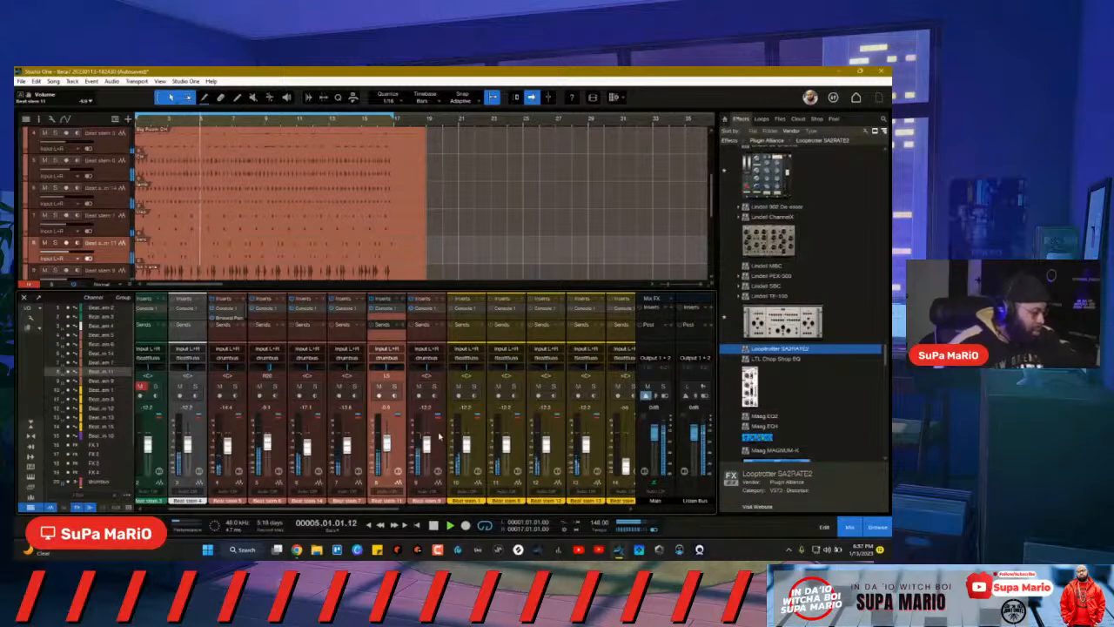
{"action": "left_click", "coordinate": [435, 396]}
{"action": "left_click", "coordinate": [434, 388]}
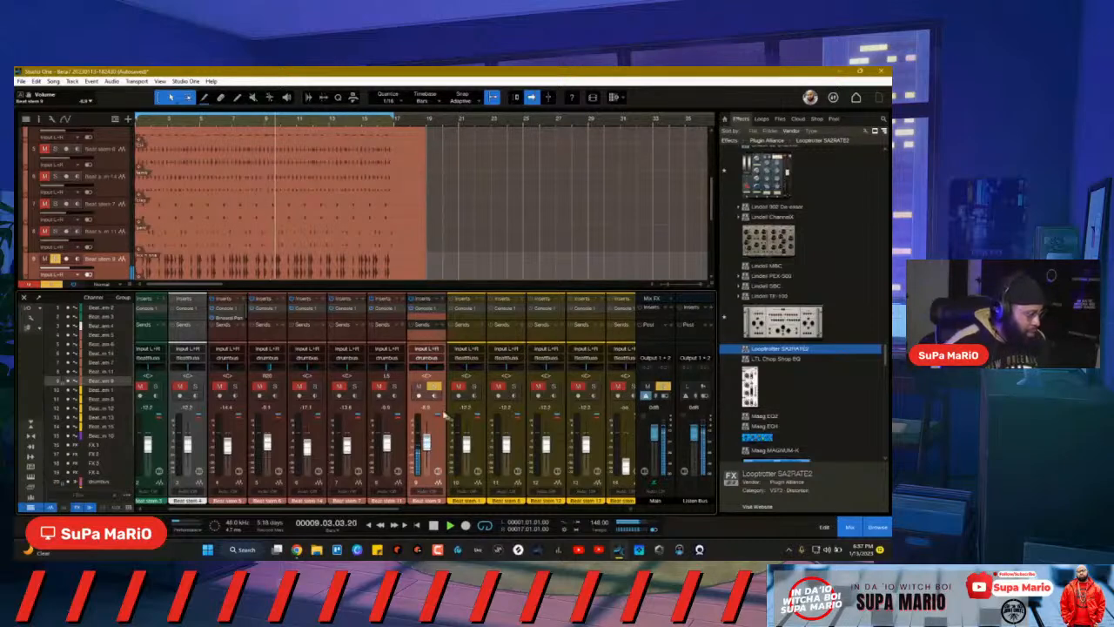
{"action": "left_click", "coordinate": [394, 386]}
{"action": "left_click", "coordinate": [354, 386]}
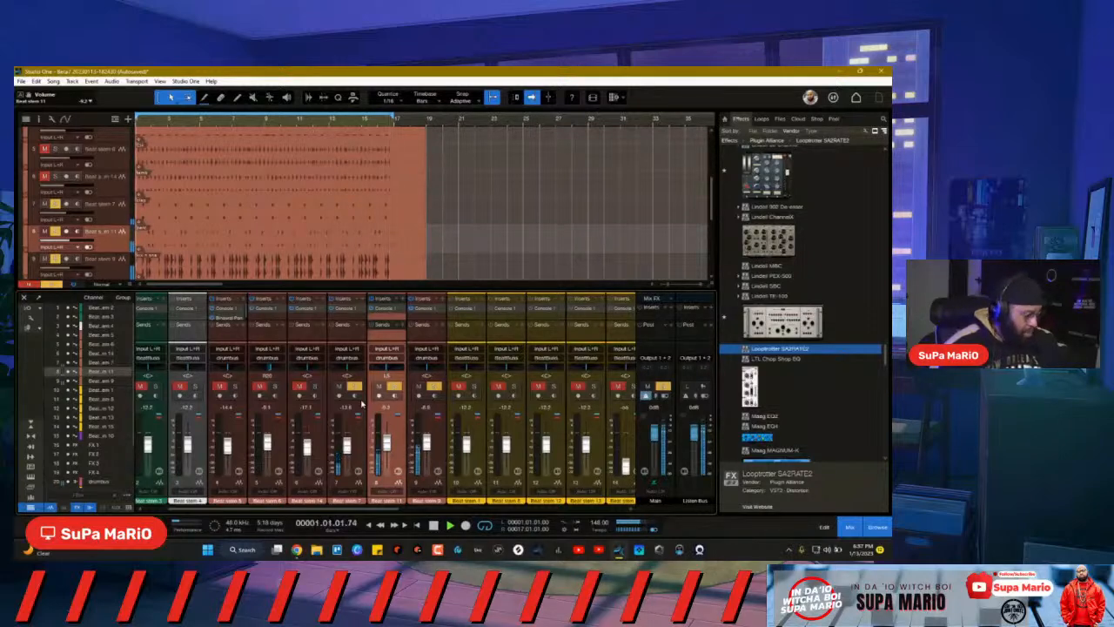
{"action": "key", "text": "Down"}
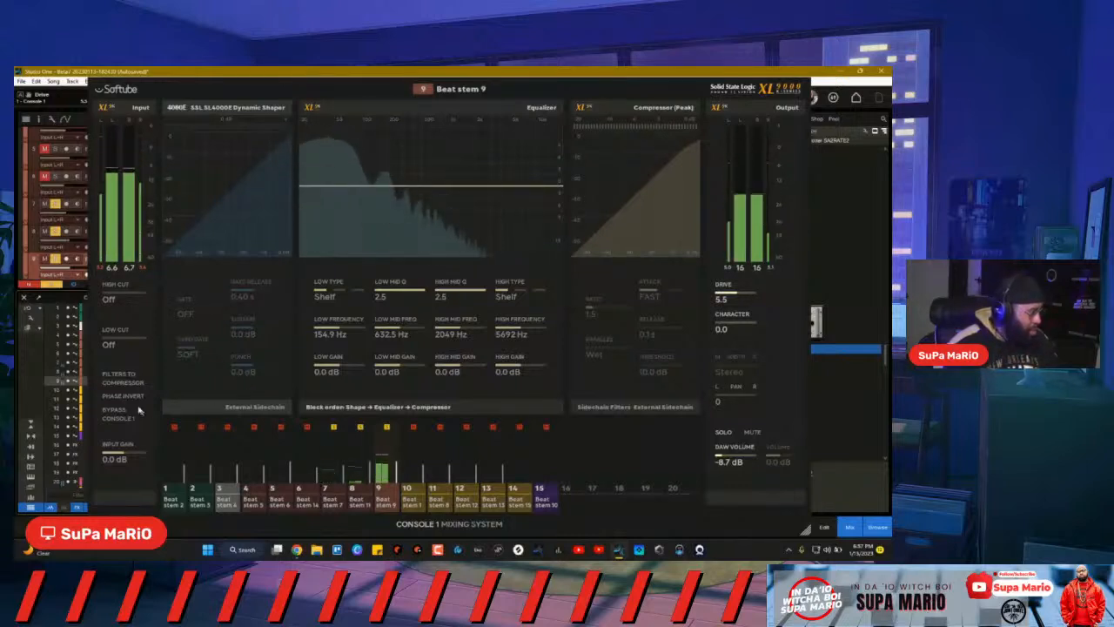
Step: Switch on Beat stem 9's Dynamic Shaper in Console 1, then hide the Console 1 OSD window
{"action": "left_click", "coordinate": [209, 211]}
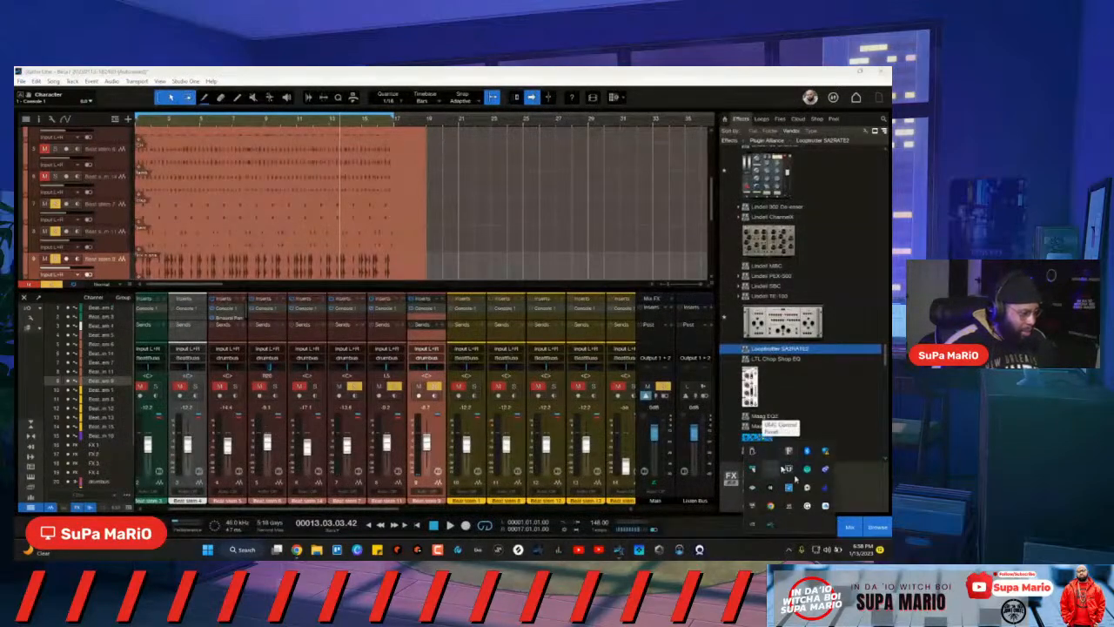
{"action": "right_click", "coordinate": [807, 470]}
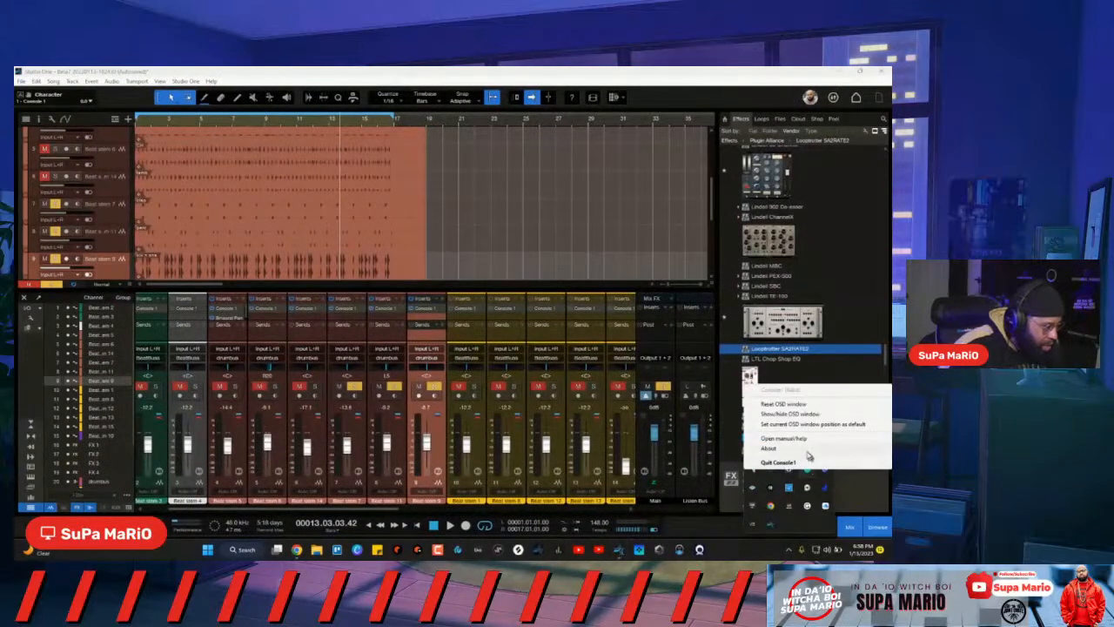
{"action": "left_click", "coordinate": [793, 409]}
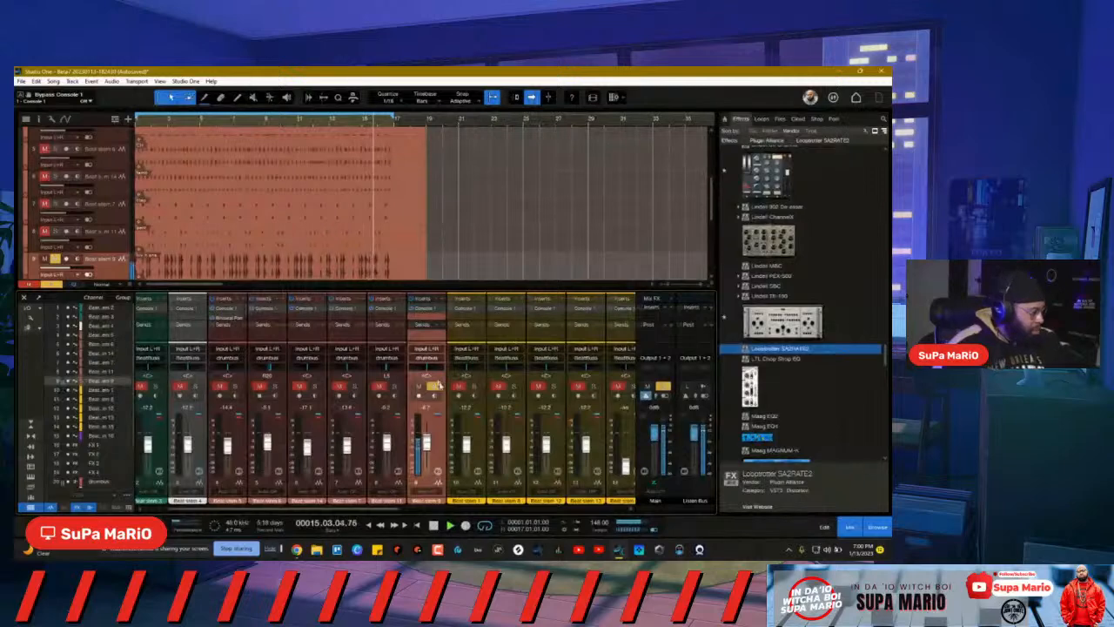
Step: Unsolo channel 9 and solo the drumbus
{"action": "left_click", "coordinate": [434, 385]}
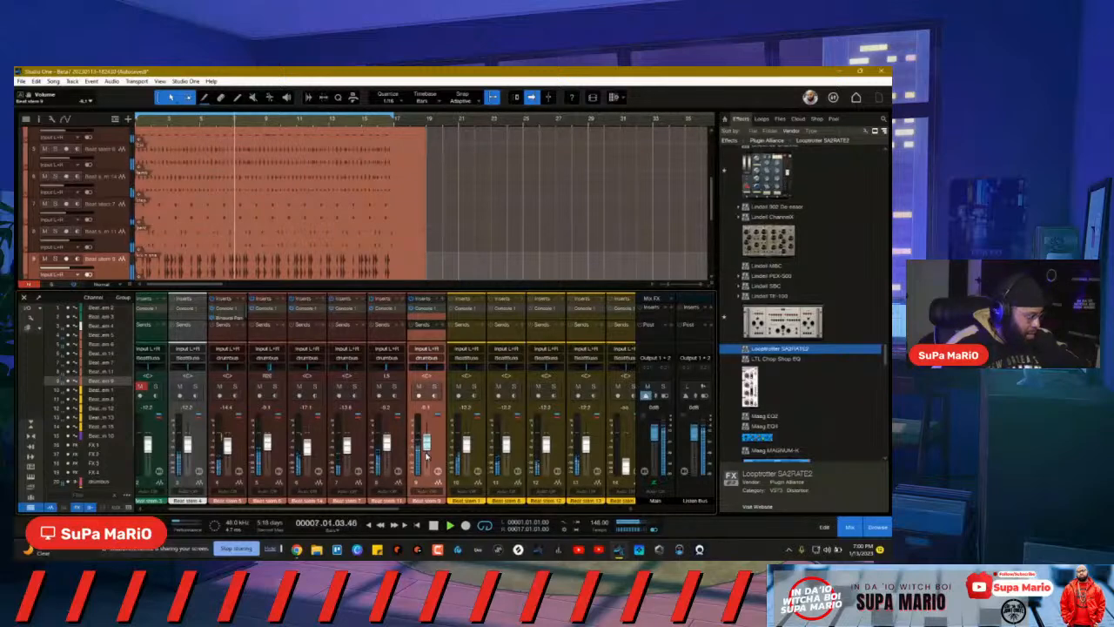
{"action": "scroll", "coordinate": [426, 457], "scroll_direction": "right", "scroll_amount": 5}
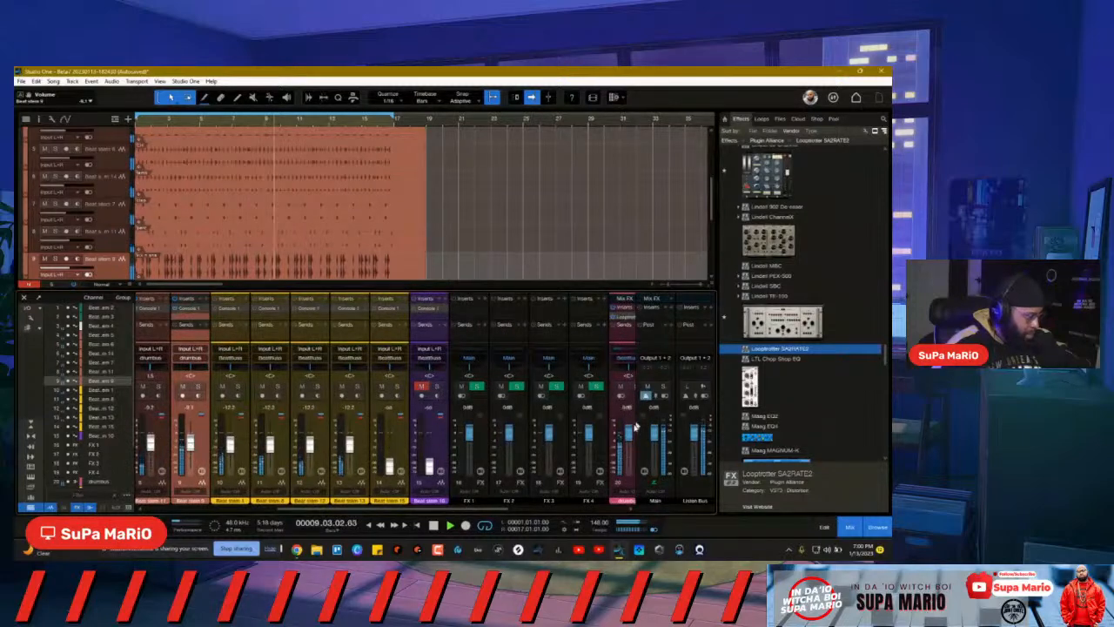
{"action": "scroll", "coordinate": [622, 405], "scroll_direction": "right", "scroll_amount": 2}
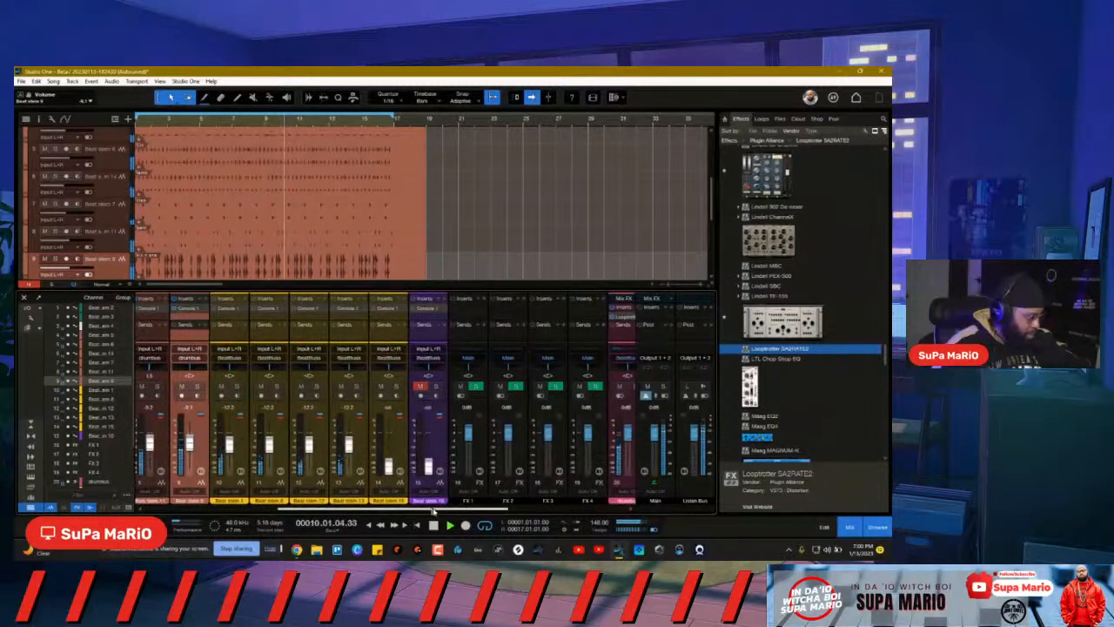
{"action": "left_click", "coordinate": [614, 386]}
Step: Select mixer channels 4 through 6
{"action": "left_click_drag", "start_coordinate": [389, 509], "coordinate": [271, 508]}
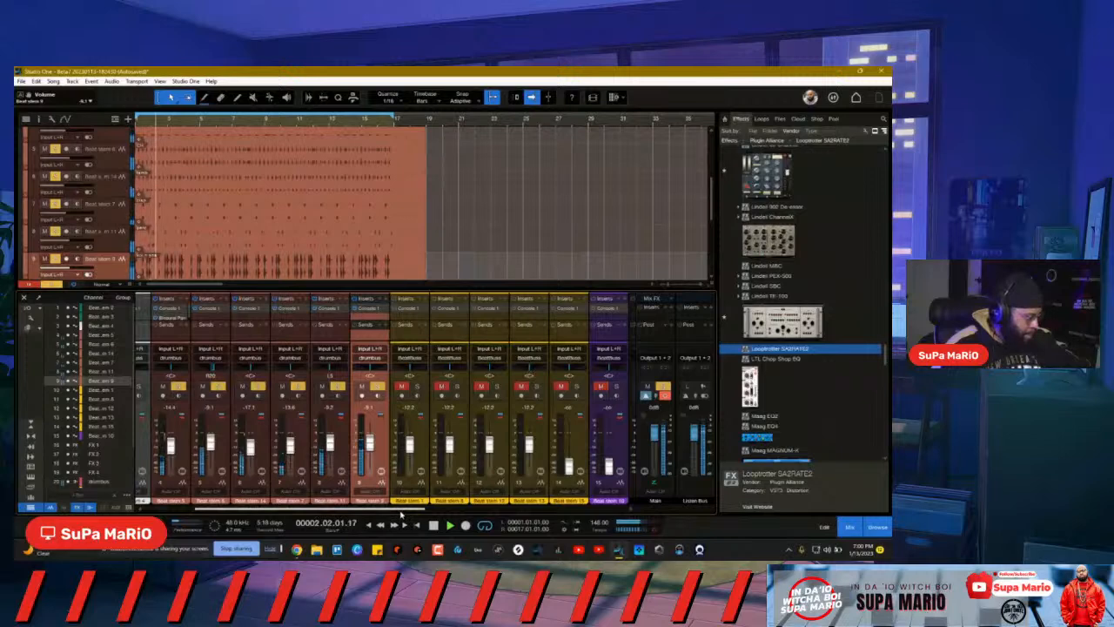
{"action": "left_click_drag", "start_coordinate": [401, 516], "coordinate": [391, 519]}
{"action": "left_click", "coordinate": [277, 463]}
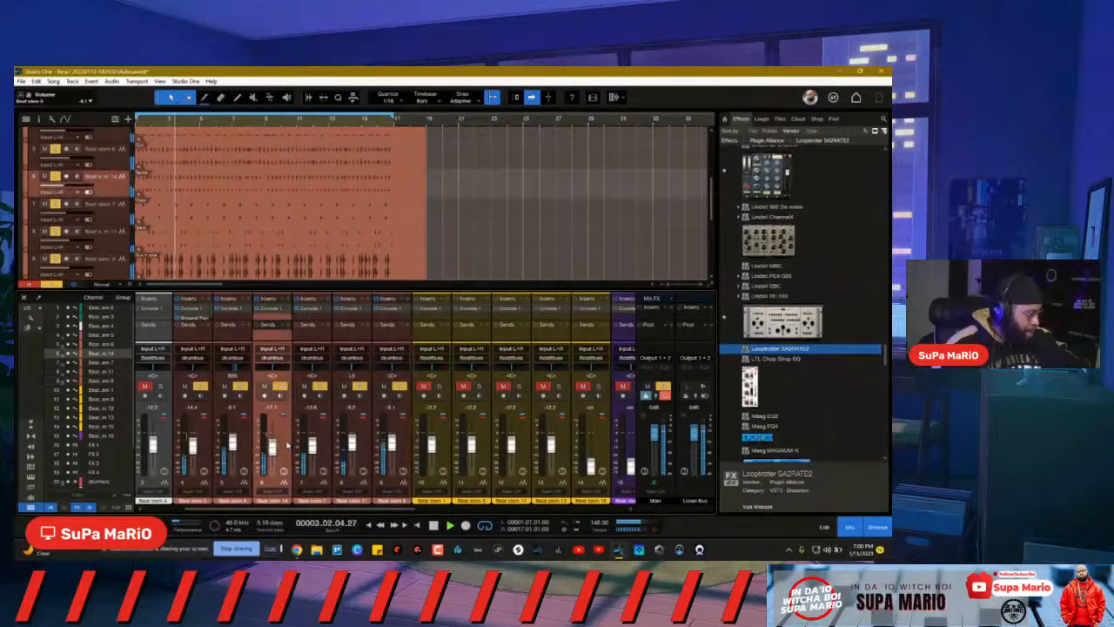
{"action": "left_click", "coordinate": [210, 443], "text": "shift"}
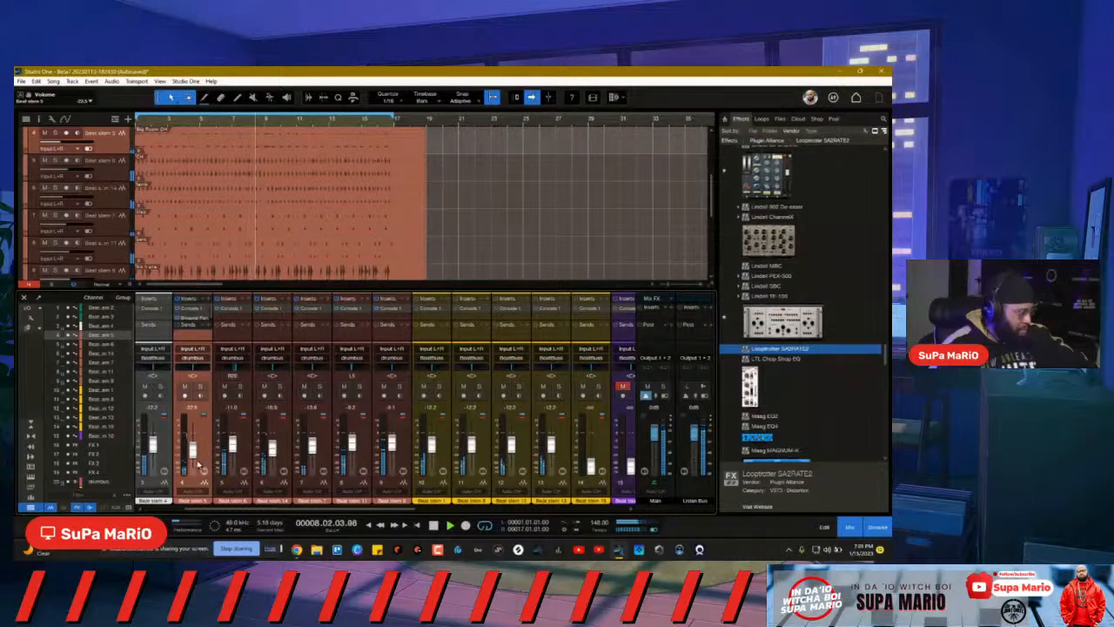
Step: Nudge the channel 4 and Beat stem 5 faders up, channel 4 to about -21.8 dB
{"action": "left_click_drag", "start_coordinate": [193, 450], "coordinate": [193, 449]}
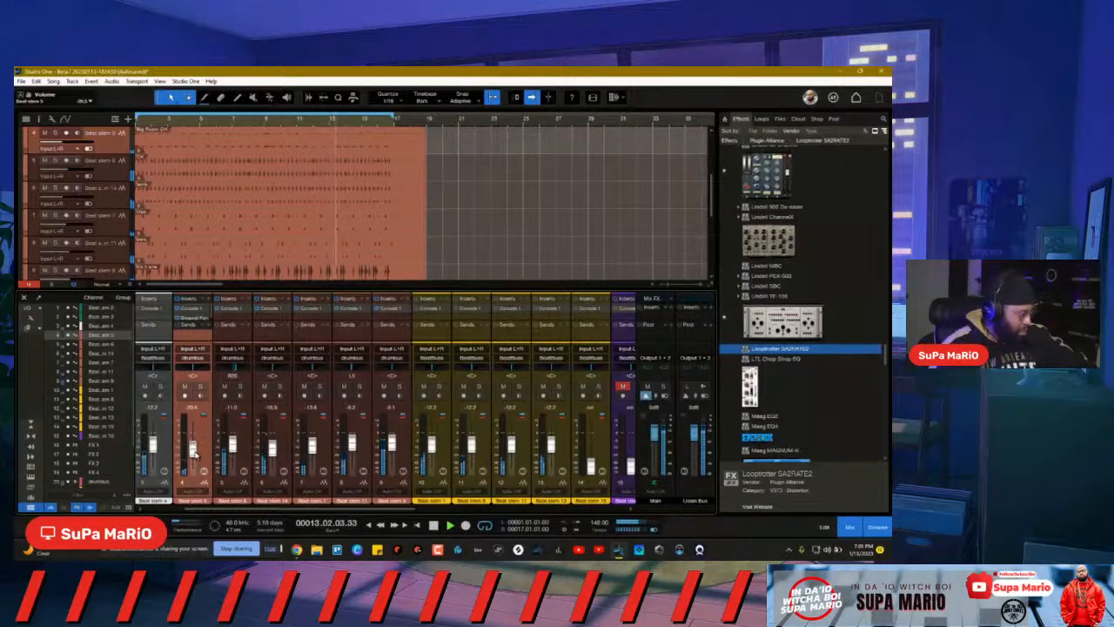
{"action": "left_click_drag", "start_coordinate": [195, 453], "coordinate": [194, 450]}
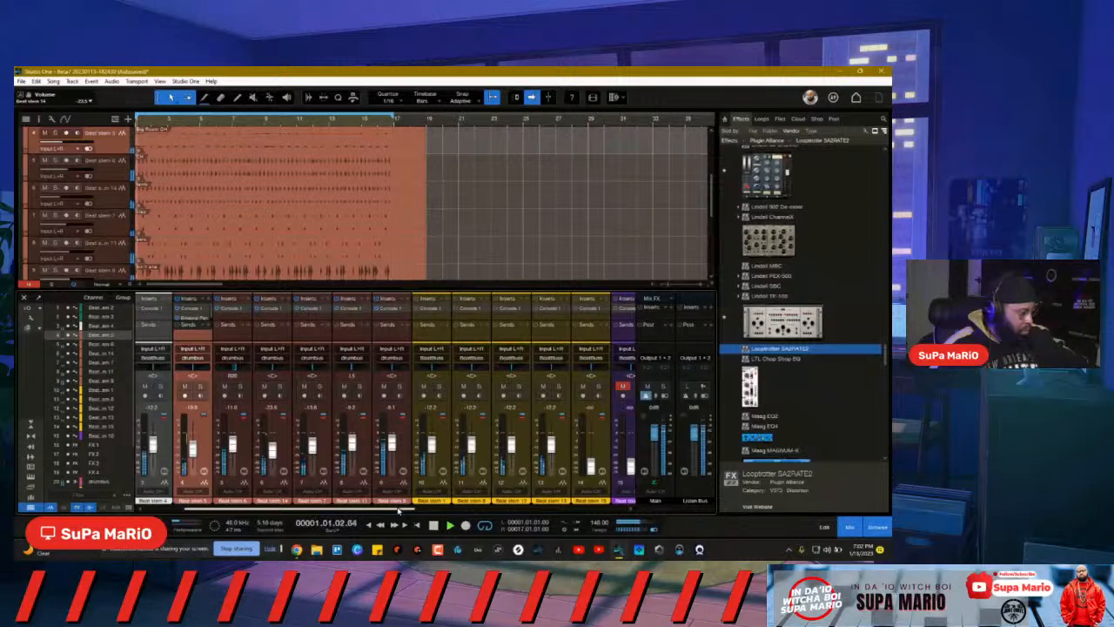
{"action": "left_click_drag", "start_coordinate": [399, 509], "coordinate": [488, 493]}
Step: Solo the drumbus and browse its insert plug-in list without adding anything
{"action": "left_click", "coordinate": [615, 386]}
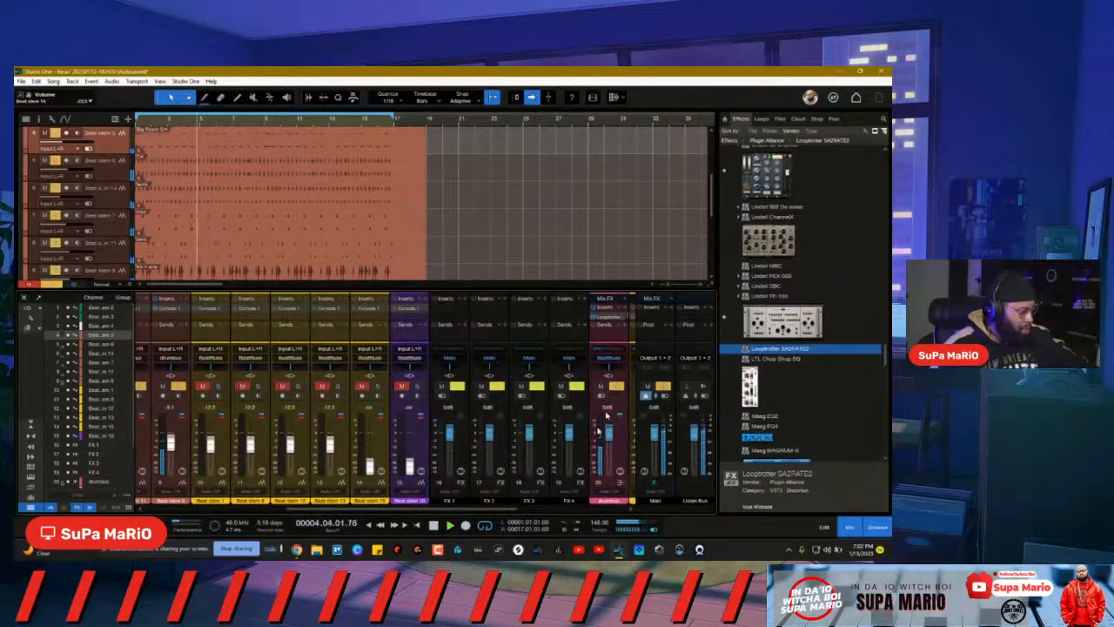
{"action": "left_click", "coordinate": [625, 308]}
{"action": "left_click", "coordinate": [576, 520]}
Step: Insert Fat Channel XT on the drumbus after Looptrotter SA2RATE2, found by searching 'fat'
{"action": "left_click_drag", "start_coordinate": [459, 511], "coordinate": [529, 513]}
{"action": "left_click", "coordinate": [461, 471]}
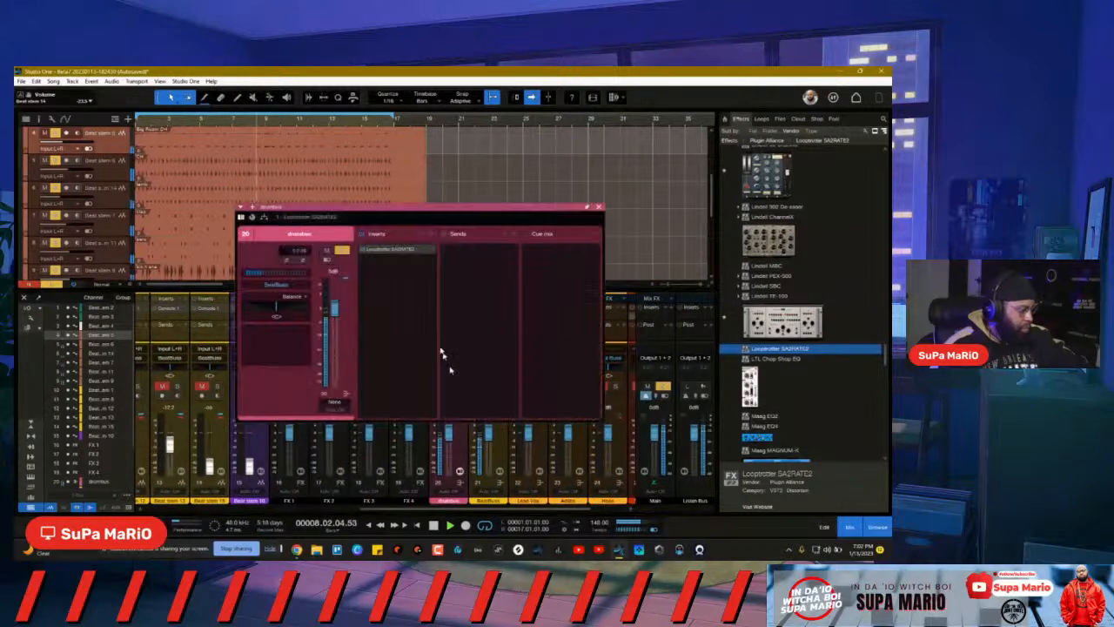
{"action": "left_click", "coordinate": [432, 237]}
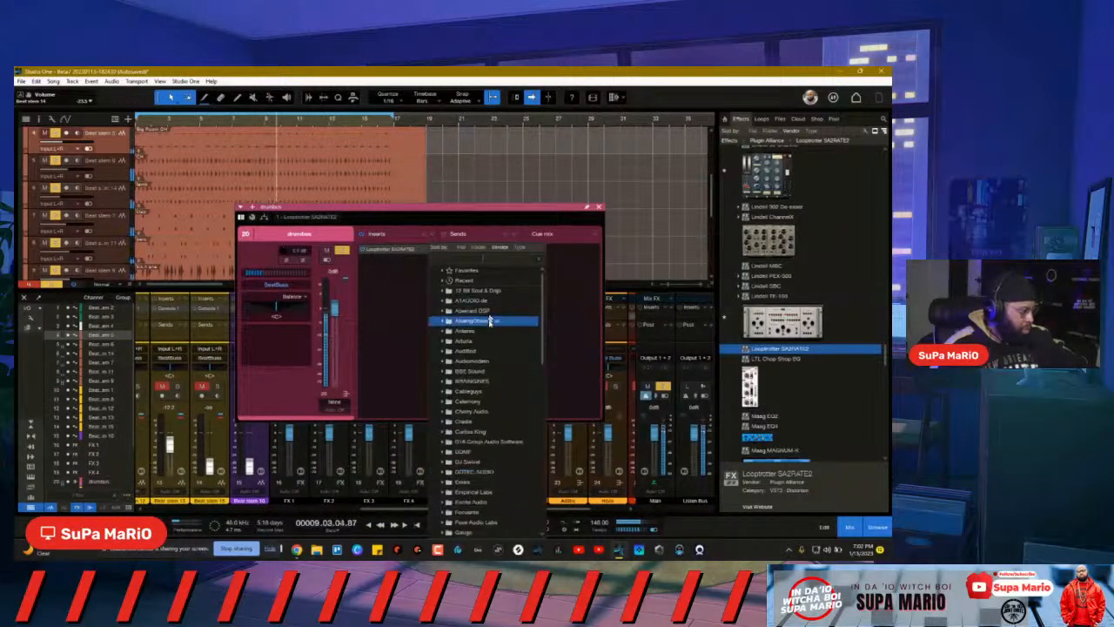
{"action": "scroll", "coordinate": [497, 435], "scroll_direction": "down", "scroll_amount": 8}
{"action": "scroll", "coordinate": [513, 444], "scroll_direction": "down", "scroll_amount": 5}
{"action": "left_click_drag", "start_coordinate": [551, 460], "coordinate": [521, 315]}
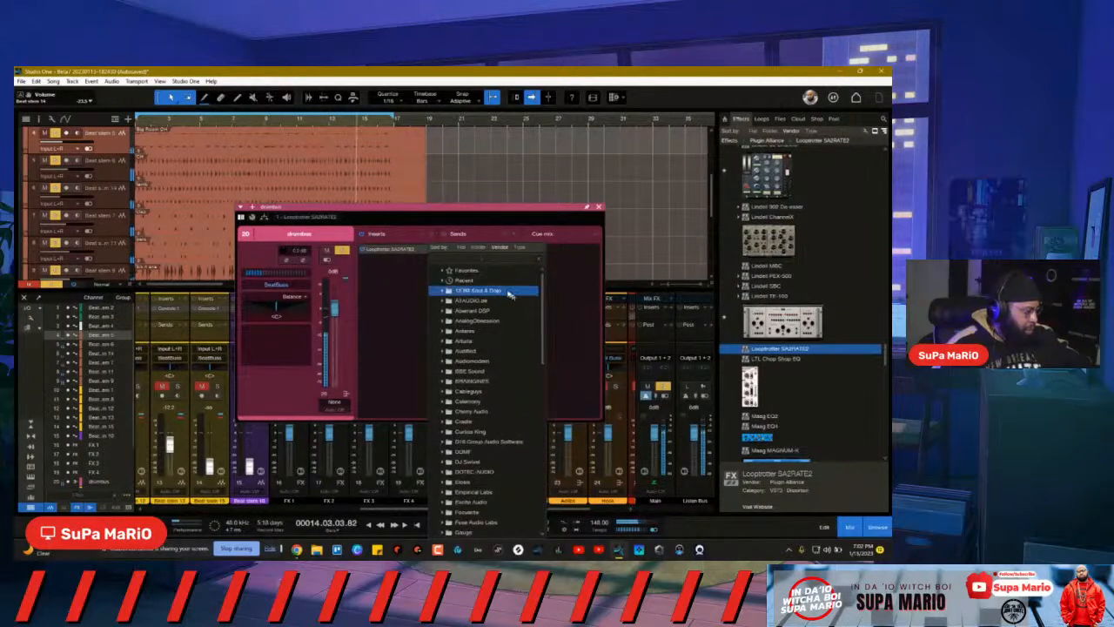
{"action": "left_click", "coordinate": [488, 260]}
{"action": "type", "text": "fat"}
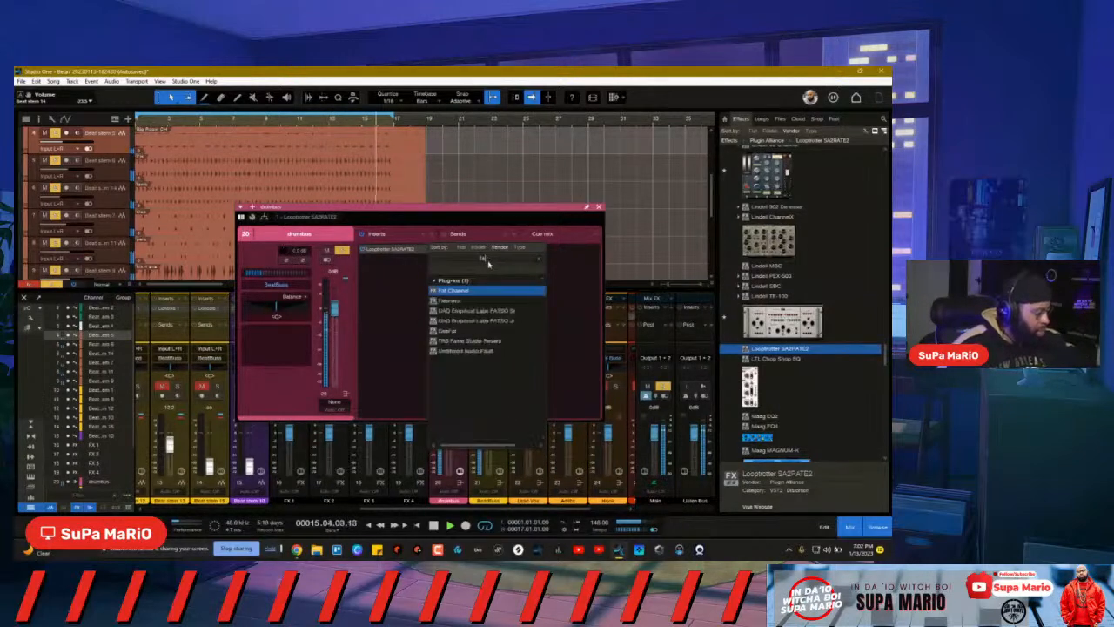
{"action": "double_click", "coordinate": [453, 291]}
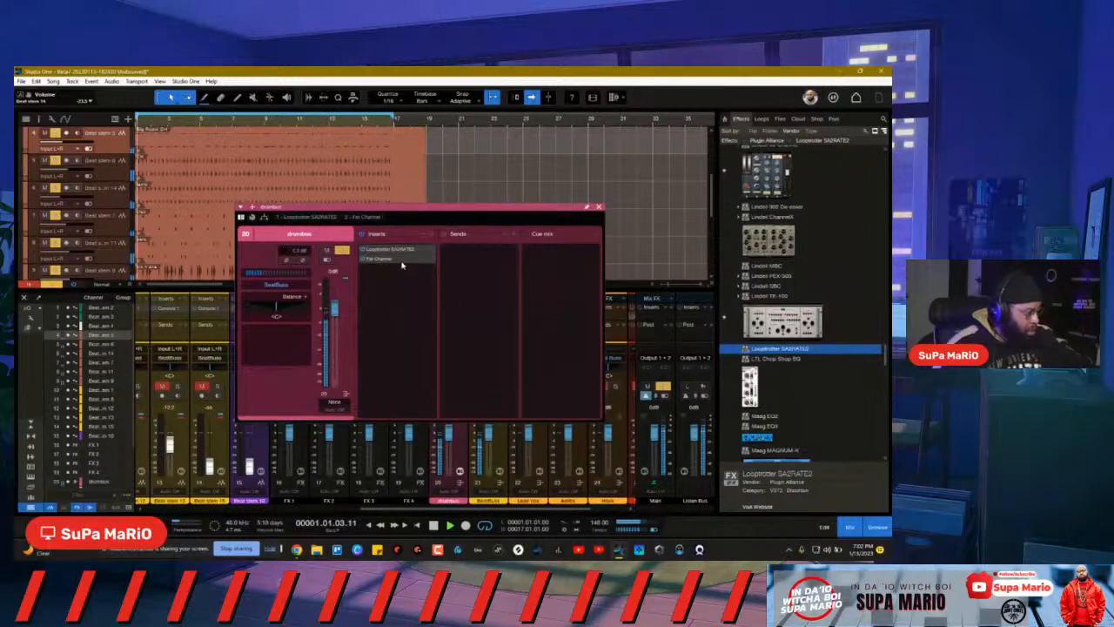
Step: Switch on the Brit Comp compressor with its key filter raised to about 246 Hz, then close the plugin
{"action": "left_click", "coordinate": [452, 250]}
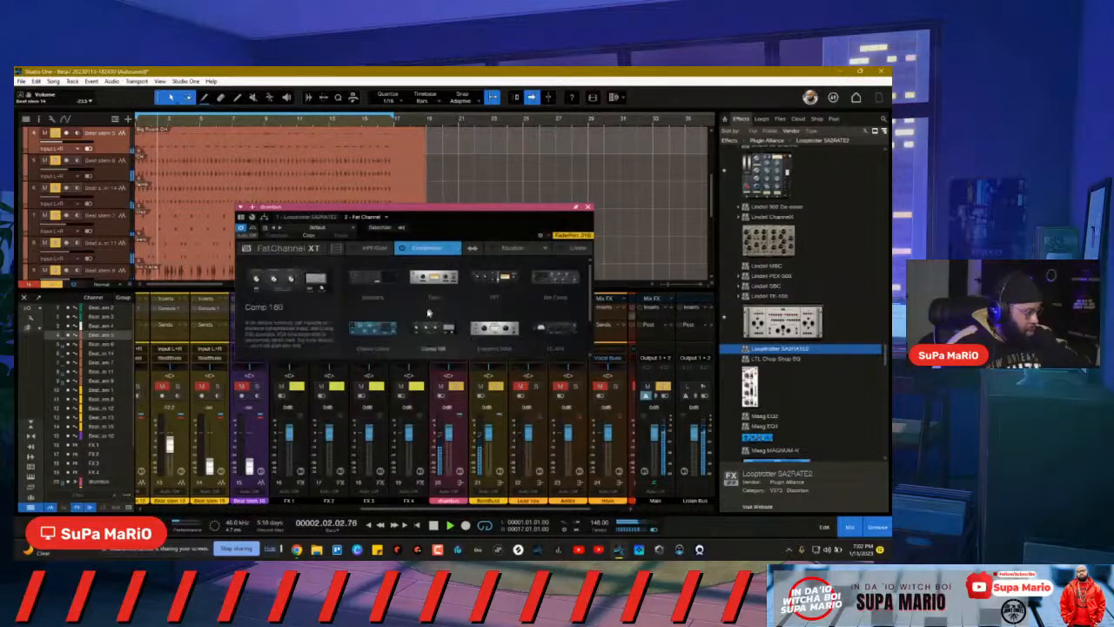
{"action": "left_click", "coordinate": [558, 279]}
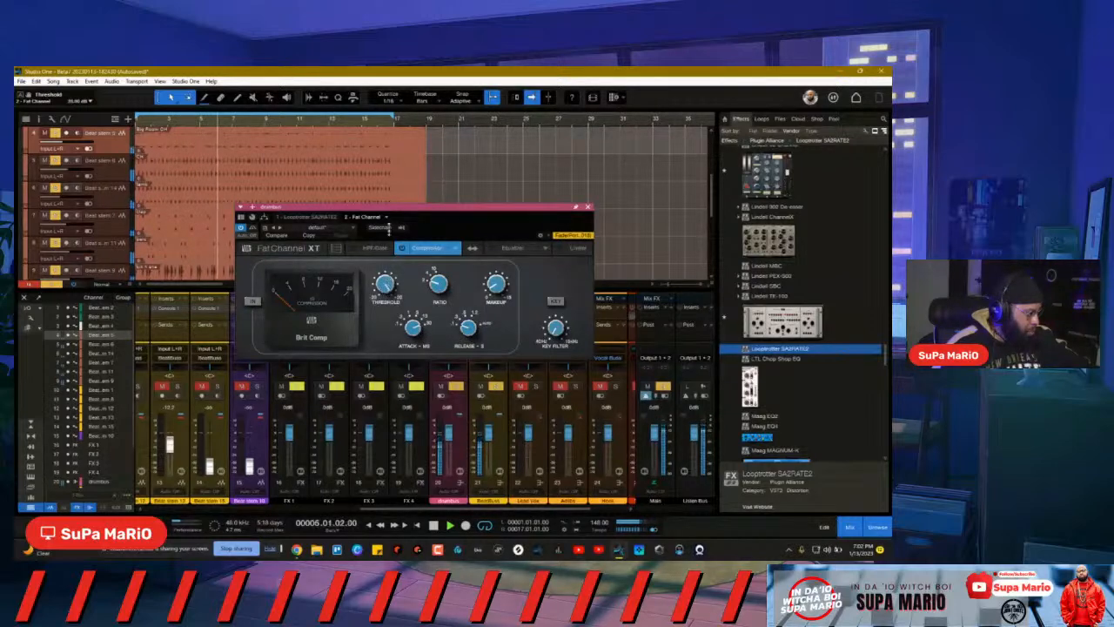
{"action": "left_click", "coordinate": [252, 301]}
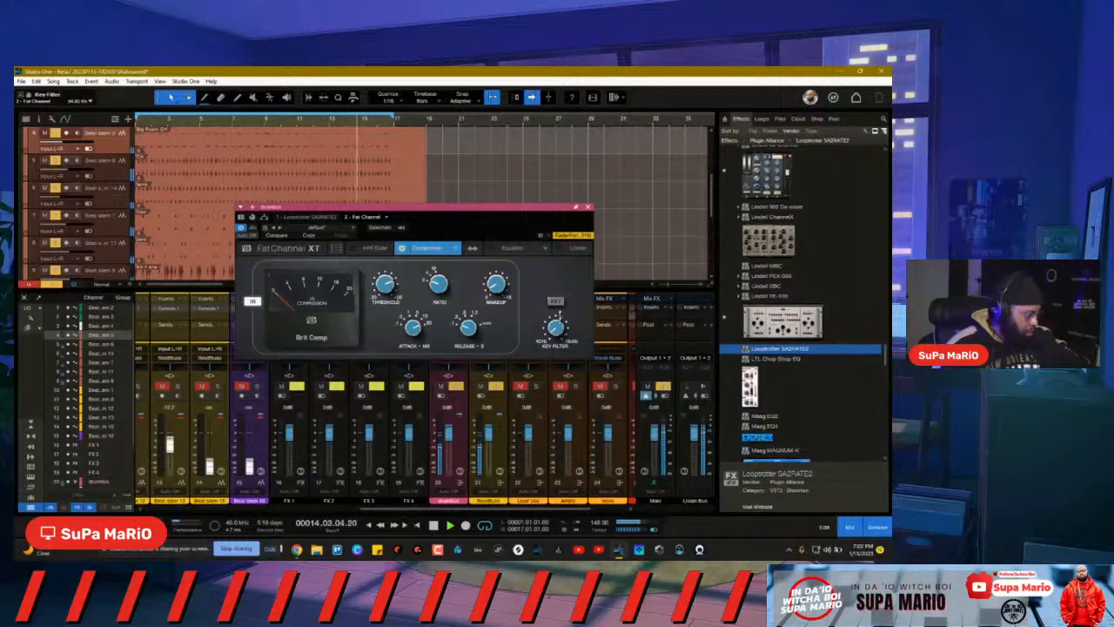
{"action": "left_click", "coordinate": [555, 301]}
{"action": "left_click_drag", "start_coordinate": [560, 346], "coordinate": [556, 323]}
{"action": "left_click", "coordinate": [555, 301]}
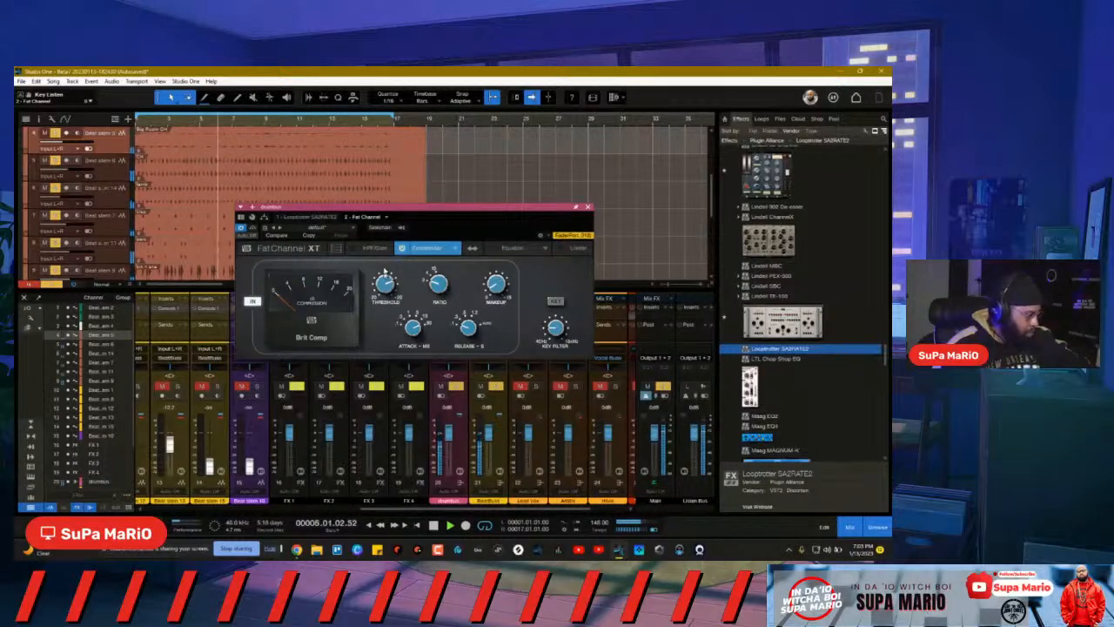
{"action": "left_click", "coordinate": [589, 207]}
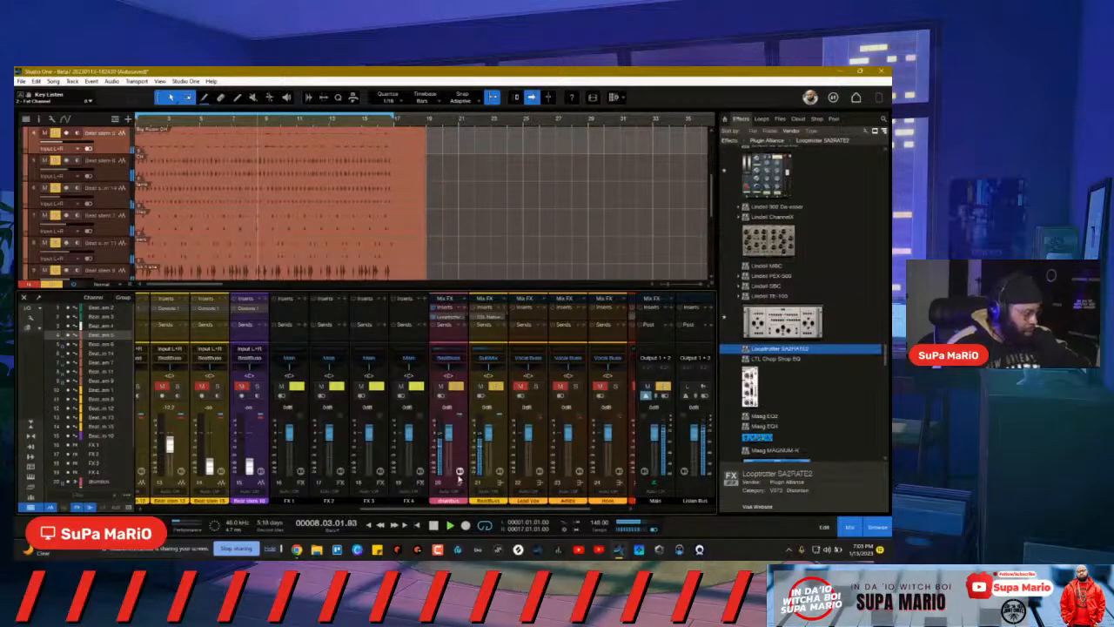
Step: Close the drumbus channel editor, clear the drumbus solo, and scroll the mixer left
{"action": "left_click", "coordinate": [459, 473]}
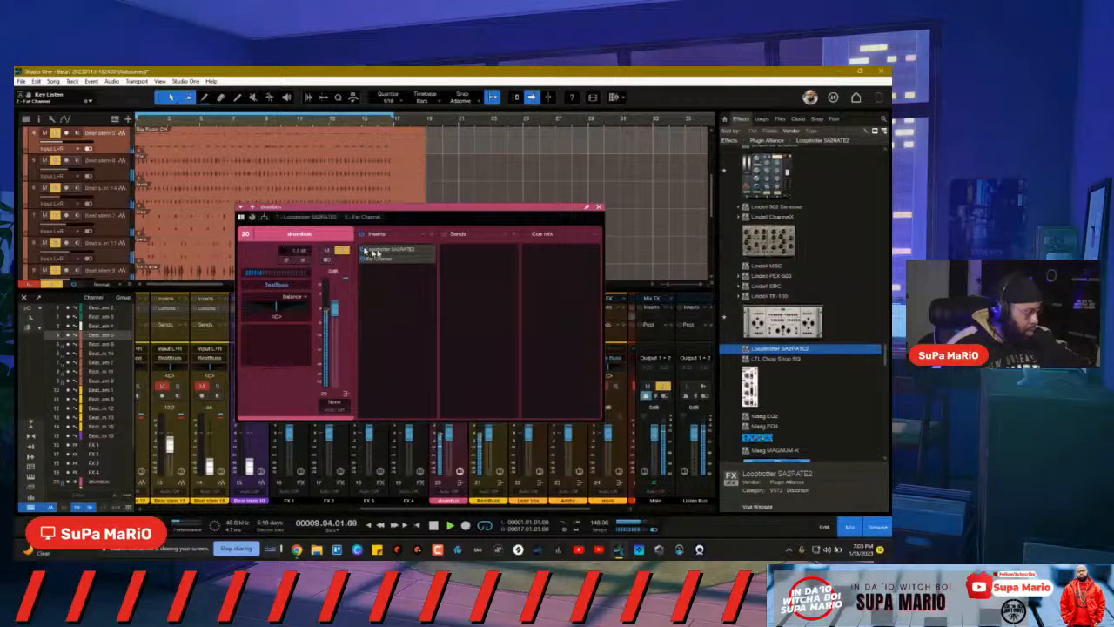
{"action": "left_click", "coordinate": [598, 209]}
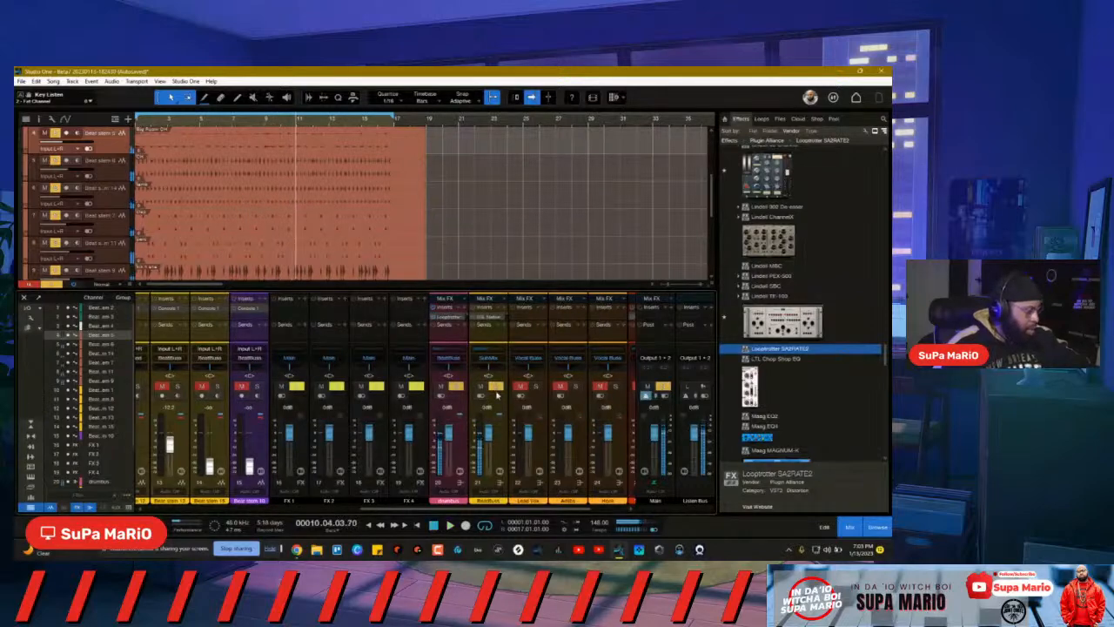
{"action": "left_click", "coordinate": [454, 387]}
{"action": "left_click_drag", "start_coordinate": [428, 507], "coordinate": [265, 524]}
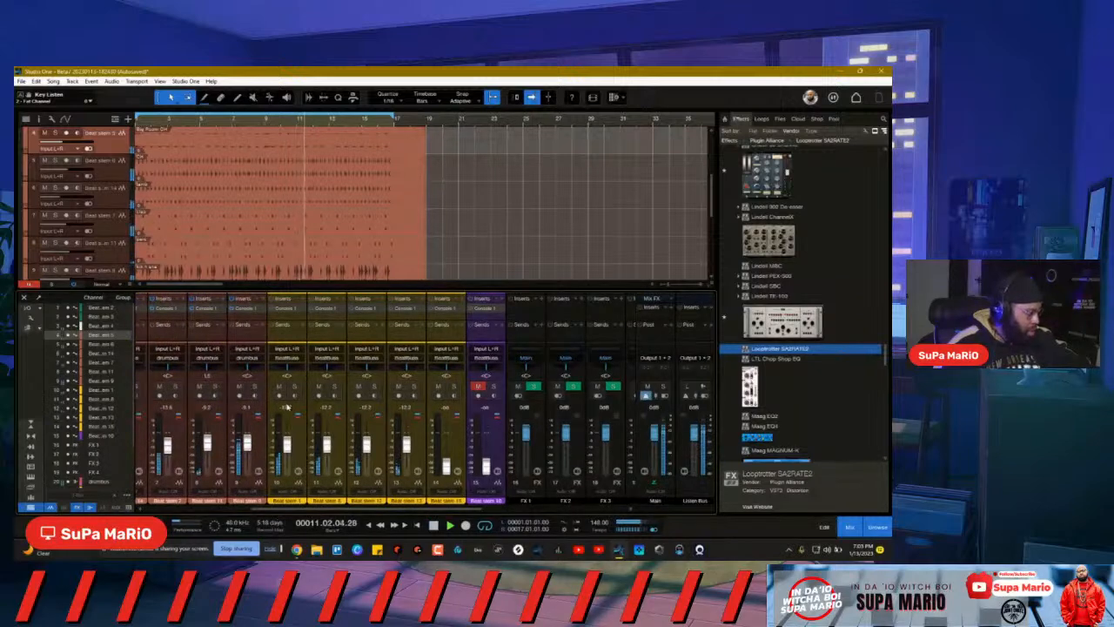
Step: Audition channels 4–7 with solo and mute, leaving channels 4 and 7 muted, then select channel 5
{"action": "left_click", "coordinate": [295, 388]}
{"action": "left_click", "coordinate": [295, 388]}
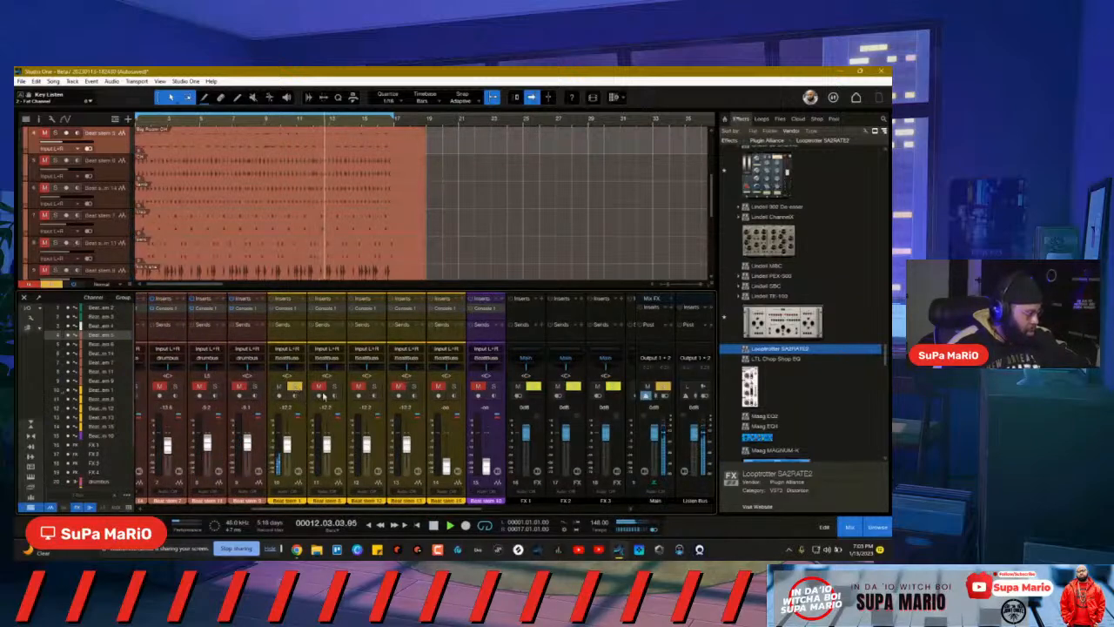
{"action": "left_click", "coordinate": [279, 387]}
{"action": "left_click", "coordinate": [320, 387]}
{"action": "left_click", "coordinate": [319, 386]}
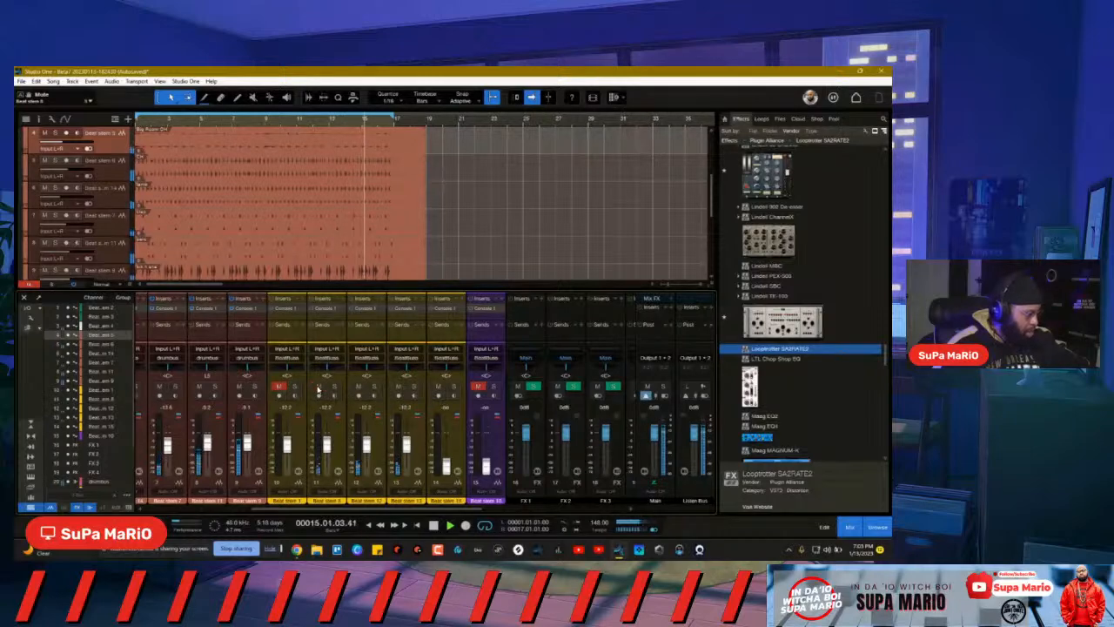
{"action": "left_click", "coordinate": [359, 386]}
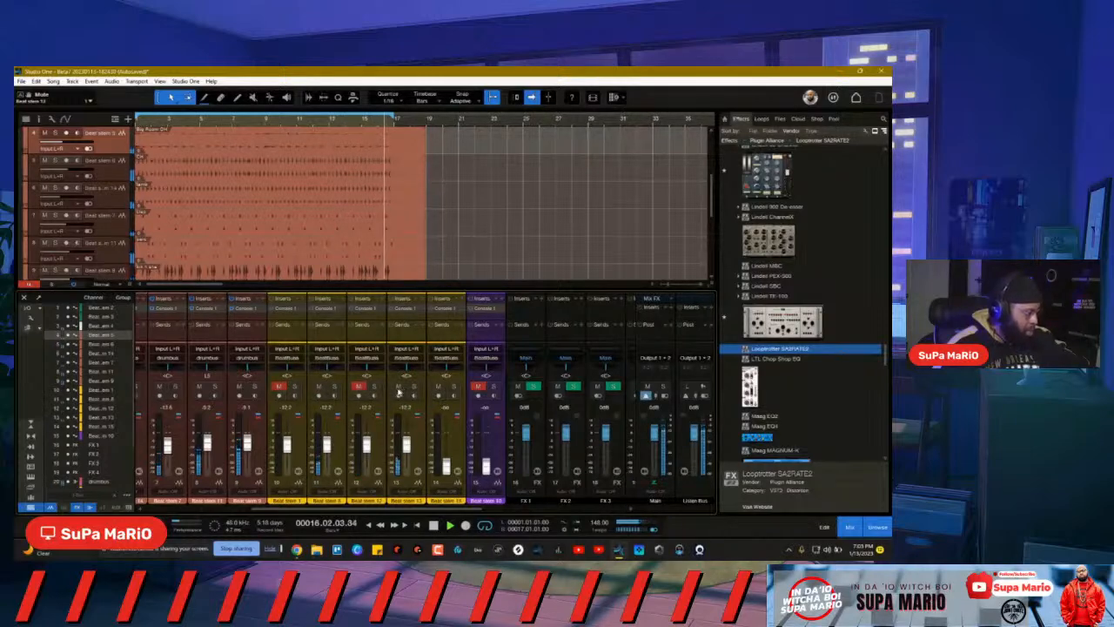
{"action": "left_click", "coordinate": [399, 386]}
{"action": "left_click", "coordinate": [358, 386]}
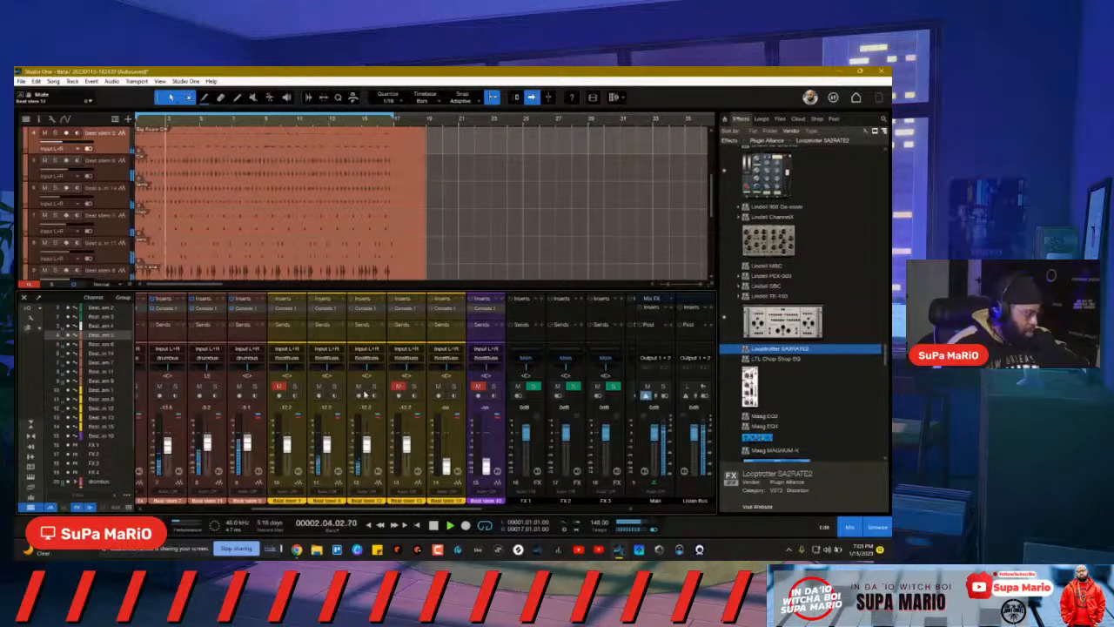
{"action": "left_click", "coordinate": [334, 451]}
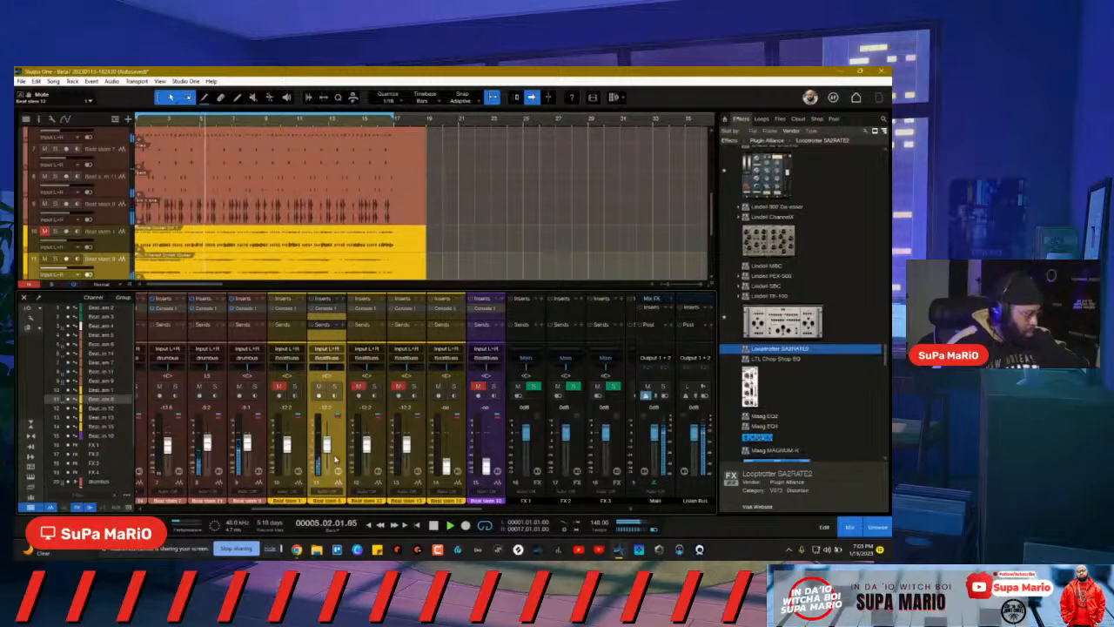
Step: Nudge channel 11's fader up slightly, step the selection back to channel 11, and solo it
{"action": "left_click_drag", "start_coordinate": [326, 445], "coordinate": [328, 438]}
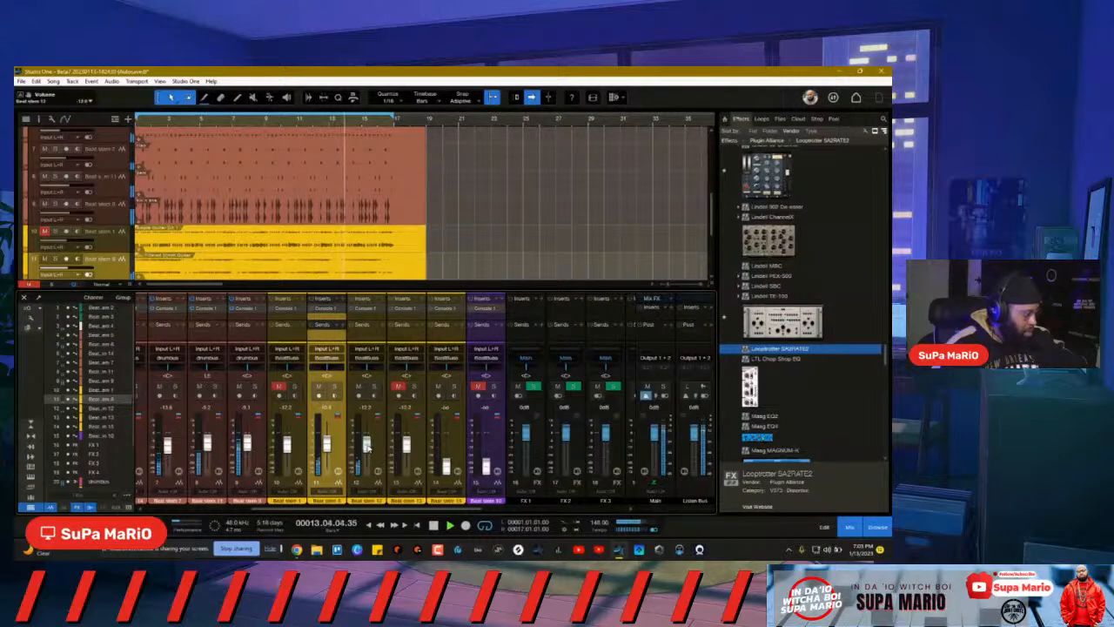
{"action": "left_click", "coordinate": [367, 446]}
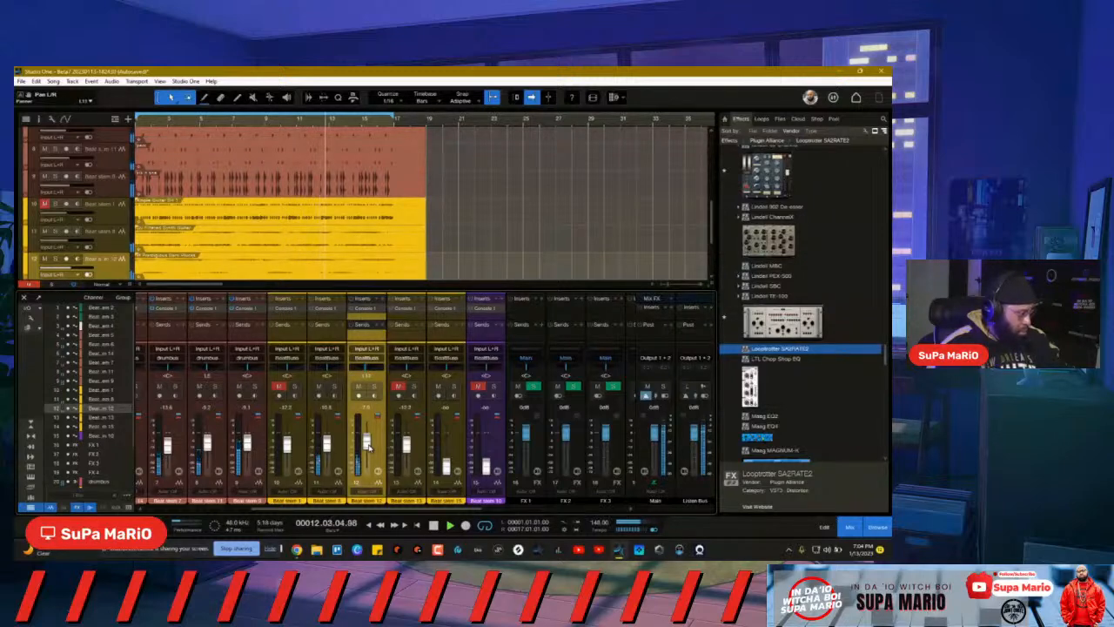
{"action": "key", "text": "Left"}
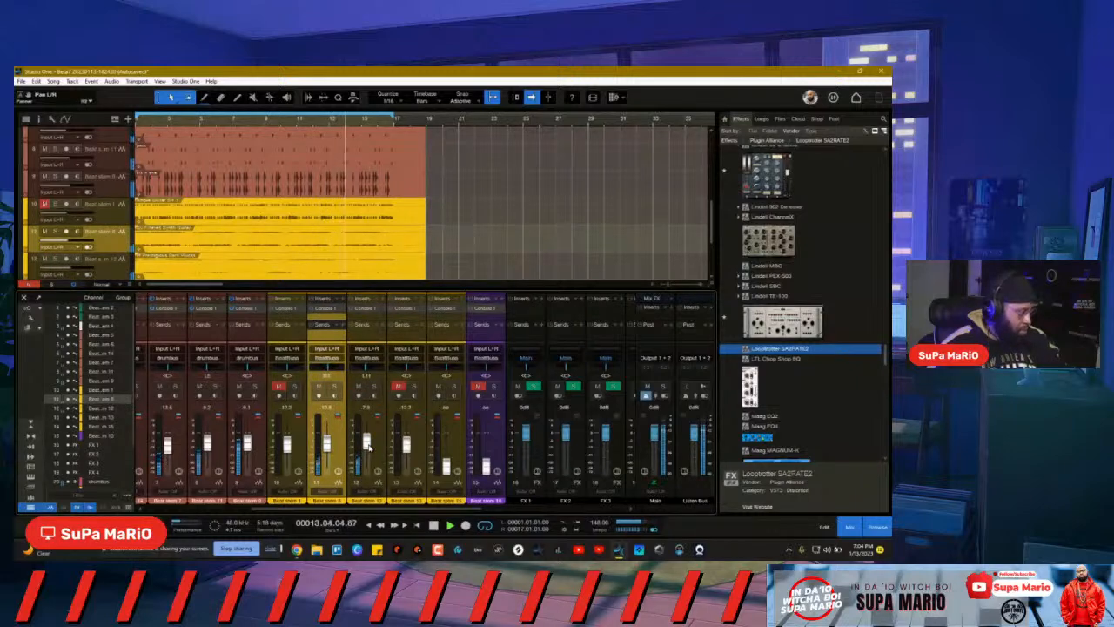
{"action": "key", "text": "Right"}
{"action": "key", "text": "Left"}
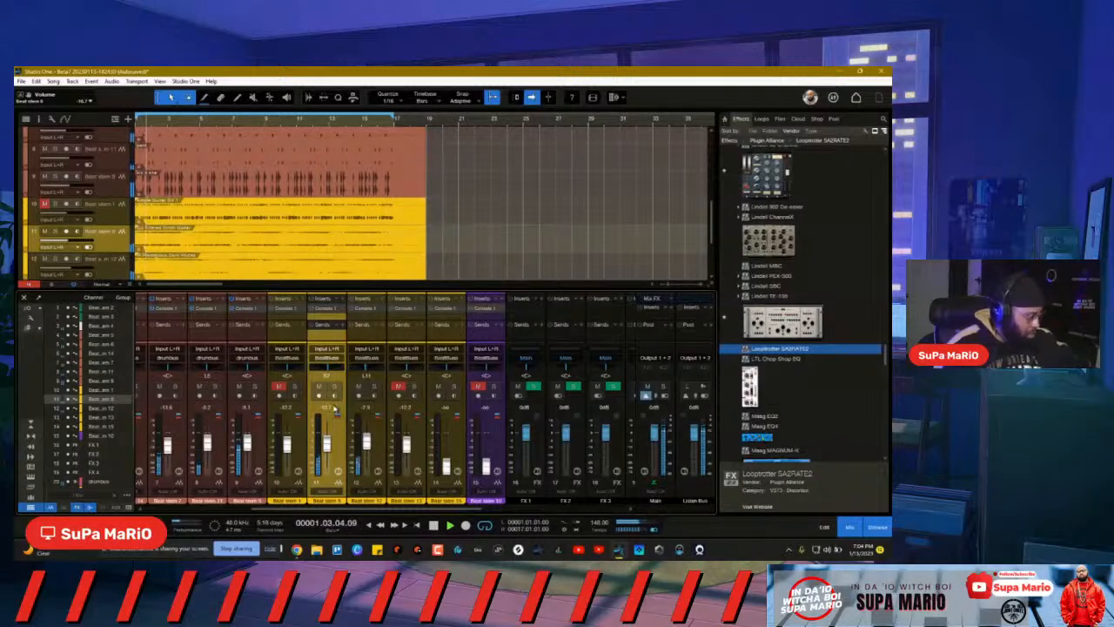
{"action": "key", "text": "Left"}
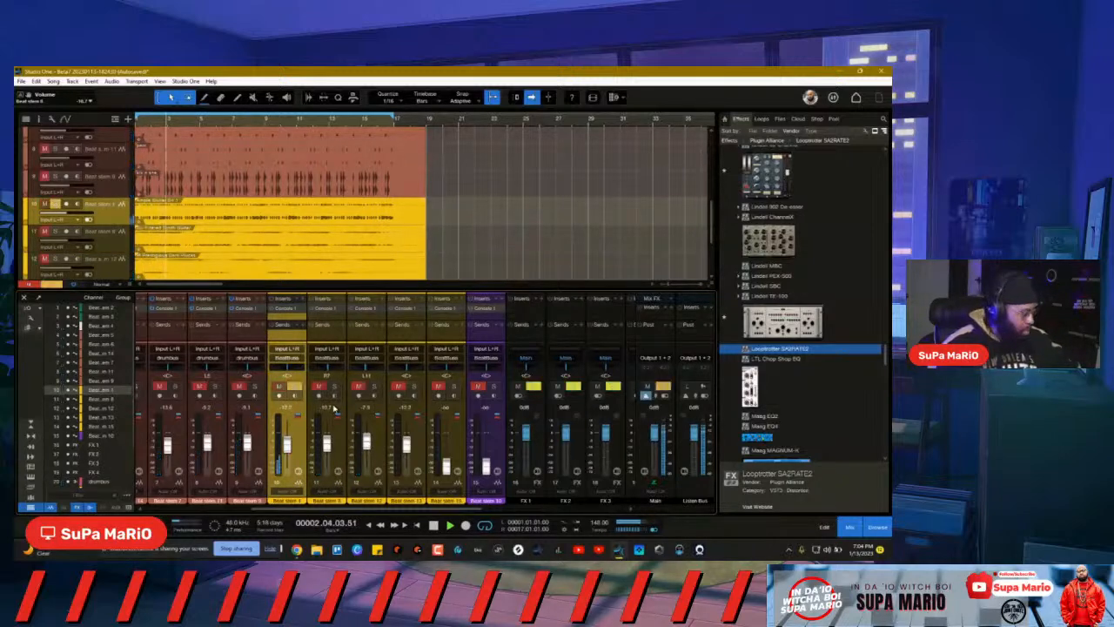
{"action": "key", "text": "Right"}
{"action": "key", "text": "s"}
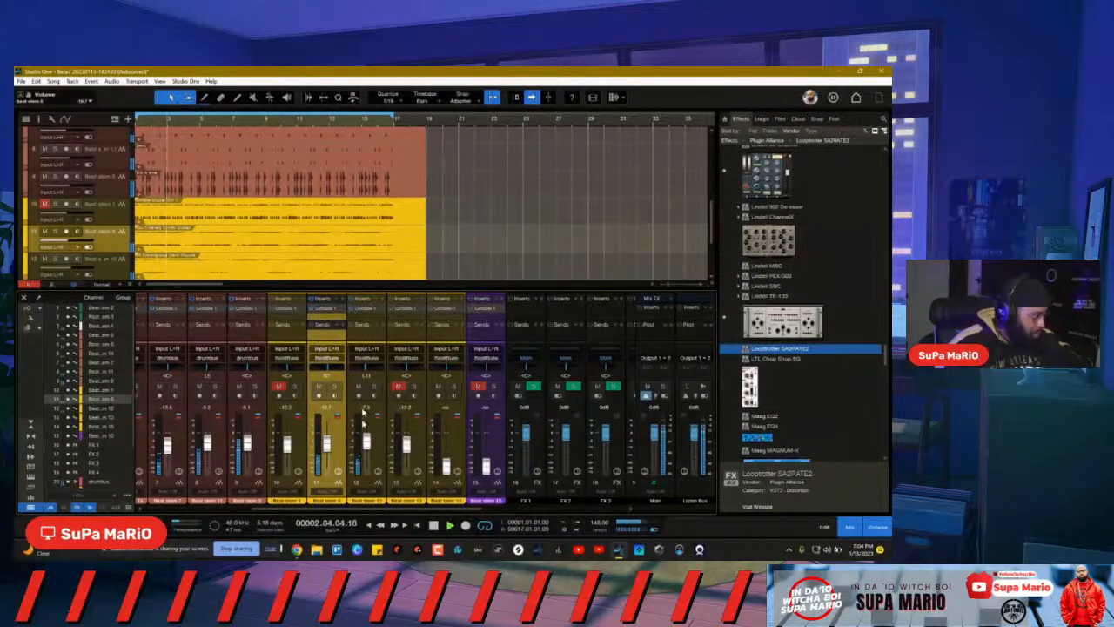
{"action": "left_click", "coordinate": [335, 386]}
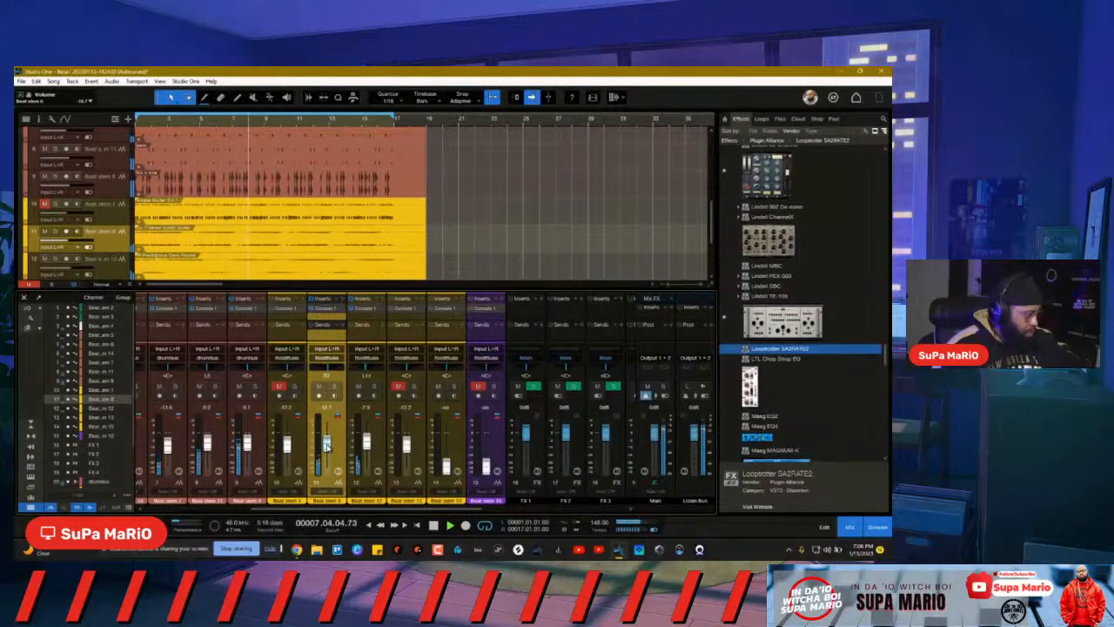
Step: Select and solo beat stem 12, open its Console 1, then bring up its insert plug-in list
{"action": "left_click", "coordinate": [373, 449]}
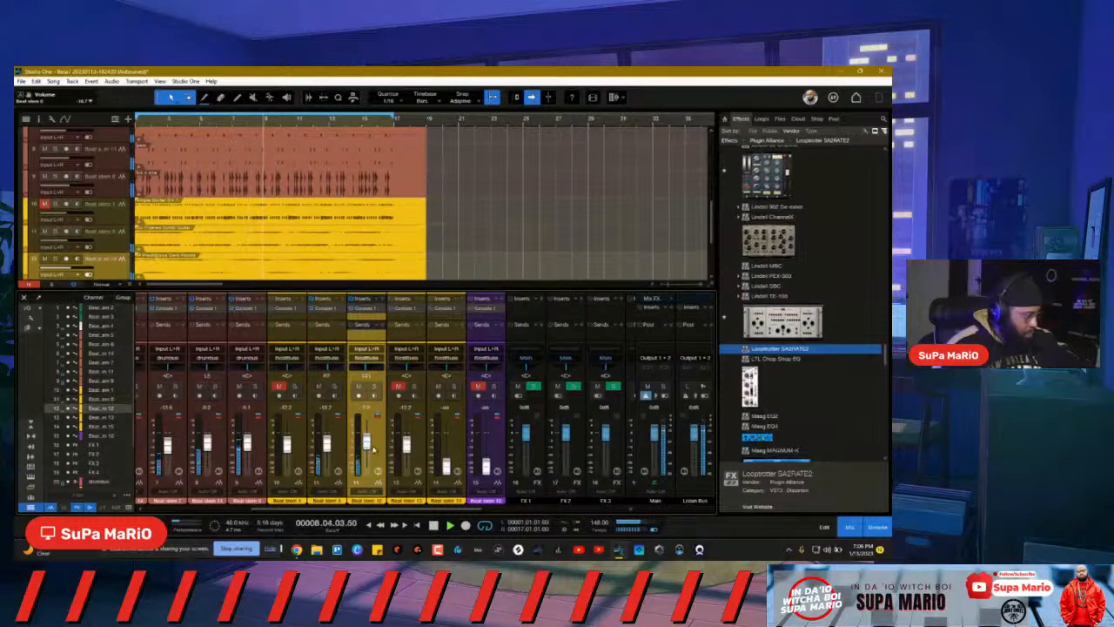
{"action": "left_click", "coordinate": [374, 387]}
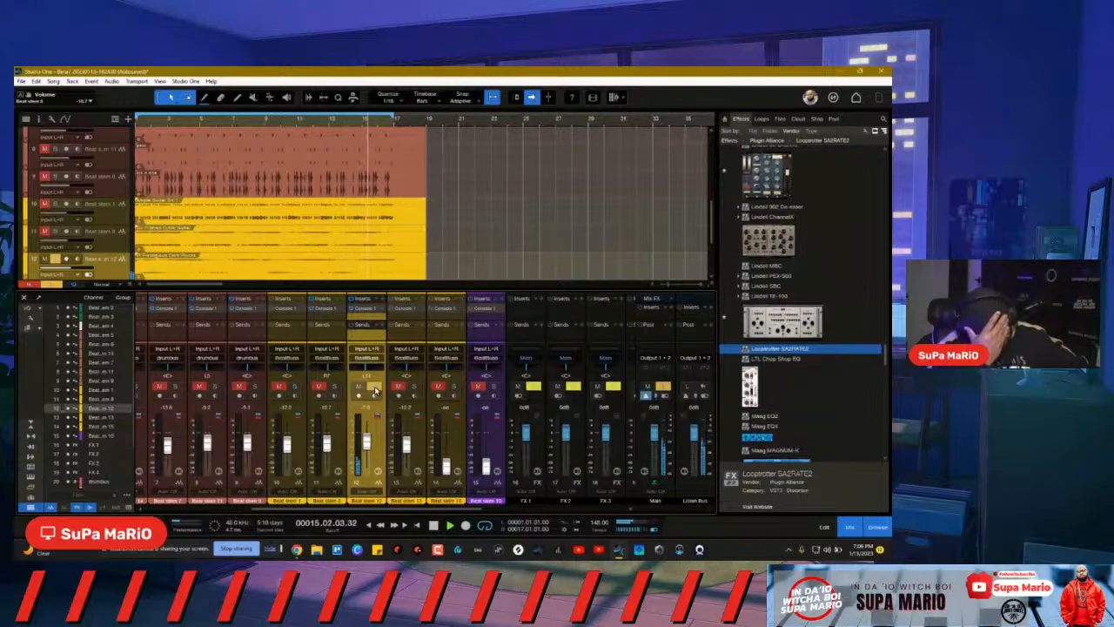
{"action": "left_click", "coordinate": [383, 307]}
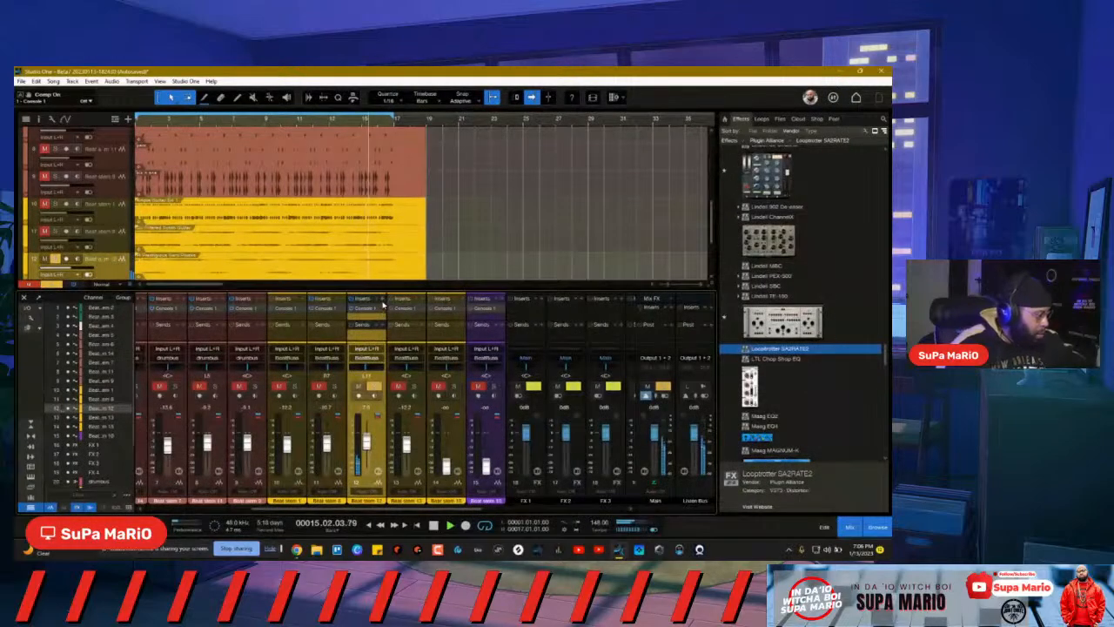
{"action": "left_click", "coordinate": [383, 303]}
Step: Load SSL Native Vocalstrip 2 on beat stem 12 with the compander on, threshold lowered, make-up gain about 3.3 dB
{"action": "type", "text": "SSL"}
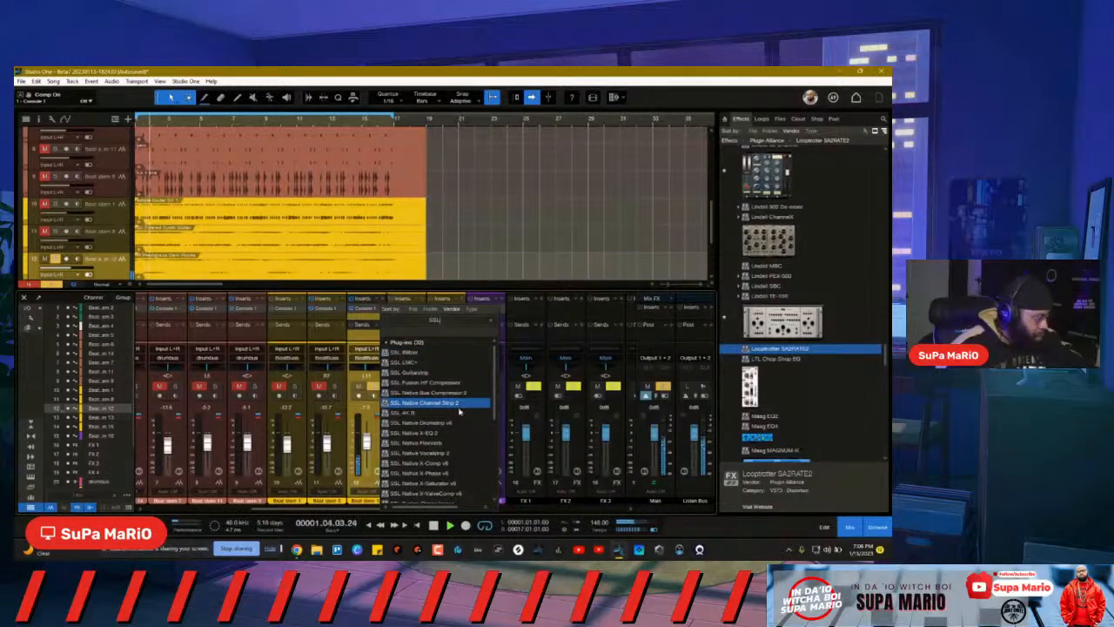
{"action": "left_click", "coordinate": [455, 454]}
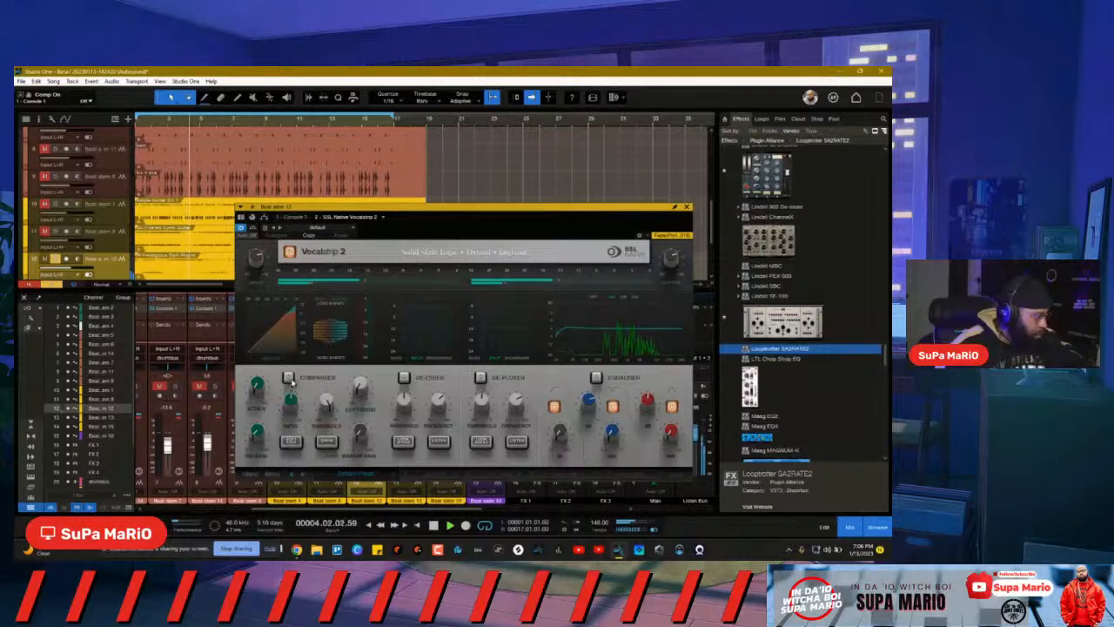
{"action": "left_click", "coordinate": [288, 378]}
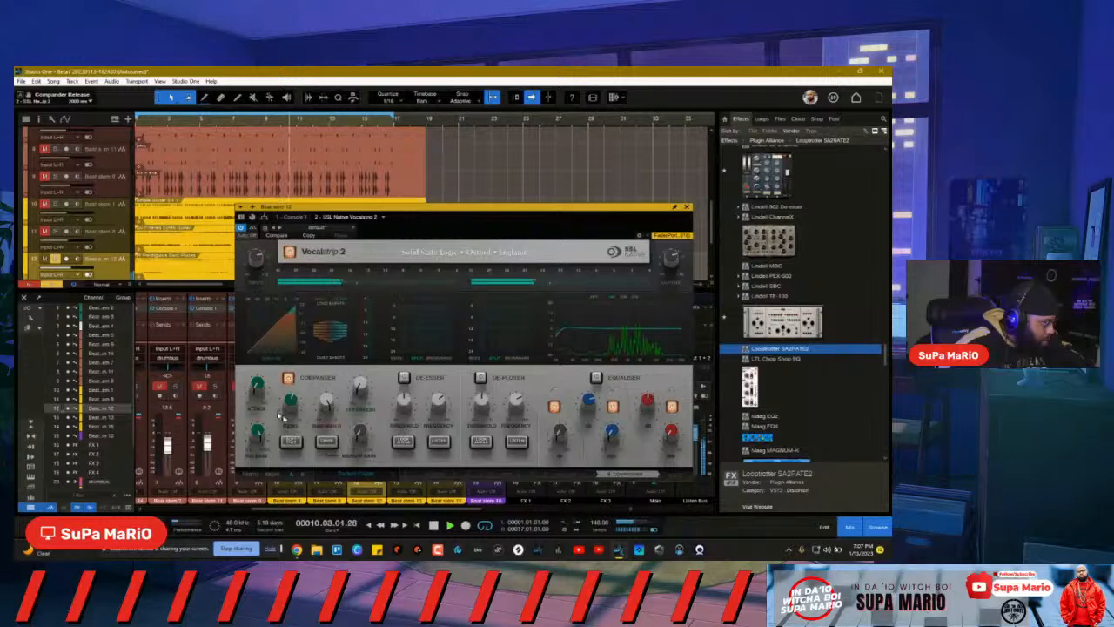
{"action": "left_click_drag", "start_coordinate": [325, 401], "coordinate": [327, 428]}
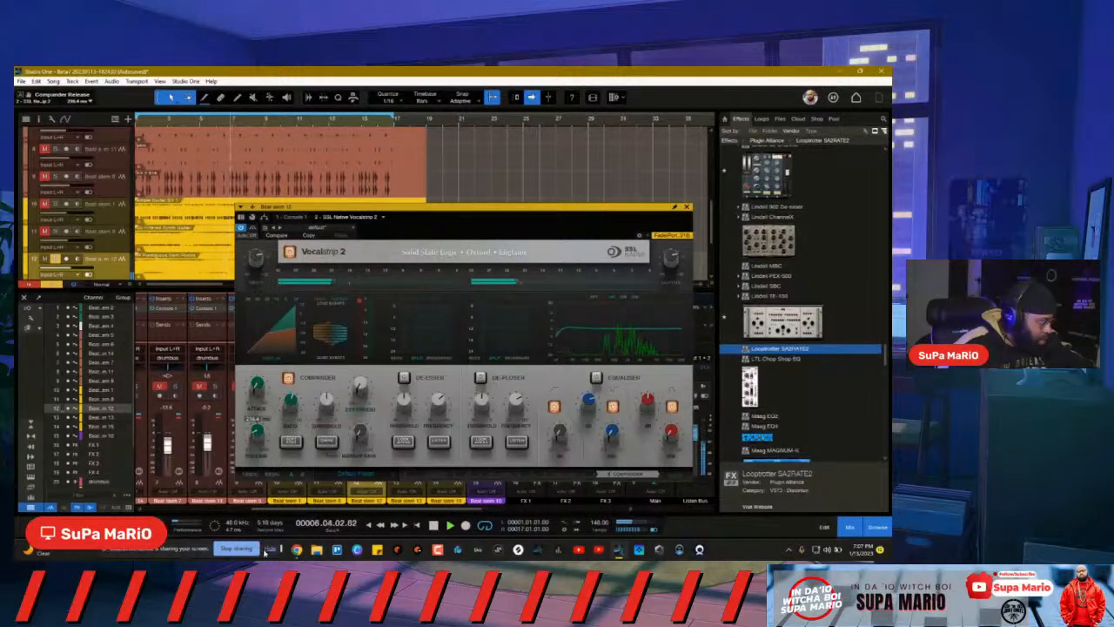
{"action": "left_click", "coordinate": [292, 443]}
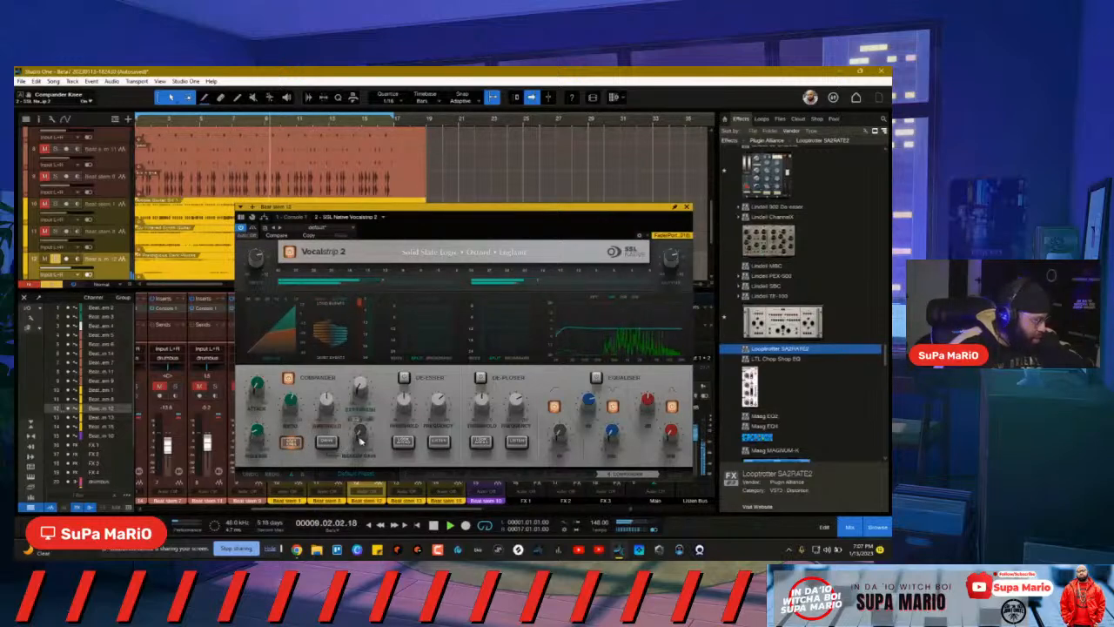
{"action": "left_click_drag", "start_coordinate": [362, 435], "coordinate": [364, 425]}
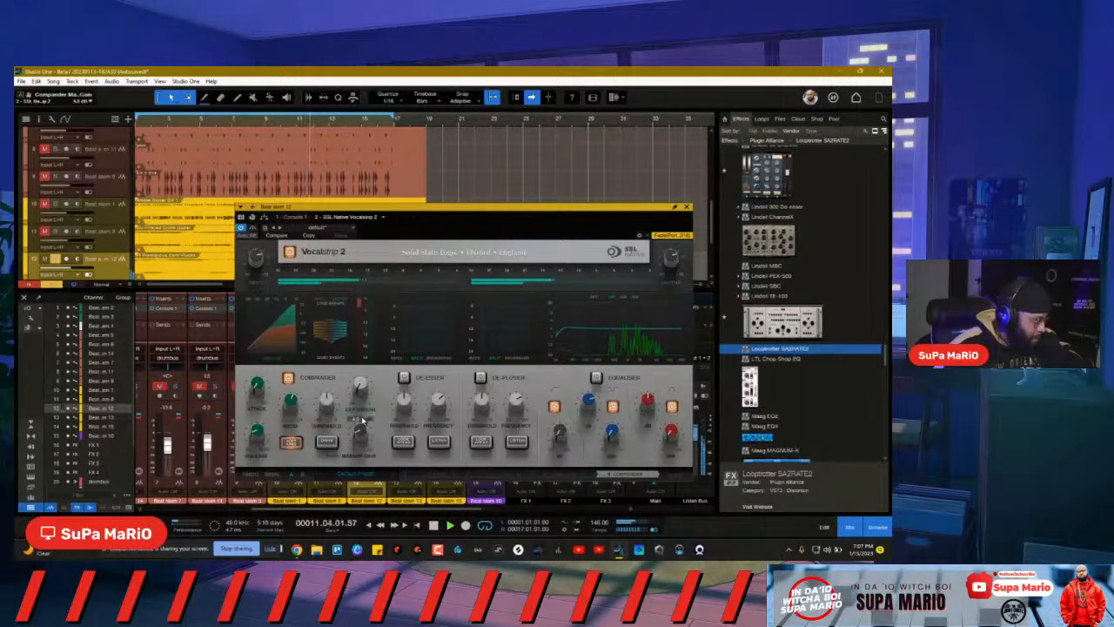
{"action": "left_click", "coordinate": [287, 379]}
{"action": "left_click_drag", "start_coordinate": [361, 433], "coordinate": [360, 437]}
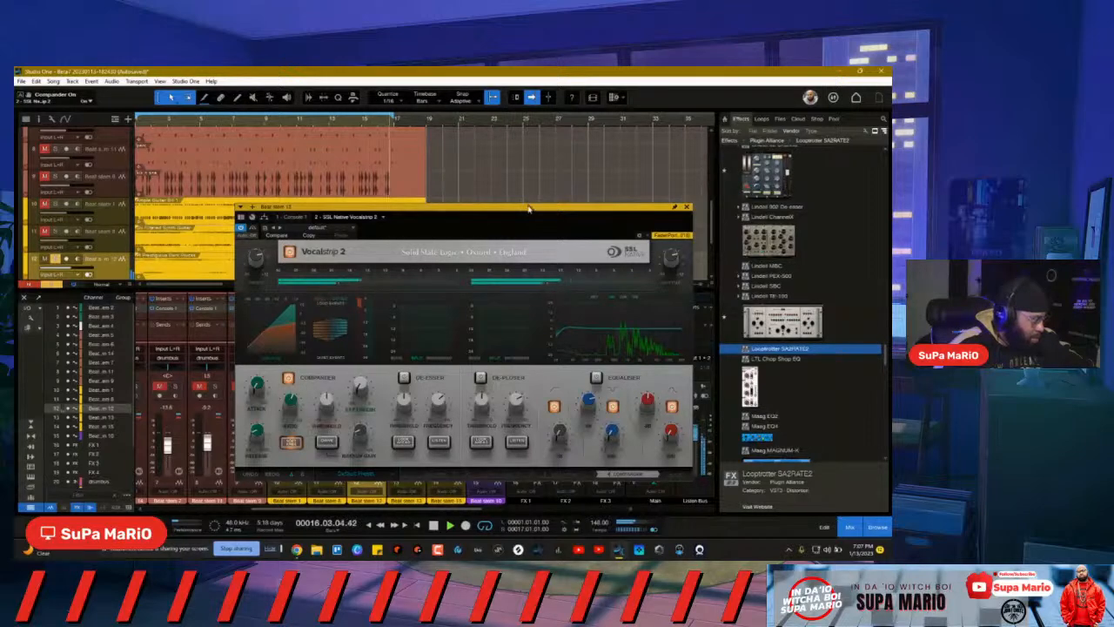
{"action": "left_click_drag", "start_coordinate": [529, 207], "coordinate": [463, 192]}
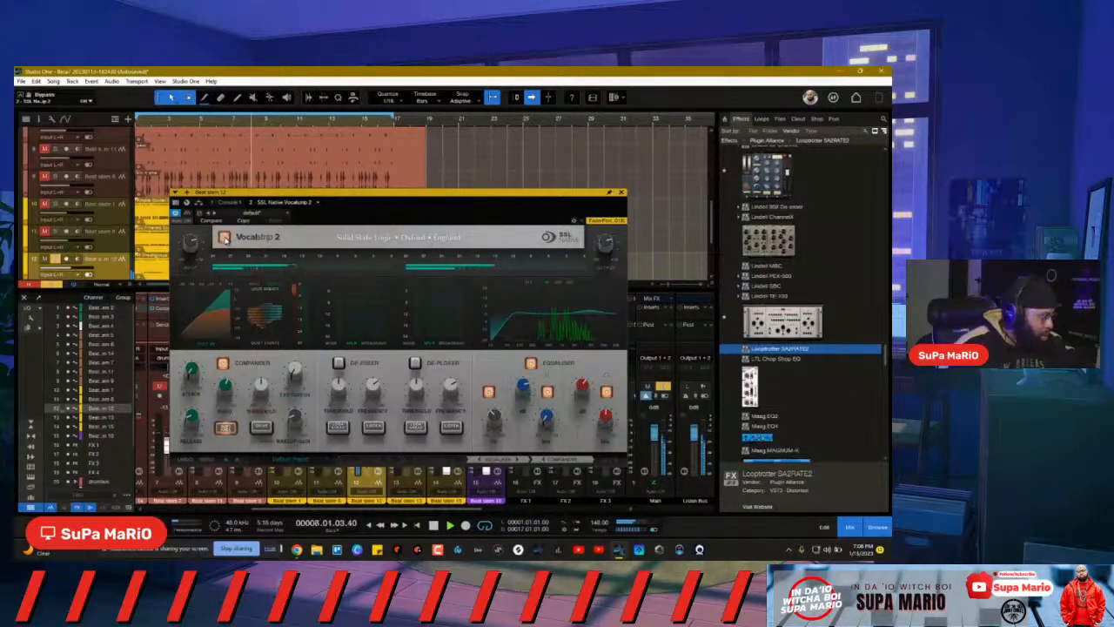
Step: A/B the Vocalstrip bypass, close its window, and briefly solo then unsolo channels 11 and 12
{"action": "left_click", "coordinate": [223, 238]}
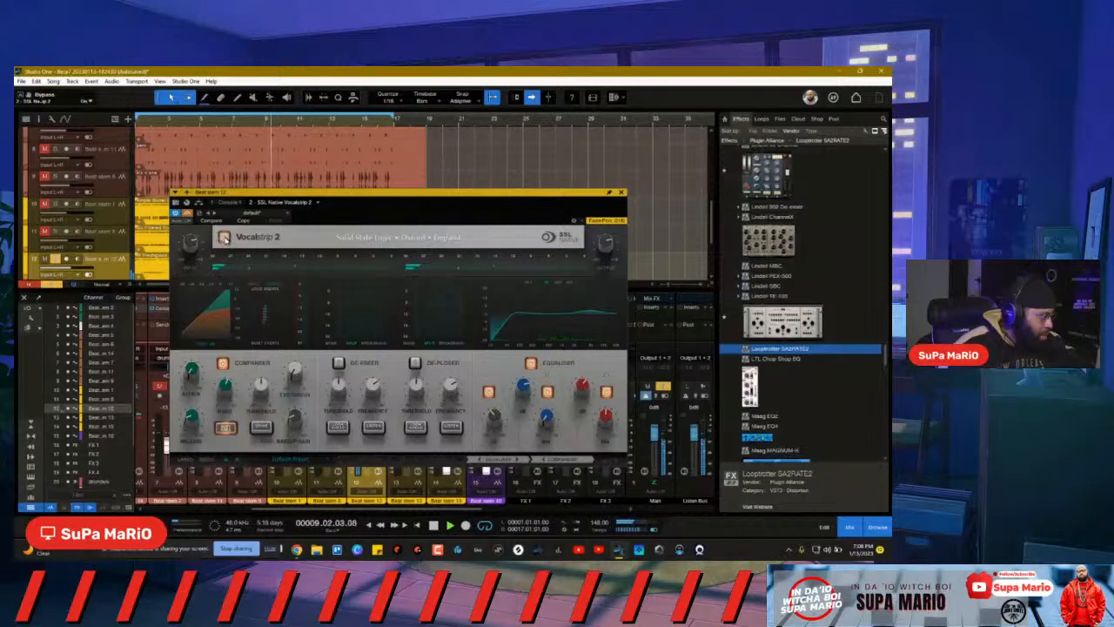
{"action": "left_click", "coordinate": [225, 239]}
{"action": "key", "text": "space"}
{"action": "left_click", "coordinate": [621, 192]}
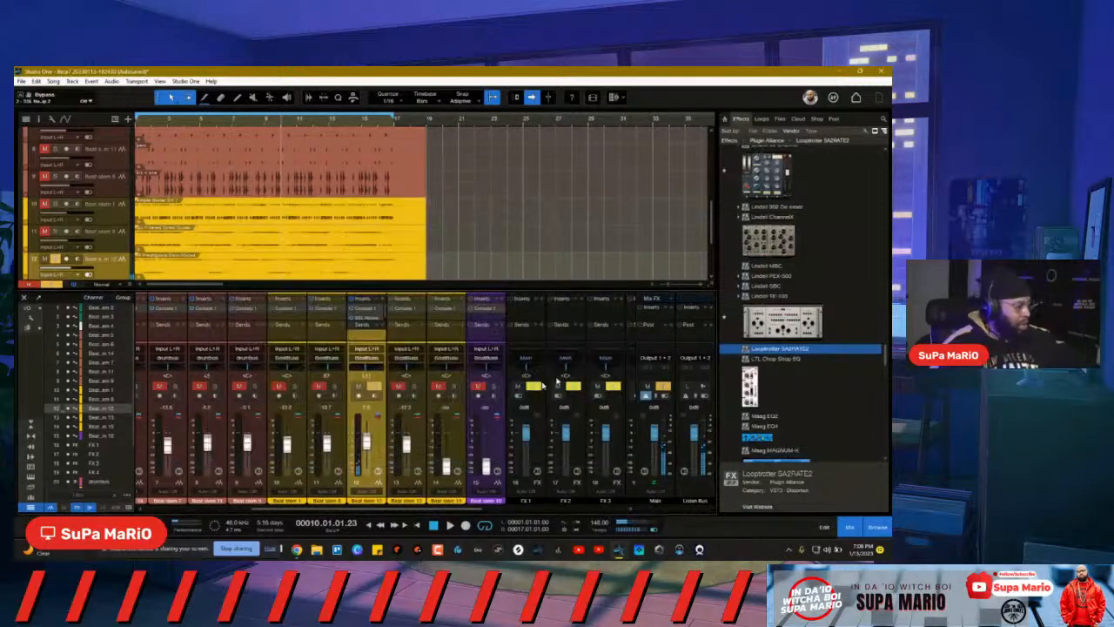
{"action": "left_click", "coordinate": [335, 386]}
{"action": "key", "text": "space"}
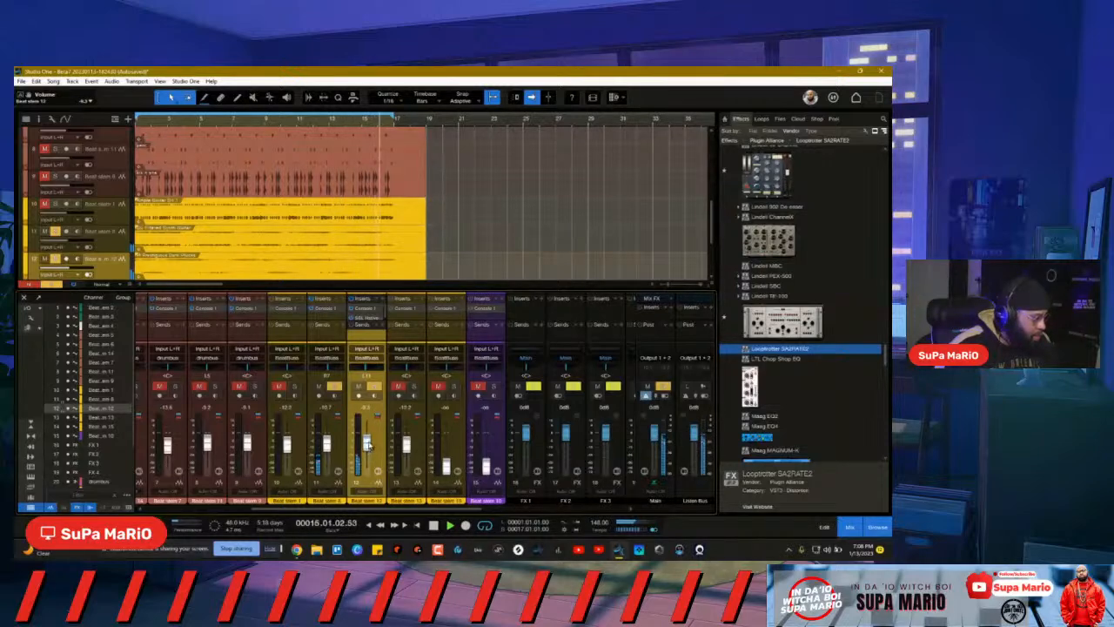
{"action": "left_click", "coordinate": [374, 386]}
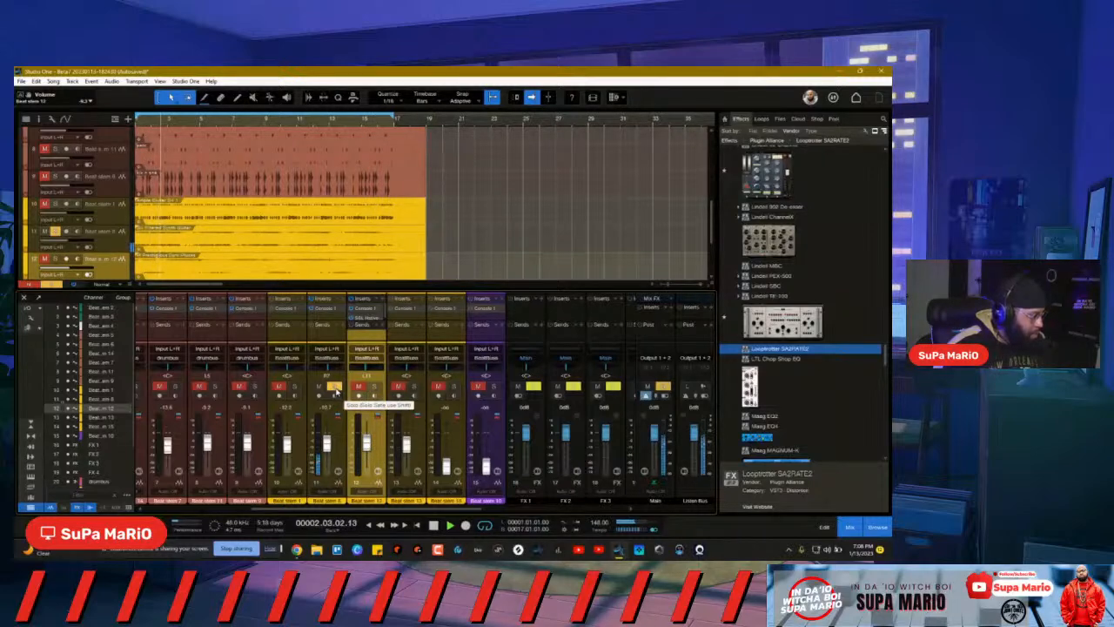
{"action": "left_click", "coordinate": [335, 388]}
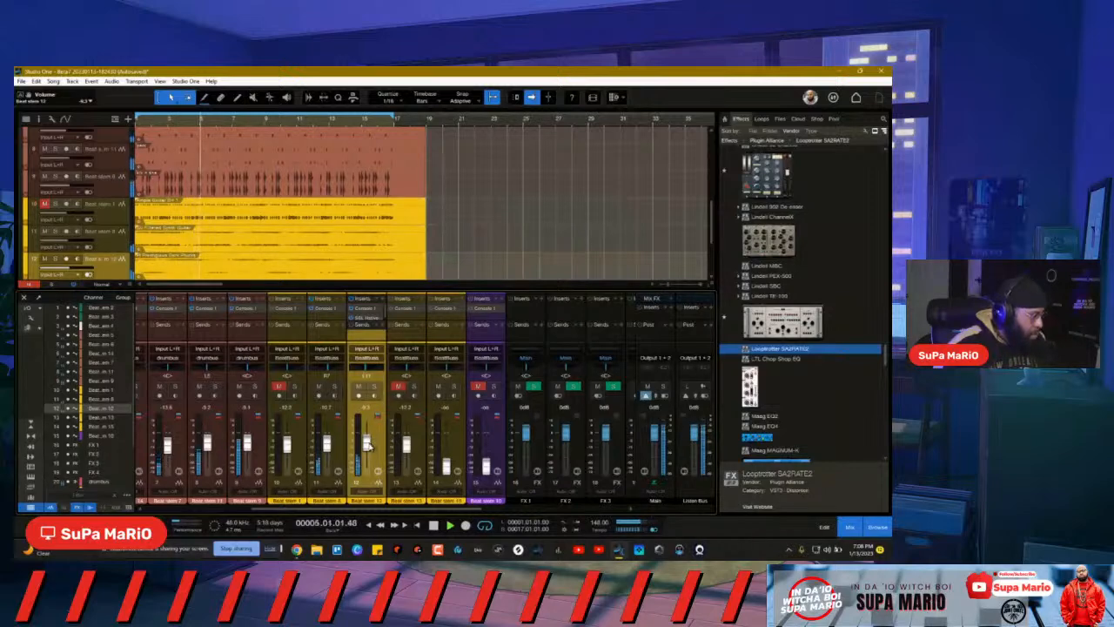
Step: Unmute and solo Beat stem 13, then open its channel window and move it up
{"action": "left_click", "coordinate": [397, 386]}
{"action": "left_click", "coordinate": [414, 387]}
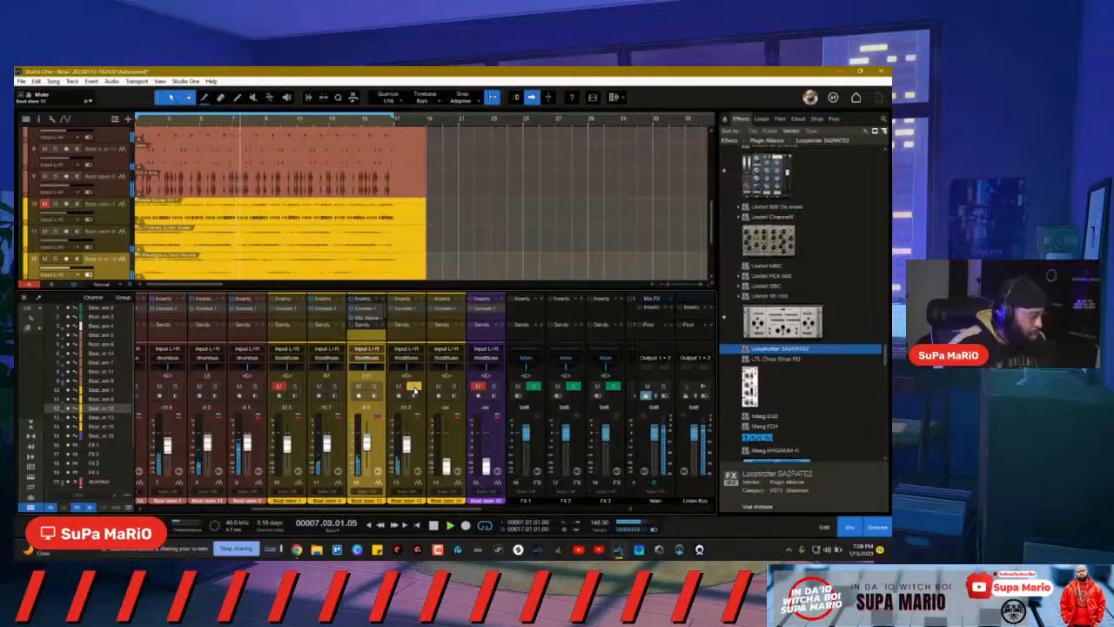
{"action": "left_click", "coordinate": [413, 387]}
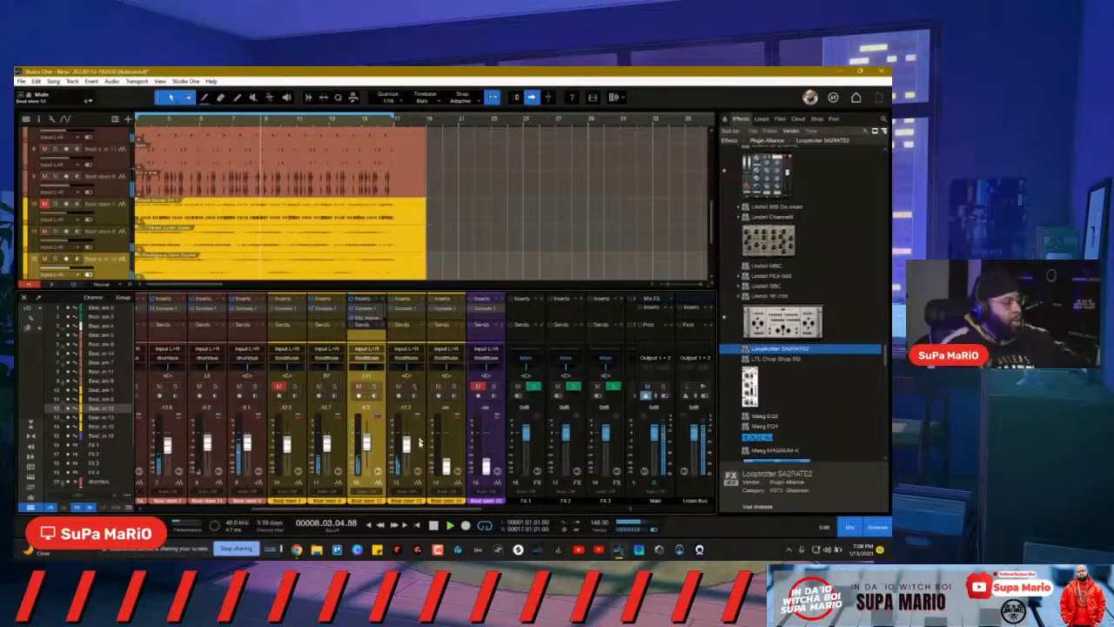
{"action": "left_click", "coordinate": [414, 387]}
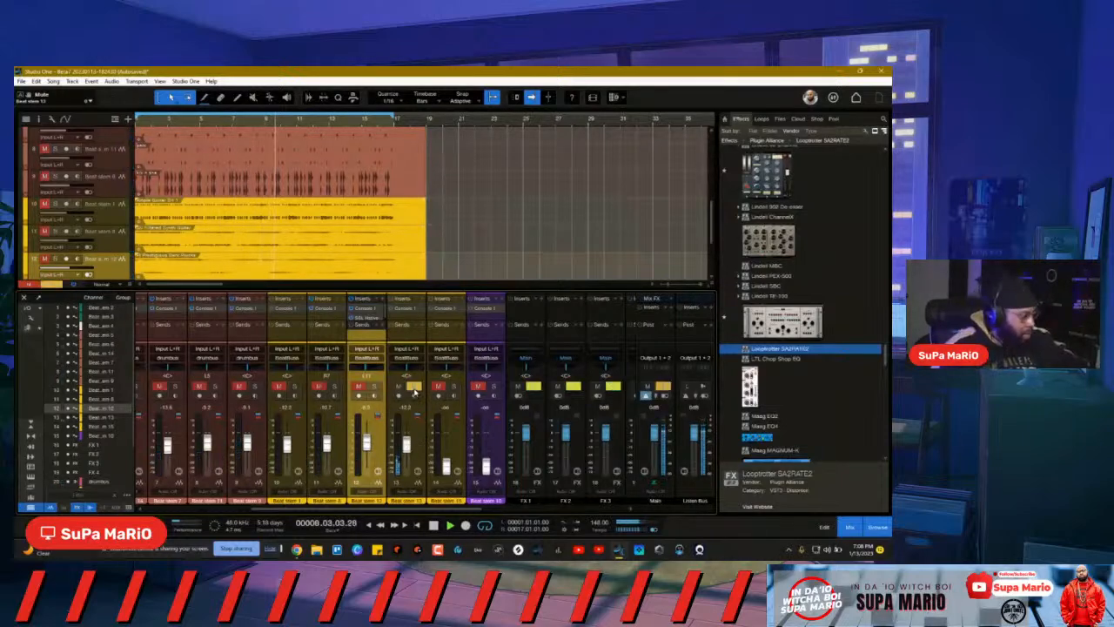
{"action": "left_click", "coordinate": [418, 471]}
{"action": "left_click_drag", "start_coordinate": [372, 197], "coordinate": [462, 155]}
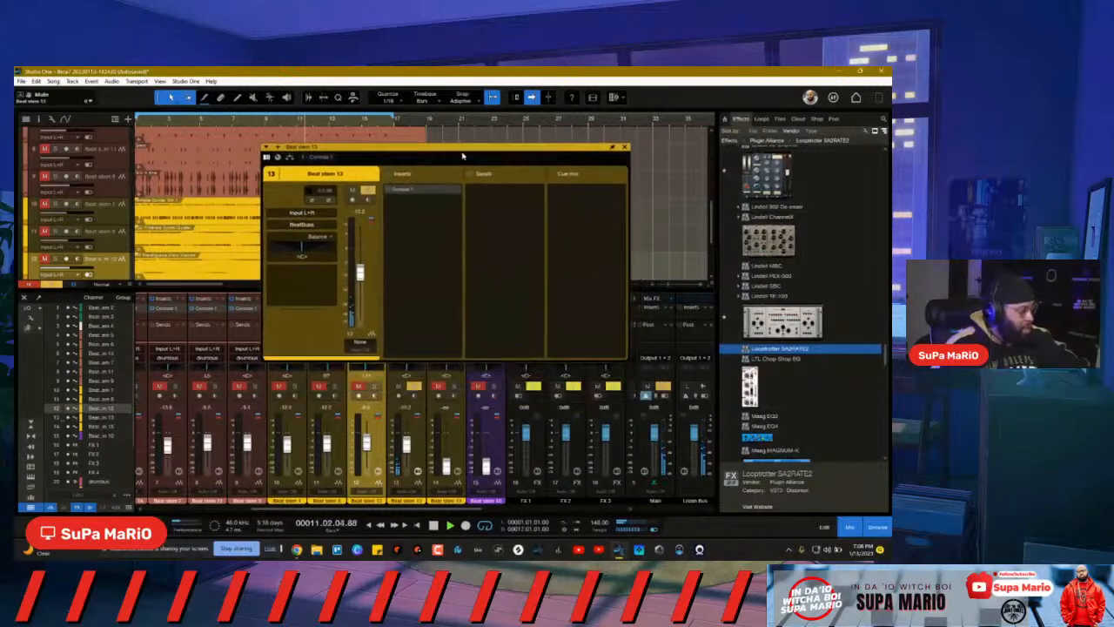
Step: Open Console 1 on Beat stem 13 and compare soloed Beat stems 8 and 12
{"action": "left_click", "coordinate": [397, 192]}
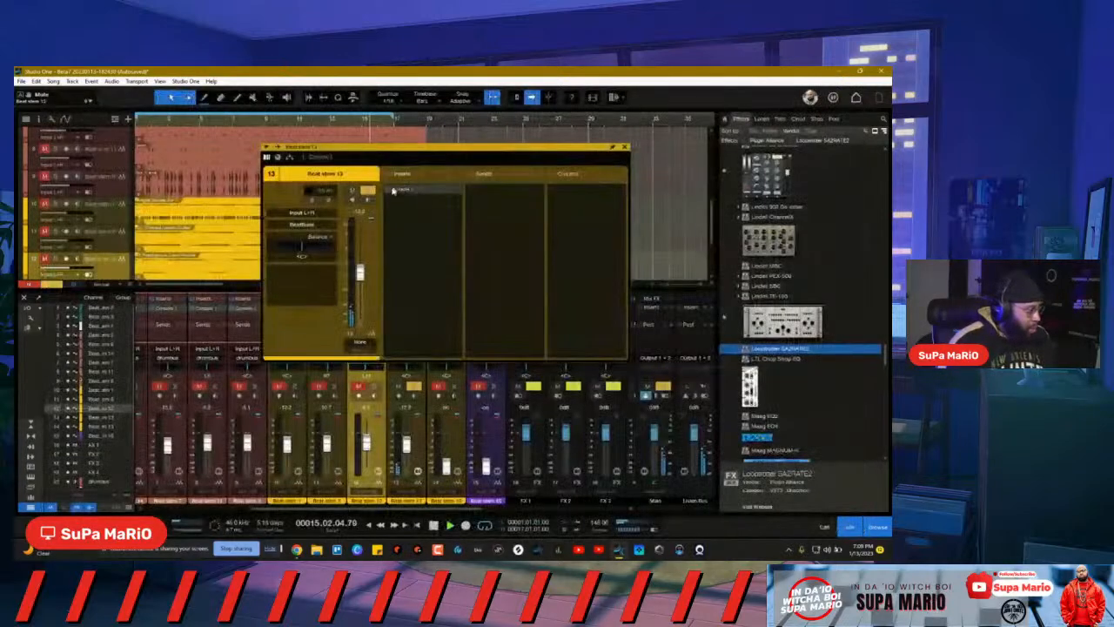
{"action": "left_click", "coordinate": [389, 193]}
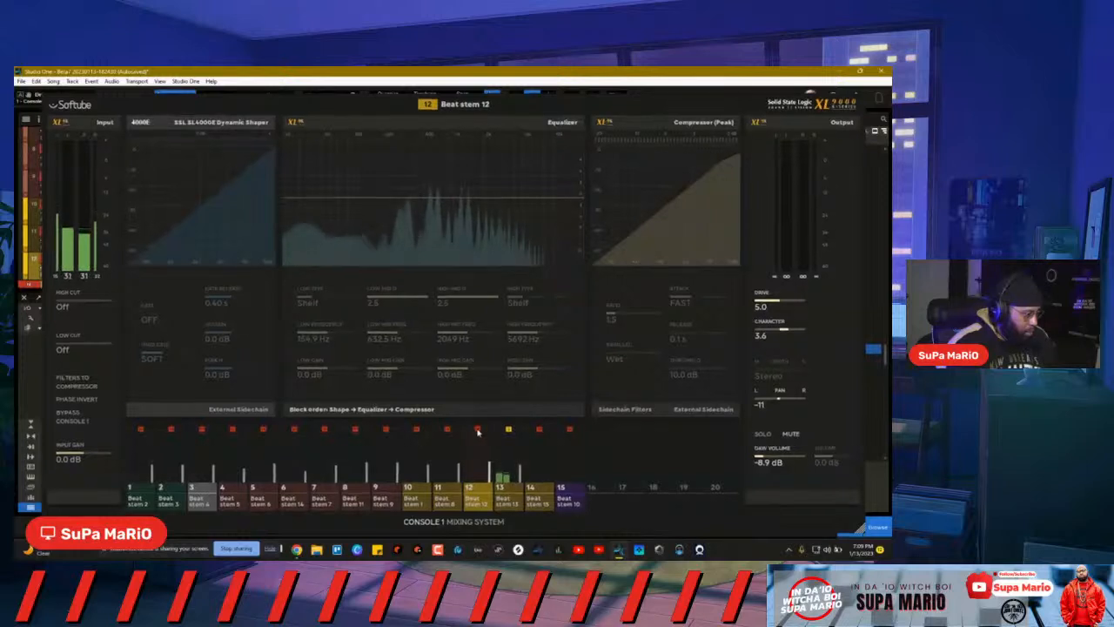
{"action": "key", "text": "Up"}
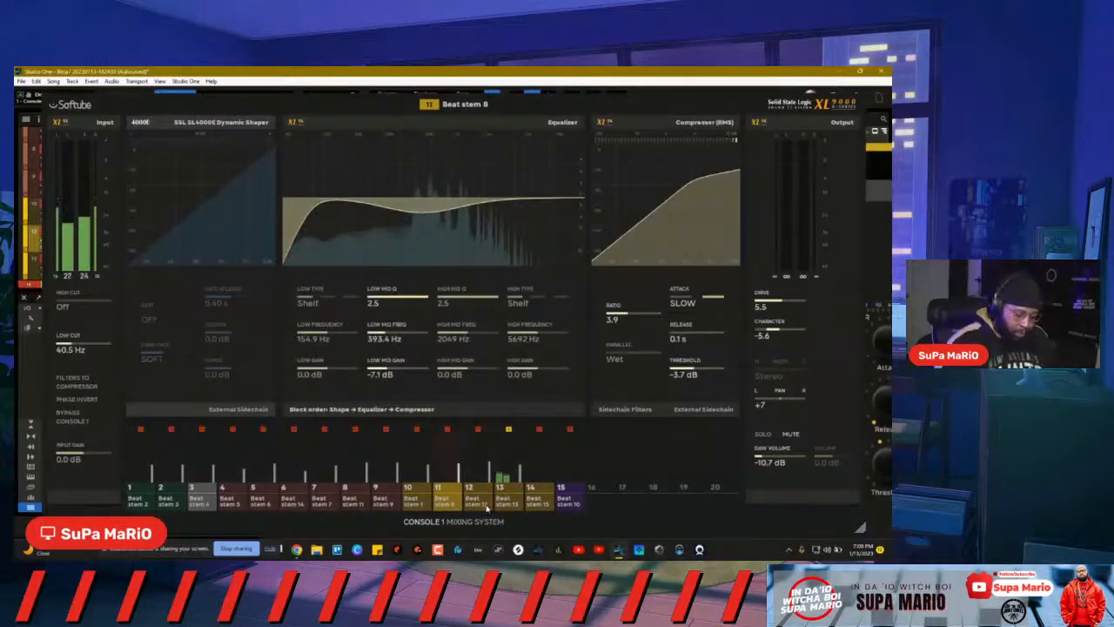
{"action": "key", "text": "s"}
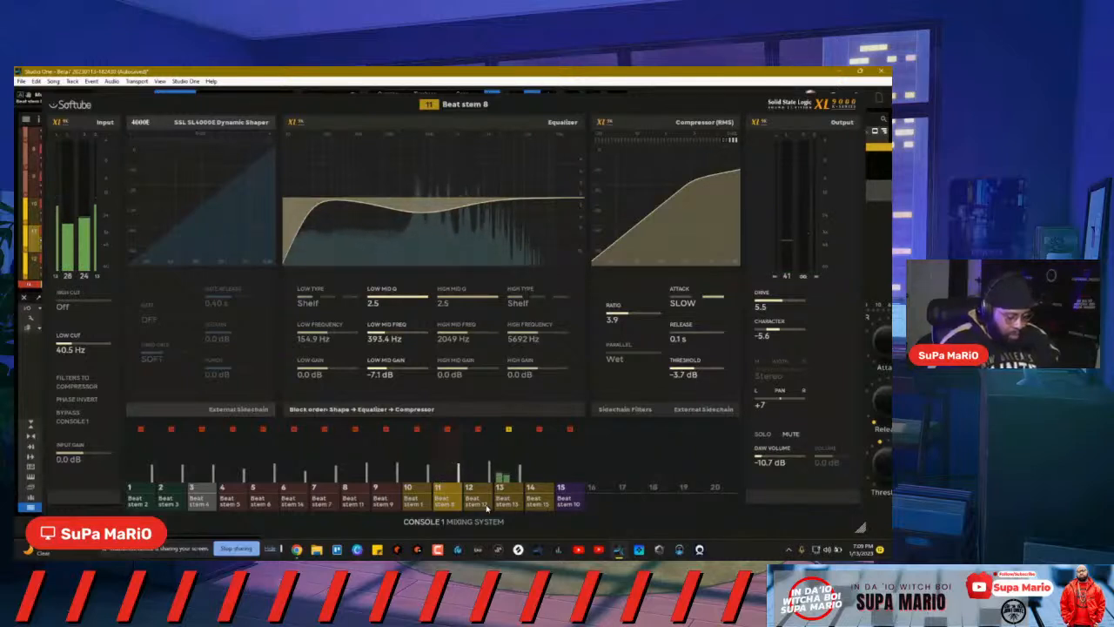
{"action": "left_click", "coordinate": [486, 508]}
{"action": "key", "text": "s"}
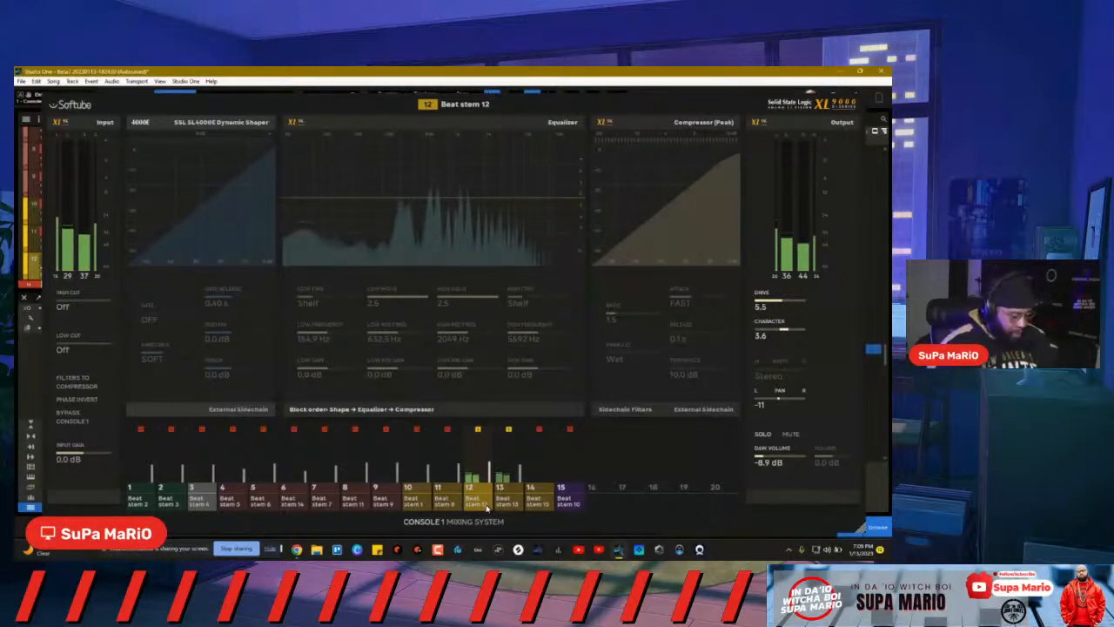
Step: Return Console 1 to soloed Beat stem 13 and set Drive 5.9, Character 2.9
{"action": "key", "text": "Right"}
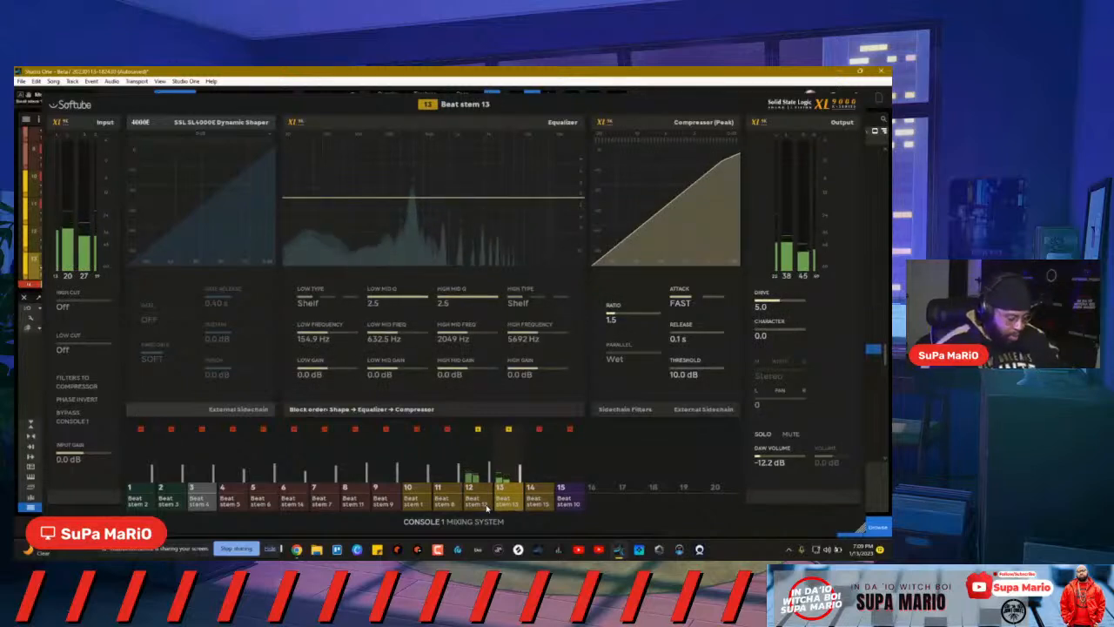
{"action": "key", "text": "s"}
{"action": "key", "text": "Left"}
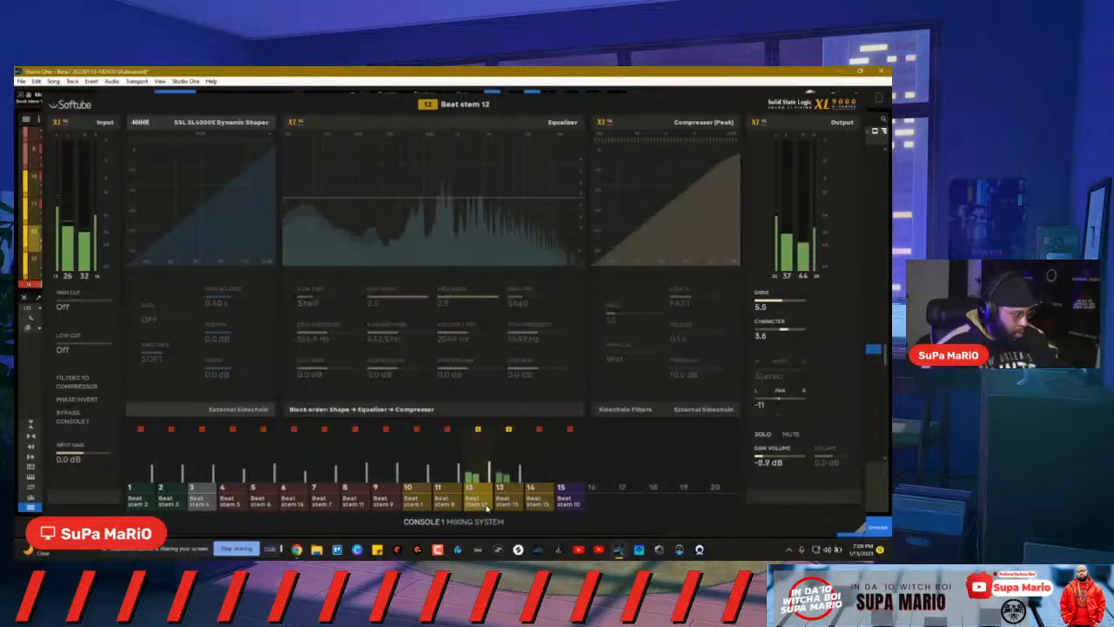
{"action": "key", "text": "s"}
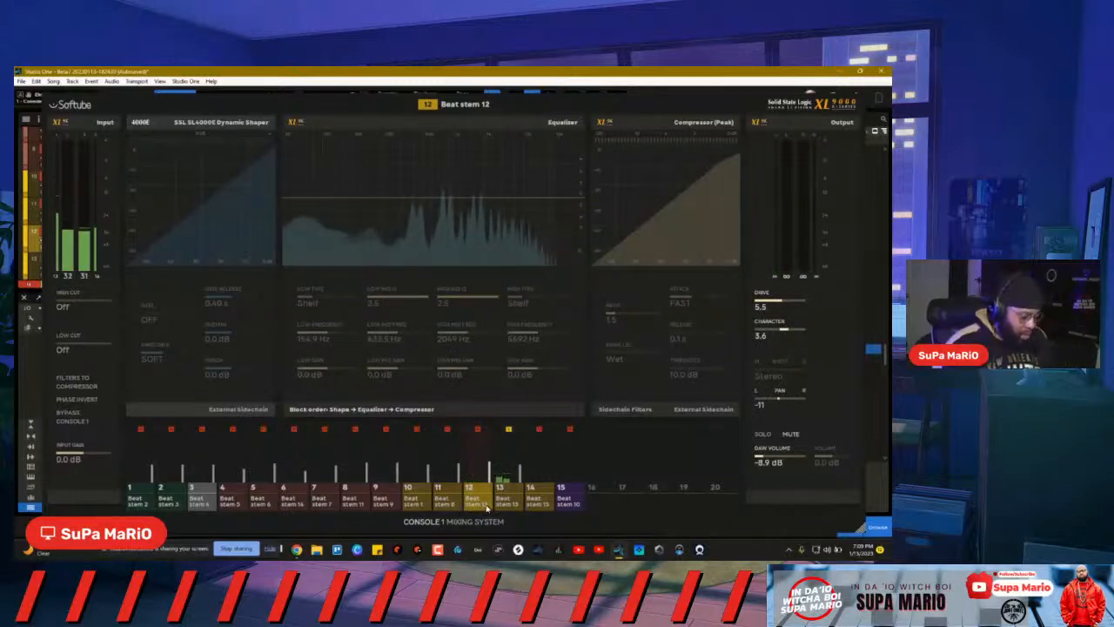
{"action": "left_click", "coordinate": [488, 504]}
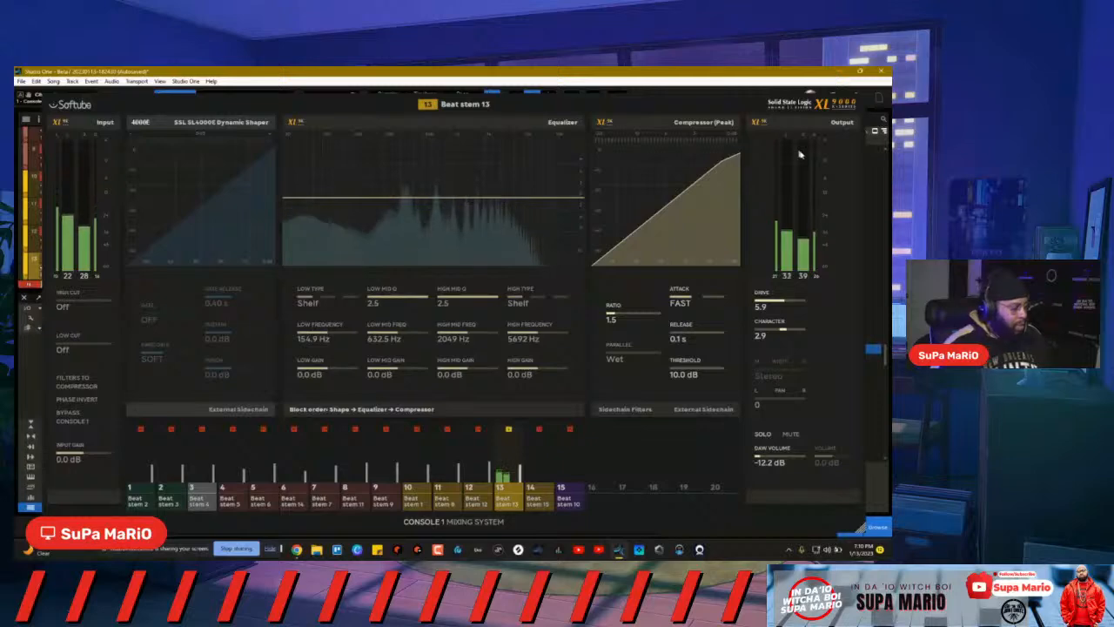
Step: Add UAD UA 1176 Rev A after Console 1 on Beat stem 13 and turn its input down slightly
{"action": "left_click", "coordinate": [862, 107]}
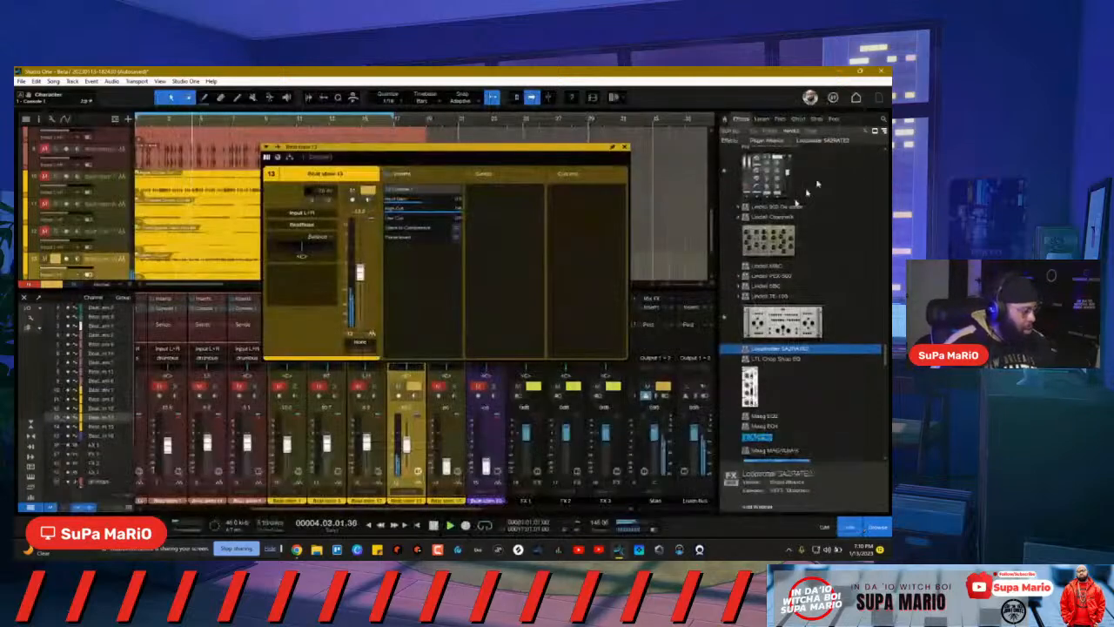
{"action": "left_click", "coordinate": [461, 178]}
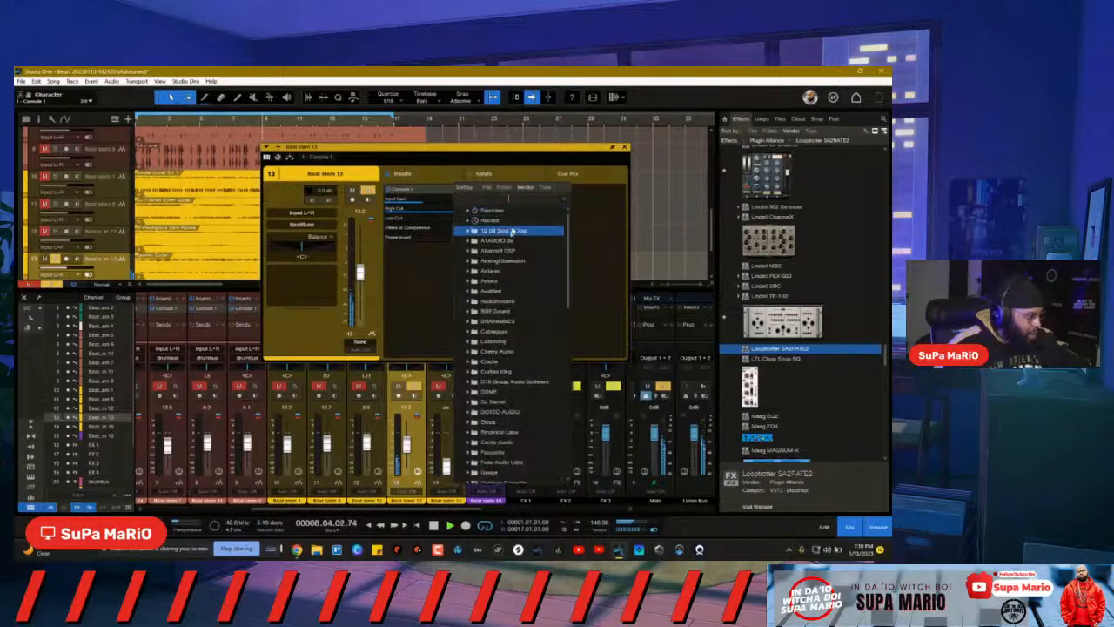
{"action": "type", "text": "11"}
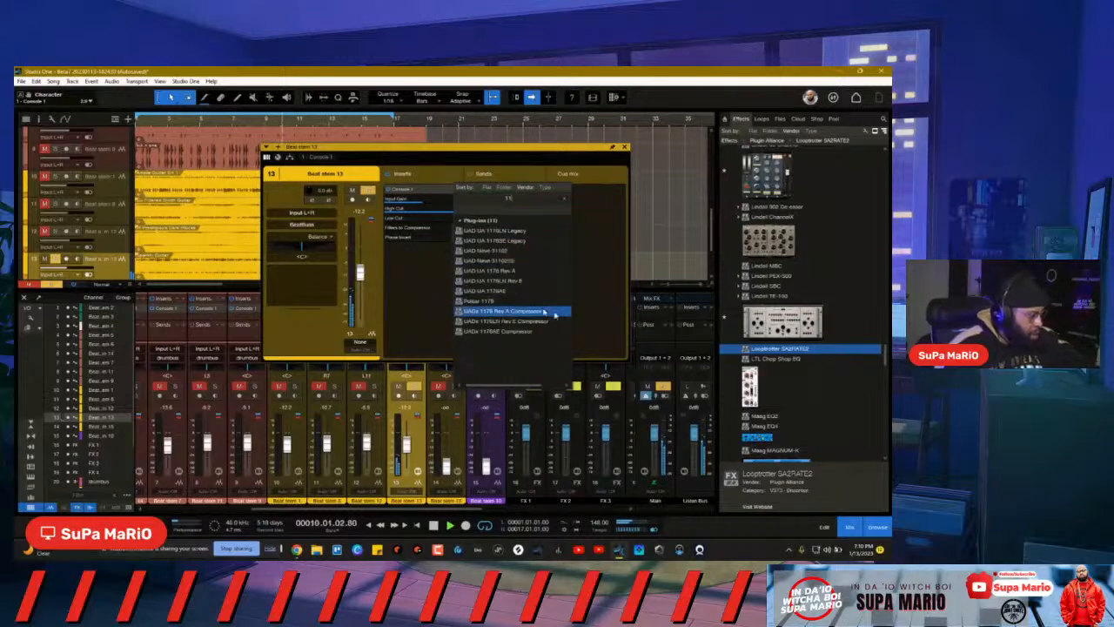
{"action": "left_click", "coordinate": [522, 271]}
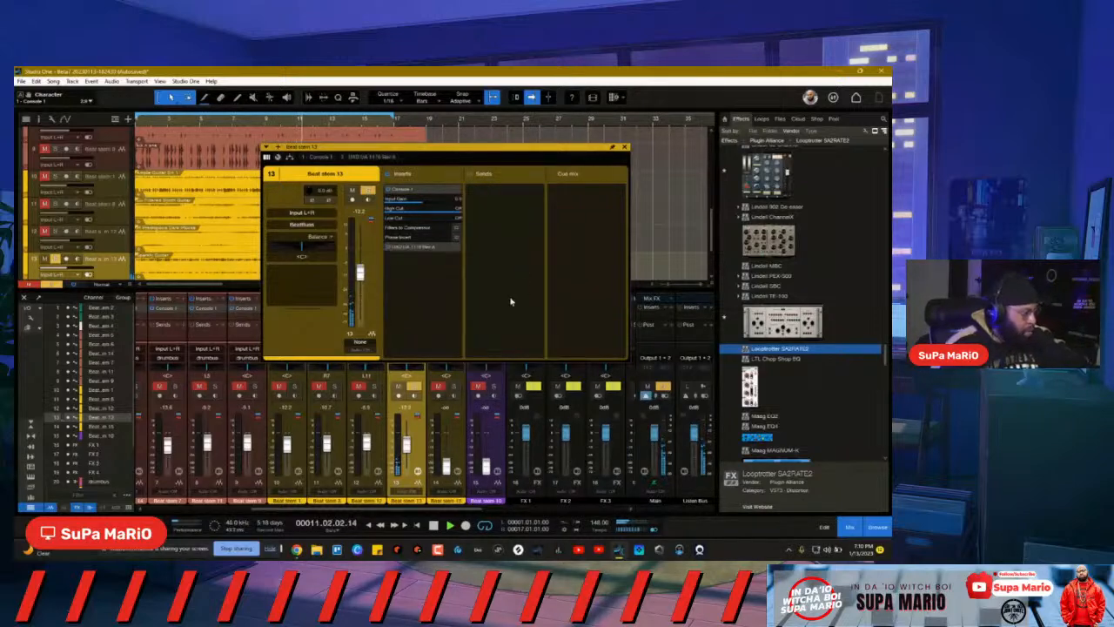
{"action": "double_click", "coordinate": [427, 249]}
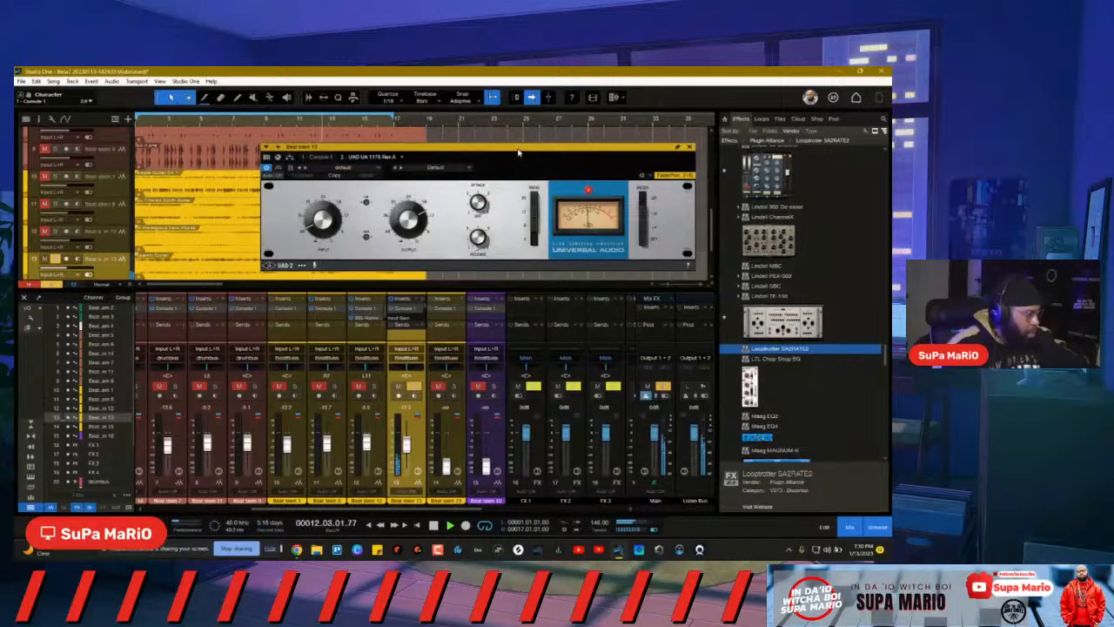
{"action": "left_click_drag", "start_coordinate": [517, 150], "coordinate": [558, 277]}
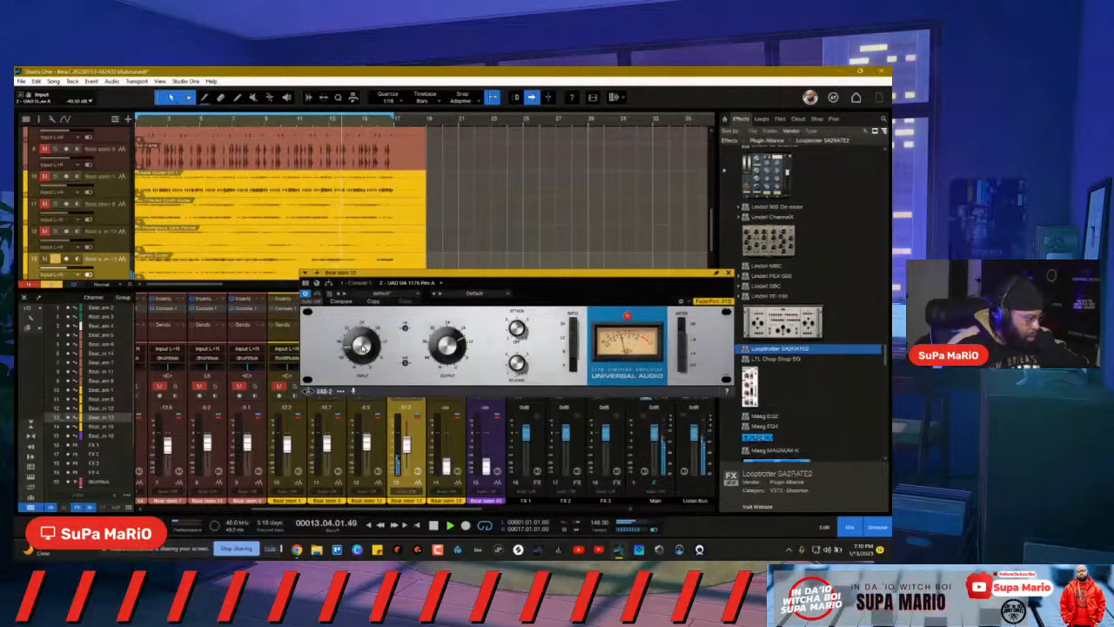
{"action": "left_click_drag", "start_coordinate": [361, 346], "coordinate": [362, 348]}
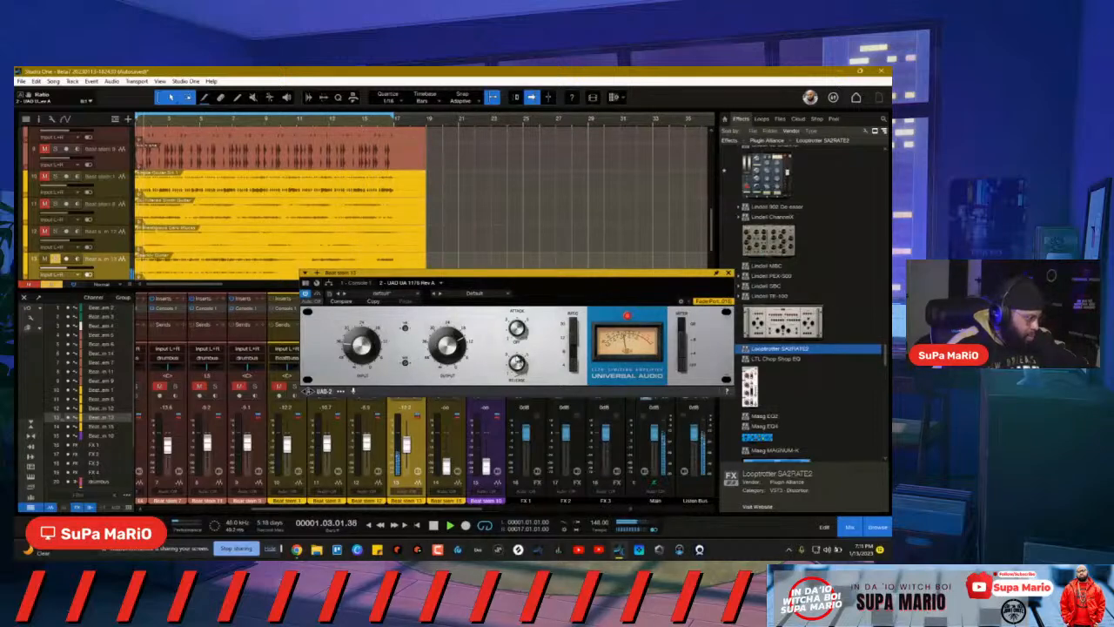
Step: Show Beat stem 13's Console 1 plugin window, reposition it, close it, and stop playback
{"action": "left_click", "coordinate": [432, 295]}
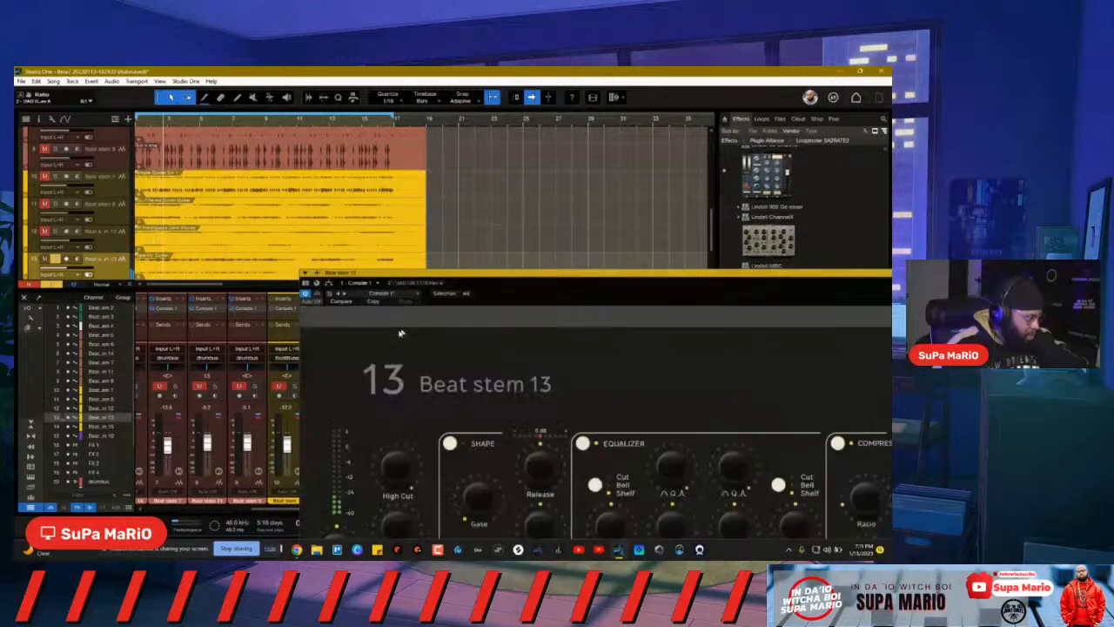
{"action": "left_click_drag", "start_coordinate": [440, 277], "coordinate": [191, 82]}
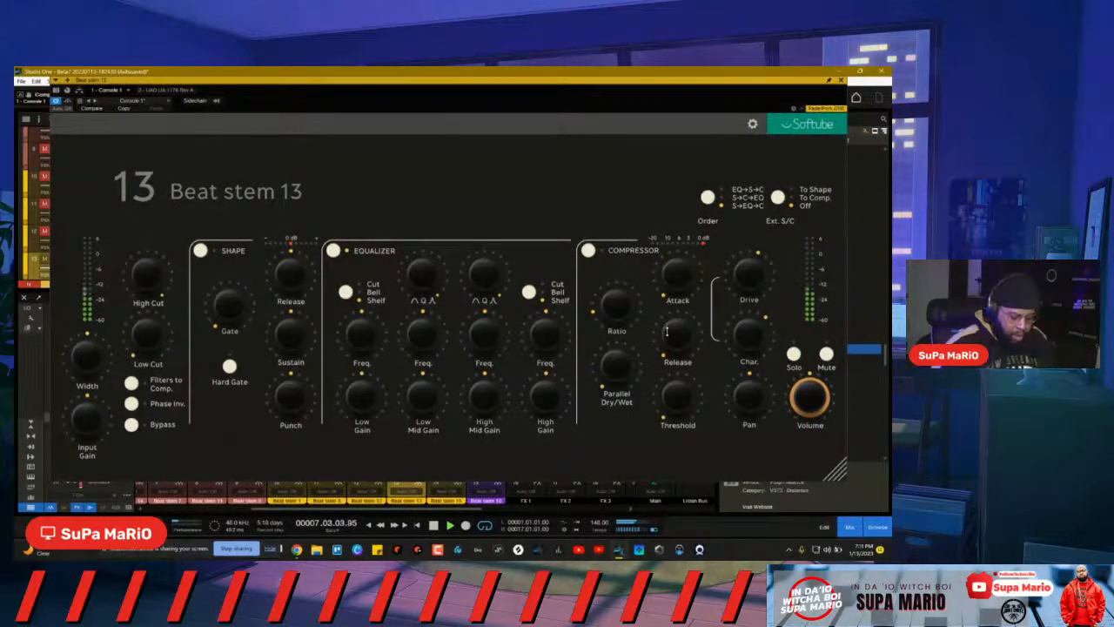
{"action": "left_click", "coordinate": [841, 81]}
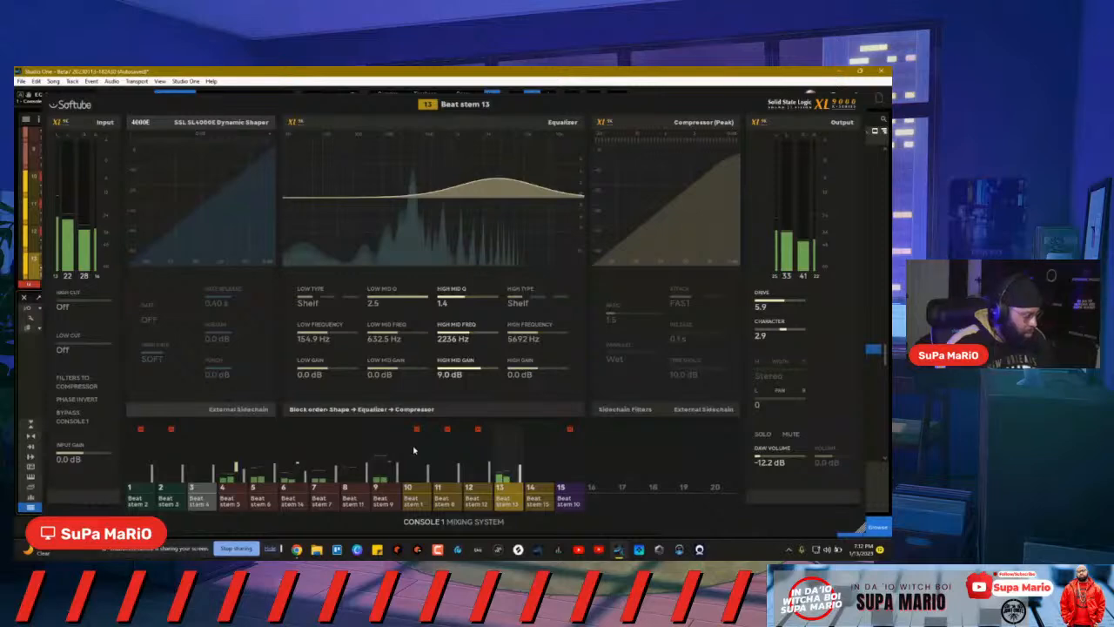
{"action": "key", "text": "space"}
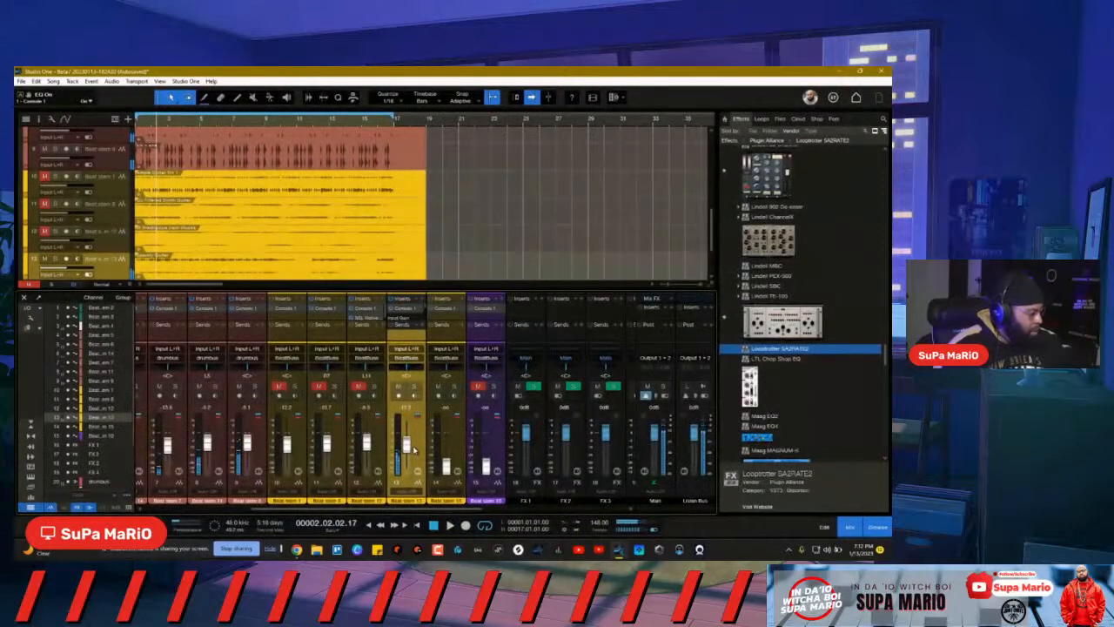
{"action": "left_click", "coordinate": [25, 84]}
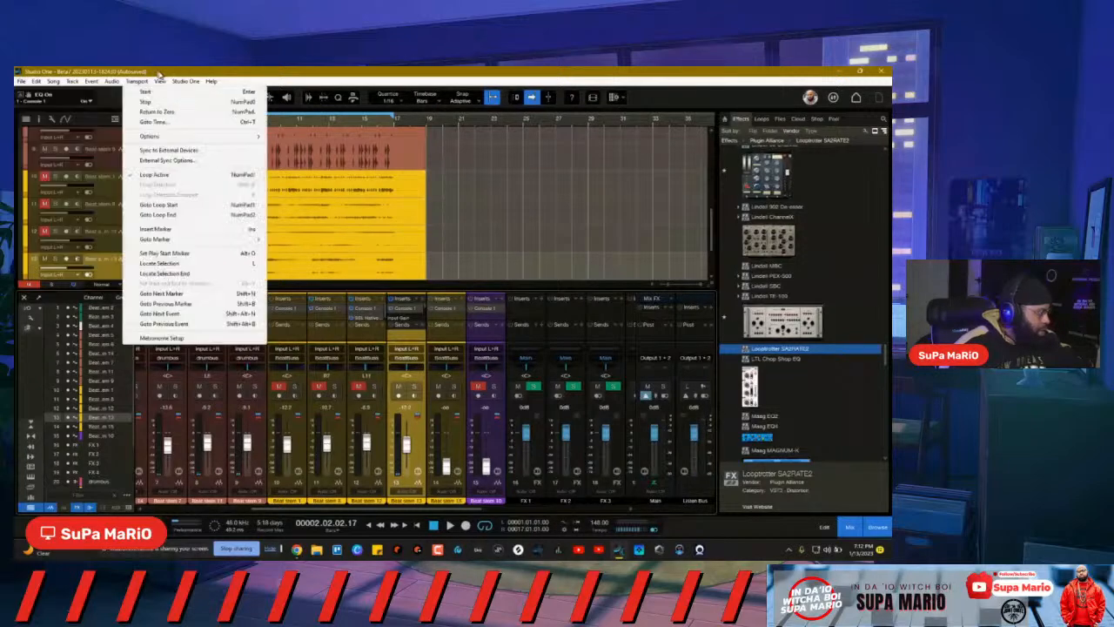
{"action": "left_click", "coordinate": [160, 73]}
Step: Bring up the Console 1 overlay from the system tray and EQ: -4.0 dB at 326.7 Hz, +8.0 dB at 3842 Hz
{"action": "left_click", "coordinate": [788, 550]}
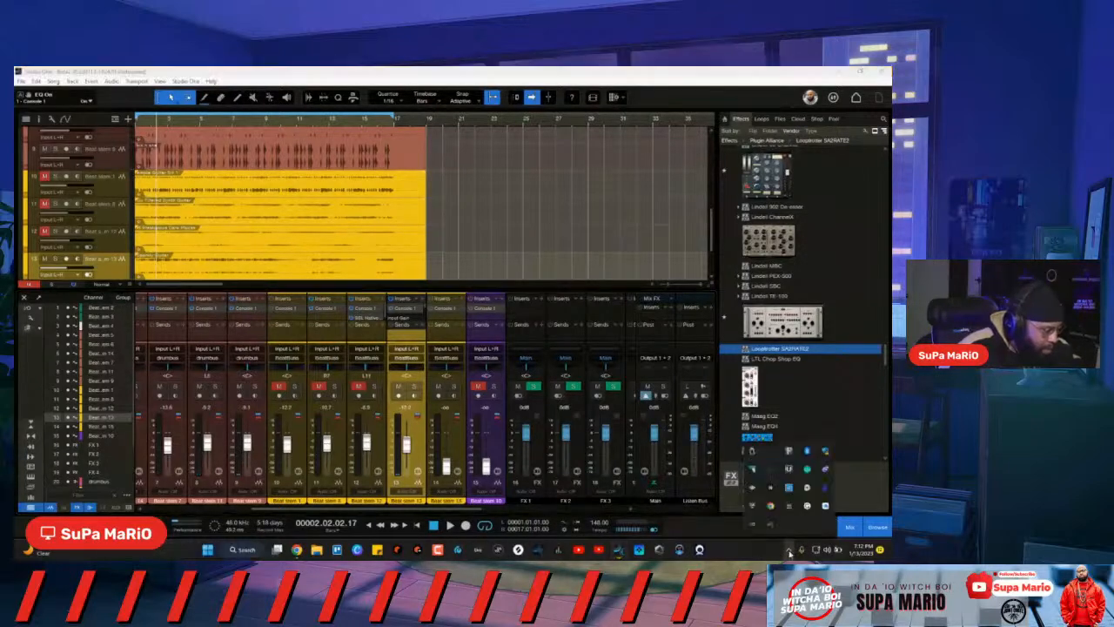
{"action": "right_click", "coordinate": [807, 470]}
{"action": "left_click", "coordinate": [782, 403]}
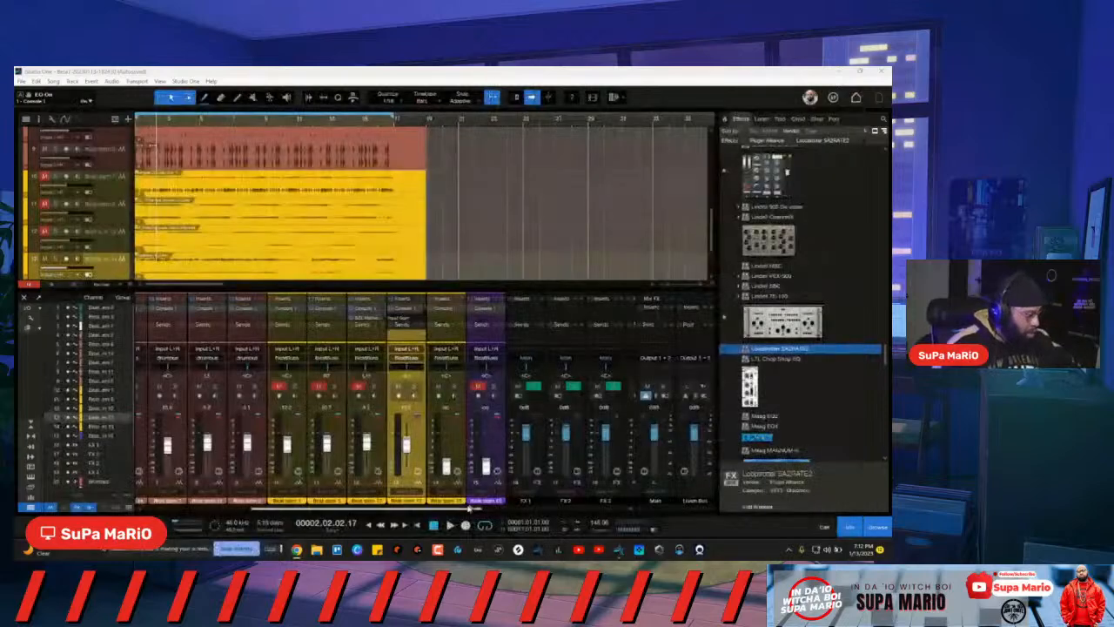
{"action": "left_click", "coordinate": [445, 528]}
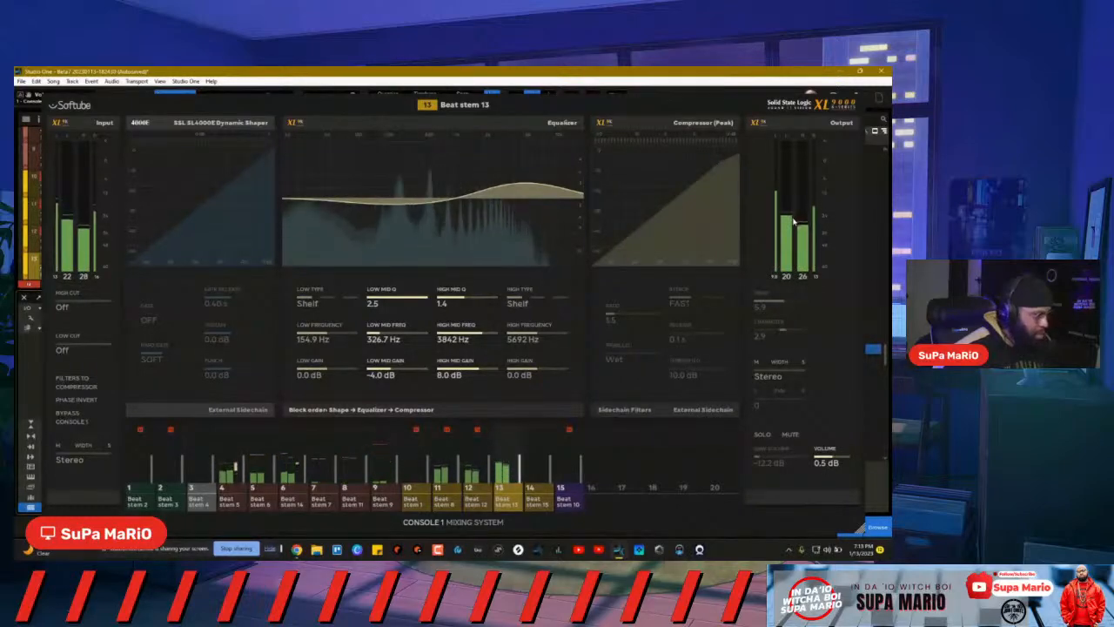
{"action": "left_click", "coordinate": [866, 148]}
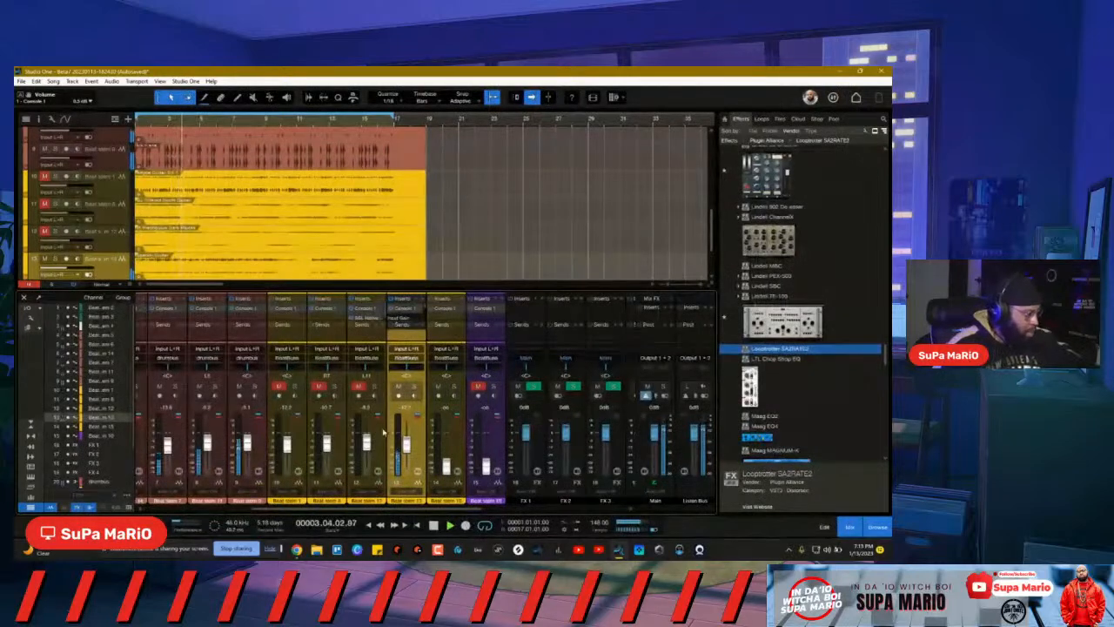
Step: Unmute the channel 5 stem, raise the channel 14 stem's fader, then mute channel 14
{"action": "left_click", "coordinate": [348, 392]}
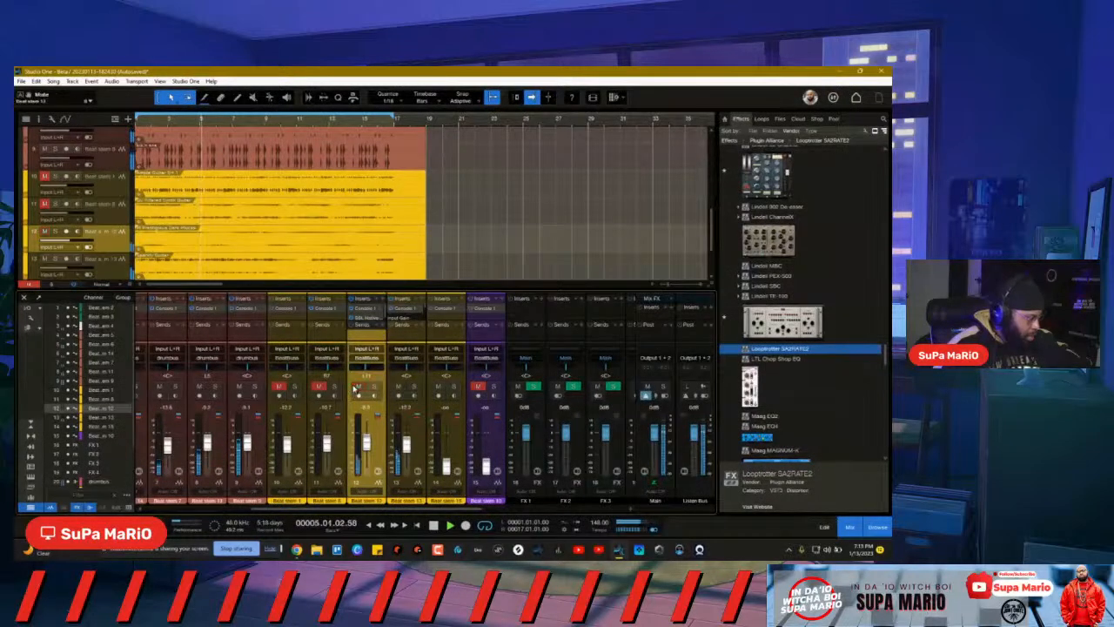
{"action": "left_click", "coordinate": [406, 445]}
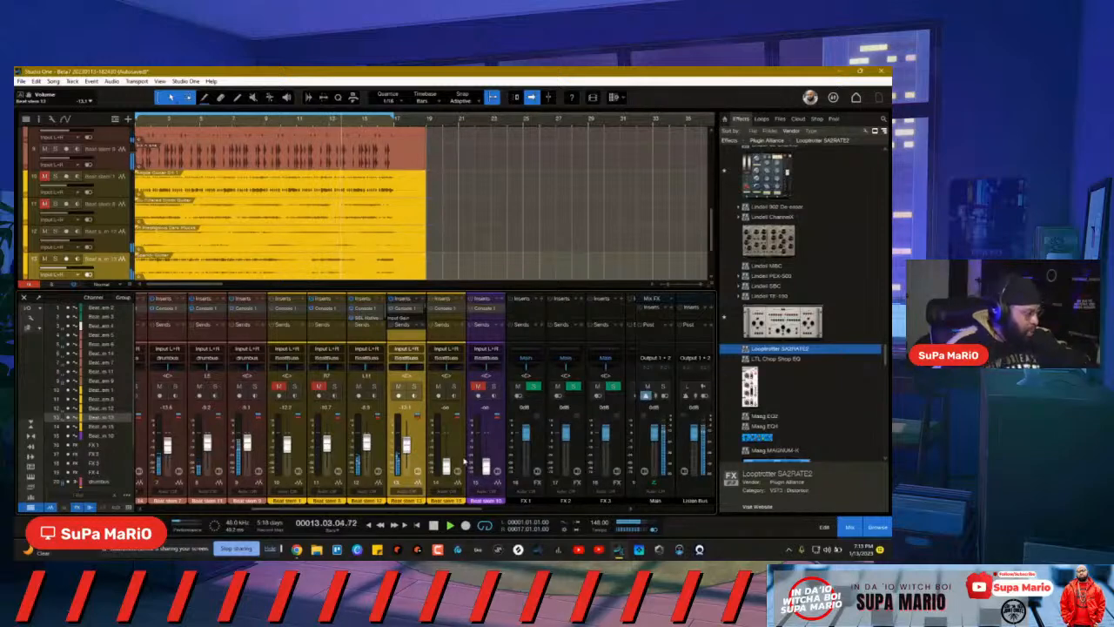
{"action": "left_click", "coordinate": [318, 386]}
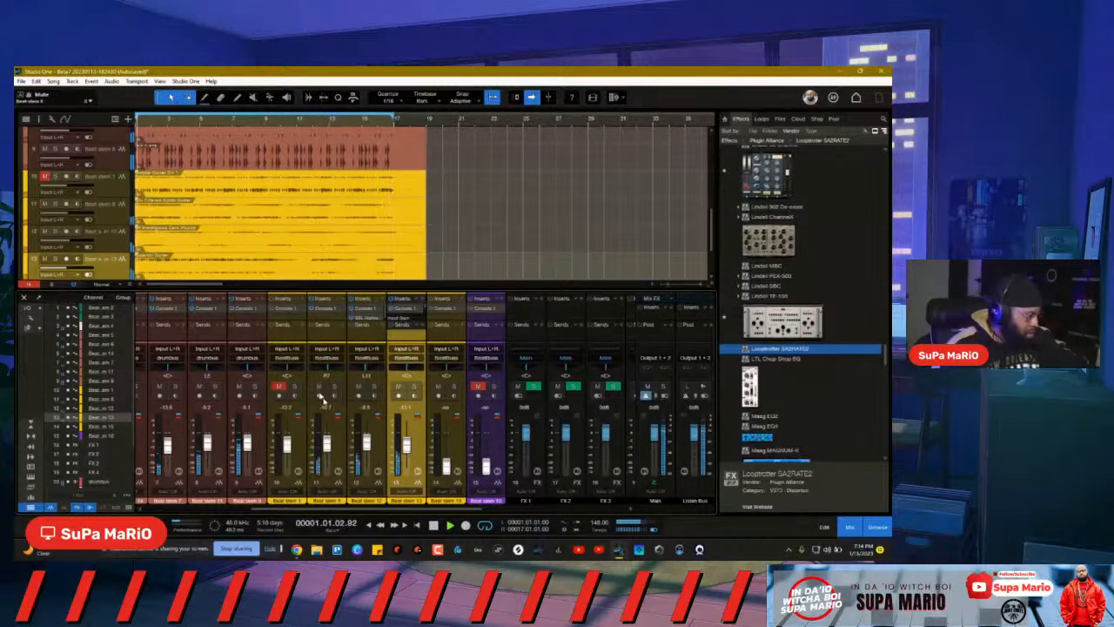
{"action": "left_click", "coordinate": [336, 444]}
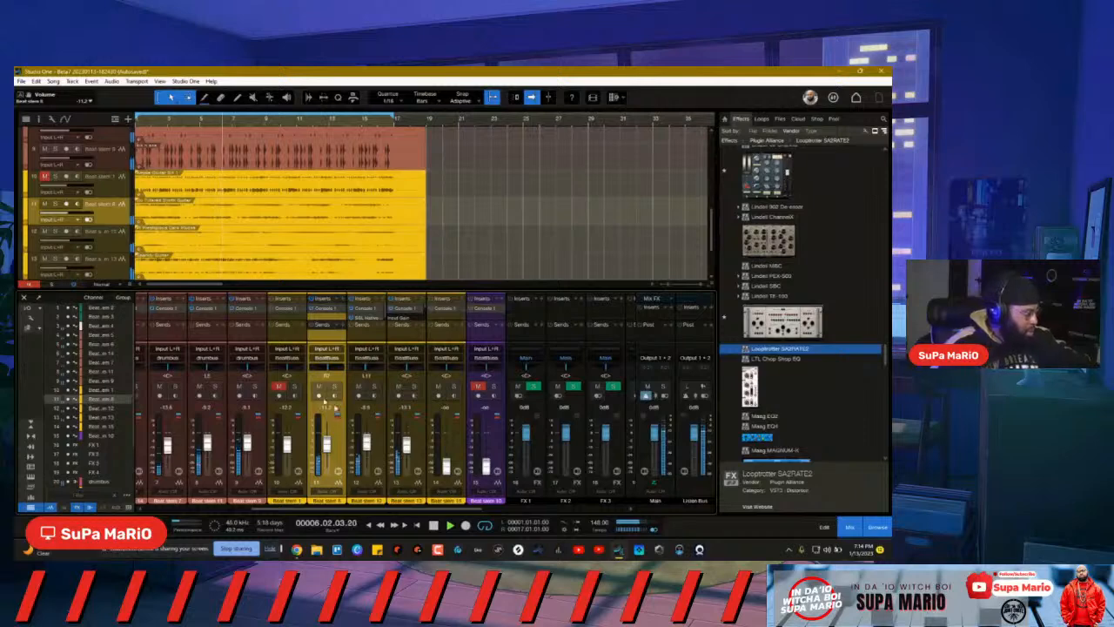
{"action": "mouse_move", "coordinate": [446, 464]}
{"action": "left_mouse_down"}
{"action": "mouse_move", "coordinate": [452, 402]}
{"action": "mouse_move", "coordinate": [448, 503]}
{"action": "mouse_move", "coordinate": [445, 409]}
{"action": "mouse_move", "coordinate": [448, 475]}
{"action": "left_mouse_up"}
{"action": "left_click", "coordinate": [438, 386]}
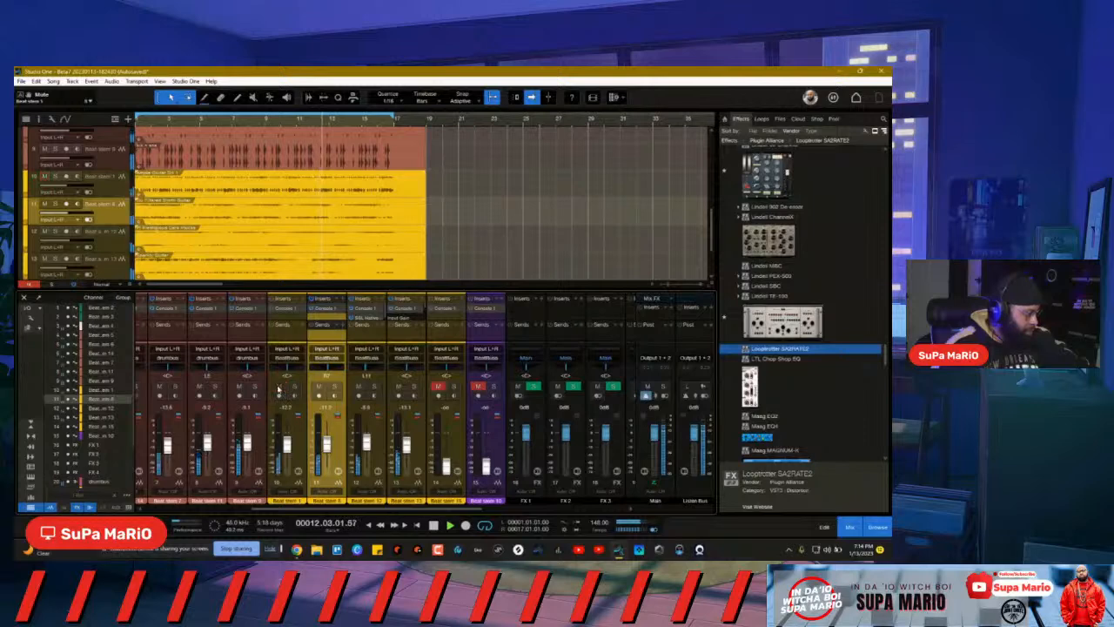
Step: Move the channel 10 stem to position 13, then unmute and solo the channel 13 stem
{"action": "left_click", "coordinate": [299, 443]}
{"action": "left_click_drag", "start_coordinate": [299, 440], "coordinate": [426, 447]}
{"action": "left_click", "coordinate": [459, 450]}
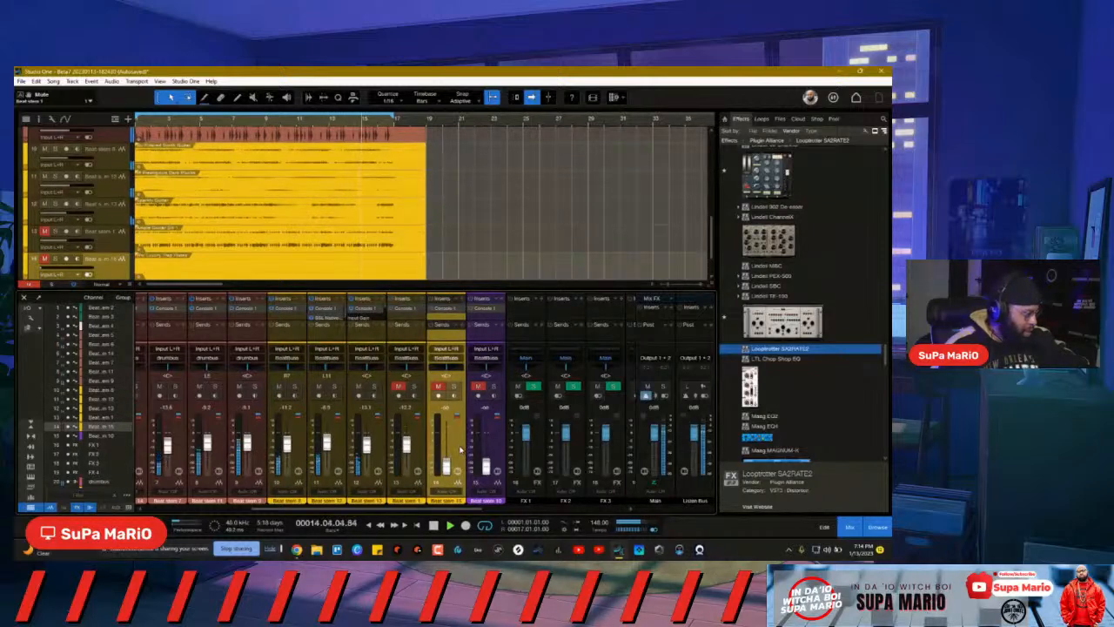
{"action": "left_click", "coordinate": [400, 387]}
{"action": "left_click", "coordinate": [413, 387]}
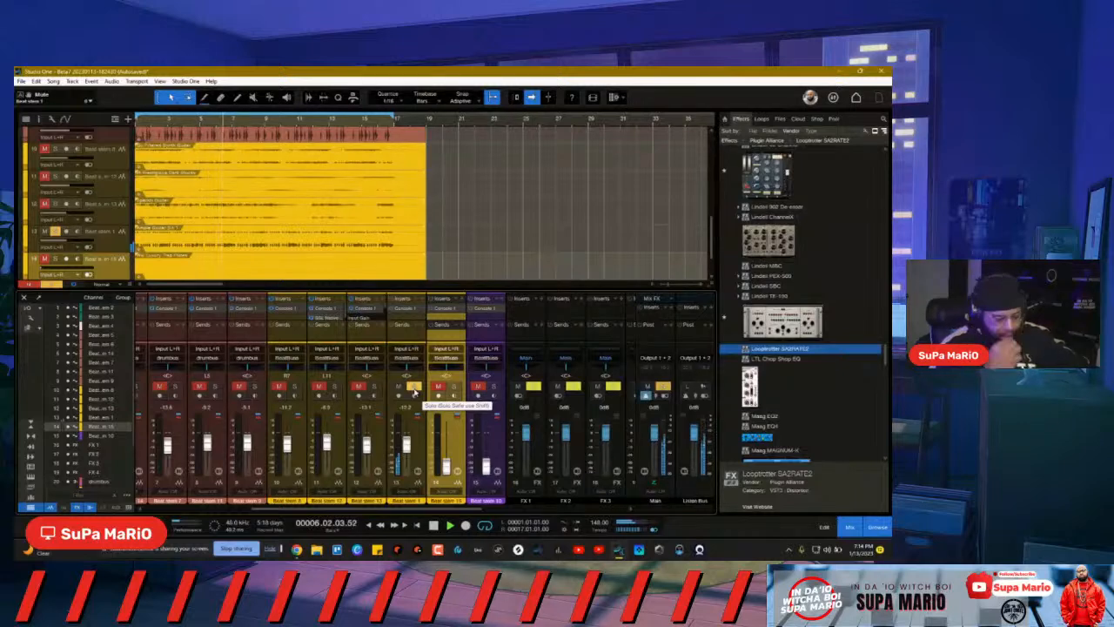
Step: Insert the UADx 1176 Rev A Compressor on the beat stem after searching '11'
{"action": "left_click", "coordinate": [419, 298]}
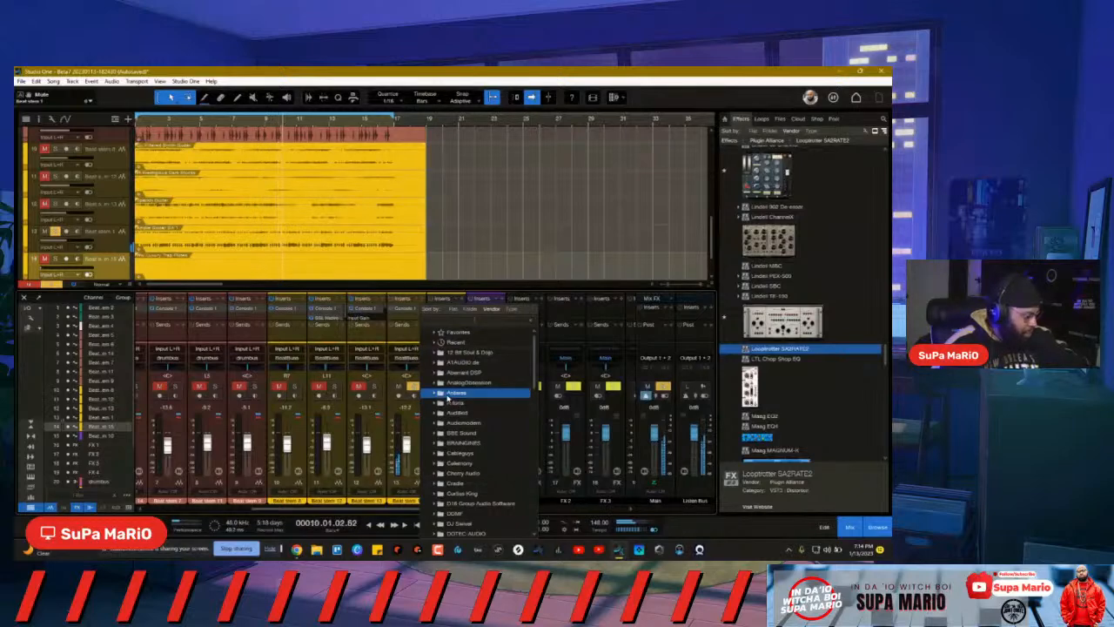
{"action": "type", "text": "11"}
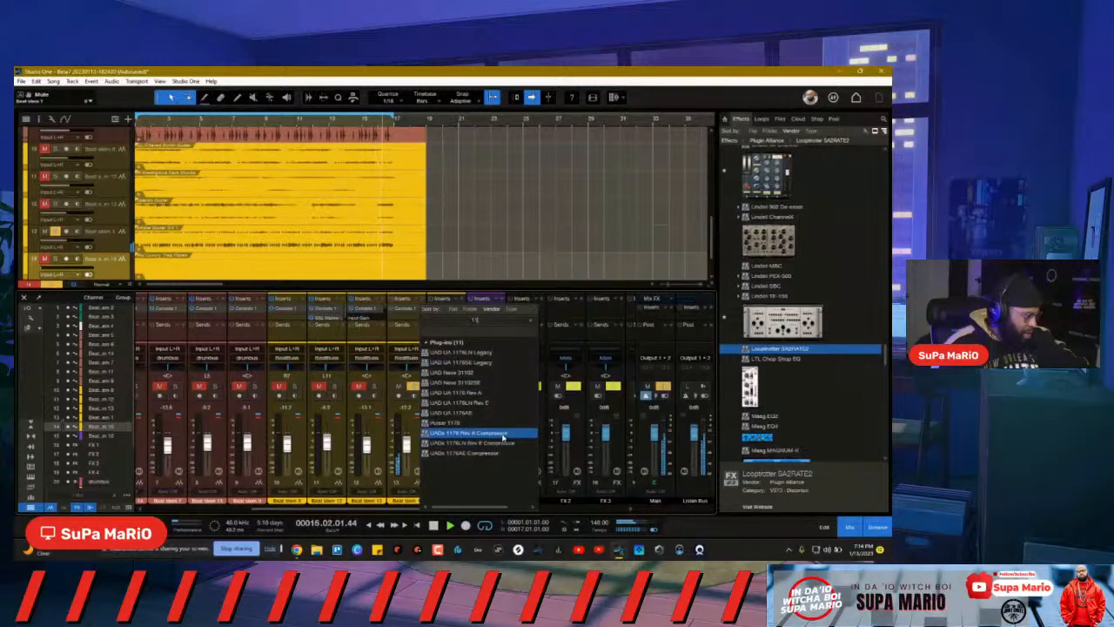
{"action": "left_click", "coordinate": [503, 443]}
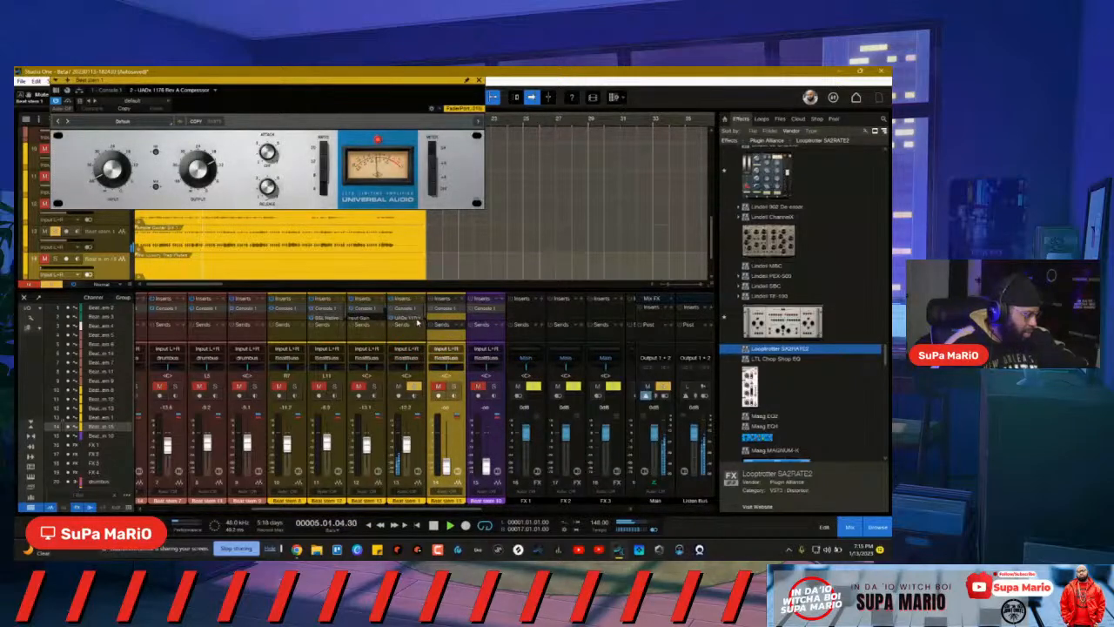
Step: Drag the arrange/mixer divider upward to give the mixer more room
{"action": "right_click", "coordinate": [421, 318]}
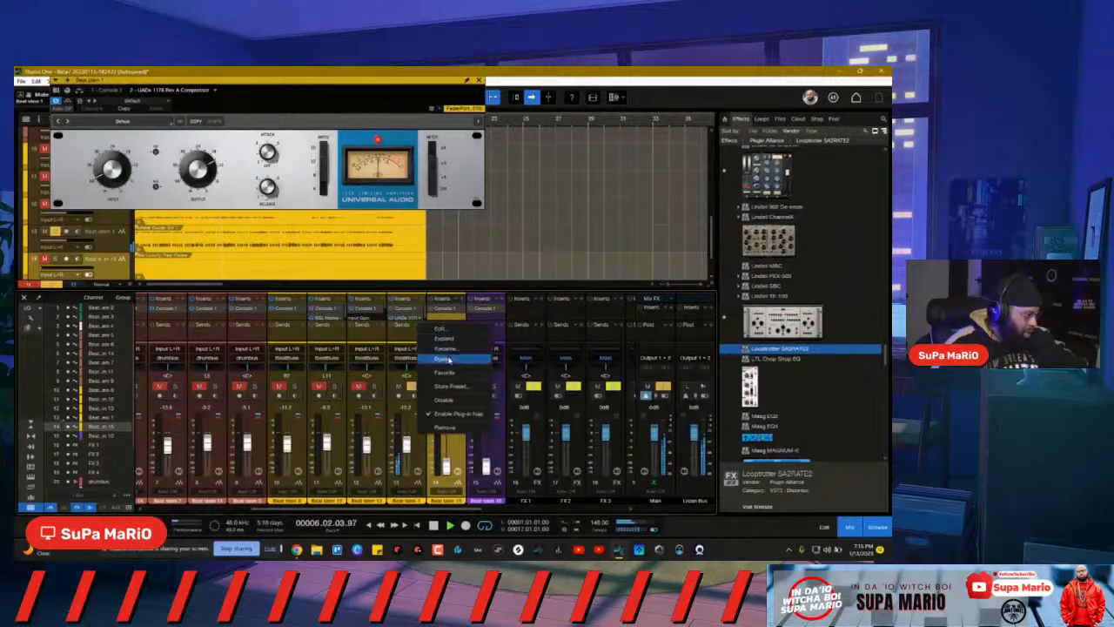
{"action": "left_click", "coordinate": [452, 430]}
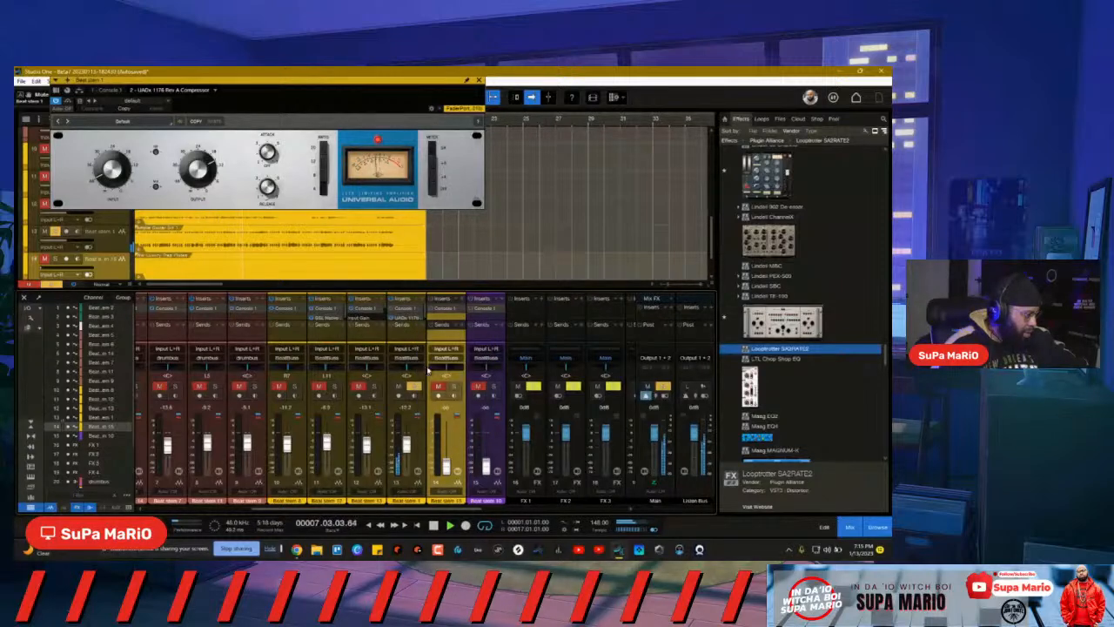
{"action": "left_click_drag", "start_coordinate": [418, 288], "coordinate": [423, 258]}
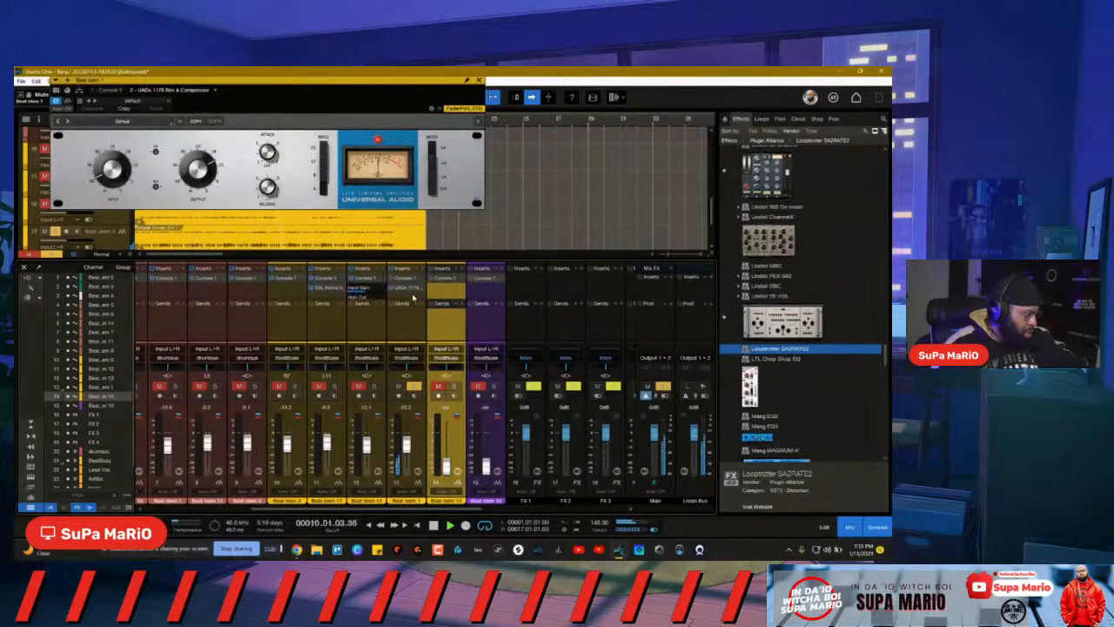
Step: Swap the UADx 1176 for a Purple Audio MC 77 and raise its ratio on both channels
{"action": "right_click", "coordinate": [424, 289]}
{"action": "left_click", "coordinate": [449, 397]}
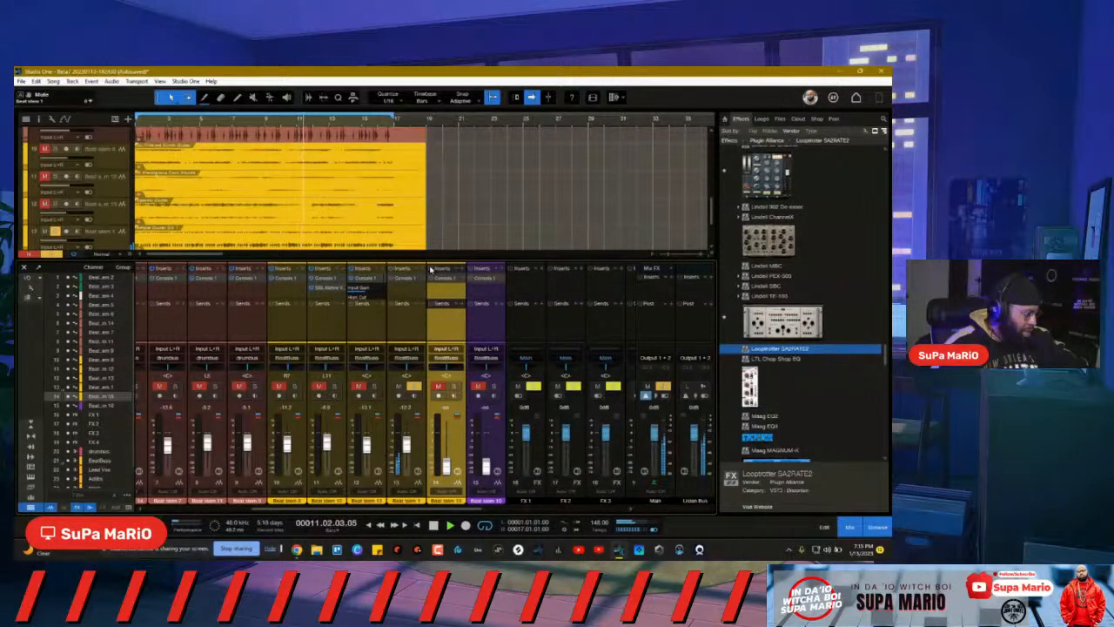
{"action": "left_click", "coordinate": [423, 273]}
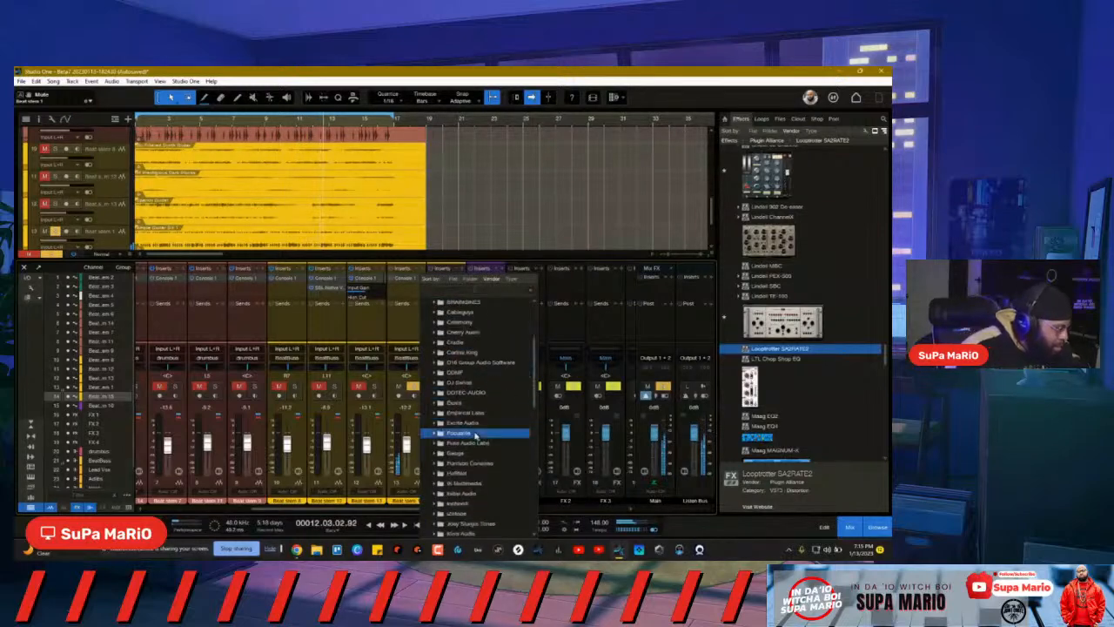
{"action": "type", "text": "pu"}
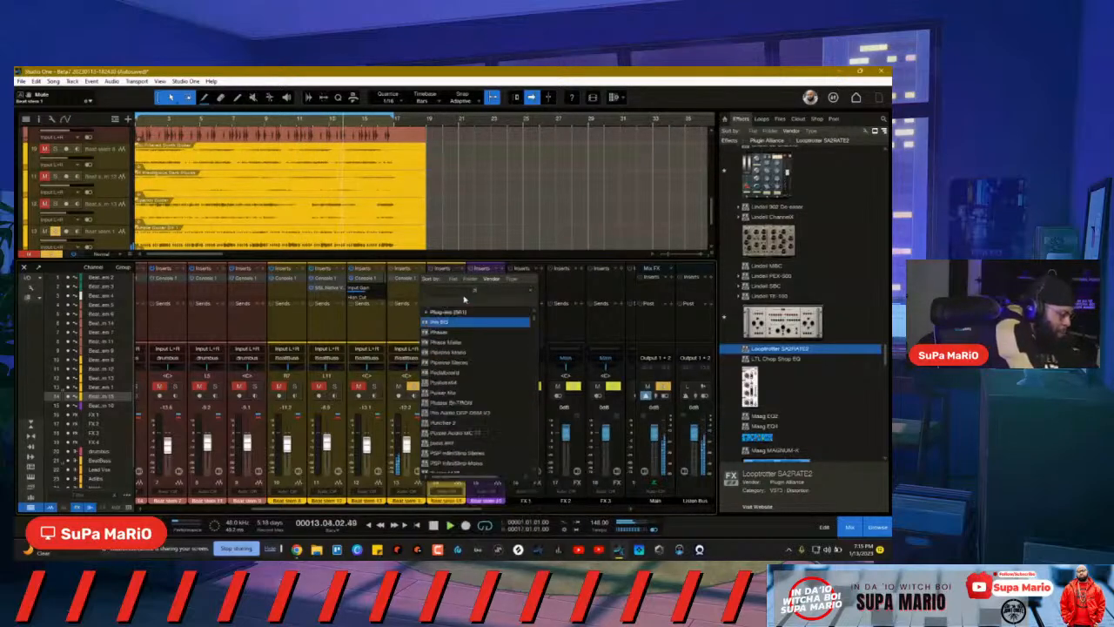
{"action": "type", "text": "rpl"}
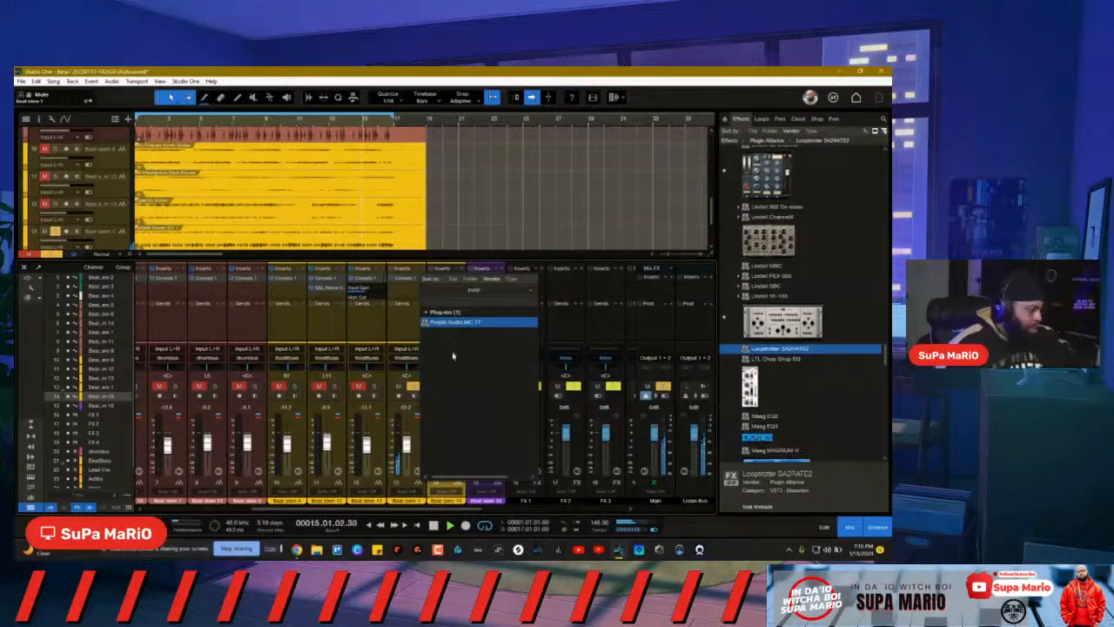
{"action": "double_click", "coordinate": [470, 321]}
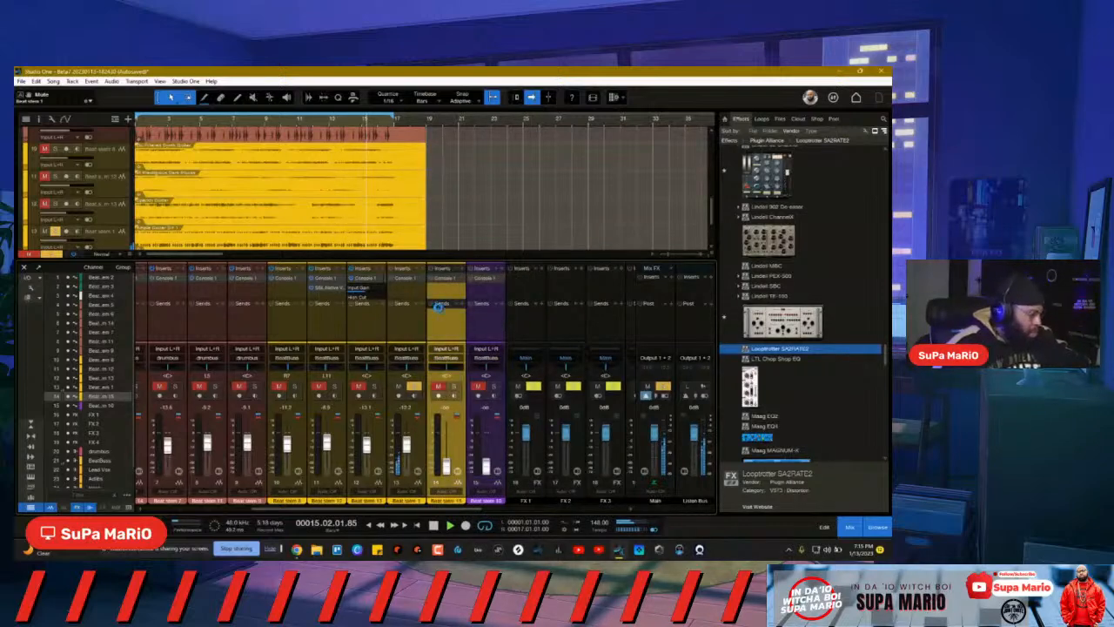
{"action": "left_click_drag", "start_coordinate": [376, 87], "coordinate": [465, 150]}
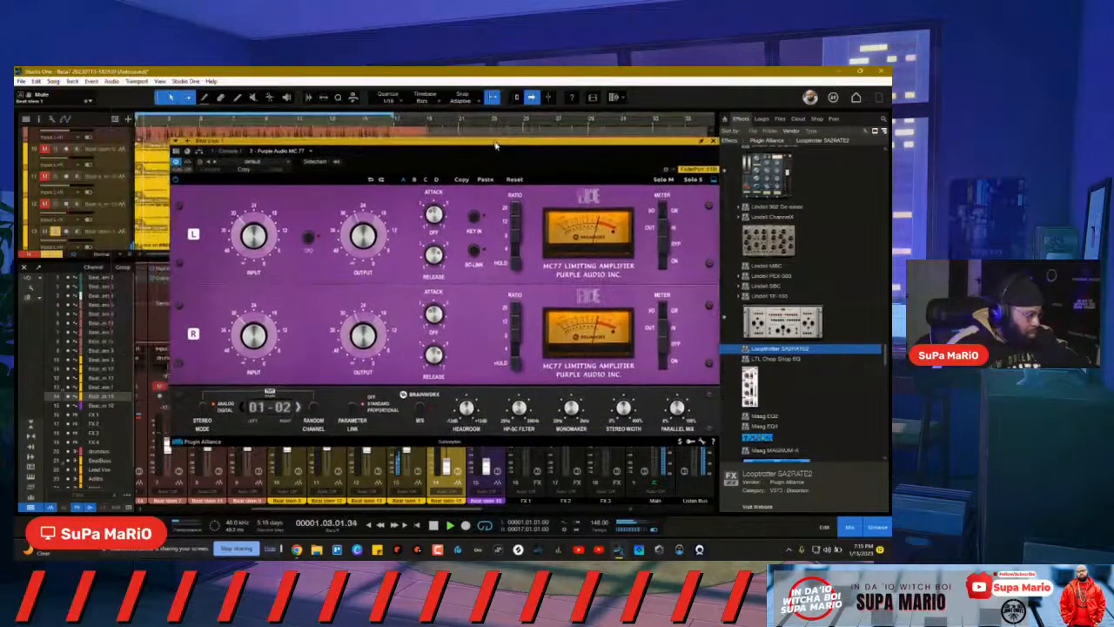
{"action": "left_click_drag", "start_coordinate": [493, 262], "coordinate": [490, 226]}
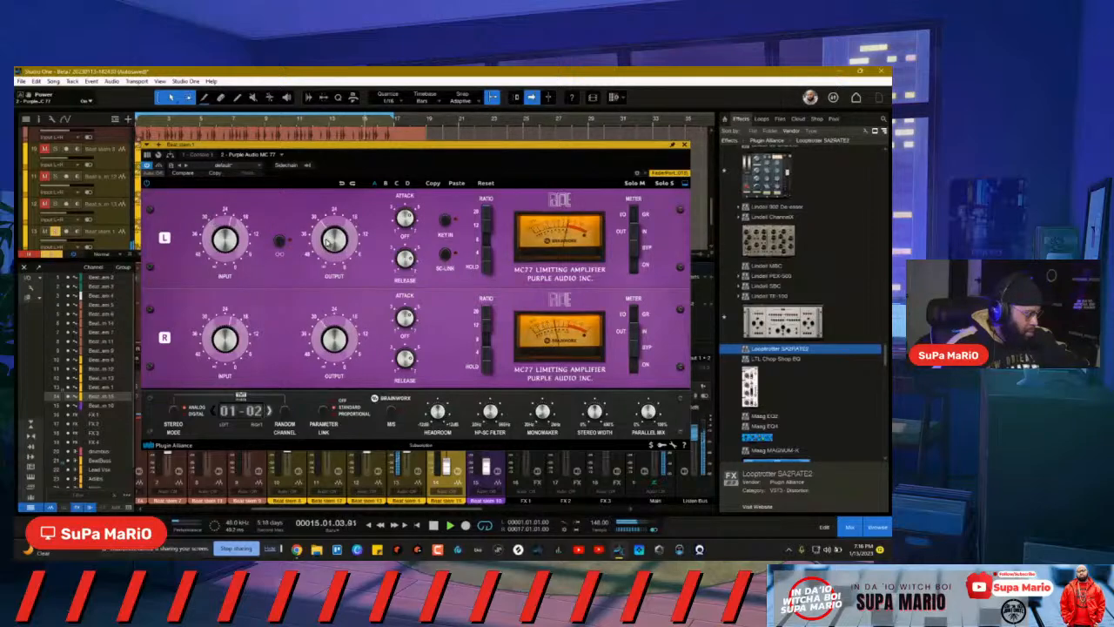
Step: Check Beat stem 12's SSL Vocalstrip 2, then bring up the stem's Purple Audio MC77
{"action": "left_click", "coordinate": [127, 187]}
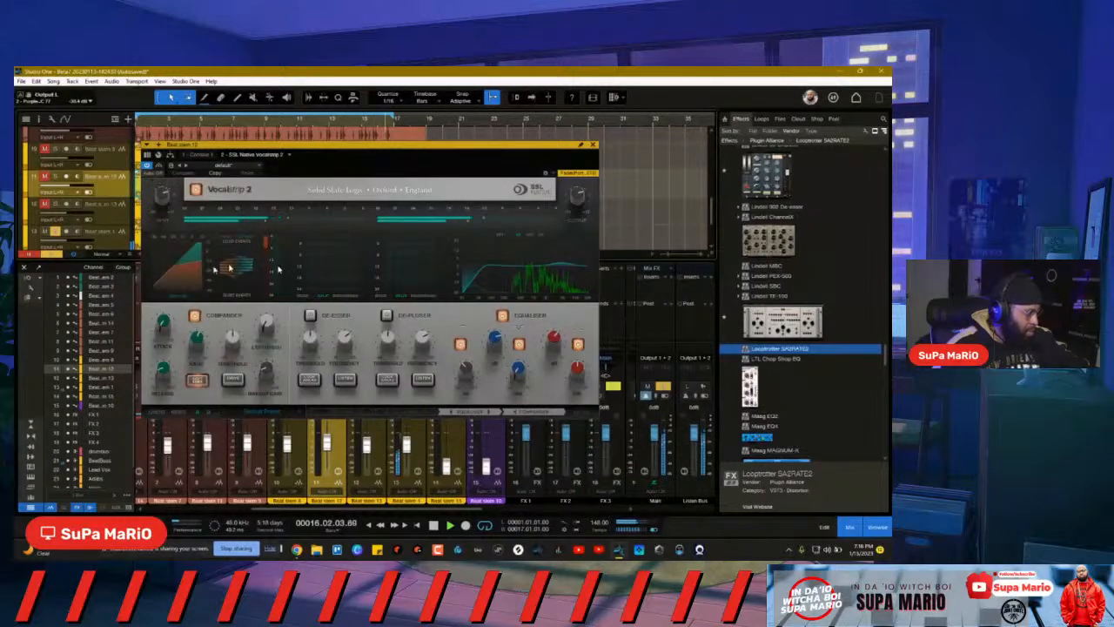
{"action": "left_click", "coordinate": [593, 145]}
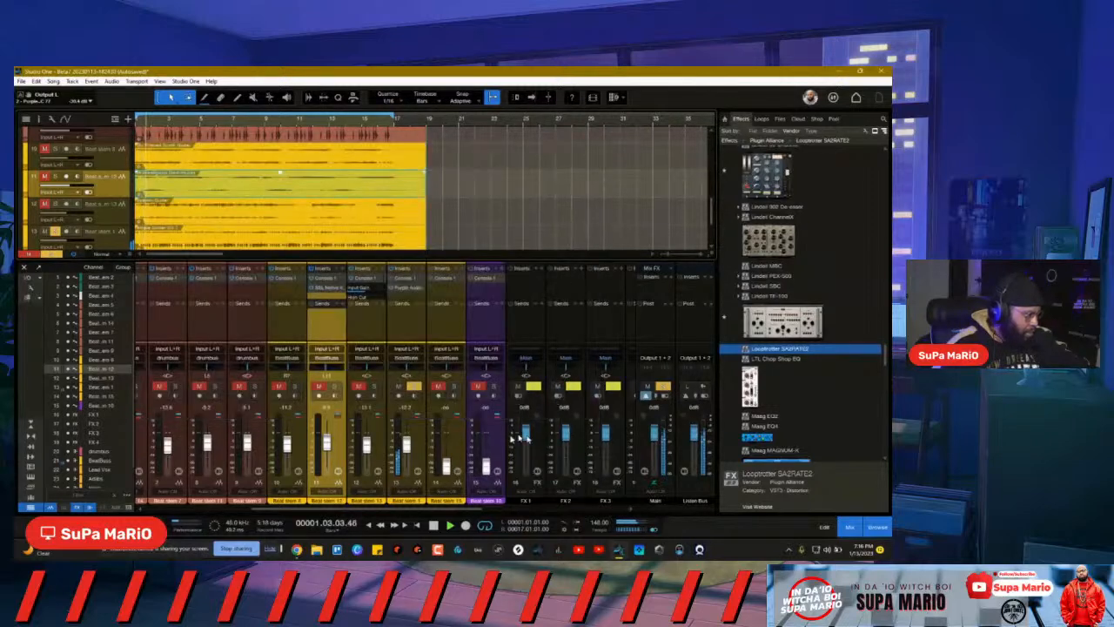
{"action": "left_click", "coordinate": [398, 288]}
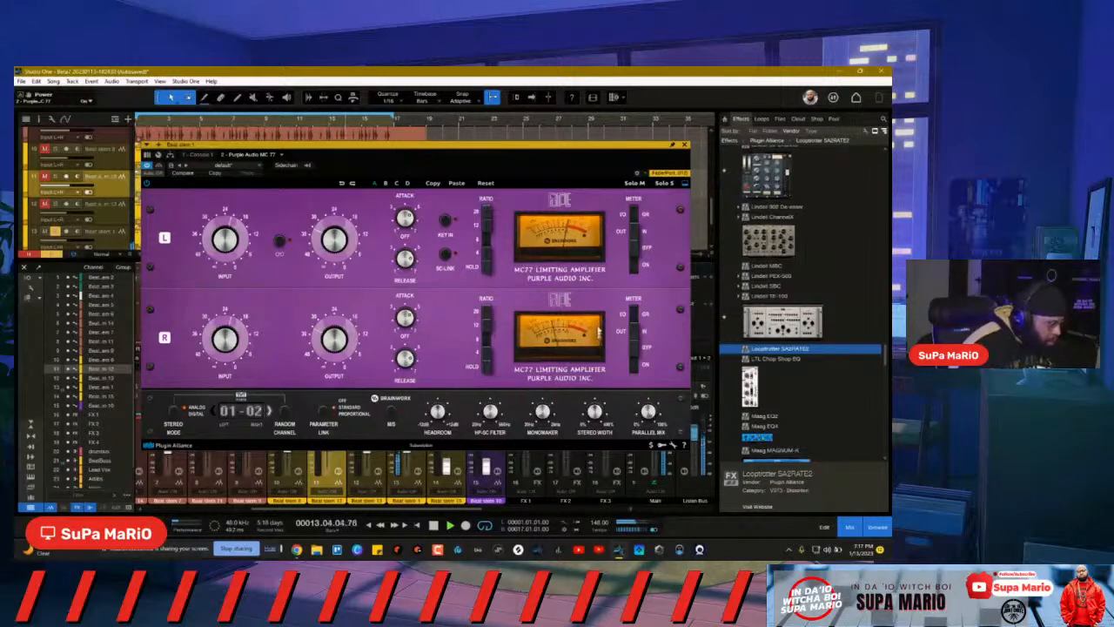
Step: Set the MC77's TMT channel pair to 13-14 and close the plug-in window
{"action": "left_click", "coordinate": [286, 411]}
{"action": "left_click", "coordinate": [287, 414]}
{"action": "left_click", "coordinate": [287, 413]}
{"action": "left_click", "coordinate": [213, 412]}
{"action": "left_click", "coordinate": [270, 411]}
{"action": "left_click", "coordinate": [271, 411]}
{"action": "left_click", "coordinate": [271, 410]}
{"action": "left_click", "coordinate": [271, 411]}
{"action": "left_click", "coordinate": [271, 411]}
{"action": "left_click", "coordinate": [271, 411]}
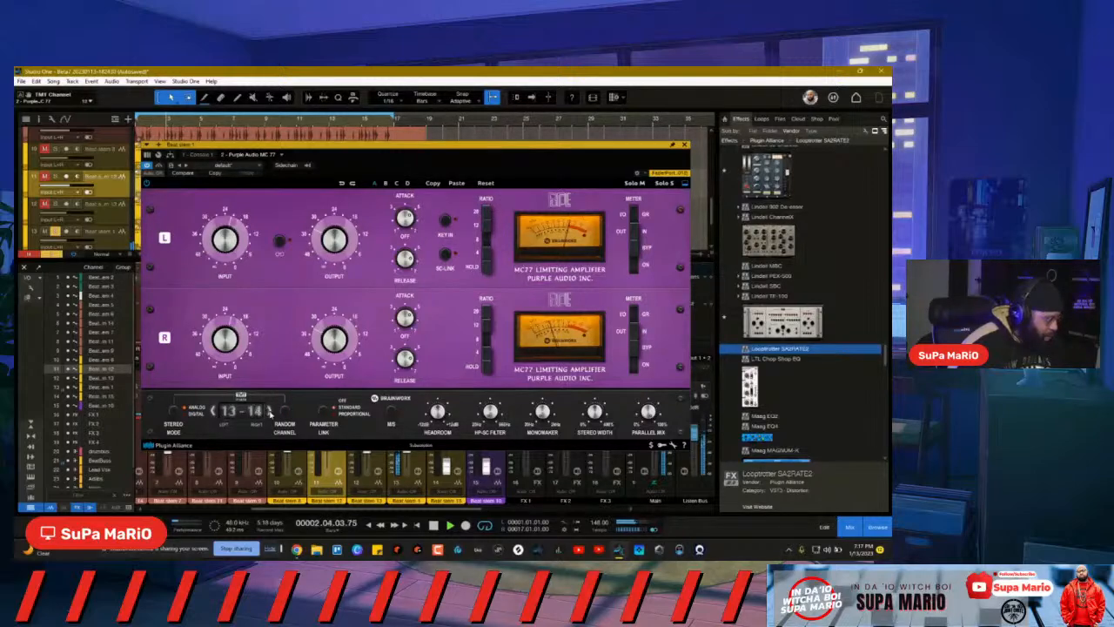
{"action": "left_click", "coordinate": [684, 146]}
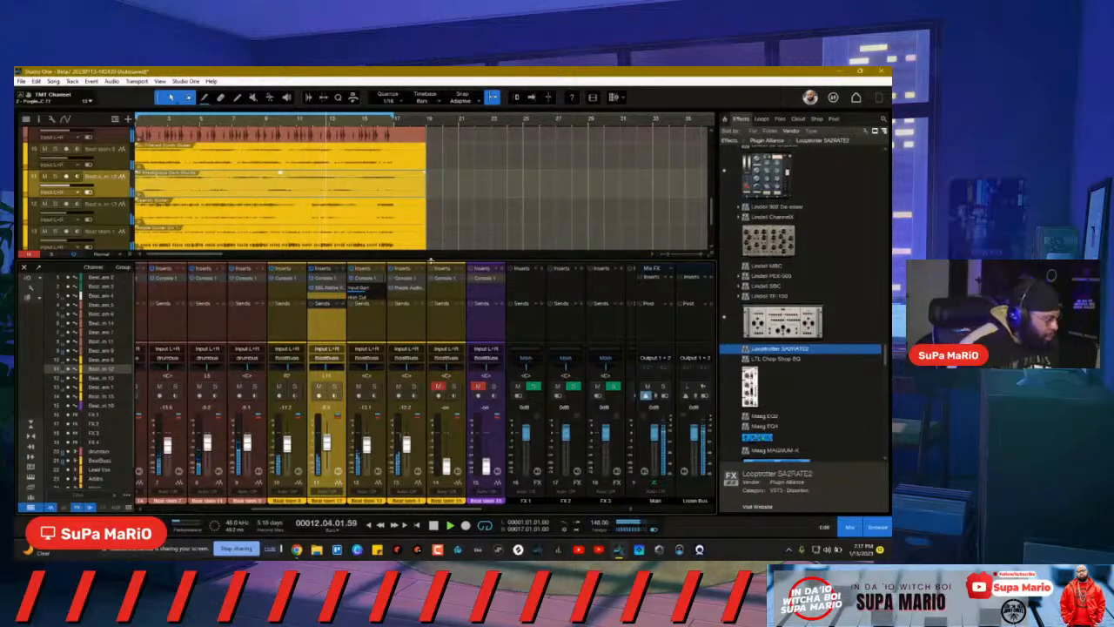
Step: Briefly reopen and close Beat stem 1's MC77, then open its Console 1 insert
{"action": "left_click", "coordinate": [407, 292]}
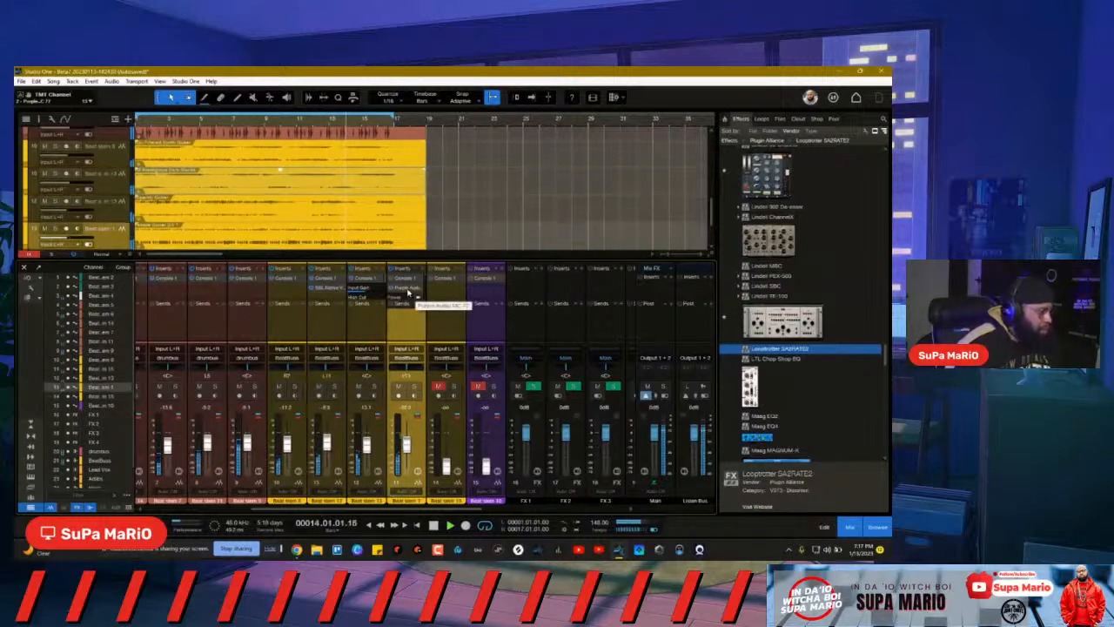
{"action": "left_click", "coordinate": [407, 292]}
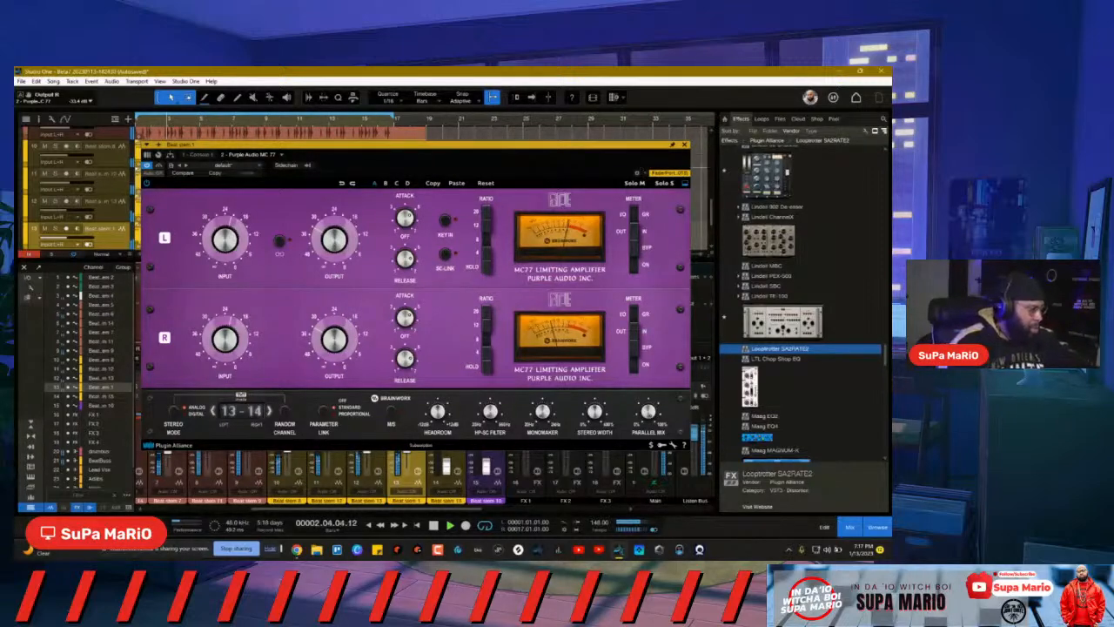
{"action": "left_click", "coordinate": [685, 147]}
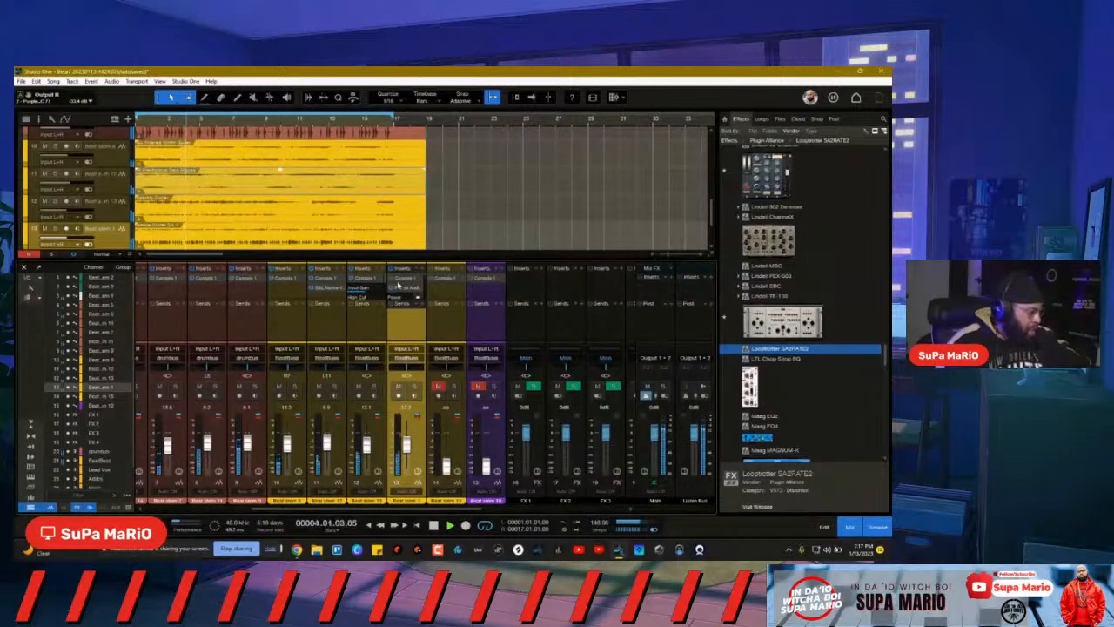
{"action": "left_click", "coordinate": [393, 279]}
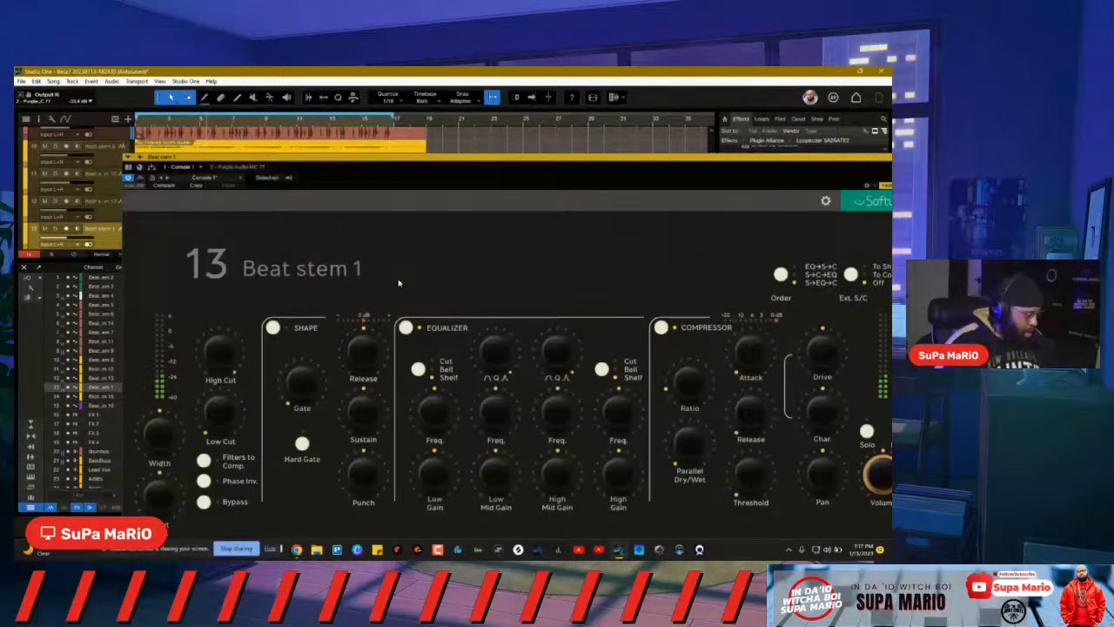
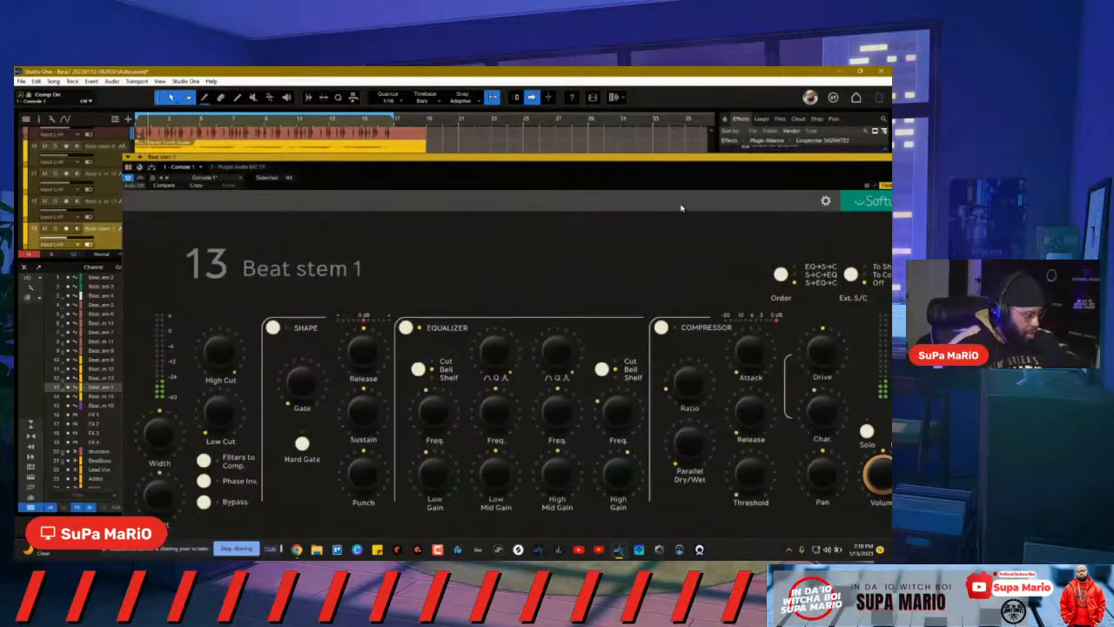
Step: Close Console 1, solo channels 12 and 13, and briefly check Beat stem 1's Softube strip
{"action": "left_click_drag", "start_coordinate": [696, 162], "coordinate": [638, 132]}
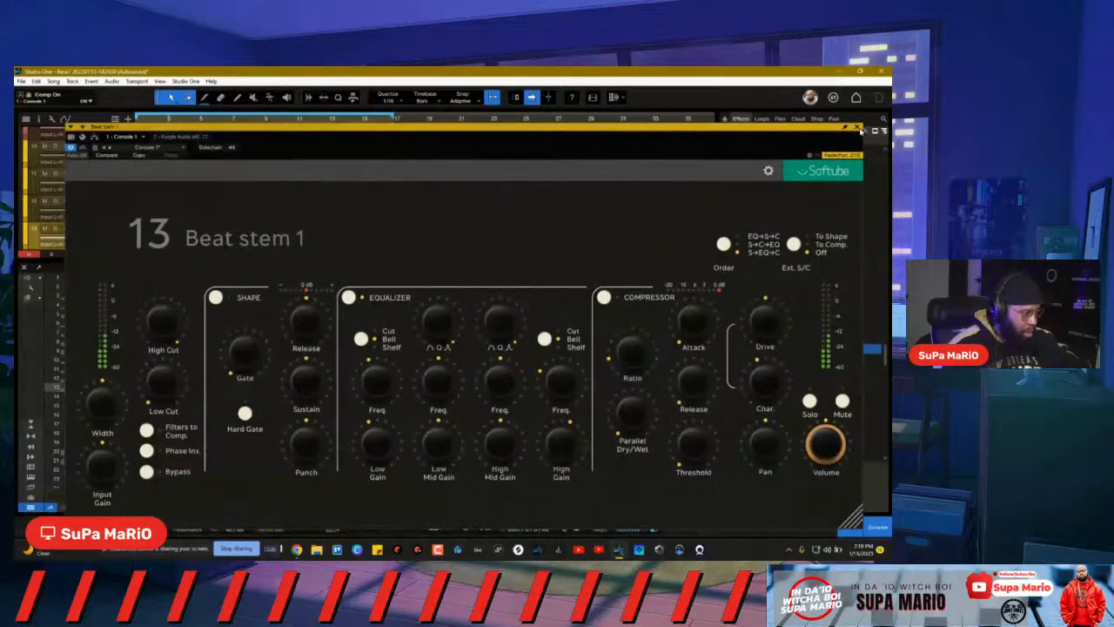
{"action": "left_click", "coordinate": [858, 128]}
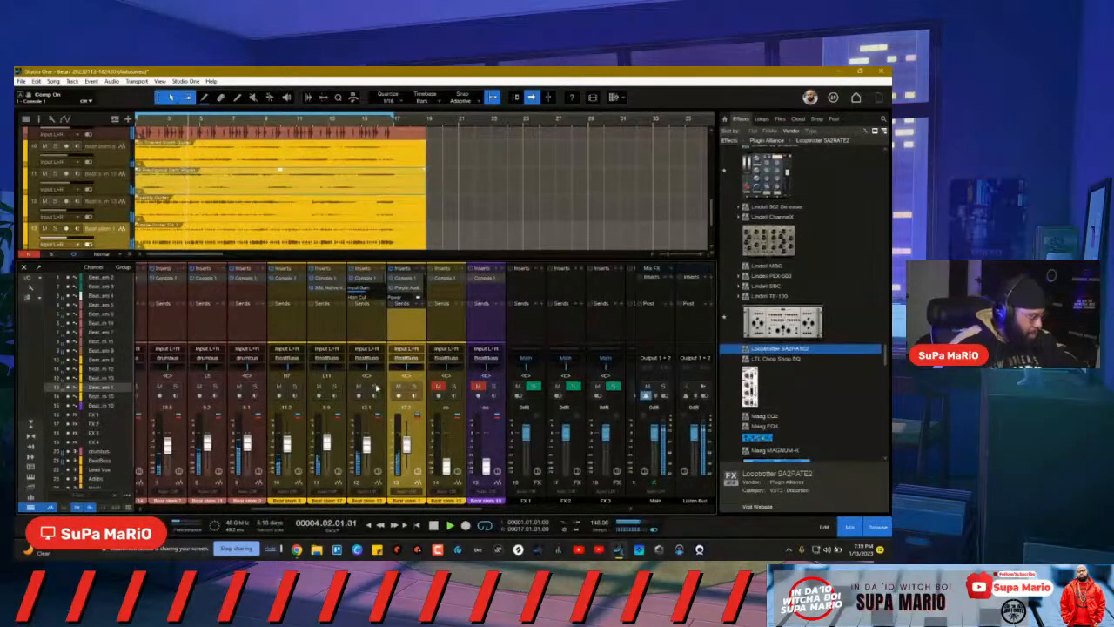
{"action": "left_click", "coordinate": [375, 385]}
{"action": "left_click", "coordinate": [414, 386]}
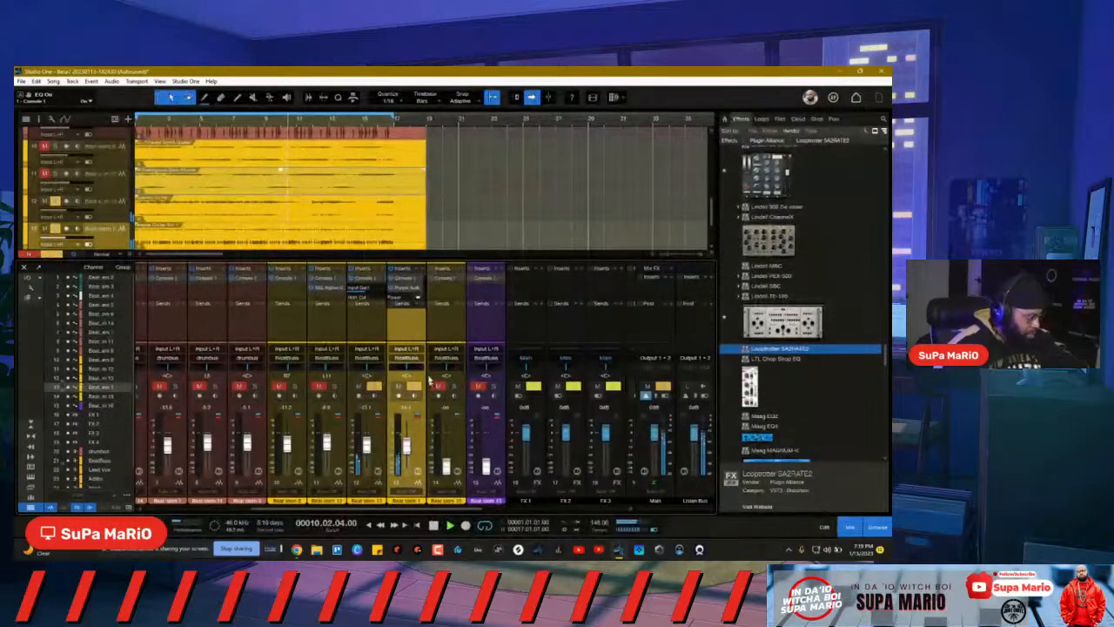
{"action": "left_click", "coordinate": [408, 289]}
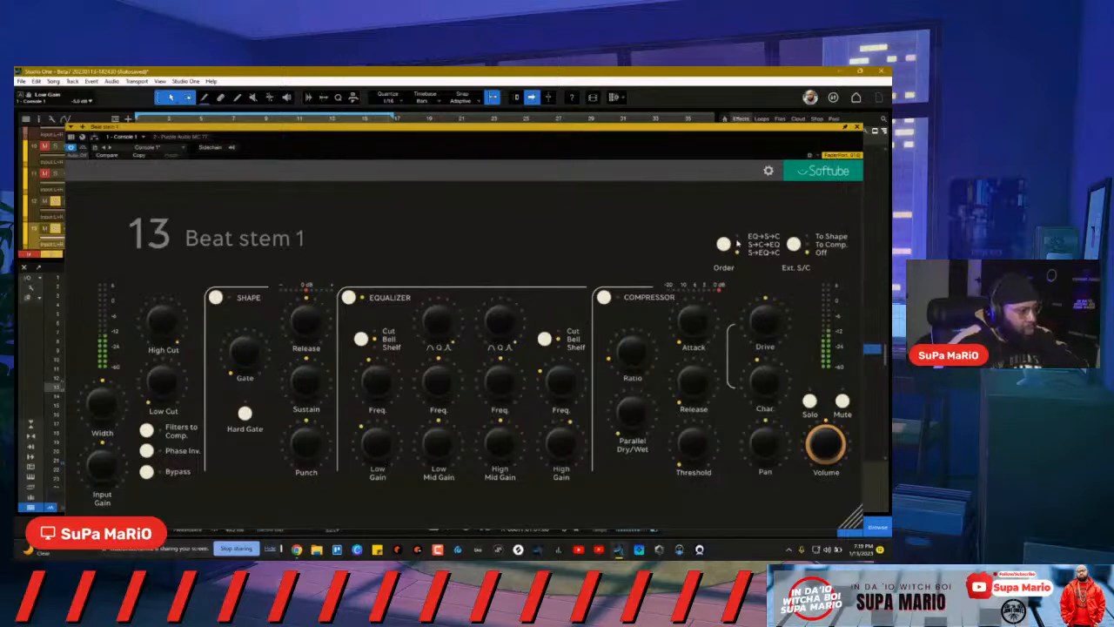
{"action": "left_click", "coordinate": [857, 128]}
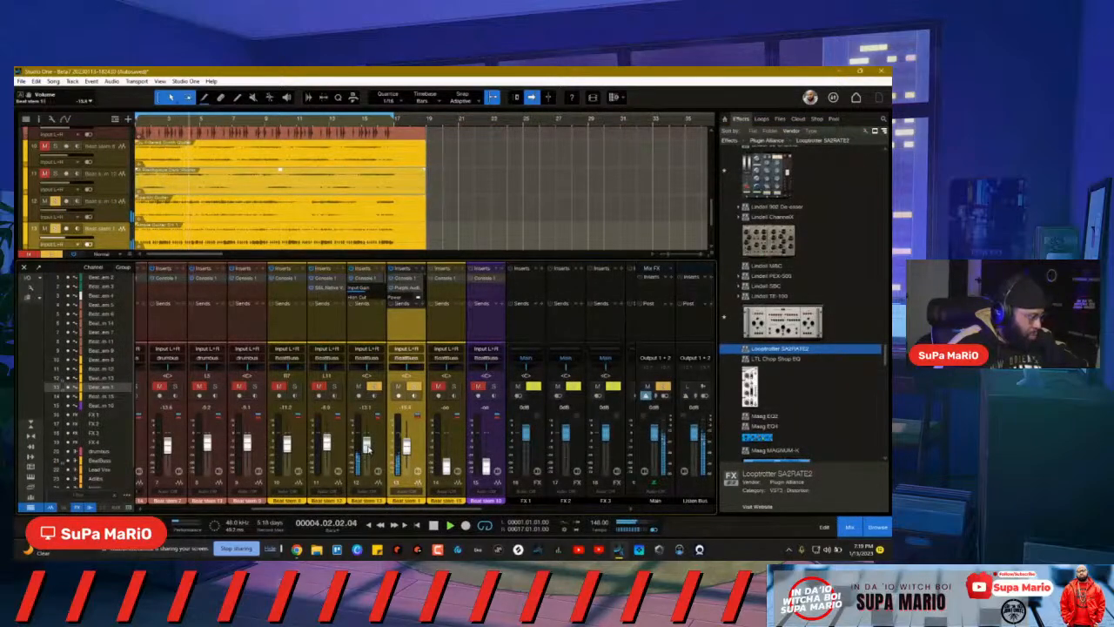
Step: Nudge channel 12's volume, clear all solos, and select channels 12 and 13 together
{"action": "left_click_drag", "start_coordinate": [366, 446], "coordinate": [367, 442]}
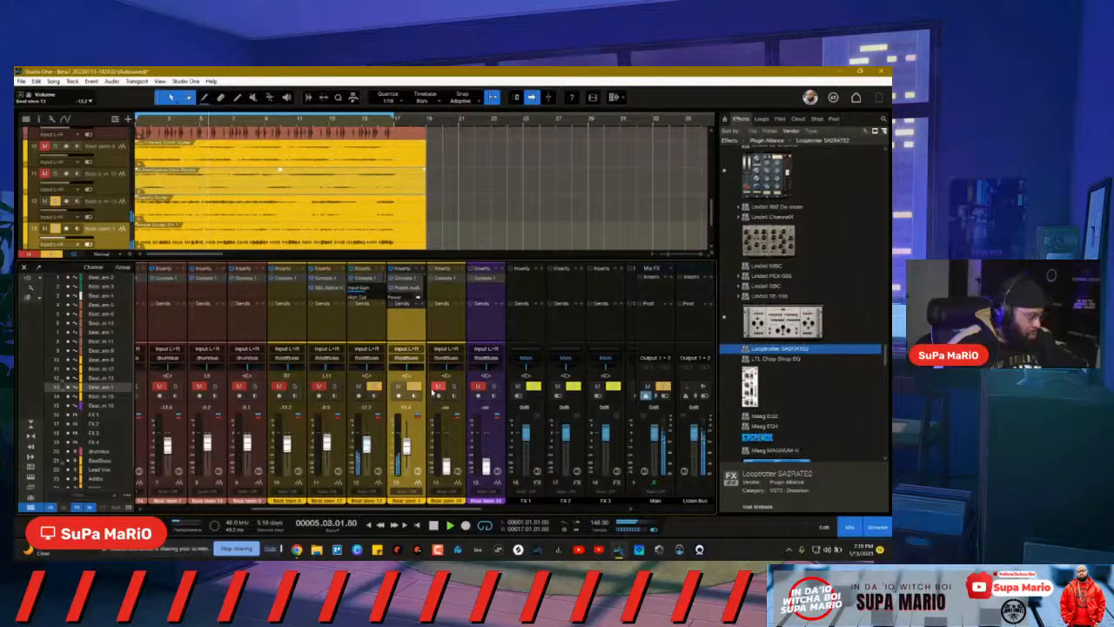
{"action": "left_click", "coordinate": [666, 388]}
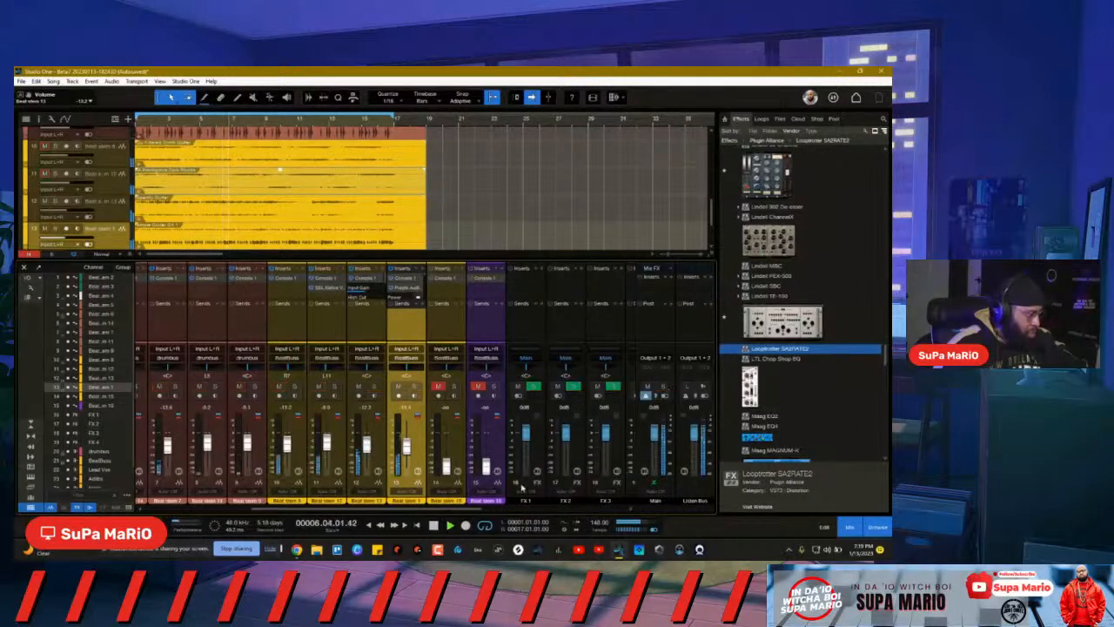
{"action": "left_click", "coordinate": [381, 454], "text": "shift"}
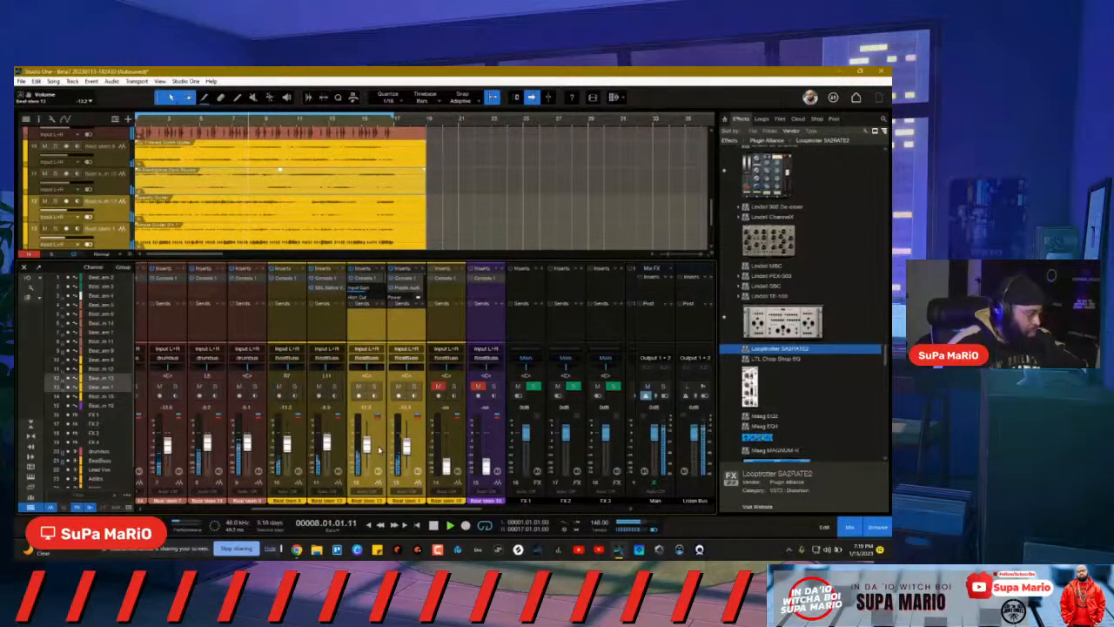
{"action": "left_click", "coordinate": [383, 451]}
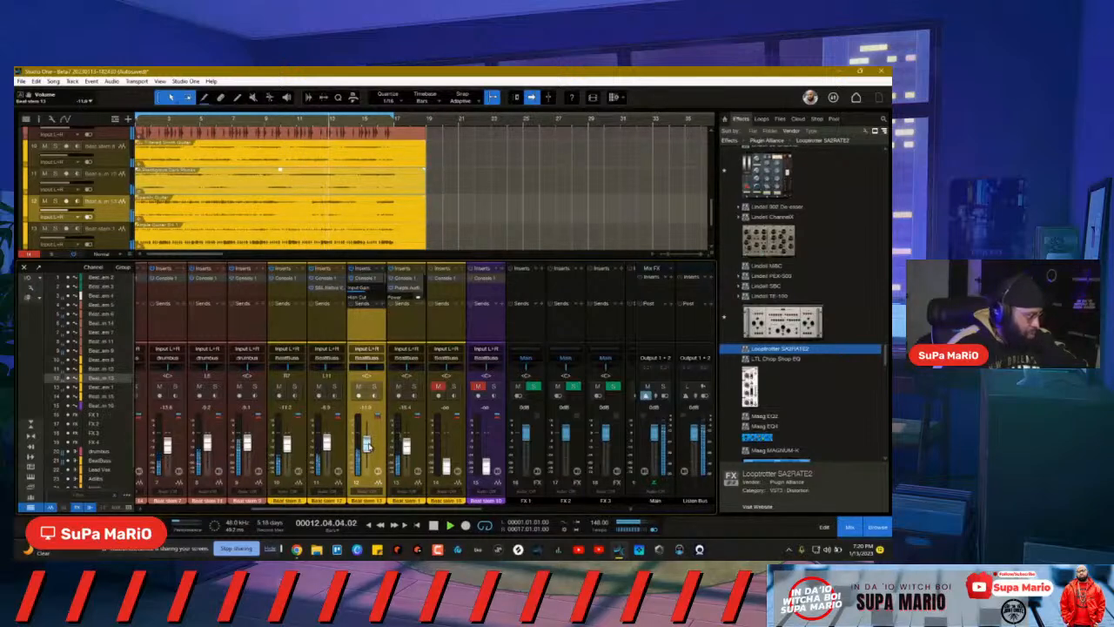
{"action": "left_click", "coordinate": [389, 451]}
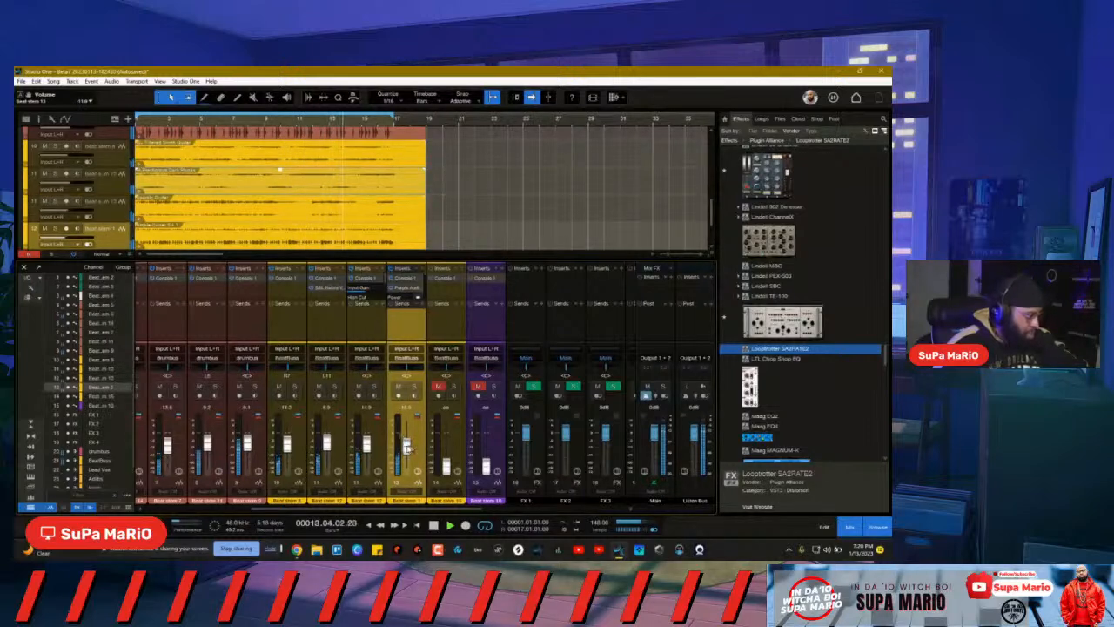
{"action": "left_click", "coordinate": [382, 452], "text": "shift"}
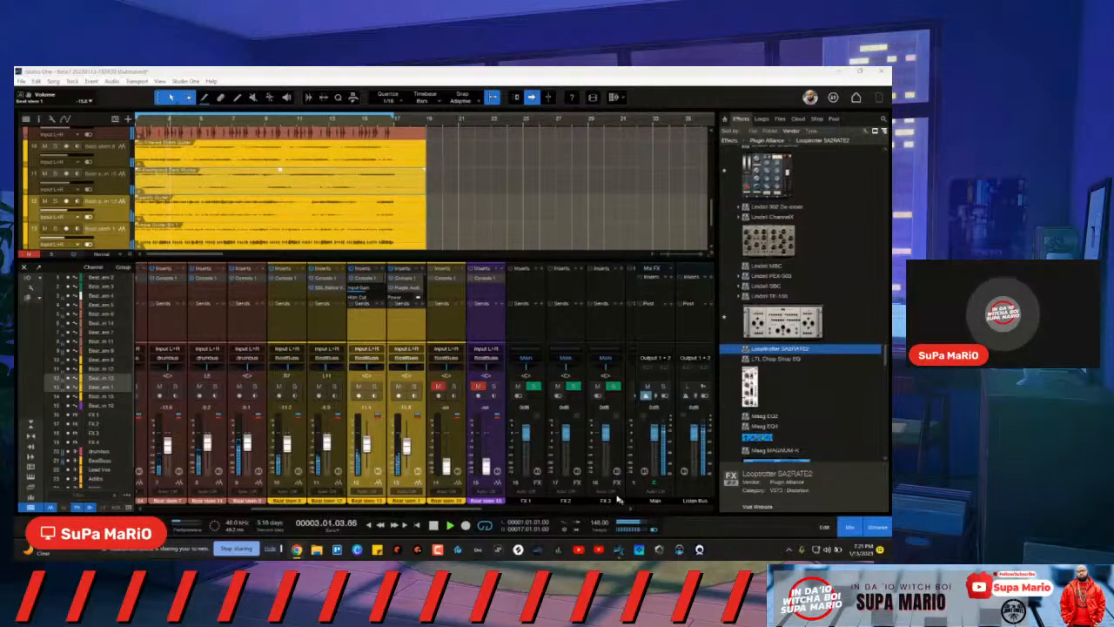
Step: Mute beat stem channels 11 and 12, leaving 13 unmuted, and clear the main output's global state
{"action": "left_click", "coordinate": [397, 387]}
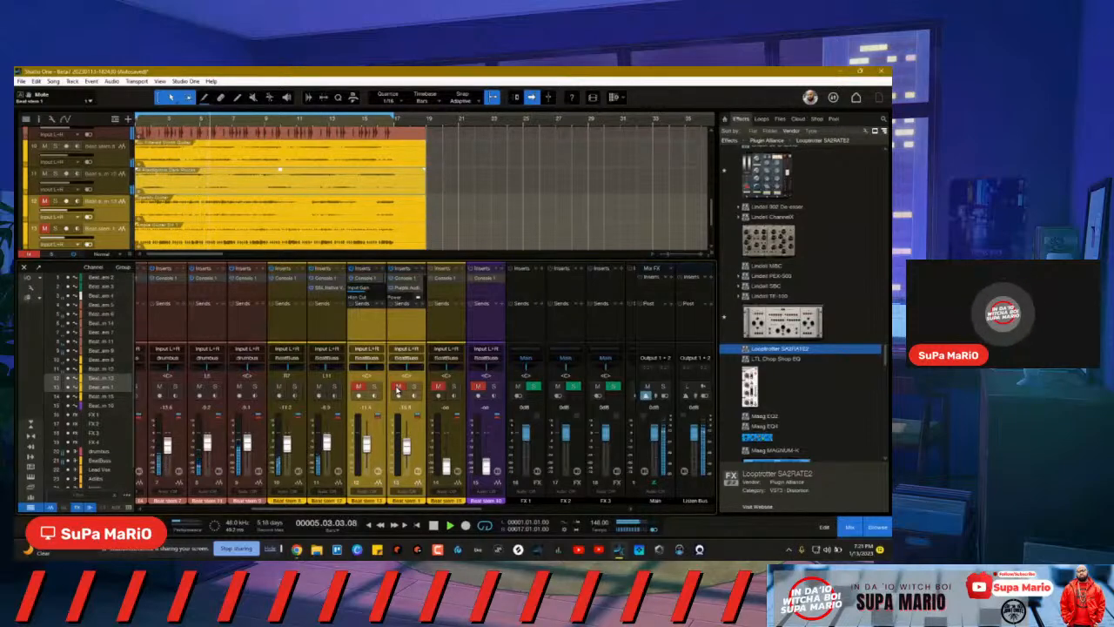
{"action": "left_click", "coordinate": [398, 388]}
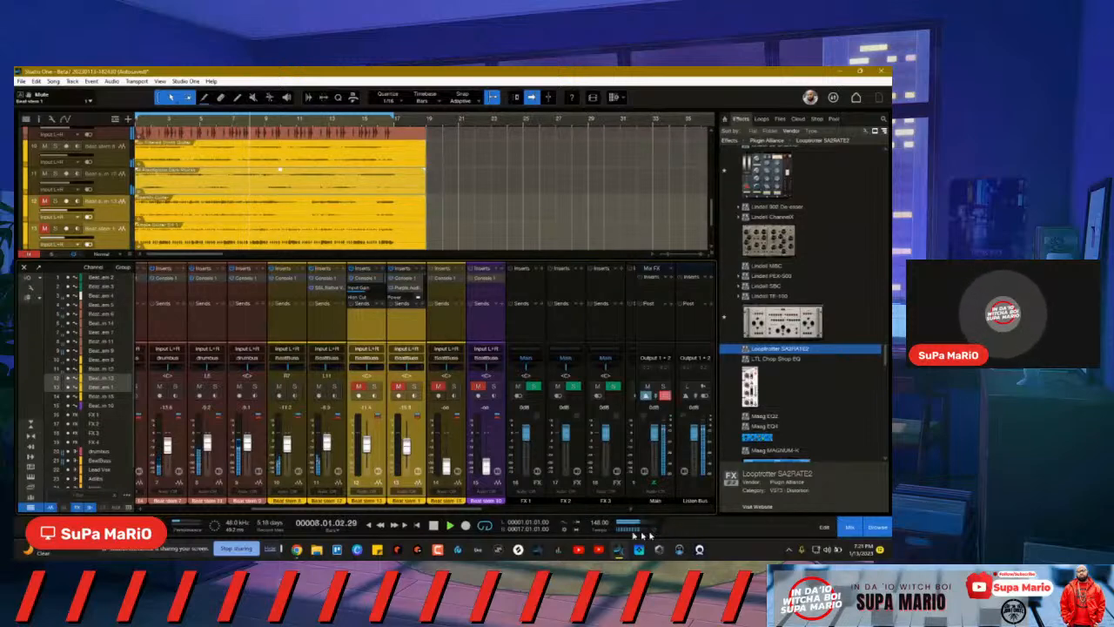
{"action": "left_click", "coordinate": [397, 388]}
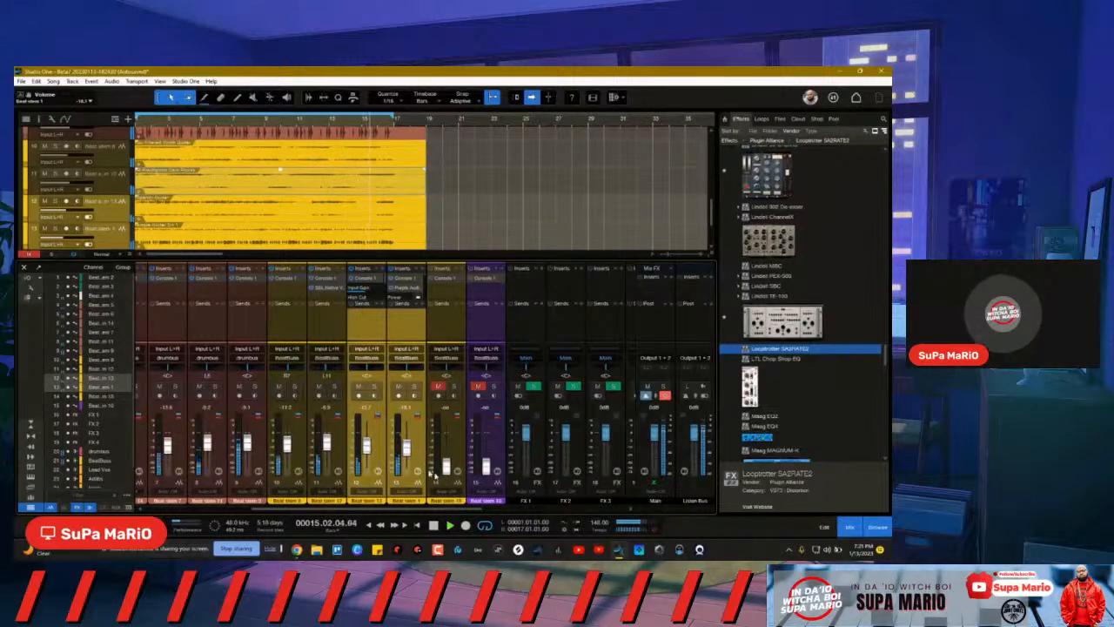
{"action": "left_click", "coordinate": [319, 386]}
{"action": "left_click", "coordinate": [358, 386]}
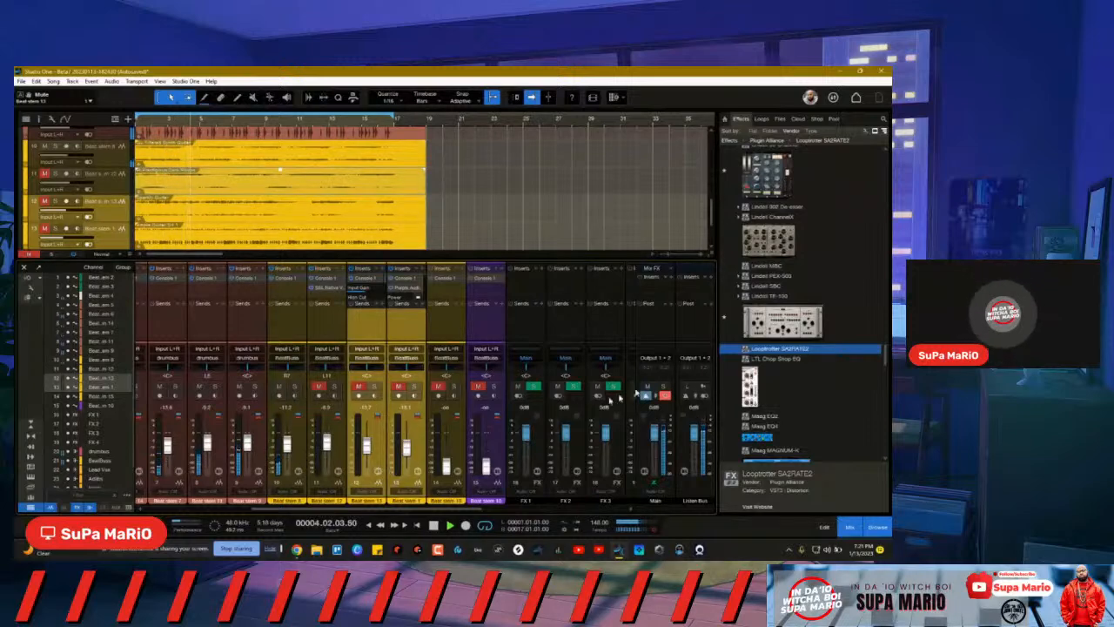
{"action": "left_click", "coordinate": [667, 397]}
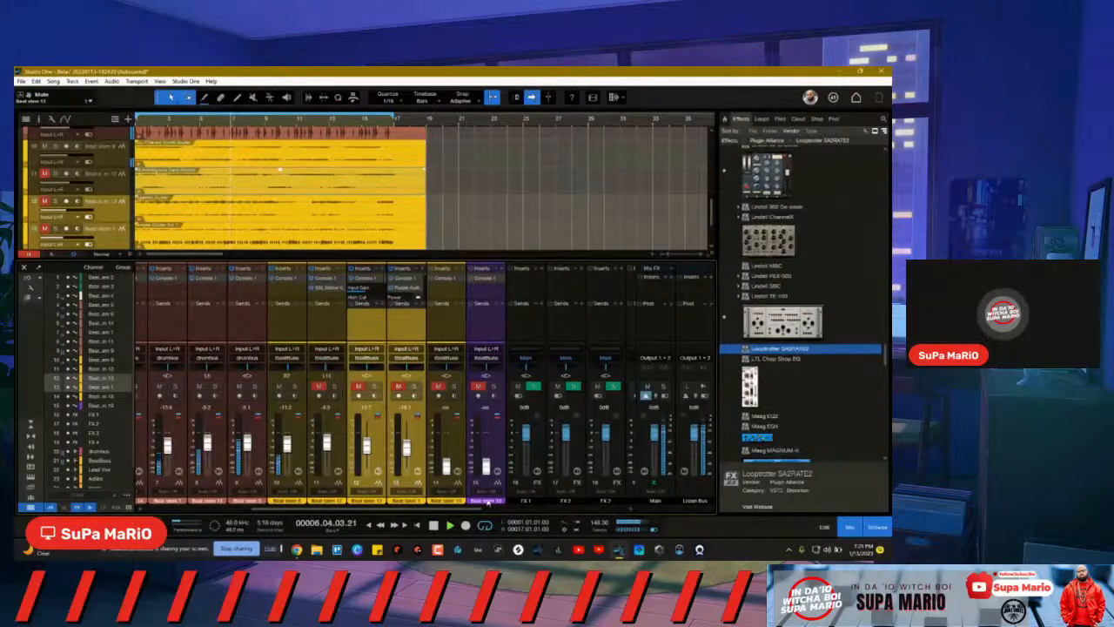
Step: Stop playback, return the playhead to the song start, and unmute channel 12
{"action": "left_click_drag", "start_coordinate": [476, 510], "coordinate": [588, 512]}
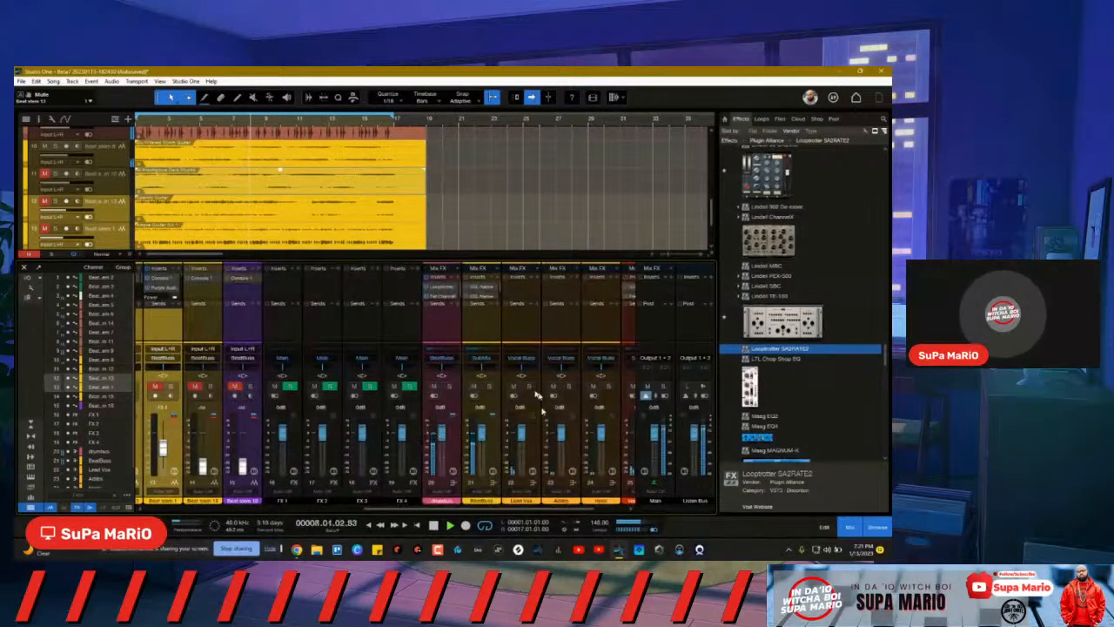
{"action": "left_click_drag", "start_coordinate": [490, 509], "coordinate": [592, 509]}
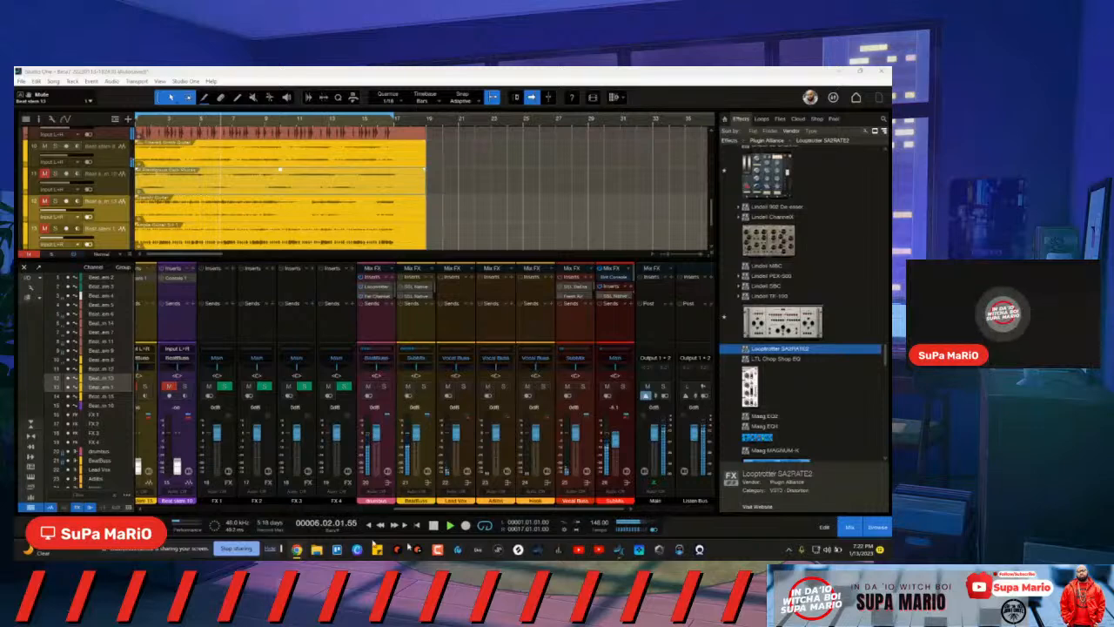
{"action": "left_click", "coordinate": [433, 526]}
{"action": "left_click", "coordinate": [435, 526]}
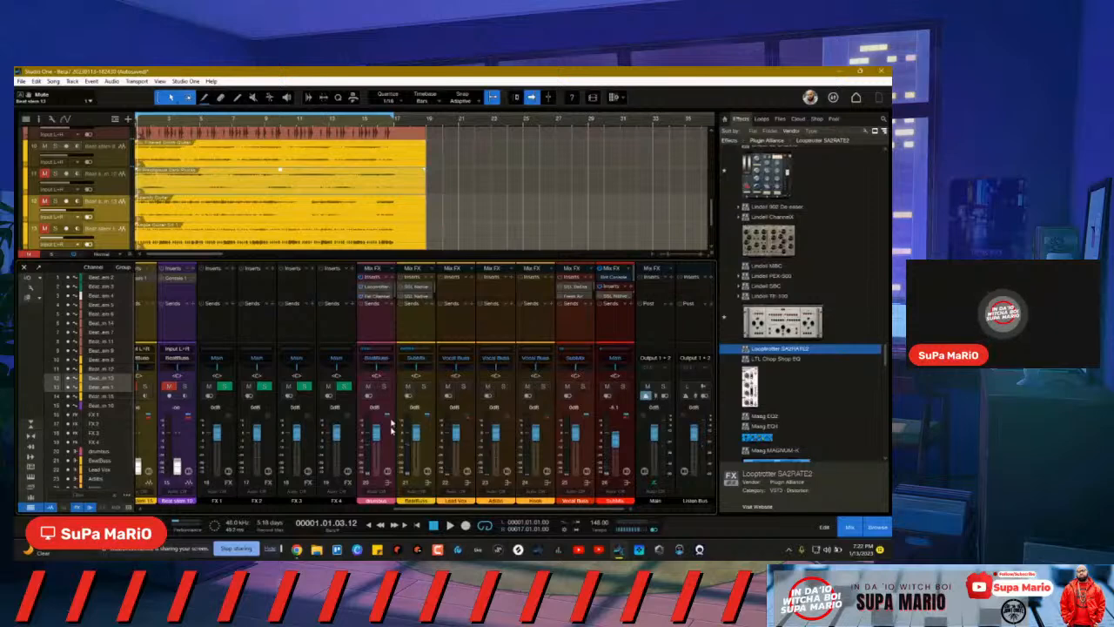
{"action": "left_click", "coordinate": [433, 526]}
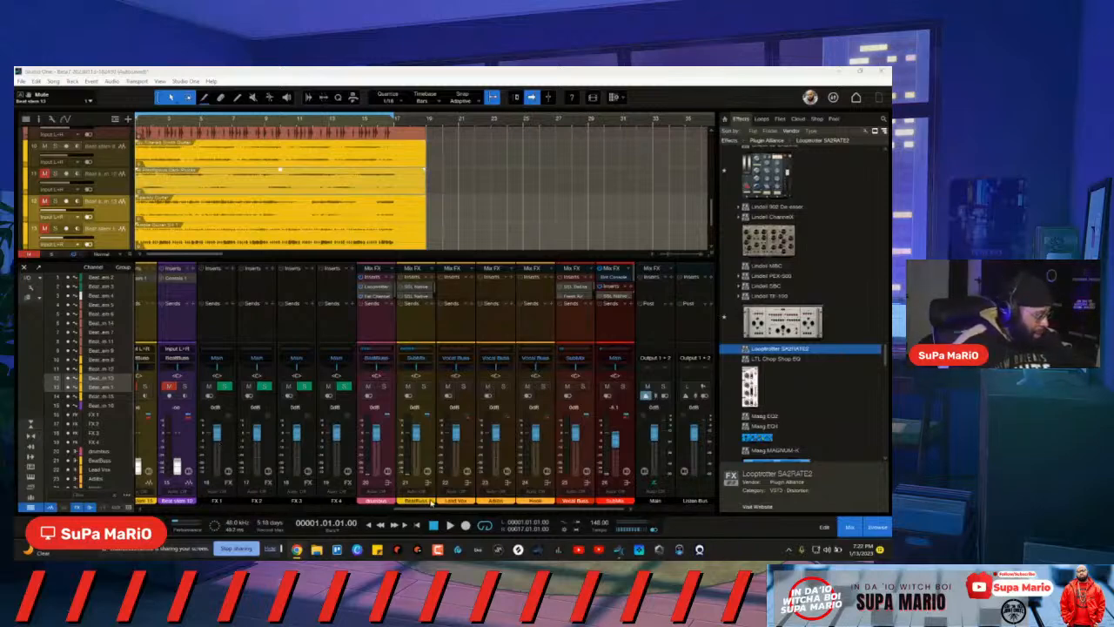
{"action": "left_click_drag", "start_coordinate": [449, 509], "coordinate": [293, 507]}
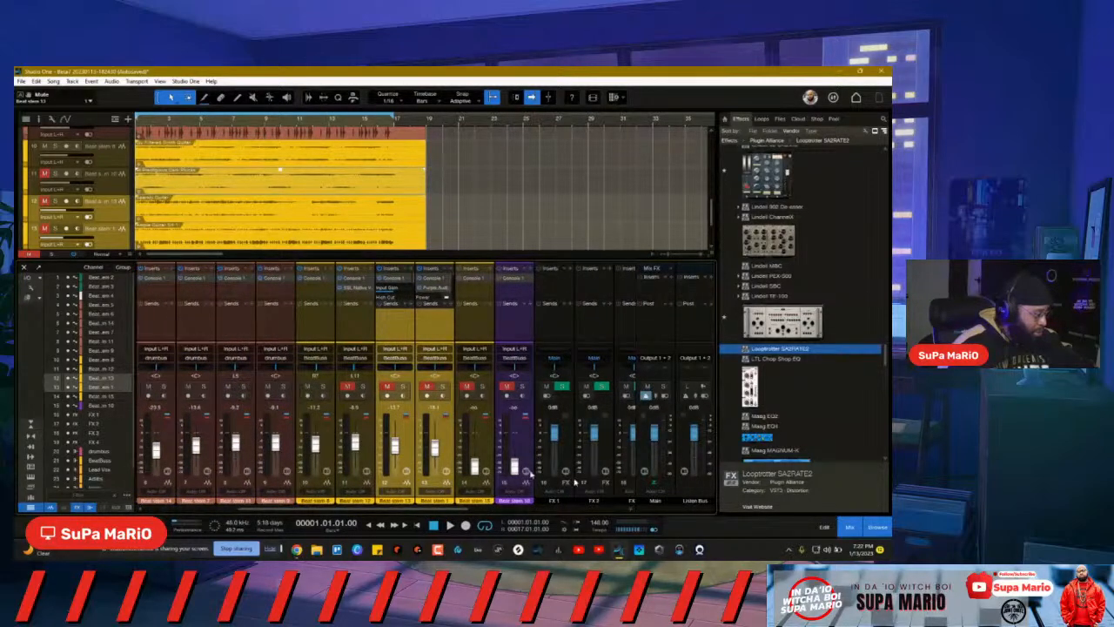
{"action": "left_click", "coordinate": [347, 385]}
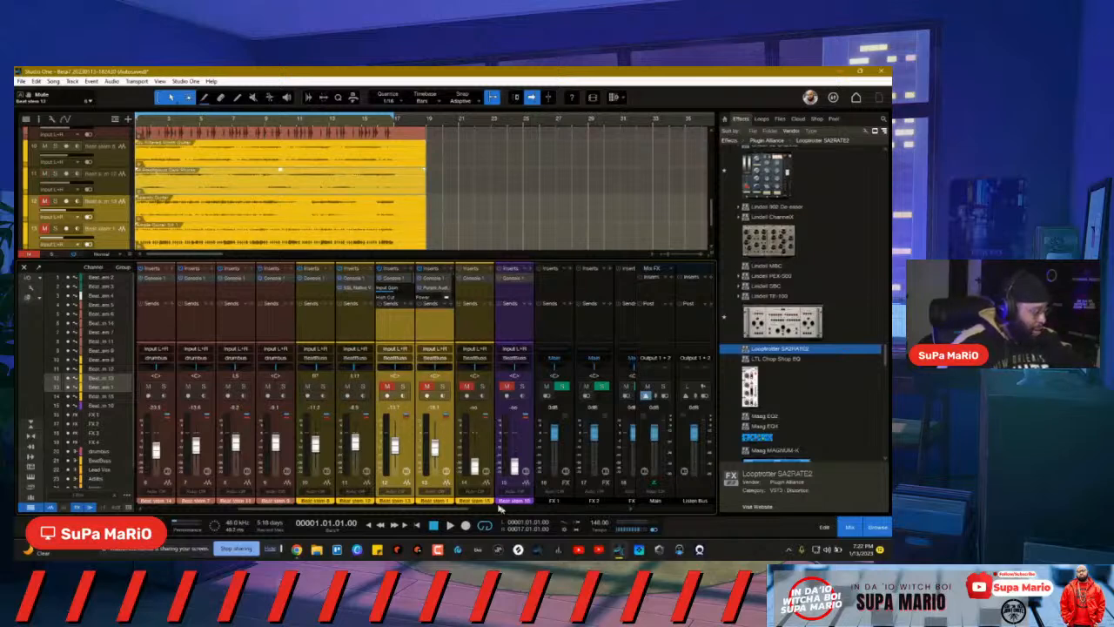
{"action": "left_click_drag", "start_coordinate": [452, 509], "coordinate": [454, 509]}
{"action": "left_click", "coordinate": [387, 386]}
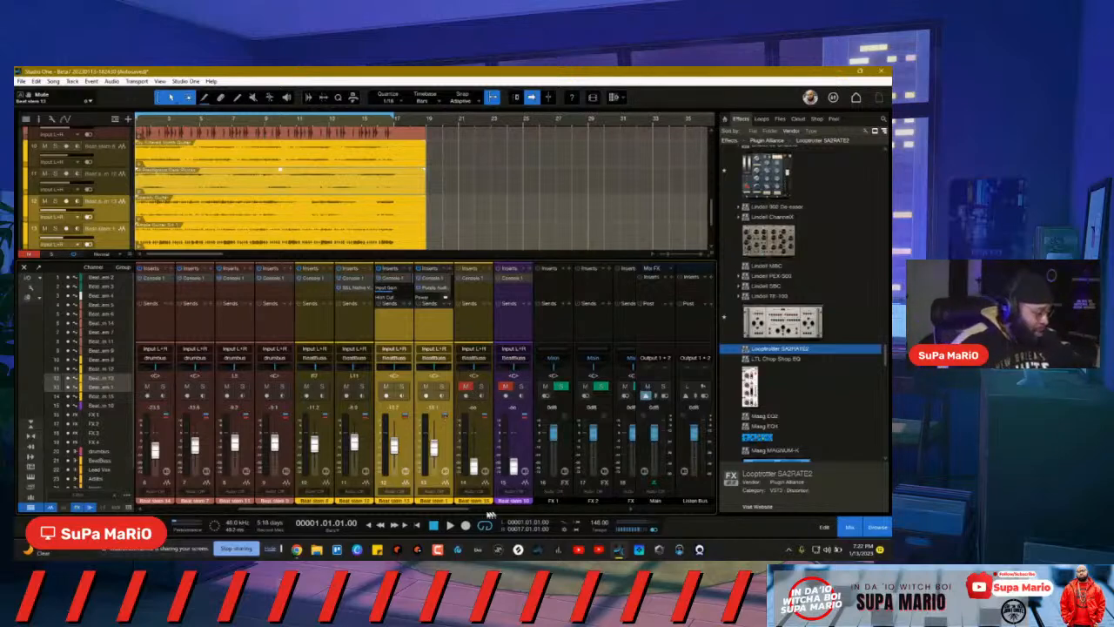
{"action": "left_click_drag", "start_coordinate": [460, 513], "coordinate": [609, 508]}
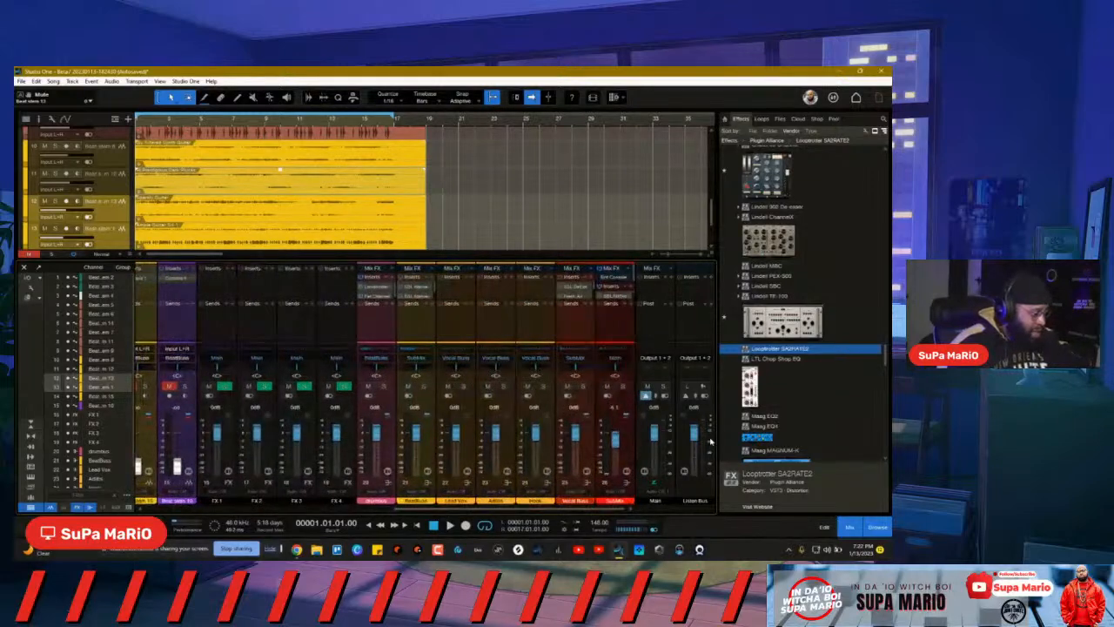
Step: Load VSX into an empty Listen Bus insert slot and close its window
{"action": "left_click", "coordinate": [709, 278]}
{"action": "type", "text": "VSX"}
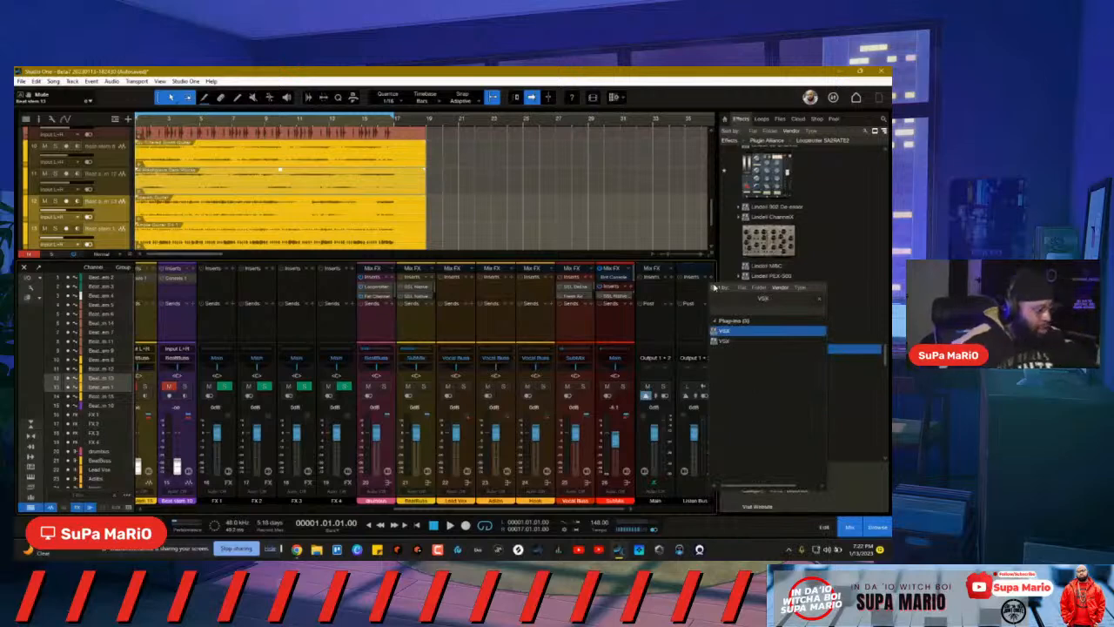
{"action": "left_click", "coordinate": [721, 342]}
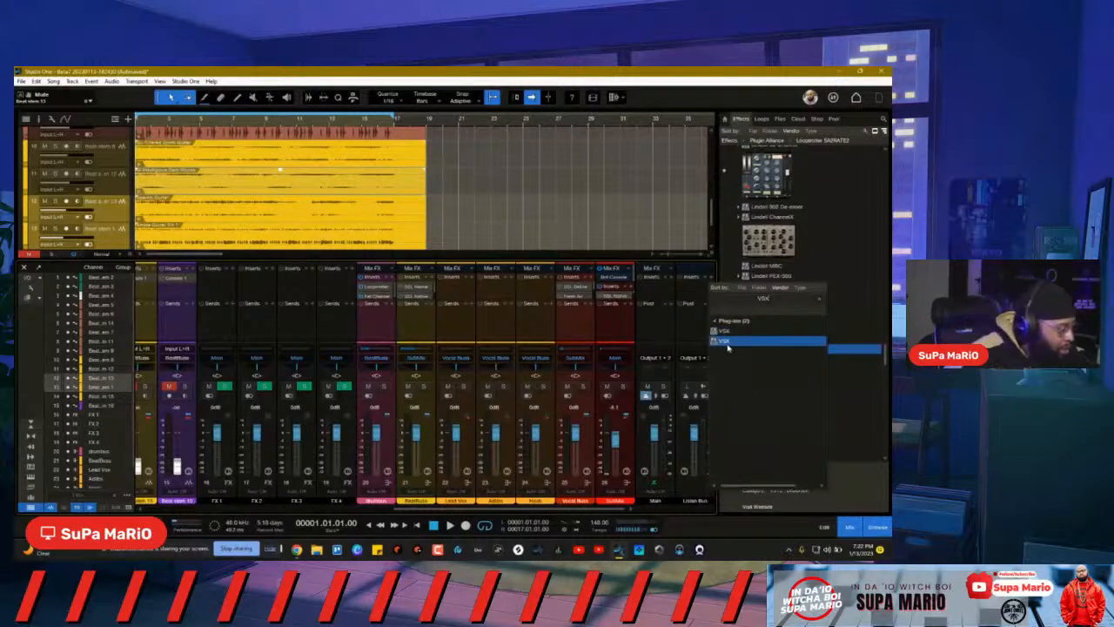
{"action": "double_click", "coordinate": [721, 342]}
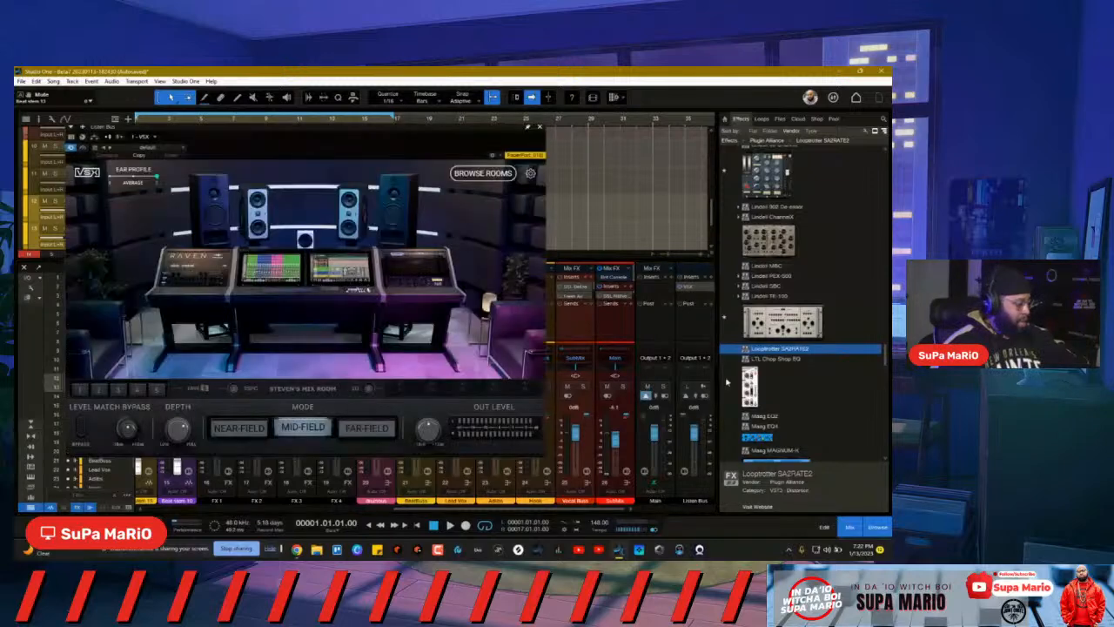
{"action": "left_click", "coordinate": [540, 128]}
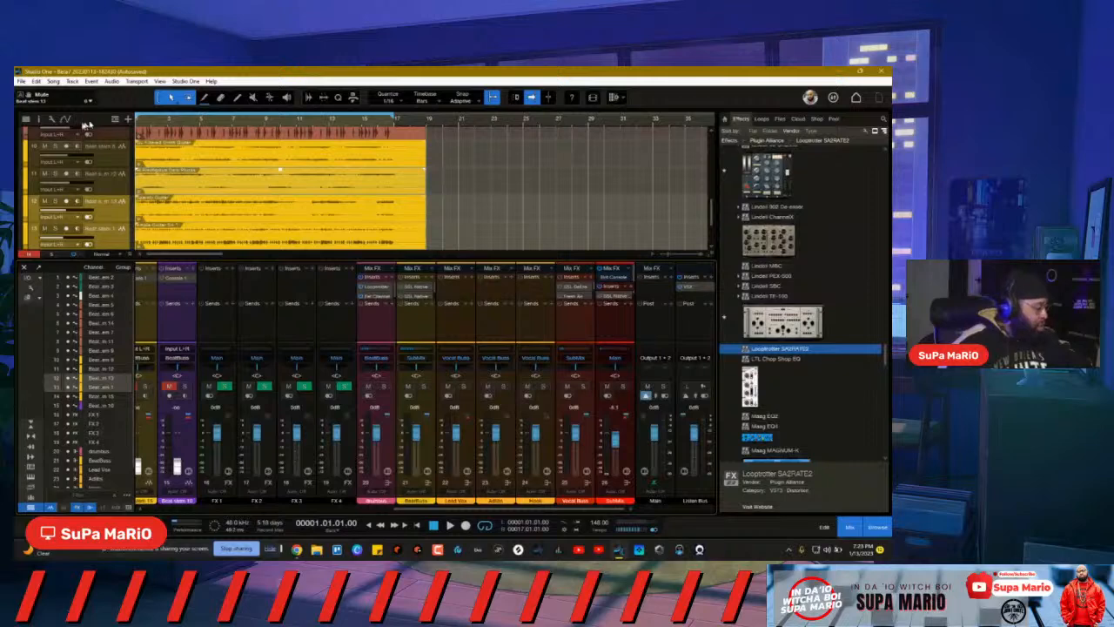
Step: Set the Audio Setup device block size to 1024 samples and confirm the options
{"action": "left_click", "coordinate": [25, 81]}
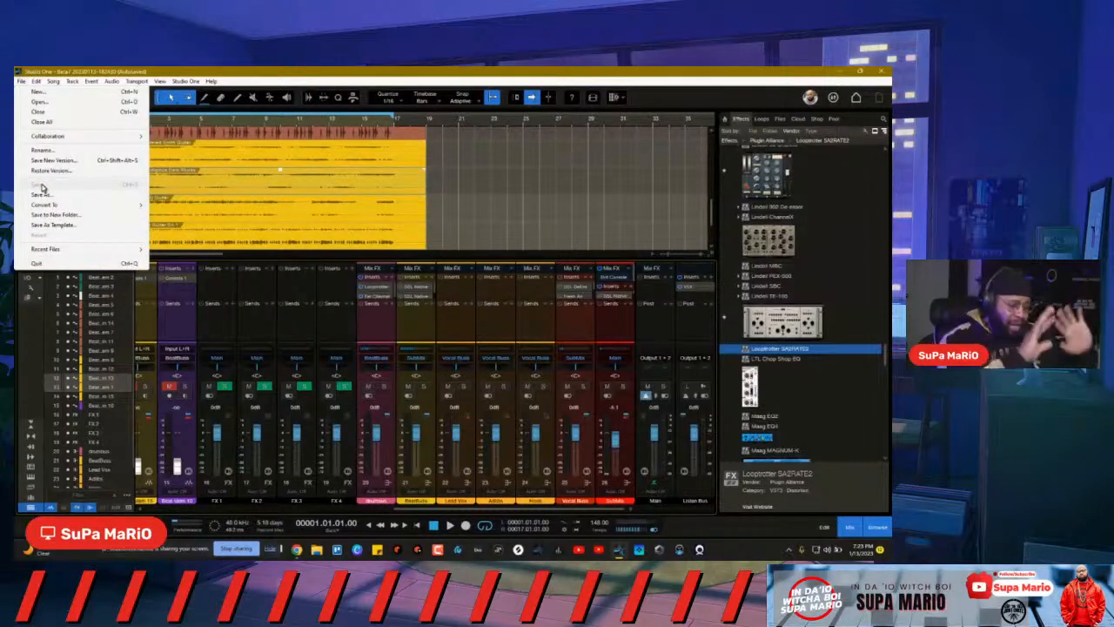
{"action": "left_click", "coordinate": [191, 322]}
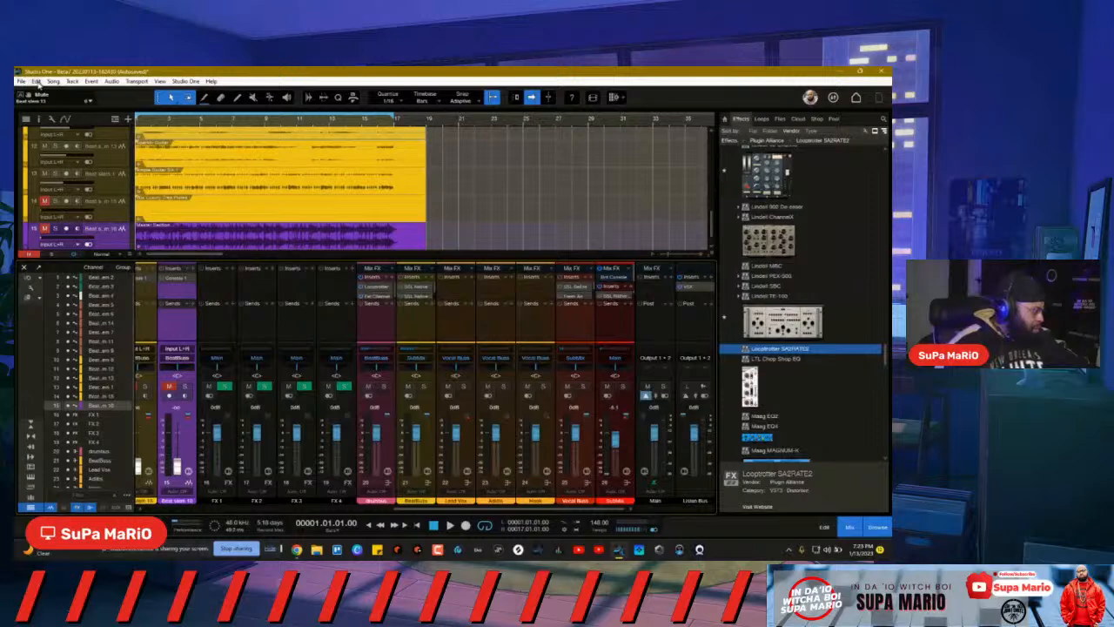
{"action": "left_click", "coordinate": [186, 80]}
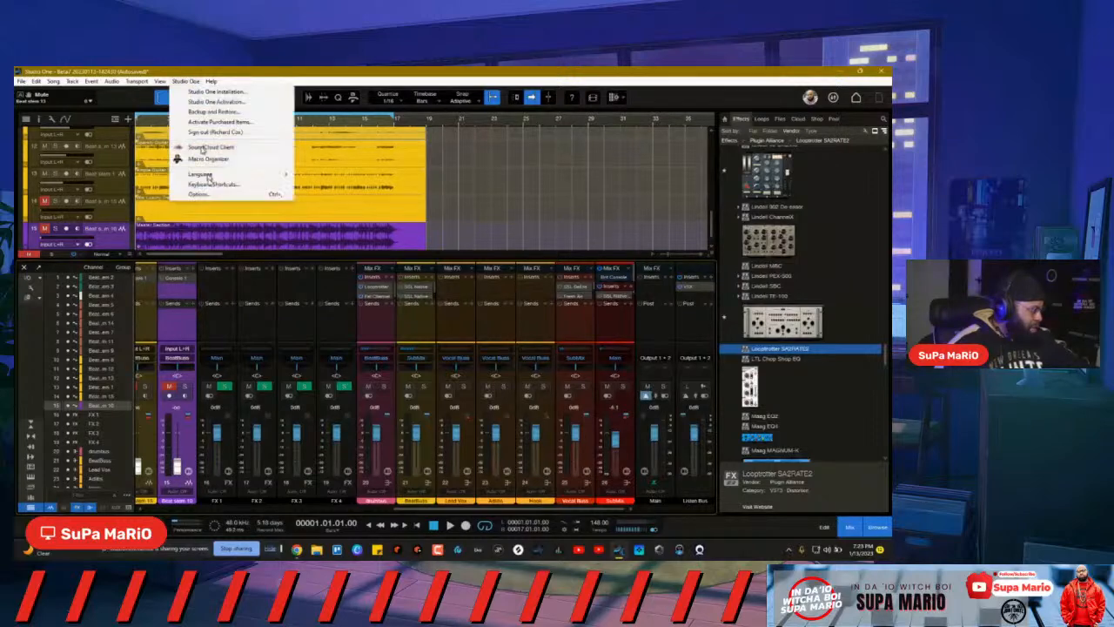
{"action": "left_click", "coordinate": [211, 189]}
{"action": "left_click", "coordinate": [260, 167]}
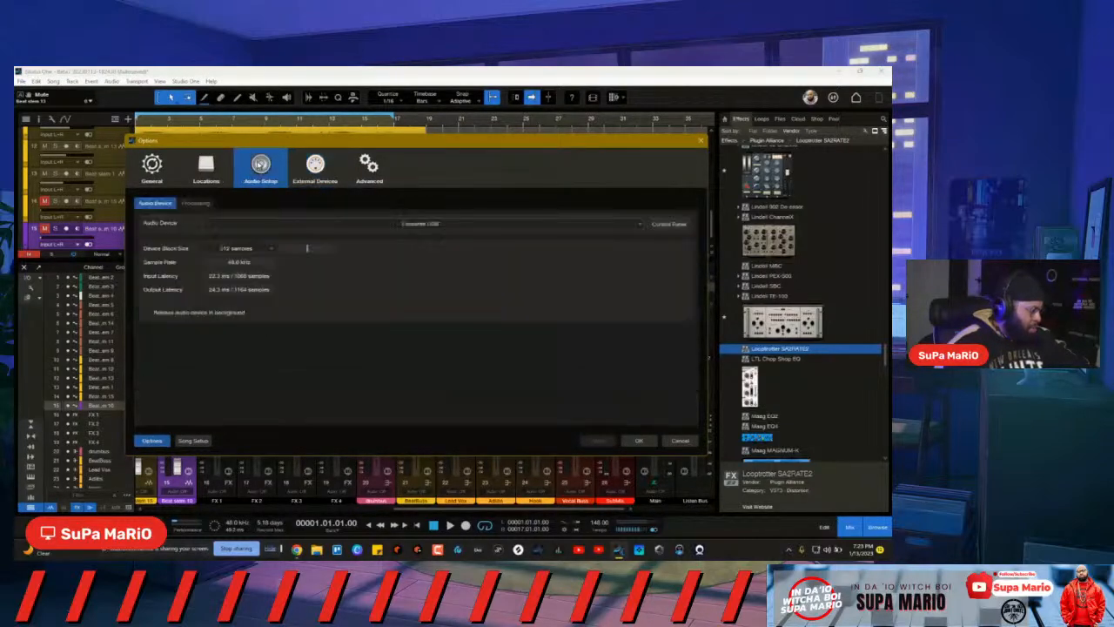
{"action": "left_click", "coordinate": [242, 248]}
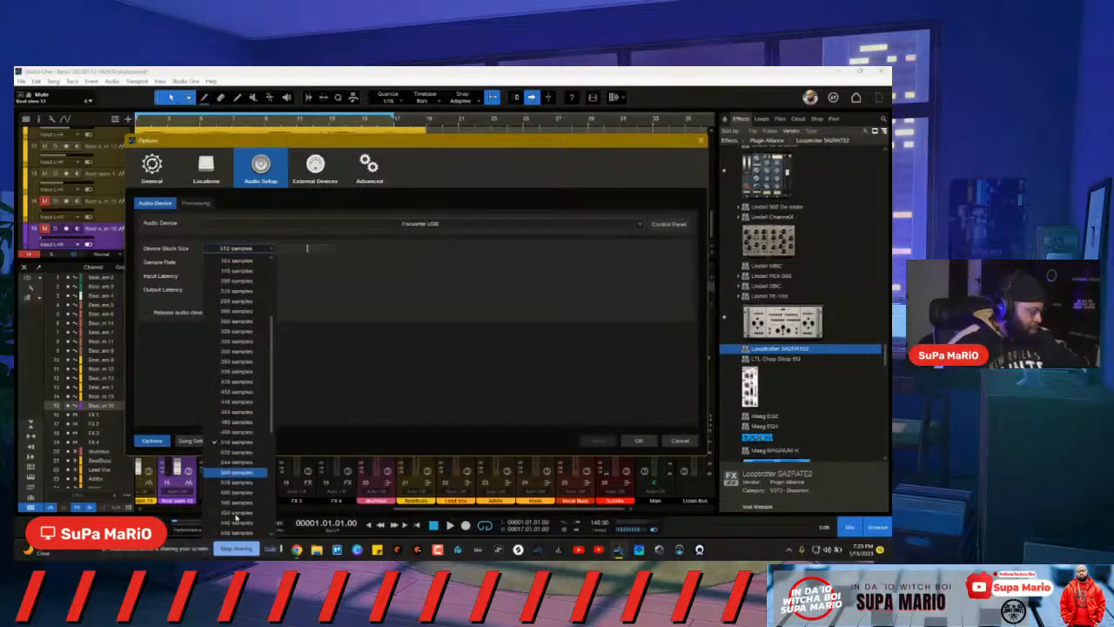
{"action": "scroll", "coordinate": [253, 496], "scroll_direction": "down", "scroll_amount": 8}
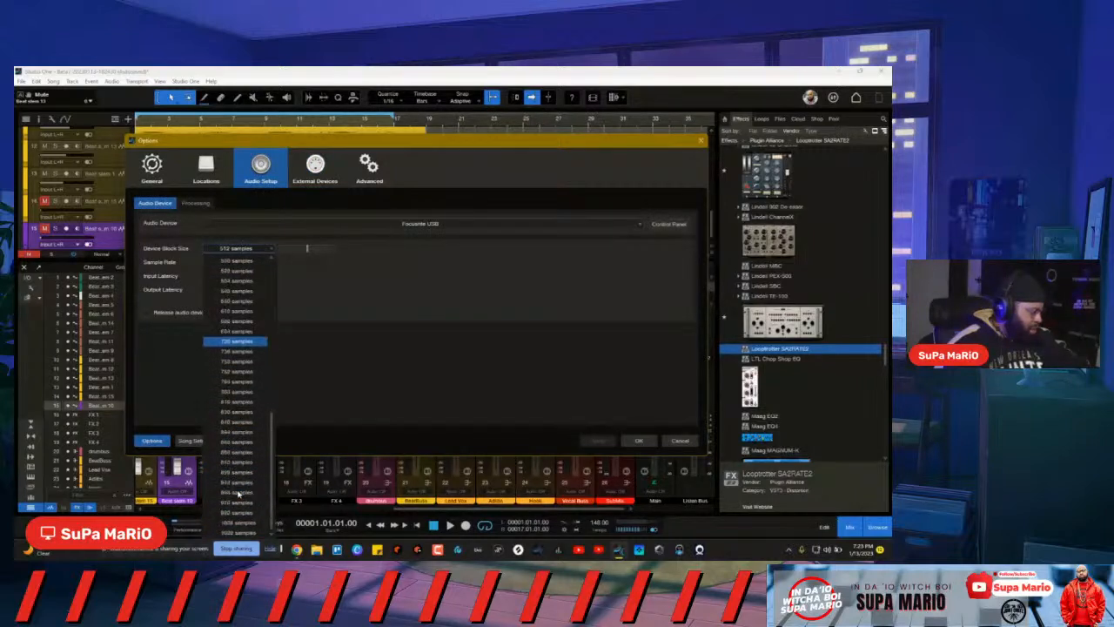
{"action": "left_click", "coordinate": [235, 532]}
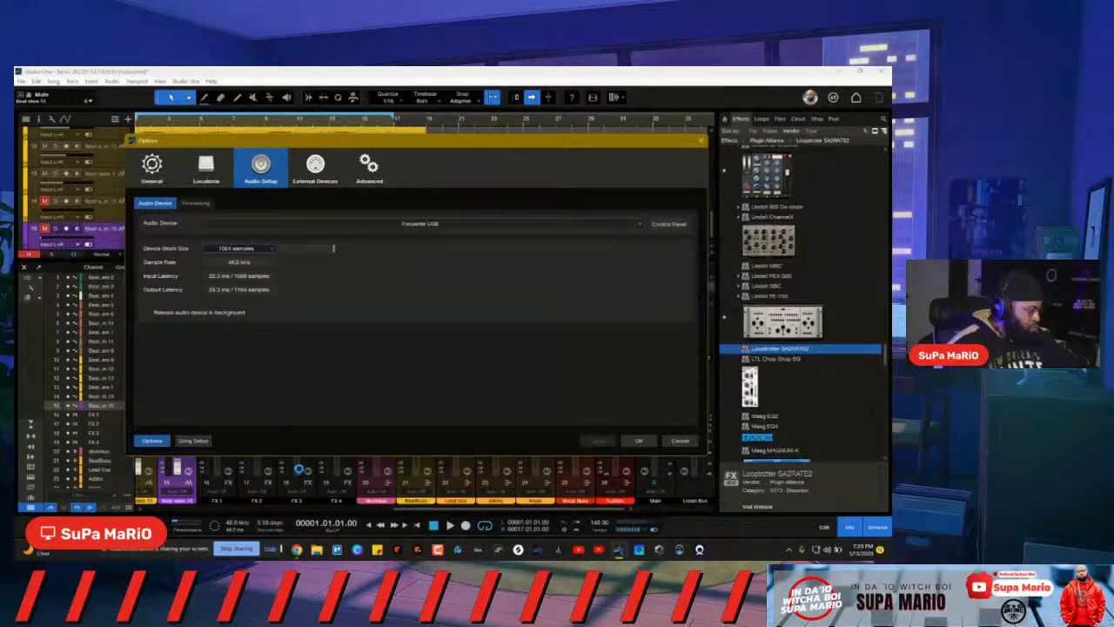
{"action": "left_click", "coordinate": [639, 442]}
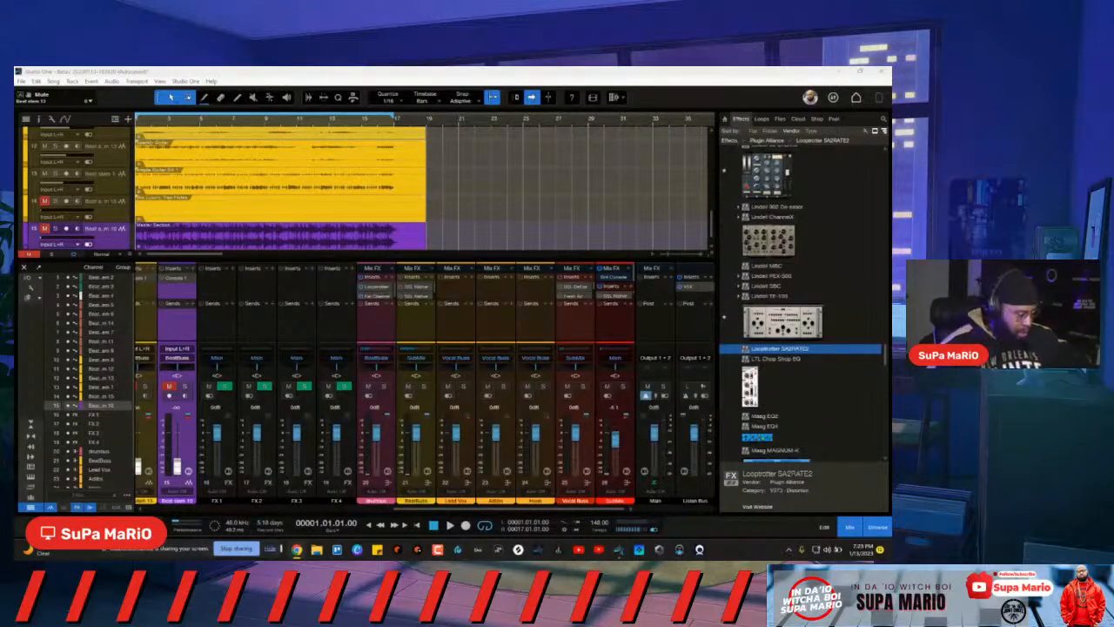
Step: Start playback and reopen the Listen Bus VSX plugin, moving its window right
{"action": "left_click", "coordinate": [705, 496]}
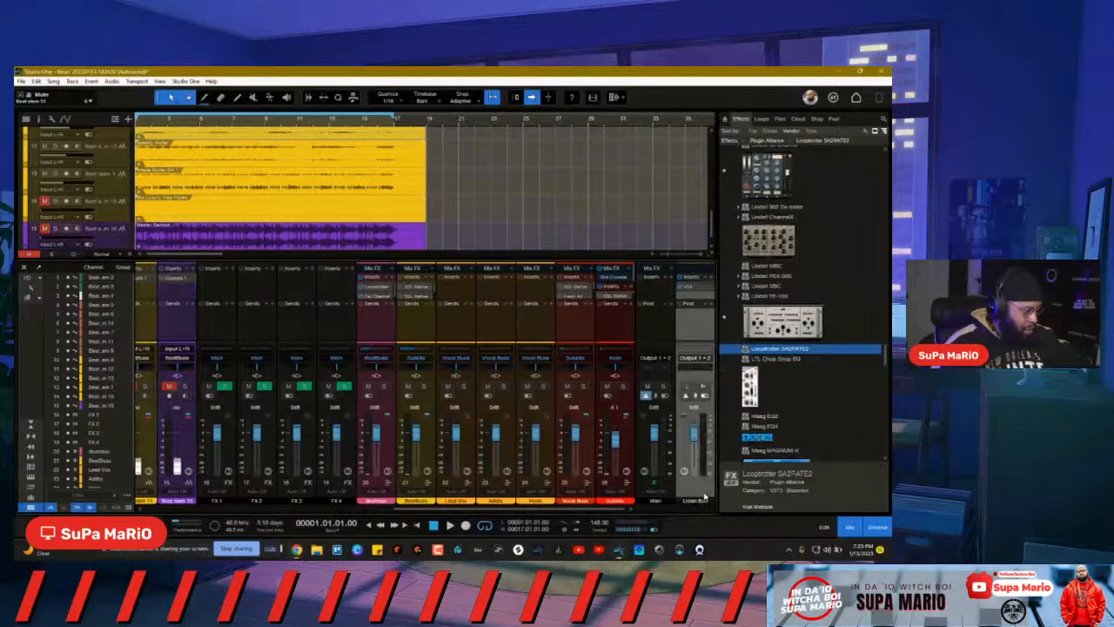
{"action": "key", "text": "space"}
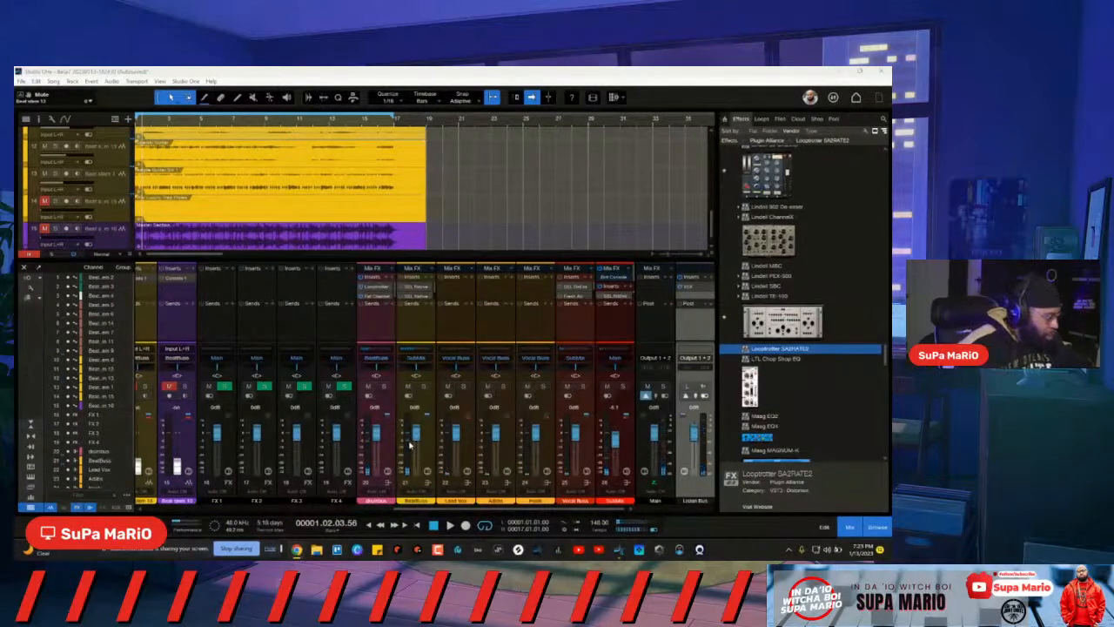
{"action": "left_click", "coordinate": [687, 292]}
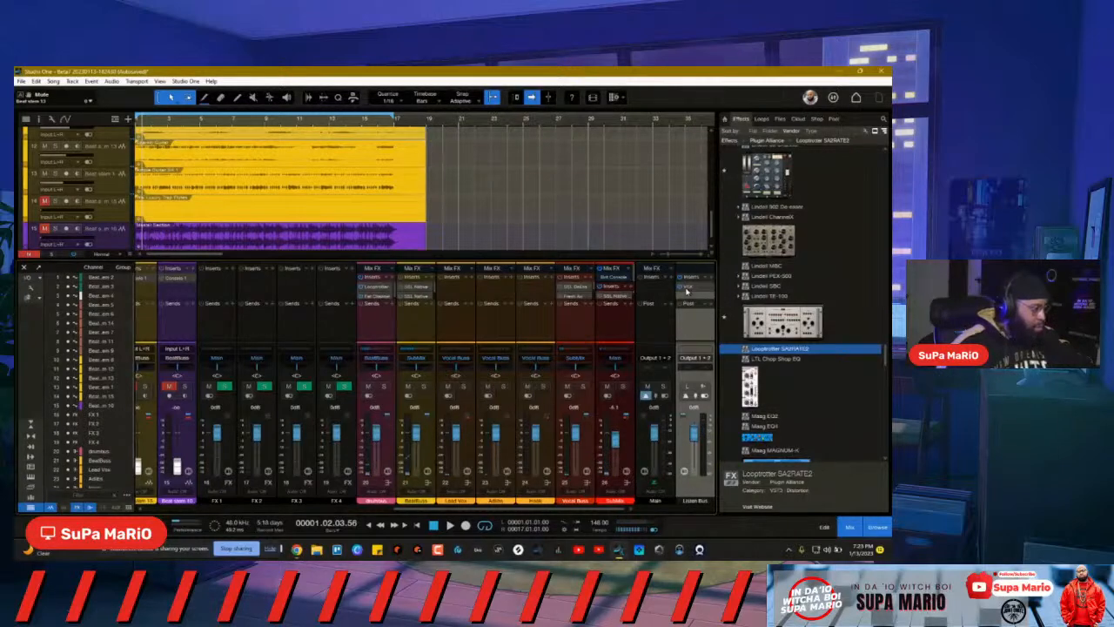
{"action": "left_click", "coordinate": [687, 291]}
{"action": "left_click_drag", "start_coordinate": [454, 129], "coordinate": [590, 139]}
Step: Browse the VSX room library, try Archon, and settle on the Zuma Studios room
{"action": "left_click", "coordinate": [618, 183]}
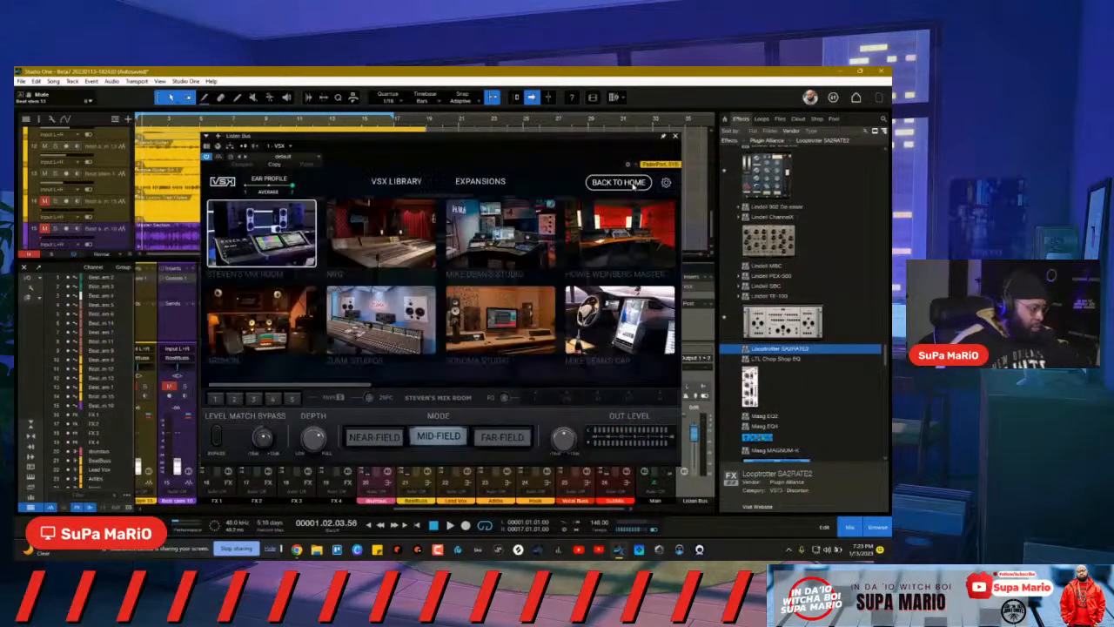
{"action": "left_click", "coordinate": [399, 322]}
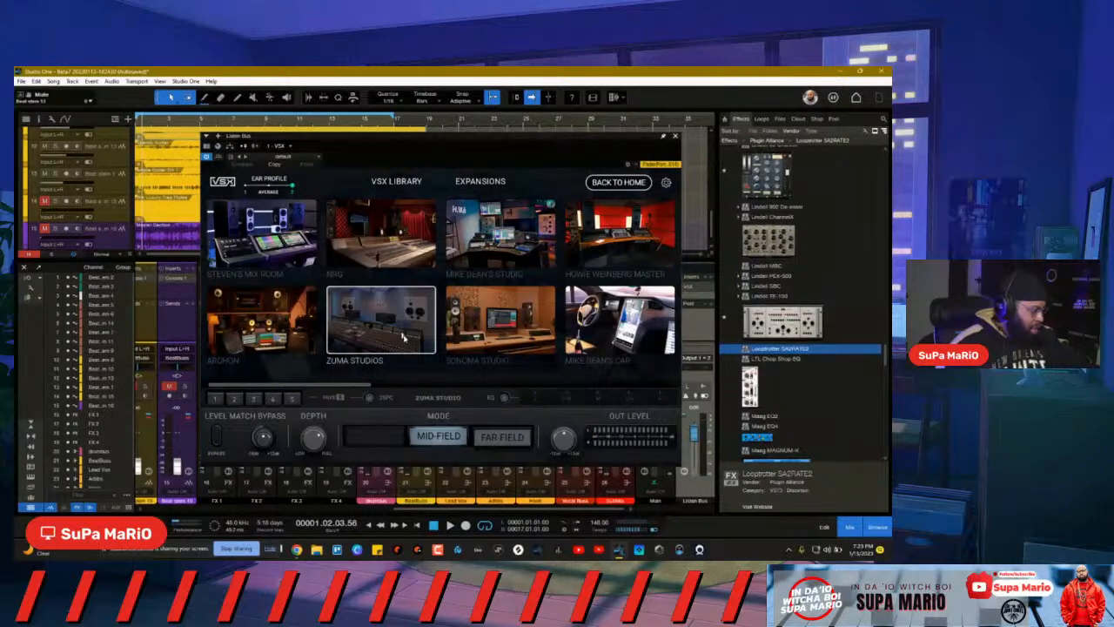
{"action": "left_click", "coordinate": [261, 322]}
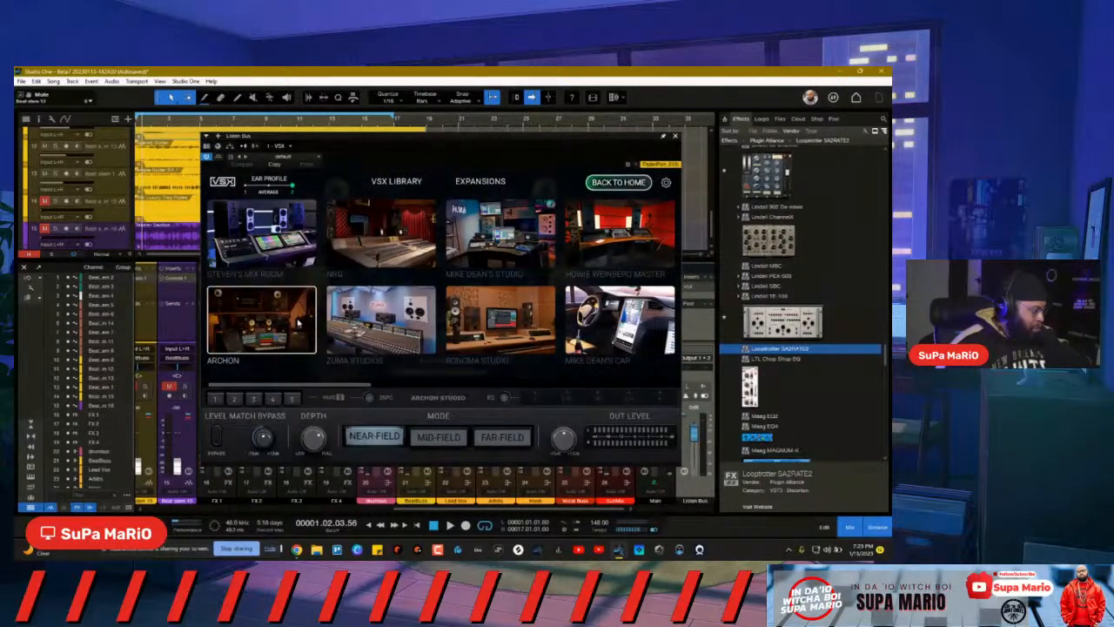
{"action": "left_click", "coordinate": [618, 182]}
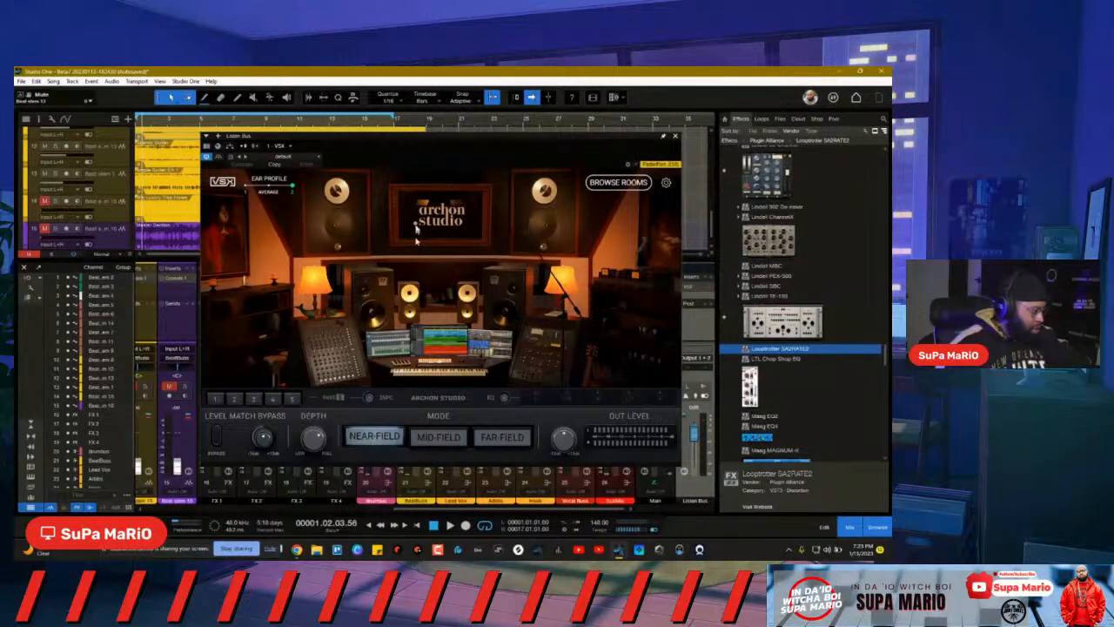
{"action": "left_click", "coordinate": [604, 184]}
{"action": "scroll", "coordinate": [482, 316], "scroll_direction": "right", "scroll_amount": 3}
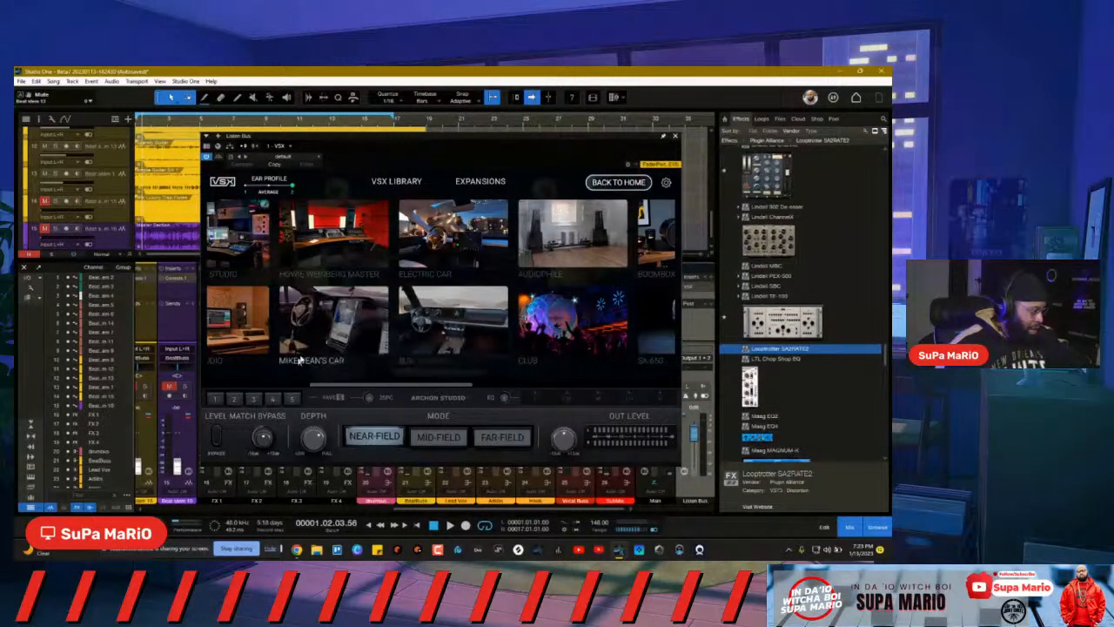
{"action": "scroll", "coordinate": [492, 283], "scroll_direction": "left", "scroll_amount": 4}
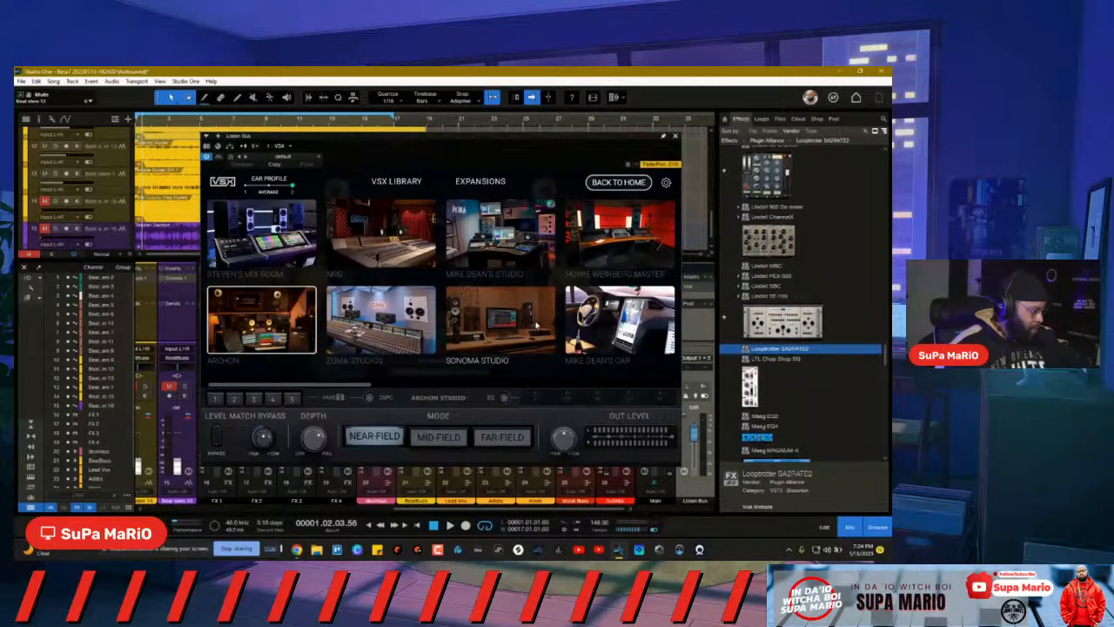
{"action": "left_click", "coordinate": [396, 335]}
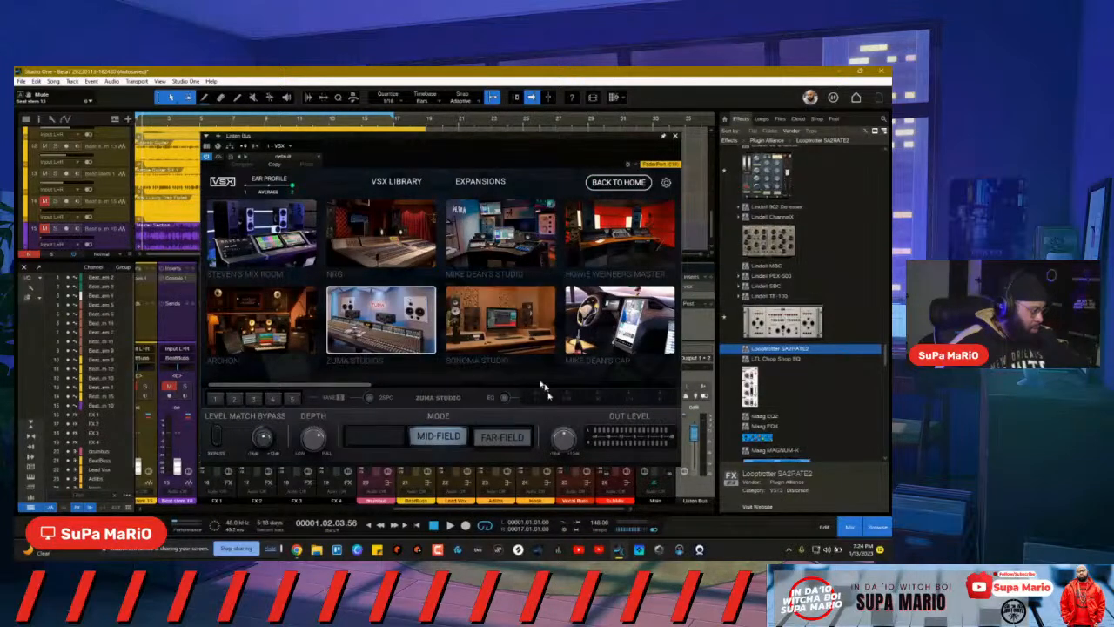
{"action": "left_click", "coordinate": [614, 183]}
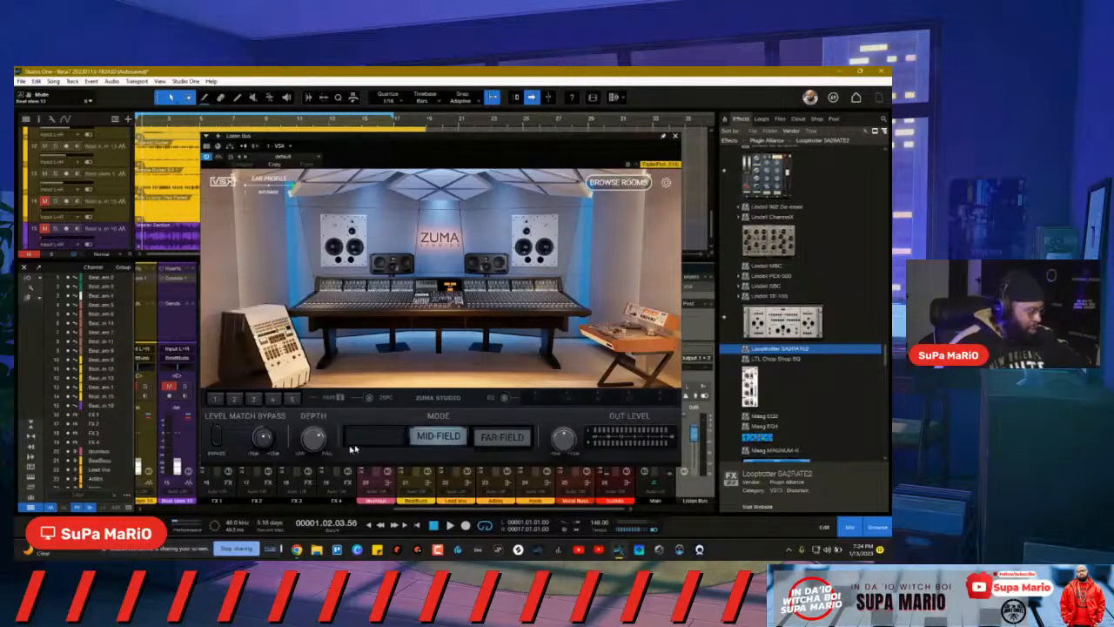
Step: Play to hear the Zuma room, close VSX, and scroll back to the beat stems
{"action": "key", "text": "space"}
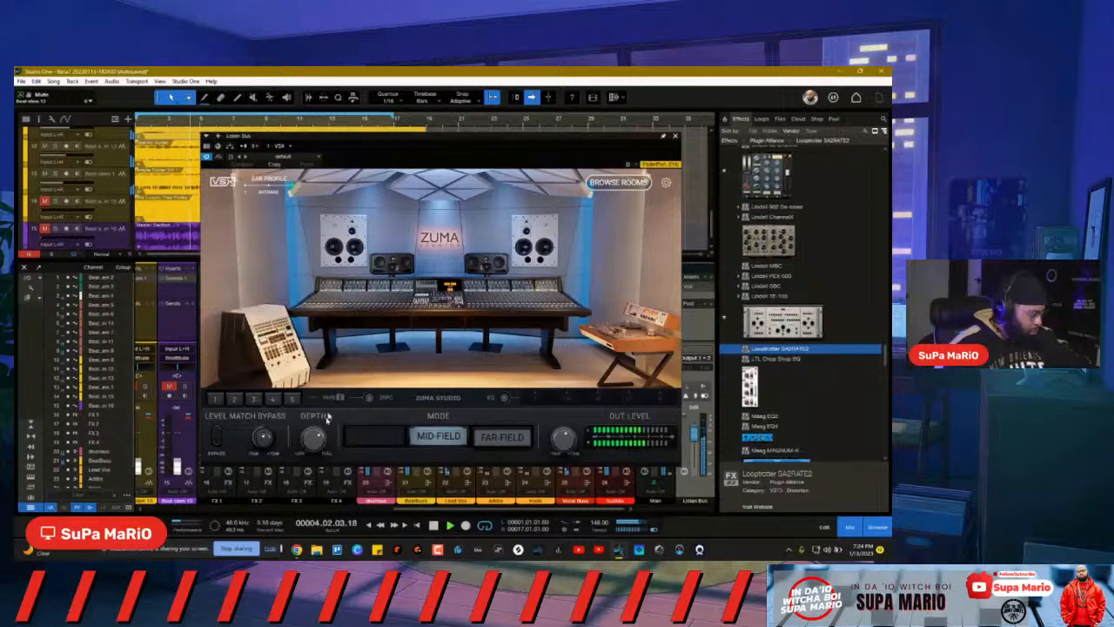
{"action": "left_click", "coordinate": [674, 137]}
{"action": "left_click_drag", "start_coordinate": [413, 512], "coordinate": [287, 514]}
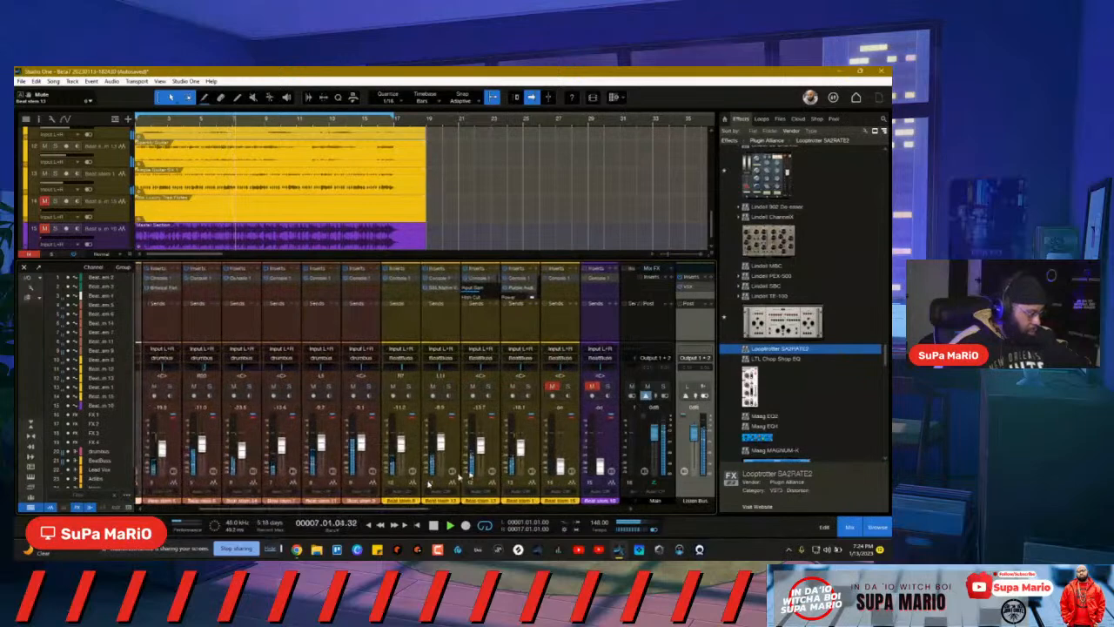
Step: Select beat stem channel 13 and scroll the mixer right toward the Listen Bus
{"action": "left_click", "coordinate": [530, 447]}
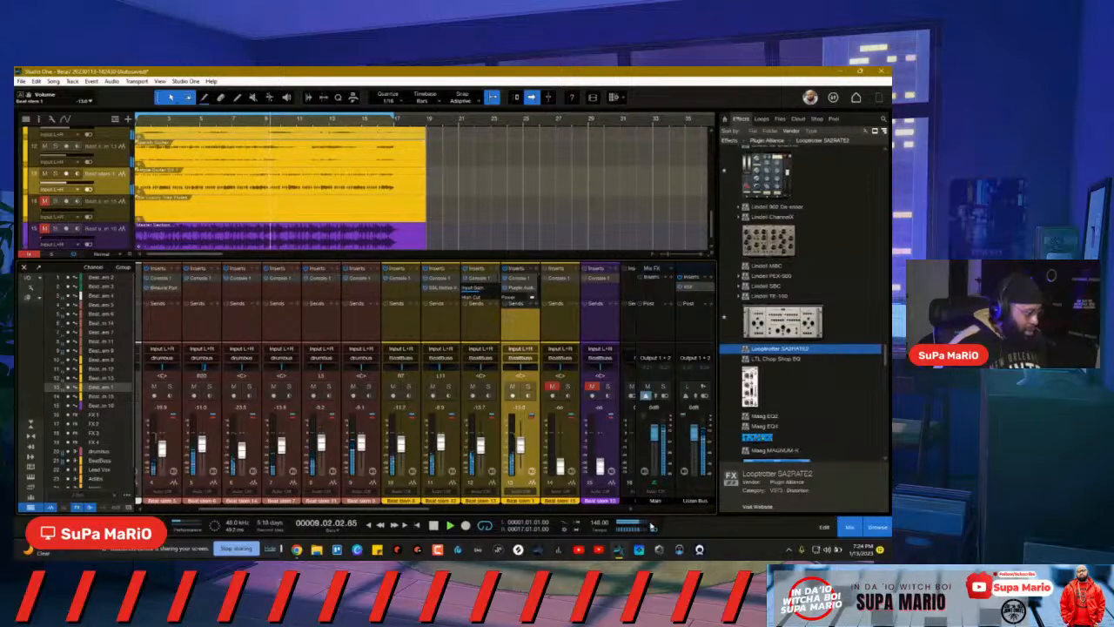
{"action": "scroll", "coordinate": [690, 293], "scroll_direction": "right", "scroll_amount": 5}
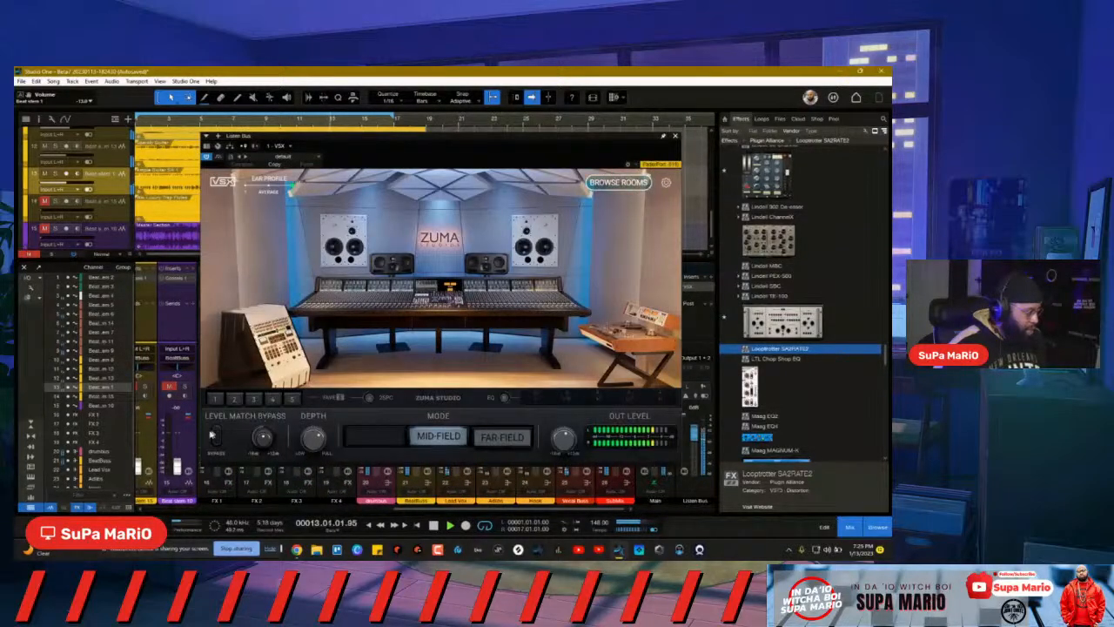
Step: Toggle VSX Level Match Bypass on and off, close VSX, and select channel 14
{"action": "left_click", "coordinate": [215, 439]}
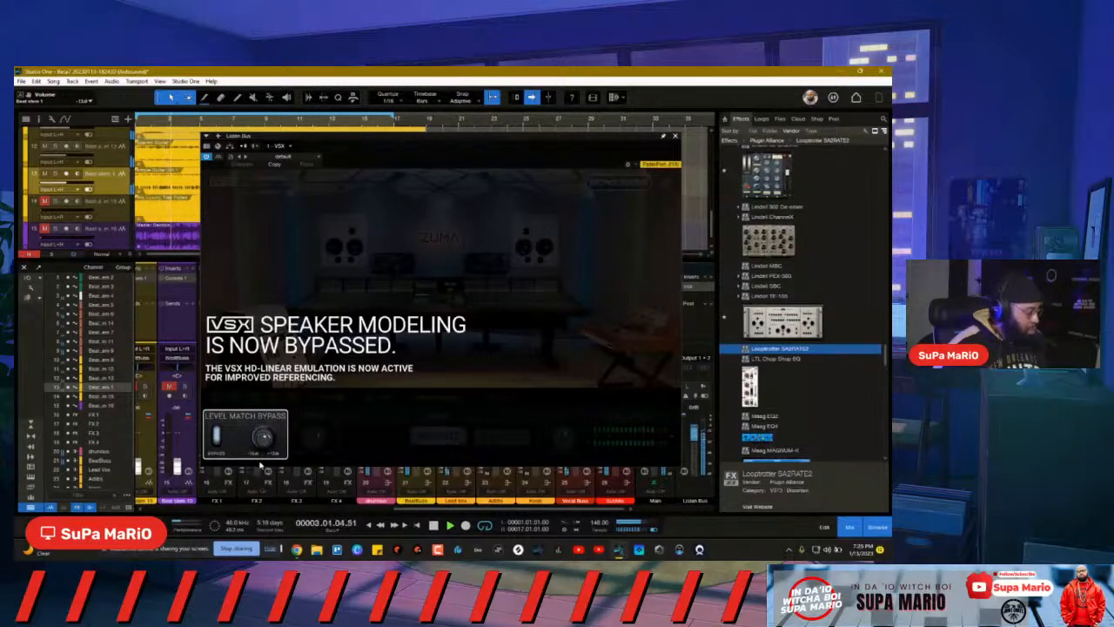
{"action": "left_click", "coordinate": [216, 437]}
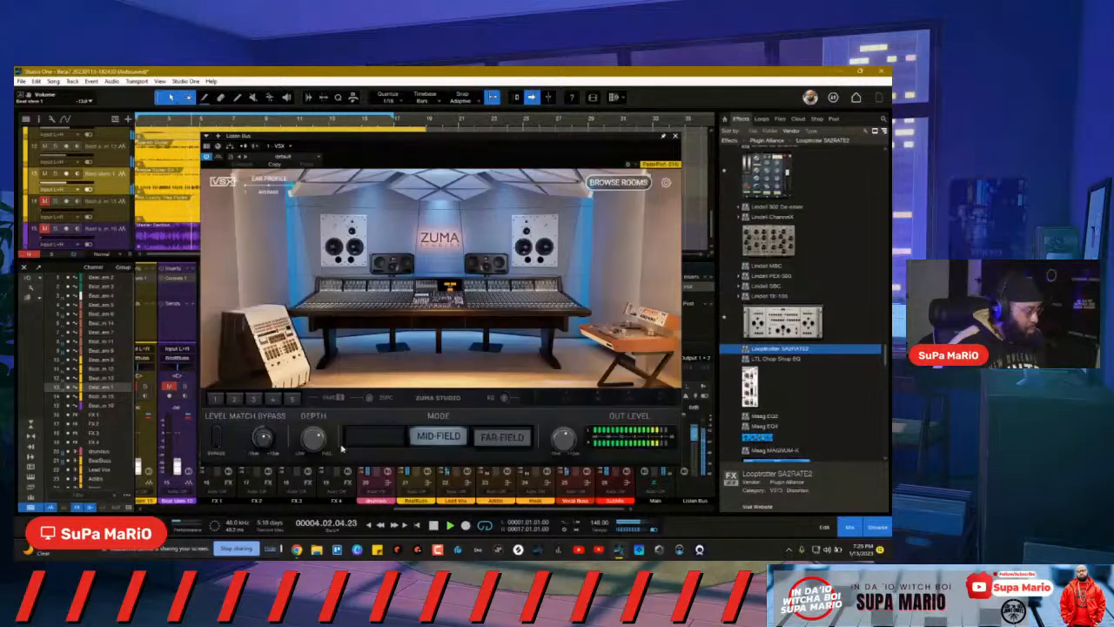
{"action": "left_click", "coordinate": [673, 136]}
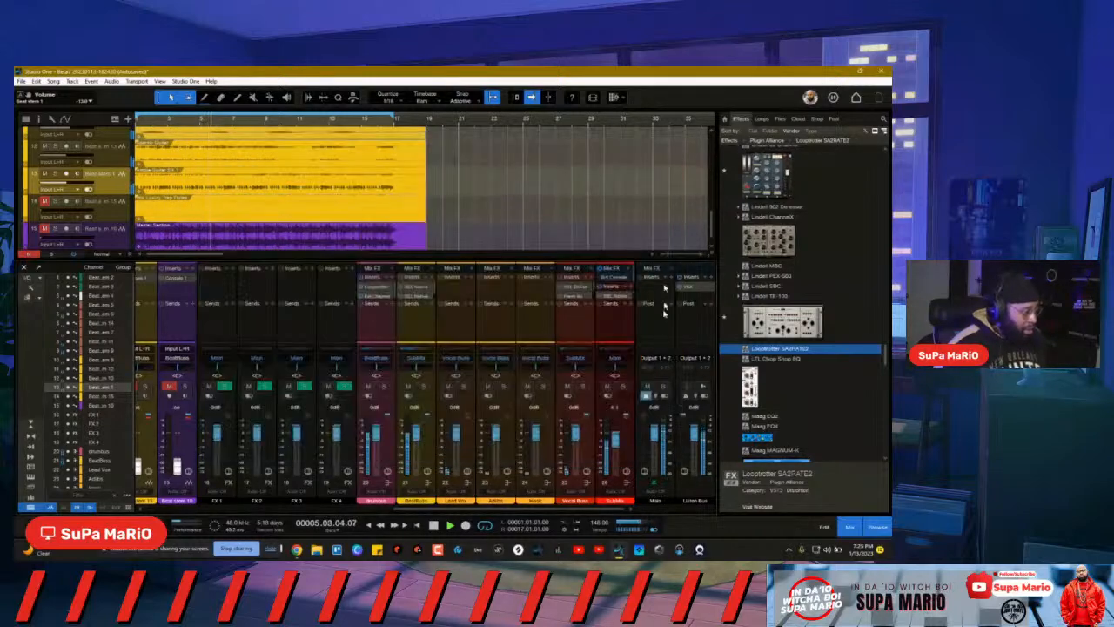
{"action": "left_click_drag", "start_coordinate": [628, 508], "coordinate": [432, 485]}
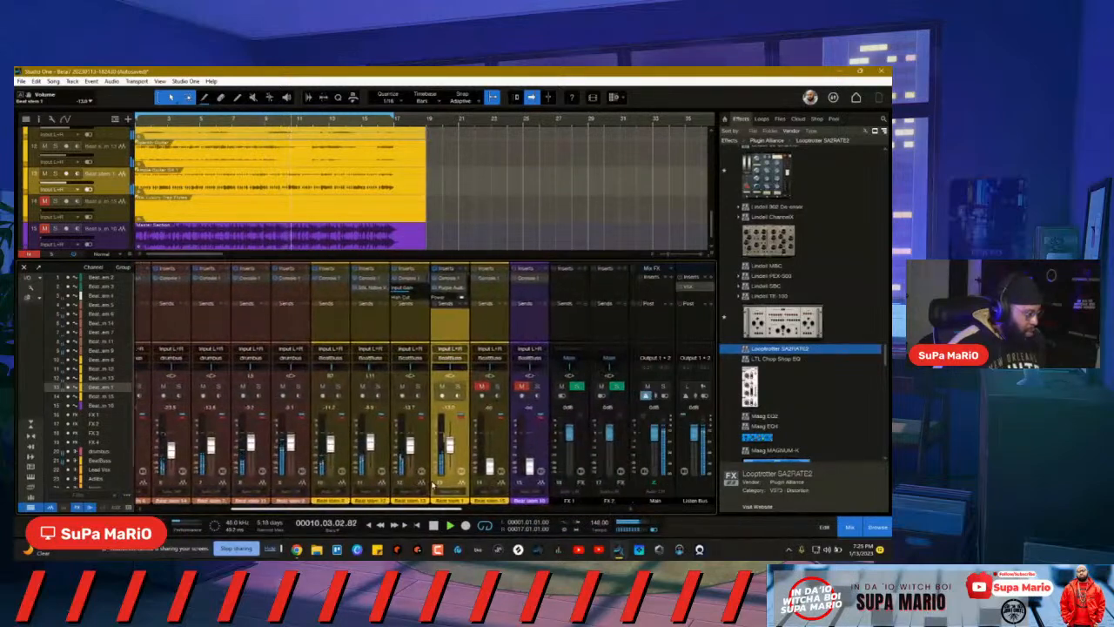
{"action": "left_click", "coordinate": [487, 437]}
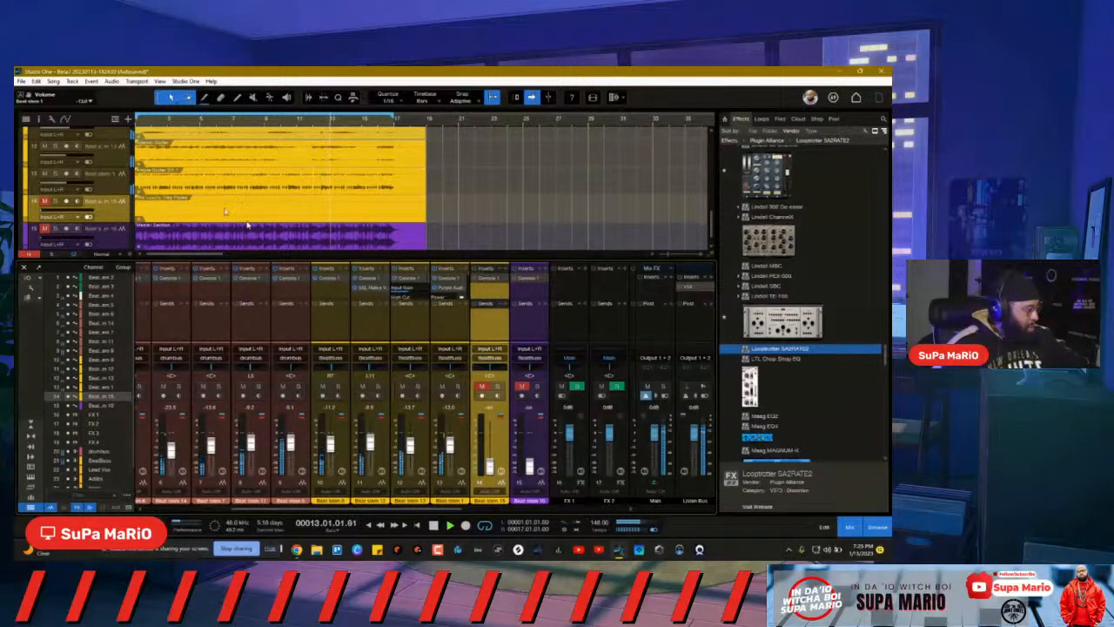
Step: Duplicate the purple track completely and stop playback
{"action": "right_click", "coordinate": [119, 213]}
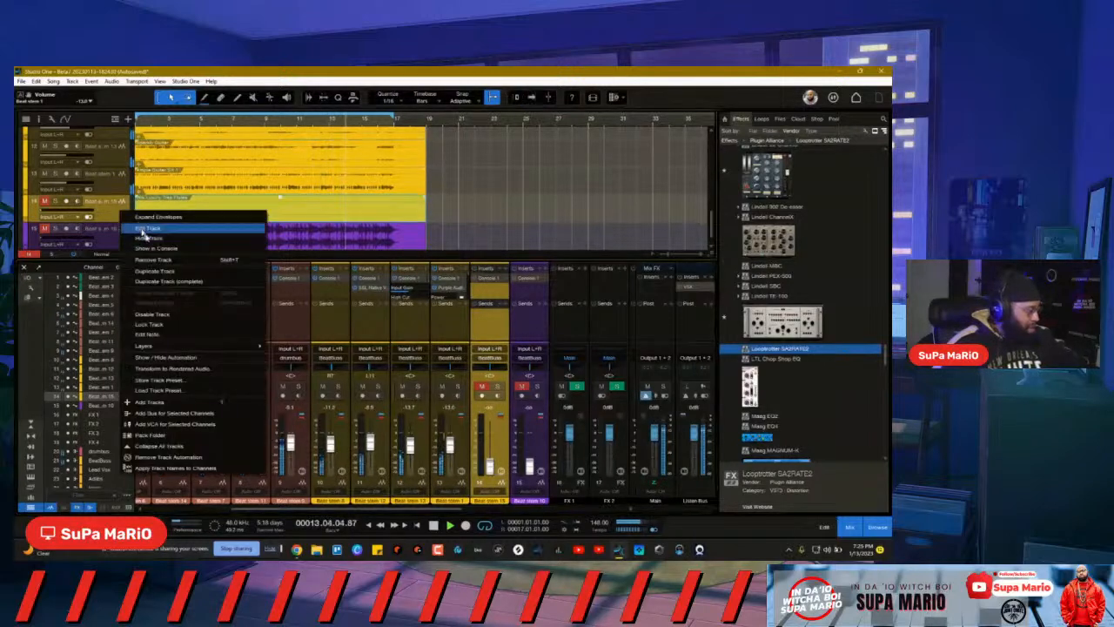
{"action": "left_click", "coordinate": [162, 280]}
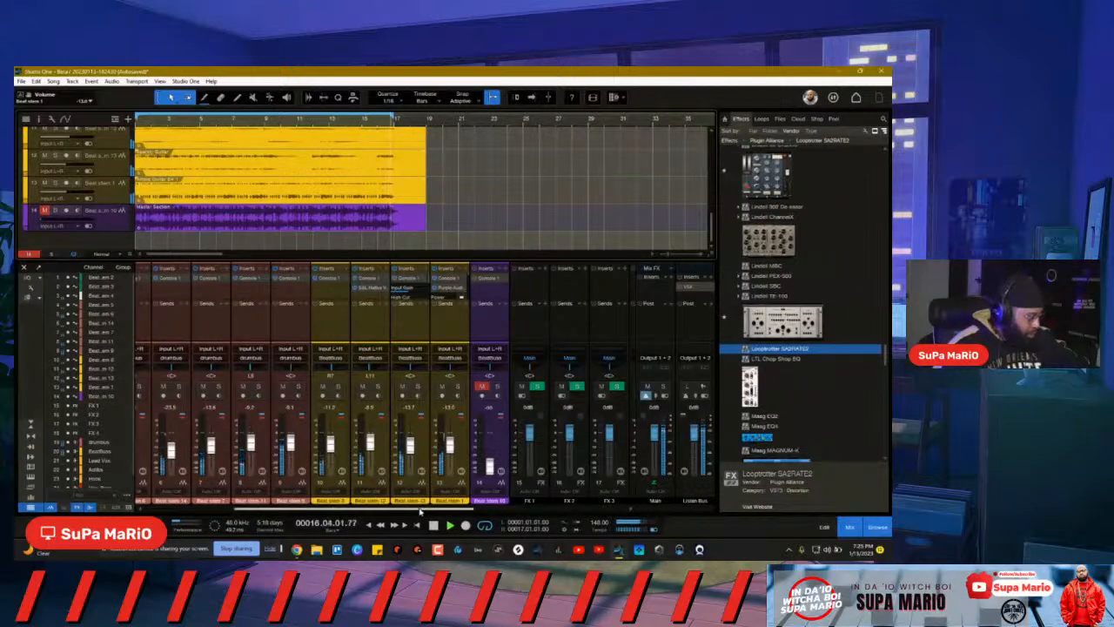
{"action": "left_click_drag", "start_coordinate": [419, 510], "coordinate": [436, 510]}
{"action": "key", "text": "space"}
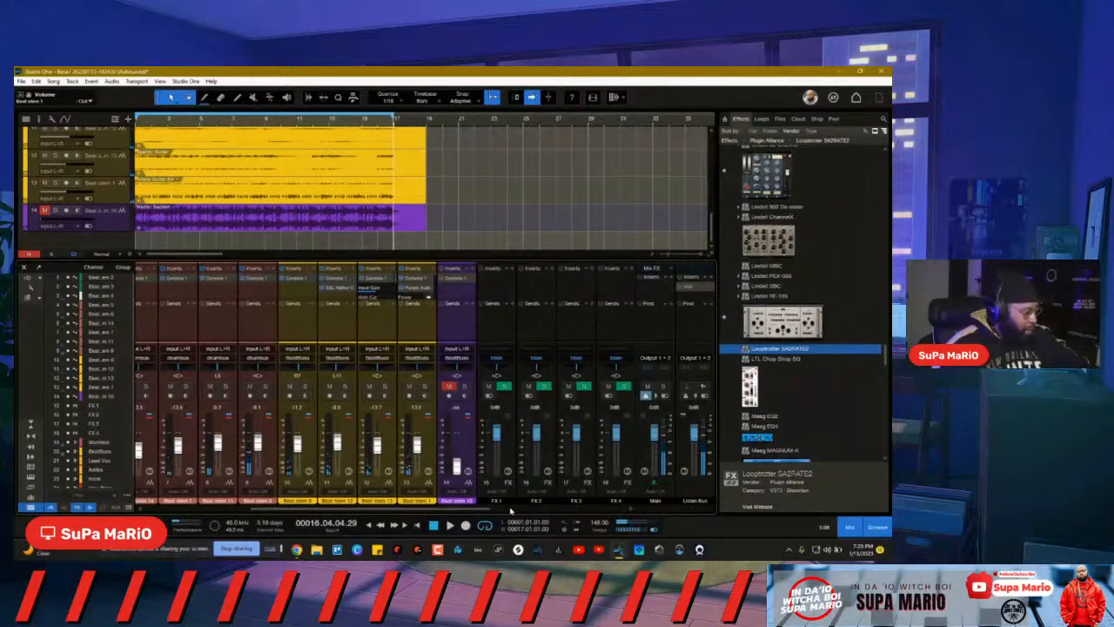
Step: Show the SubMix bus's Brit Console window, moved up over the arrangement
{"action": "left_click", "coordinate": [510, 510]}
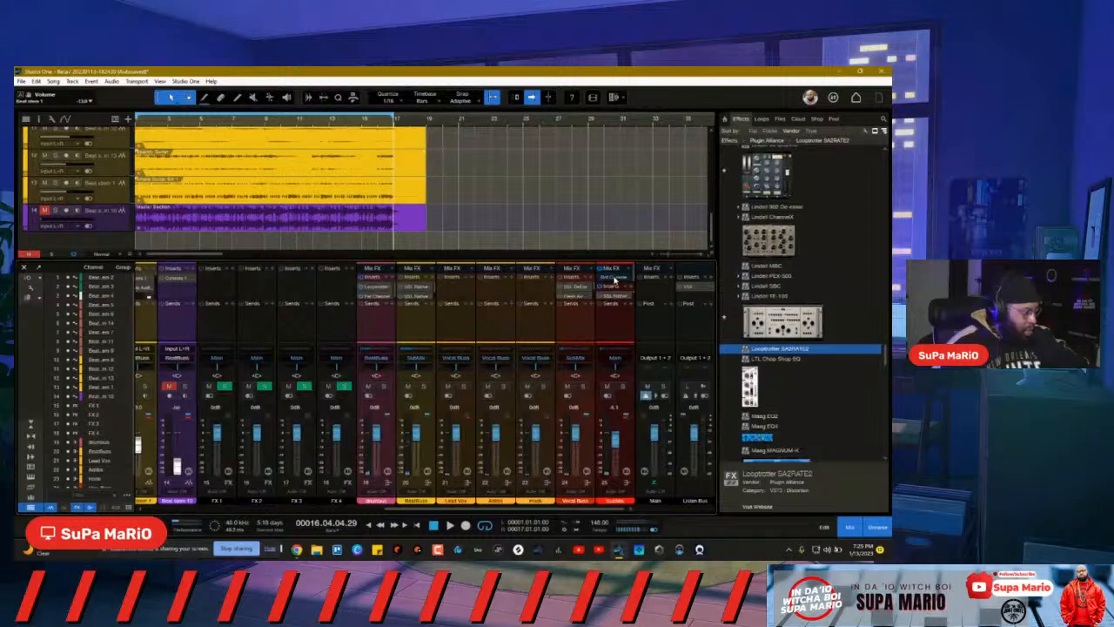
{"action": "left_click", "coordinate": [615, 280]}
{"action": "left_click_drag", "start_coordinate": [412, 280], "coordinate": [450, 151]}
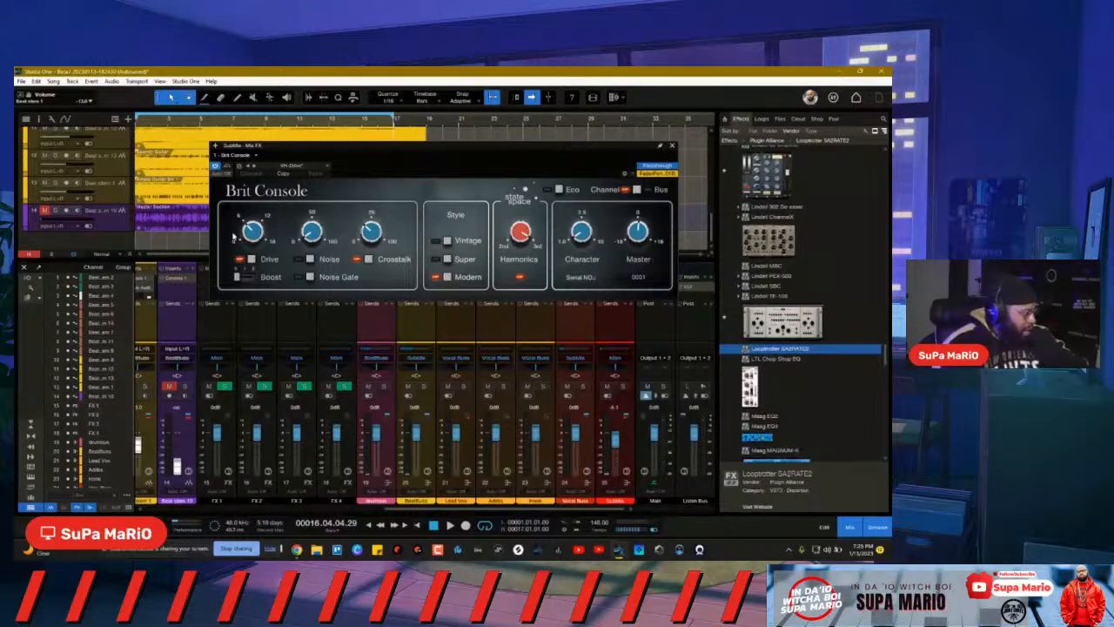
Step: Play the song while switching Brit Console among Super, Modern and Vintage, ending on Super
{"action": "key", "text": "space"}
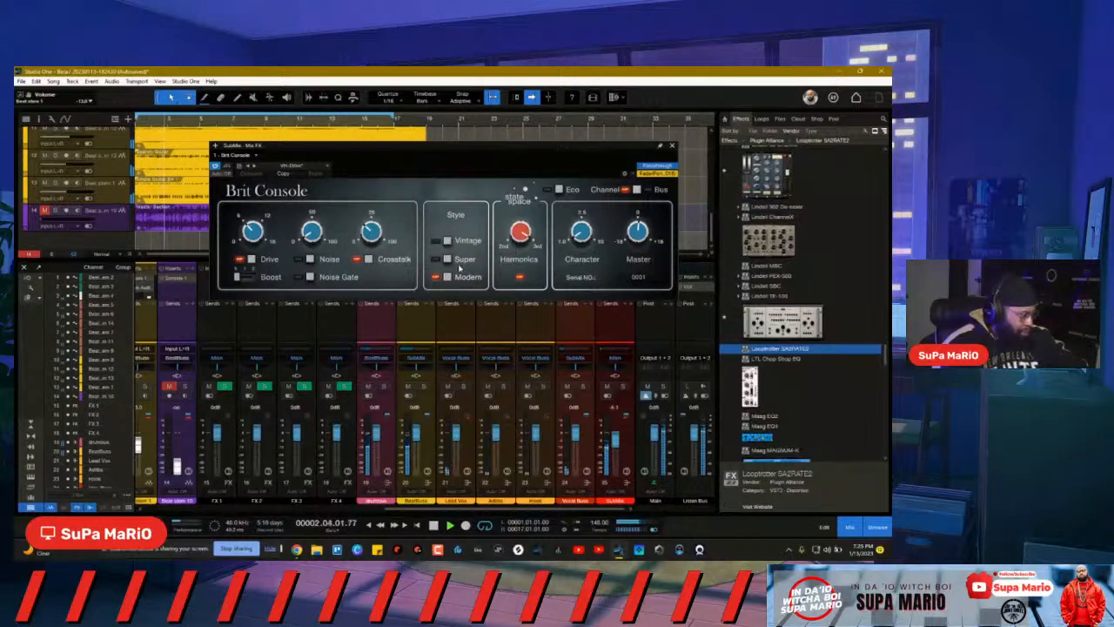
{"action": "left_click", "coordinate": [447, 259]}
{"action": "left_click", "coordinate": [445, 277]}
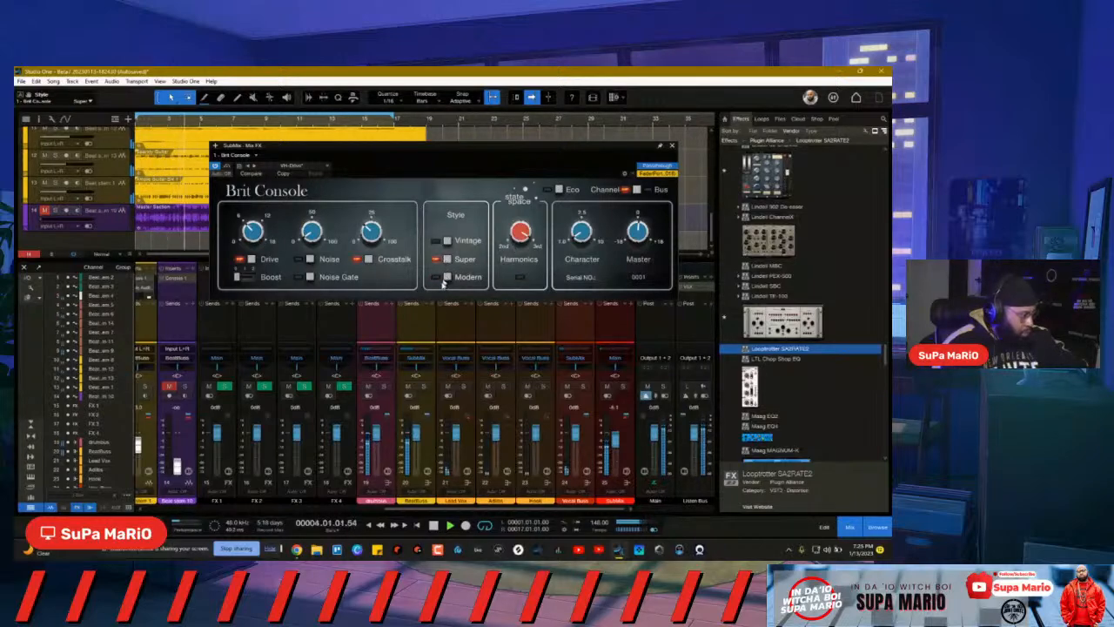
{"action": "left_click", "coordinate": [446, 259]}
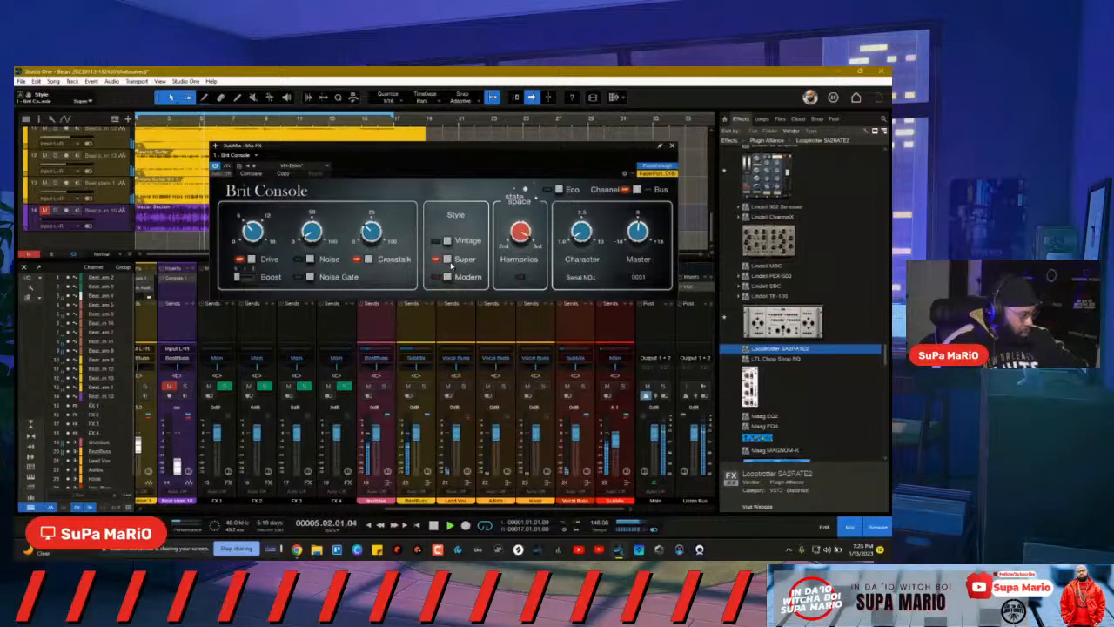
{"action": "left_click", "coordinate": [448, 241]}
{"action": "left_click", "coordinate": [447, 260]}
{"action": "left_click", "coordinate": [446, 277]}
{"action": "left_click", "coordinate": [448, 259]}
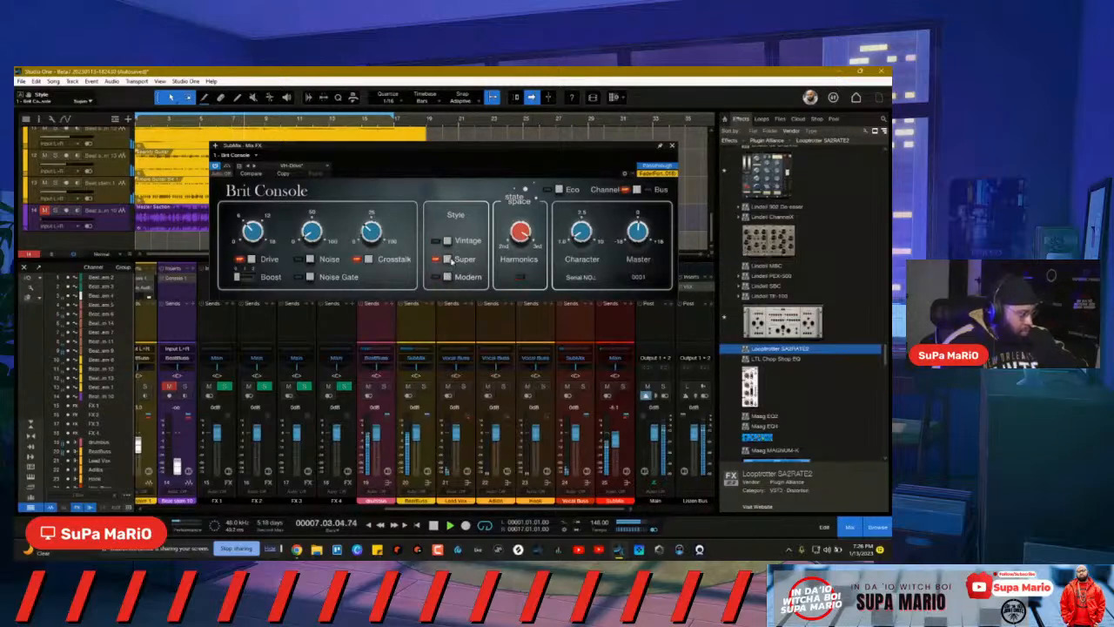
{"action": "left_click", "coordinate": [447, 277]}
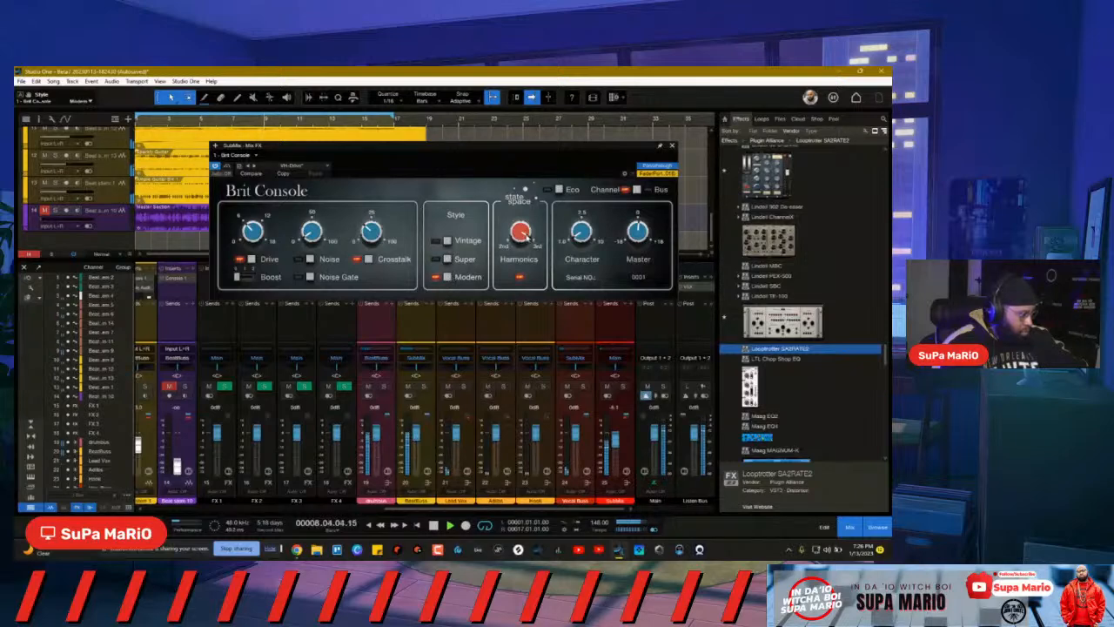
{"action": "left_click", "coordinate": [449, 261]}
{"action": "left_click", "coordinate": [450, 276]}
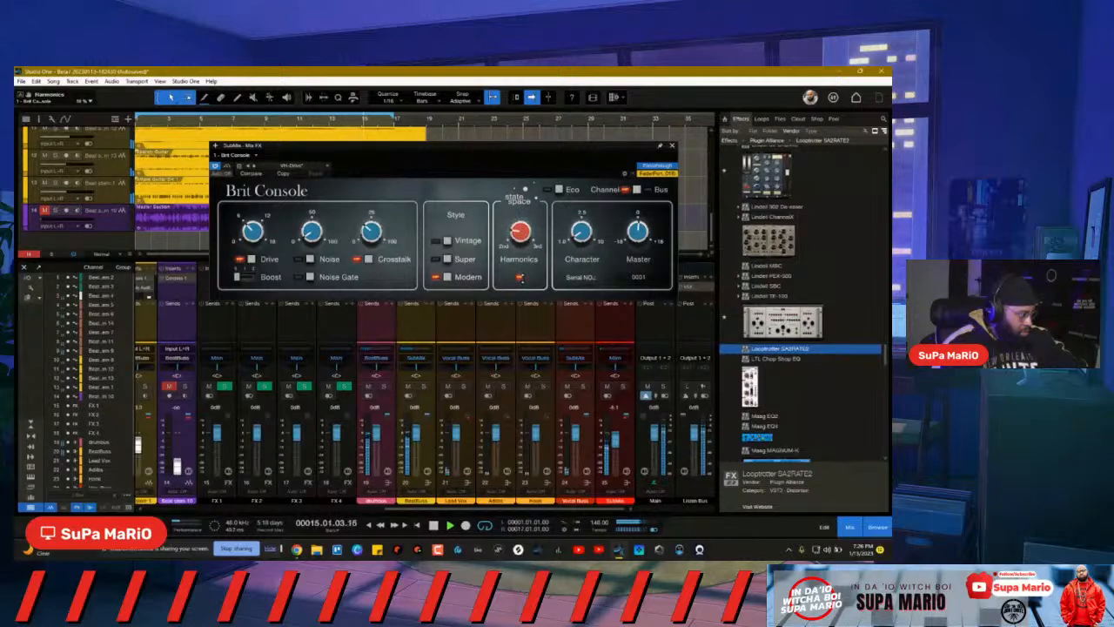
{"action": "left_click", "coordinate": [446, 258]}
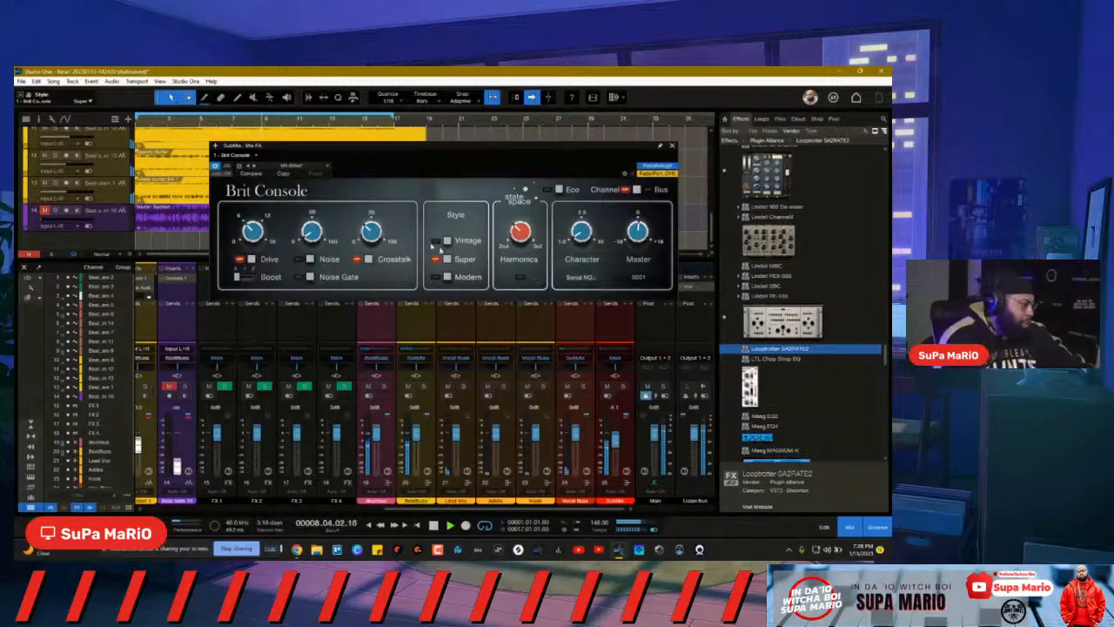
Step: Toggle Brit Console's style through Super and back to Modern
{"action": "left_click", "coordinate": [447, 277]}
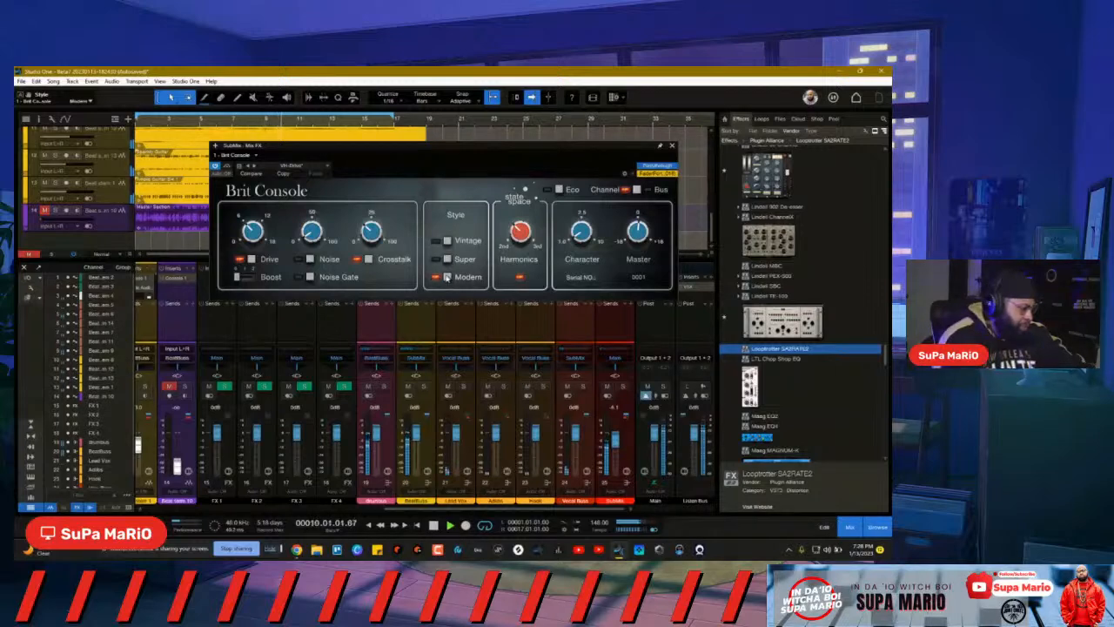
{"action": "left_click", "coordinate": [447, 260]}
{"action": "left_click", "coordinate": [447, 277]}
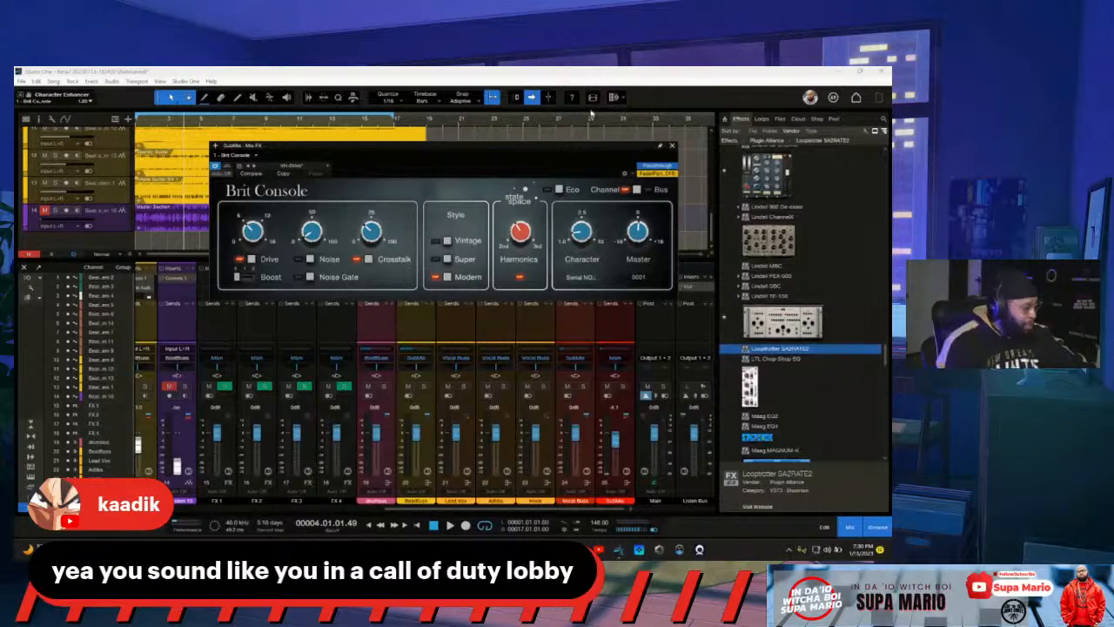
Step: Resume playback in Studio One and close the Brit Console window
{"action": "left_click", "coordinate": [611, 264]}
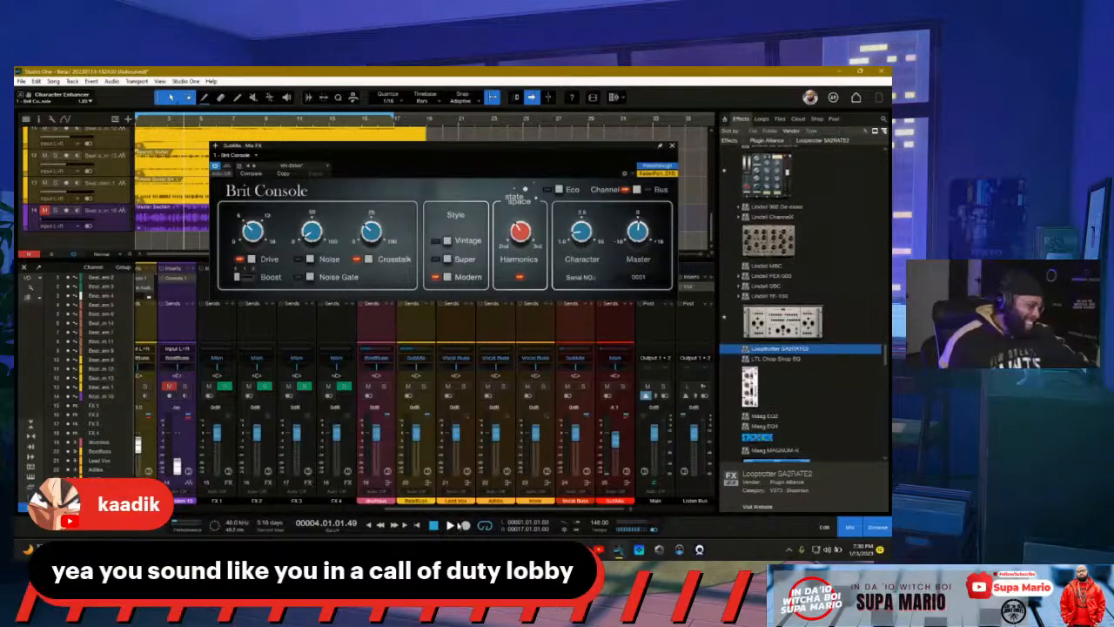
{"action": "left_click", "coordinate": [454, 525]}
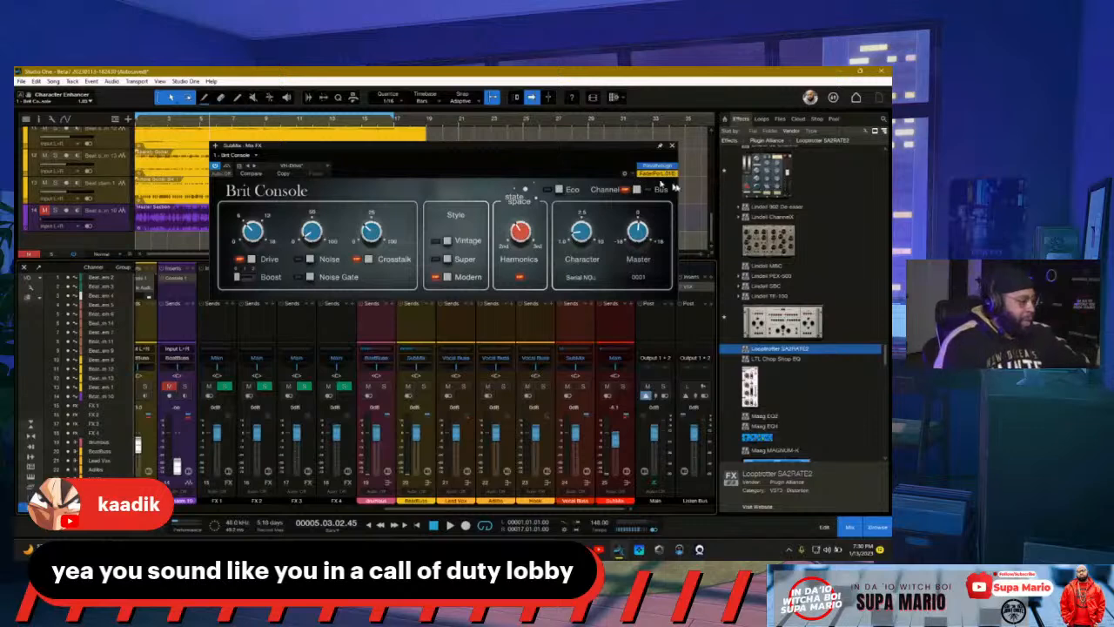
{"action": "left_click", "coordinate": [673, 148]}
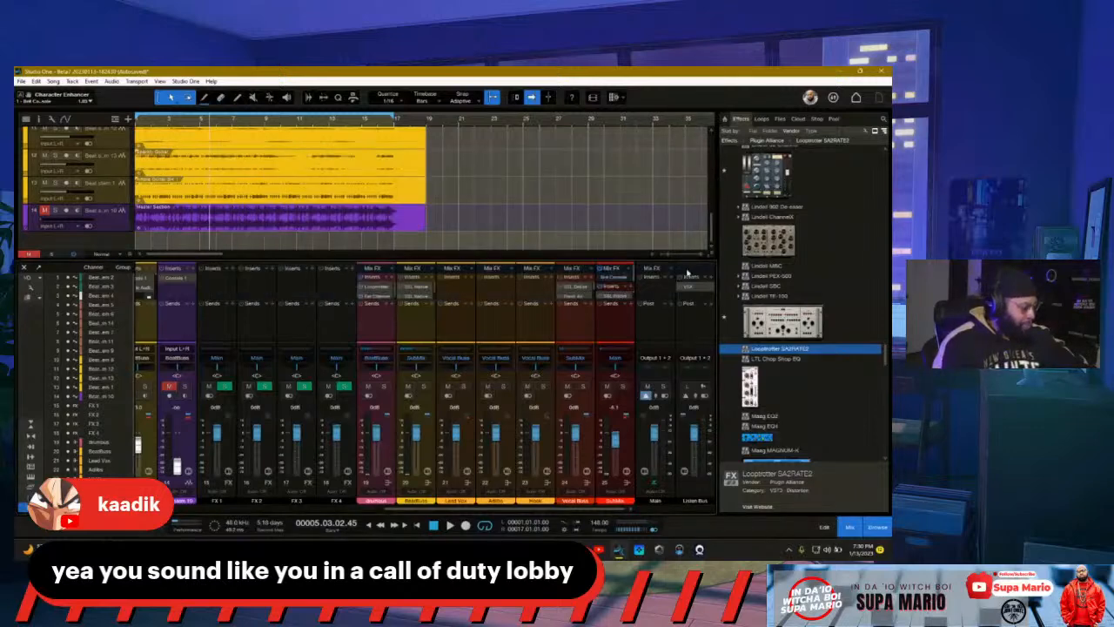
Step: Restart playback and select the FX 1 return channel strip in the mixer
{"action": "left_click_drag", "start_coordinate": [459, 509], "coordinate": [341, 509]}
{"action": "key", "text": "space"}
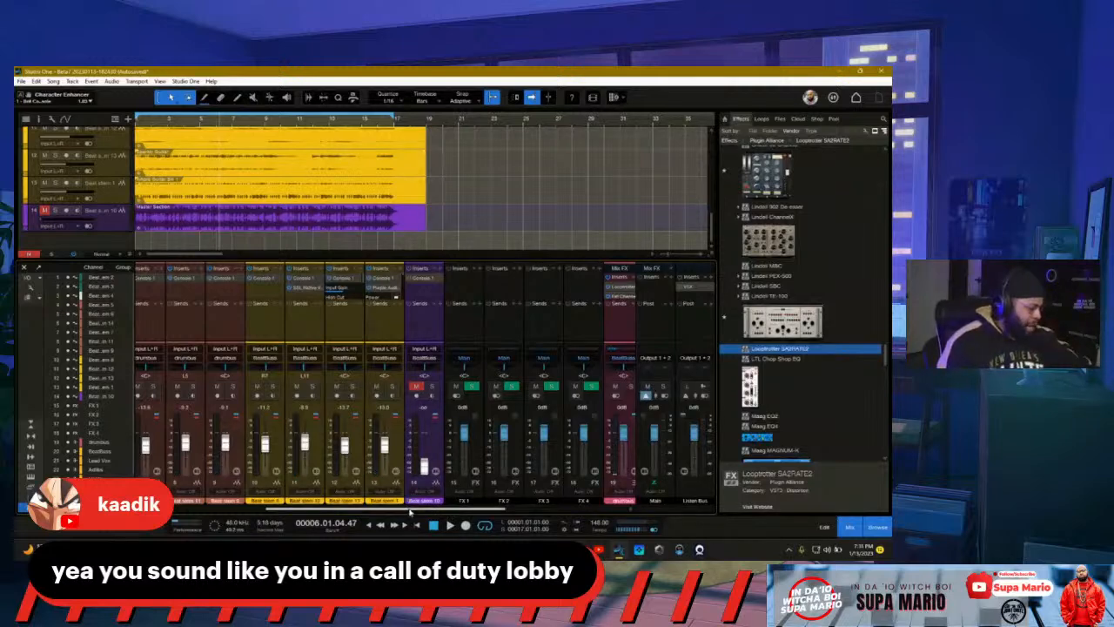
{"action": "left_click_drag", "start_coordinate": [409, 509], "coordinate": [233, 490]}
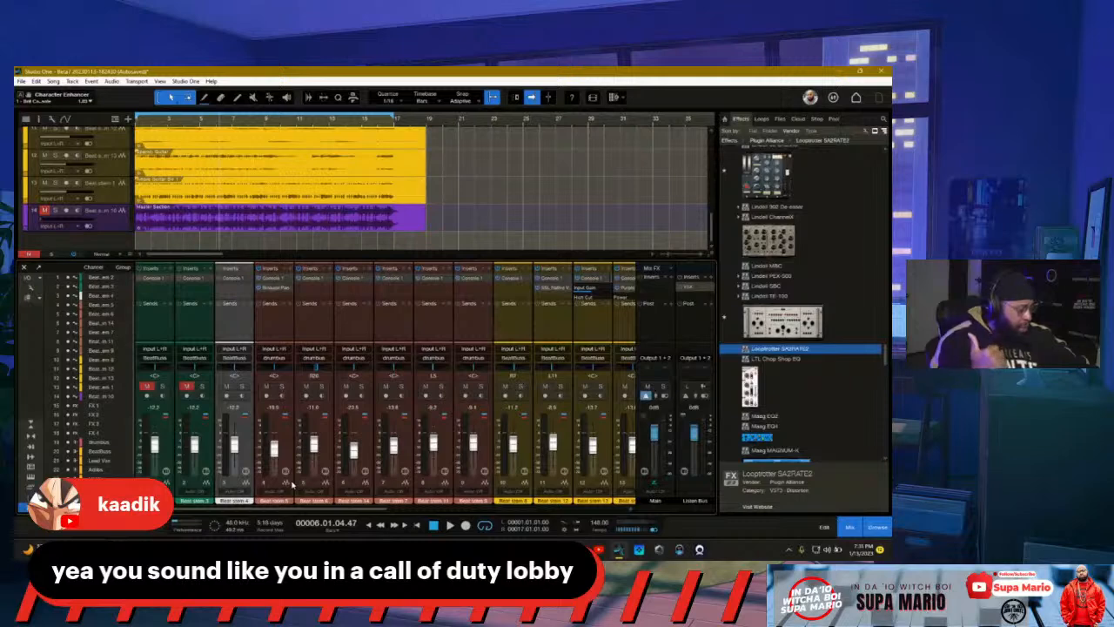
{"action": "left_click_drag", "start_coordinate": [305, 510], "coordinate": [451, 482]}
{"action": "left_click", "coordinate": [435, 452]}
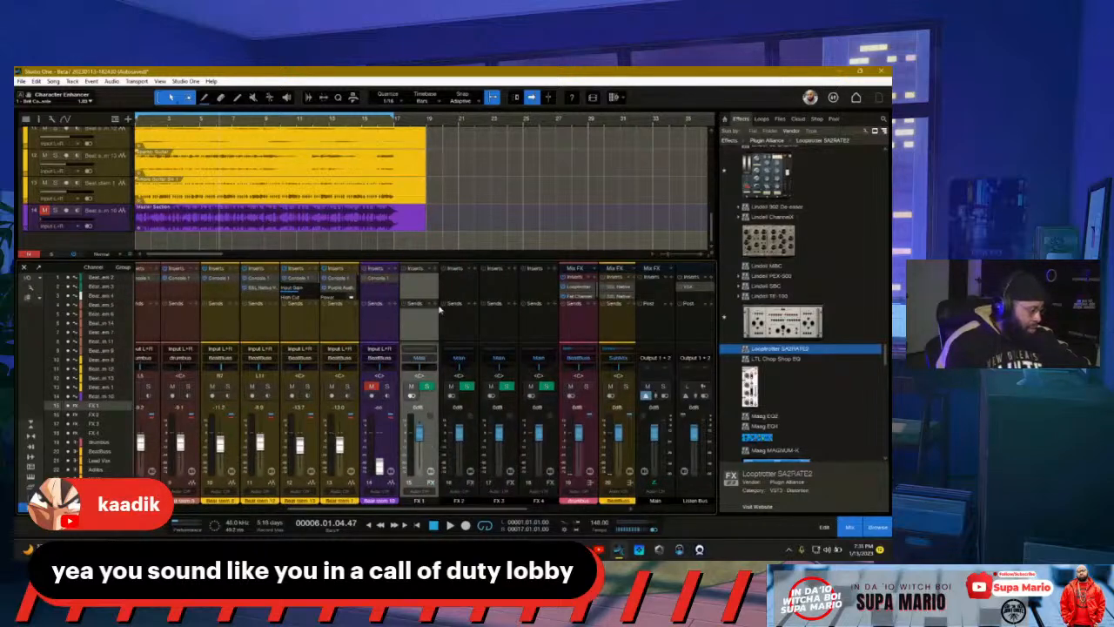
Step: Load the Repeater delay onto FX 1 and set its delay model to DM-2
{"action": "left_click", "coordinate": [432, 271]}
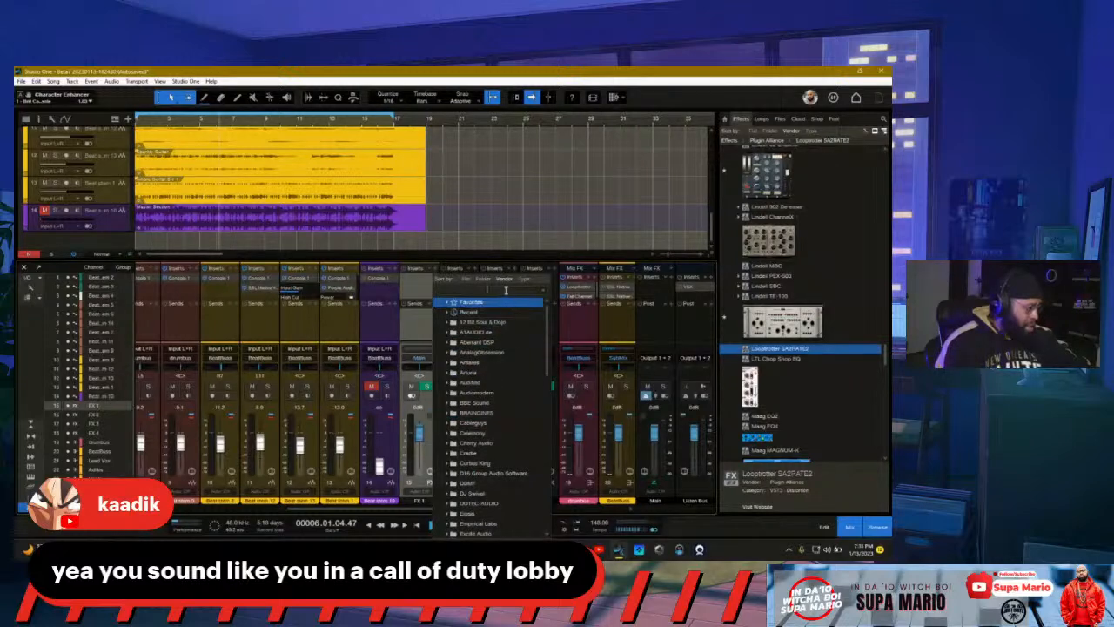
{"action": "type", "text": "d"}
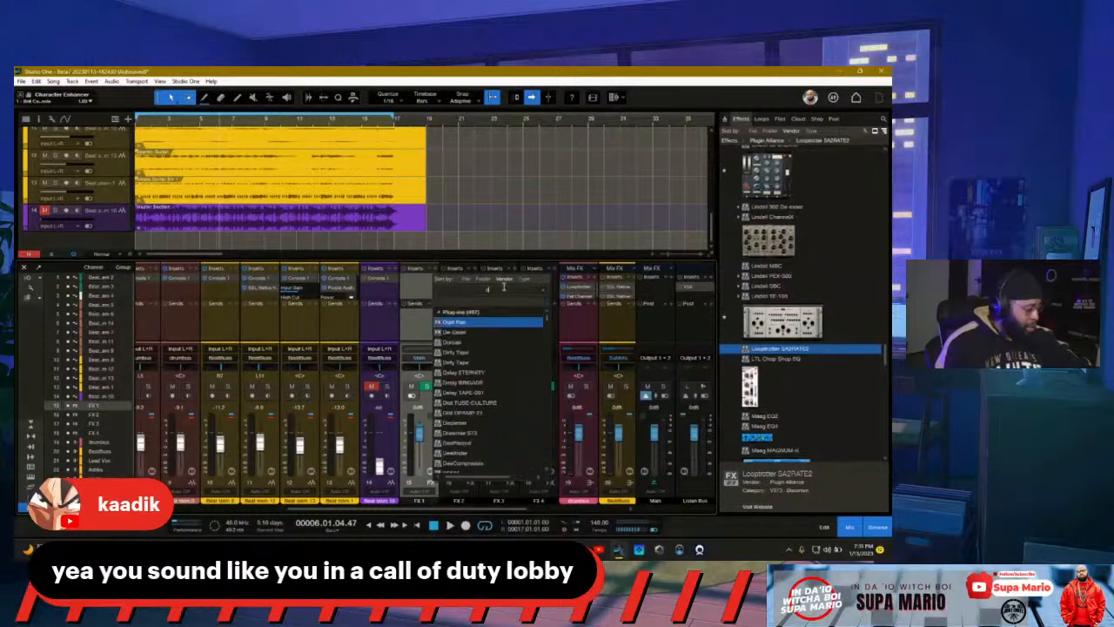
{"action": "type", "text": "t"}
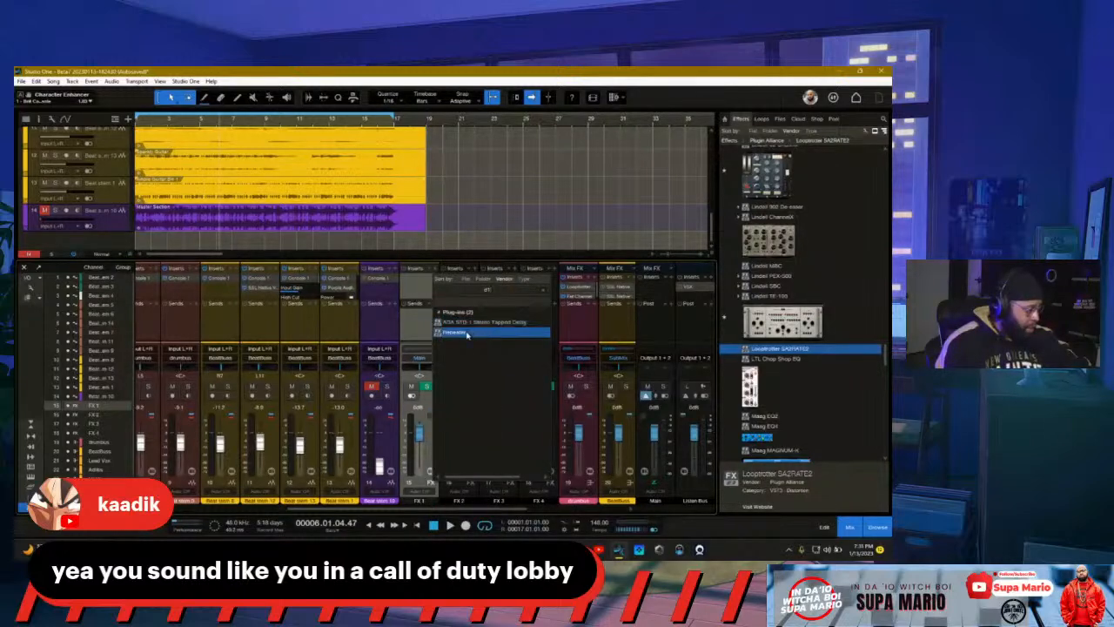
{"action": "left_click", "coordinate": [467, 333]}
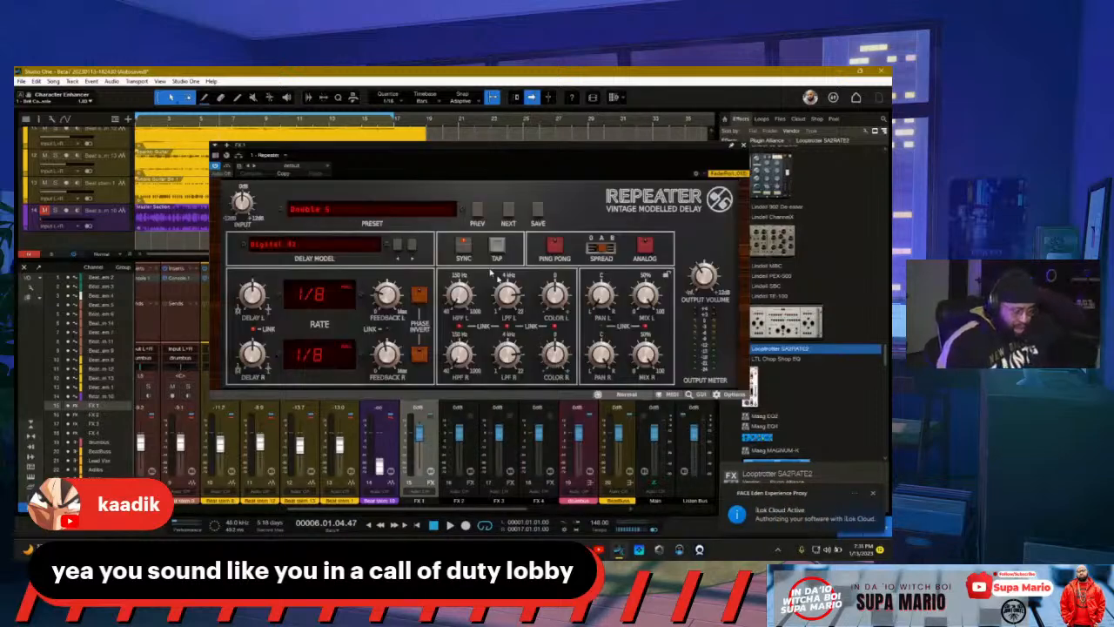
{"action": "left_click_drag", "start_coordinate": [539, 153], "coordinate": [470, 214]}
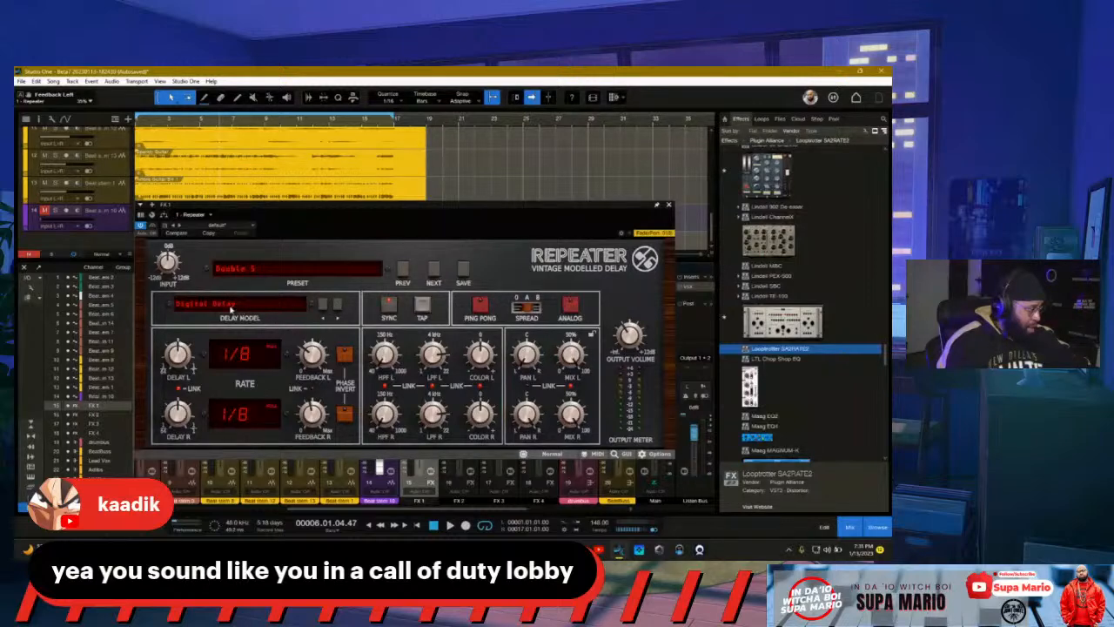
{"action": "left_click", "coordinate": [247, 313]}
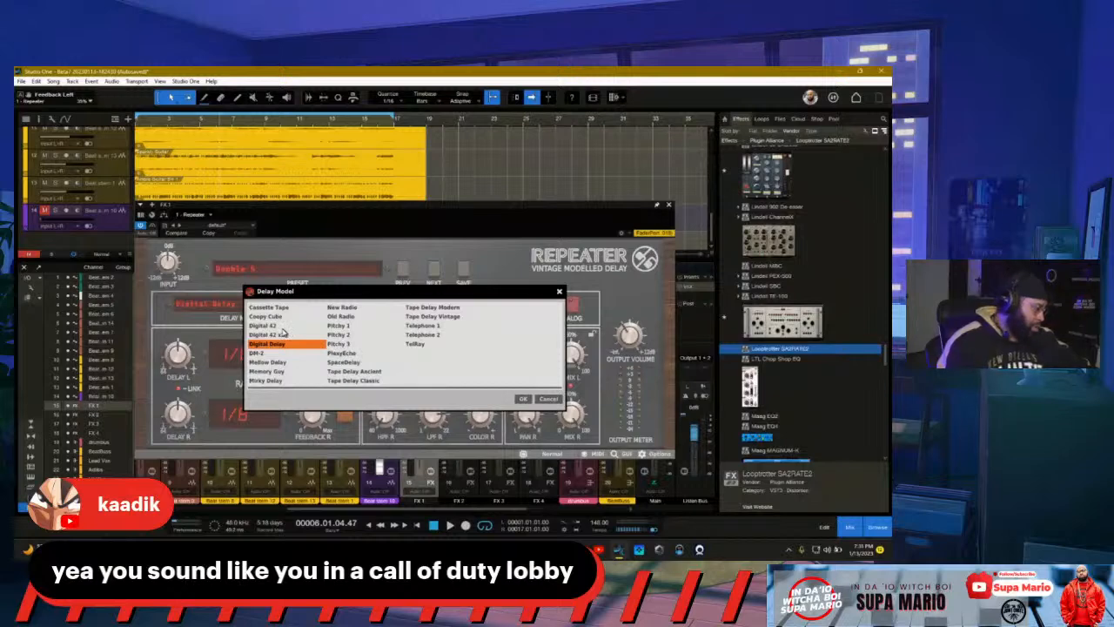
{"action": "double_click", "coordinate": [259, 353]}
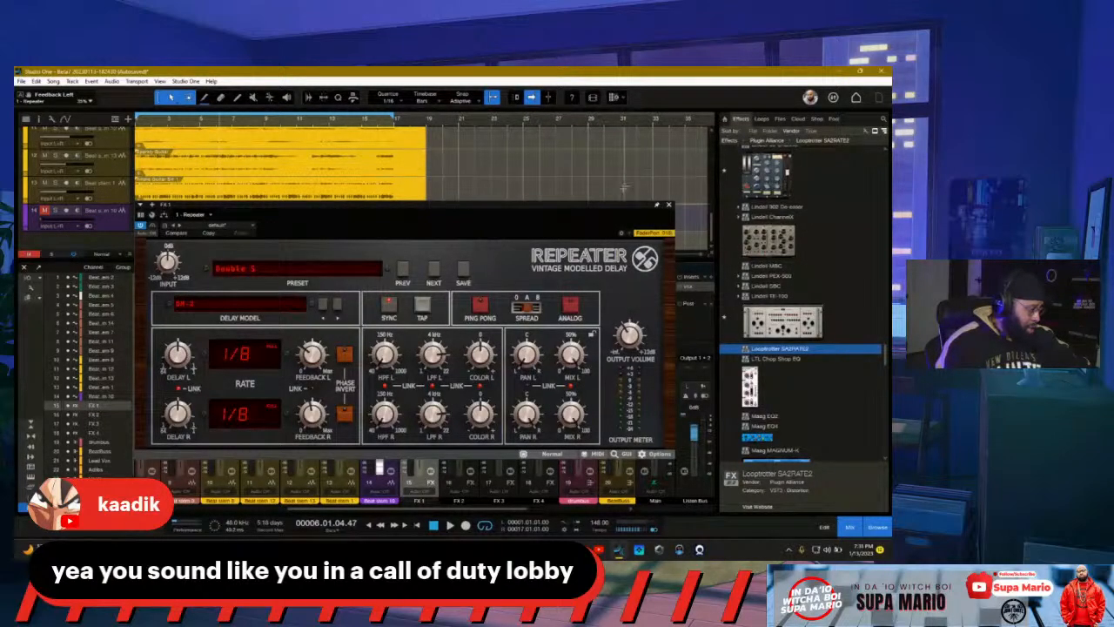
Step: Play and solo beat stem channels 12 and 13 in turn, then close Repeater
{"action": "left_click_drag", "start_coordinate": [618, 206], "coordinate": [936, 164]}
{"action": "key", "text": "space"}
{"action": "left_click", "coordinate": [308, 387]}
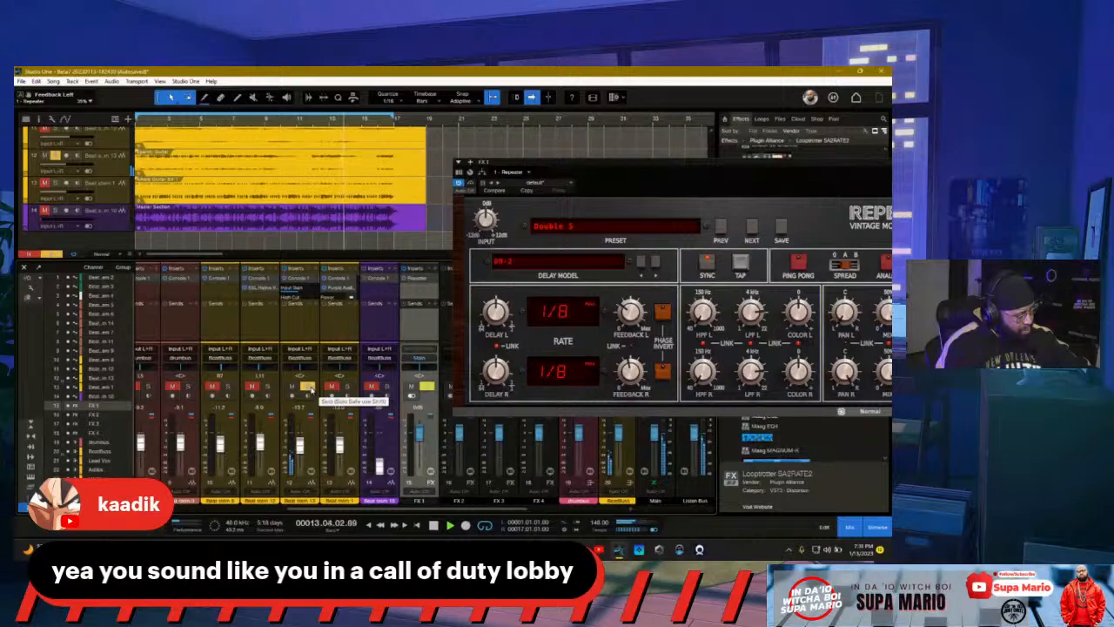
{"action": "left_click", "coordinate": [309, 386]}
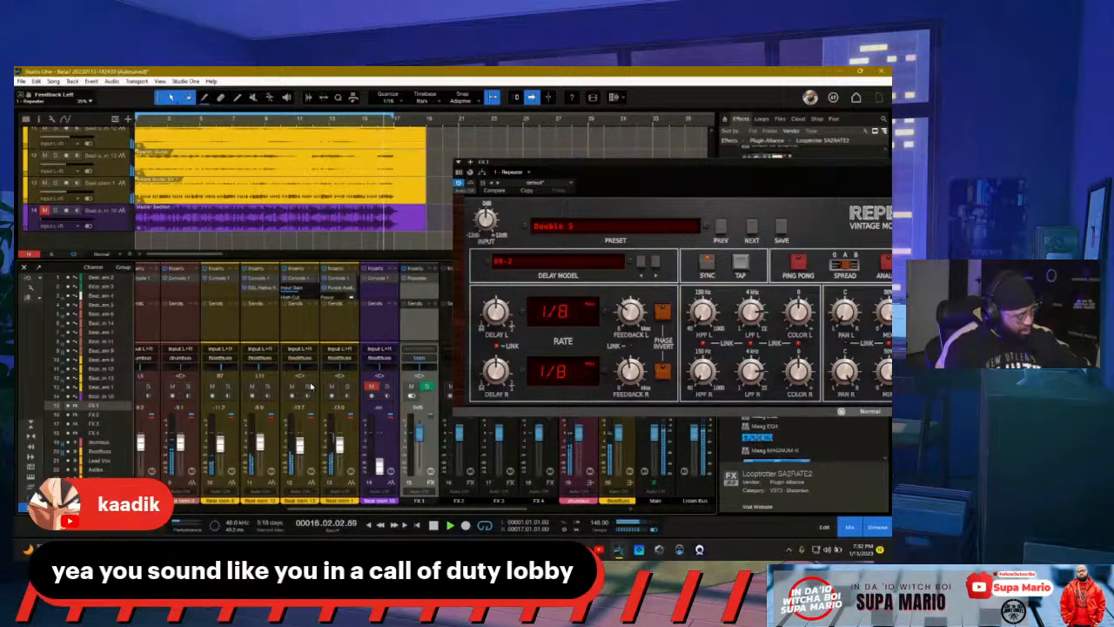
{"action": "left_click", "coordinate": [347, 386]}
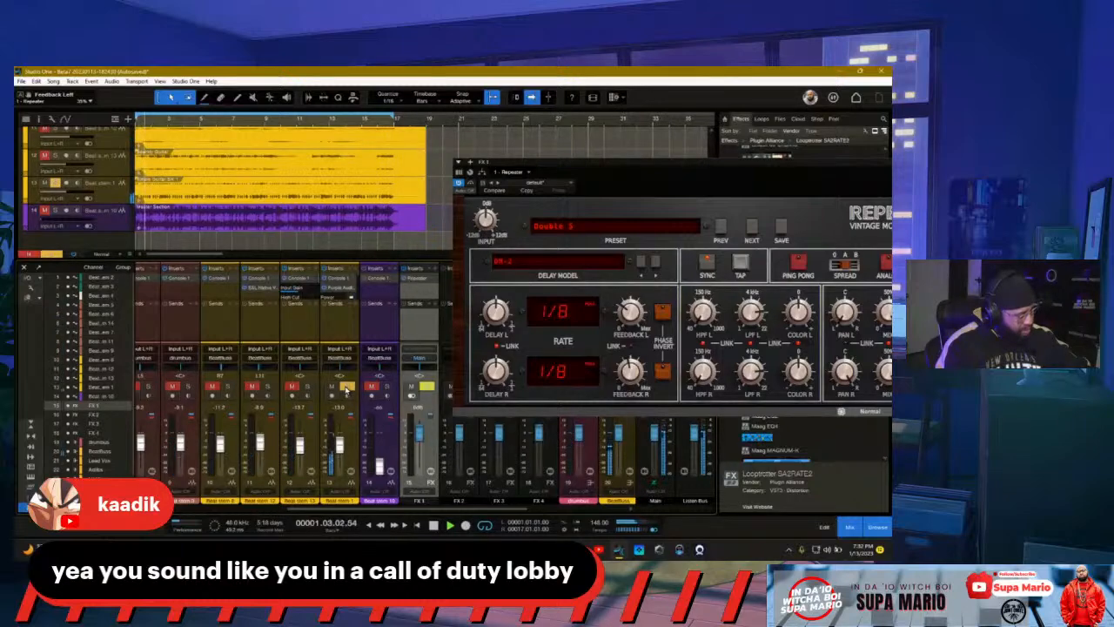
{"action": "left_click", "coordinate": [346, 387]}
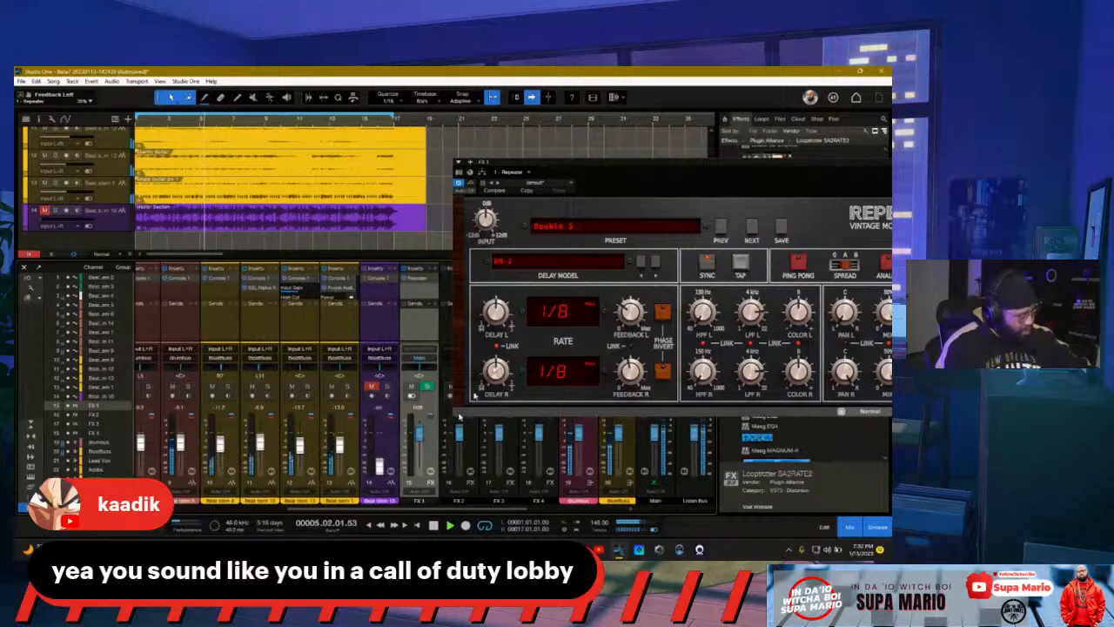
{"action": "key", "text": "space"}
{"action": "left_click_drag", "start_coordinate": [617, 167], "coordinate": [346, 158]}
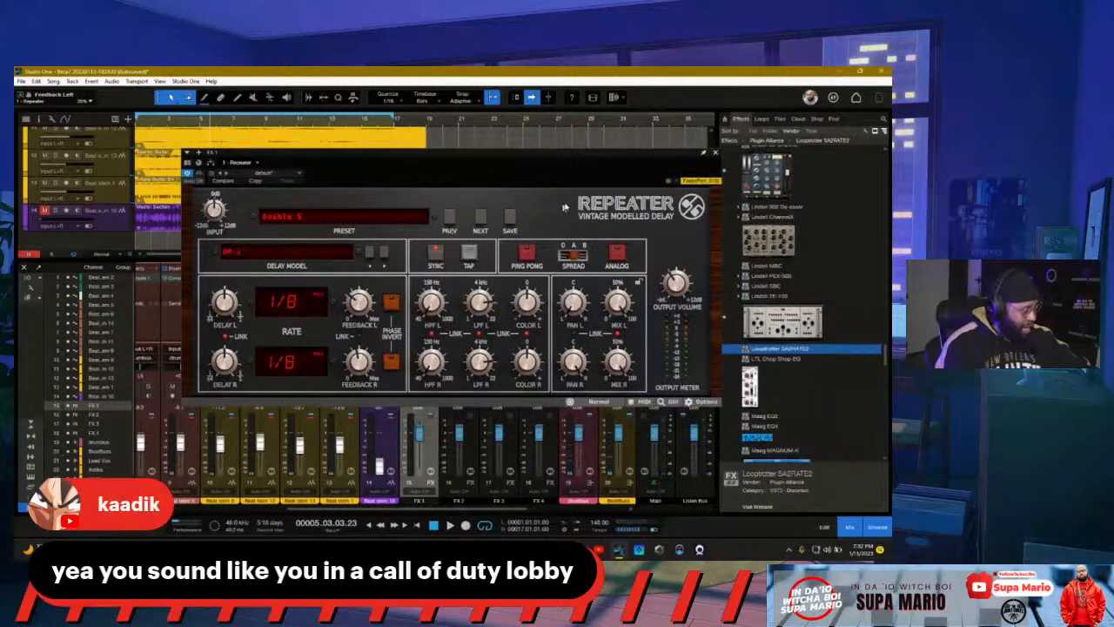
{"action": "left_click", "coordinate": [715, 153]}
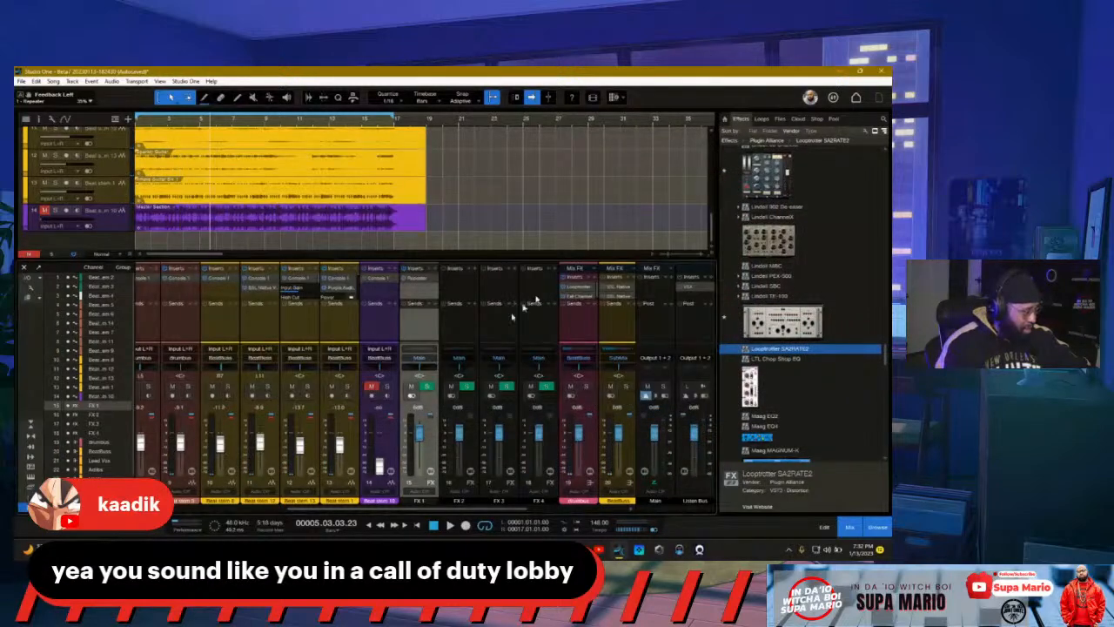
Step: Resume playback and remove the Repeater effect from FX 1
{"action": "left_click", "coordinate": [450, 527]}
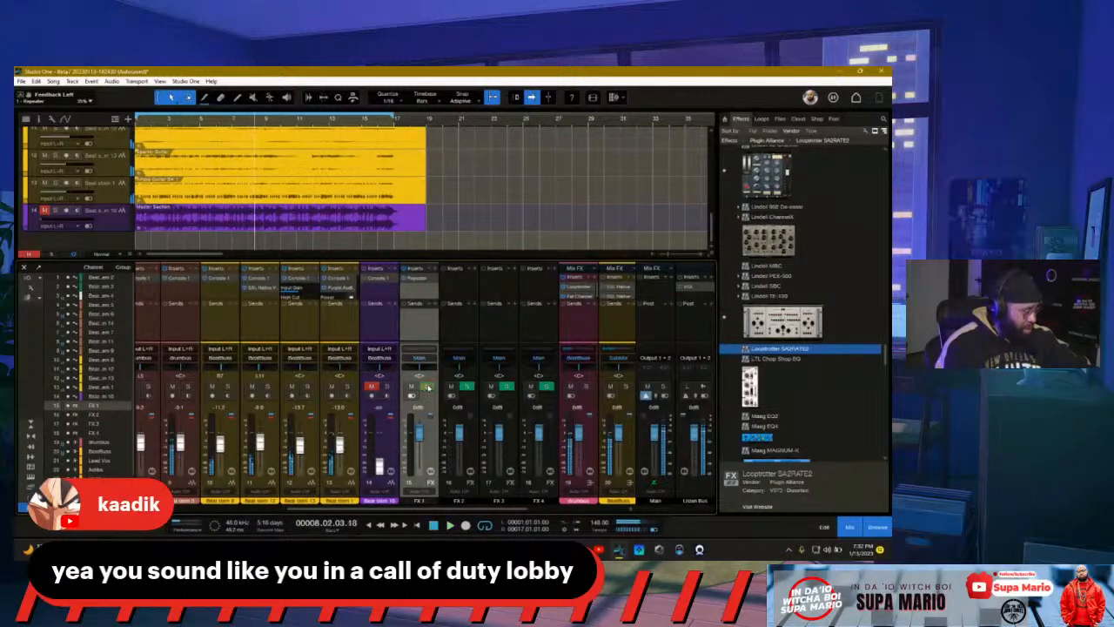
{"action": "right_click", "coordinate": [431, 279]}
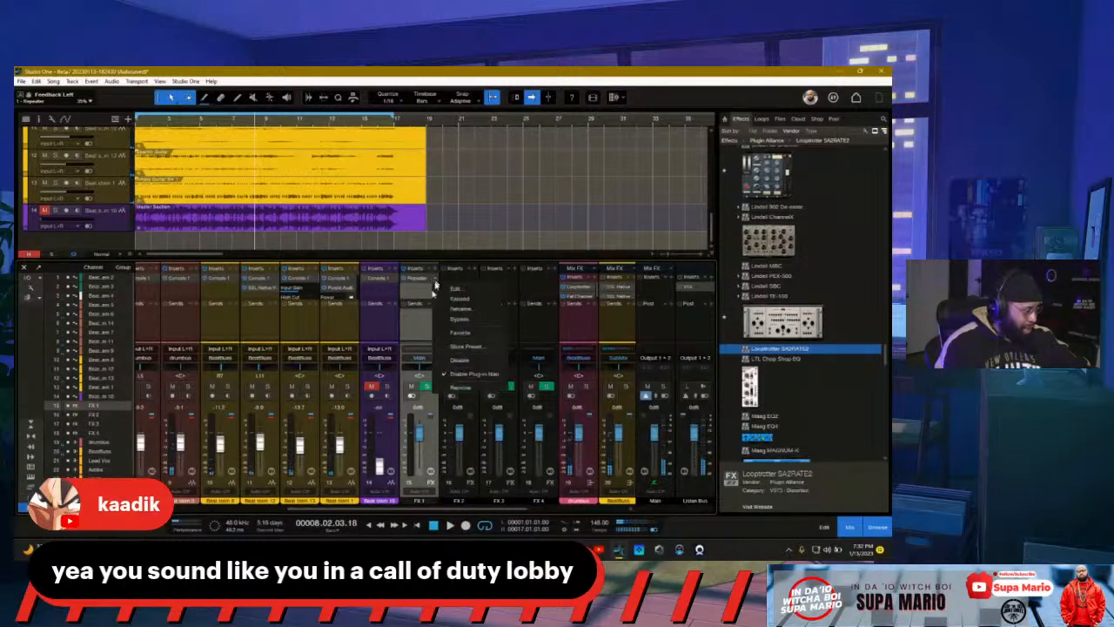
{"action": "left_click", "coordinate": [459, 387]}
Step: Insert the UADx Lexicon 224 Digital Reverb on FX 1, searching 'uadx'
{"action": "left_click", "coordinate": [433, 271]}
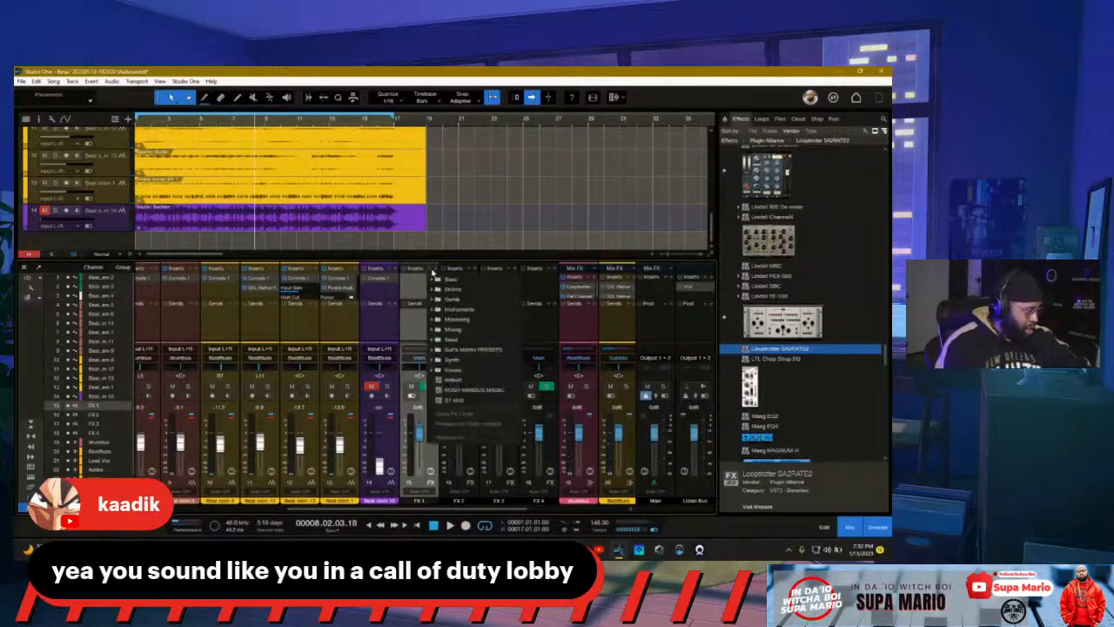
{"action": "left_click", "coordinate": [435, 269]}
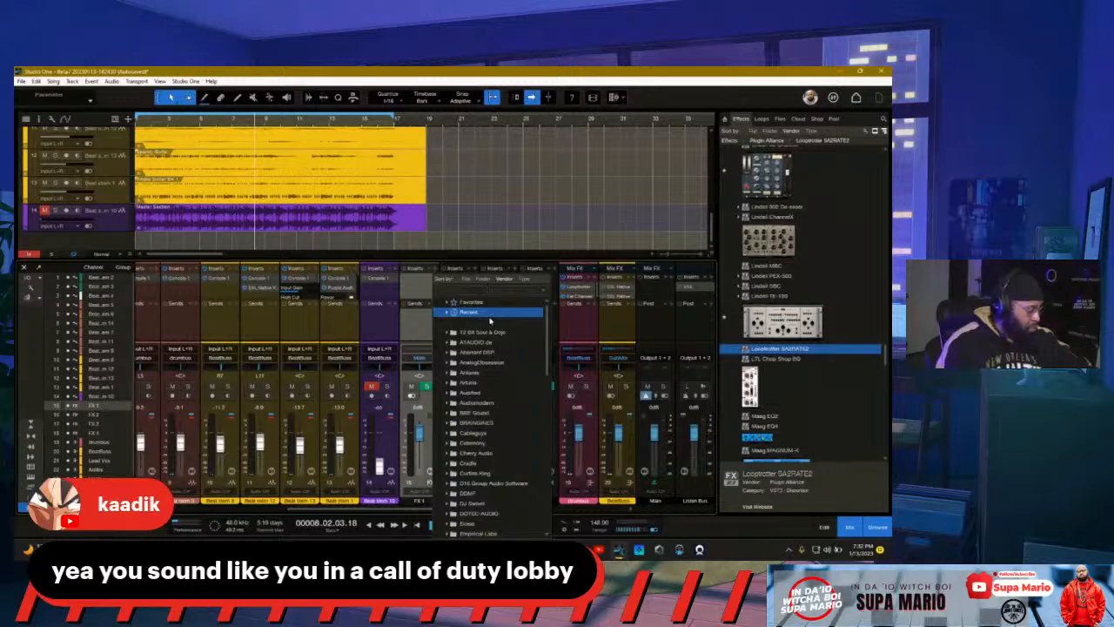
{"action": "left_click", "coordinate": [489, 318]}
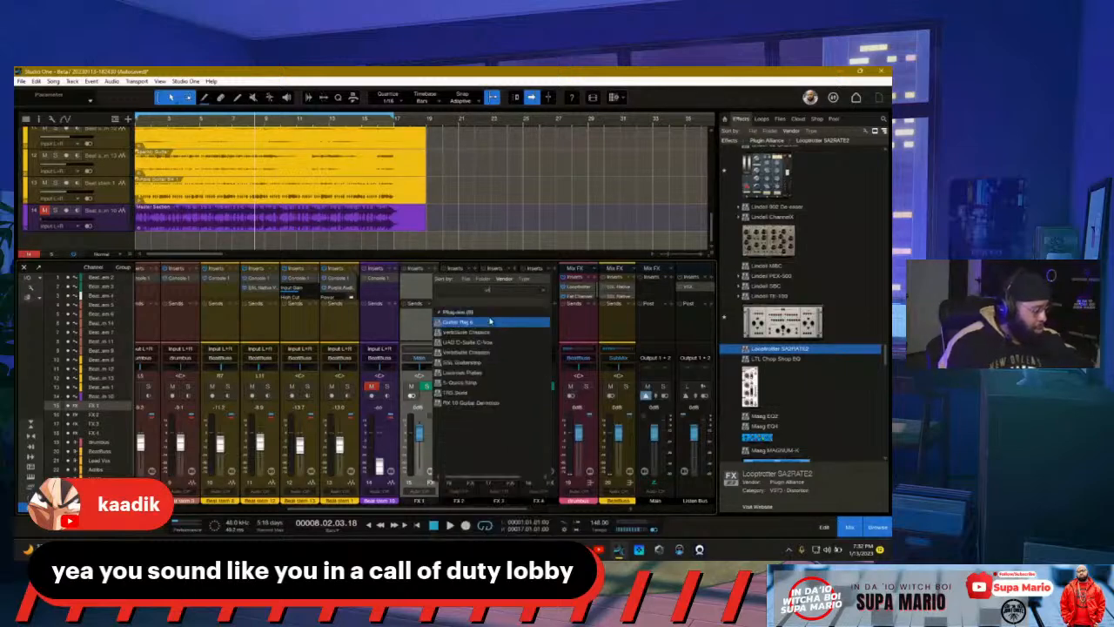
{"action": "type", "text": "uad"}
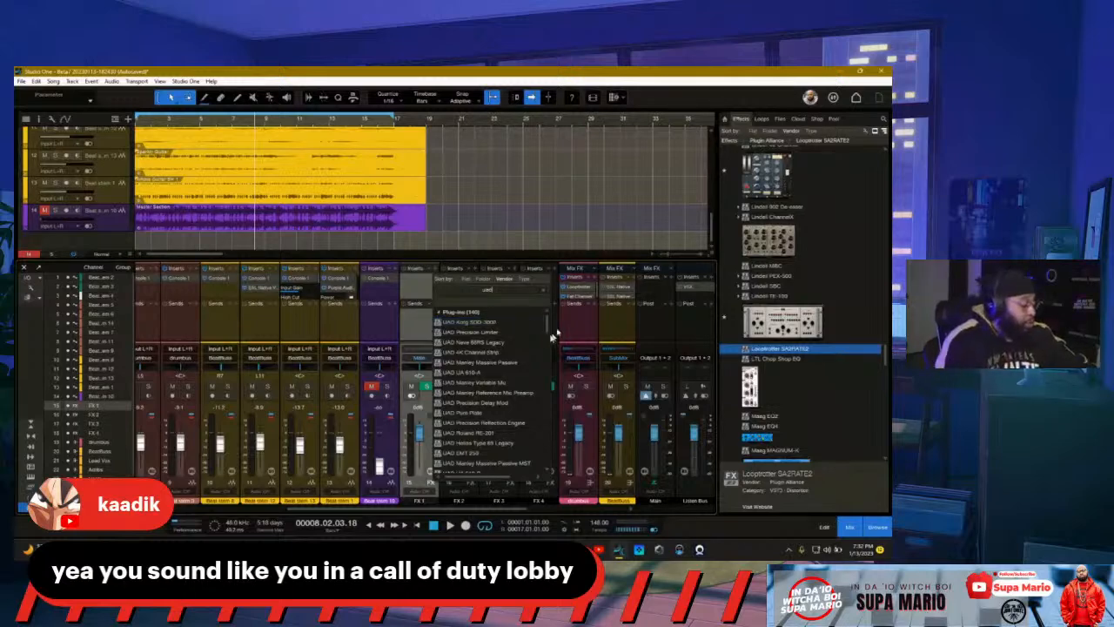
{"action": "scroll", "coordinate": [523, 380], "scroll_direction": "down", "scroll_amount": 5}
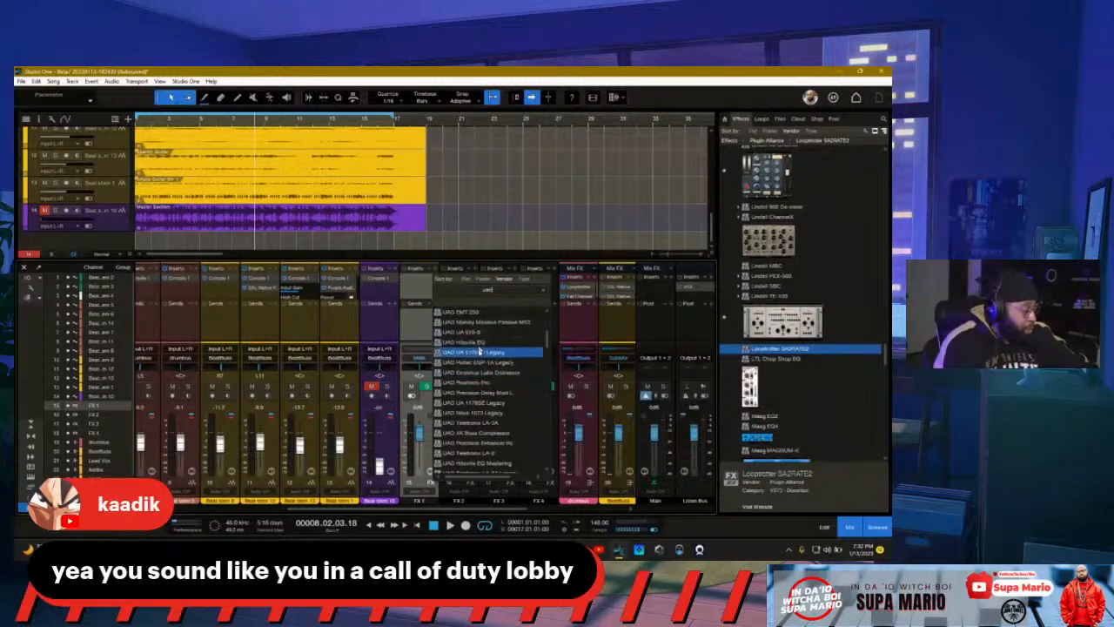
{"action": "type", "text": "x"}
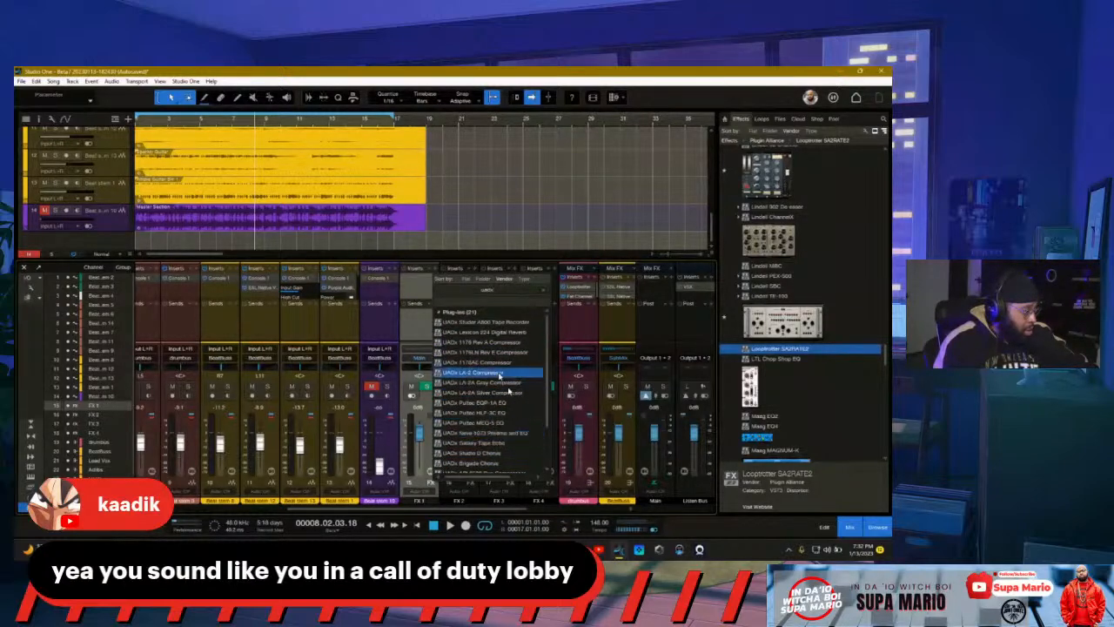
{"action": "left_click", "coordinate": [453, 333]}
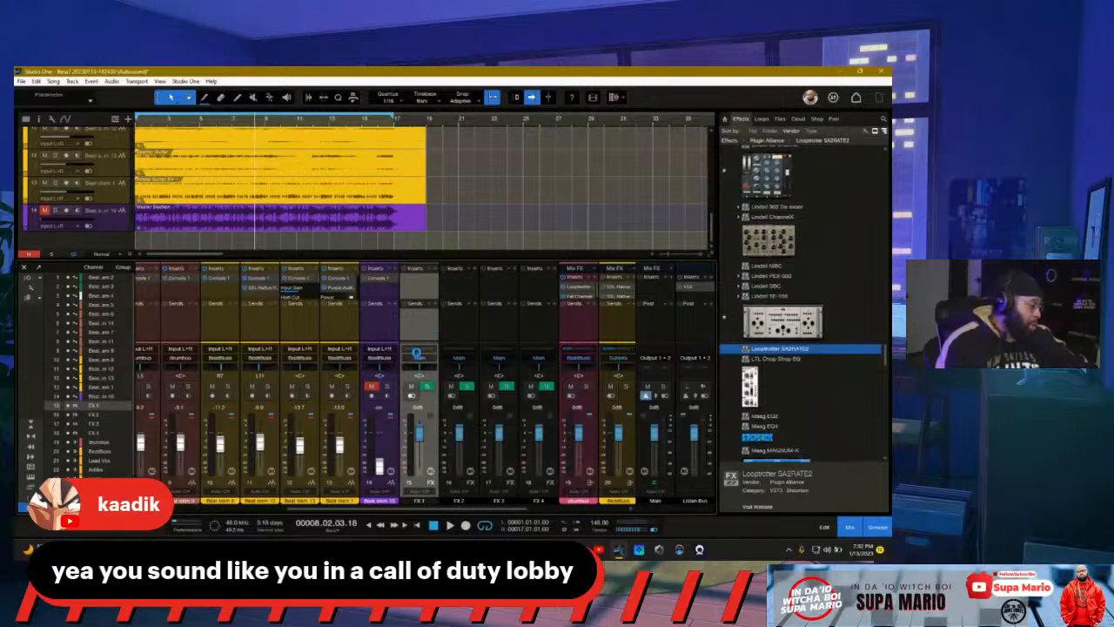
{"action": "left_click_drag", "start_coordinate": [327, 161], "coordinate": [628, 179]}
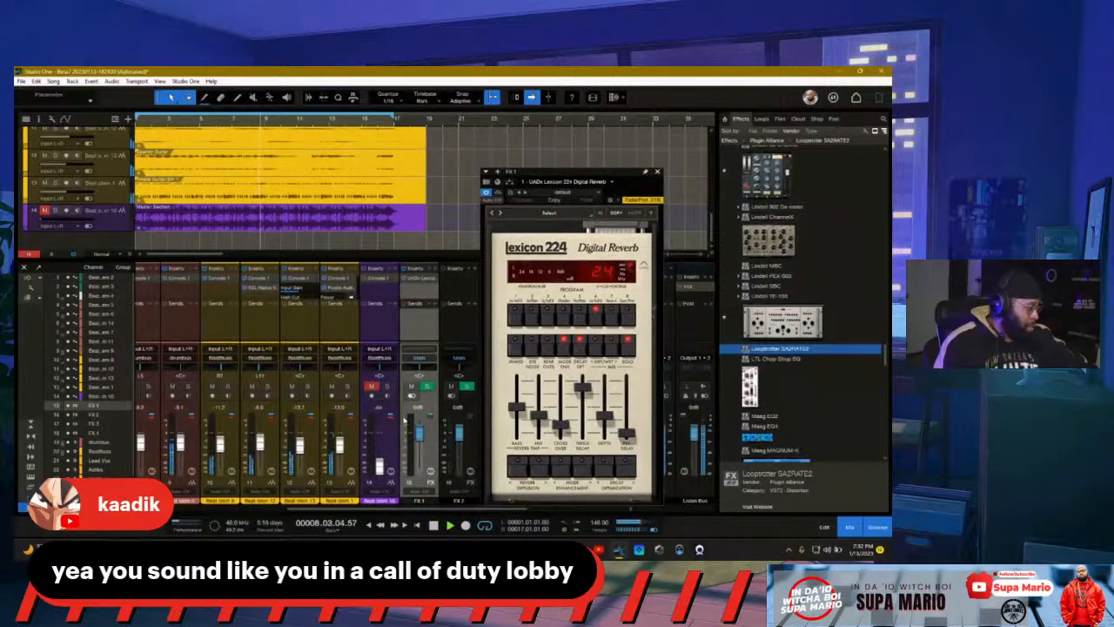
Step: Solo the beat stem channel and add a send from channel 14 to FX 1
{"action": "left_click", "coordinate": [346, 386]}
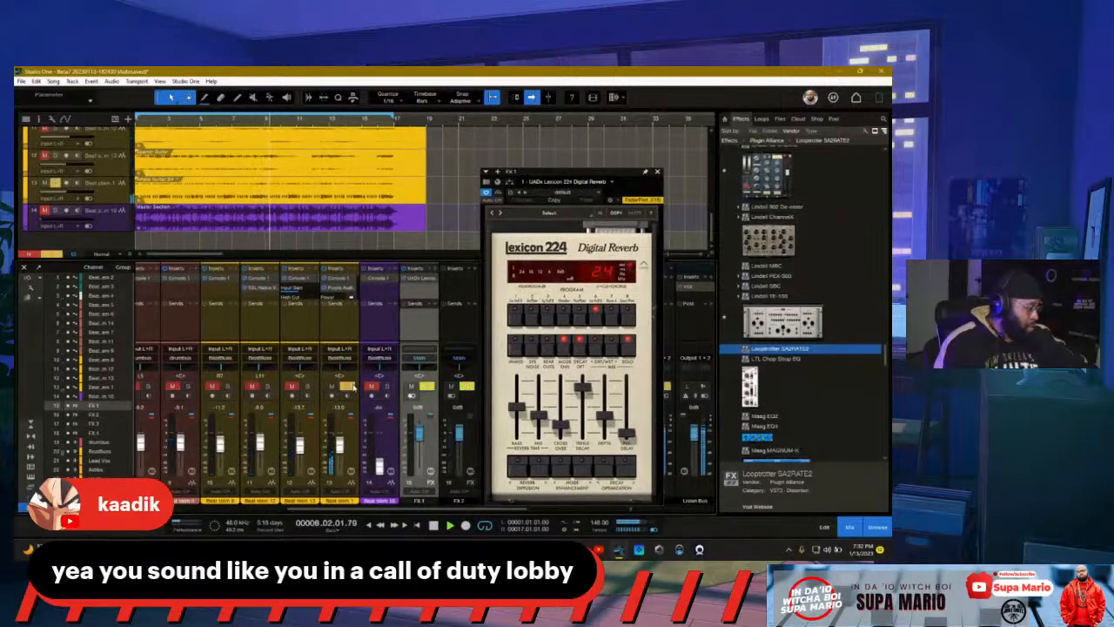
{"action": "left_click", "coordinate": [362, 306]}
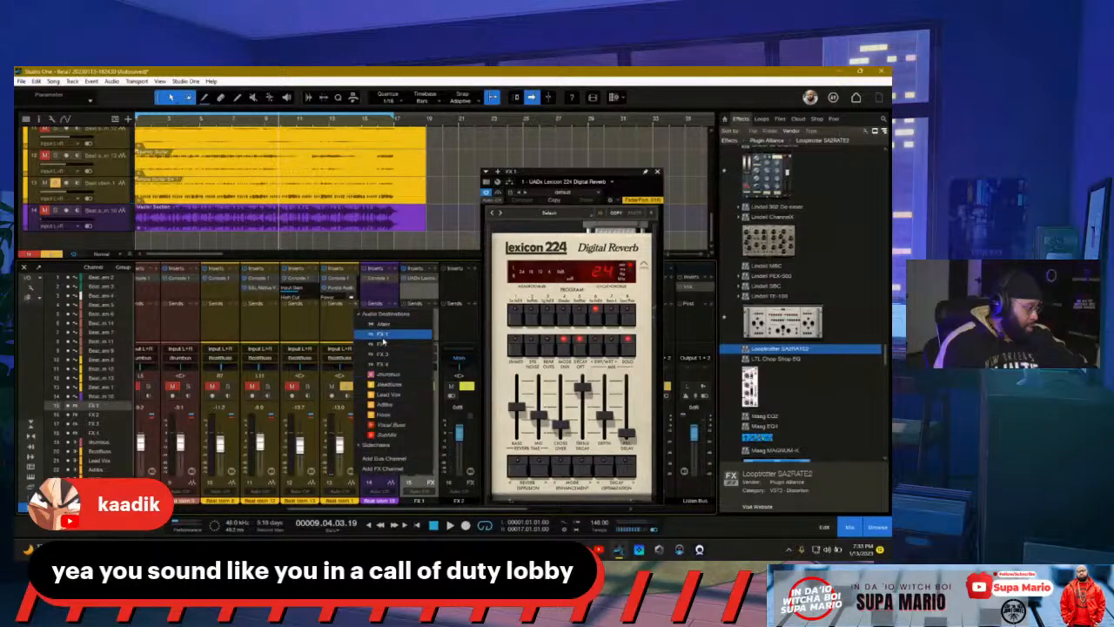
{"action": "left_click", "coordinate": [386, 337]}
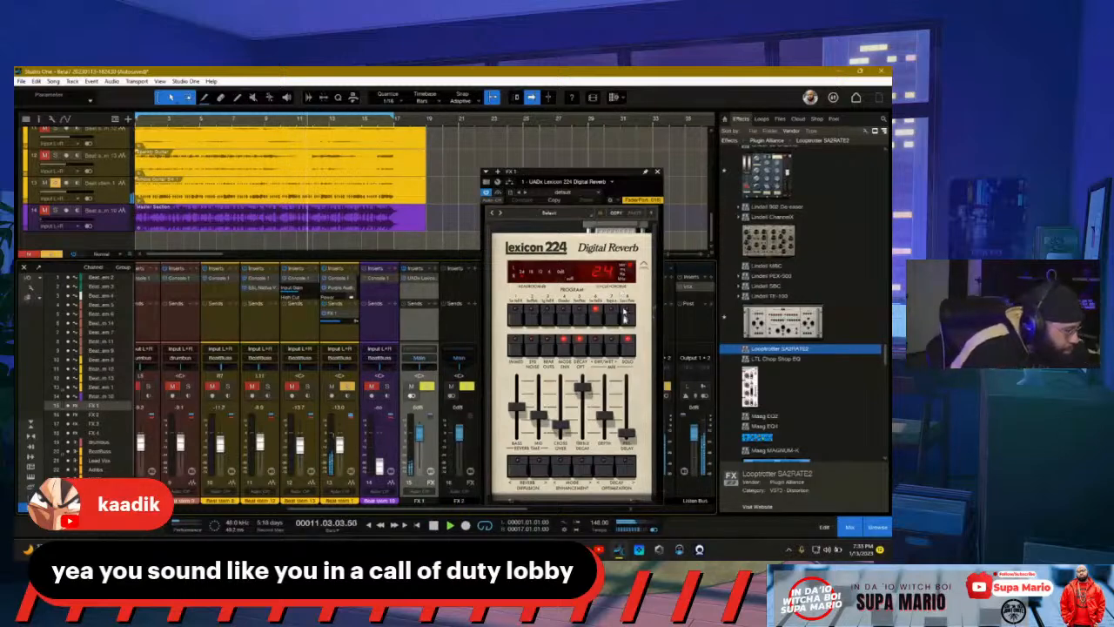
{"action": "left_click", "coordinate": [549, 213]}
Step: Browse Lexicon presets from Big Six Snare to Fat Drum Plate, settling on Drum Ballad Plate
{"action": "left_click", "coordinate": [370, 377]}
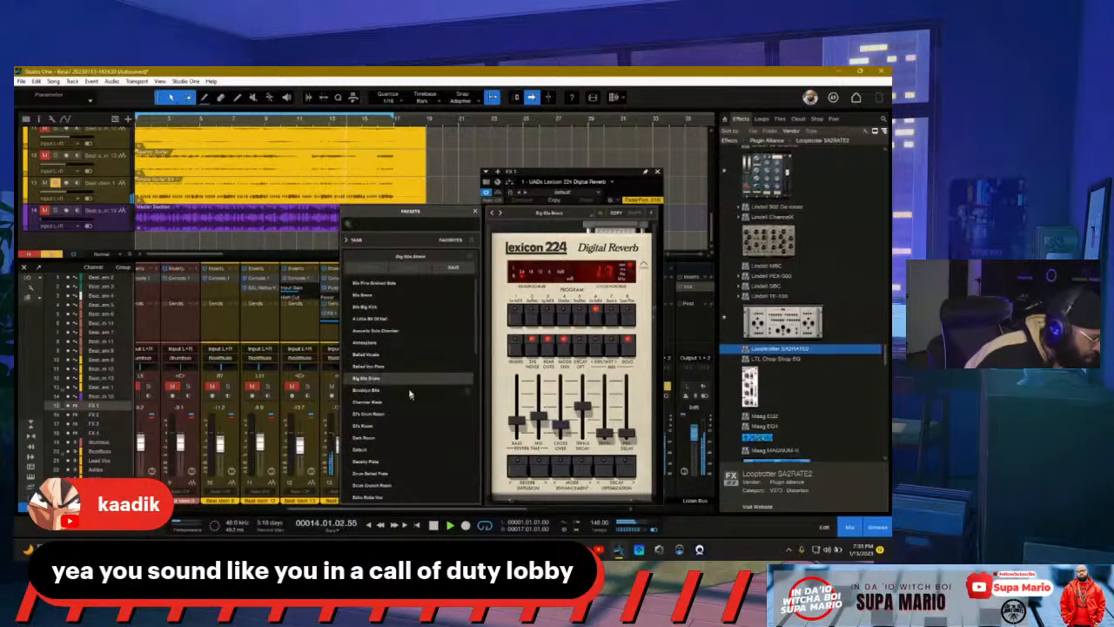
{"action": "left_click", "coordinate": [501, 213]}
{"action": "left_click", "coordinate": [500, 214]}
{"action": "left_click", "coordinate": [502, 217]}
{"action": "left_click", "coordinate": [501, 217]}
{"action": "left_click", "coordinate": [501, 217]}
{"action": "left_click", "coordinate": [501, 217]}
{"action": "left_click", "coordinate": [501, 217]}
{"action": "left_click", "coordinate": [501, 217]}
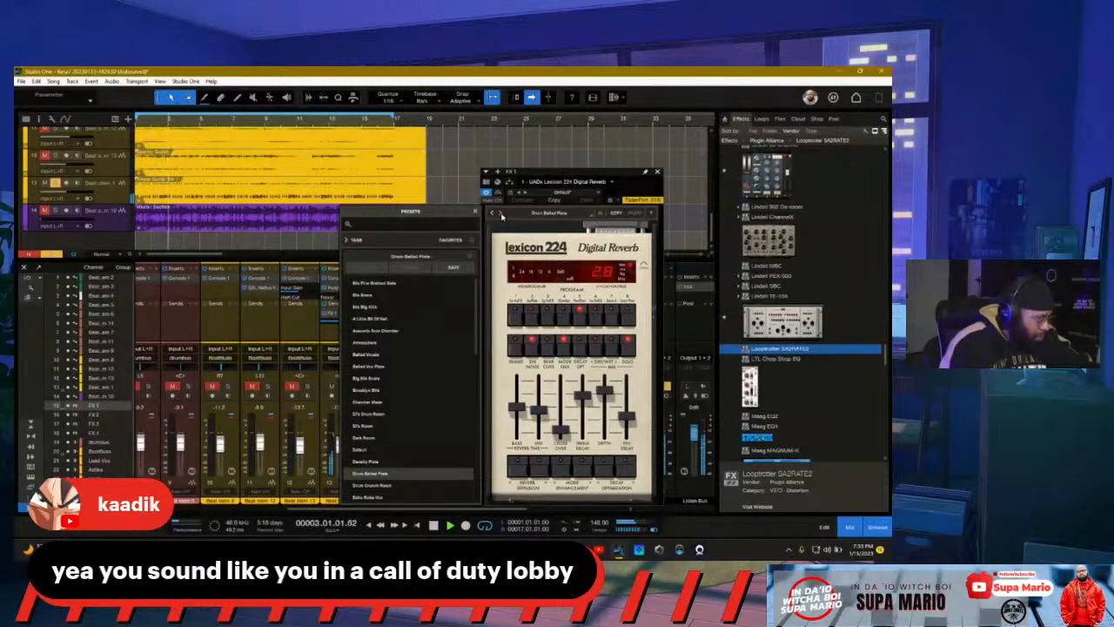
{"action": "left_click", "coordinate": [501, 216]}
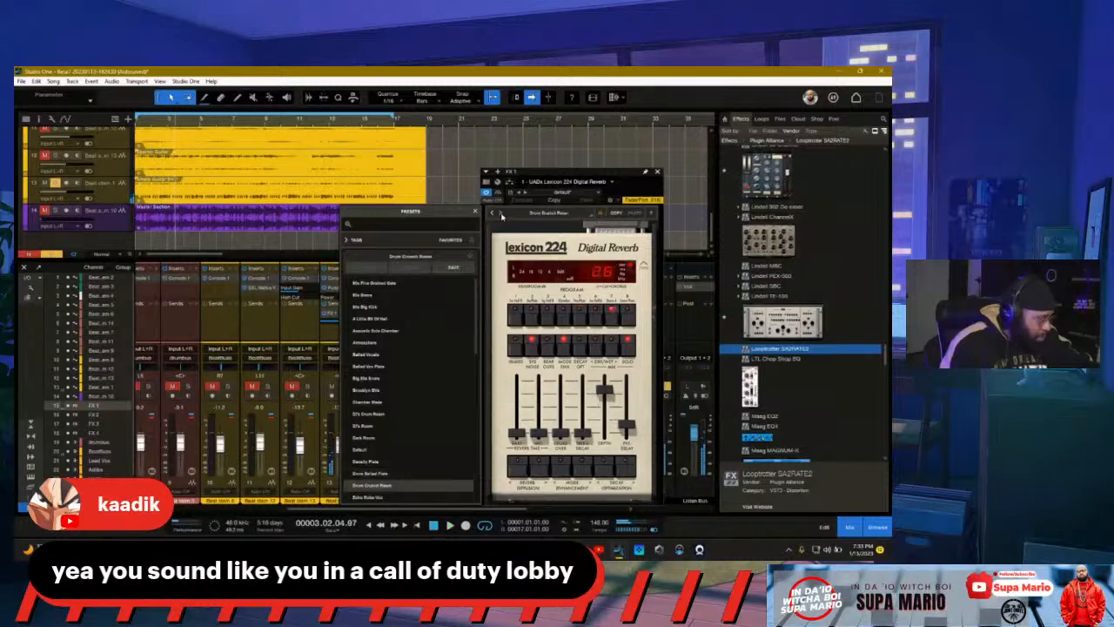
{"action": "left_click", "coordinate": [501, 217]}
{"action": "left_click", "coordinate": [501, 216]}
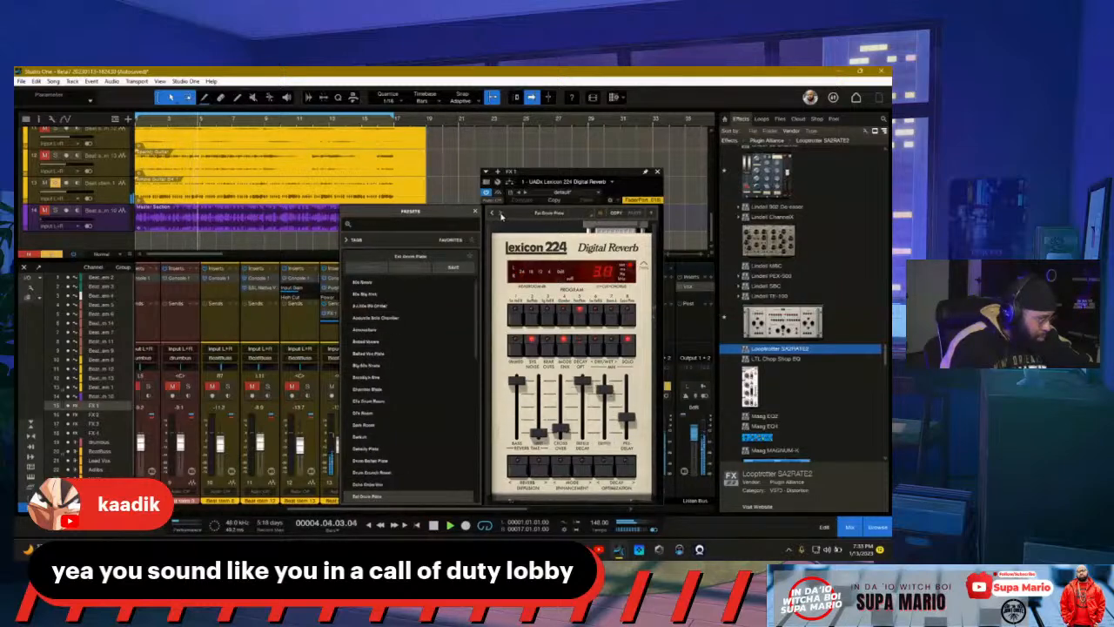
{"action": "left_click", "coordinate": [501, 216]}
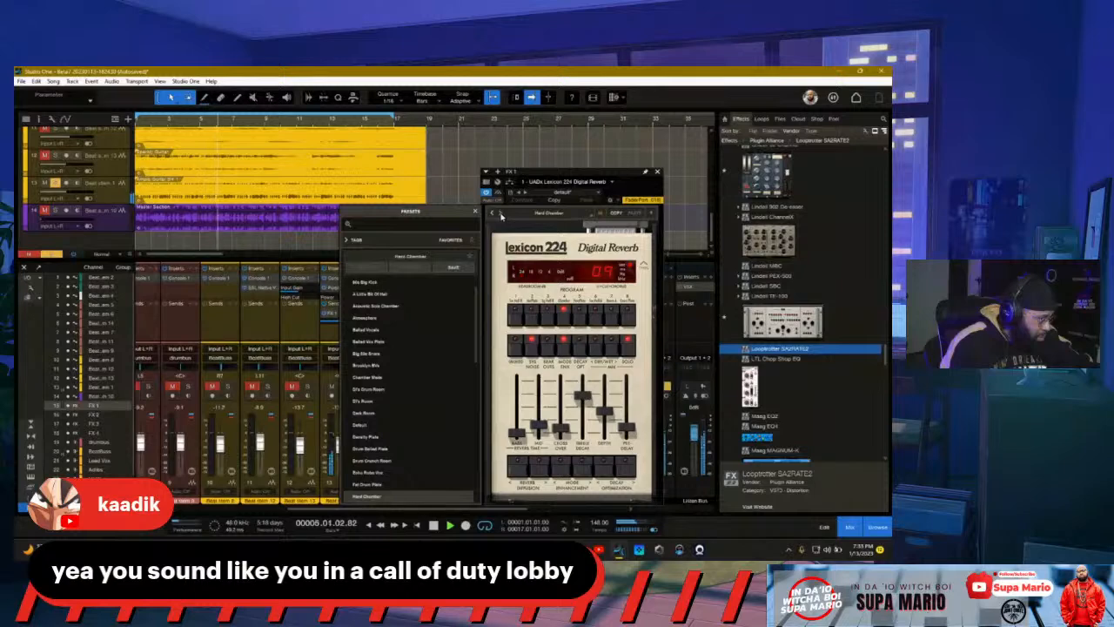
{"action": "left_click", "coordinate": [492, 213]}
{"action": "left_click", "coordinate": [492, 213]}
{"action": "left_click", "coordinate": [491, 213]}
{"action": "left_click", "coordinate": [492, 214]}
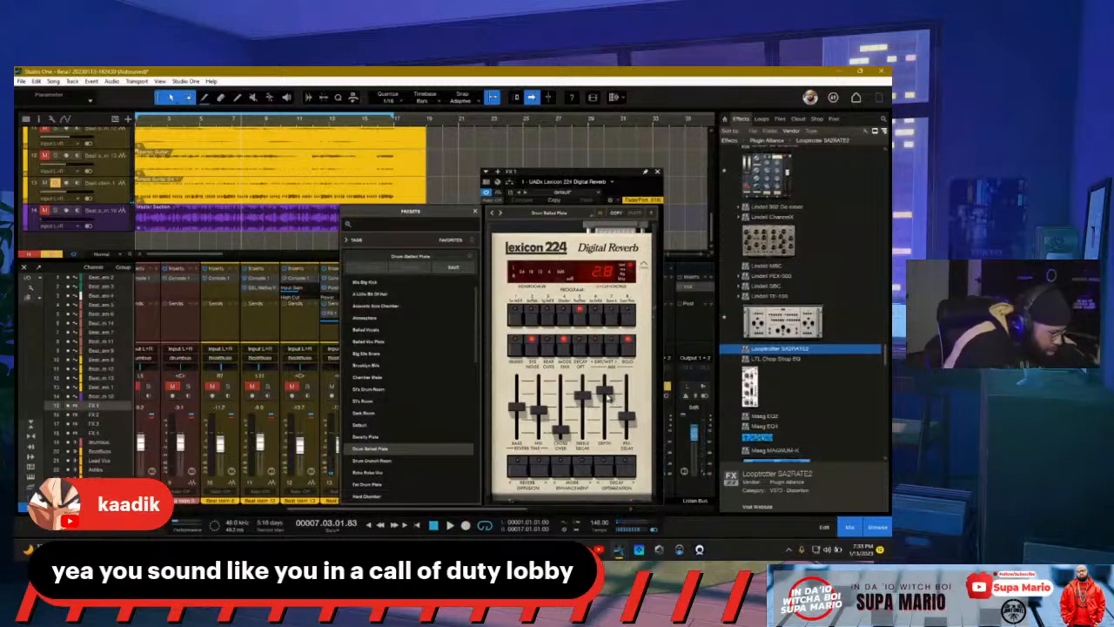
{"action": "left_click", "coordinate": [607, 391]}
{"action": "left_click_drag", "start_coordinate": [605, 389], "coordinate": [607, 383]}
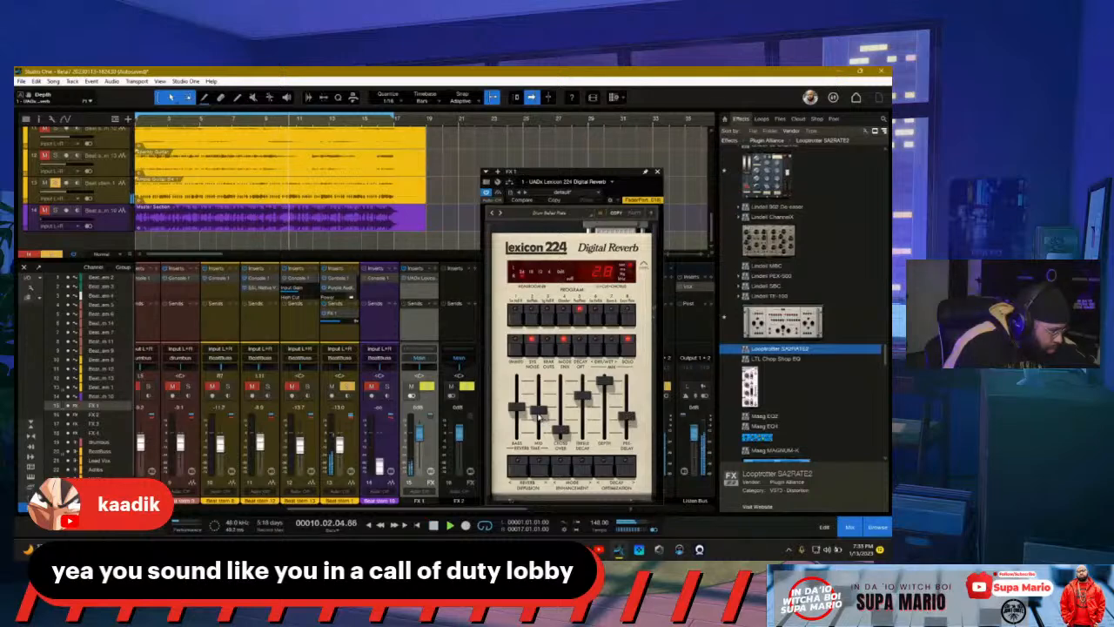
Step: Set Lexicon mid decay to 4.6, raise treble decay, crossover and depth, then resume playback
{"action": "left_click_drag", "start_coordinate": [540, 414], "coordinate": [540, 405]}
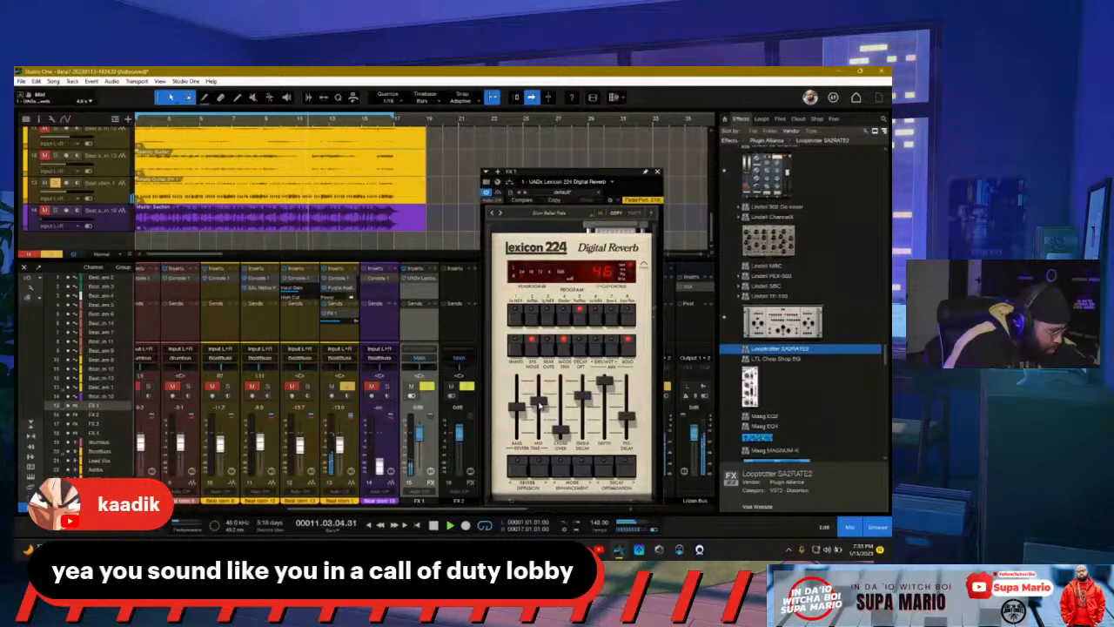
{"action": "left_click_drag", "start_coordinate": [583, 402], "coordinate": [583, 394]}
{"action": "mouse_move", "coordinate": [561, 434]}
{"action": "left_mouse_down"}
{"action": "mouse_move", "coordinate": [561, 414]}
{"action": "mouse_move", "coordinate": [560, 429]}
{"action": "left_mouse_up"}
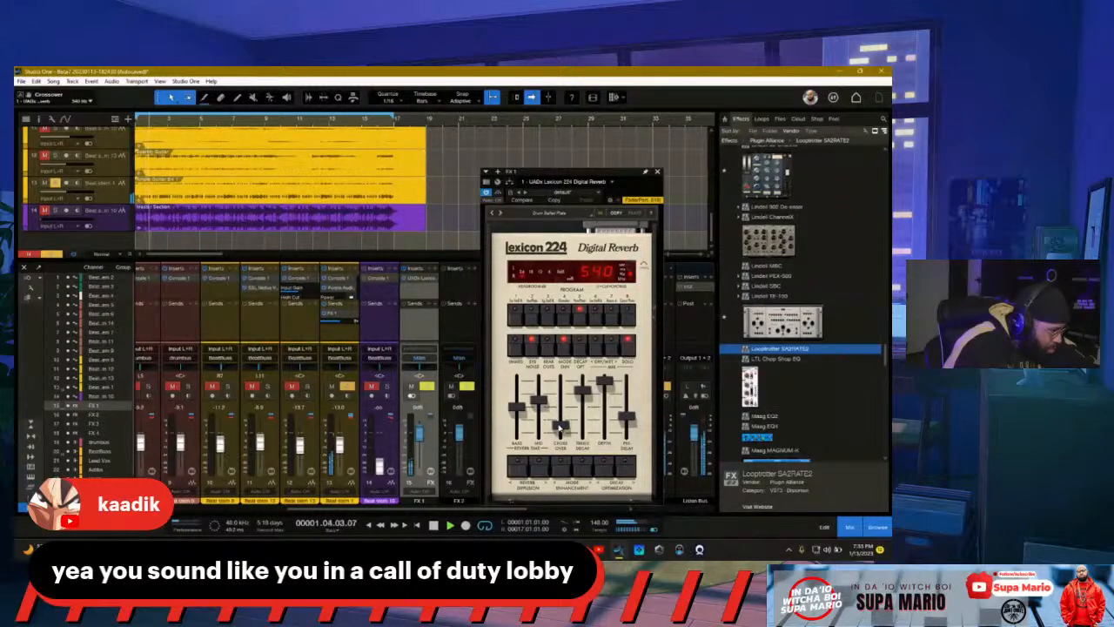
{"action": "left_click", "coordinate": [606, 379]}
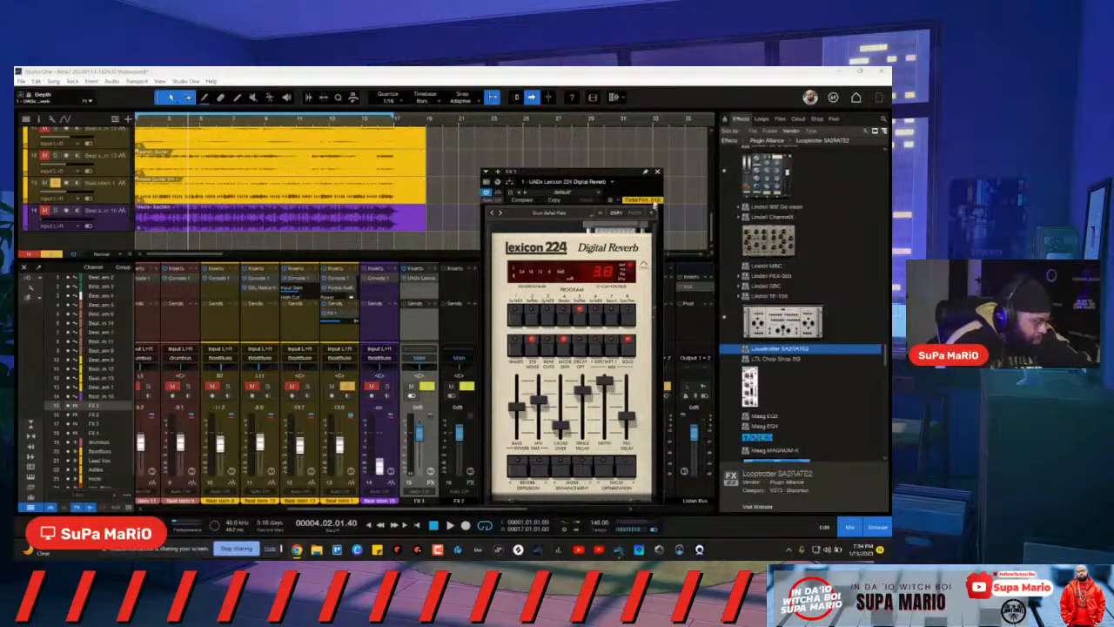
{"action": "left_click", "coordinate": [657, 172]}
{"action": "key", "text": "space"}
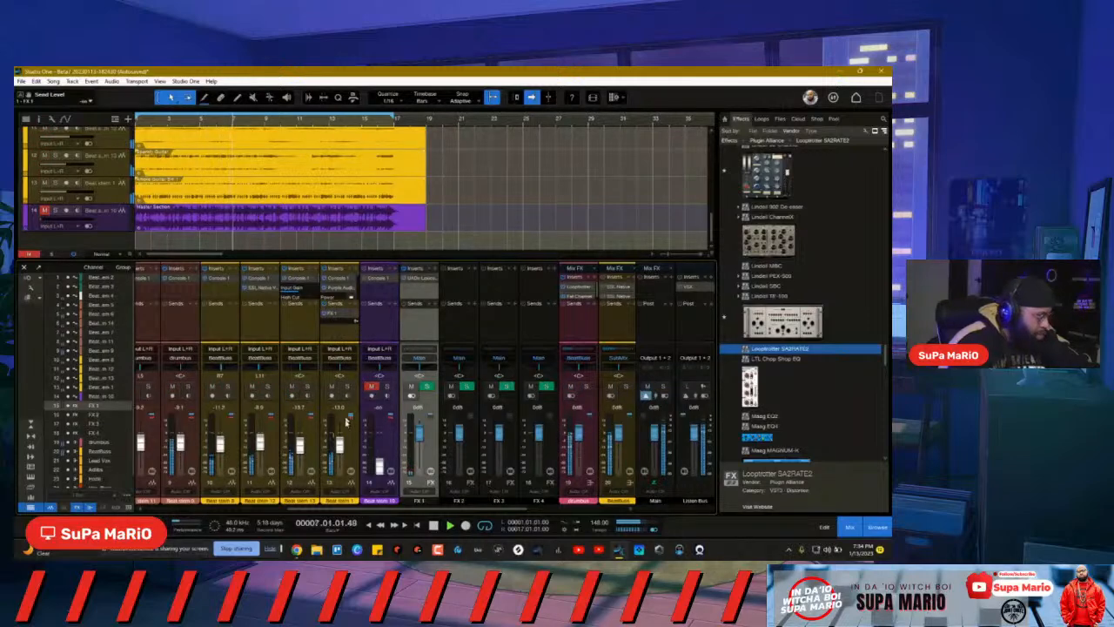
Step: Set Beat stem 1's (channel 13) FX 1 send near -20 dB, soloing channels 13 and 12
{"action": "left_click", "coordinate": [347, 435]}
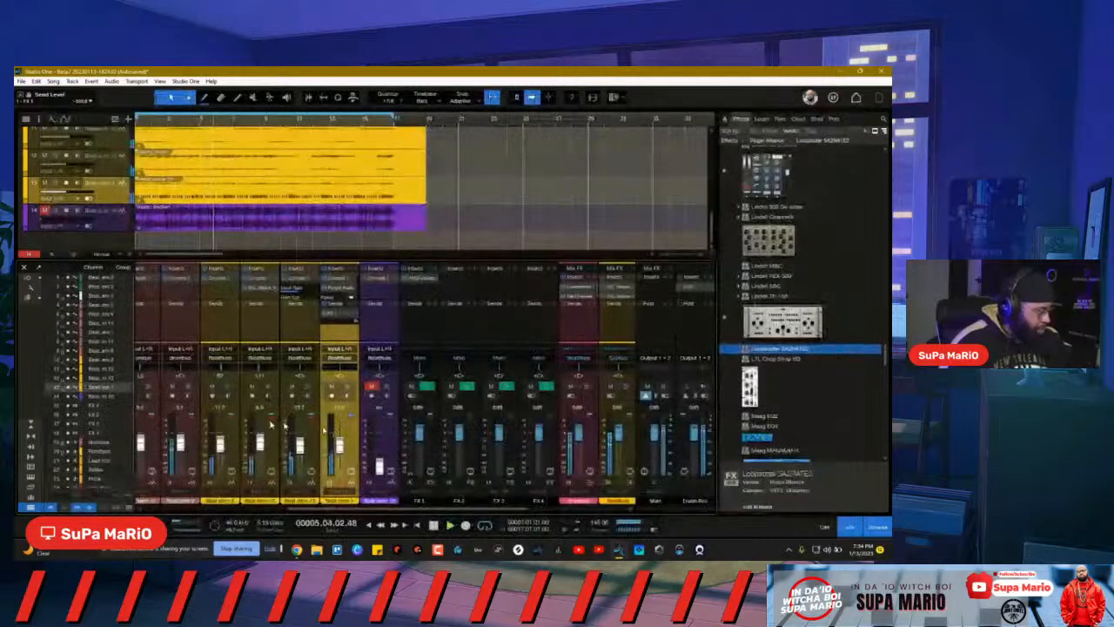
{"action": "left_click_drag", "start_coordinate": [329, 322], "coordinate": [340, 286]}
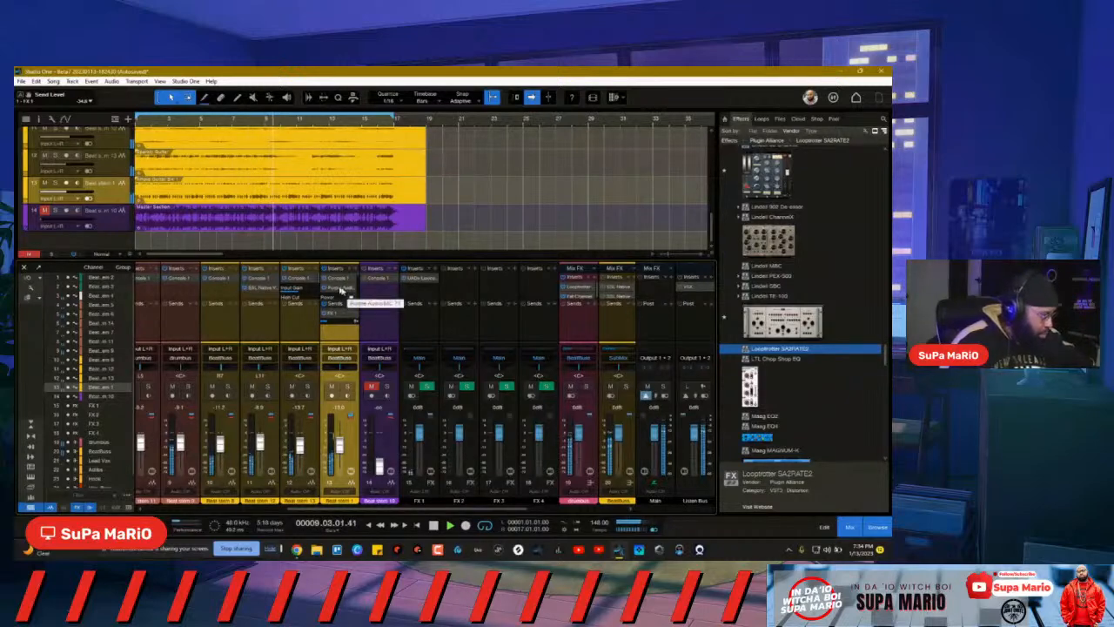
{"action": "left_click_drag", "start_coordinate": [330, 322], "coordinate": [332, 307]}
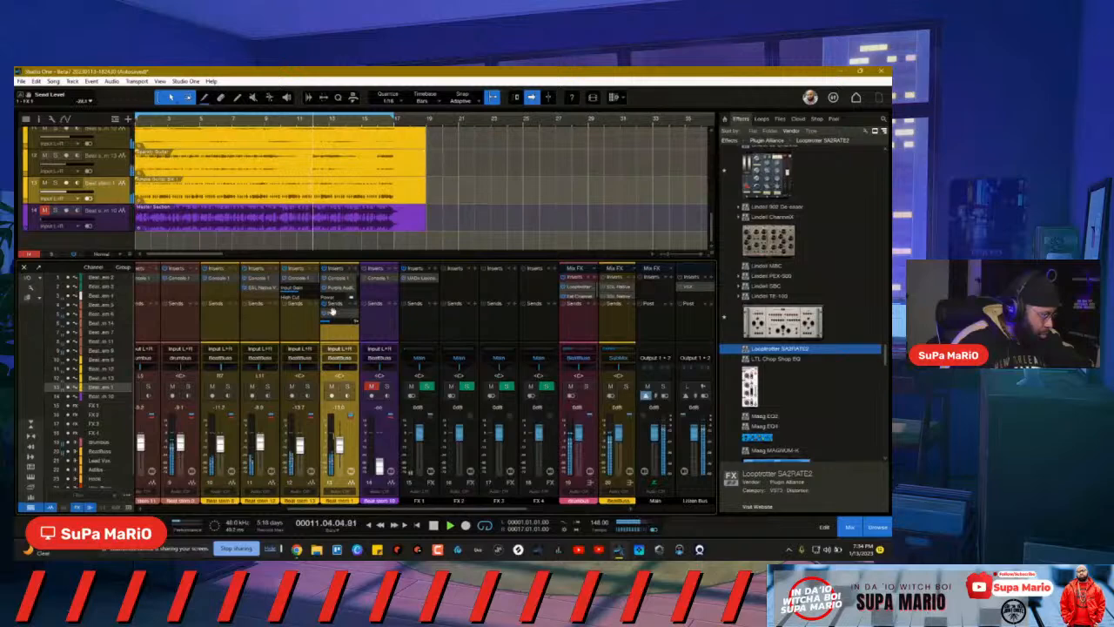
{"action": "left_click", "coordinate": [347, 387]}
{"action": "left_click", "coordinate": [306, 388]}
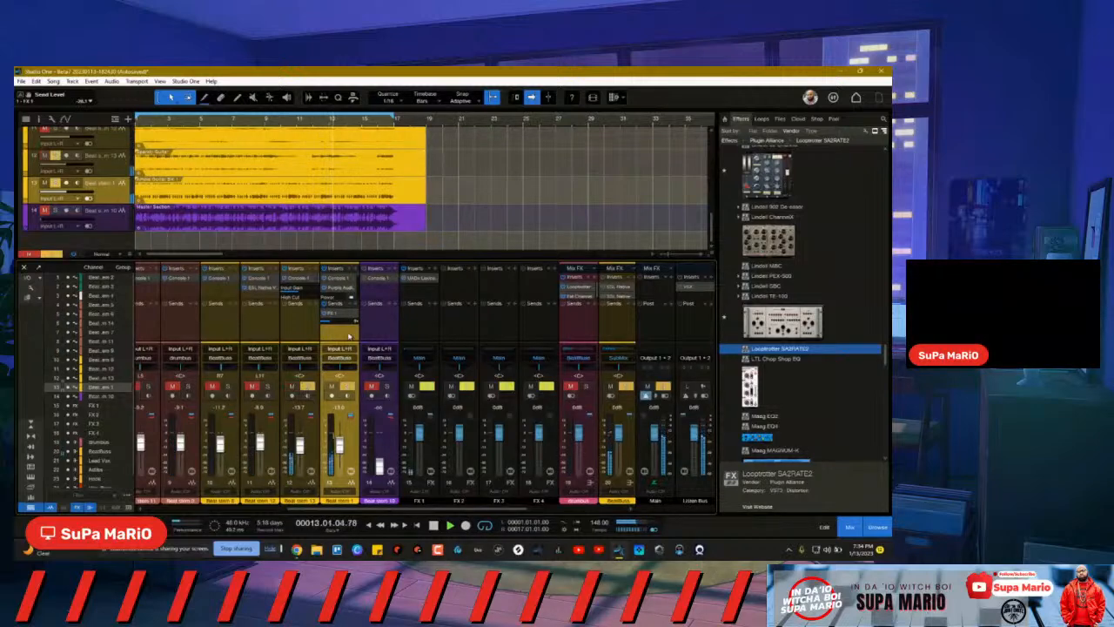
{"action": "left_click_drag", "start_coordinate": [330, 324], "coordinate": [334, 292]}
{"action": "left_click", "coordinate": [346, 388]}
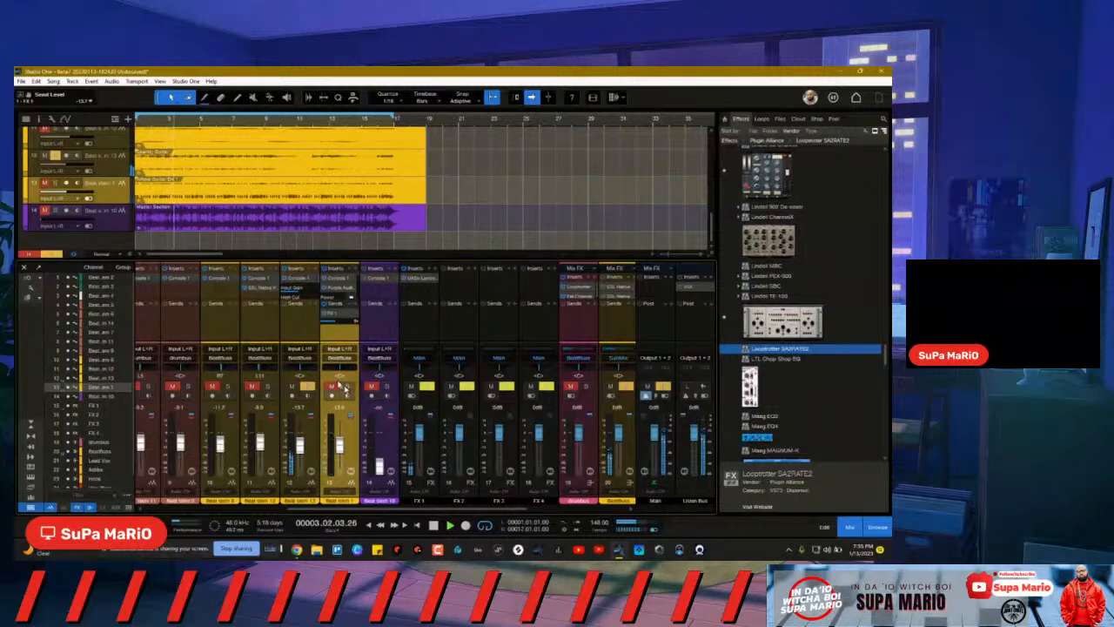
Step: Open the FX 1 Lexicon reverb, raise channel 12's send, clear the solos, and open its Console 1 strip
{"action": "double_click", "coordinate": [296, 321]}
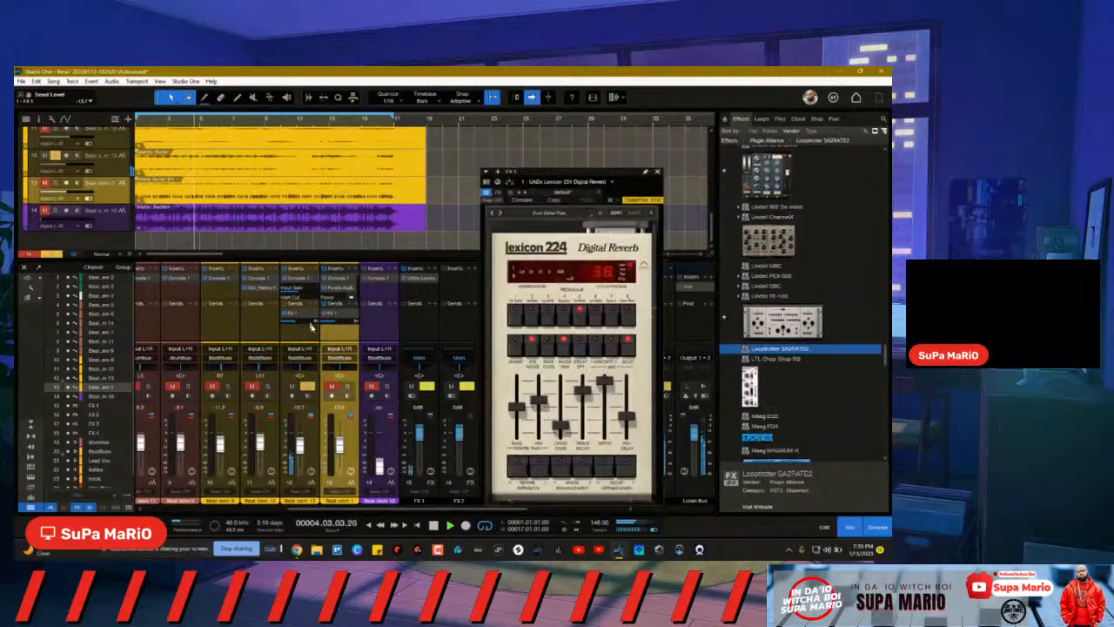
{"action": "left_click_drag", "start_coordinate": [293, 321], "coordinate": [293, 307]}
{"action": "left_click", "coordinate": [347, 388]}
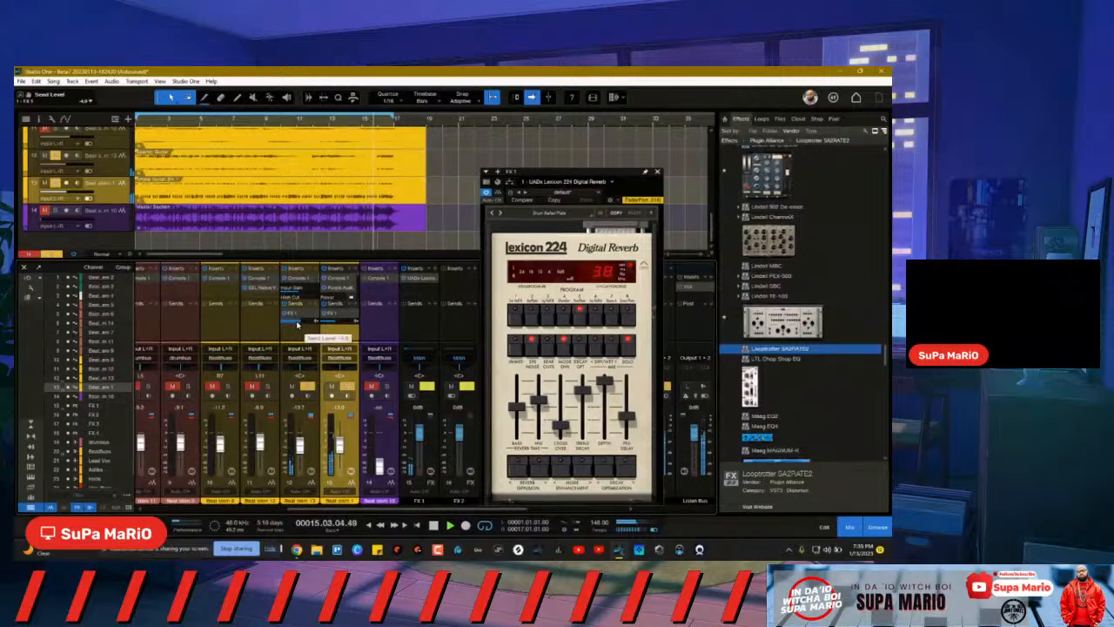
{"action": "left_click_drag", "start_coordinate": [294, 323], "coordinate": [293, 316]}
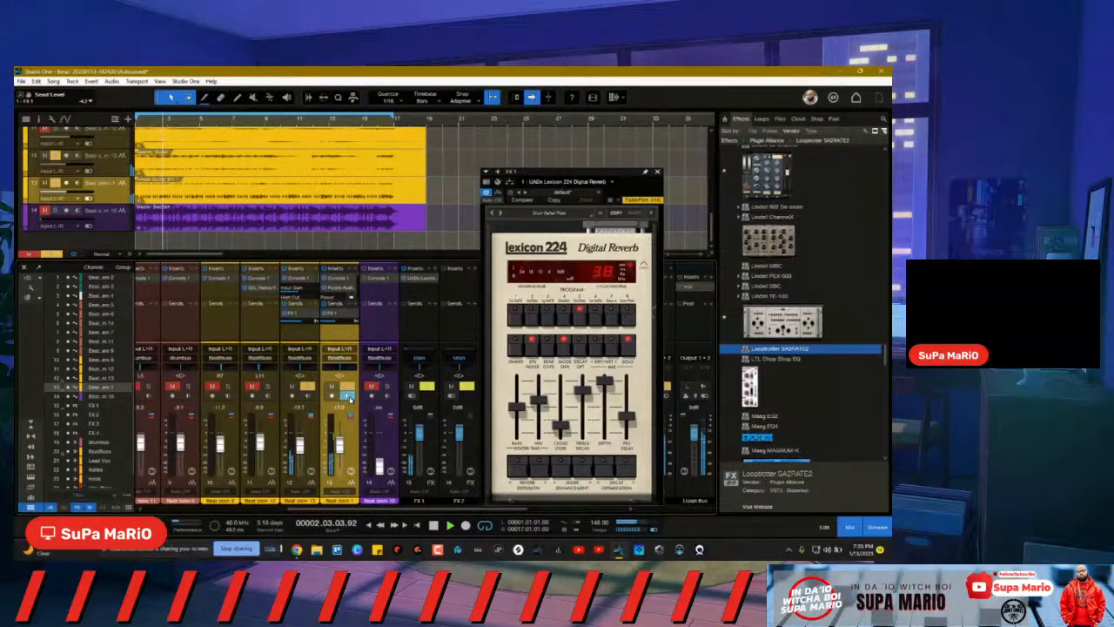
{"action": "left_click", "coordinate": [347, 387]}
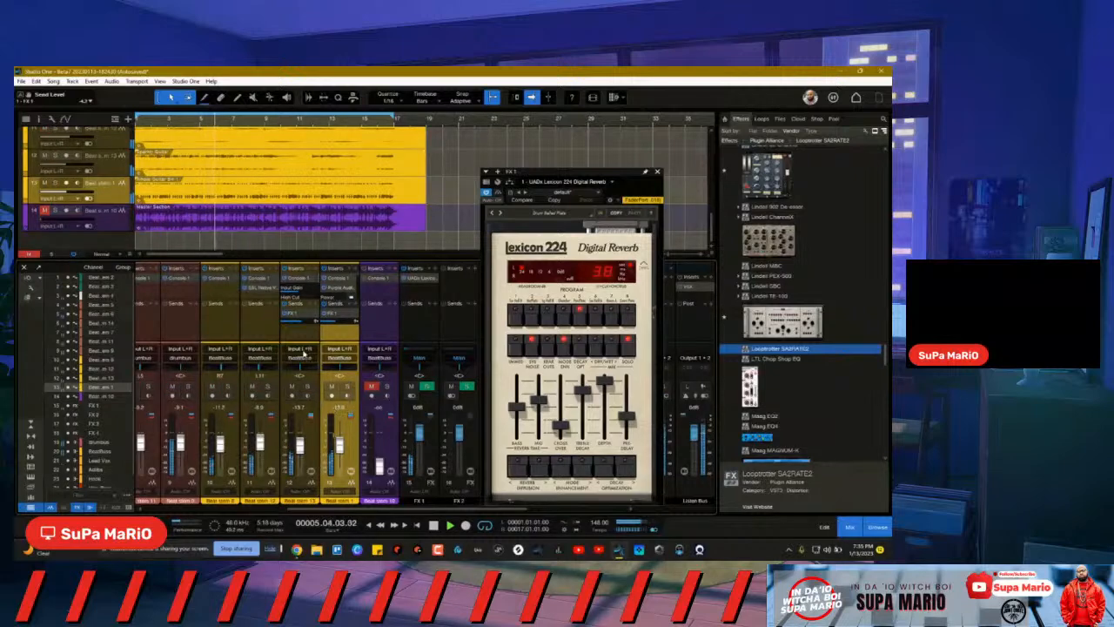
{"action": "left_click", "coordinate": [318, 437]}
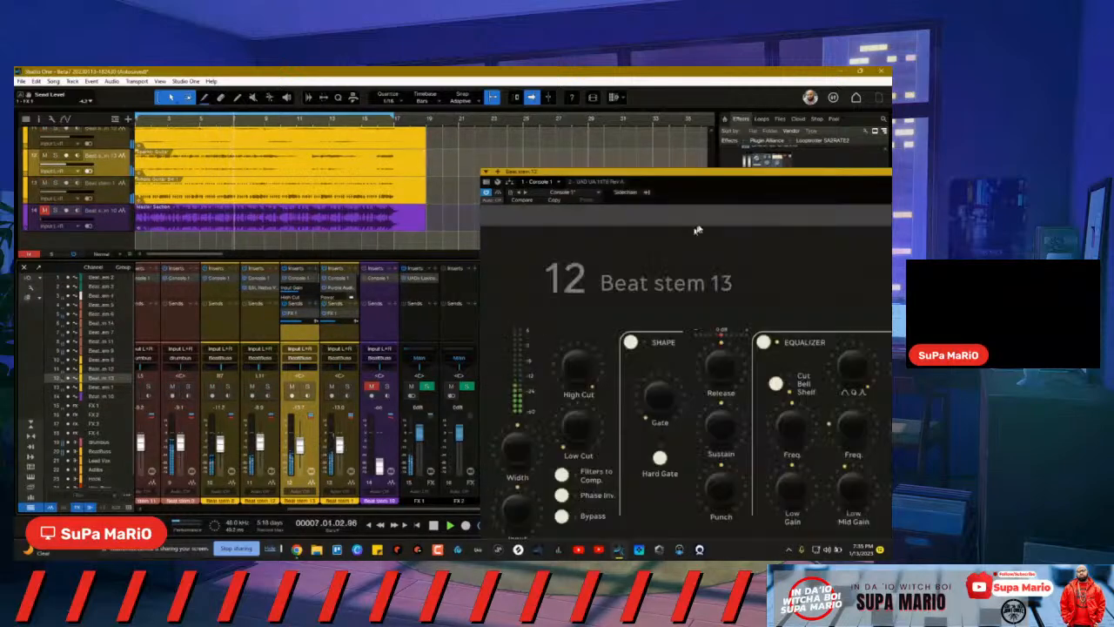
Step: Move the Console 1 window to see the whole strip, then close it
{"action": "left_click_drag", "start_coordinate": [753, 174], "coordinate": [593, 134]}
{"action": "left_click", "coordinate": [799, 134]}
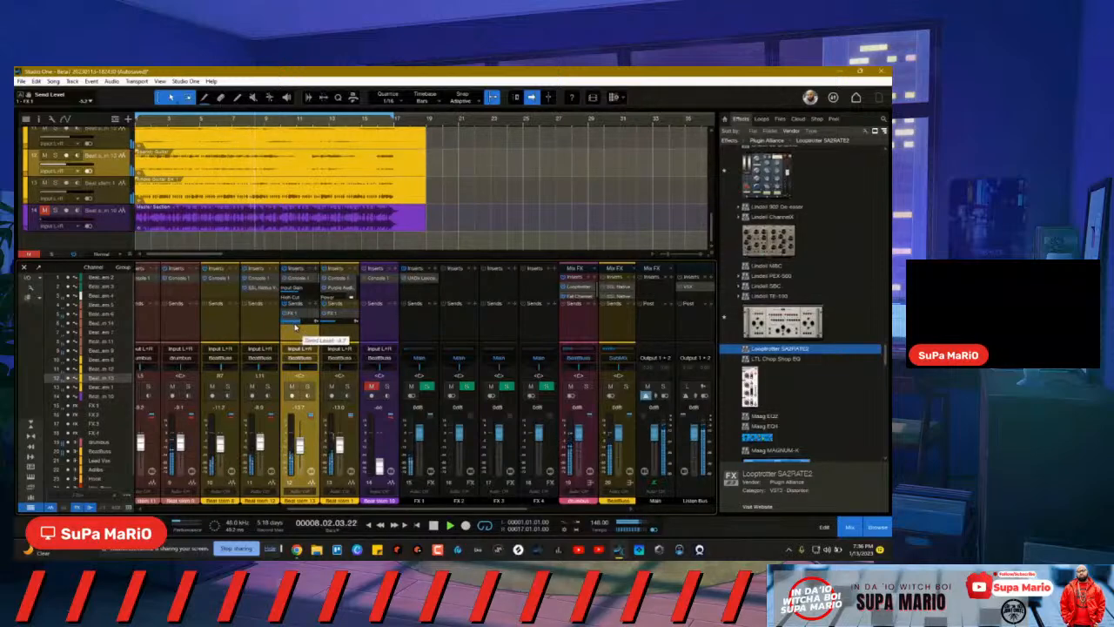
Step: Fine-tune channel 12's FX 1 send, then mute Beat stem 4 and the drumbus
{"action": "left_click_drag", "start_coordinate": [294, 326], "coordinate": [294, 327]}
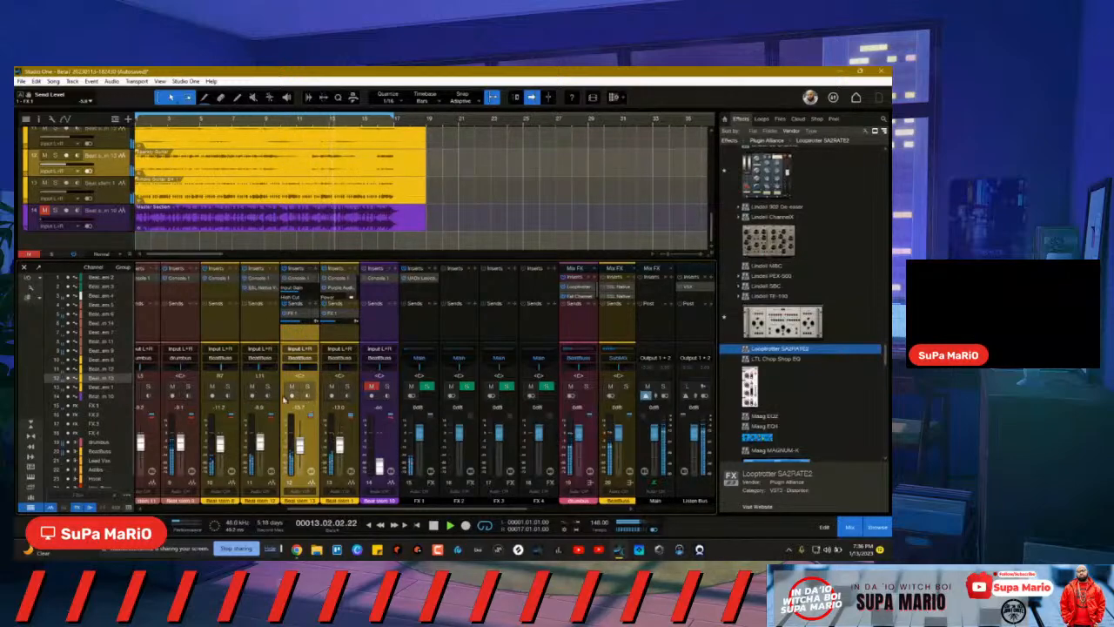
{"action": "left_click_drag", "start_coordinate": [356, 508], "coordinate": [191, 508]}
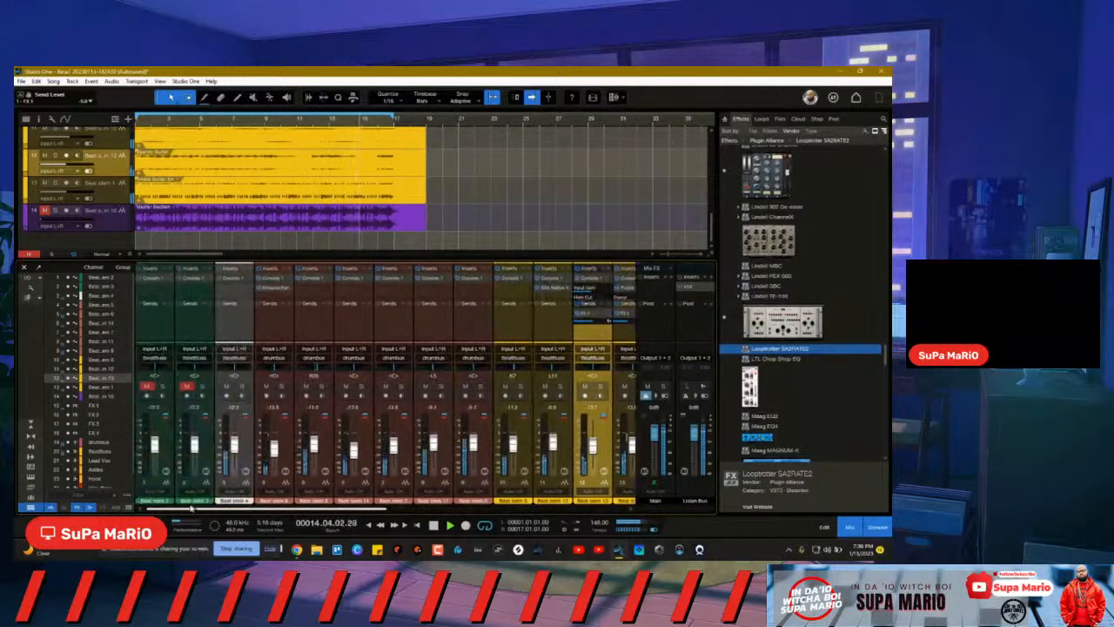
{"action": "left_click", "coordinate": [229, 389]}
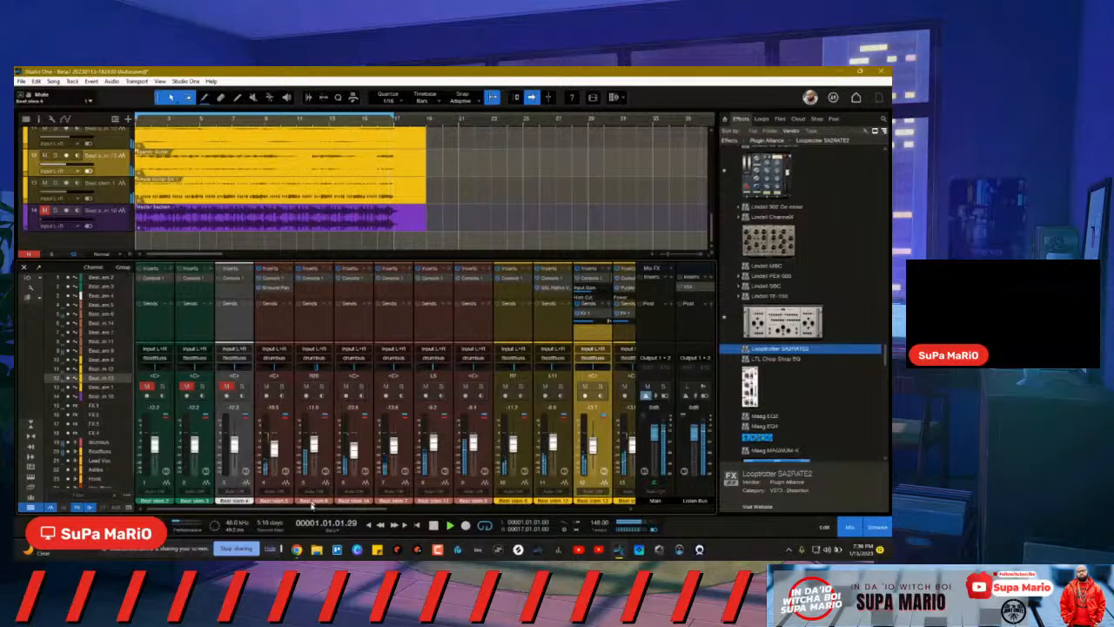
{"action": "left_click_drag", "start_coordinate": [310, 508], "coordinate": [454, 510]}
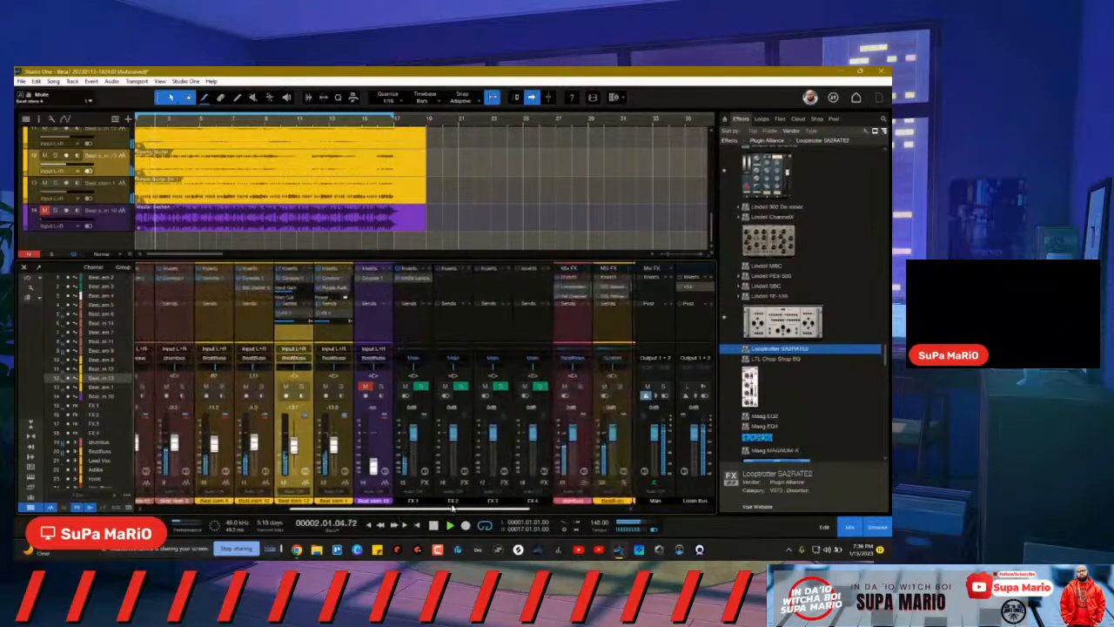
{"action": "left_click", "coordinate": [564, 387]}
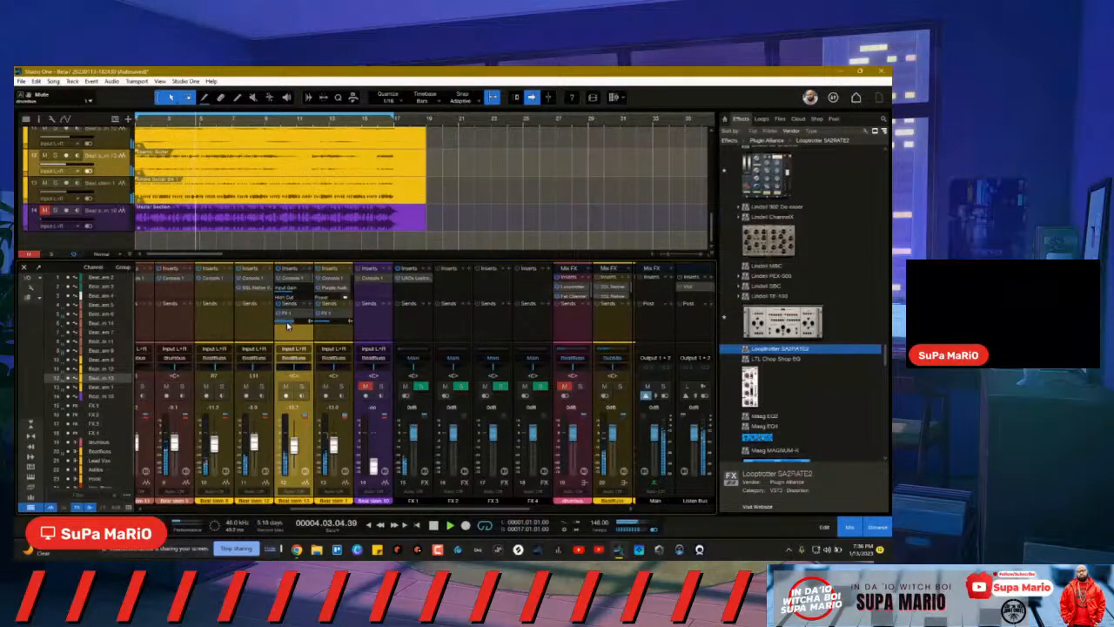
Step: Solo channel 11 and copy channel 12's FX 1 reverb send onto it
{"action": "mouse_move", "coordinate": [288, 325]}
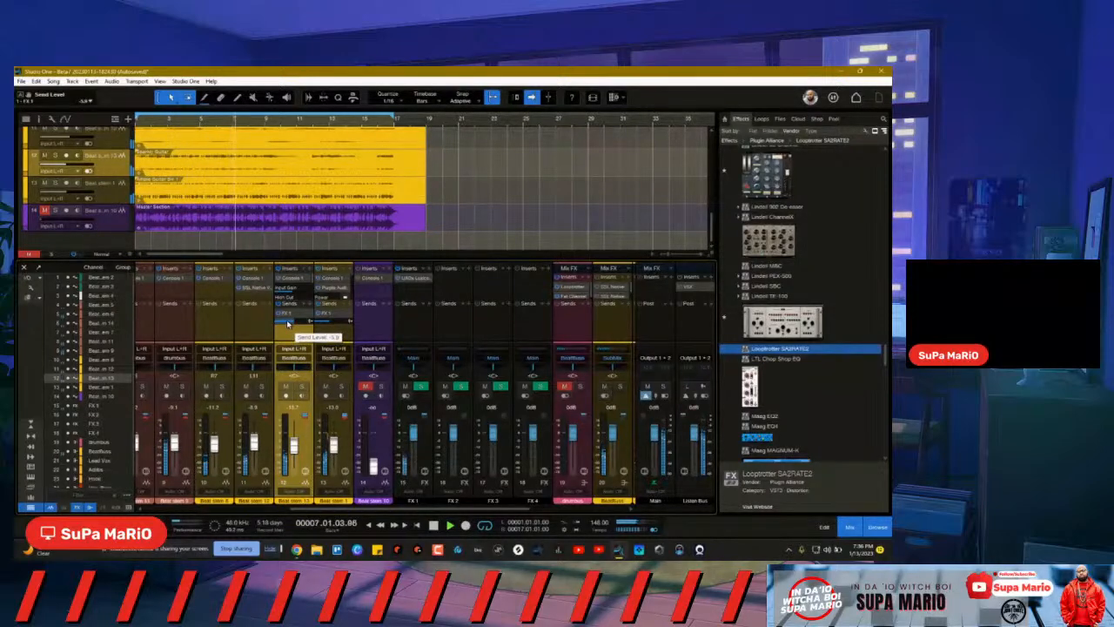
{"action": "left_click", "coordinate": [261, 386]}
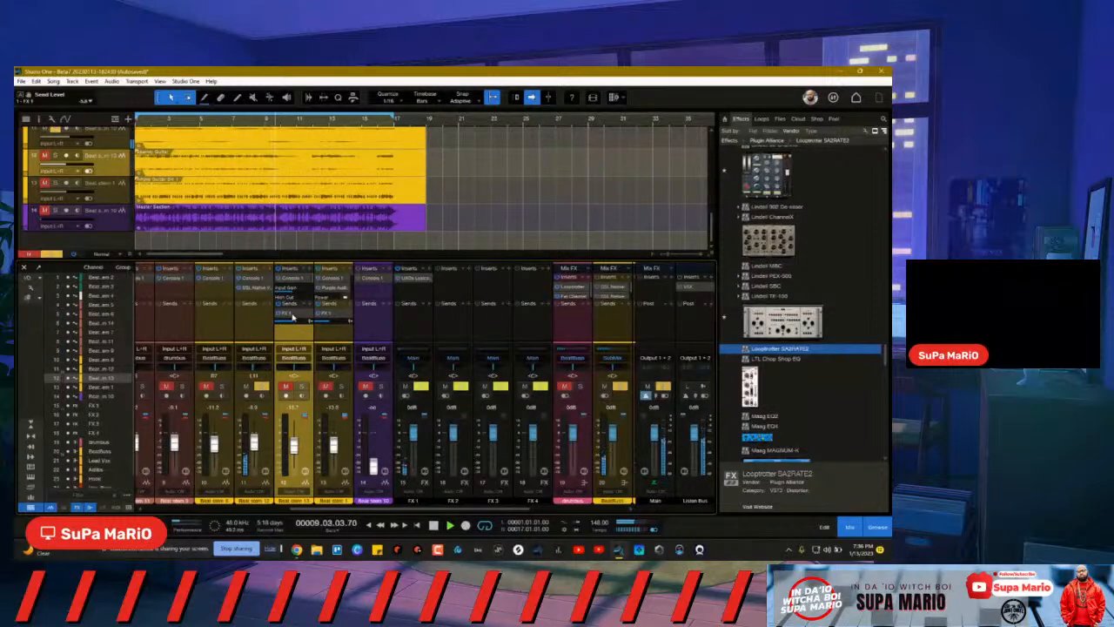
{"action": "left_click_drag", "start_coordinate": [289, 316], "coordinate": [266, 324]}
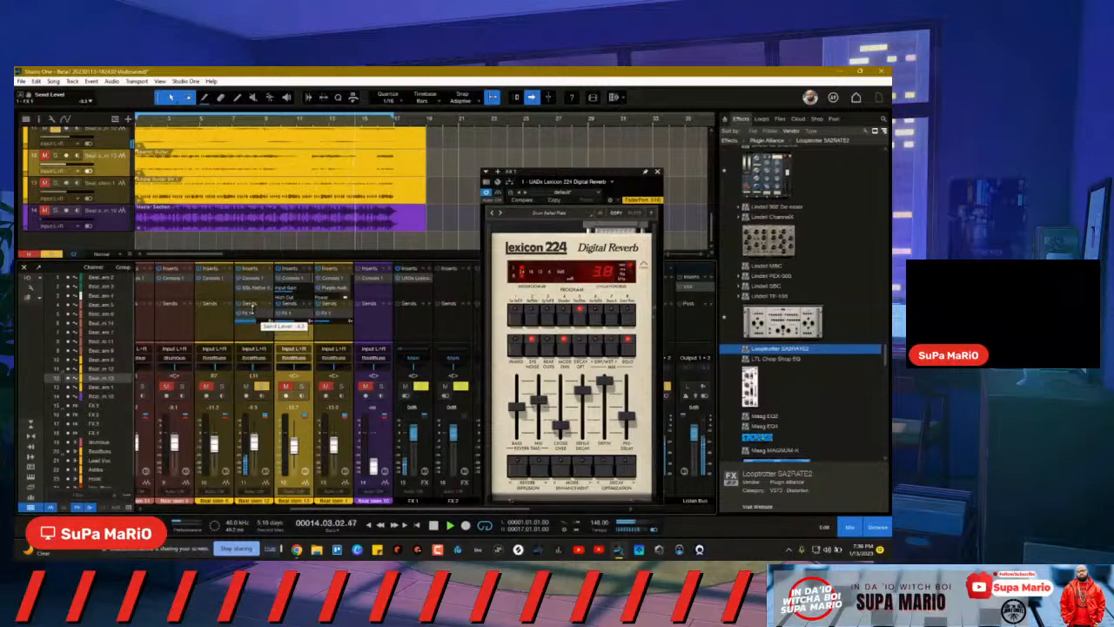
Step: Raise channel 11's FX 1 reverb send and take it out of solo
{"action": "left_click_drag", "start_coordinate": [253, 310], "coordinate": [255, 310]}
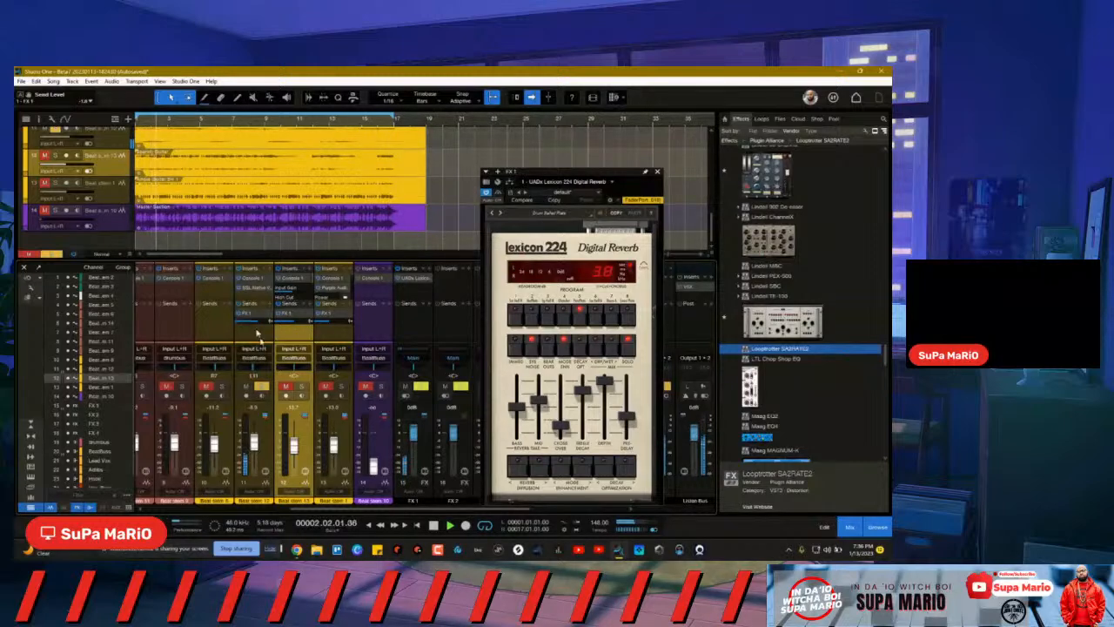
{"action": "left_click", "coordinate": [262, 387]}
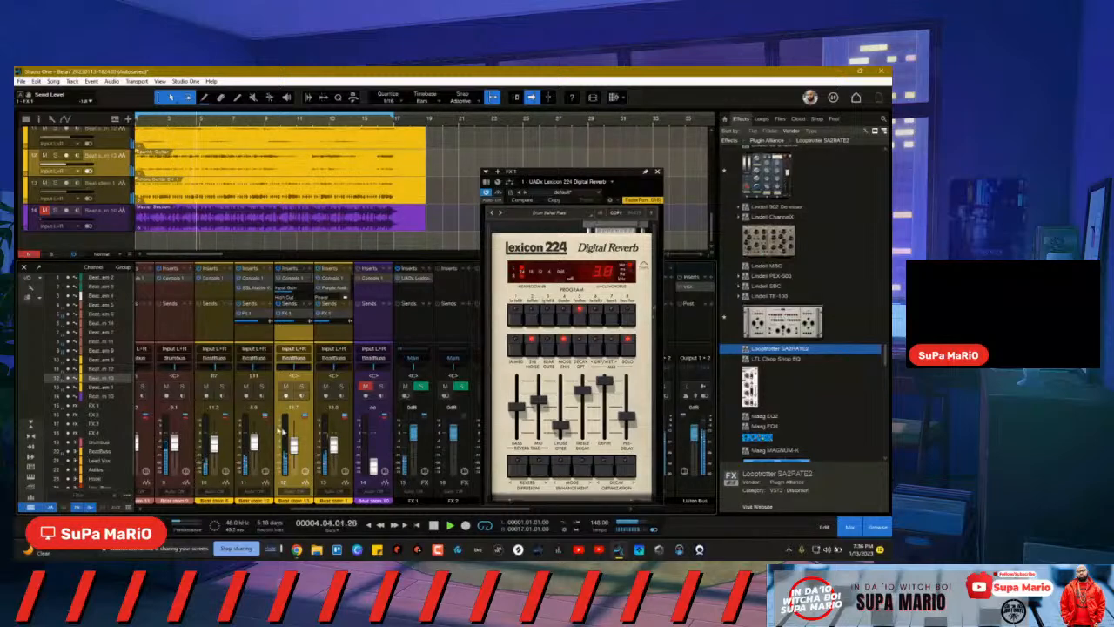
{"action": "left_click_drag", "start_coordinate": [328, 510], "coordinate": [187, 510]}
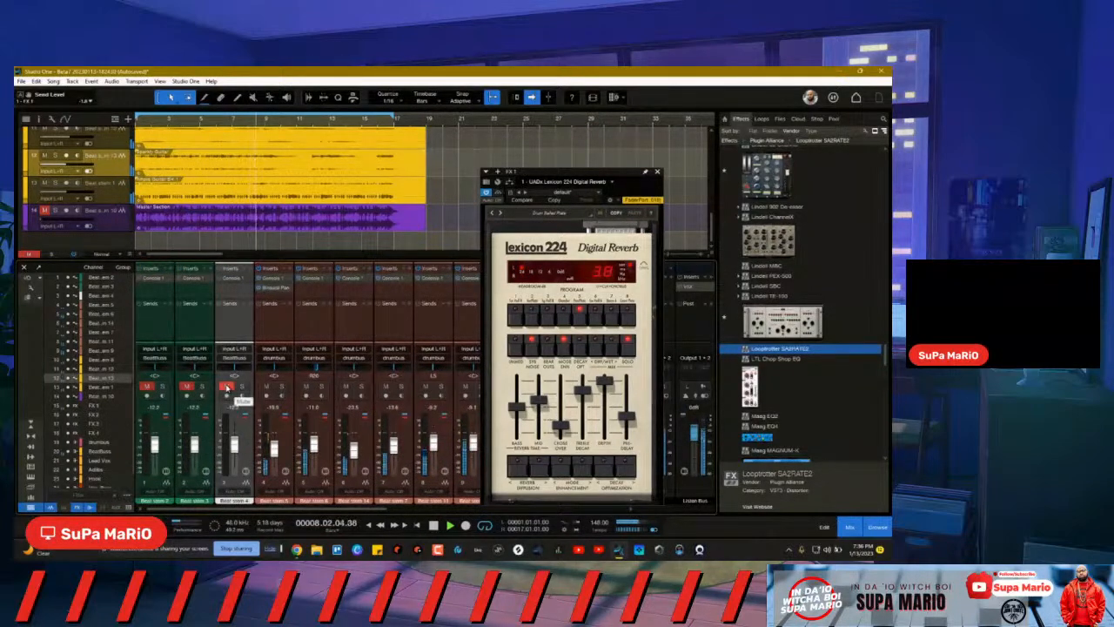
Step: Unmute Beat stem 4 and close the Lexicon 224 reverb window
{"action": "left_click", "coordinate": [226, 387]}
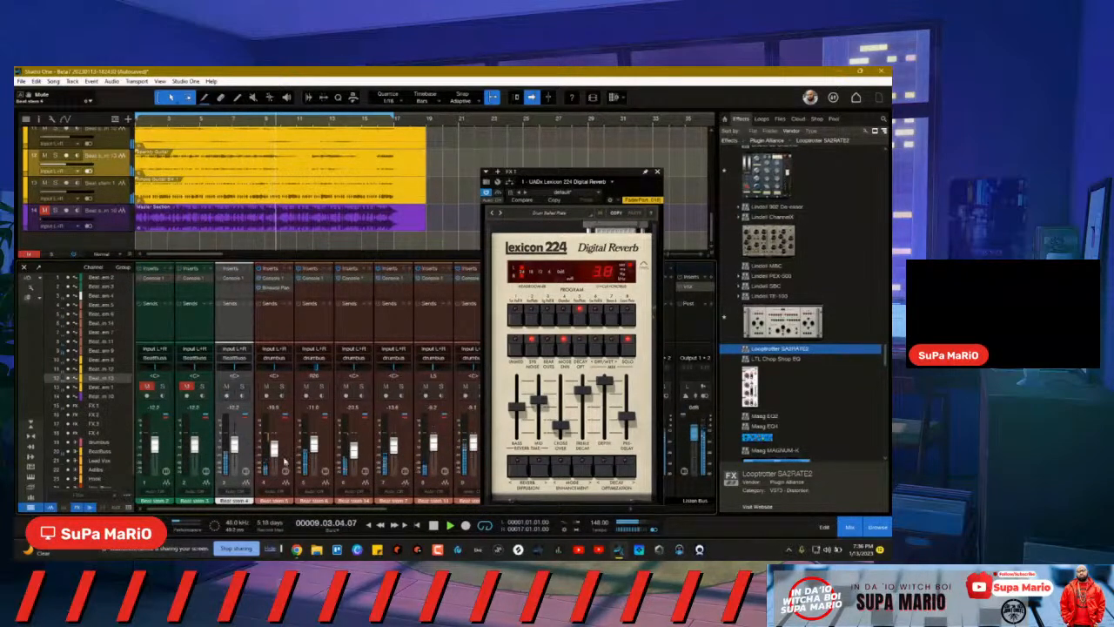
{"action": "left_click_drag", "start_coordinate": [272, 514], "coordinate": [346, 506]}
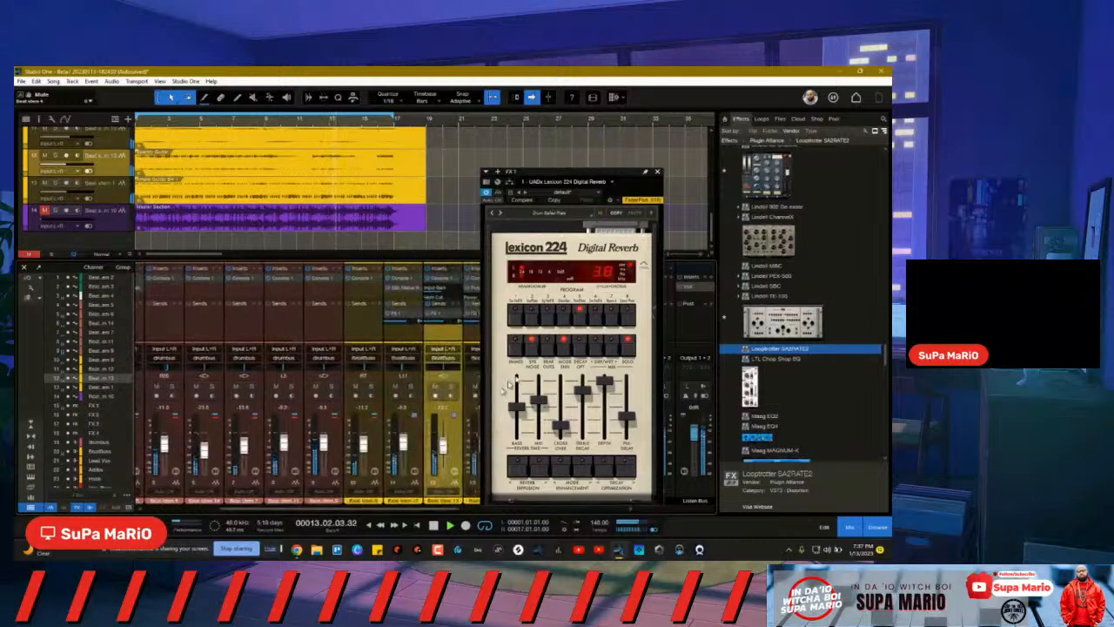
{"action": "left_click", "coordinate": [656, 174]}
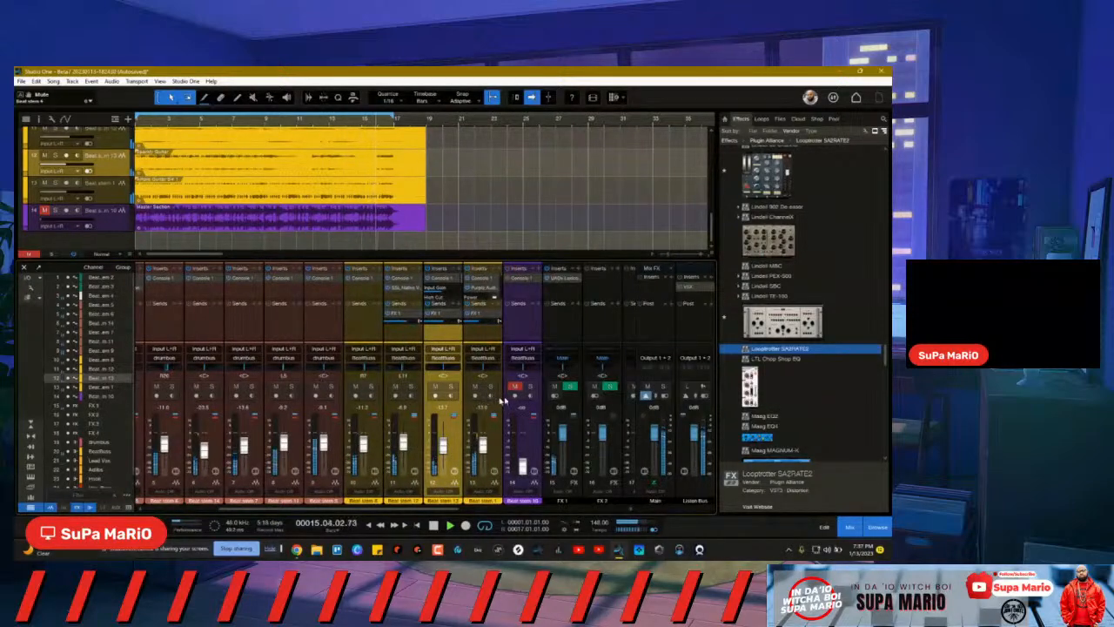
{"action": "left_click_drag", "start_coordinate": [422, 508], "coordinate": [496, 507]}
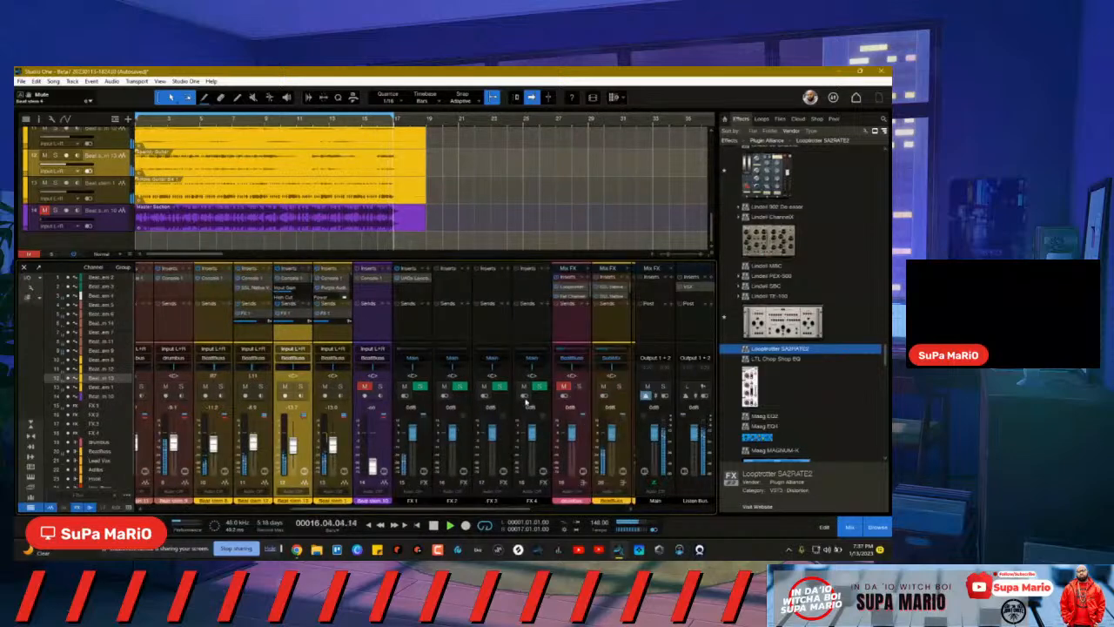
{"action": "left_click", "coordinate": [564, 386]}
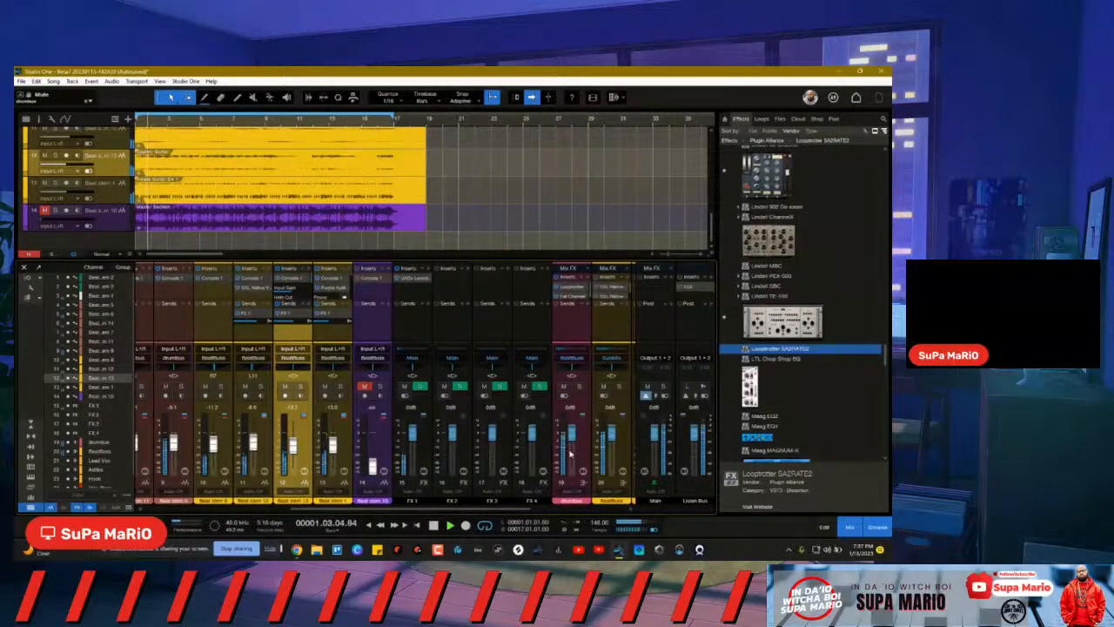
{"action": "left_click_drag", "start_coordinate": [514, 515], "coordinate": [364, 511]}
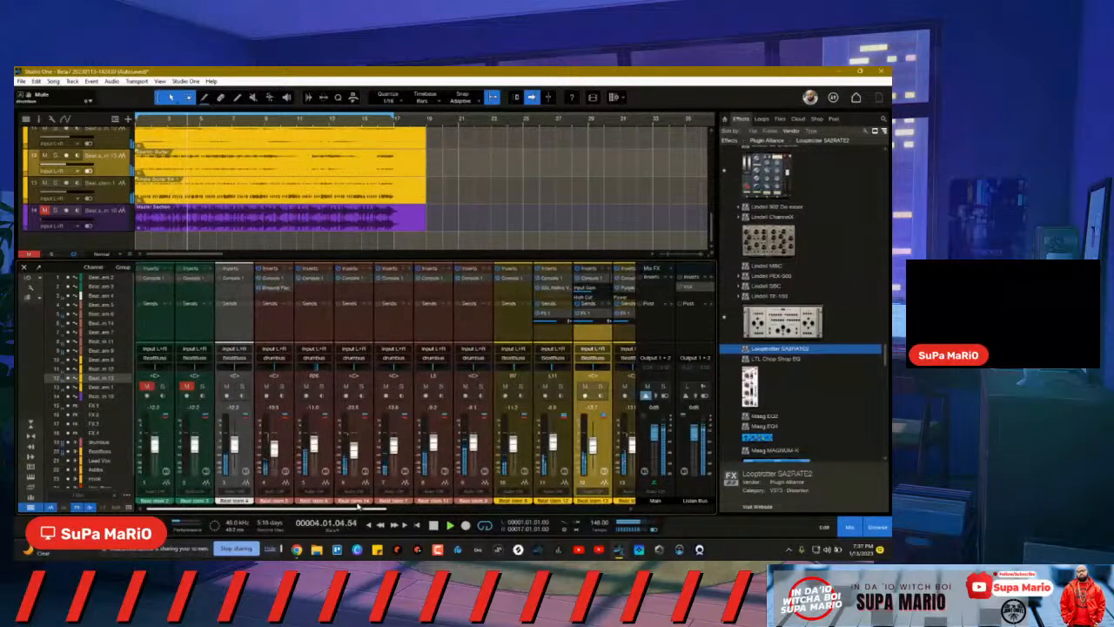
{"action": "left_click", "coordinate": [225, 386]}
{"action": "key", "text": "space"}
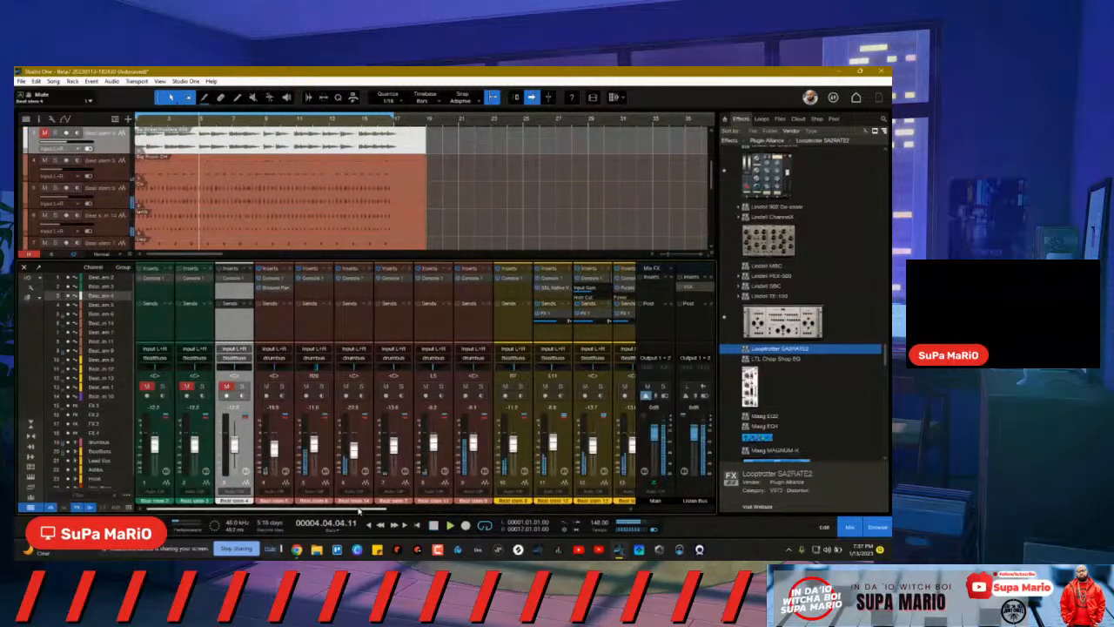
{"action": "left_click_drag", "start_coordinate": [359, 509], "coordinate": [431, 510]}
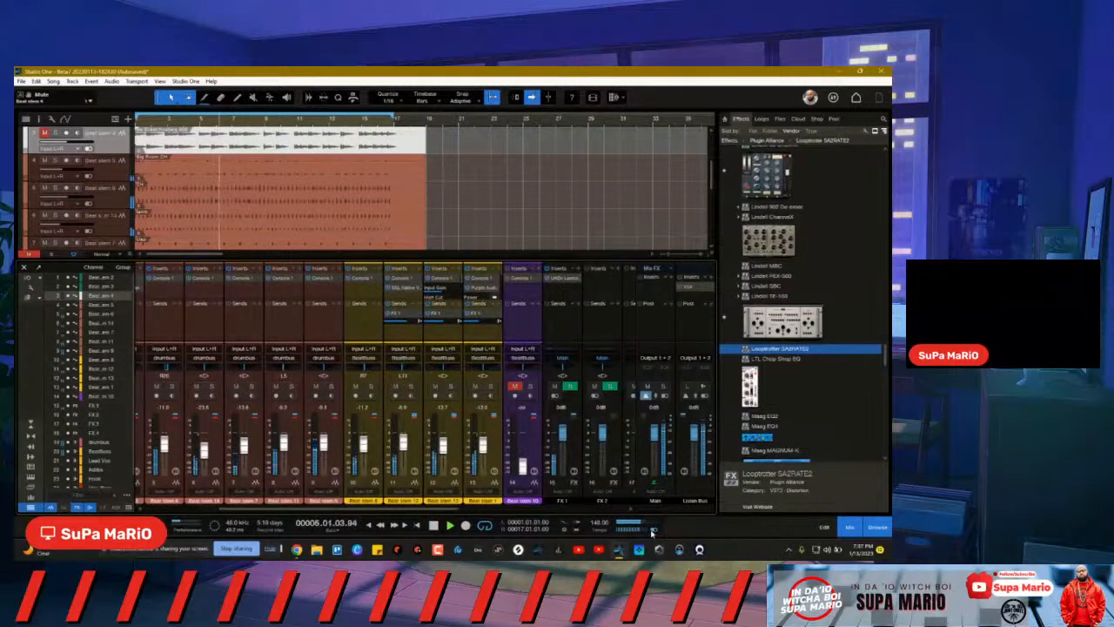
{"action": "left_click_drag", "start_coordinate": [435, 510], "coordinate": [463, 514]}
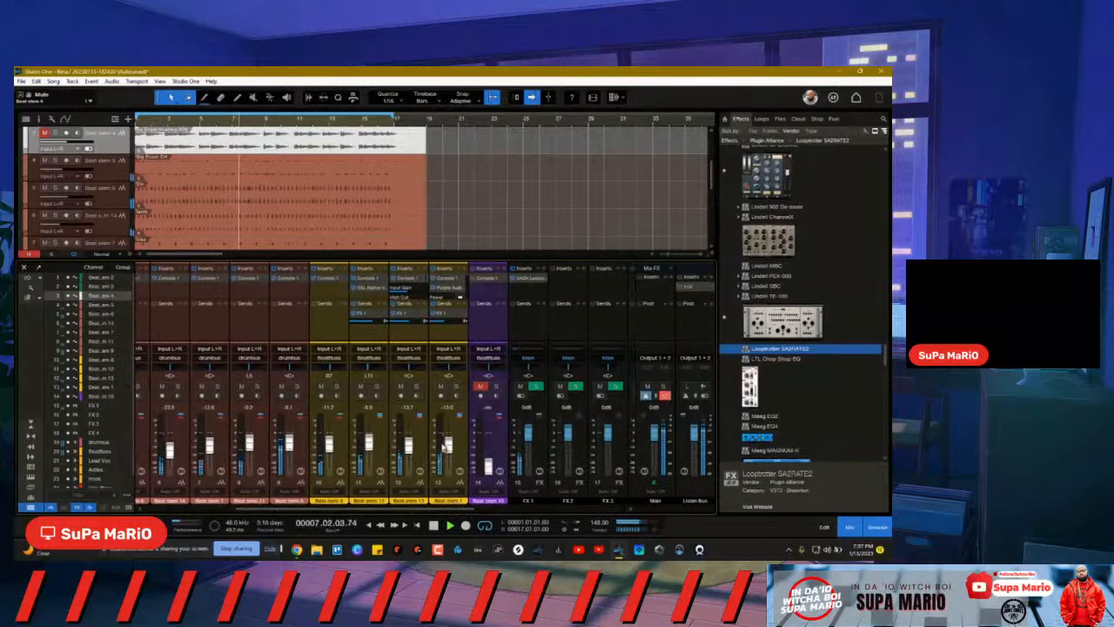
{"action": "left_click", "coordinate": [430, 443]}
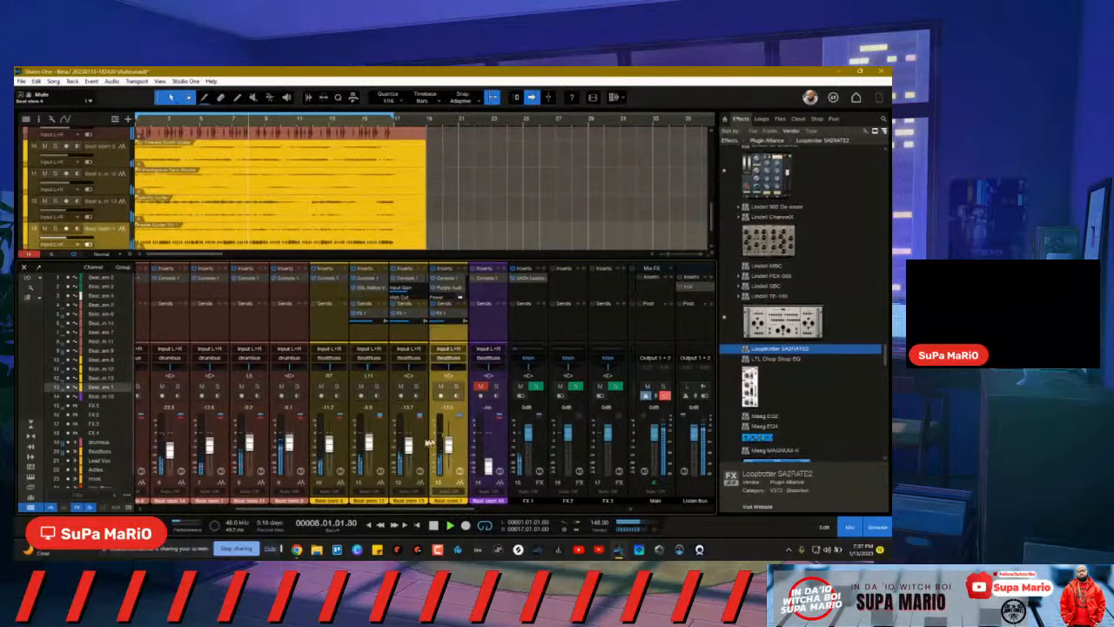
{"action": "left_click", "coordinate": [344, 446]}
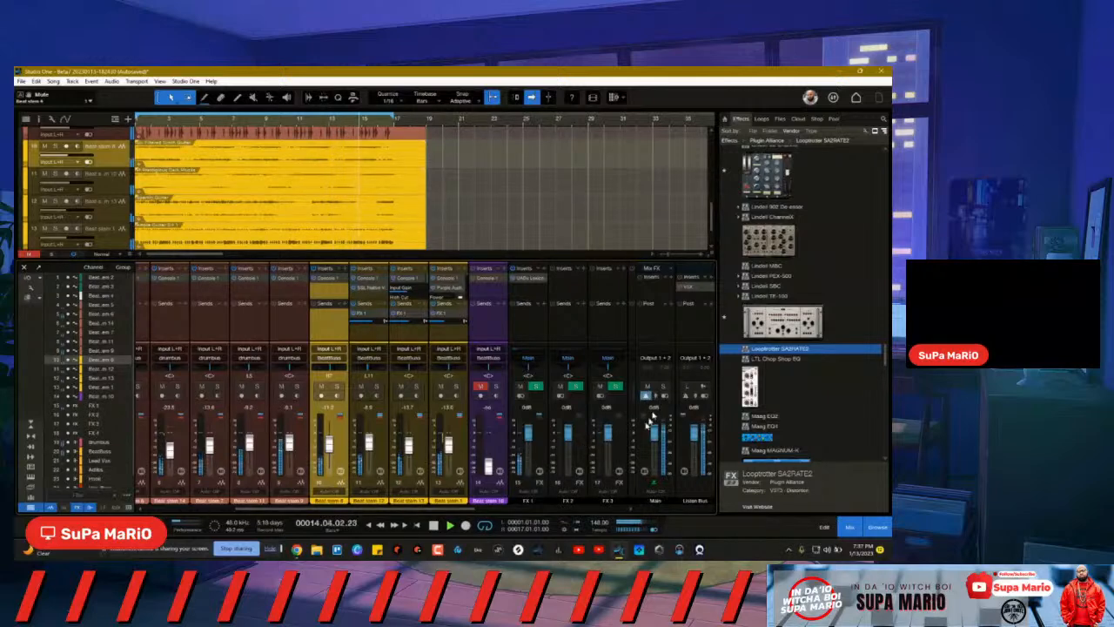
{"action": "left_click", "coordinate": [653, 530]}
{"action": "left_click_drag", "start_coordinate": [466, 509], "coordinate": [348, 518]}
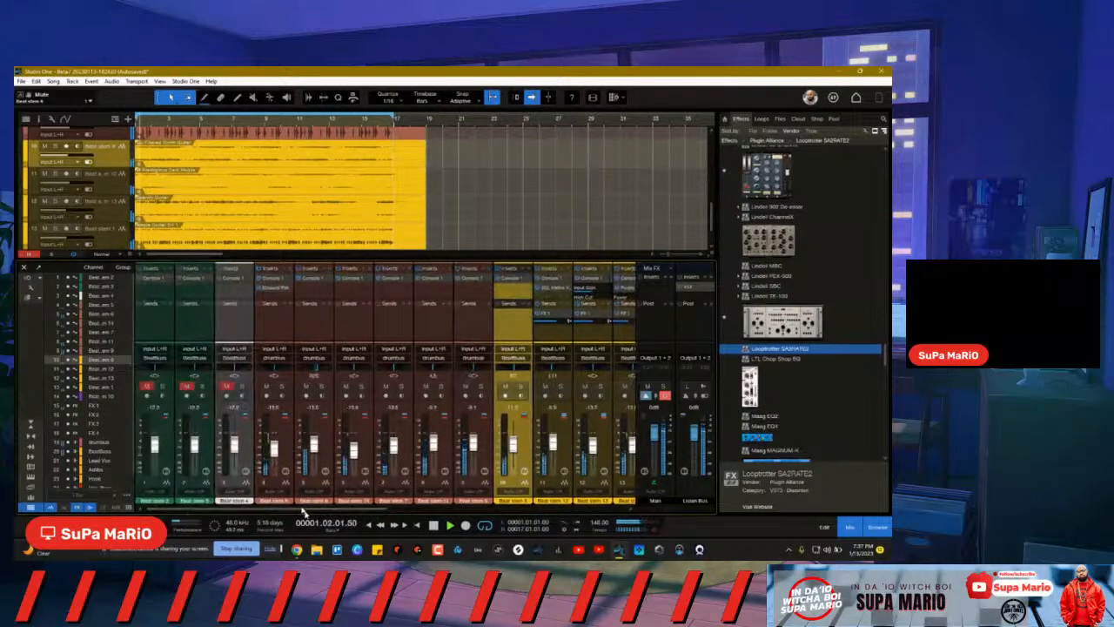
{"action": "left_click", "coordinate": [227, 386]}
{"action": "left_click", "coordinate": [242, 387]}
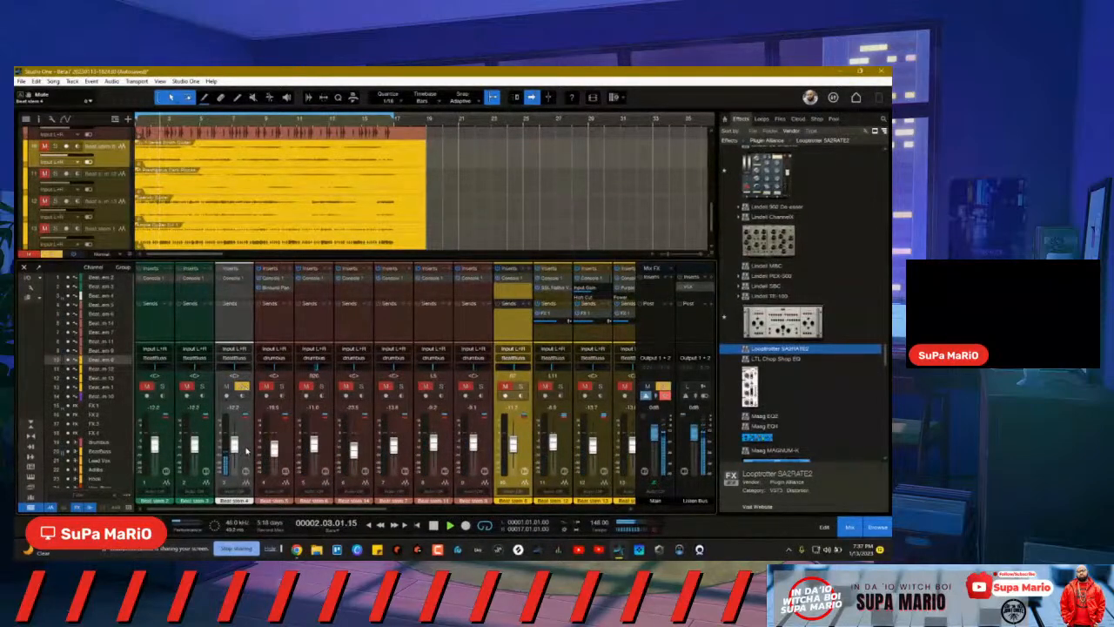
{"action": "left_click", "coordinate": [242, 386]}
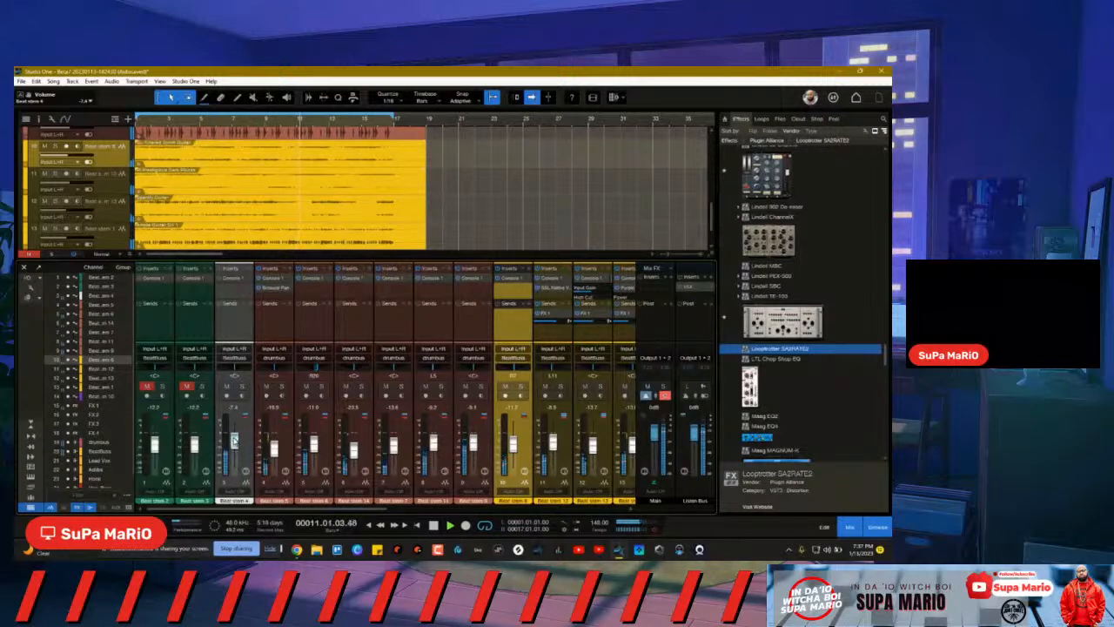
{"action": "left_click", "coordinate": [241, 388]}
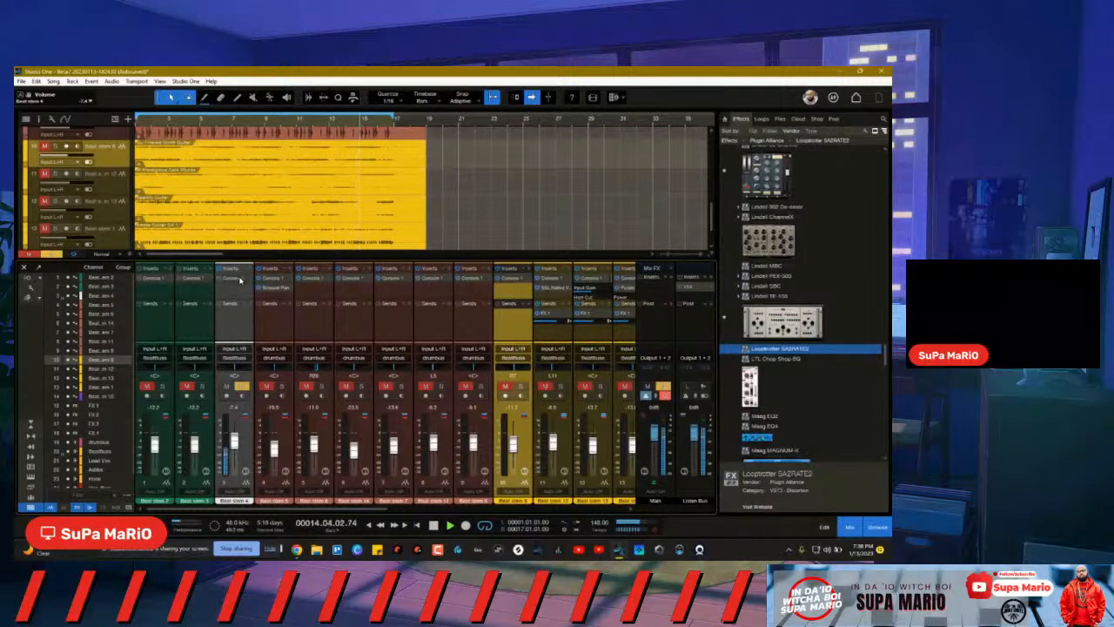
{"action": "left_click", "coordinate": [240, 278]}
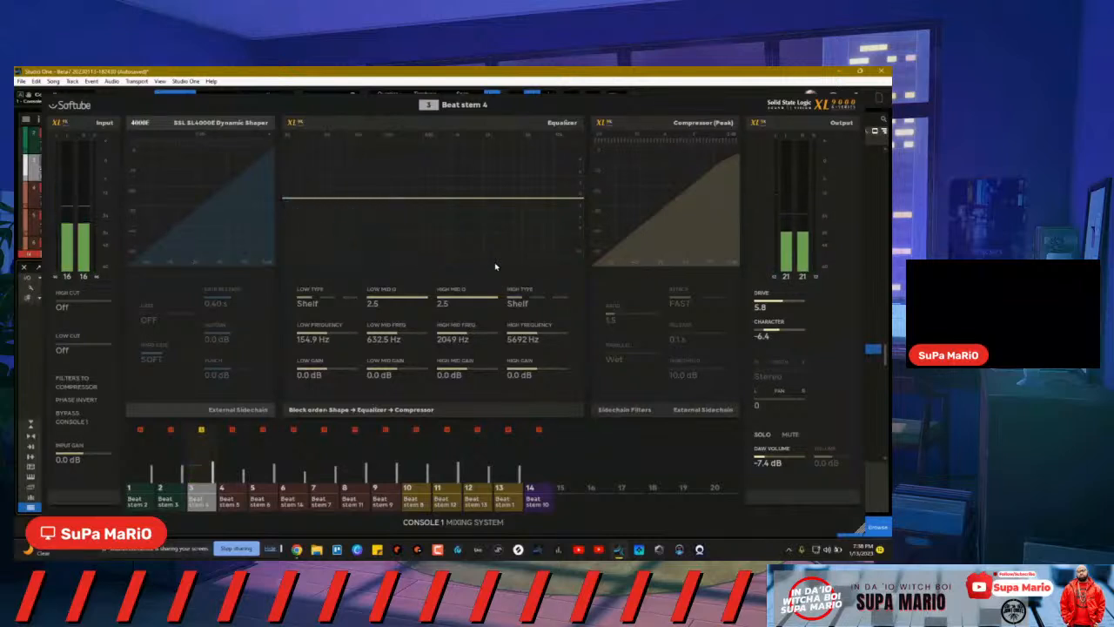
Step: Close Console 1, then insert RBass Stereo on Beat stem 4 via a 'ribbon' search, placing it over the mixer
{"action": "key", "text": "Escape"}
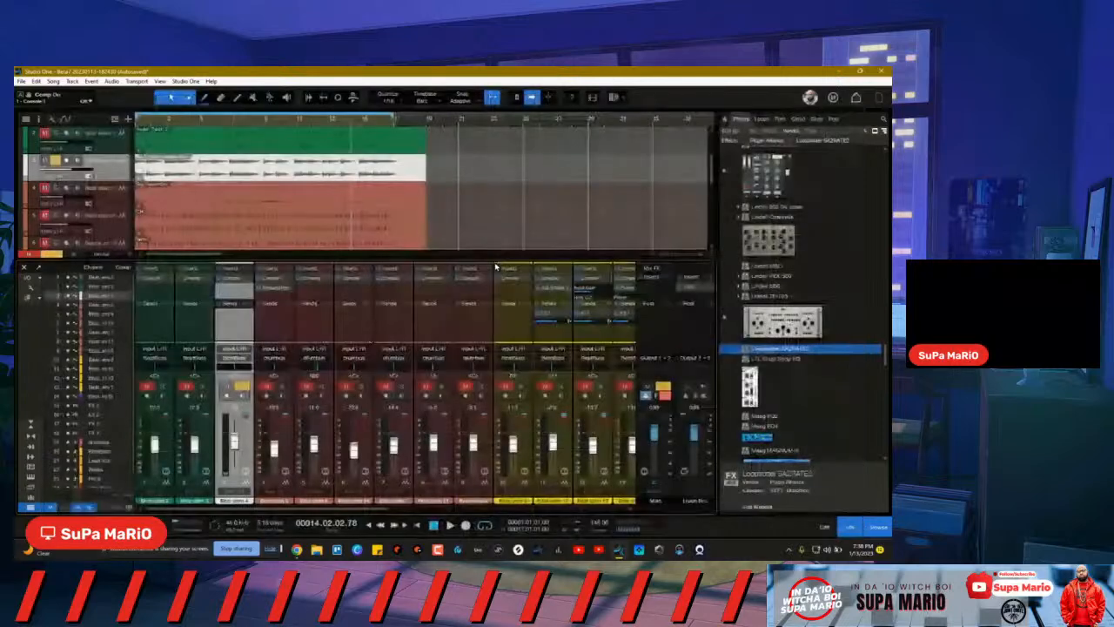
{"action": "left_click", "coordinate": [254, 275]}
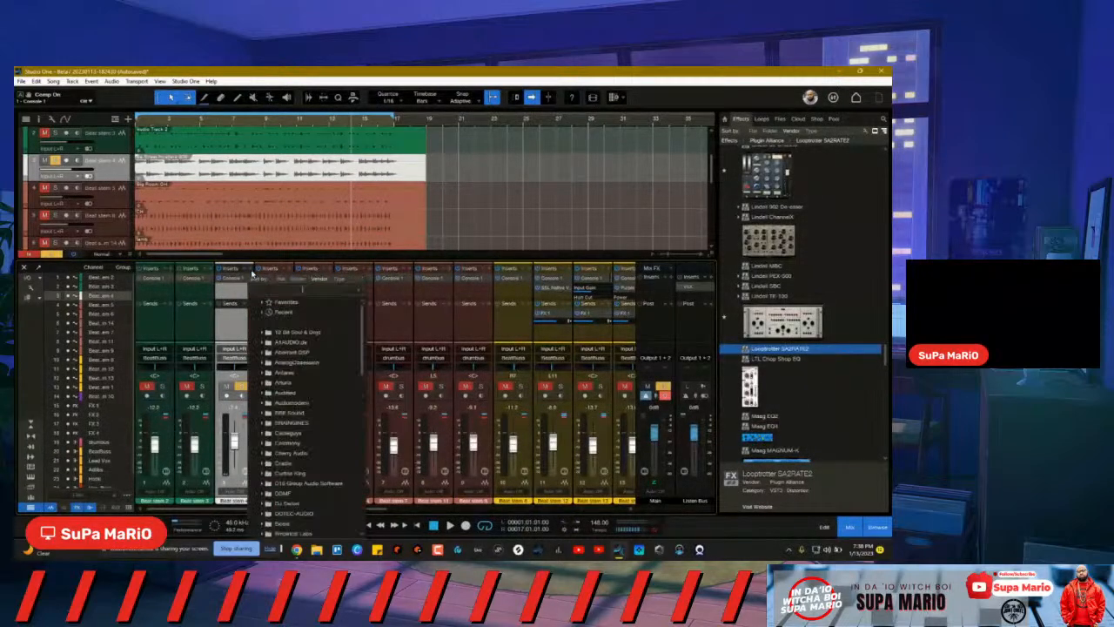
{"action": "type", "text": "ribbon"}
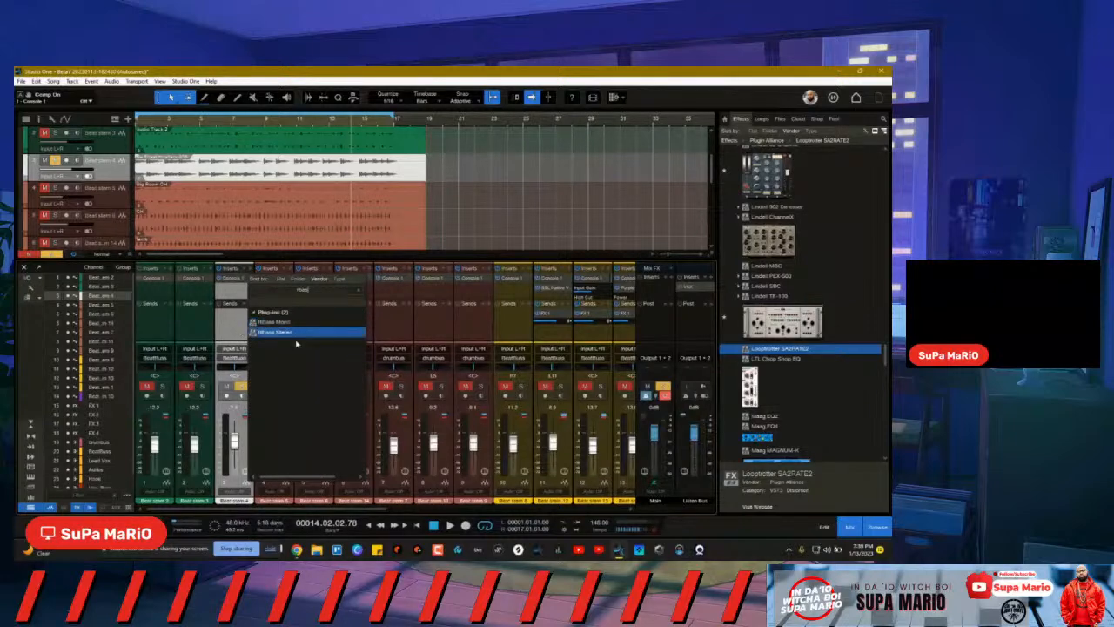
{"action": "left_click", "coordinate": [267, 333]}
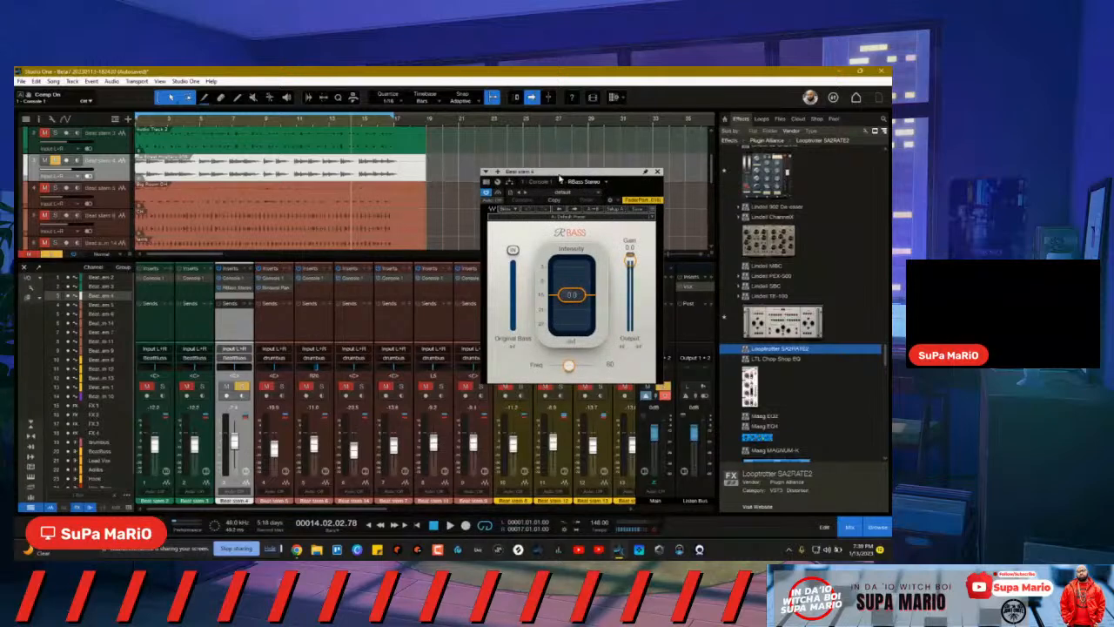
{"action": "left_click_drag", "start_coordinate": [560, 178], "coordinate": [445, 275]}
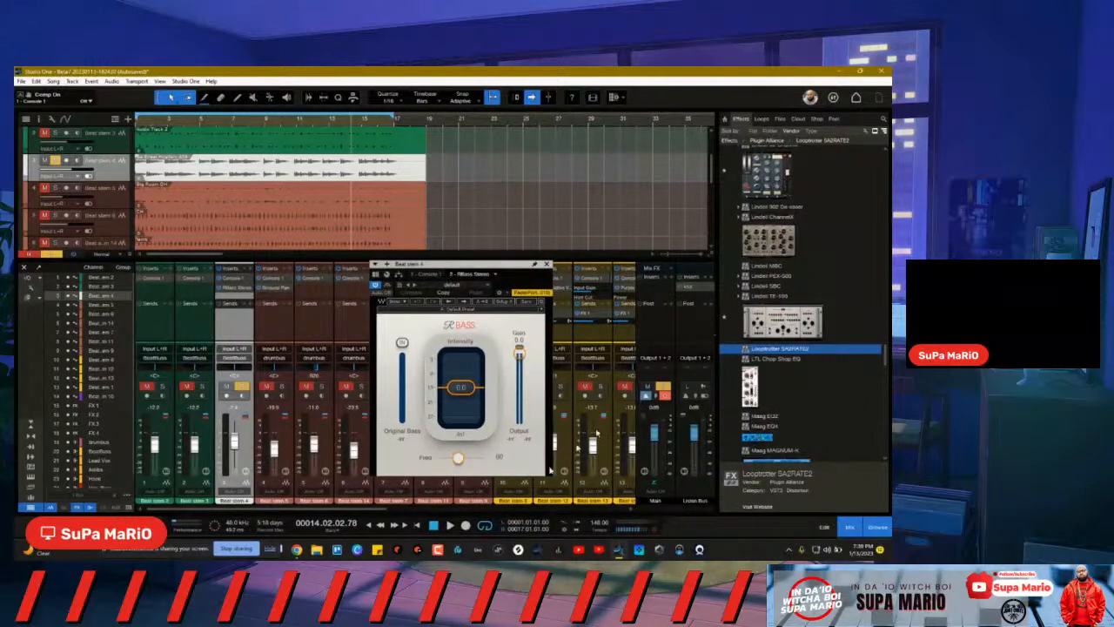
{"action": "left_click_drag", "start_coordinate": [366, 511], "coordinate": [651, 479]}
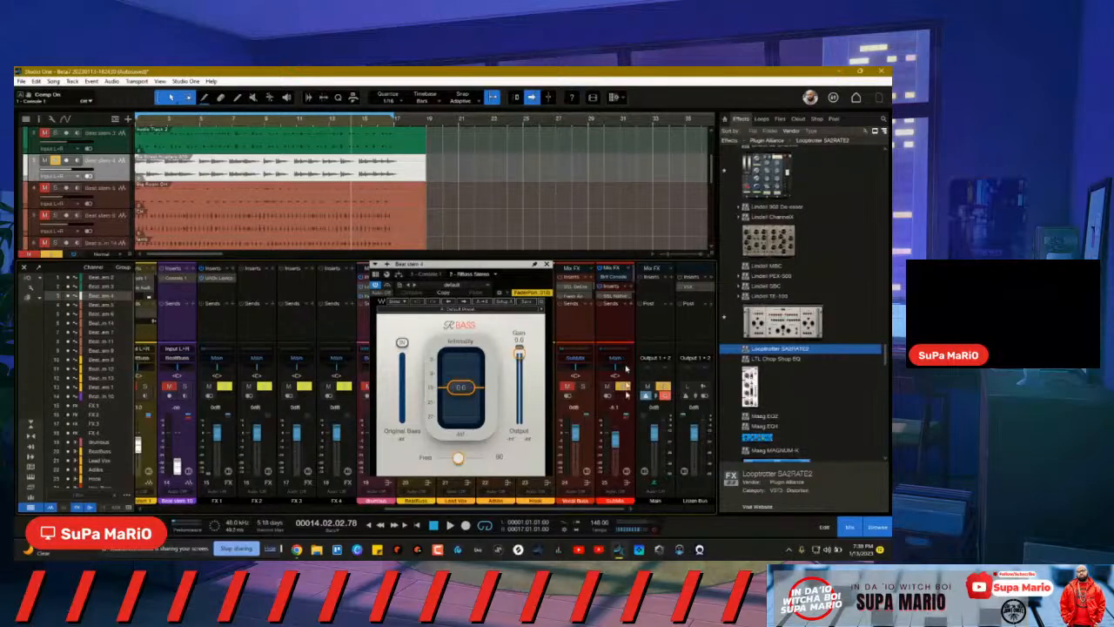
Step: Open the SubMix bus's Spectrum Meter and place it above the arrangement
{"action": "left_click", "coordinate": [625, 484]}
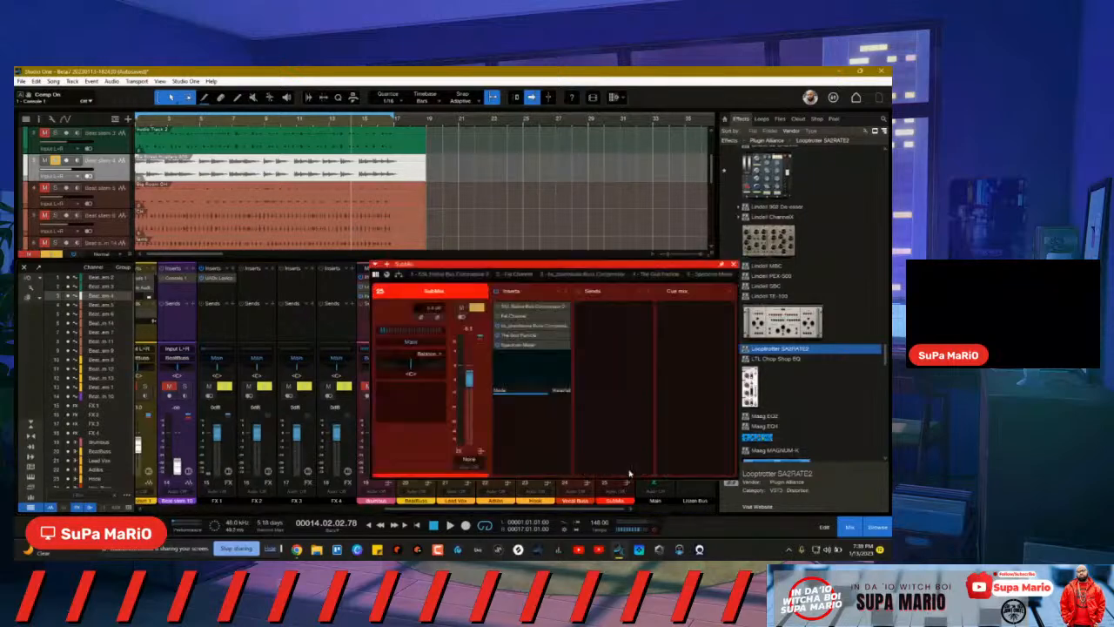
{"action": "left_click", "coordinate": [523, 347]}
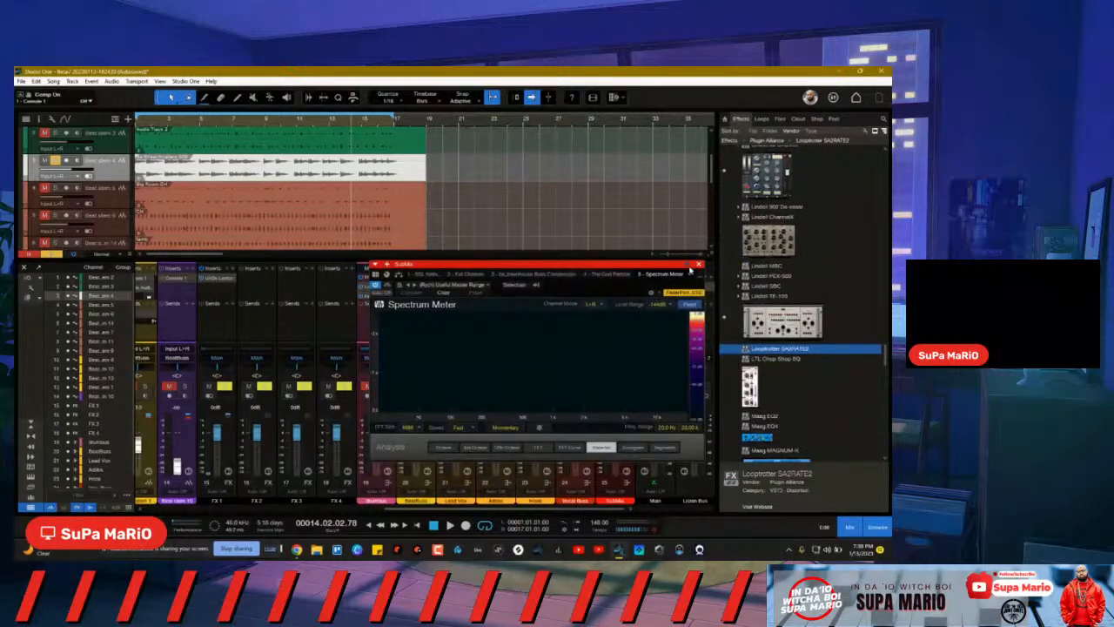
{"action": "left_click_drag", "start_coordinate": [655, 259], "coordinate": [697, 82]}
Step: Start, stop and restart playback so the Spectrum Meter tracks the mix
{"action": "key", "text": "space"}
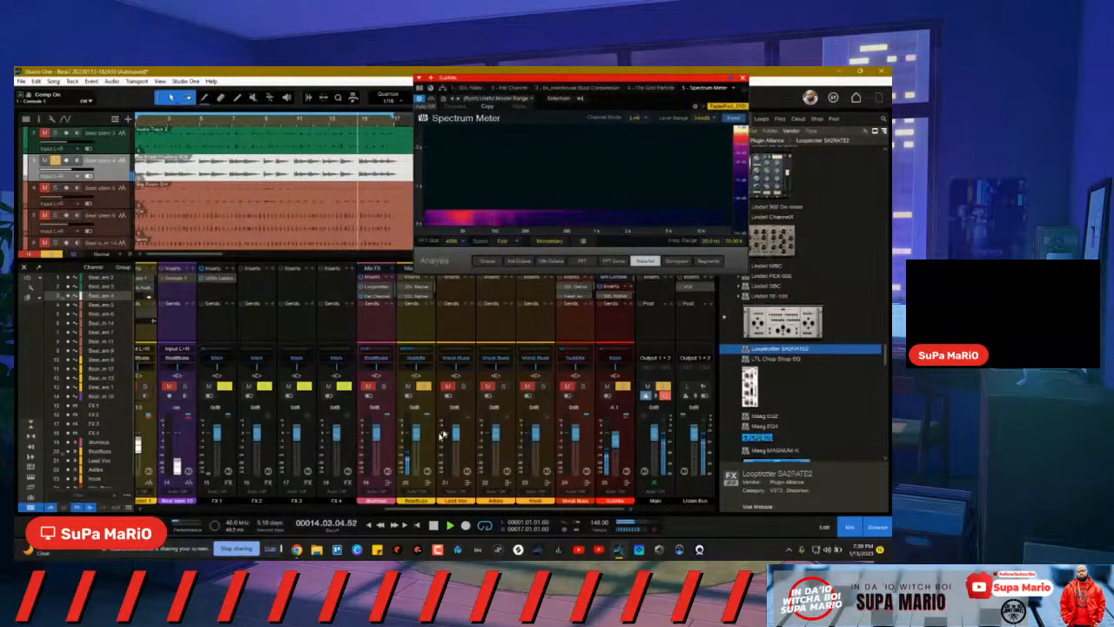
{"action": "key", "text": "space"}
{"action": "left_click_drag", "start_coordinate": [423, 509], "coordinate": [165, 507]}
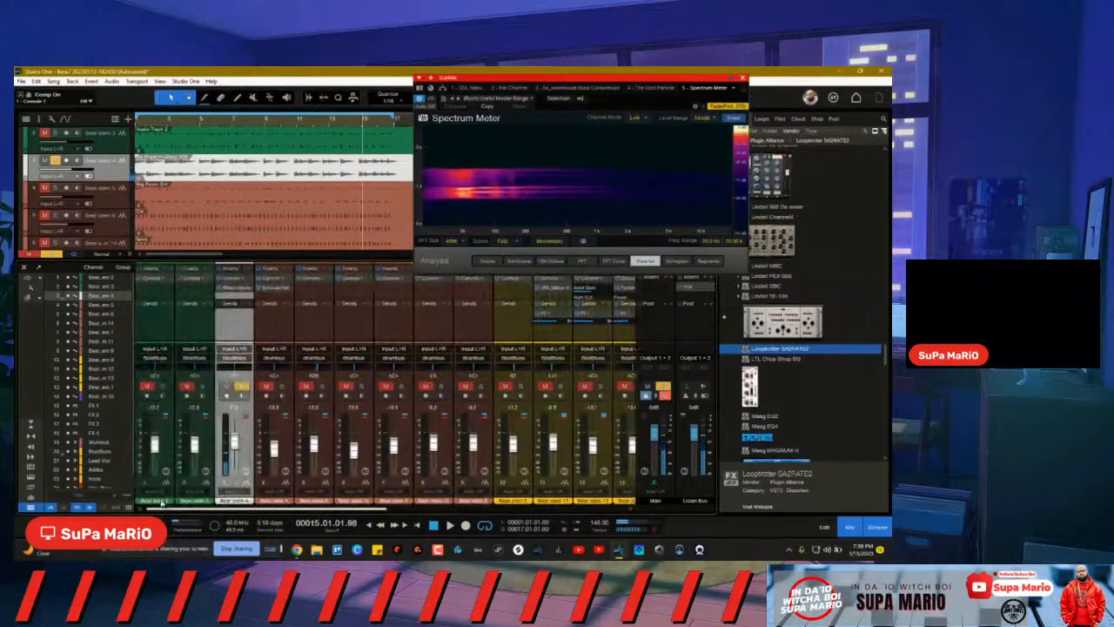
{"action": "key", "text": "space"}
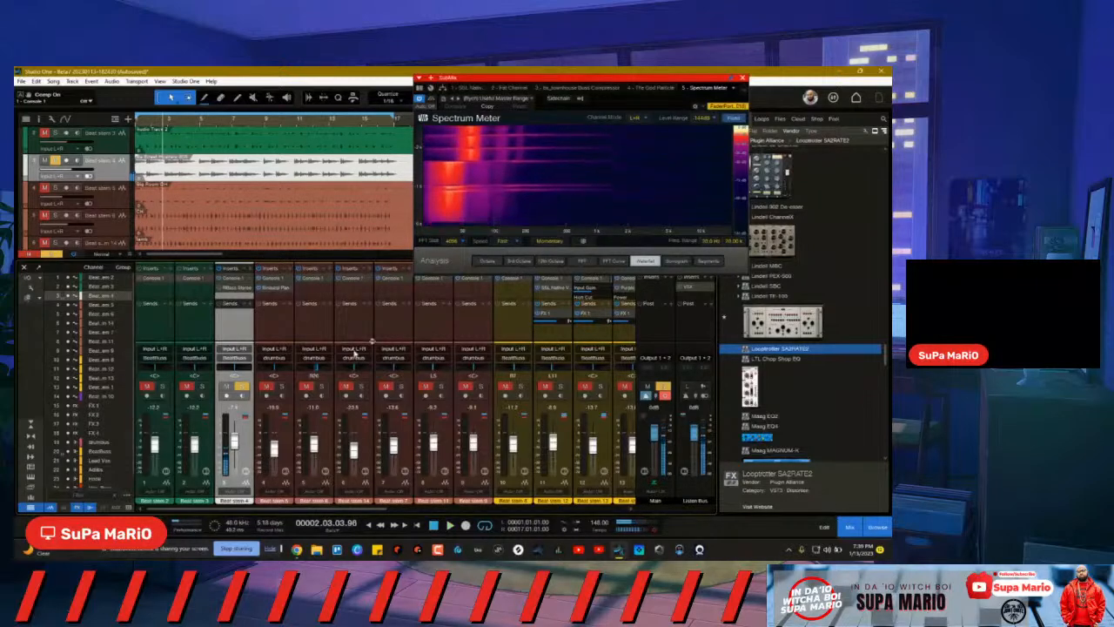
Step: Open RBass on Beat stem 4, lower Freq to 40 and raise Intensity
{"action": "left_click", "coordinate": [219, 288]}
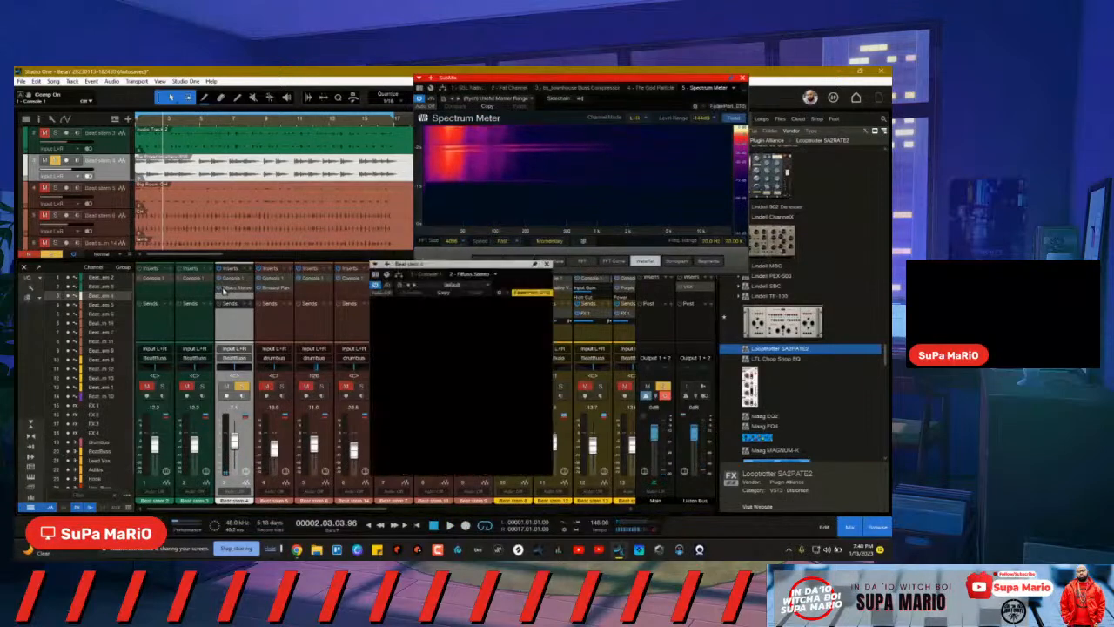
{"action": "left_click_drag", "start_coordinate": [461, 458], "coordinate": [438, 464]}
{"action": "left_click_drag", "start_coordinate": [476, 411], "coordinate": [462, 334]}
Step: Replay the song and push RBass Intensity up to -8.7 while listening
{"action": "key", "text": "space"}
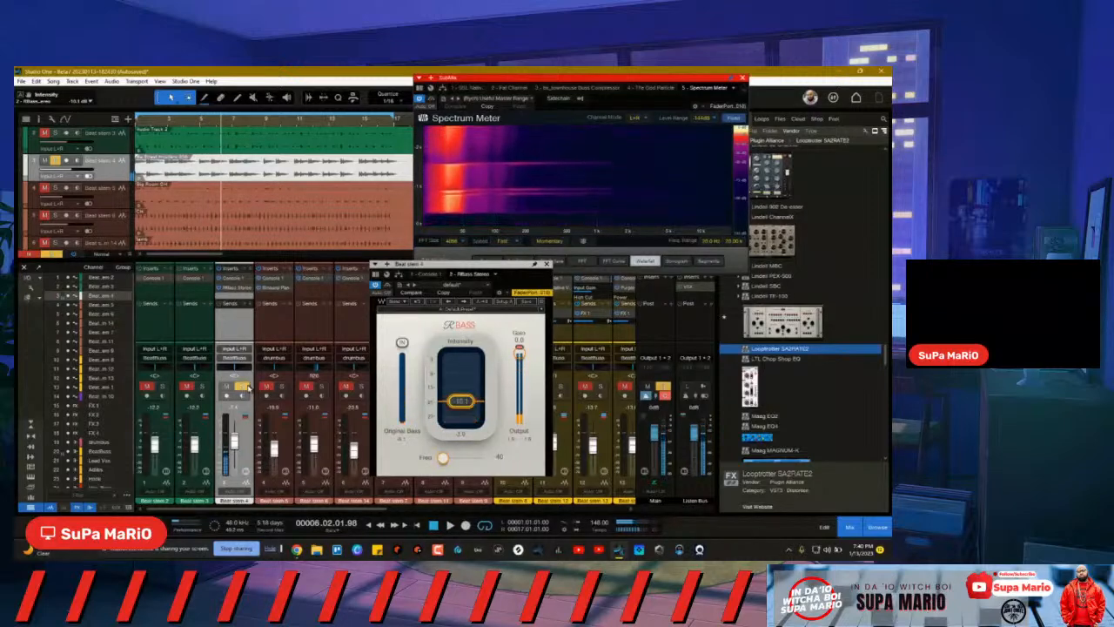
{"action": "key", "text": "space"}
{"action": "left_click_drag", "start_coordinate": [467, 399], "coordinate": [466, 367]}
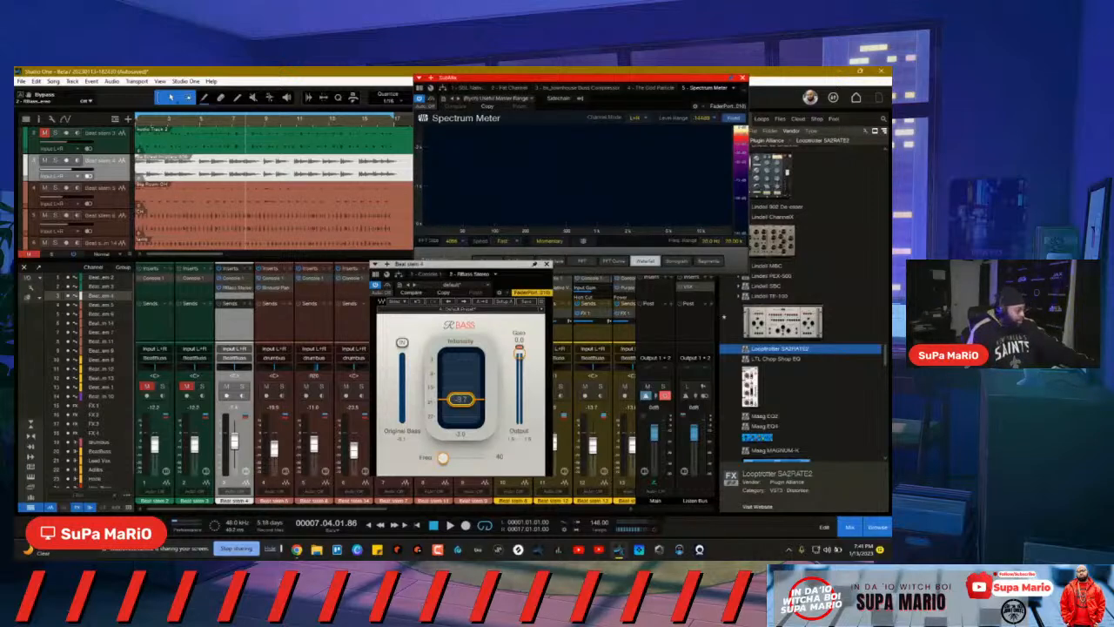
{"action": "key", "text": "space"}
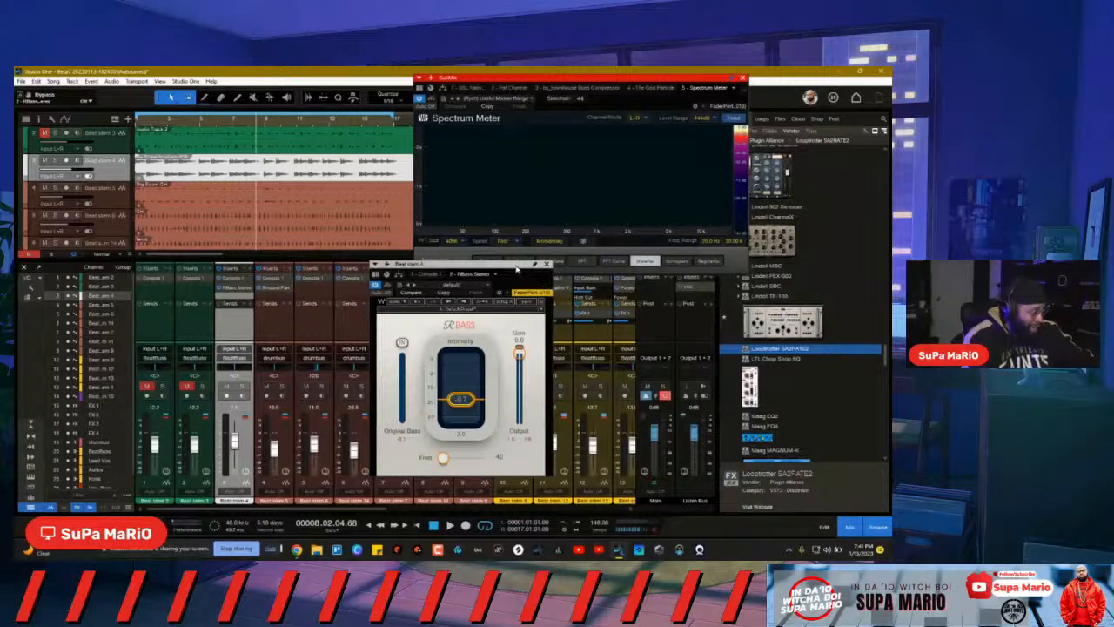
{"action": "left_click_drag", "start_coordinate": [517, 268], "coordinate": [585, 261]}
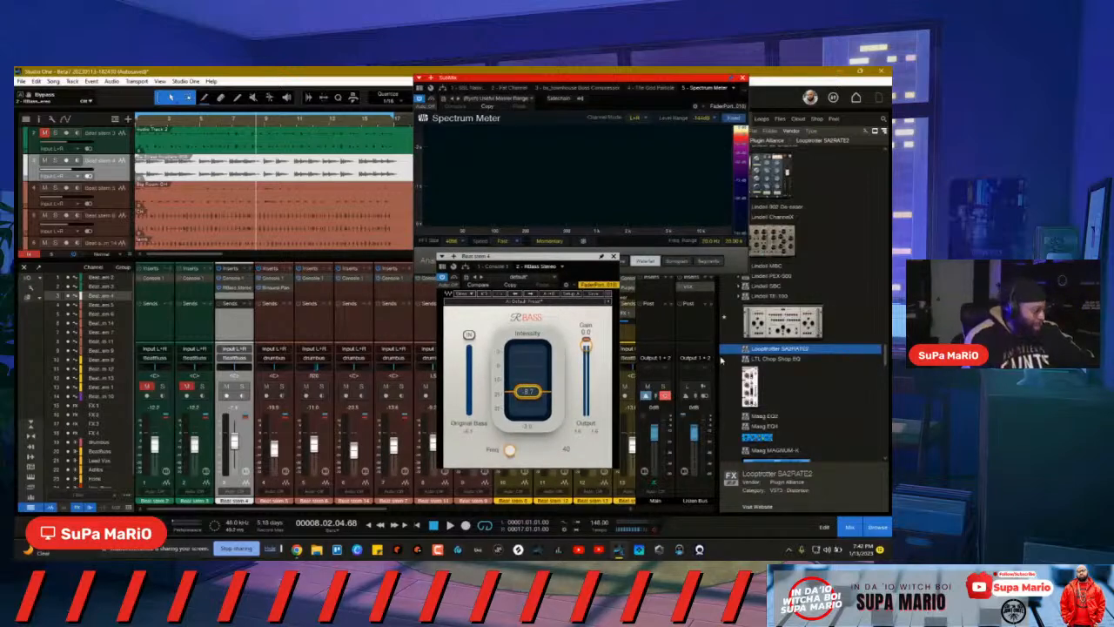
Step: Close RBass, start playback, and solo Beat stem 4 together with another beat stem
{"action": "left_click", "coordinate": [613, 258]}
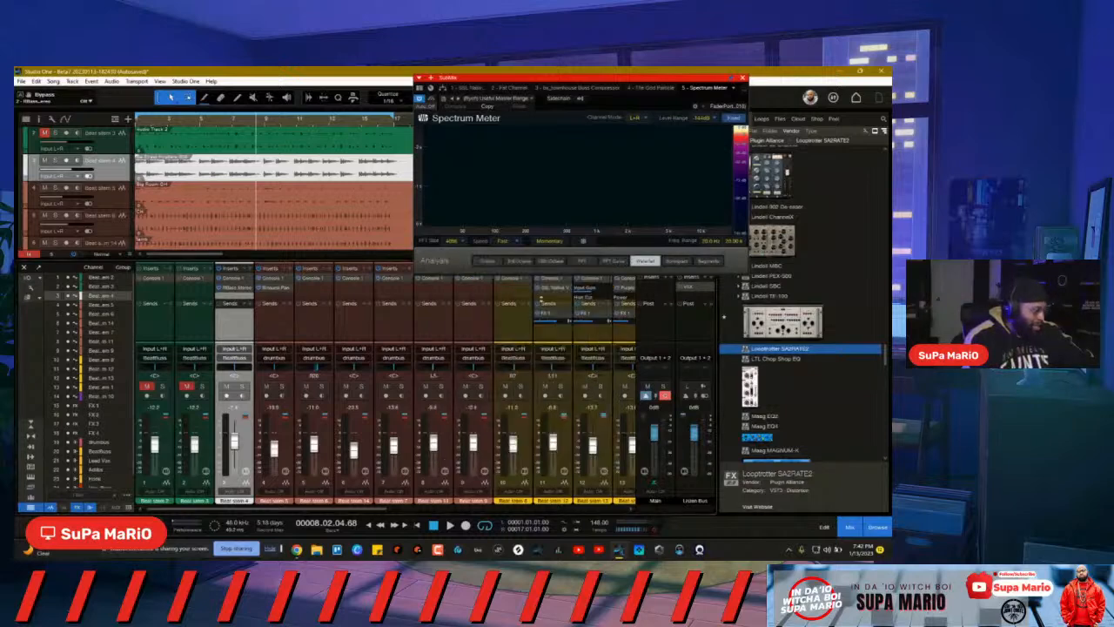
{"action": "key", "text": "space"}
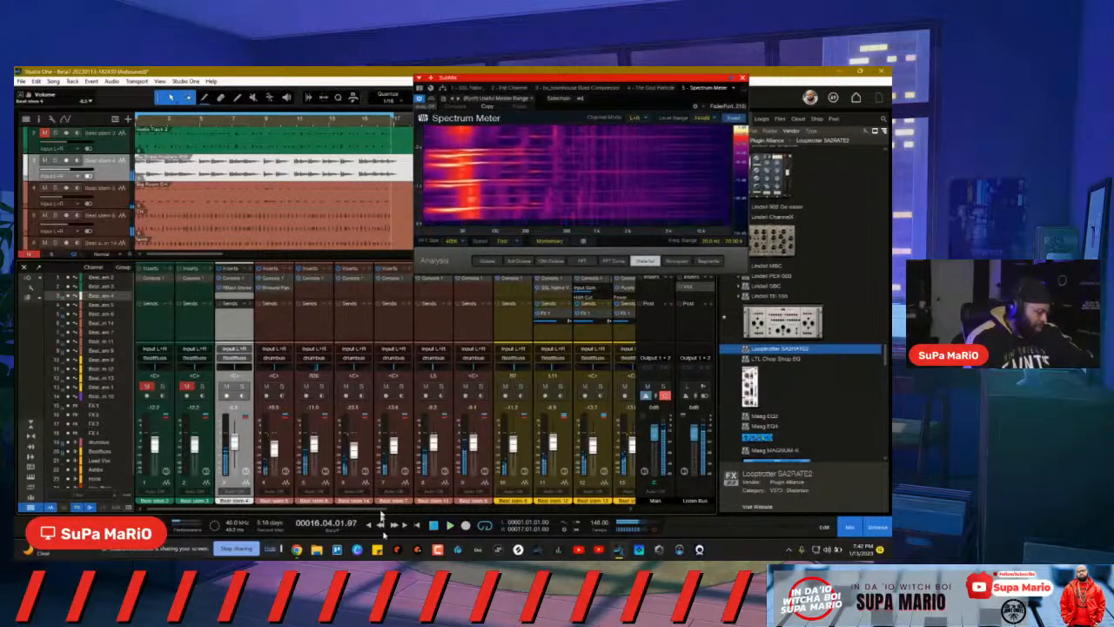
{"action": "left_click", "coordinate": [480, 386]}
{"action": "left_click", "coordinate": [241, 385]}
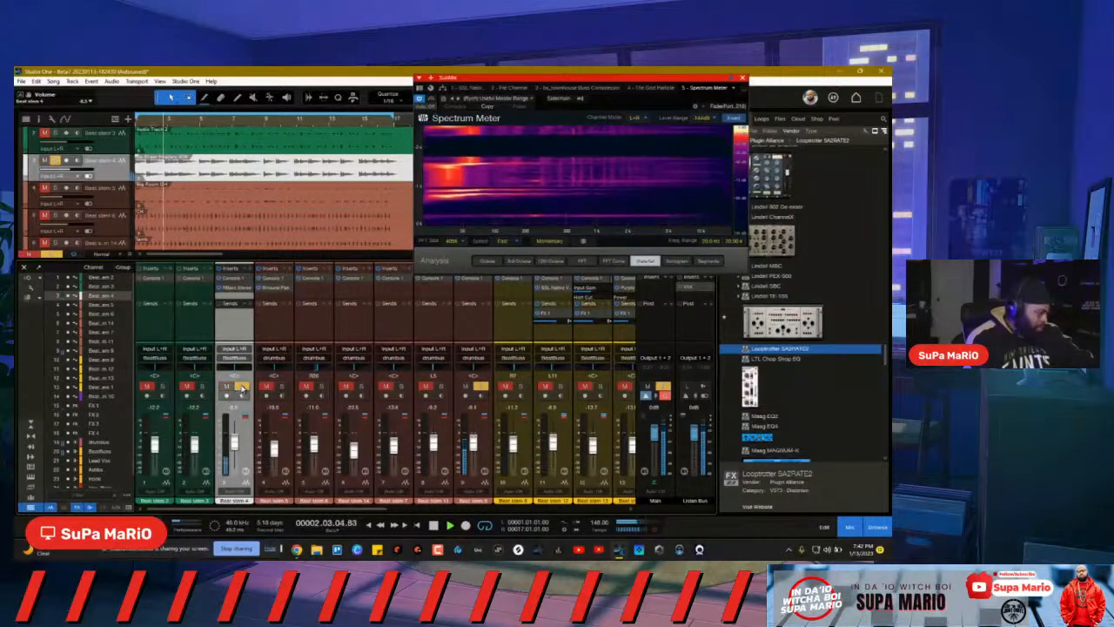
Step: Check Beat stem 4's Console 1, then add a new send and list its sidechain destinations
{"action": "left_click", "coordinate": [230, 279]}
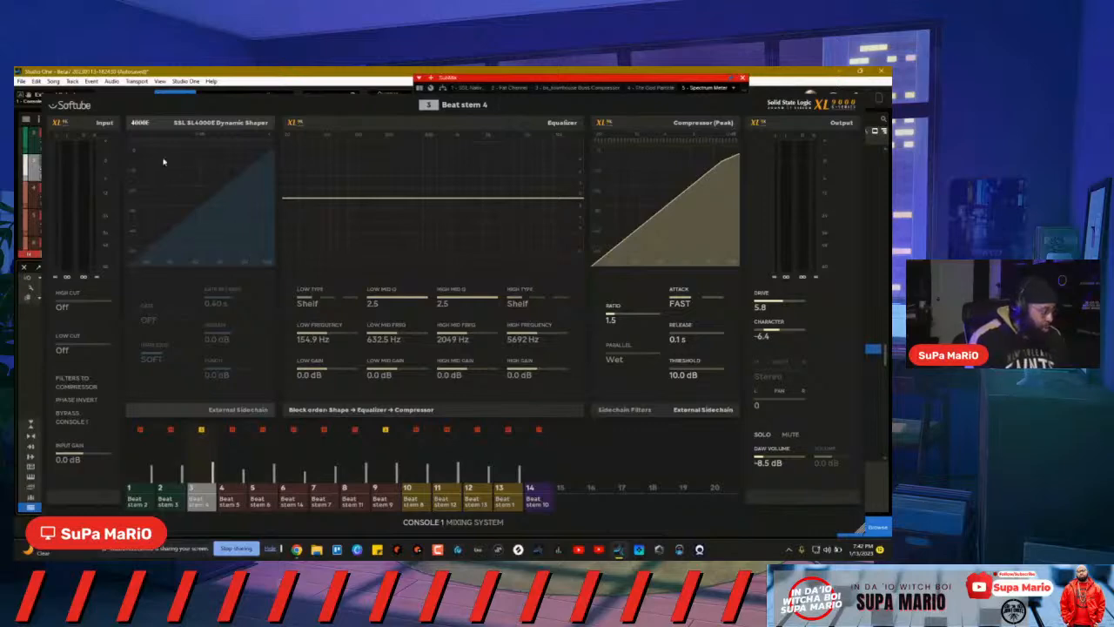
{"action": "key", "text": "Escape"}
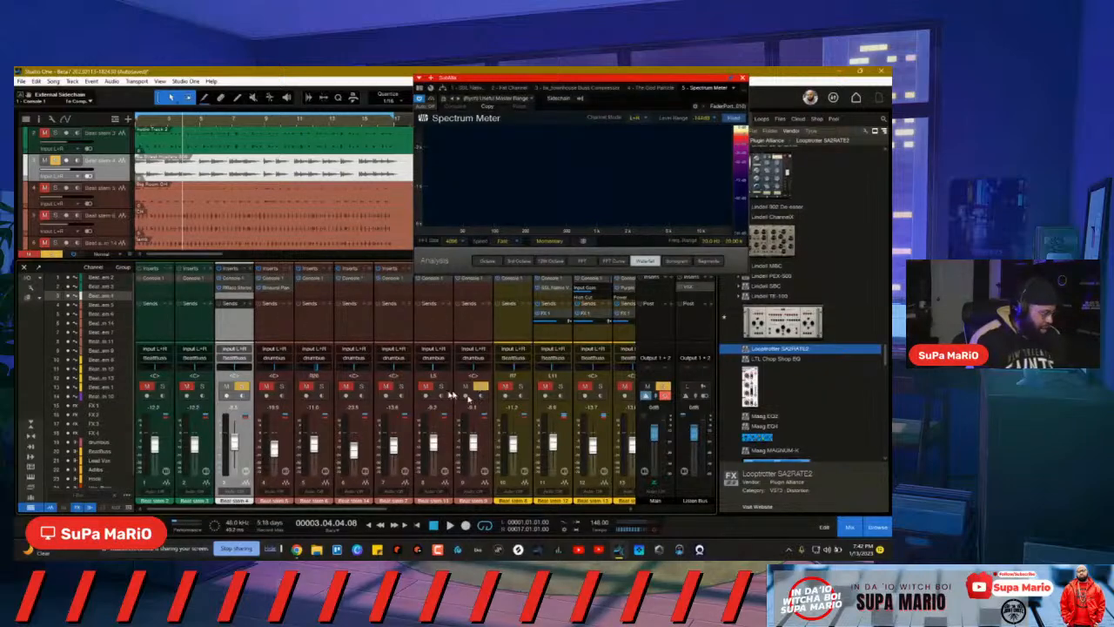
{"action": "key", "text": "space"}
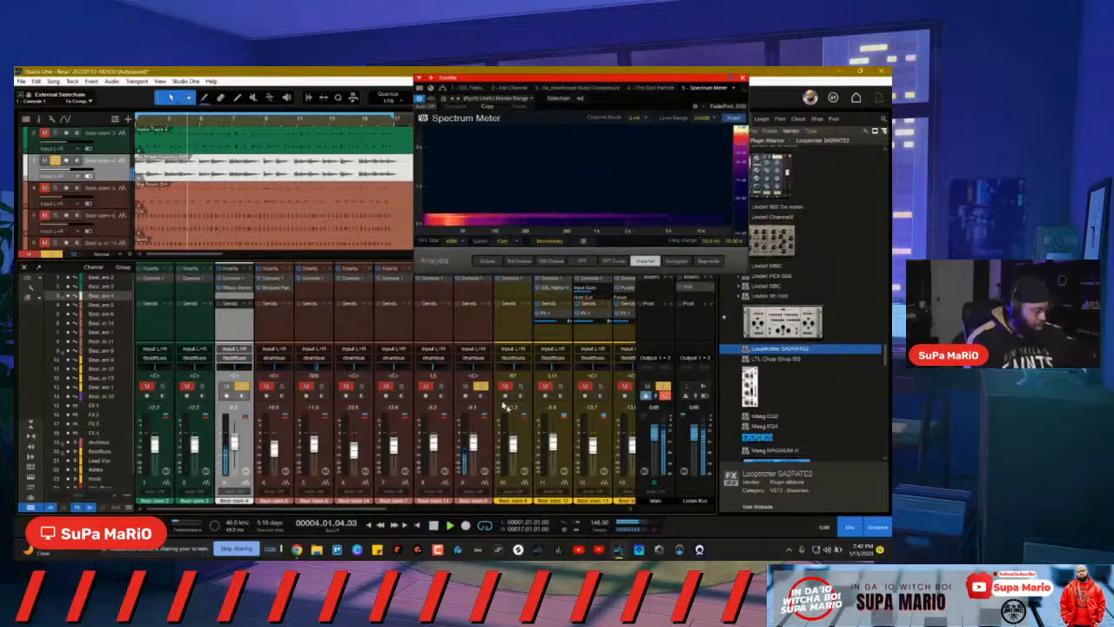
{"action": "left_click", "coordinate": [494, 310]}
{"action": "left_click", "coordinate": [510, 323]}
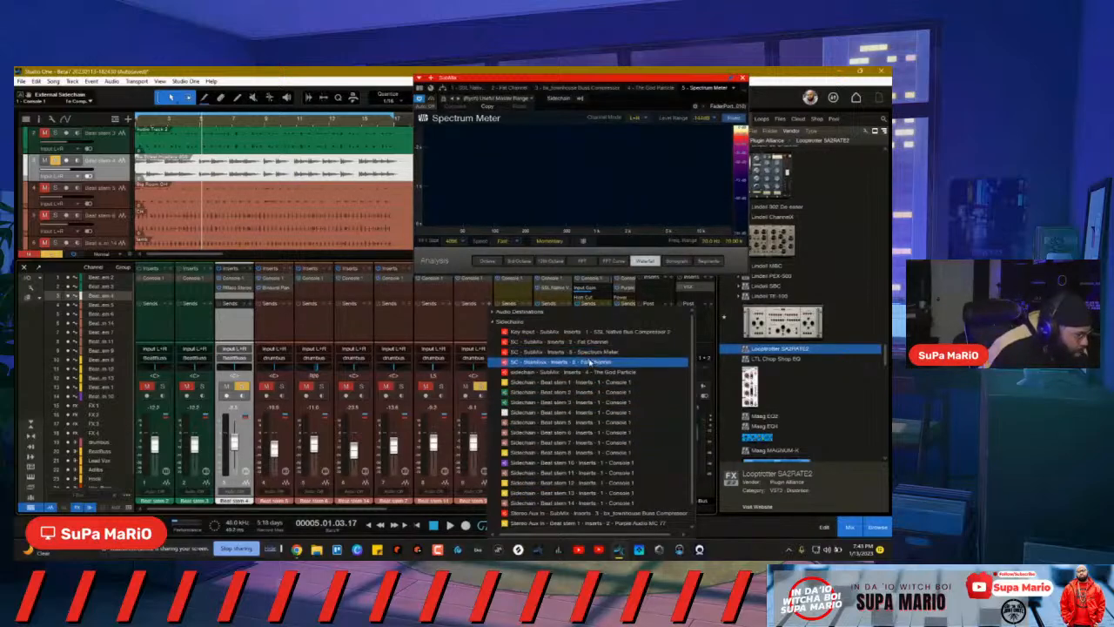
Step: Route the beat stem's new send to Beat stem 4's Console 1 sidechain and recheck the Sidechains list
{"action": "scroll", "coordinate": [583, 427], "scroll_direction": "down", "scroll_amount": 1}
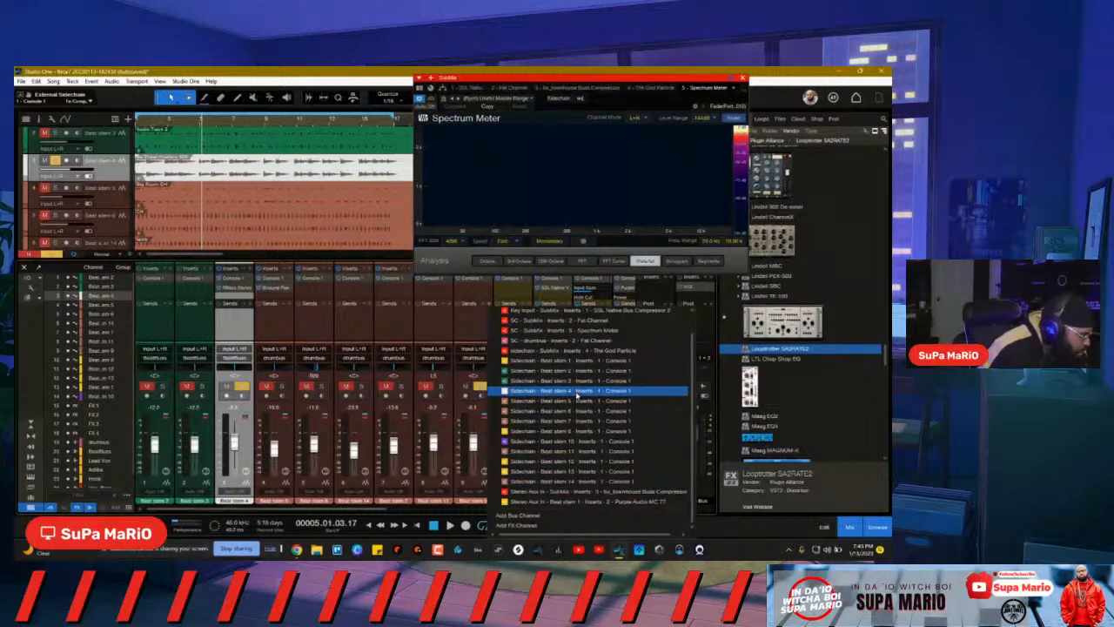
{"action": "left_click", "coordinate": [577, 394]}
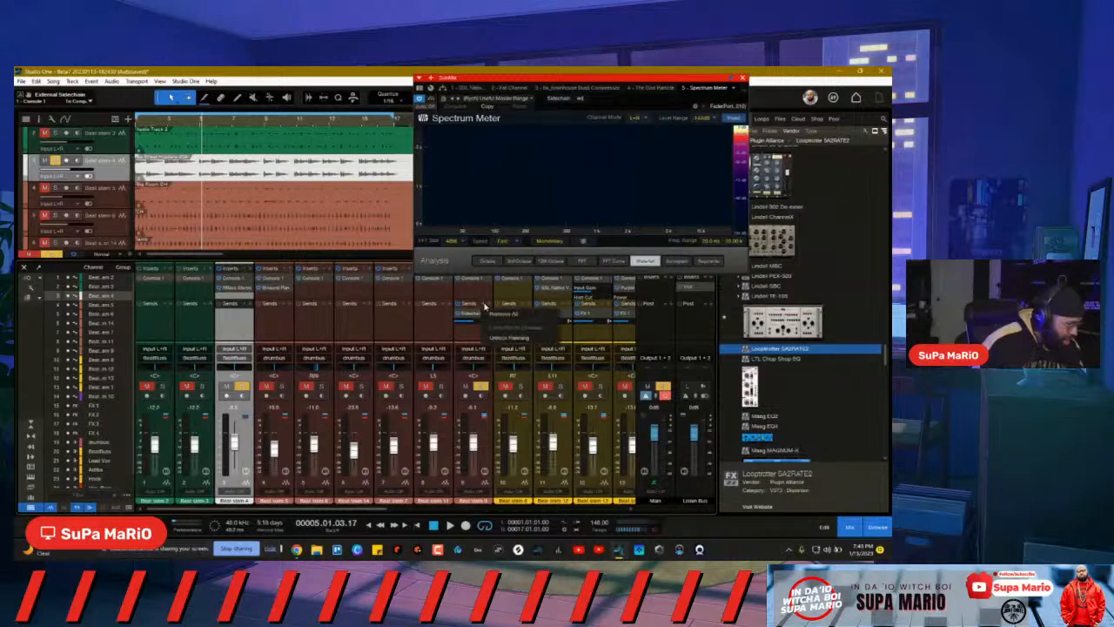
{"action": "left_click", "coordinate": [490, 306]}
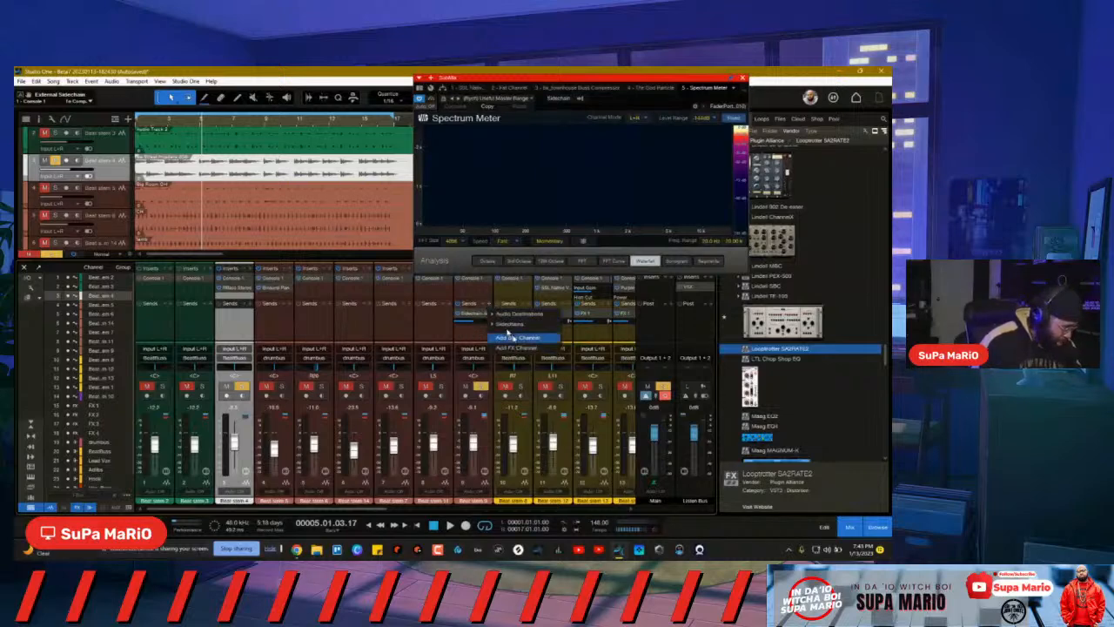
{"action": "left_click", "coordinate": [505, 326]}
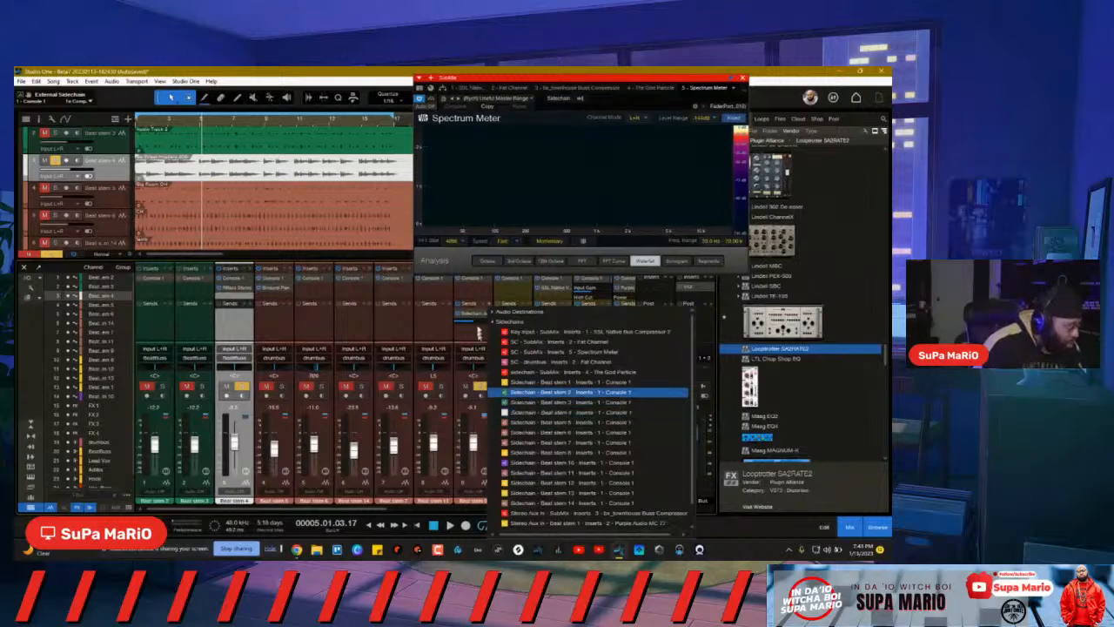
{"action": "left_click", "coordinate": [467, 331]}
Step: Nudge the new sidechain send's level up slightly
{"action": "mouse_move", "coordinate": [469, 323]}
{"action": "left_click_drag", "start_coordinate": [470, 323], "coordinate": [475, 325]}
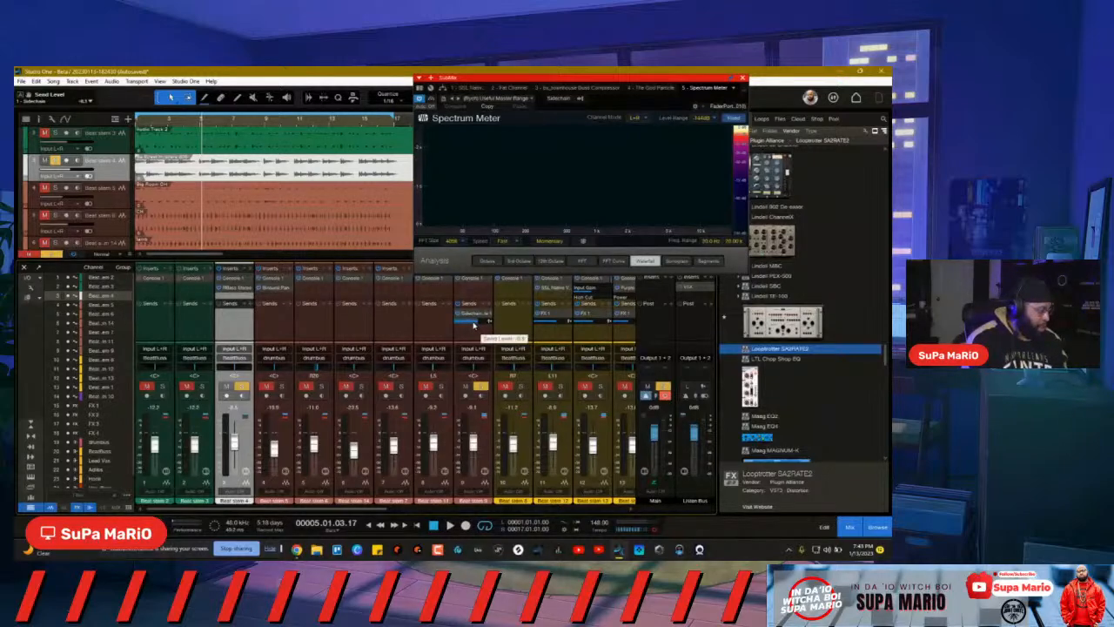
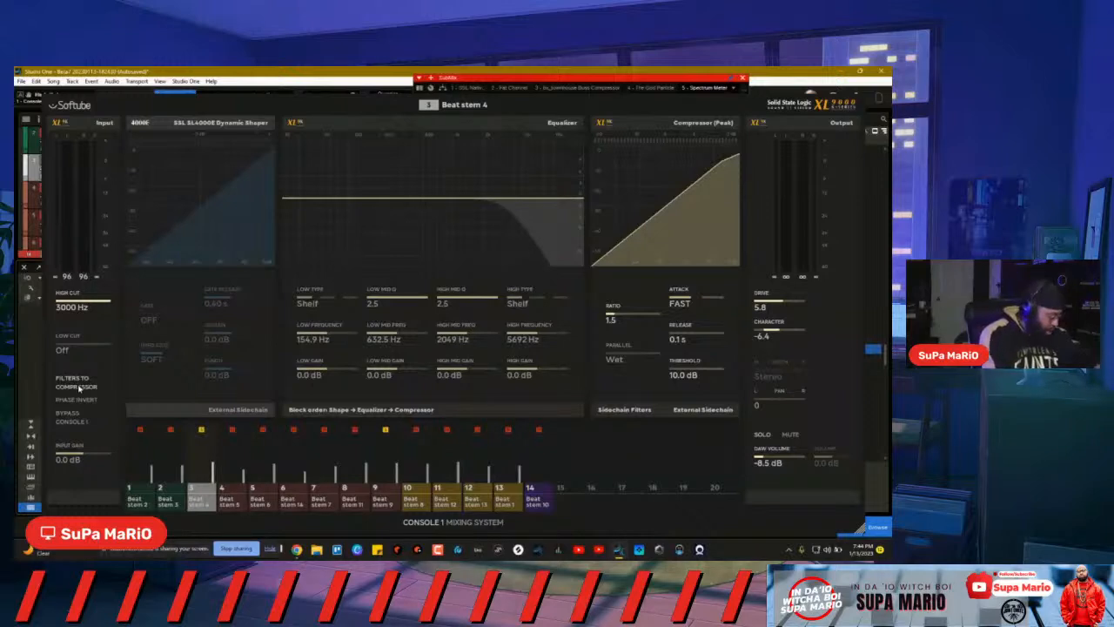
Step: Play the beat while watching Beat stem 4's Console 1 overlay, then dismiss the overlay
{"action": "key", "text": "space"}
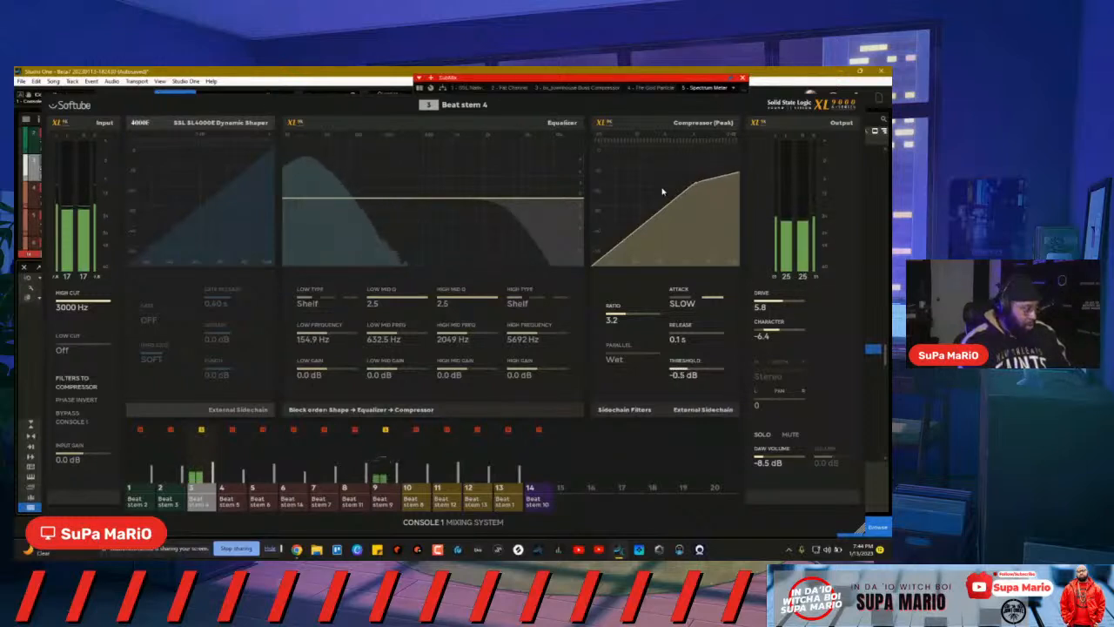
{"action": "left_click", "coordinate": [839, 110]}
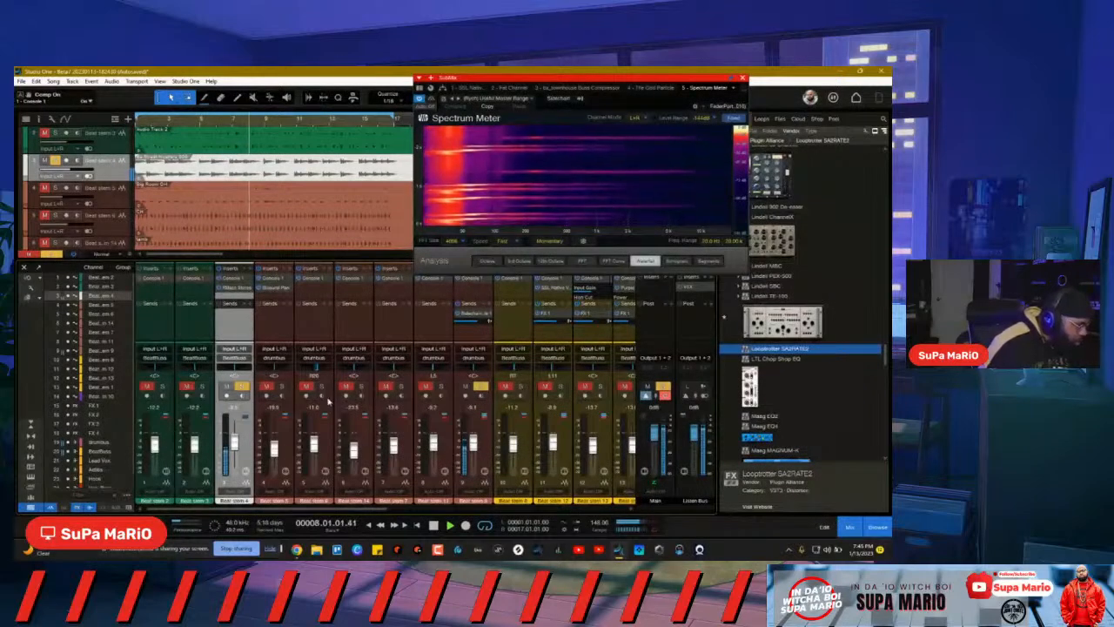
{"action": "double_click", "coordinate": [235, 279]}
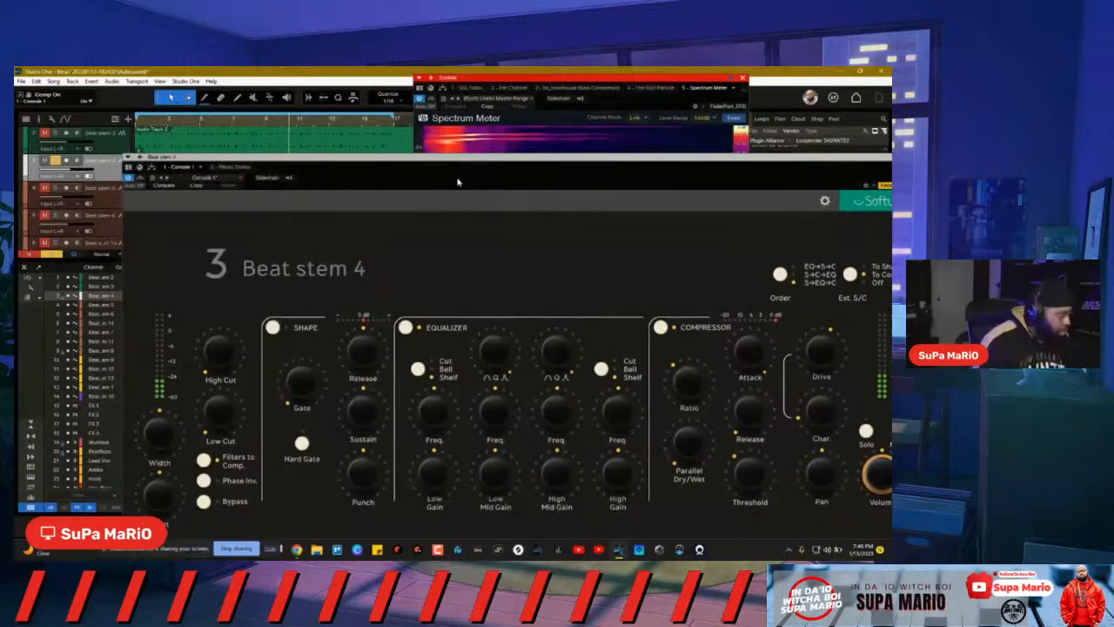
{"action": "left_click_drag", "start_coordinate": [473, 166], "coordinate": [419, 105]}
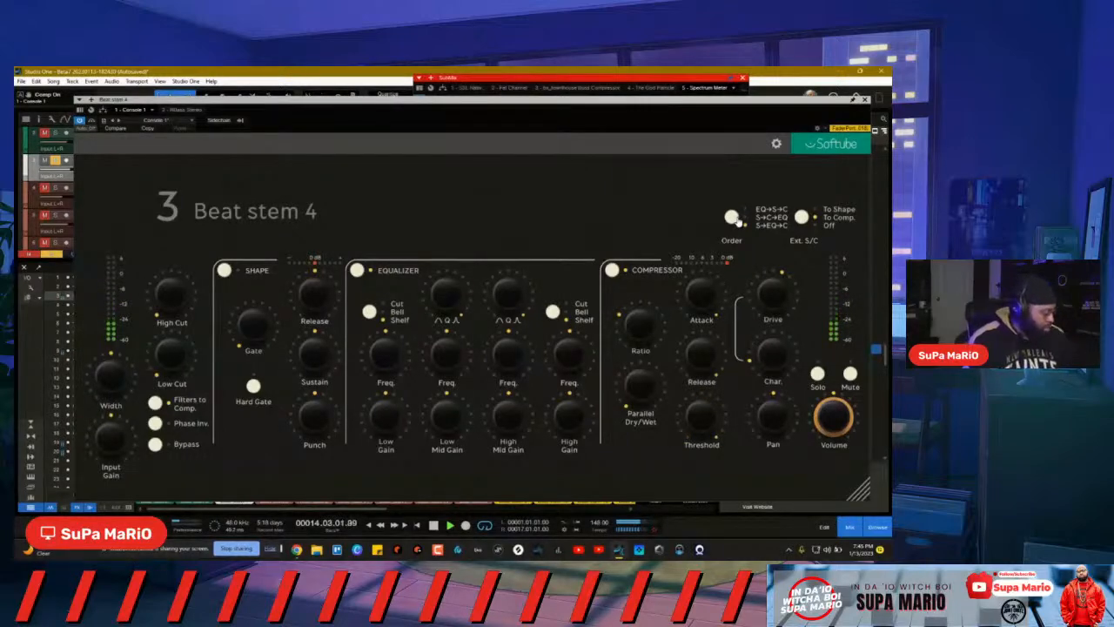
{"action": "left_click", "coordinate": [866, 99]}
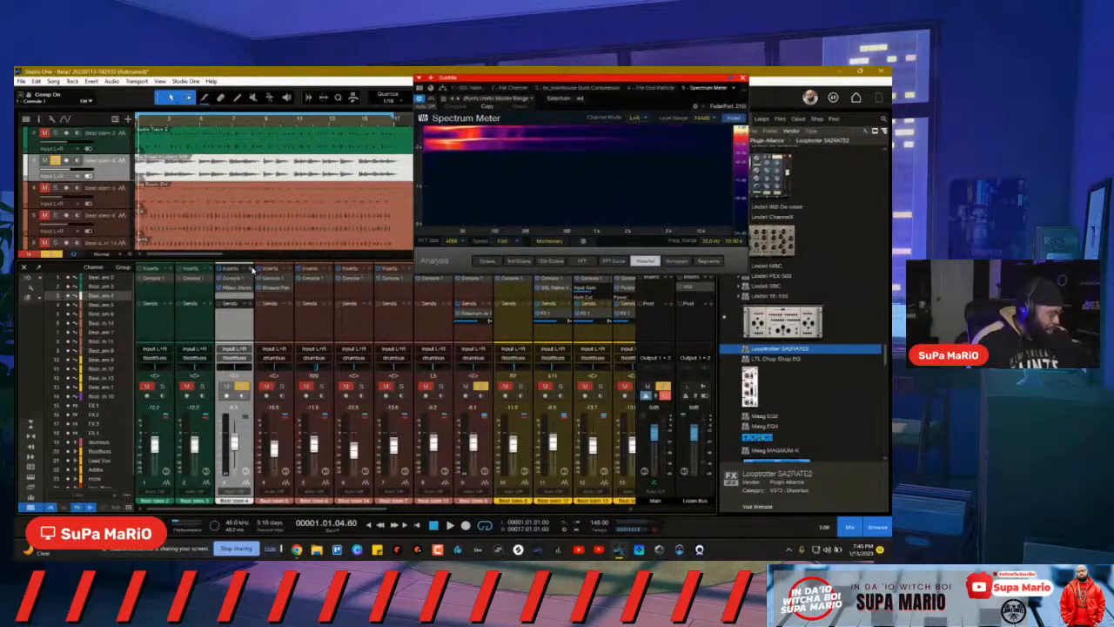
Step: Insert Fx Compressor on Beat stem 4 via a 'com' search and move its window aside
{"action": "left_click", "coordinate": [252, 269]}
{"action": "type", "text": "com"}
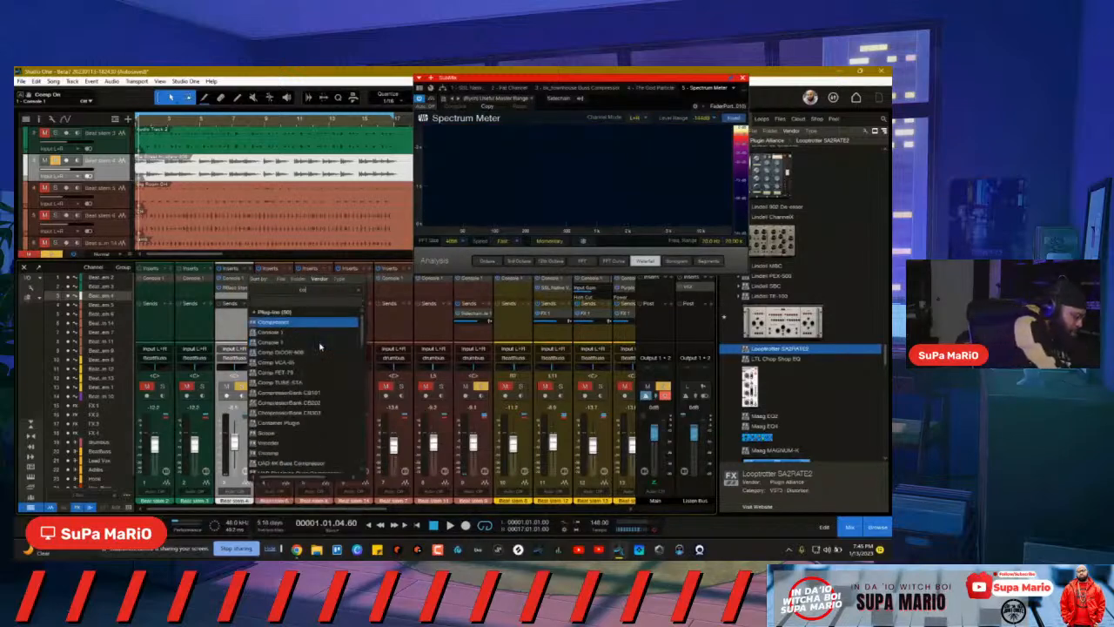
{"action": "left_click", "coordinate": [269, 322]}
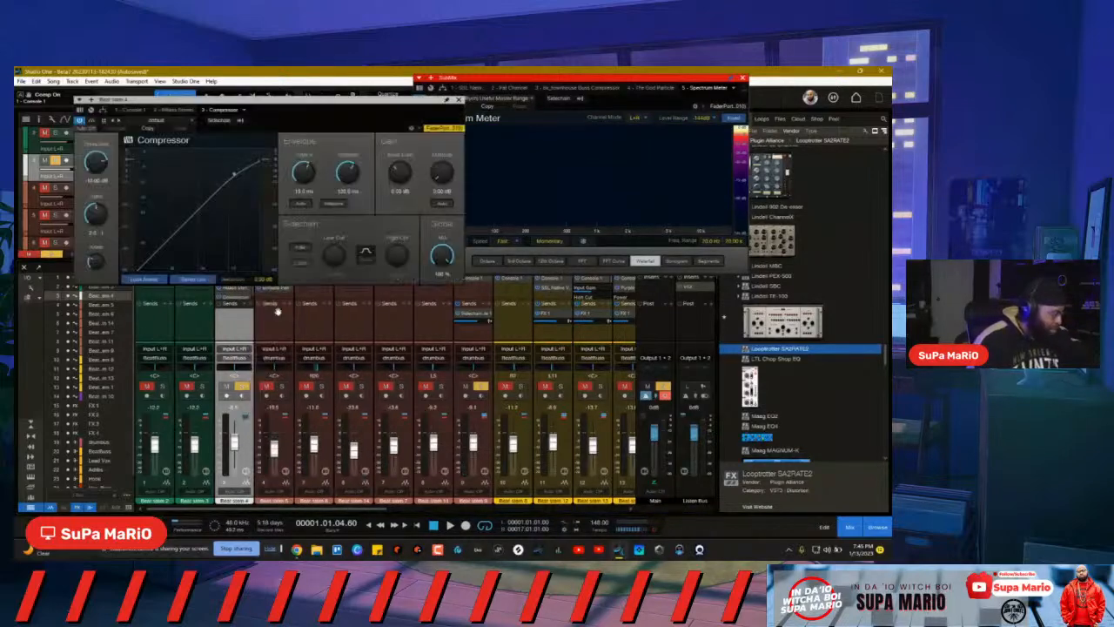
{"action": "left_click_drag", "start_coordinate": [308, 135], "coordinate": [513, 376]}
Step: Route the channel's send to SC - Beat stem 4 - Compressor, replacing a mistaken Beat stem 5 routing
{"action": "right_click", "coordinate": [484, 320]}
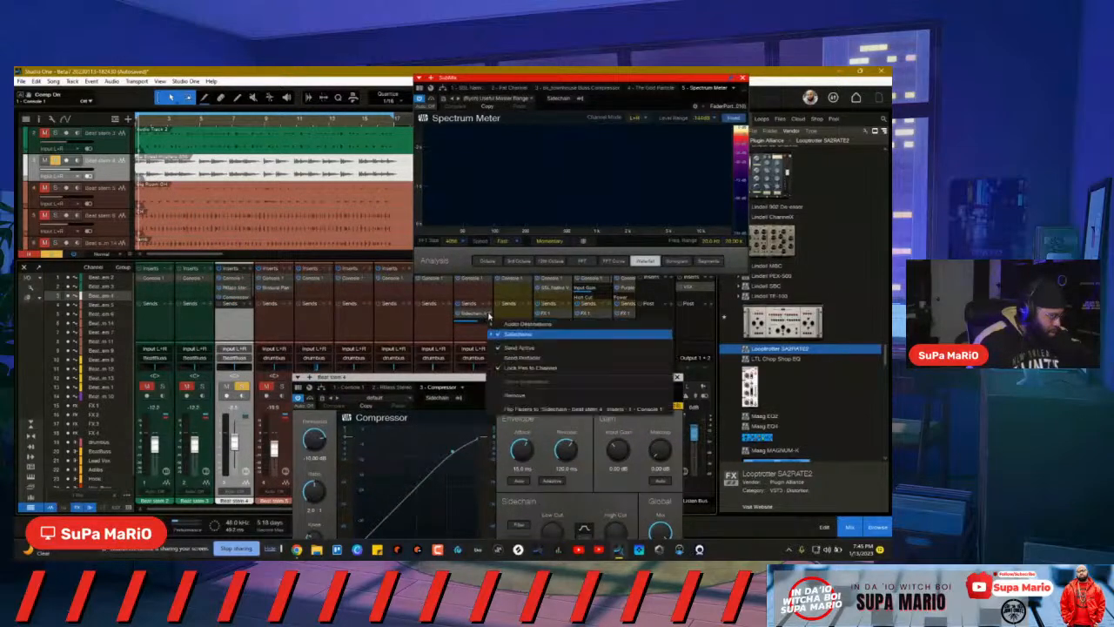
{"action": "left_click", "coordinate": [503, 335]}
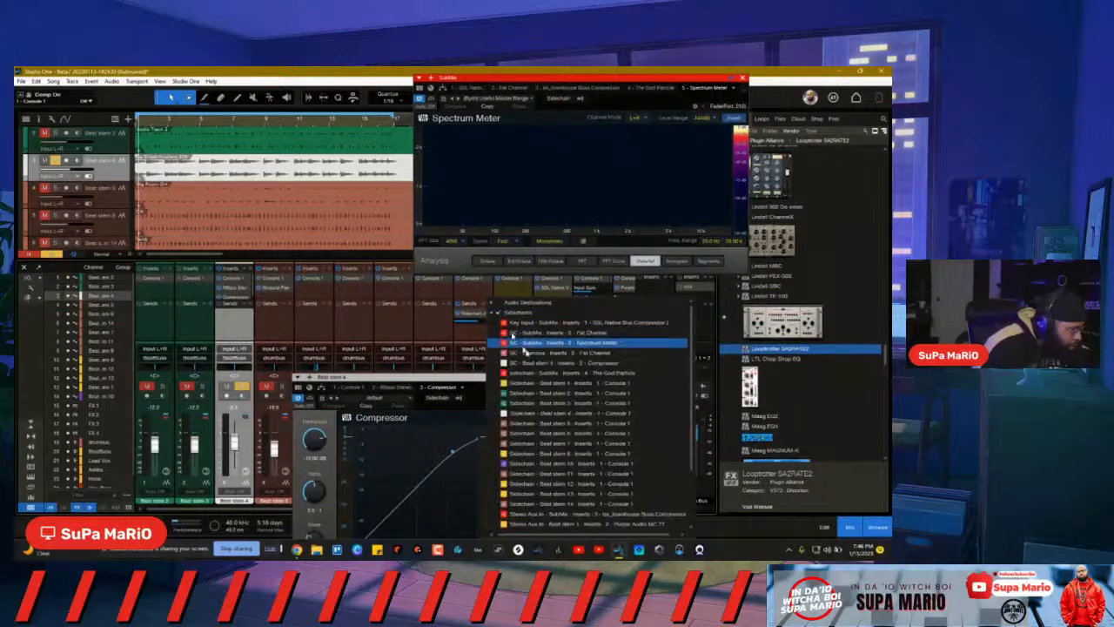
{"action": "left_click", "coordinate": [551, 422]}
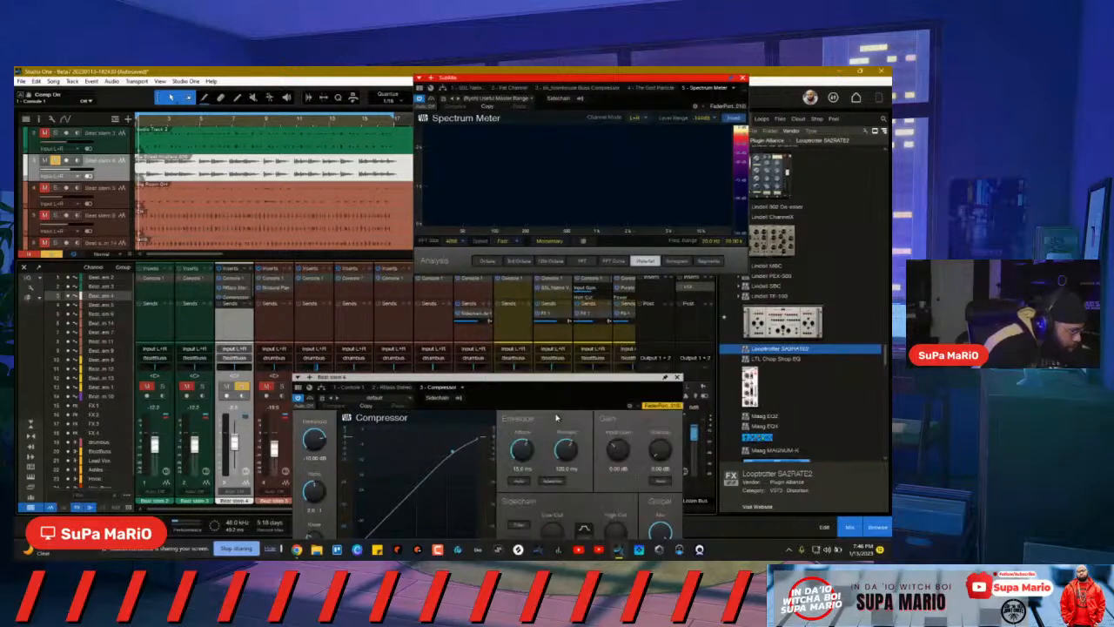
{"action": "right_click", "coordinate": [485, 317]}
{"action": "left_click", "coordinate": [505, 411]}
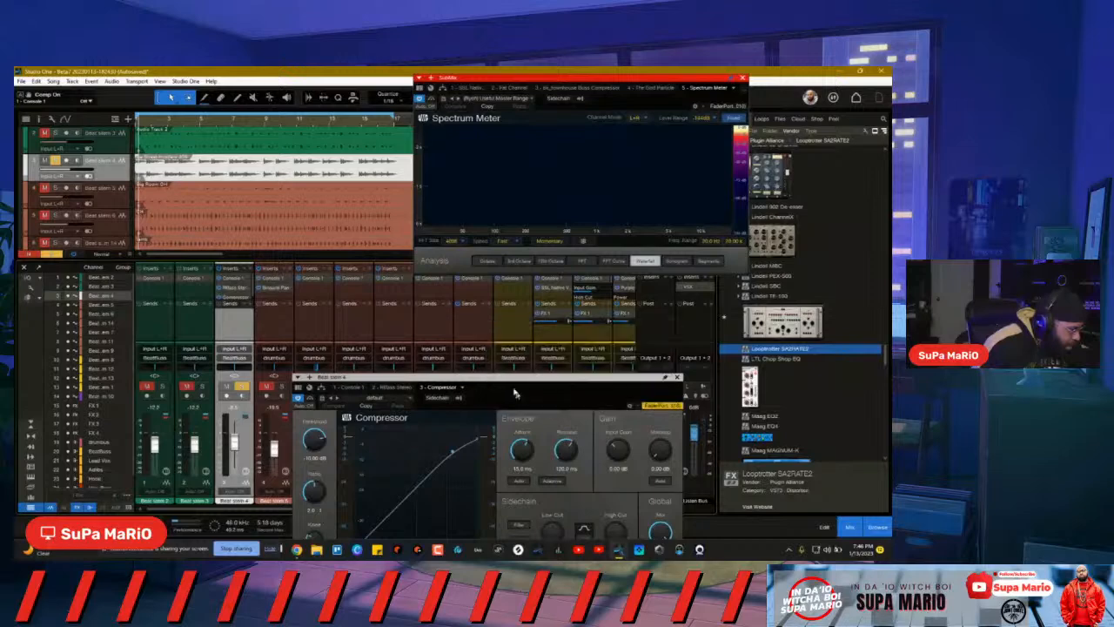
{"action": "left_click", "coordinate": [490, 312]}
{"action": "left_click", "coordinate": [513, 334]}
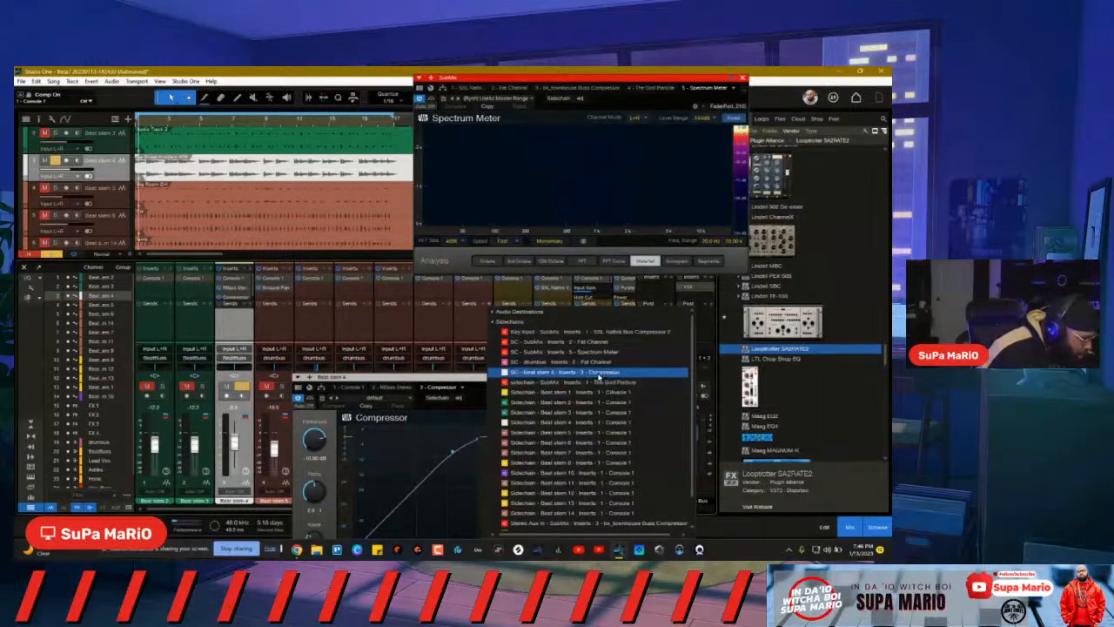
{"action": "left_click", "coordinate": [598, 374]}
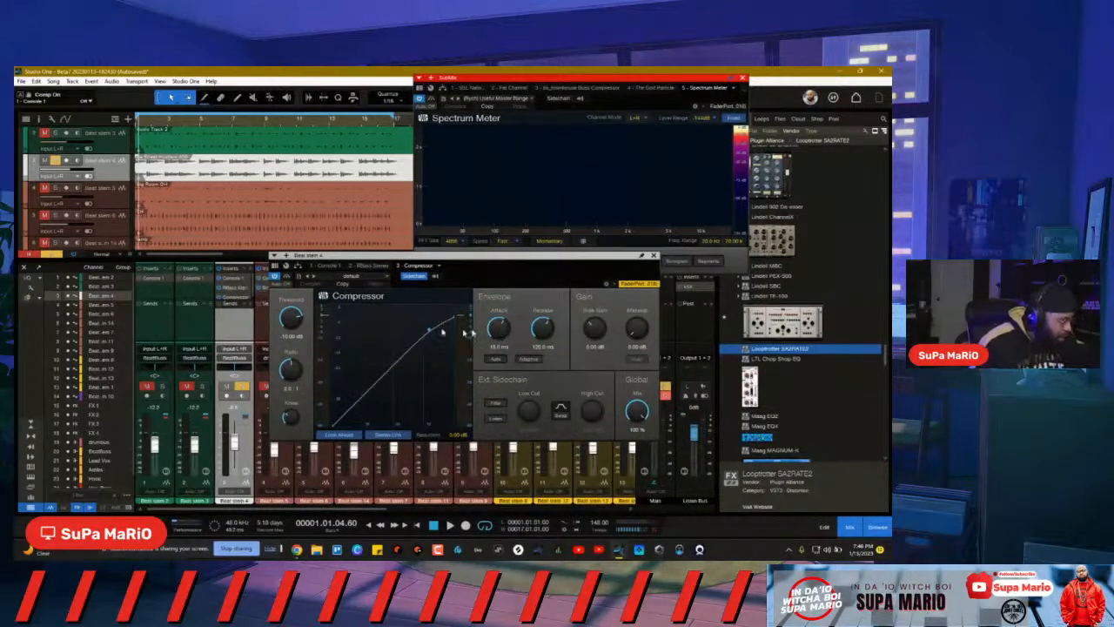
Step: Load the Drums Hip Hop preset into Beat stem 4's Compressor
{"action": "left_click", "coordinate": [350, 275]}
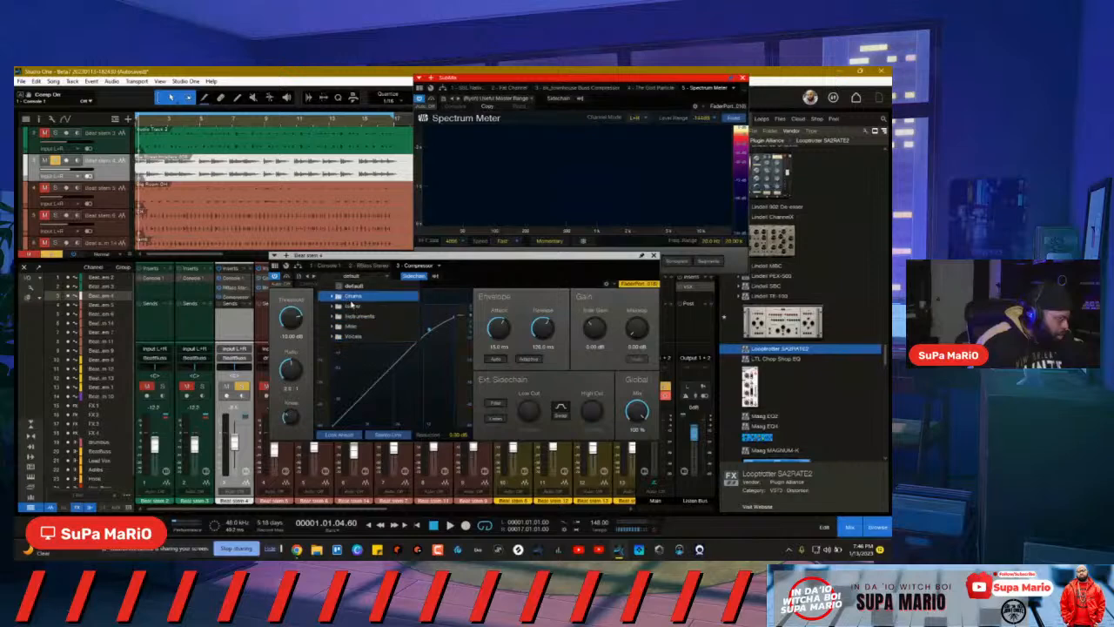
{"action": "left_click", "coordinate": [352, 298]}
{"action": "left_click", "coordinate": [391, 377]}
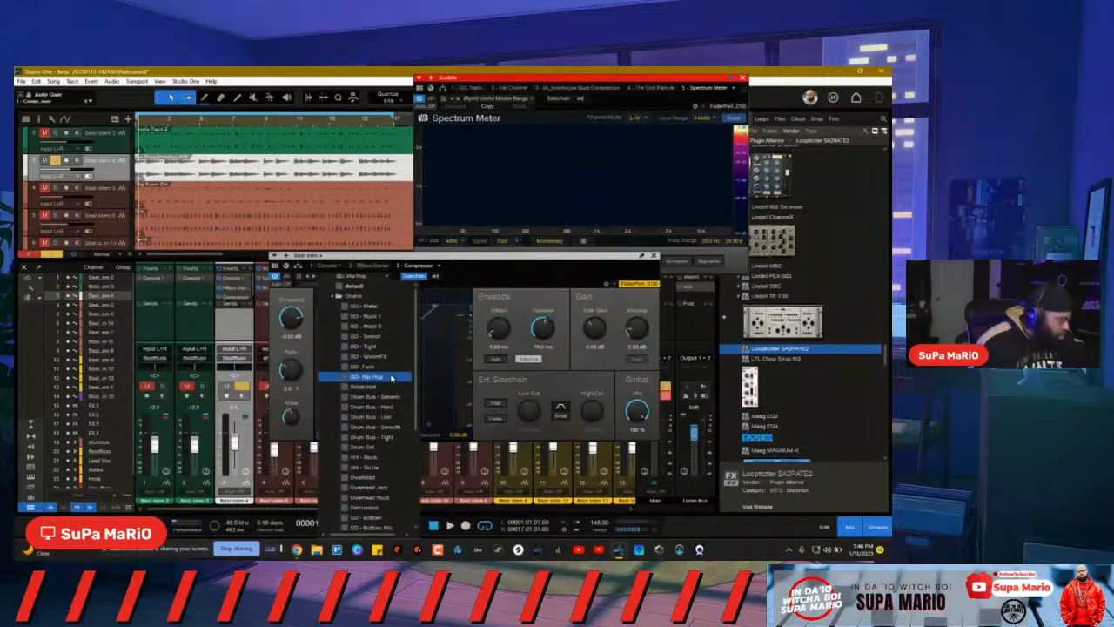
{"action": "left_click", "coordinate": [522, 282]}
Step: Set ratio 3.3:1, threshold -19.44 dB, hard knee, Auto timing and 0.00 dB makeup gain
{"action": "left_click_drag", "start_coordinate": [289, 374], "coordinate": [293, 399]}
{"action": "left_click_drag", "start_coordinate": [305, 325], "coordinate": [287, 268]}
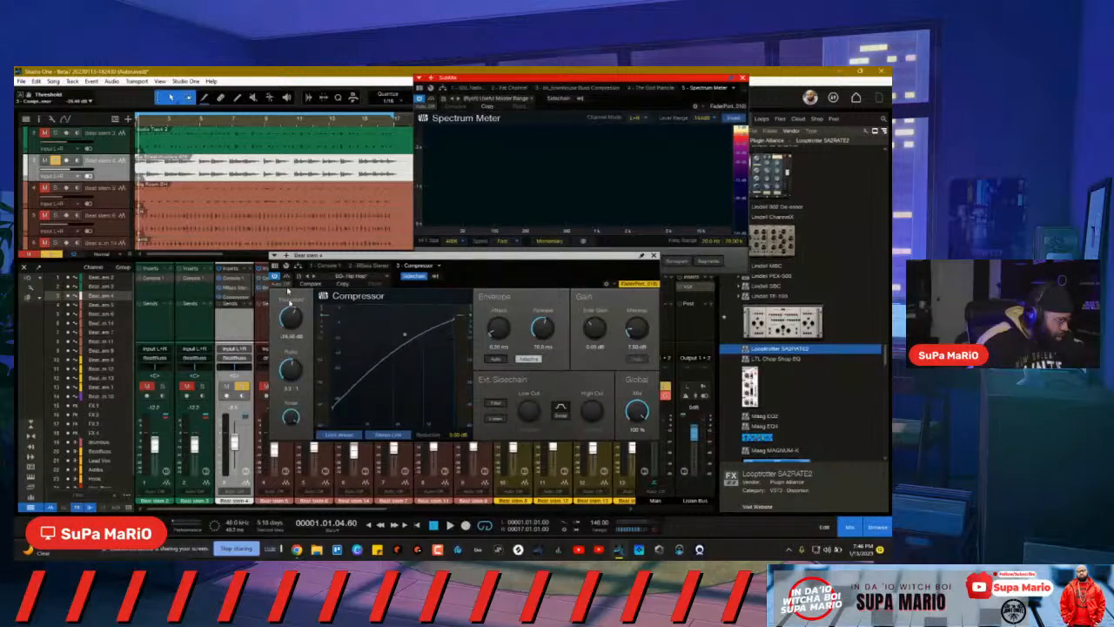
{"action": "left_click_drag", "start_coordinate": [294, 416], "coordinate": [294, 439]}
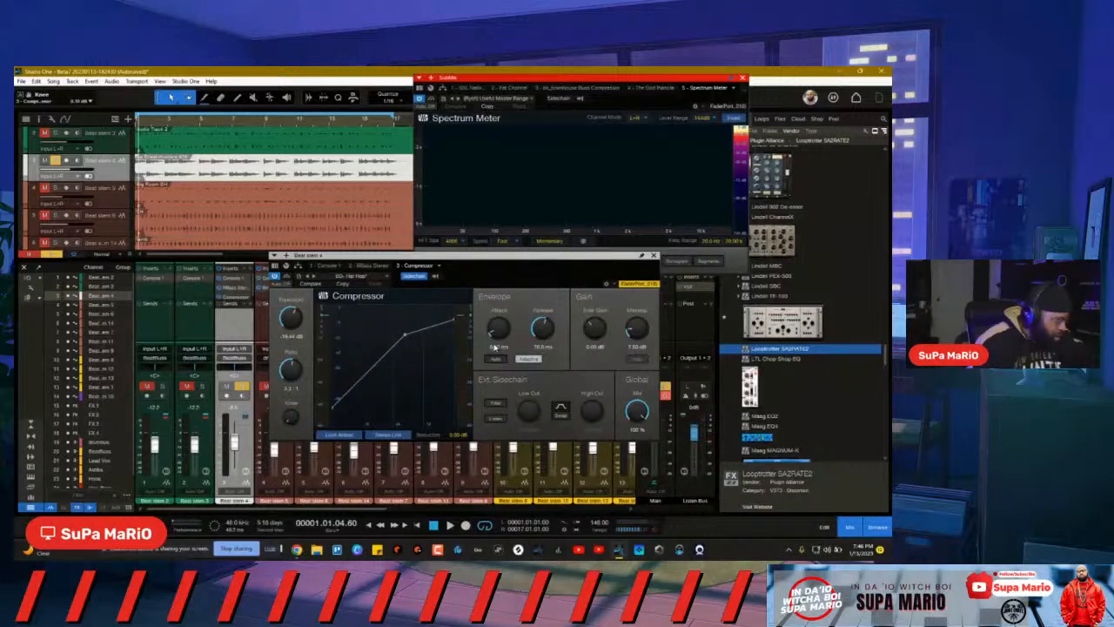
{"action": "left_click", "coordinate": [494, 358]}
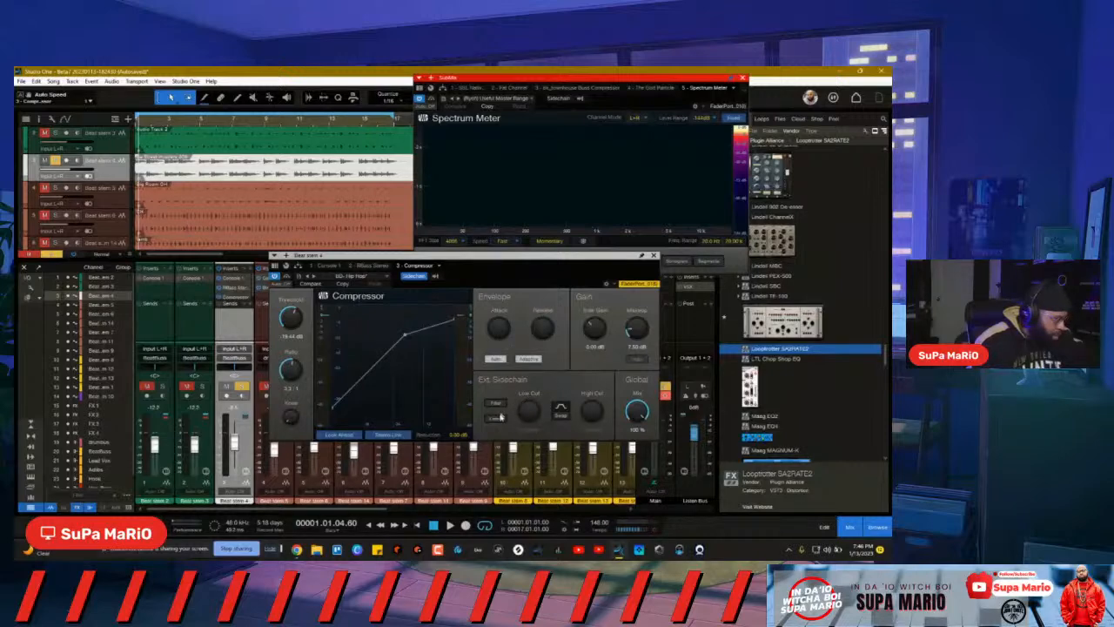
{"action": "left_click_drag", "start_coordinate": [637, 329], "coordinate": [645, 448]}
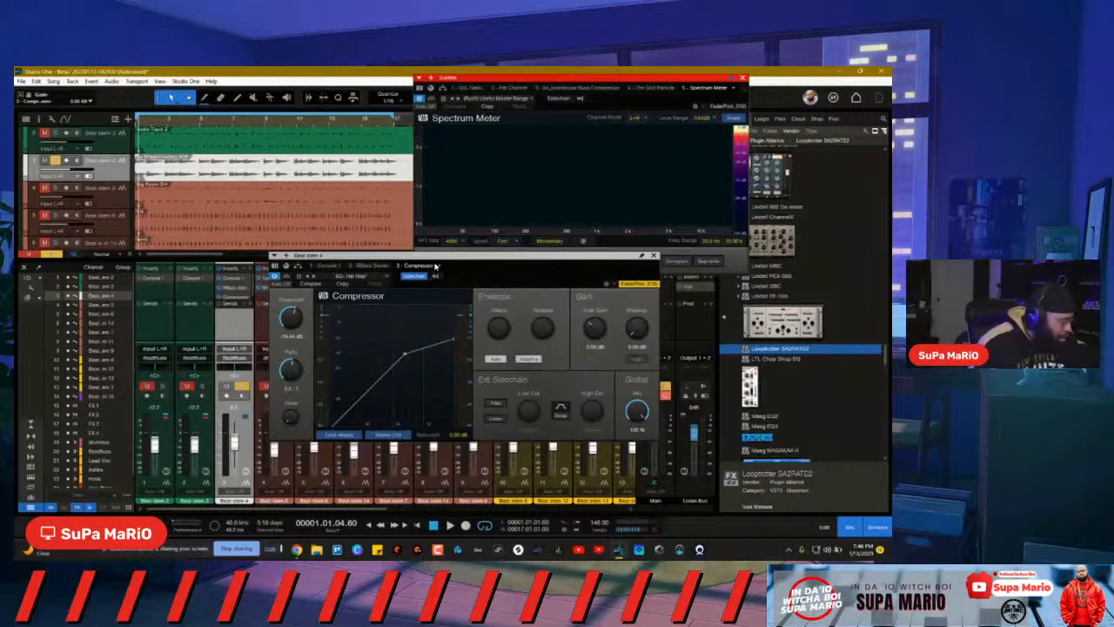
{"action": "left_click", "coordinate": [437, 276]}
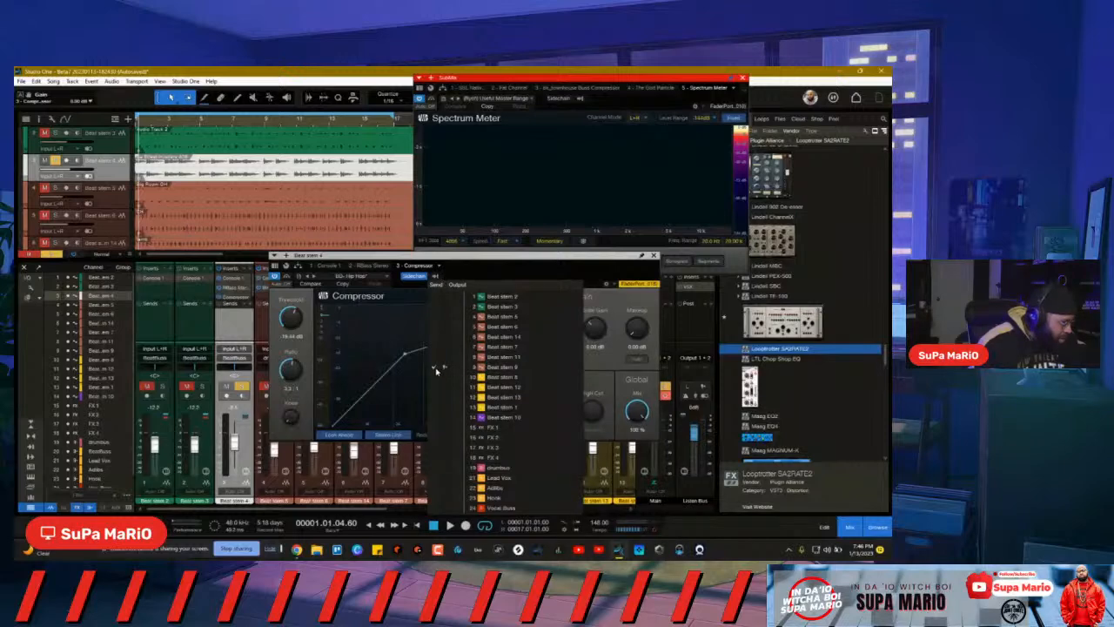
{"action": "left_click", "coordinate": [499, 271]}
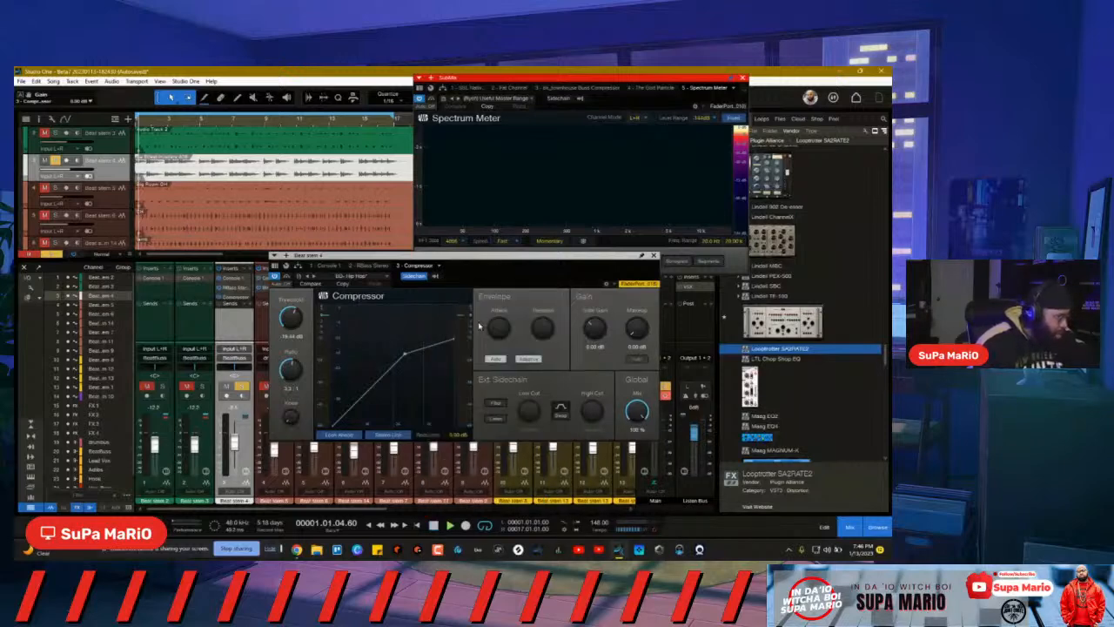
Step: Play the beat and set threshold near -24 dB, attack 34.2 ms, release 138.7 ms
{"action": "key", "text": "space"}
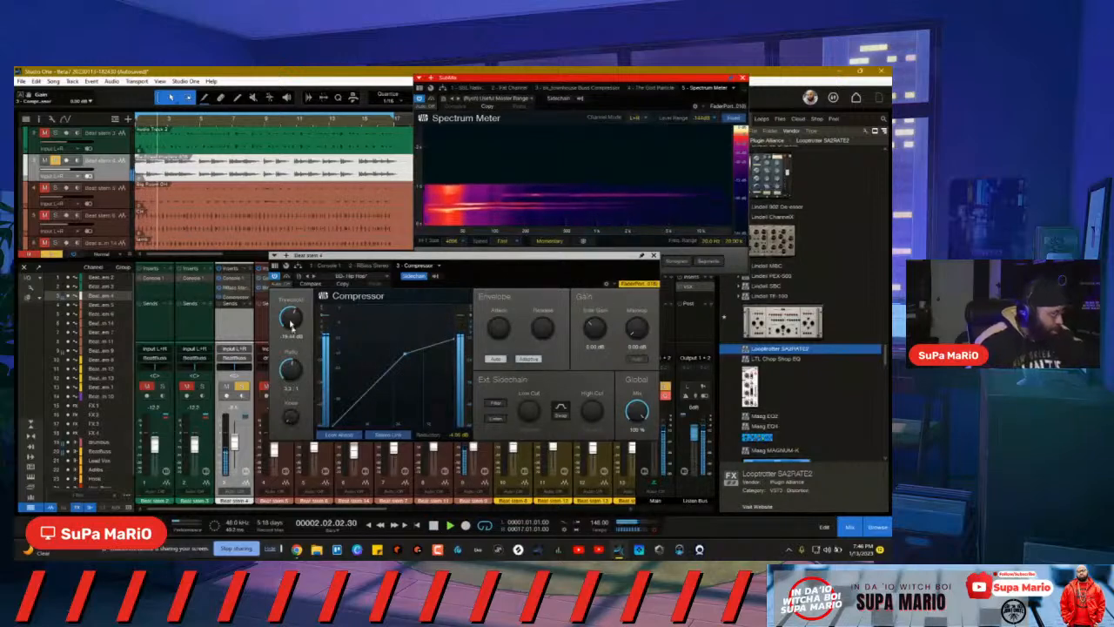
{"action": "left_click_drag", "start_coordinate": [292, 321], "coordinate": [289, 335]}
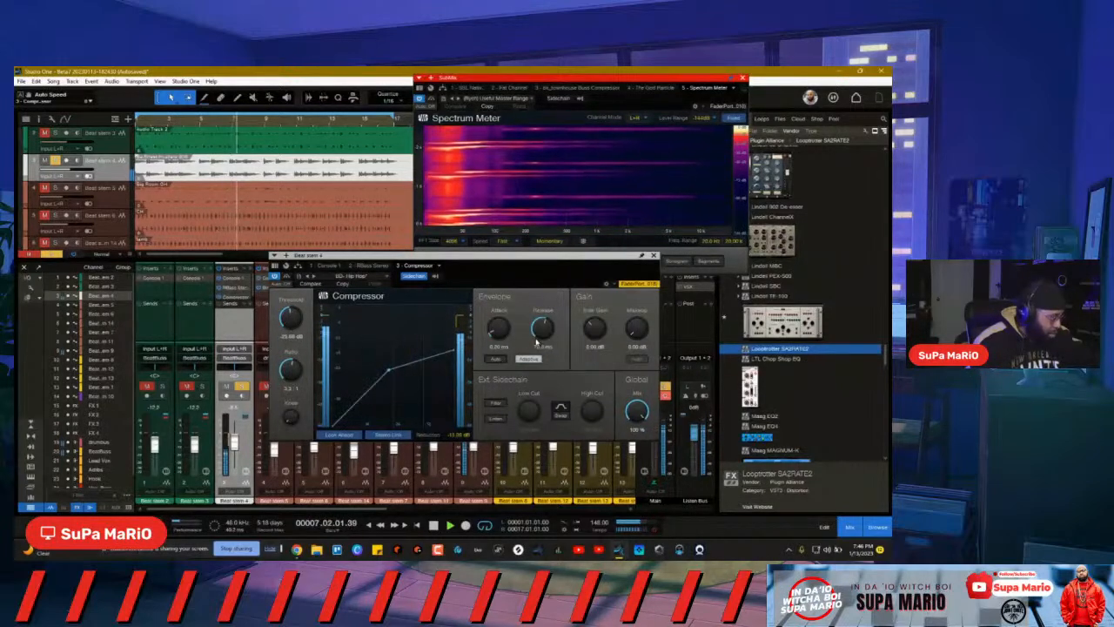
{"action": "left_click_drag", "start_coordinate": [499, 325], "coordinate": [502, 287]}
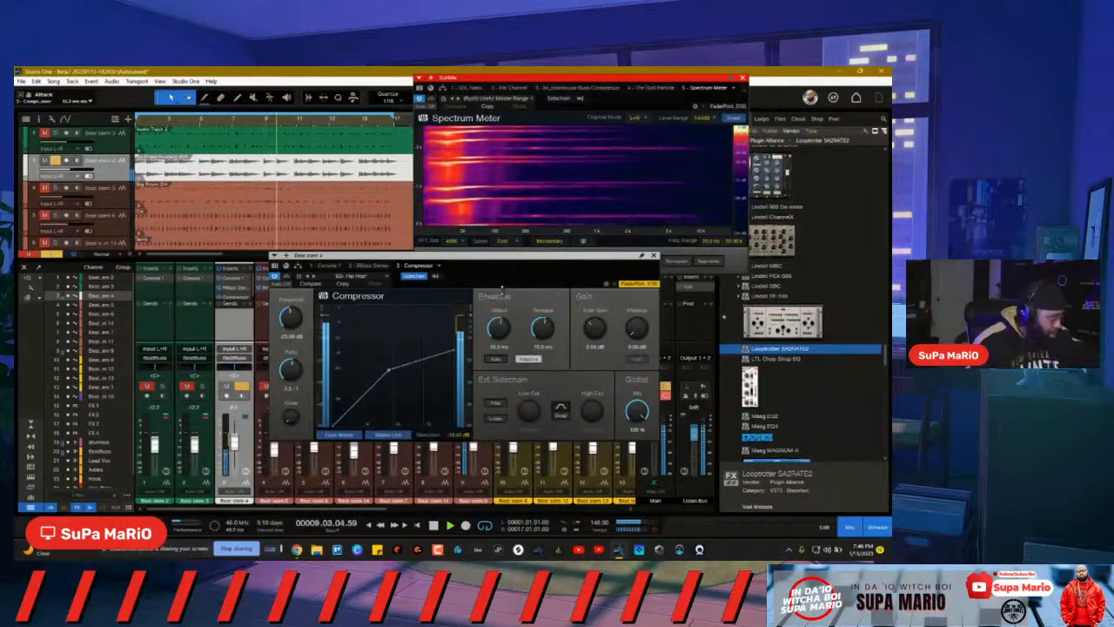
{"action": "left_click_drag", "start_coordinate": [504, 327], "coordinate": [541, 320]}
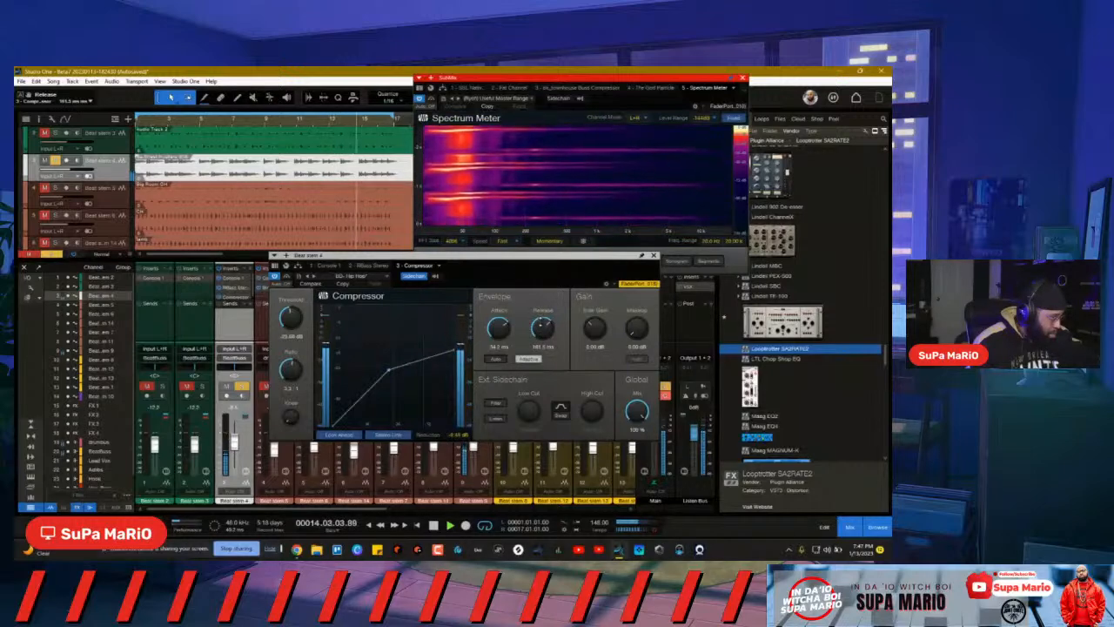
{"action": "left_click_drag", "start_coordinate": [540, 323], "coordinate": [539, 324]}
Step: Unsolo Beat stem 4, nudge the threshold to about -20.4 dB and move the Compressor window aside
{"action": "left_click", "coordinate": [242, 387]}
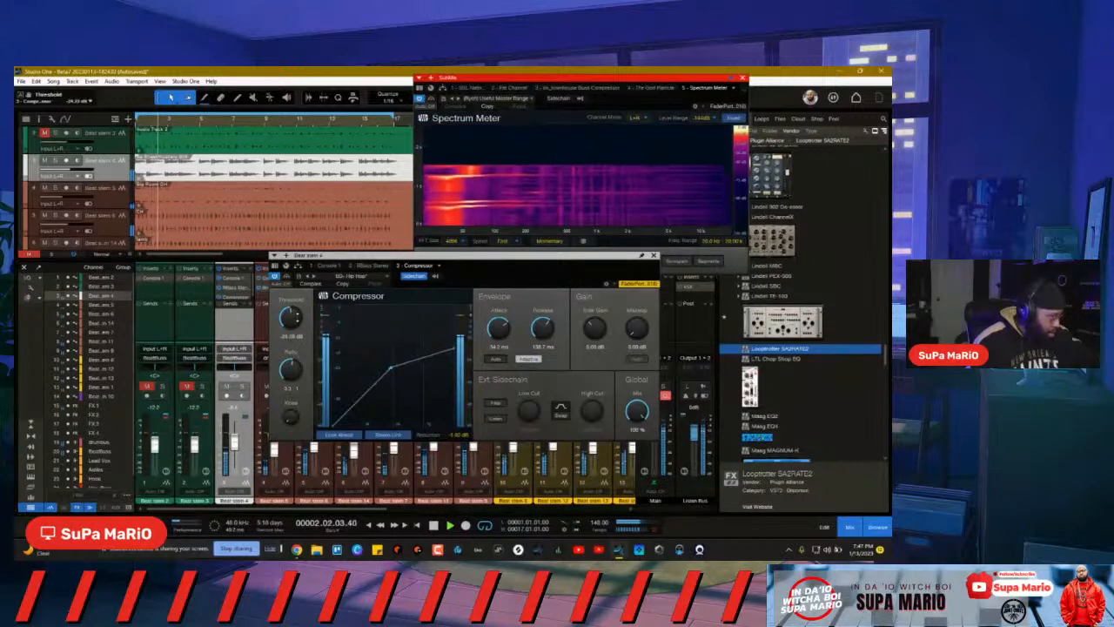
{"action": "scroll", "coordinate": [296, 315], "scroll_direction": "up", "scroll_amount": 1}
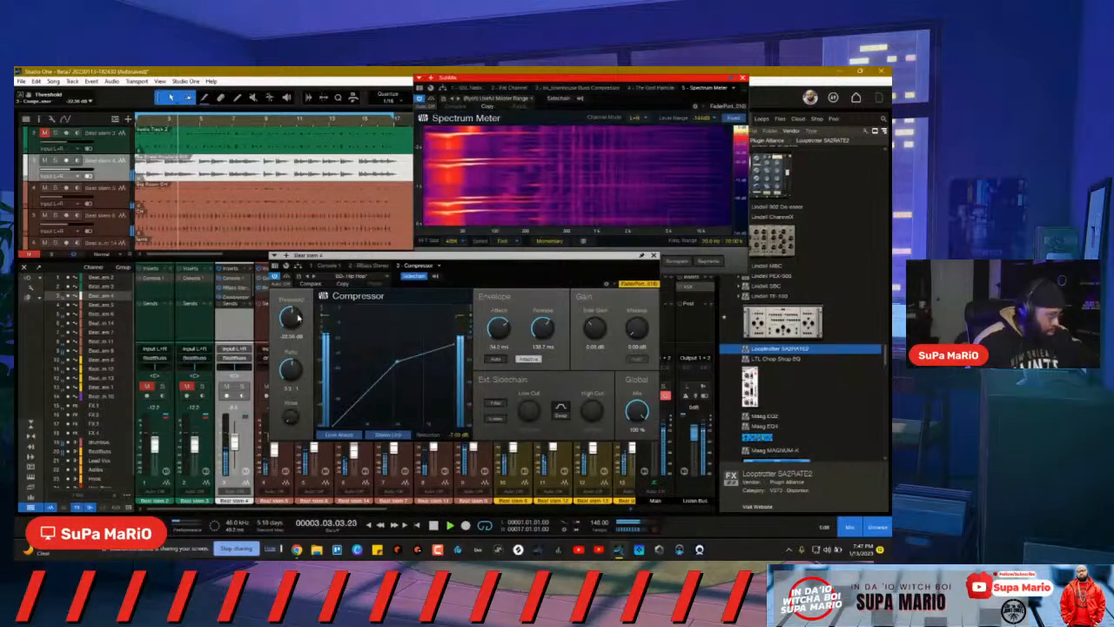
{"action": "scroll", "coordinate": [296, 313], "scroll_direction": "up", "scroll_amount": 1}
{"action": "scroll", "coordinate": [296, 313], "scroll_direction": "up", "scroll_amount": 2}
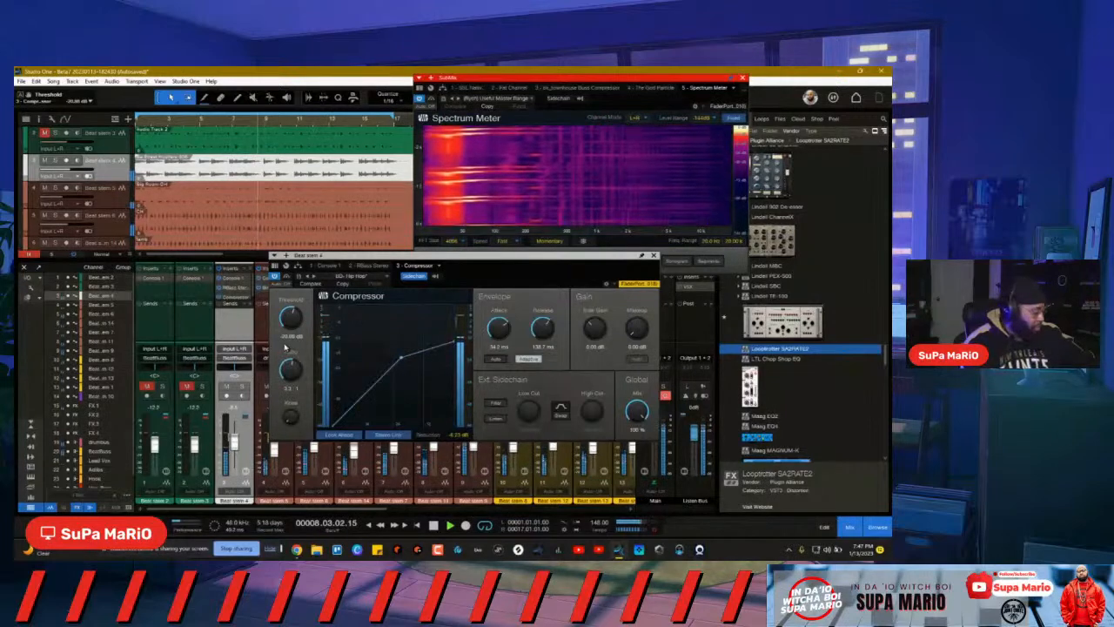
{"action": "left_click_drag", "start_coordinate": [294, 316], "coordinate": [294, 317]}
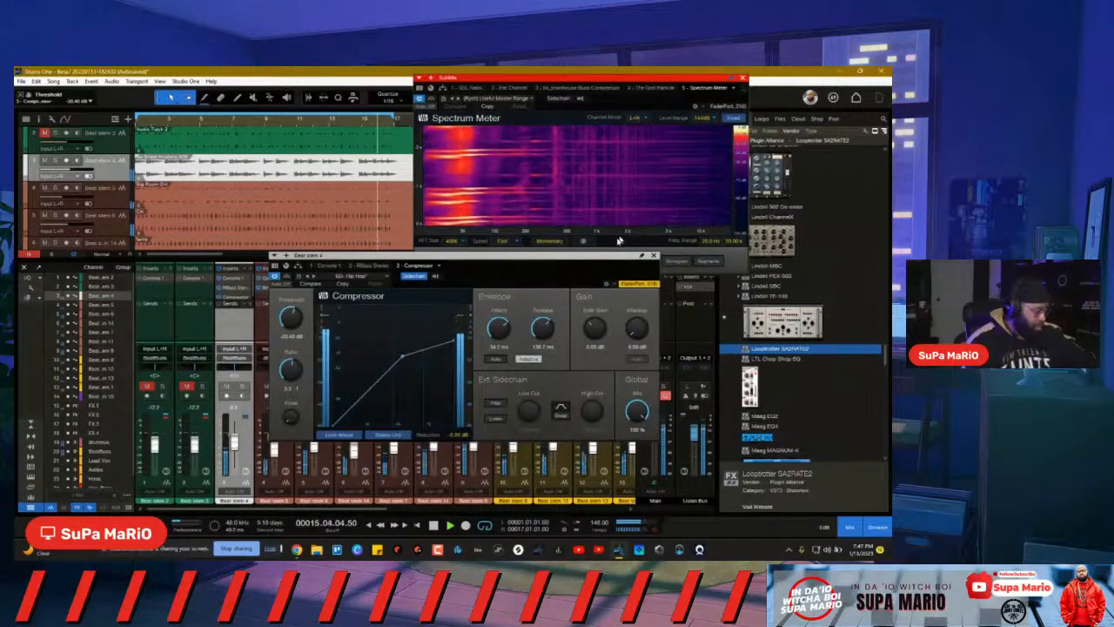
{"action": "left_click_drag", "start_coordinate": [525, 246], "coordinate": [553, 179]}
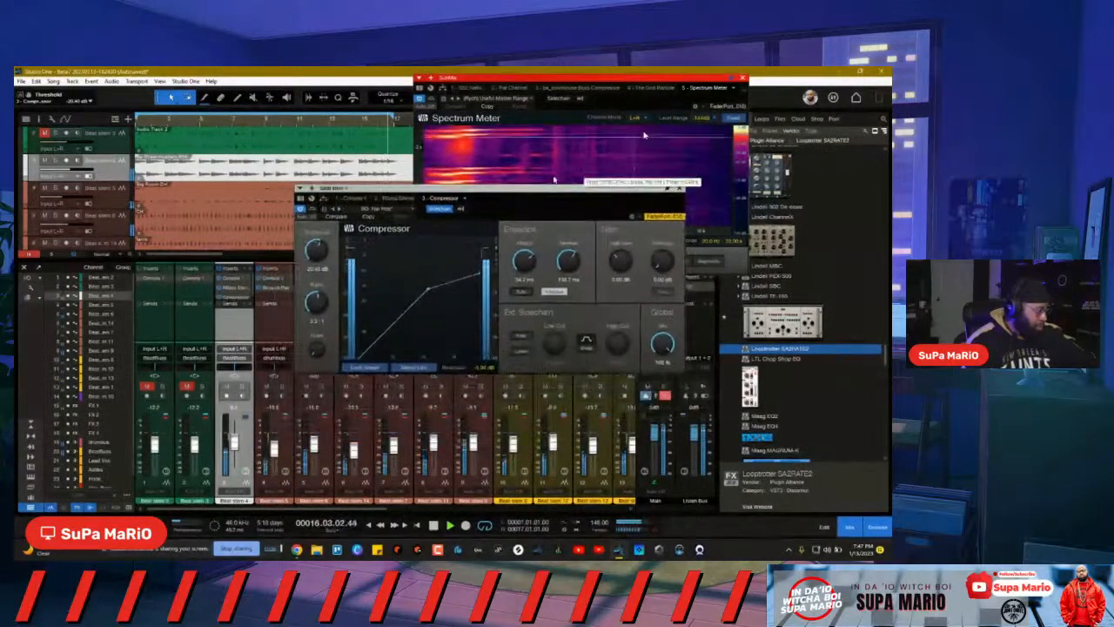
Step: Solo Beat stem 4, soften the Compressor knee to 1.3 dB and set threshold to -18.86 dB
{"action": "left_click", "coordinate": [241, 388]}
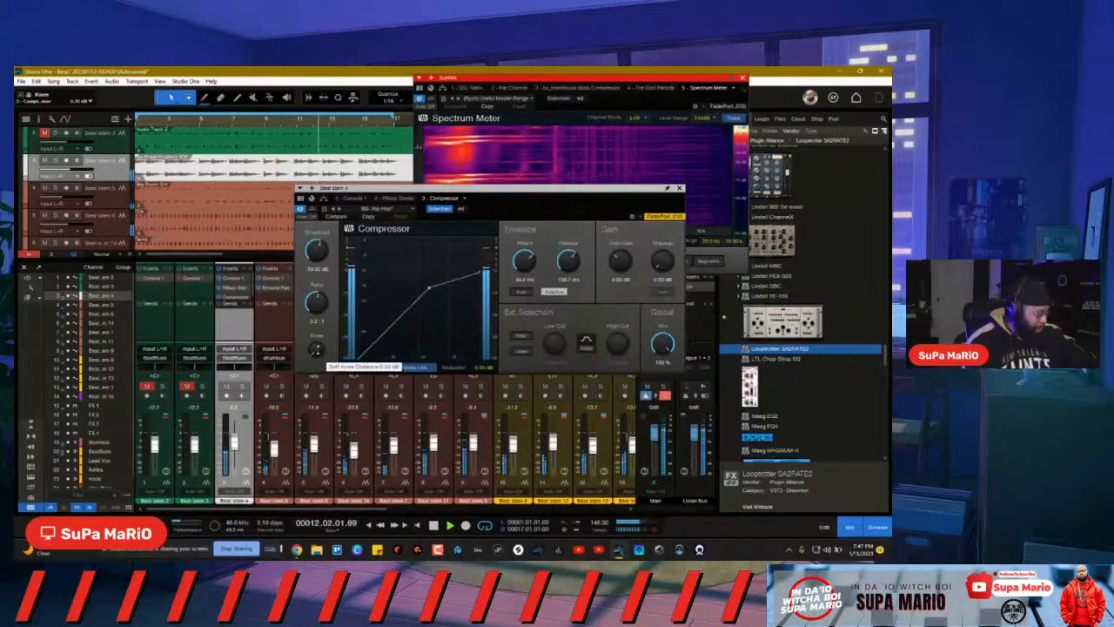
{"action": "left_click_drag", "start_coordinate": [317, 349], "coordinate": [317, 341]}
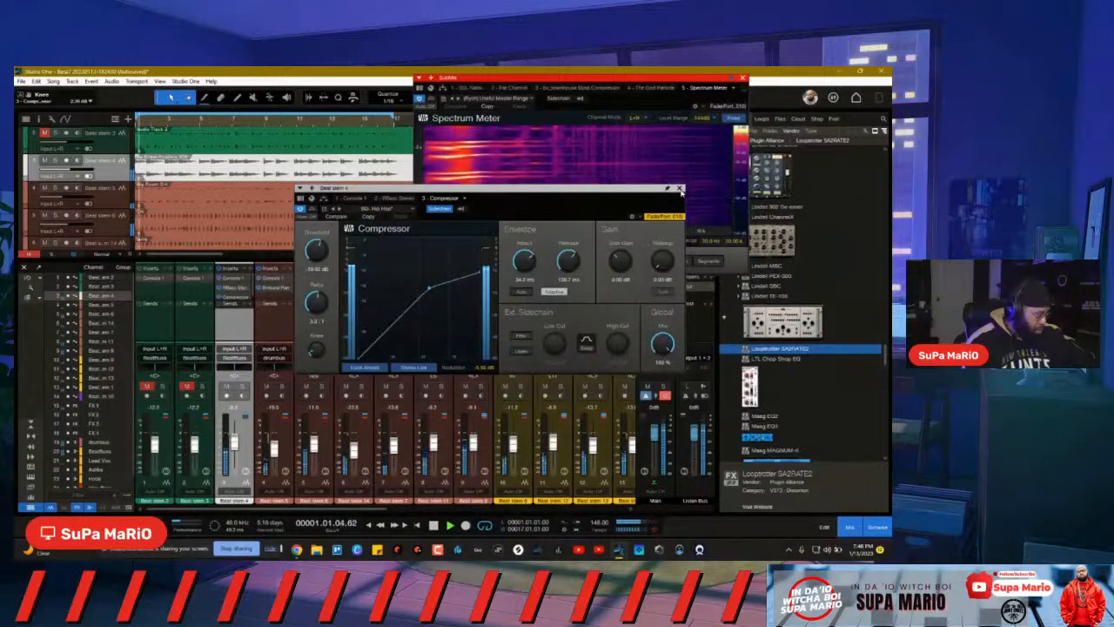
{"action": "left_click", "coordinate": [679, 188]}
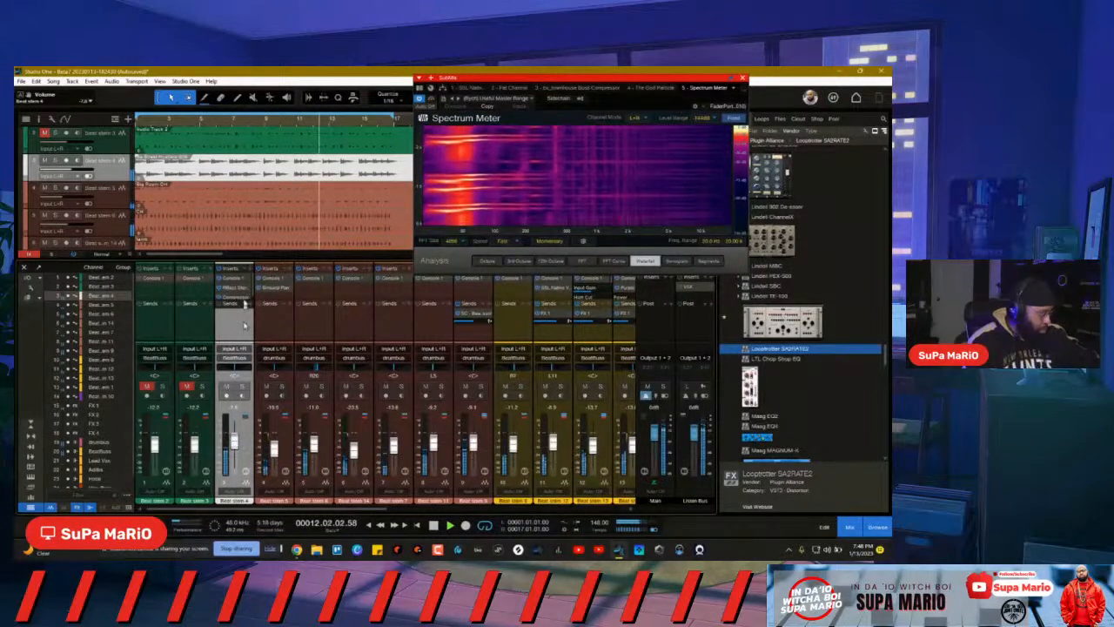
{"action": "left_click", "coordinate": [232, 296]}
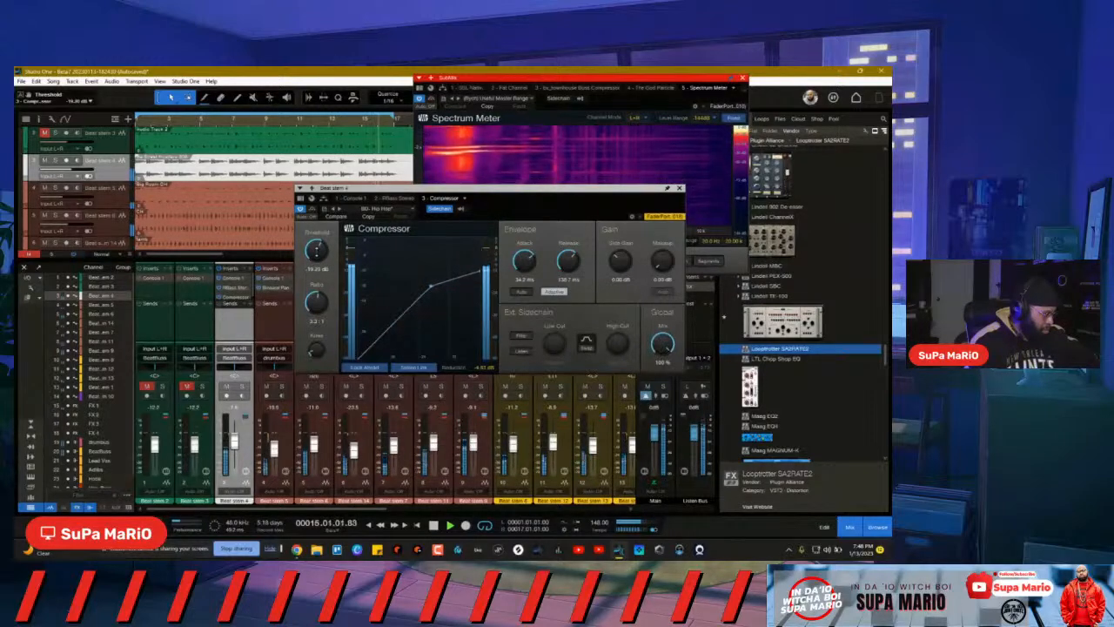
{"action": "left_click_drag", "start_coordinate": [316, 251], "coordinate": [319, 253]}
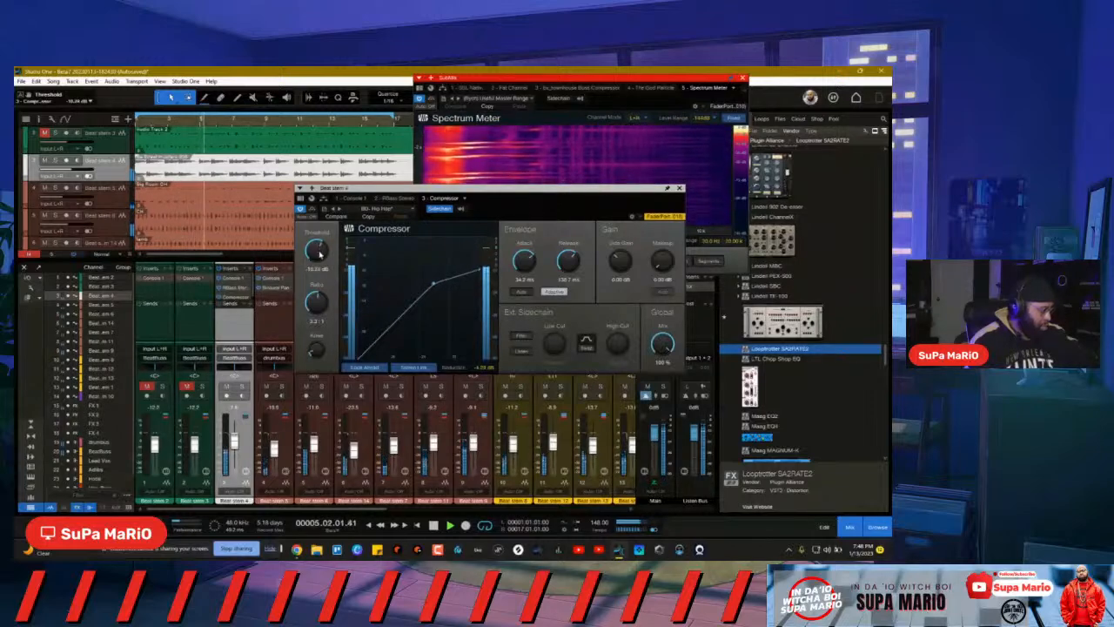
{"action": "left_click", "coordinate": [680, 188]}
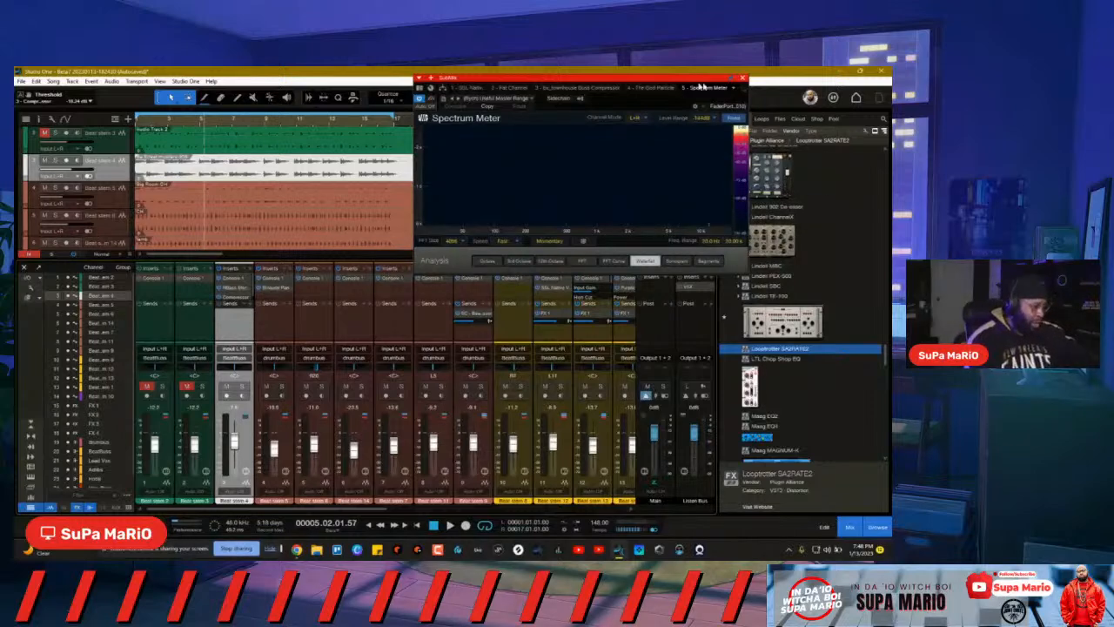
Step: Close the Spectrum Meter and load Mike Dean's Studio in Mains mode on the Listen Bus VSX
{"action": "left_click", "coordinate": [744, 80]}
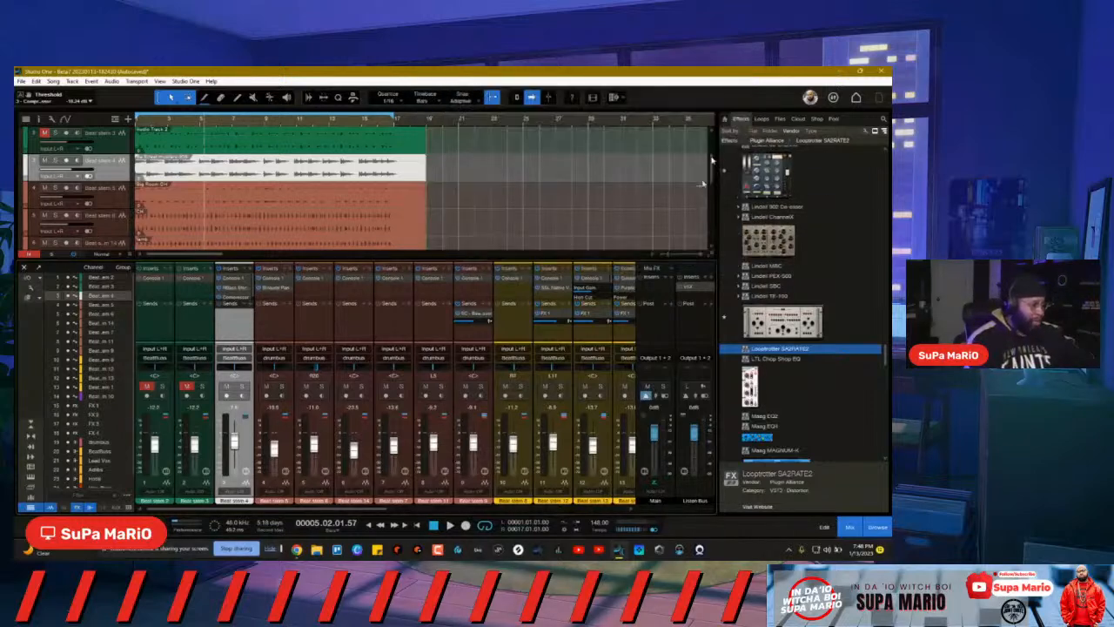
{"action": "left_click", "coordinate": [687, 290]}
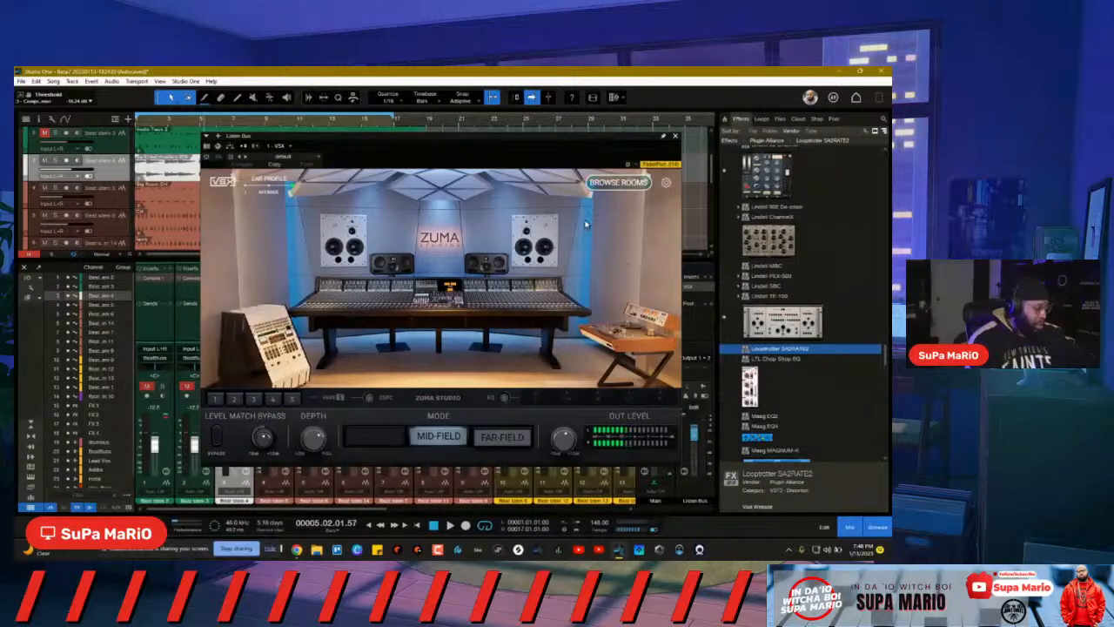
{"action": "left_click_drag", "start_coordinate": [537, 141], "coordinate": [485, 143]}
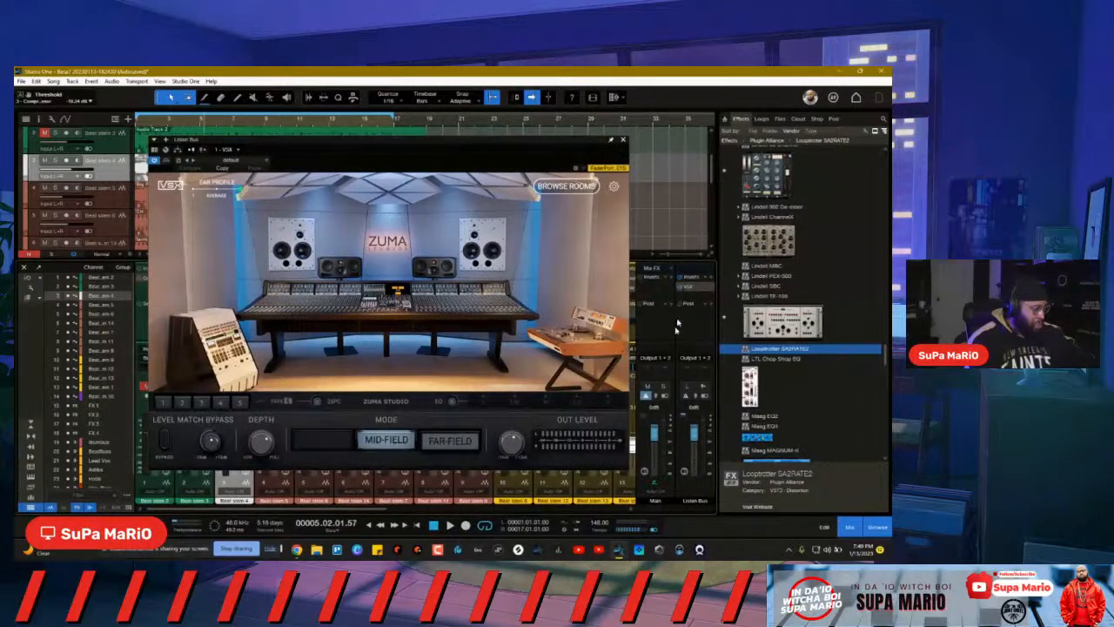
{"action": "left_click", "coordinate": [542, 186]}
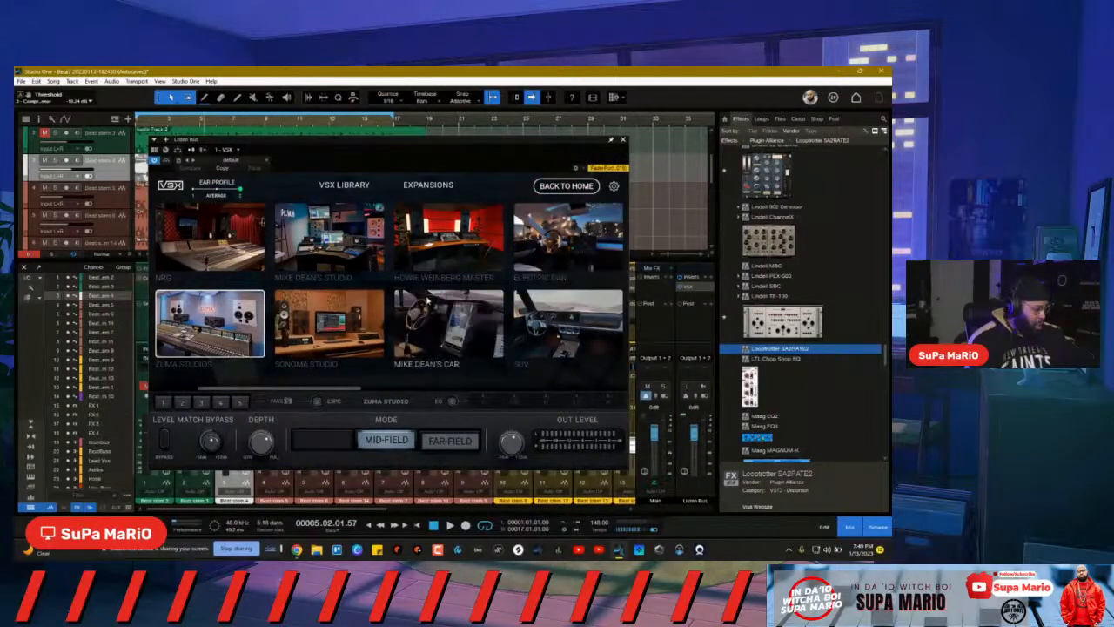
{"action": "scroll", "coordinate": [478, 324], "scroll_direction": "down", "scroll_amount": 2}
{"action": "left_click", "coordinate": [231, 225]}
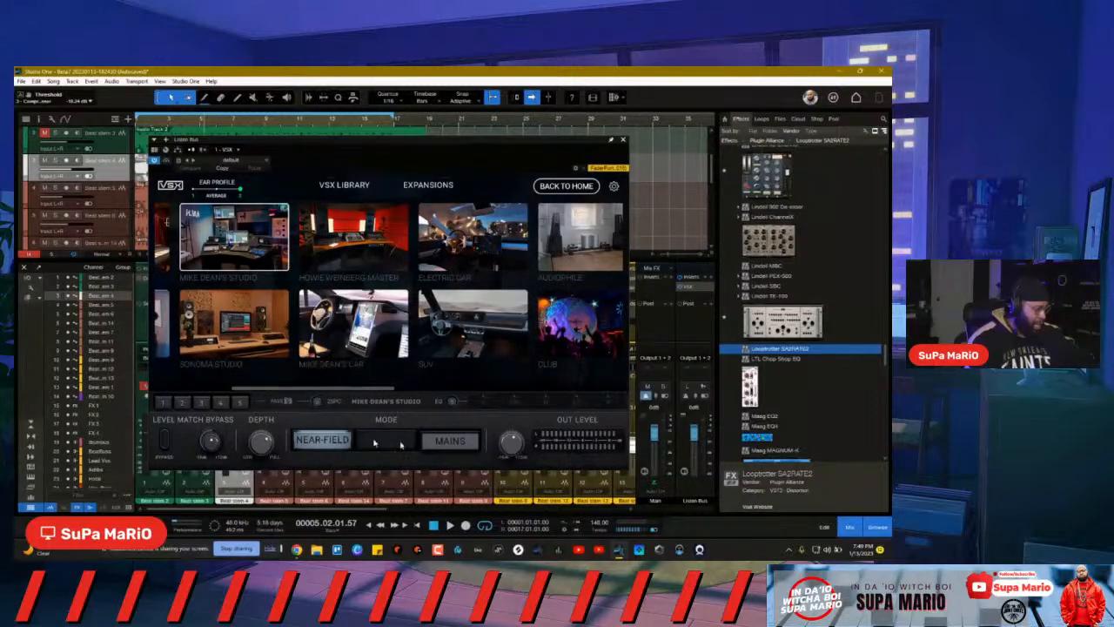
{"action": "left_click", "coordinate": [467, 438]}
{"action": "left_click", "coordinate": [565, 186]}
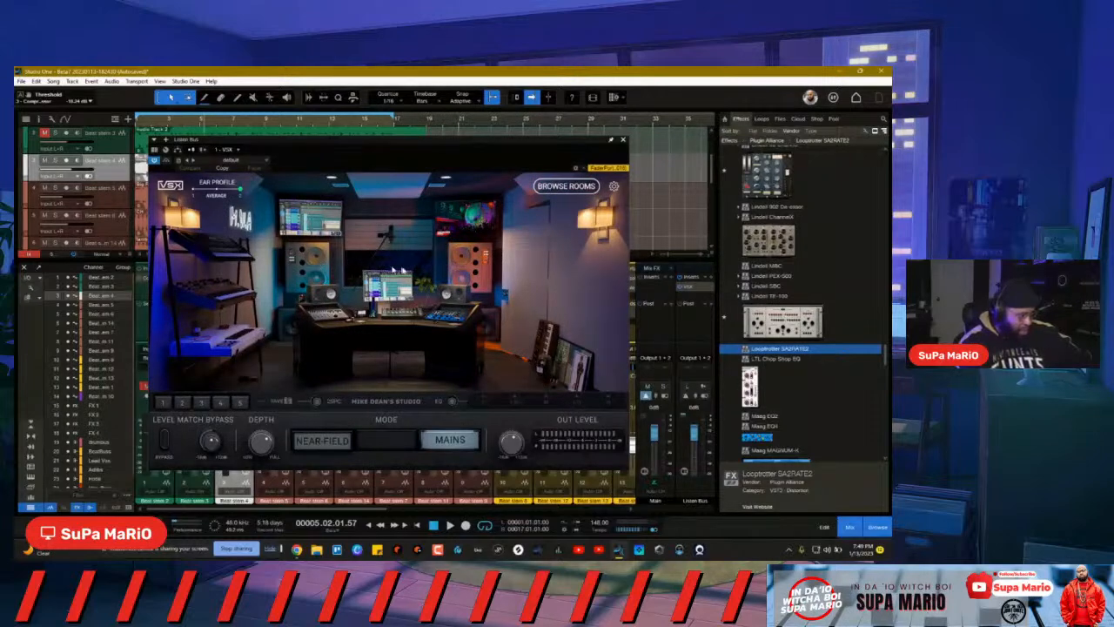
{"action": "left_click_drag", "start_coordinate": [406, 142], "coordinate": [437, 147]}
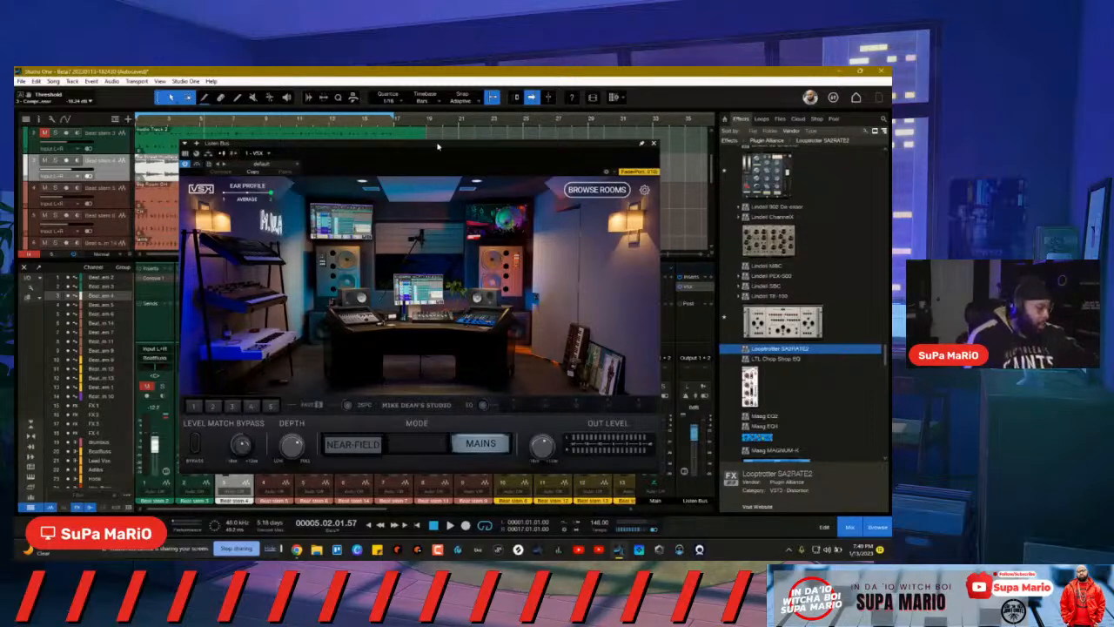
Step: Play the beat and pull Beat stem 4's fader down to about -6.3 dB
{"action": "key", "text": "space"}
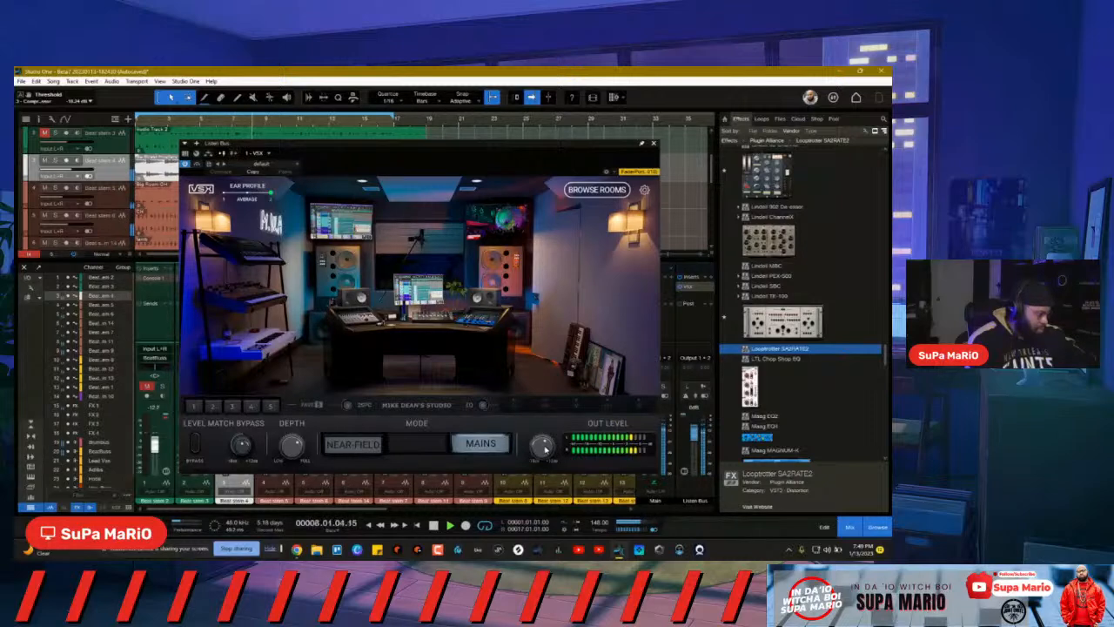
{"action": "left_click_drag", "start_coordinate": [568, 148], "coordinate": [669, 160]}
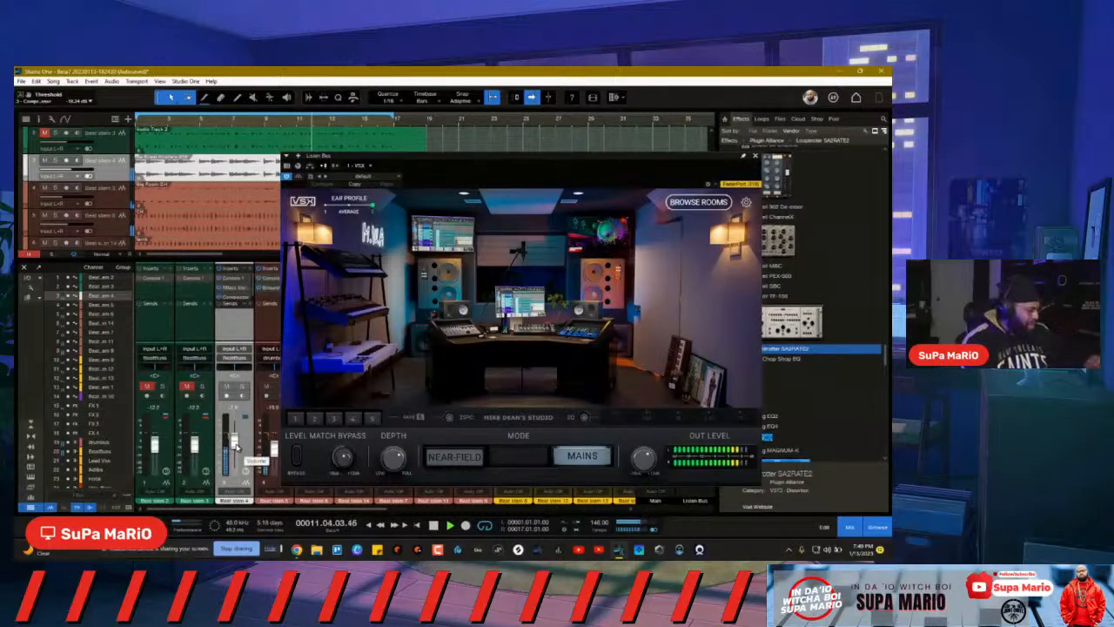
{"action": "left_click_drag", "start_coordinate": [236, 446], "coordinate": [236, 446]}
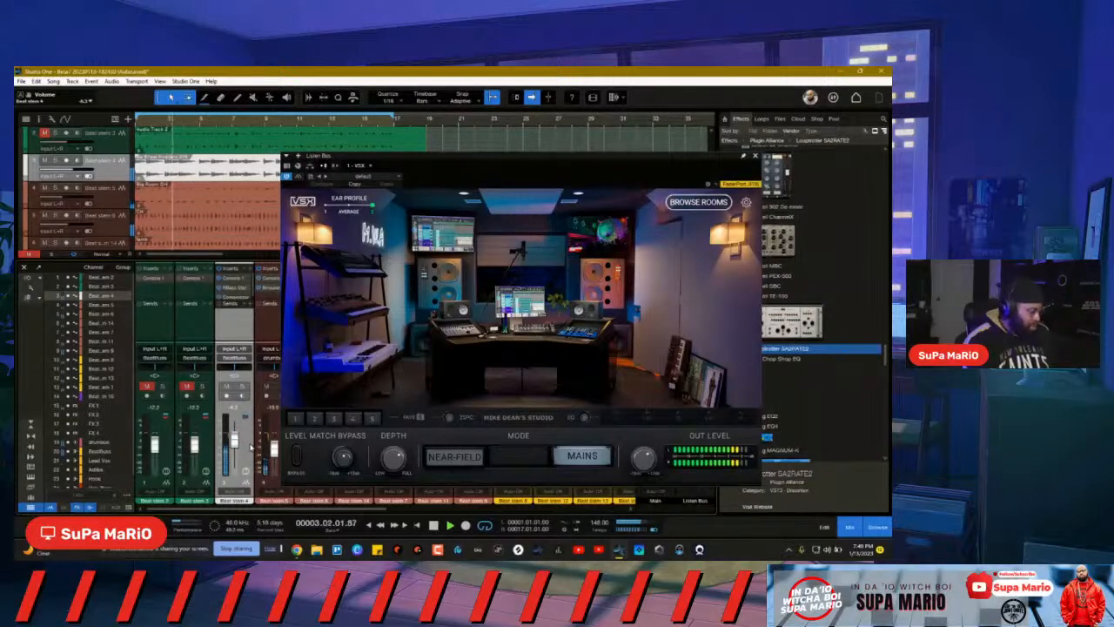
Step: Adjust Beat stem 4's Compressor threshold to about -16.2 dB, then close the editor
{"action": "left_click", "coordinate": [233, 290]}
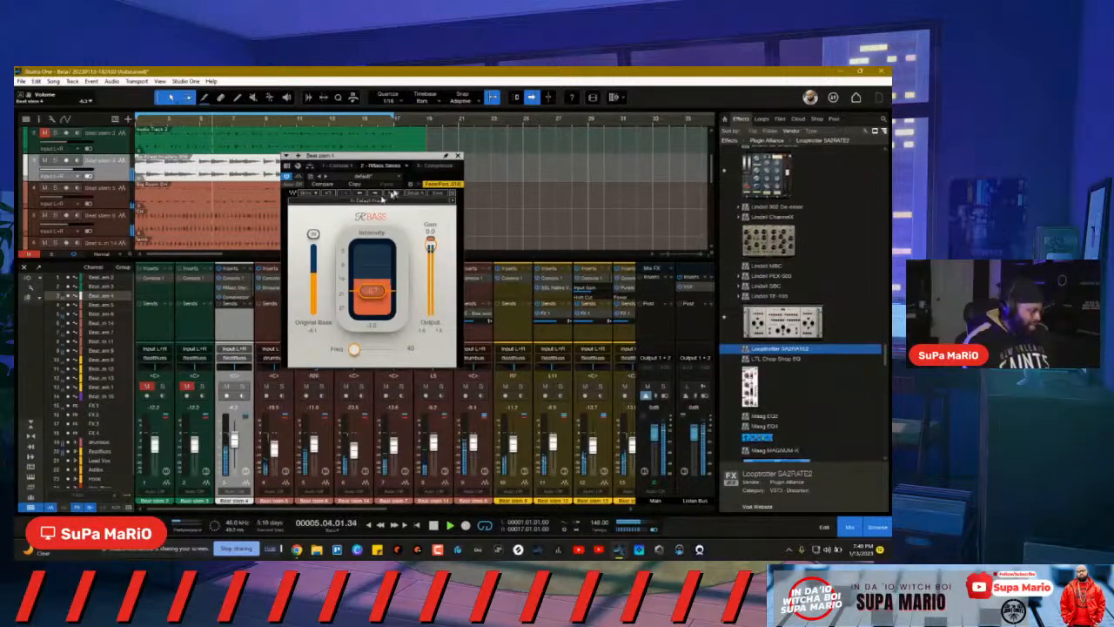
{"action": "left_click", "coordinate": [440, 166]}
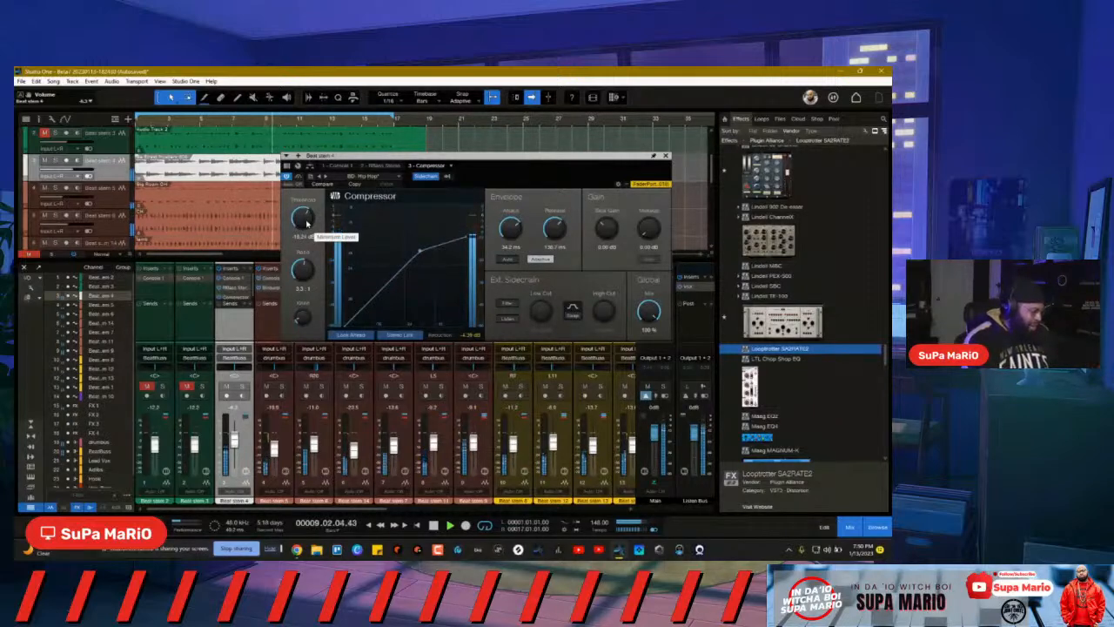
{"action": "left_click_drag", "start_coordinate": [306, 219], "coordinate": [307, 219]}
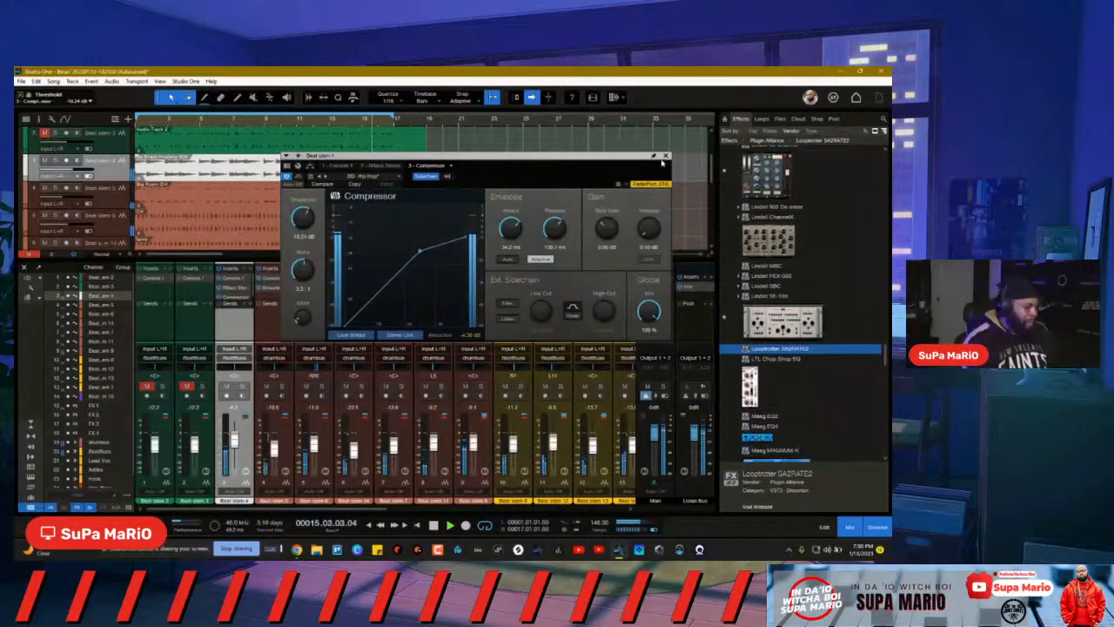
{"action": "left_click", "coordinate": [664, 155]}
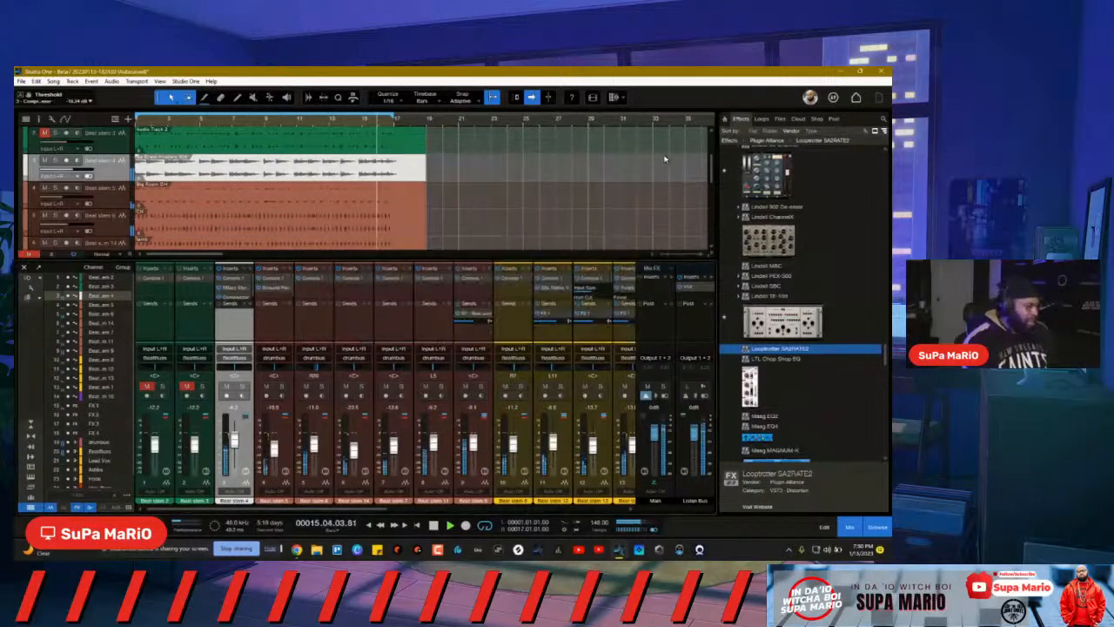
Step: Switch the Listen Bus VSX room to Mike Dean's Car, then close the VSX window
{"action": "double_click", "coordinate": [689, 287]}
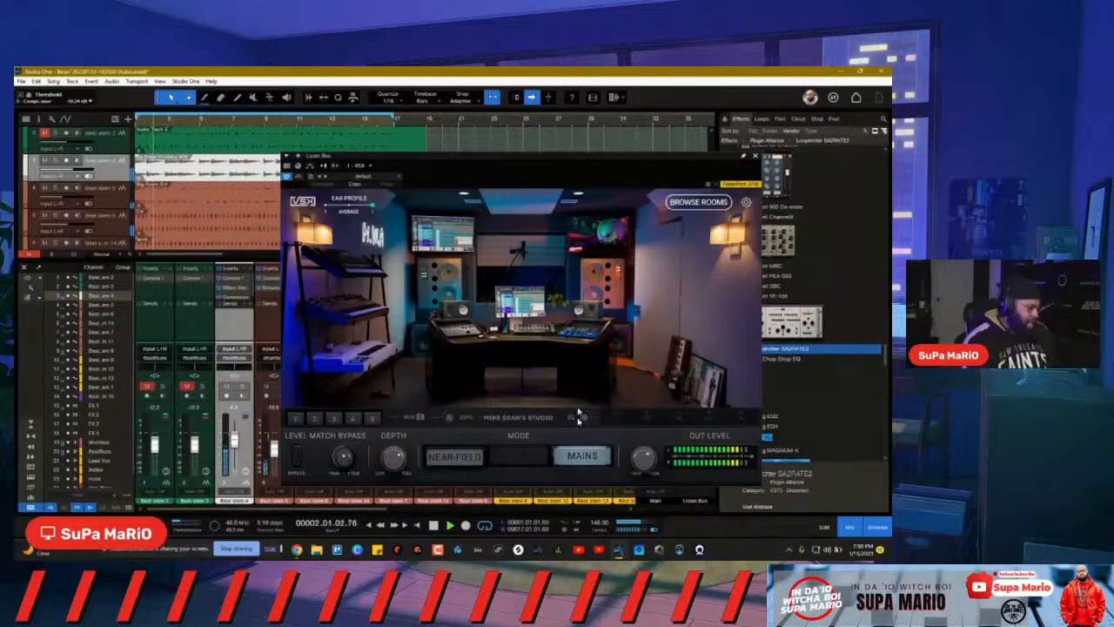
{"action": "left_click", "coordinate": [687, 201]}
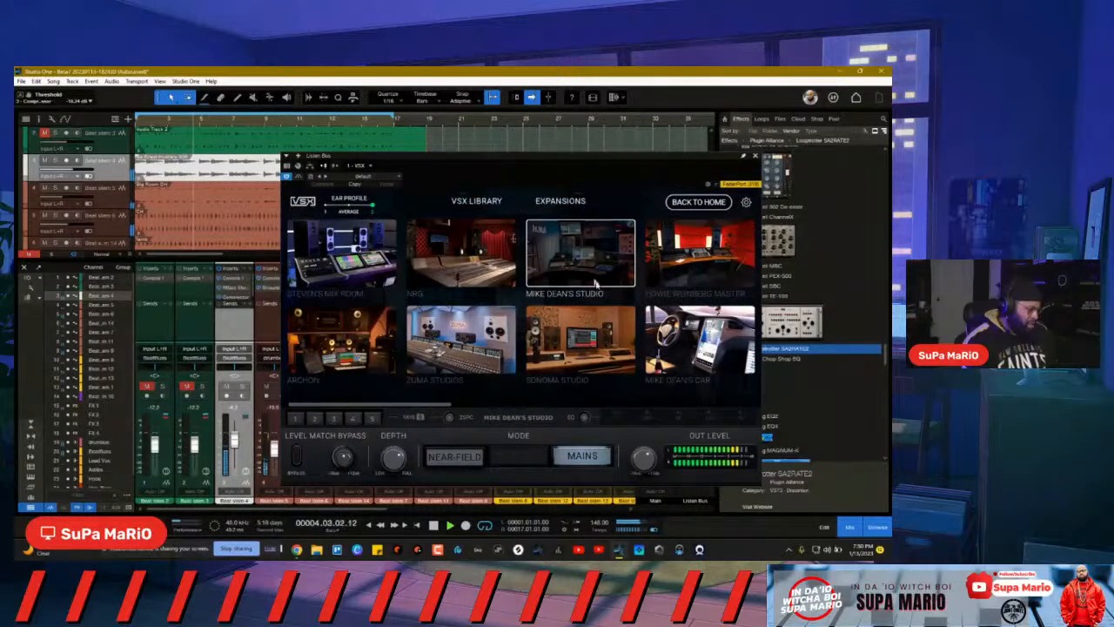
{"action": "scroll", "coordinate": [696, 340], "scroll_direction": "down", "scroll_amount": 1}
{"action": "left_click", "coordinate": [628, 339]}
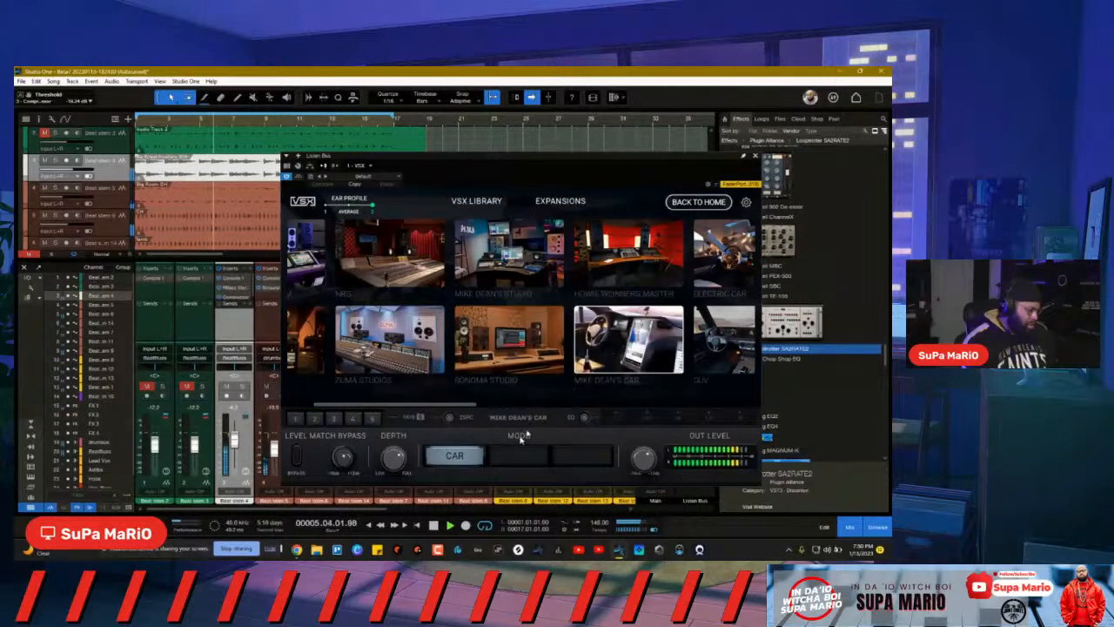
{"action": "left_click", "coordinate": [632, 362]}
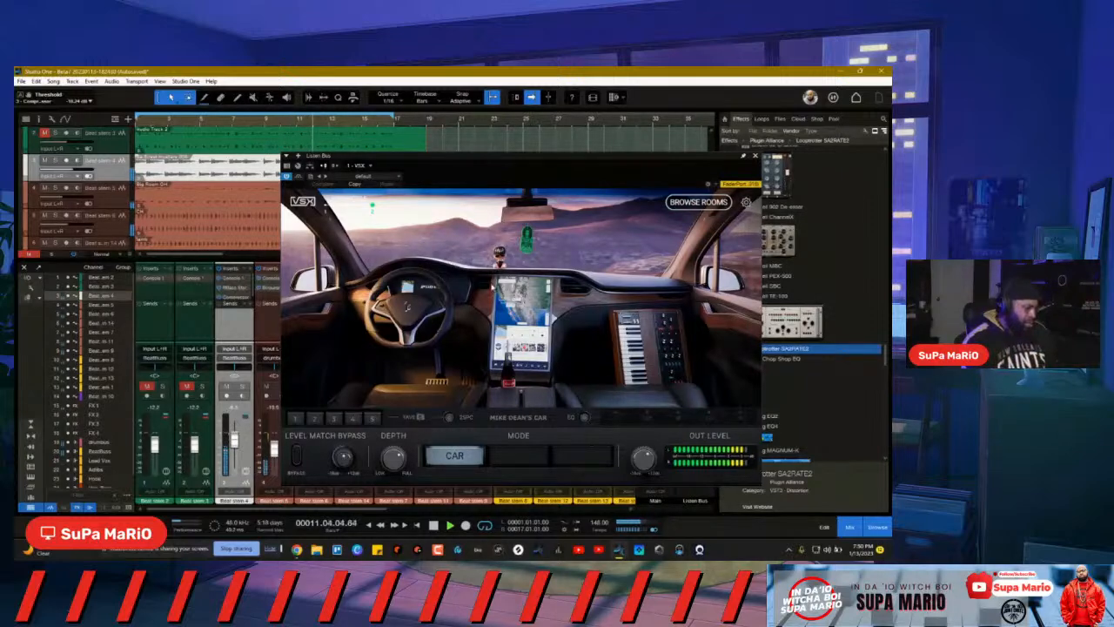
{"action": "left_click", "coordinate": [756, 157]}
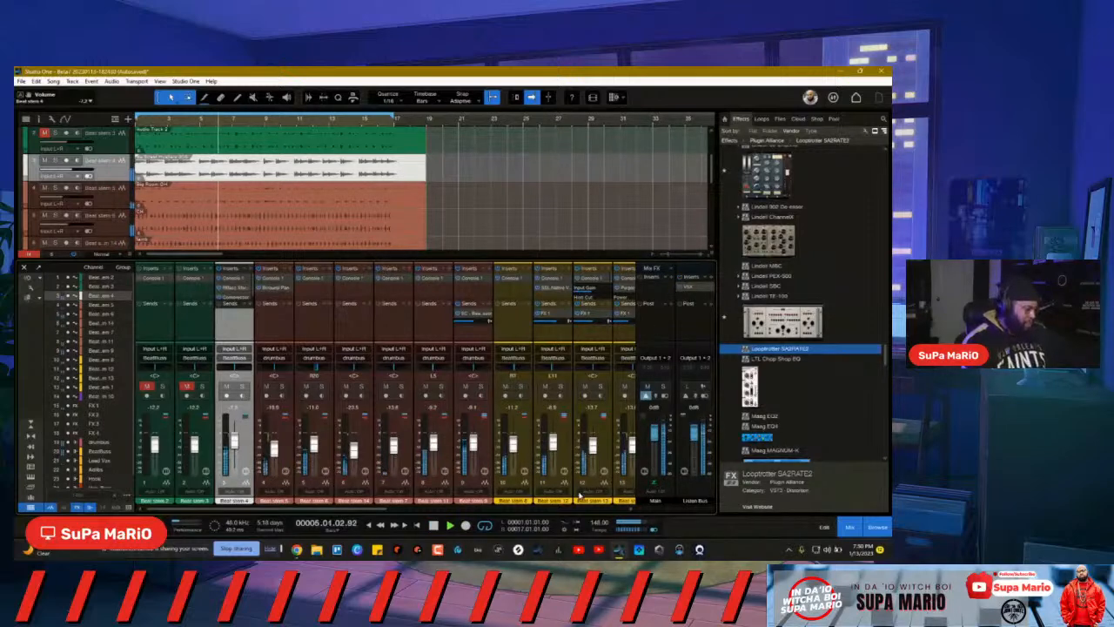
Step: Scroll the mixer to the buses, solo then unsolo BeatBuss, and stop playback at bar 1
{"action": "left_click_drag", "start_coordinate": [362, 509], "coordinate": [581, 517]}
{"action": "left_click_drag", "start_coordinate": [486, 509], "coordinate": [504, 508]}
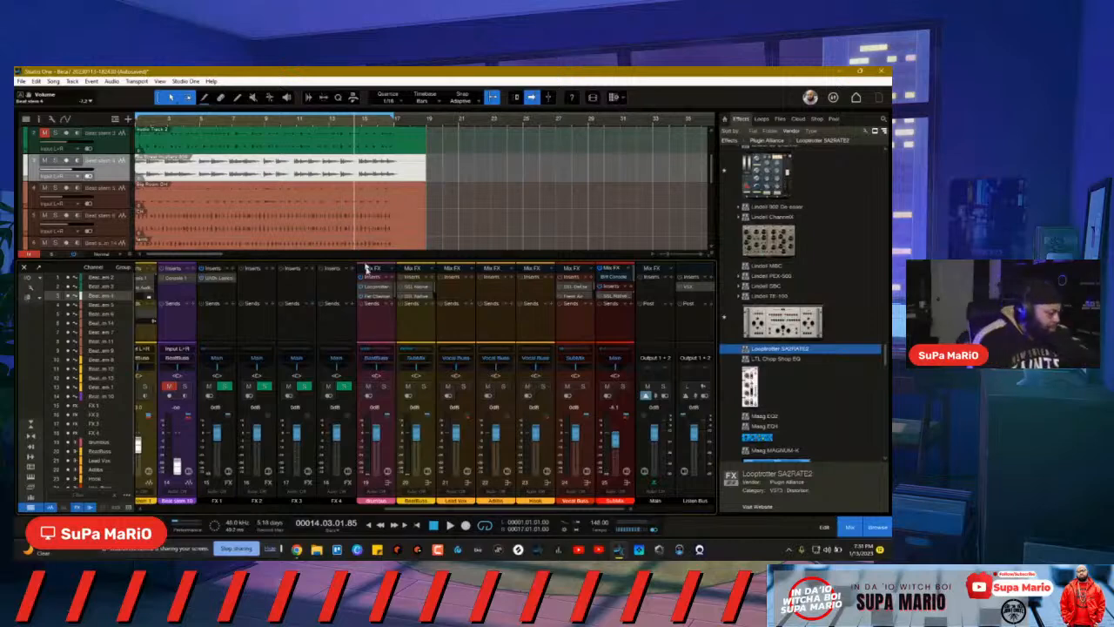
{"action": "left_click", "coordinate": [424, 386]}
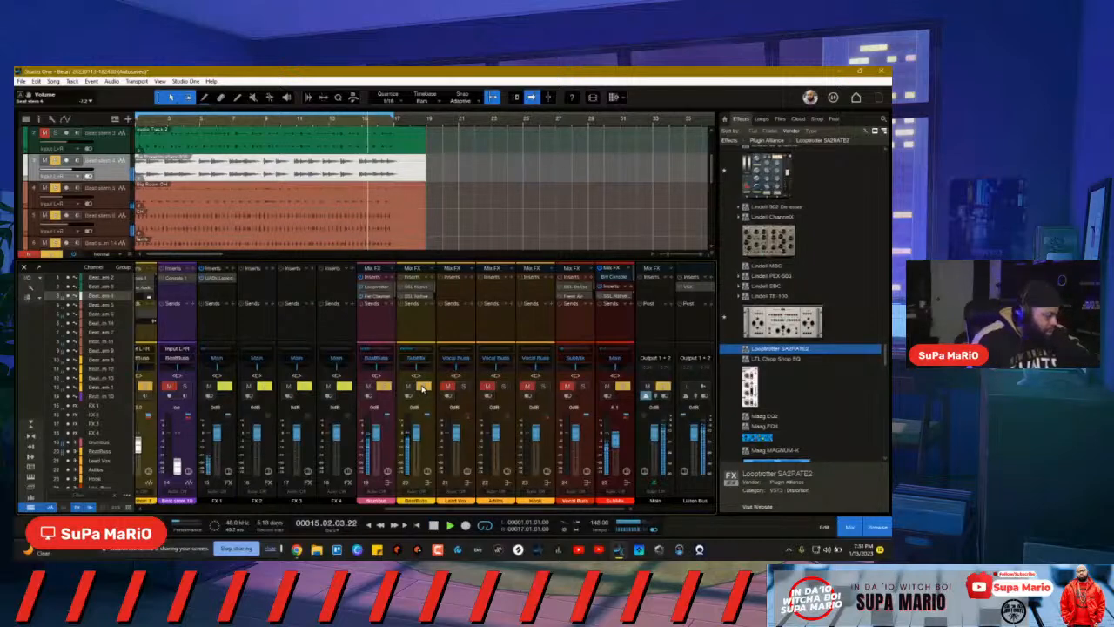
{"action": "left_click", "coordinate": [424, 386]}
{"action": "left_click", "coordinate": [653, 530]}
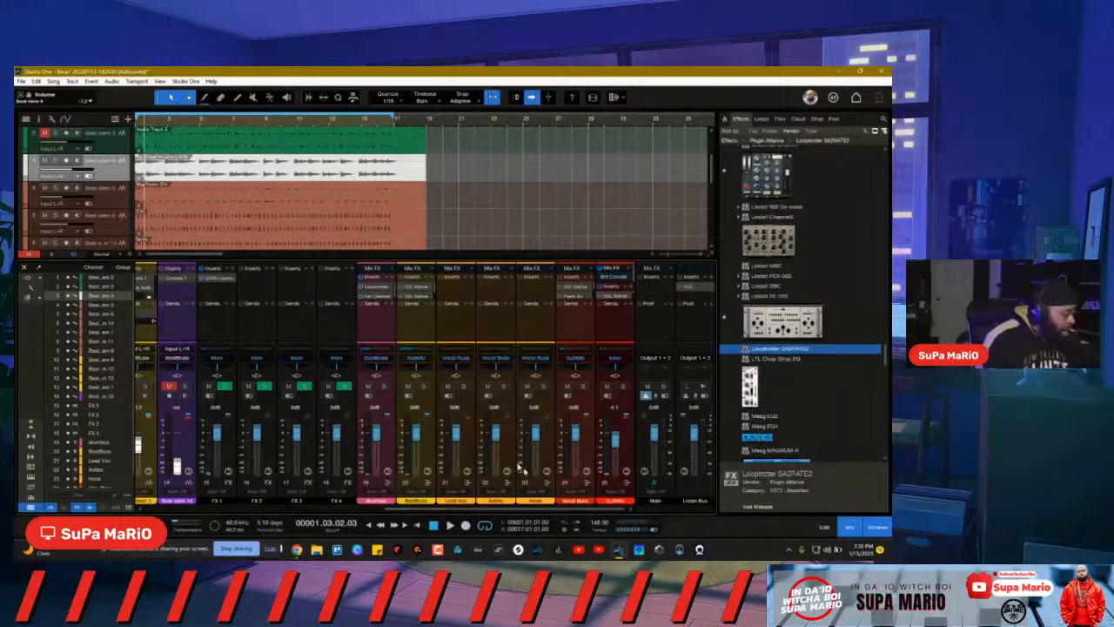
Step: Close the mixer with F3 and delete everything after bar 17 across all tracks
{"action": "key", "text": "F3"}
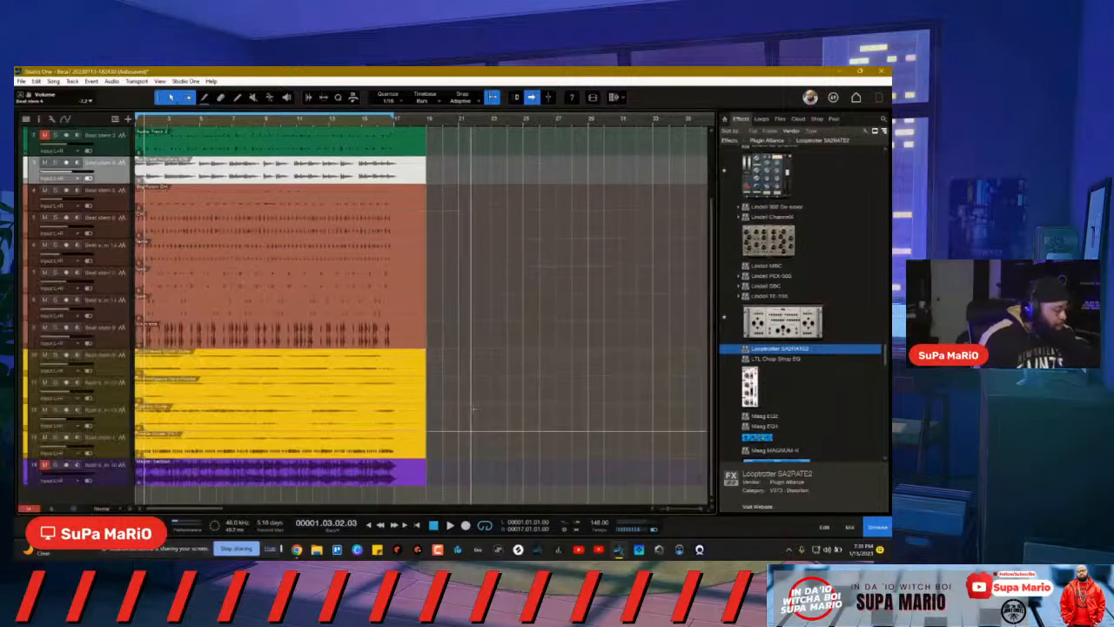
{"action": "scroll", "coordinate": [435, 185], "scroll_direction": "up", "scroll_amount": 2}
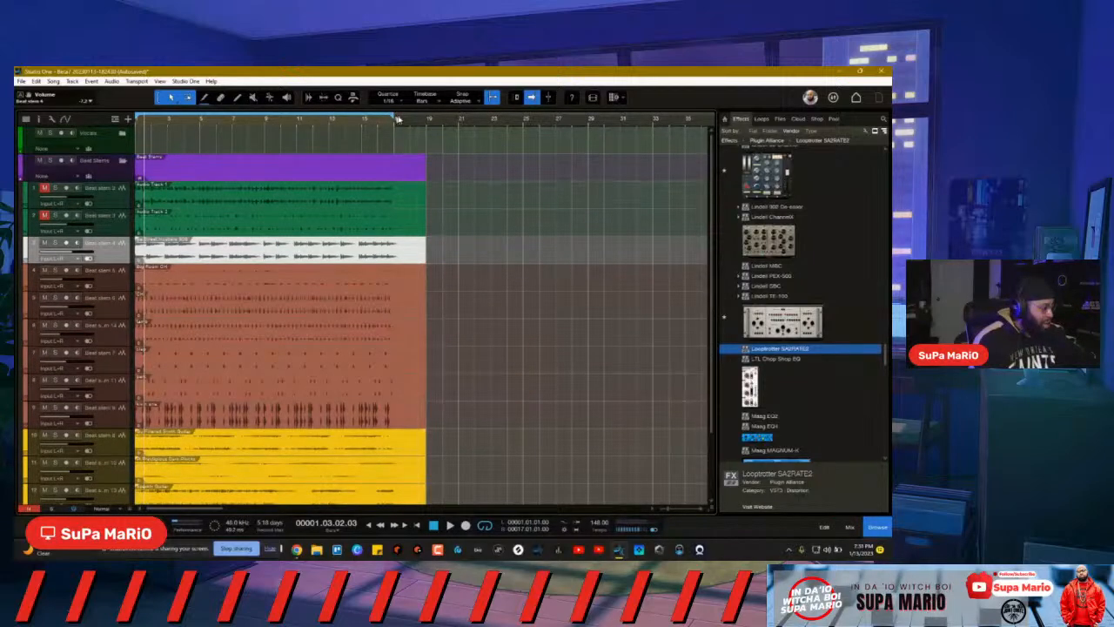
{"action": "scroll", "coordinate": [302, 300], "scroll_direction": "right", "scroll_amount": 15}
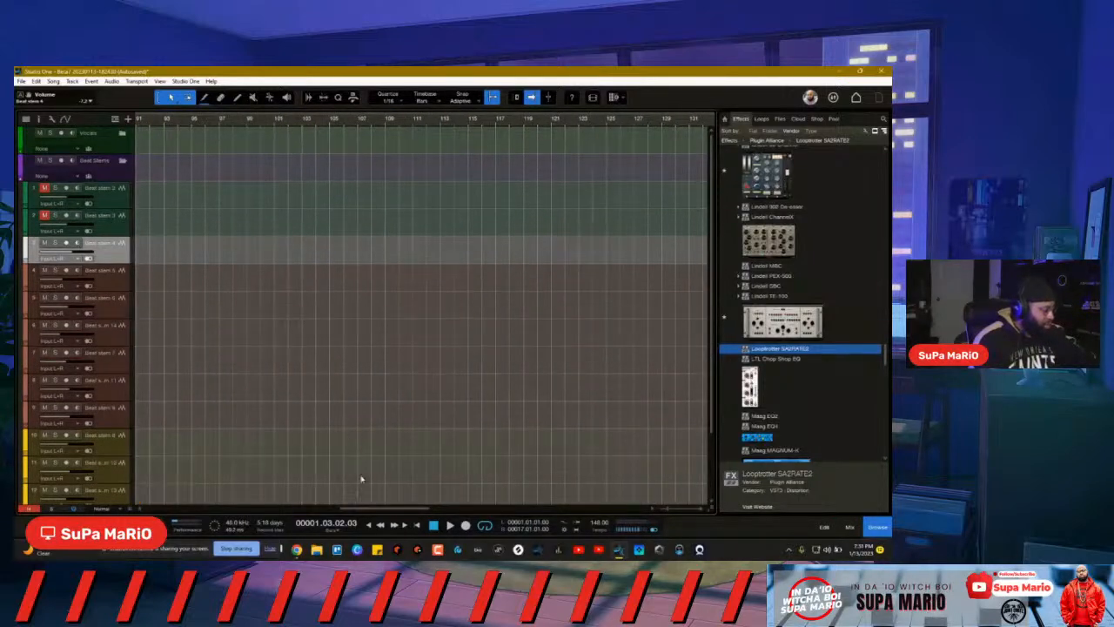
{"action": "scroll", "coordinate": [408, 348], "scroll_direction": "left", "scroll_amount": 15}
{"action": "left_click_drag", "start_coordinate": [404, 170], "coordinate": [357, 511]}
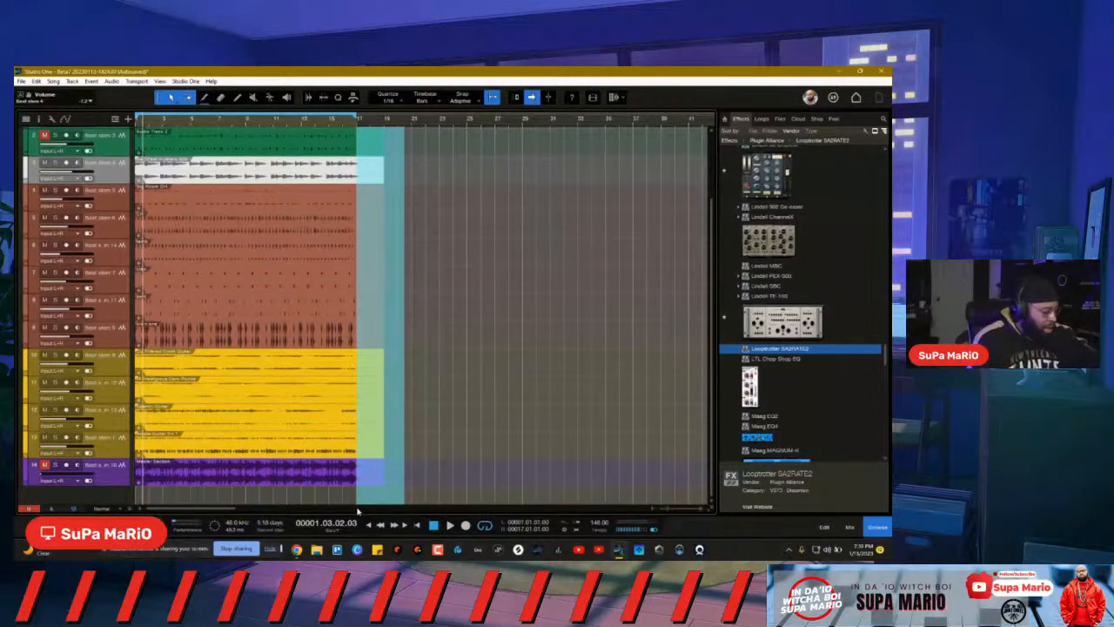
{"action": "key", "text": "Delete"}
Step: Pull back the purple clip's end and try selecting the lower and top-track clips
{"action": "left_click_drag", "start_coordinate": [358, 479], "coordinate": [309, 436]}
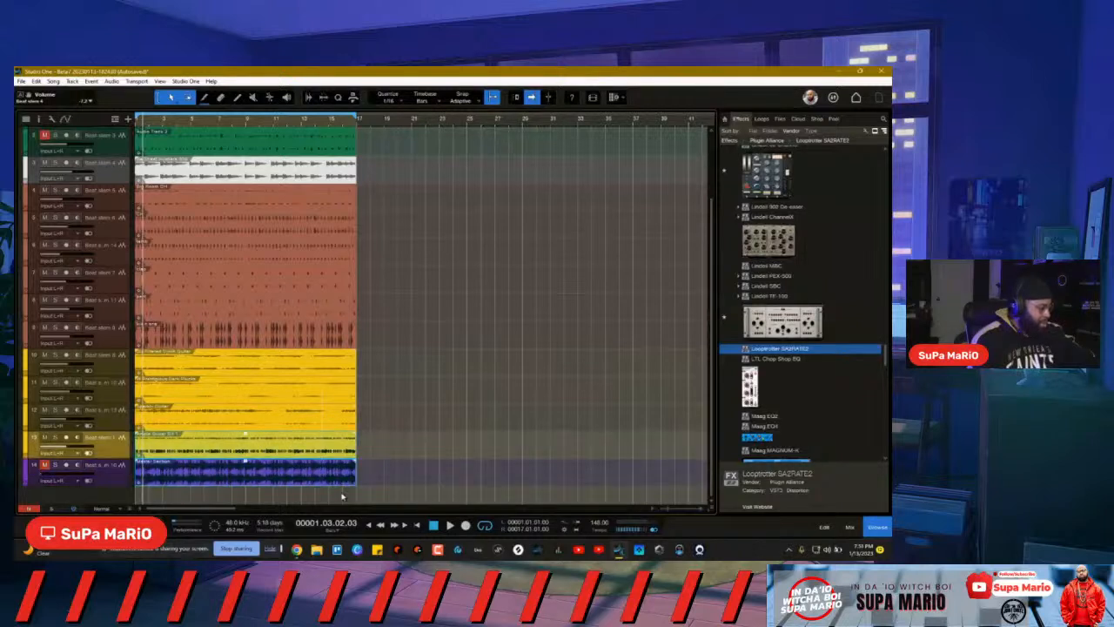
{"action": "left_click_drag", "start_coordinate": [353, 498], "coordinate": [263, 404]}
{"action": "left_click_drag", "start_coordinate": [356, 505], "coordinate": [105, 85]}
{"action": "left_click", "coordinate": [204, 198]}
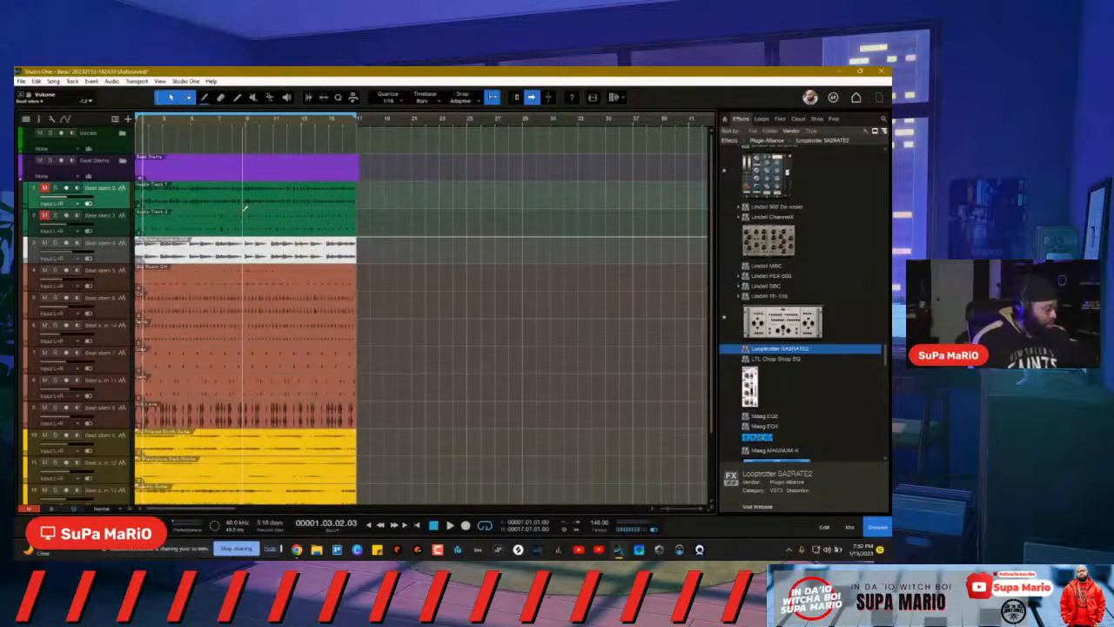
{"action": "left_click_drag", "start_coordinate": [380, 170], "coordinate": [279, 205]}
{"action": "left_click", "coordinate": [415, 231]}
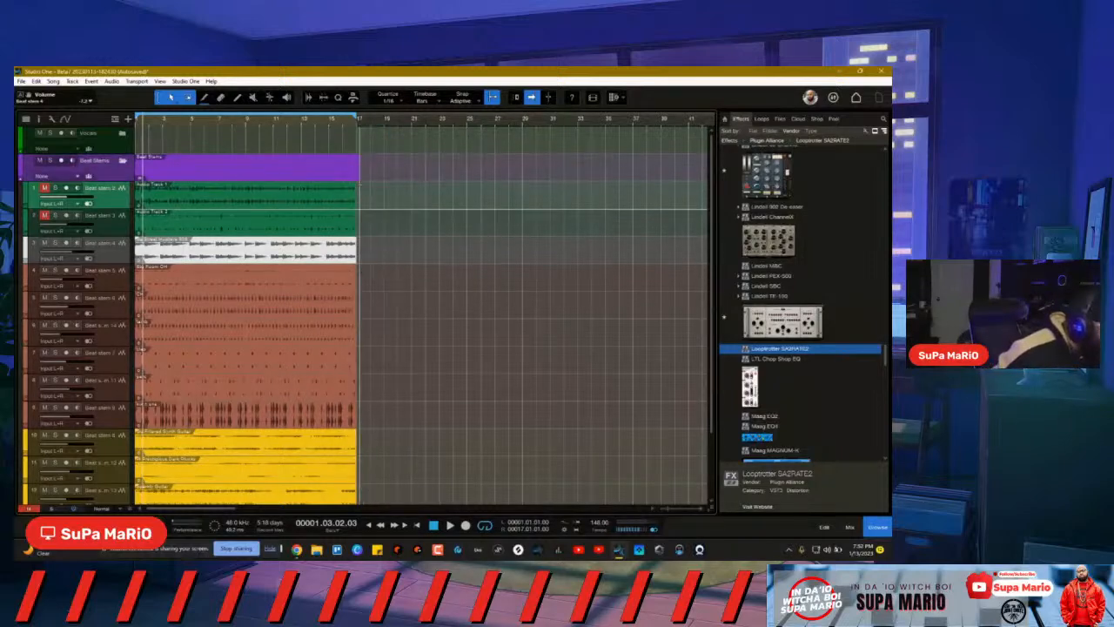
Step: Select the purple Master Section clip together with all clips up to the top tracks
{"action": "scroll", "coordinate": [379, 233], "scroll_direction": "down", "scroll_amount": 3}
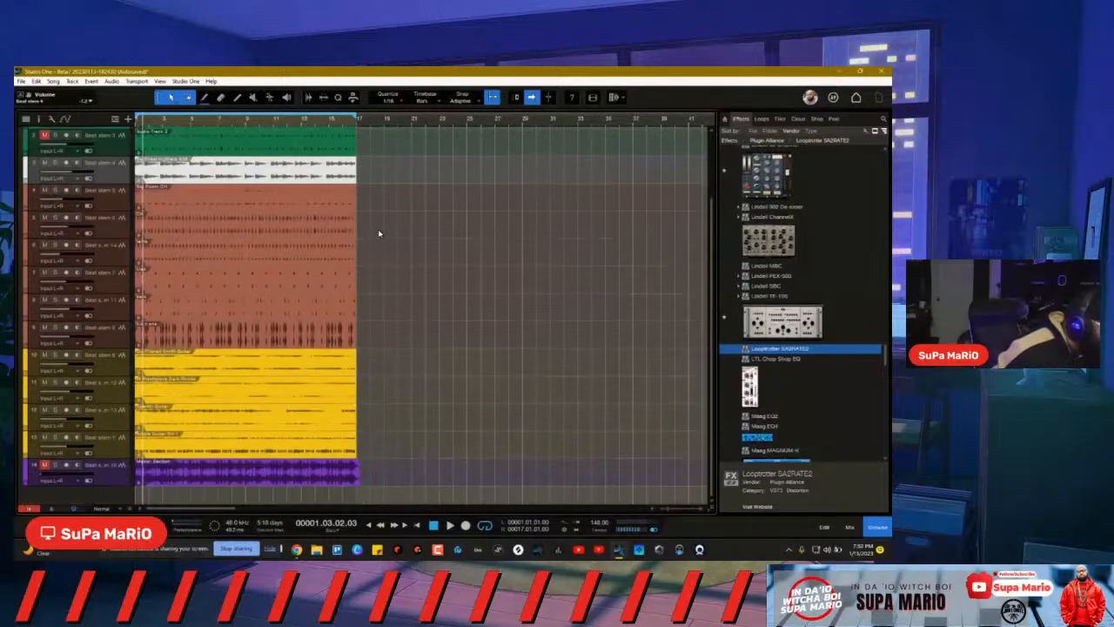
{"action": "left_click", "coordinate": [361, 470]}
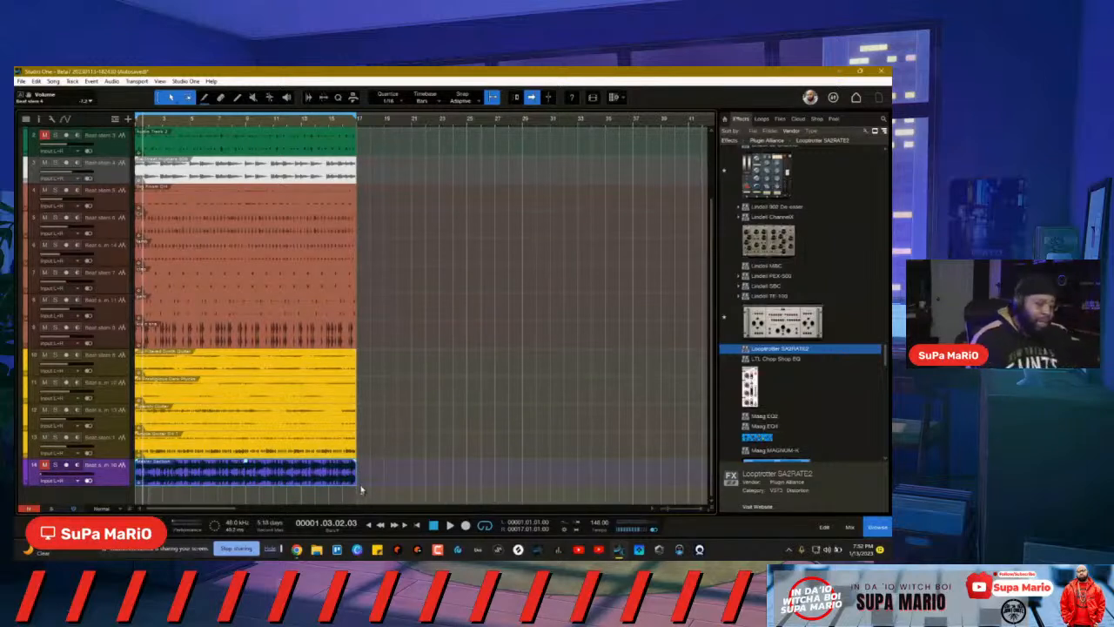
{"action": "left_click_drag", "start_coordinate": [363, 483], "coordinate": [312, 383]}
{"action": "left_click", "coordinate": [383, 457]}
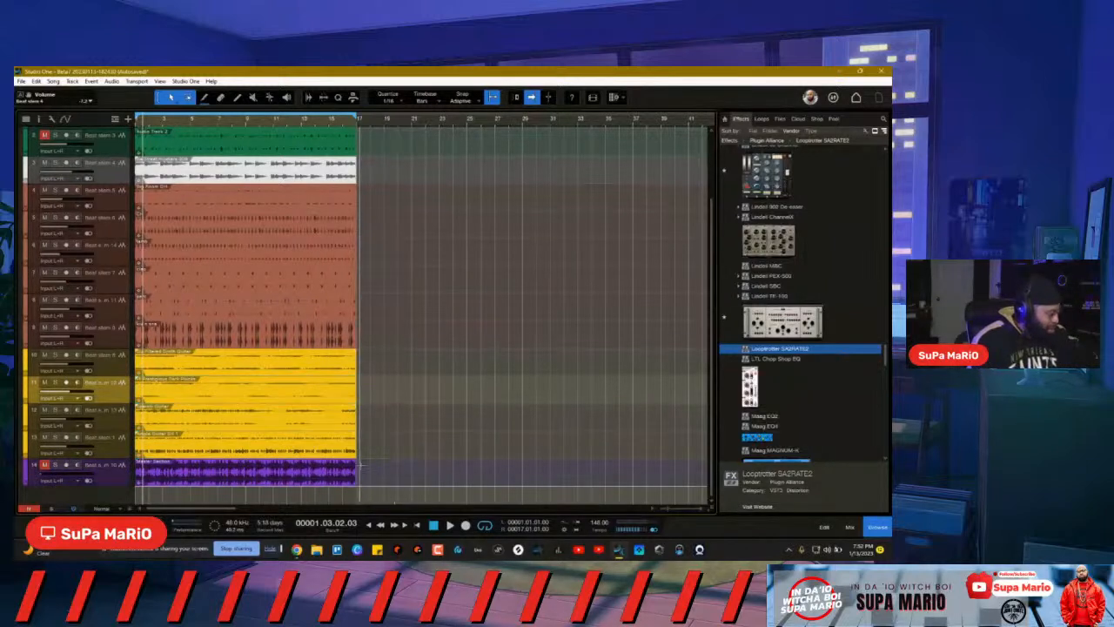
{"action": "left_click", "coordinate": [361, 472]}
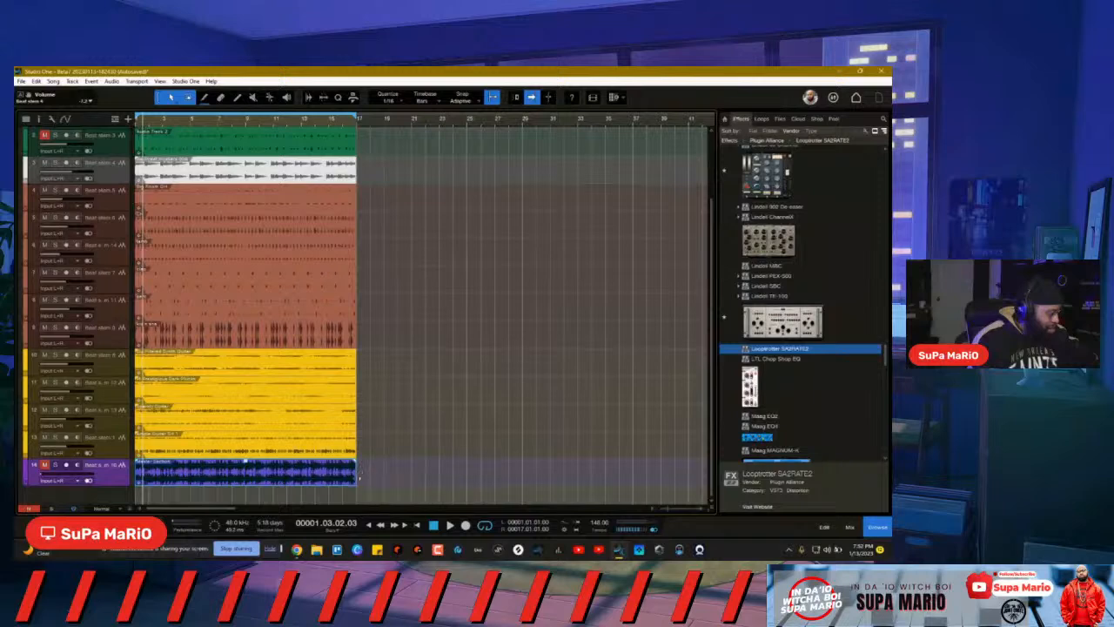
{"action": "left_click_drag", "start_coordinate": [366, 483], "coordinate": [193, 197]}
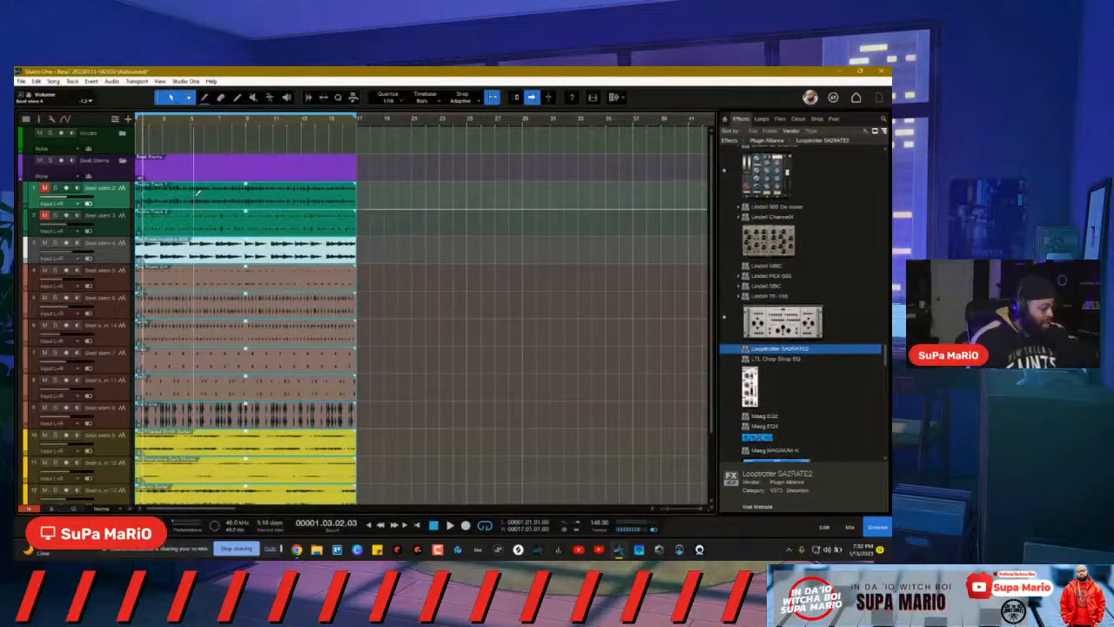
Step: Select the 16-bar stem section on all tracks and duplicate it at bars 33, 65, 97 and 129, out to bar 161
{"action": "left_click_drag", "start_coordinate": [367, 194], "coordinate": [275, 530]}
{"action": "left_click_drag", "start_coordinate": [378, 486], "coordinate": [545, 202]}
{"action": "left_click_drag", "start_coordinate": [595, 176], "coordinate": [106, 495]}
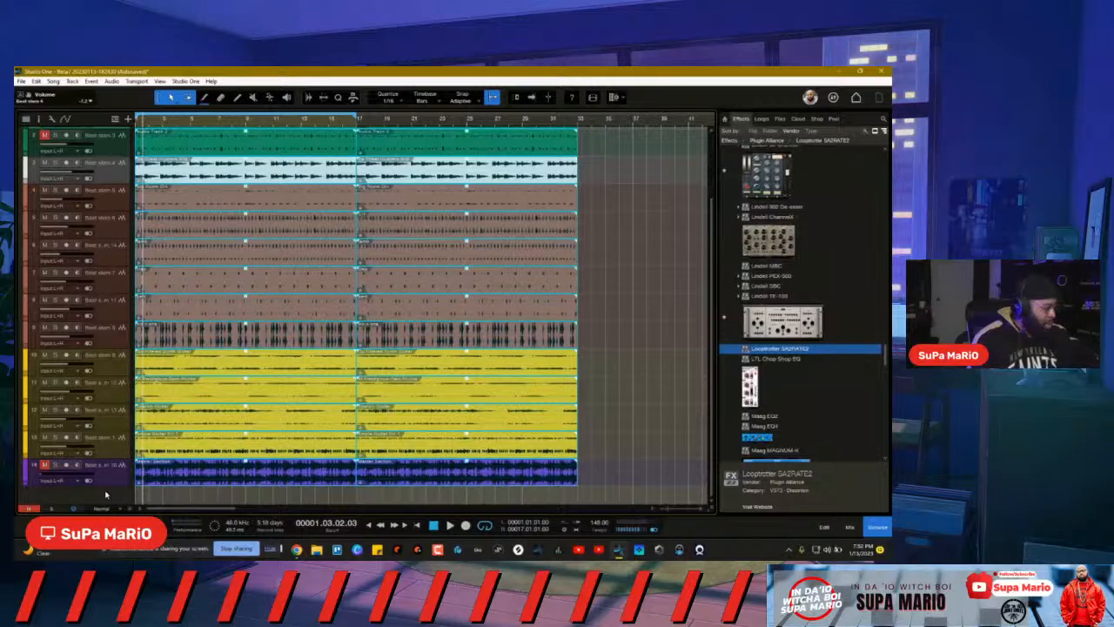
{"action": "left_click", "coordinate": [579, 119]}
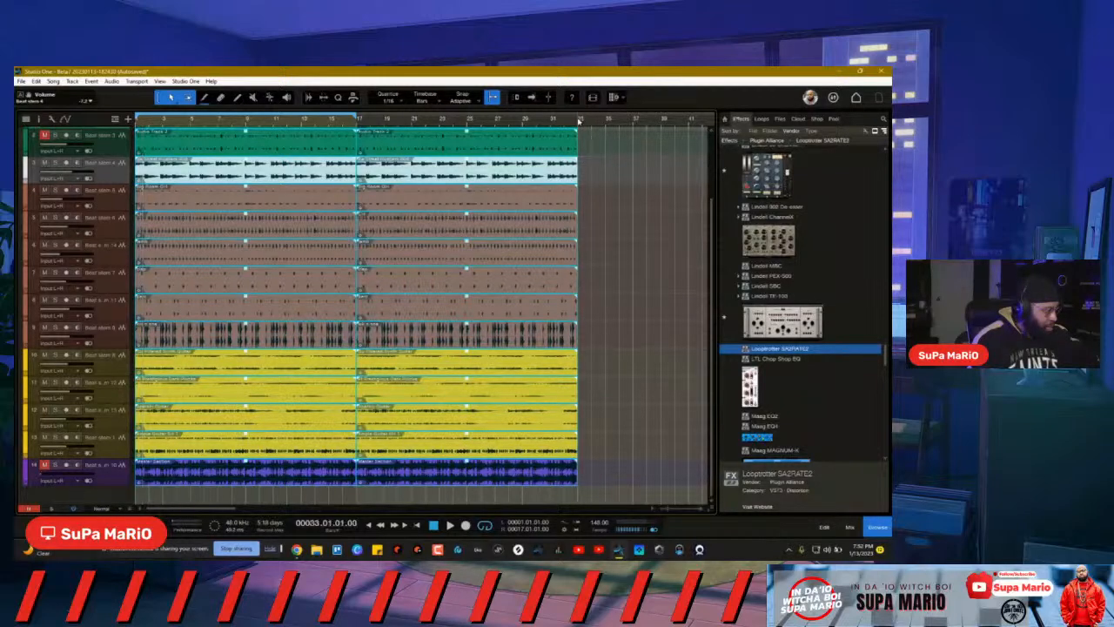
{"action": "key", "text": "d"}
{"action": "scroll", "coordinate": [549, 121], "scroll_direction": "down", "scroll_amount": 5}
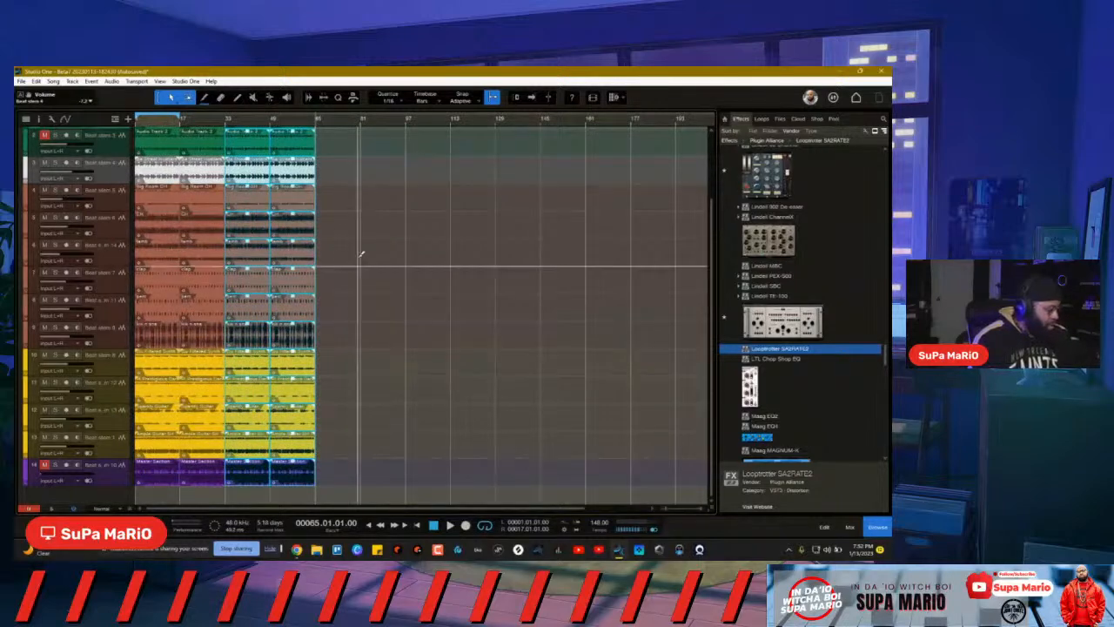
{"action": "key", "text": "d"}
{"action": "left_click", "coordinate": [406, 123]}
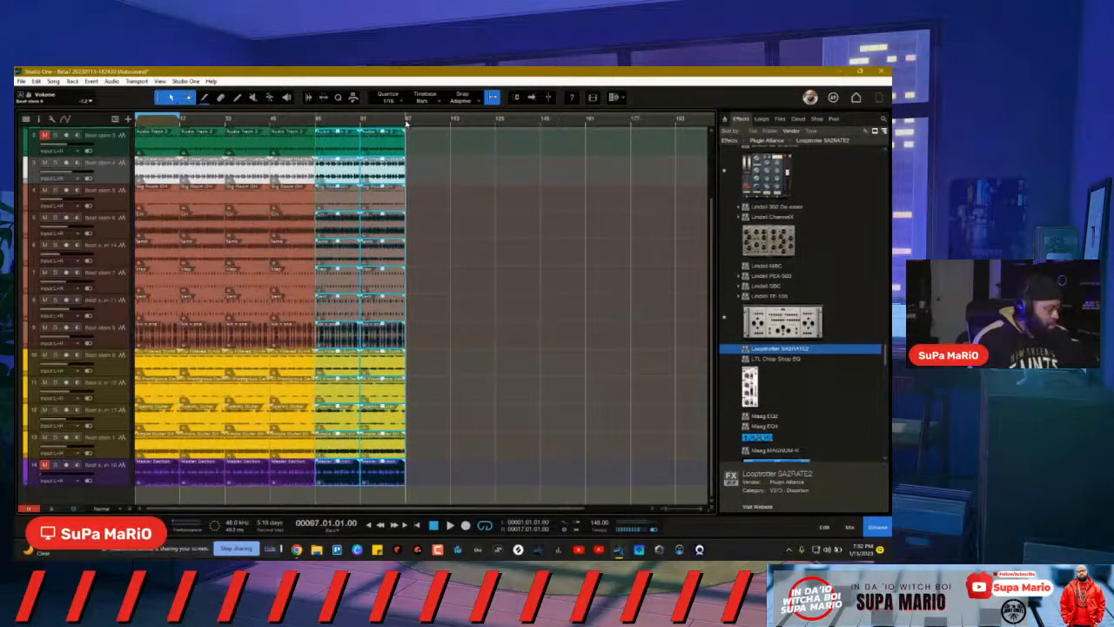
{"action": "key", "text": "d"}
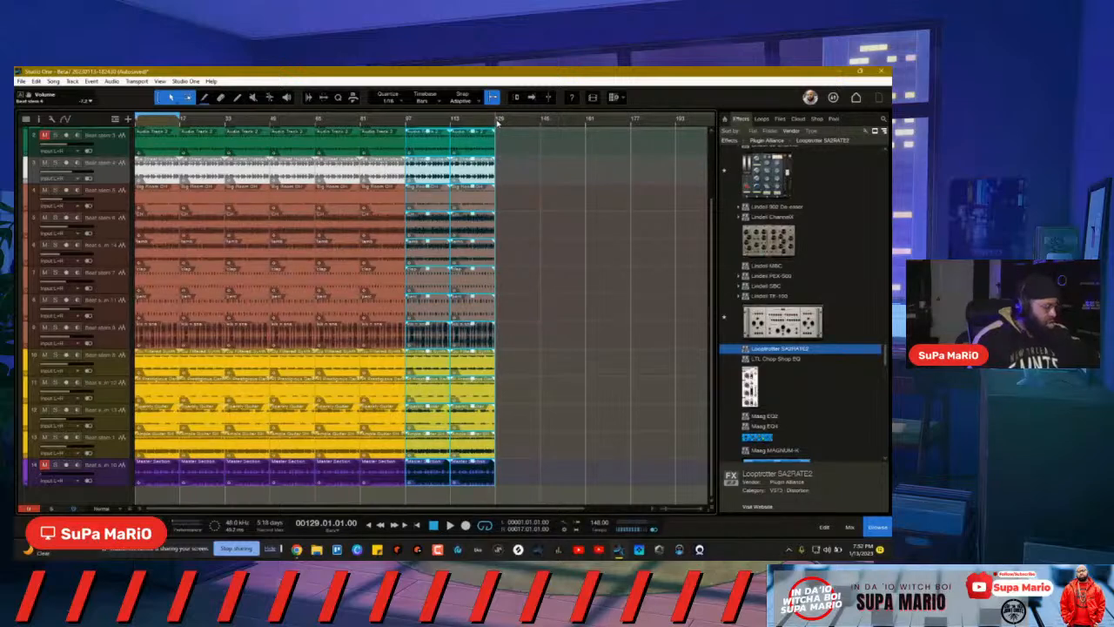
{"action": "key", "text": "d"}
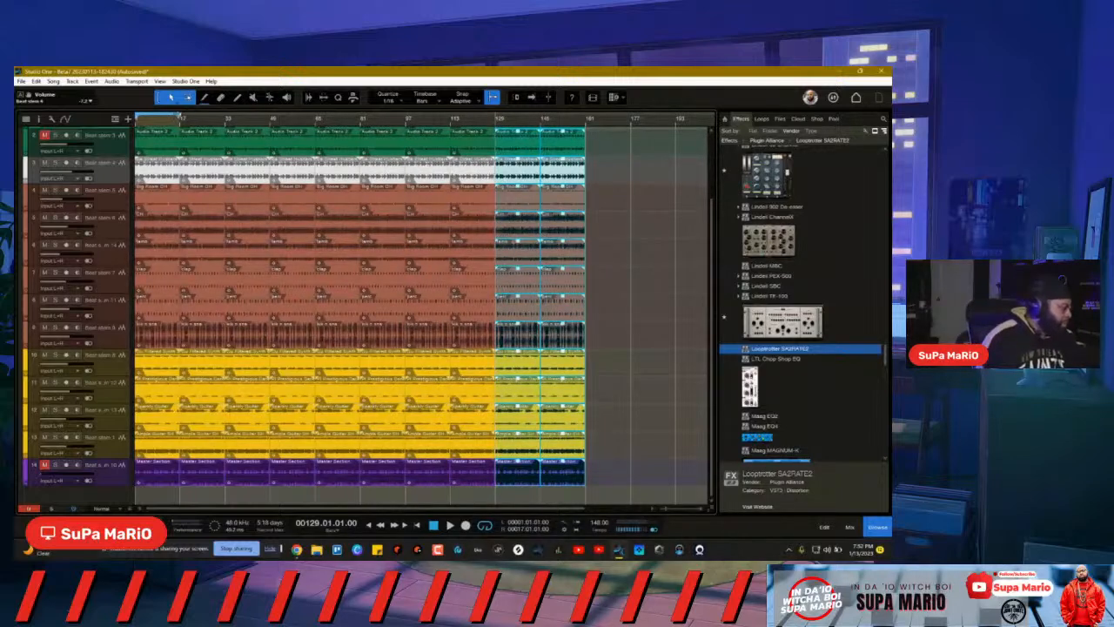
Step: Extend the loop range past bar 161 and play from bar 1
{"action": "left_click_drag", "start_coordinate": [180, 115], "coordinate": [604, 156]}
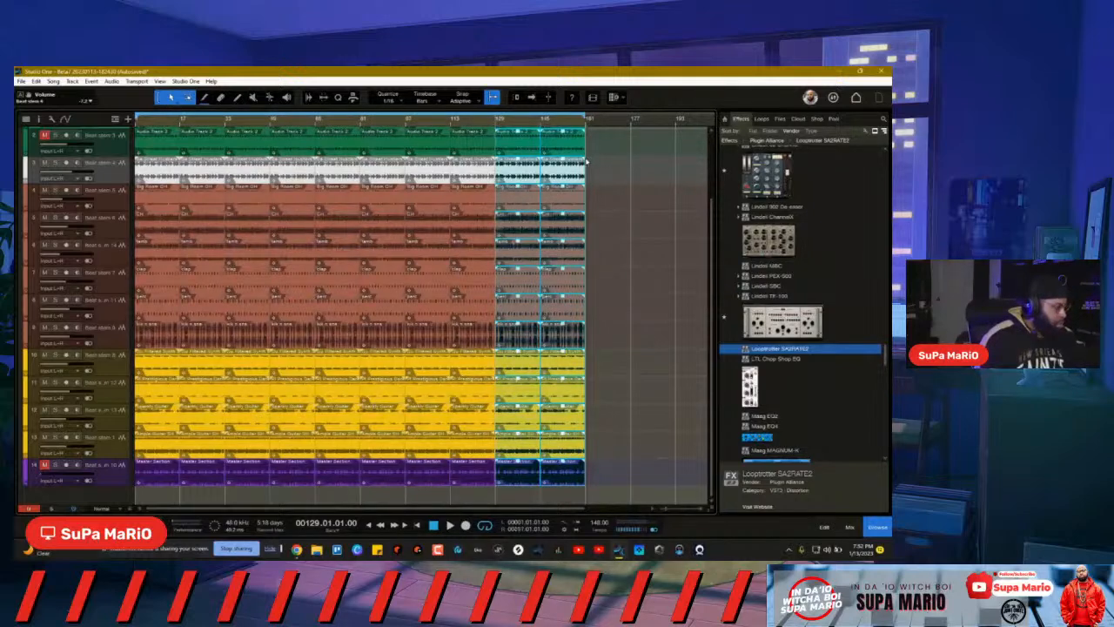
{"action": "left_click", "coordinate": [434, 526]}
{"action": "key", "text": "space"}
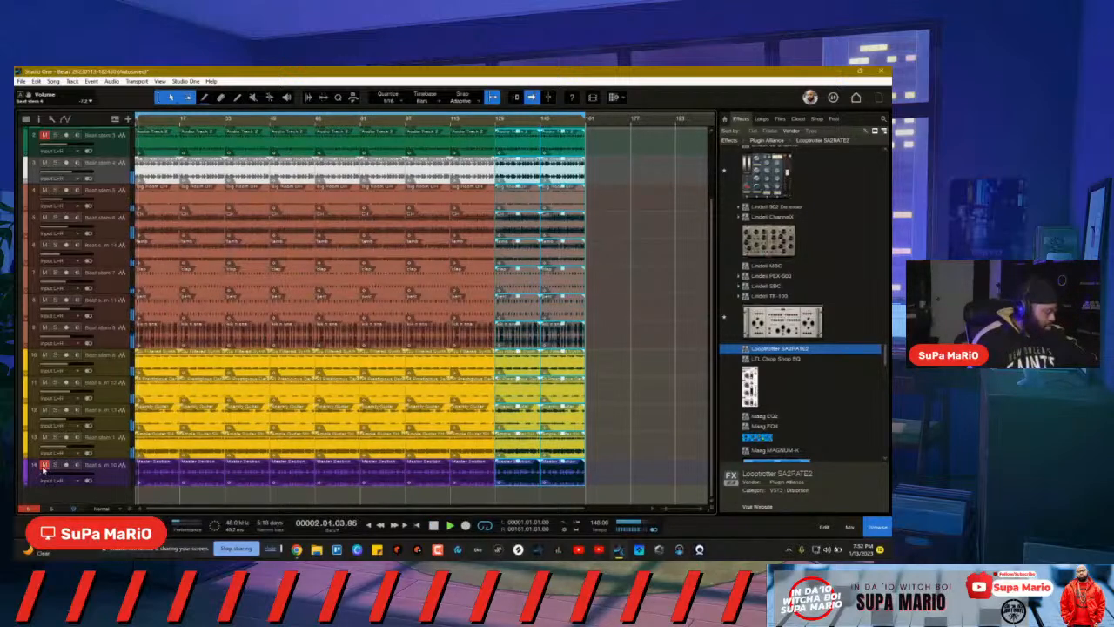
Step: Make Beat stem 1 taller, undo and redo the last two duplicates, and shrink the master lane to minimum
{"action": "left_click_drag", "start_coordinate": [112, 457], "coordinate": [120, 470]}
{"action": "key", "text": "ctrl+z"}
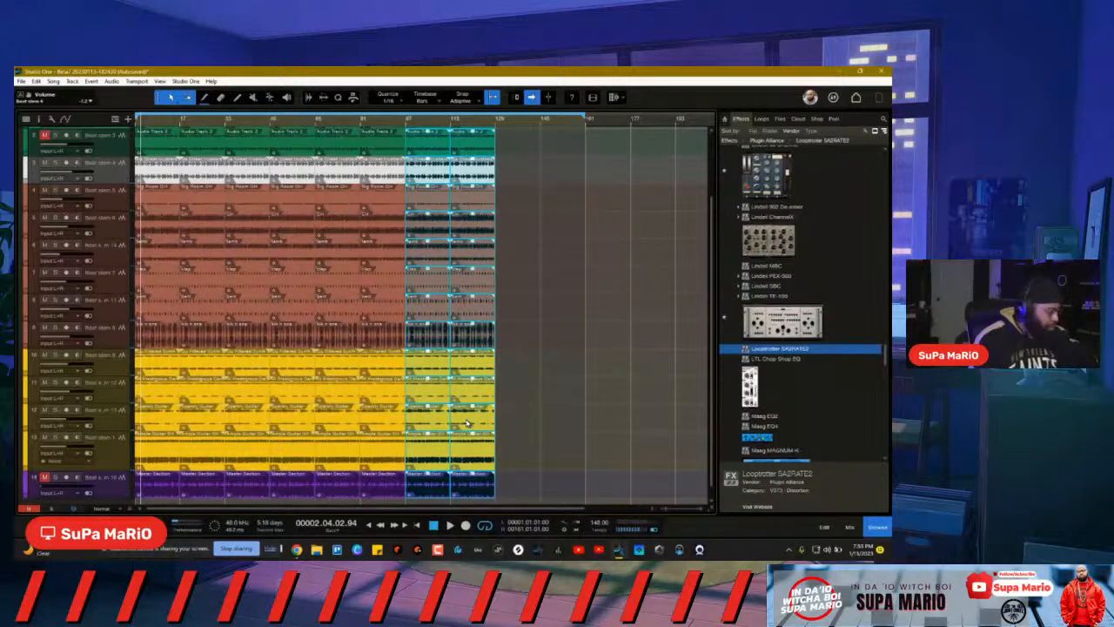
{"action": "key", "text": "ctrl+z"}
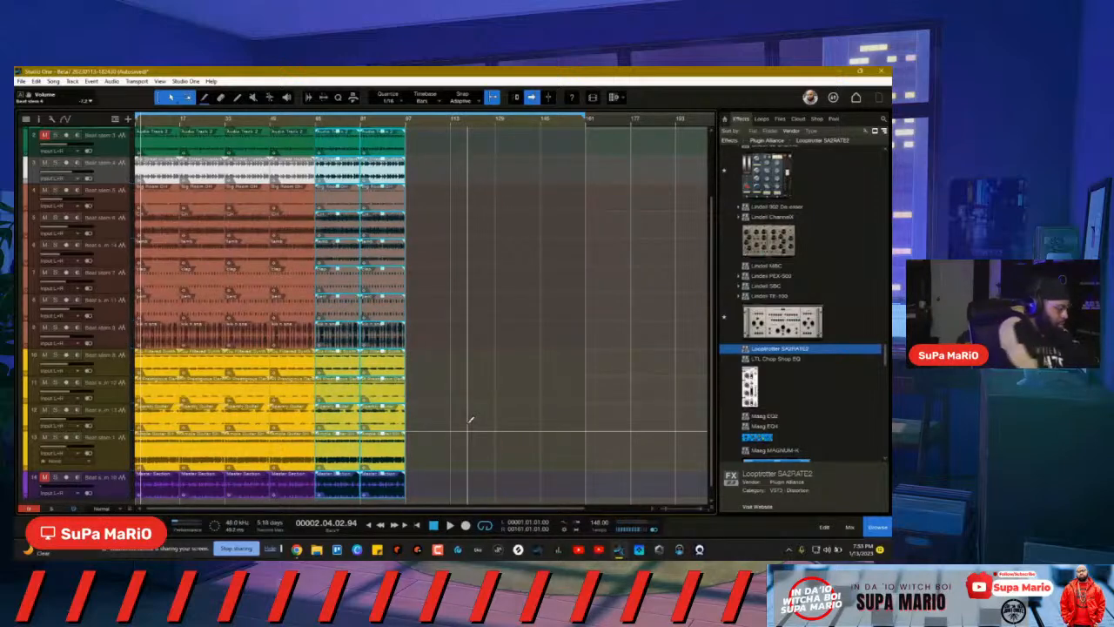
{"action": "key", "text": "ctrl+y"}
{"action": "key", "text": "ctrl+y"}
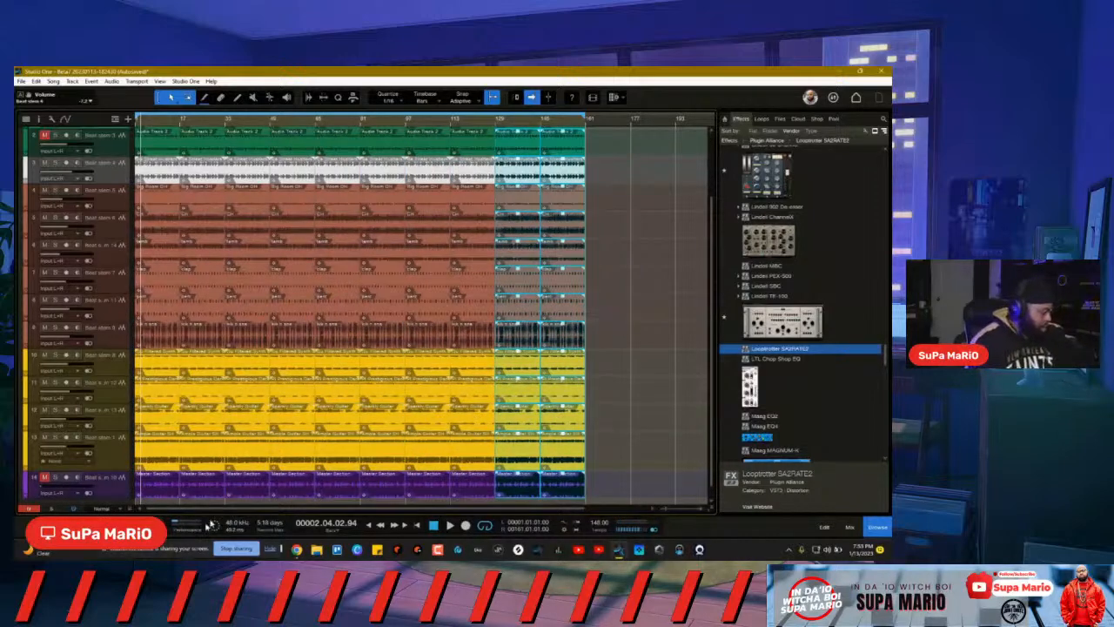
{"action": "mouse_move", "coordinate": [114, 498]}
{"action": "left_mouse_down"}
{"action": "mouse_move", "coordinate": [119, 476]}
{"action": "mouse_move", "coordinate": [114, 513]}
{"action": "mouse_move", "coordinate": [116, 487]}
{"action": "left_mouse_up"}
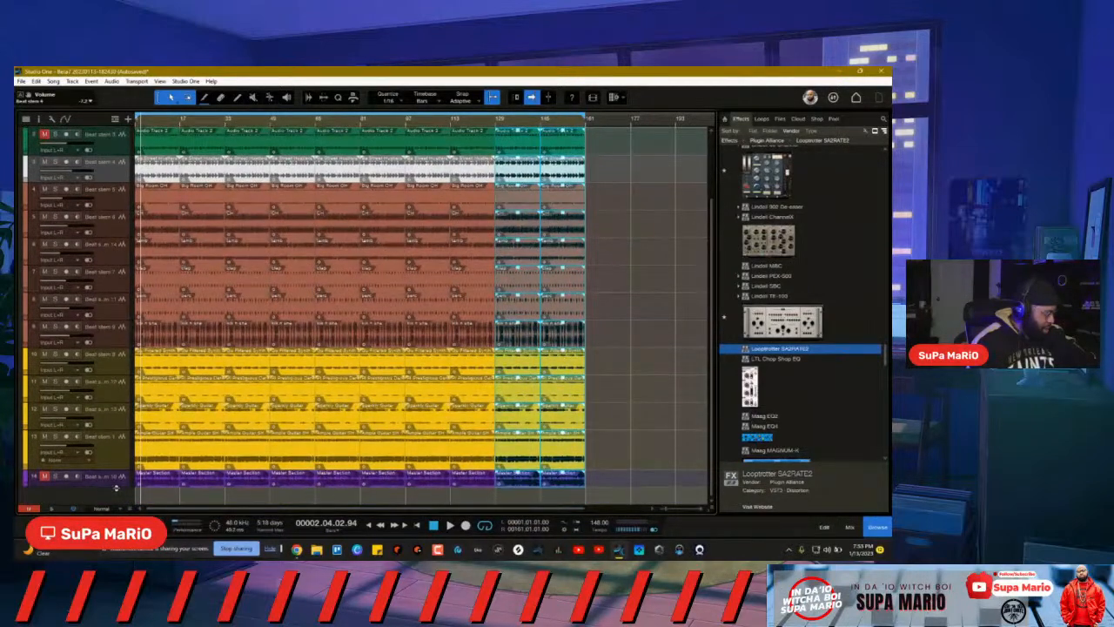
Step: From the song start, solo Beat stem 4, then Beat stem 5, then Beat stem 9 in turn
{"action": "scroll", "coordinate": [218, 435], "scroll_direction": "up", "scroll_amount": 3}
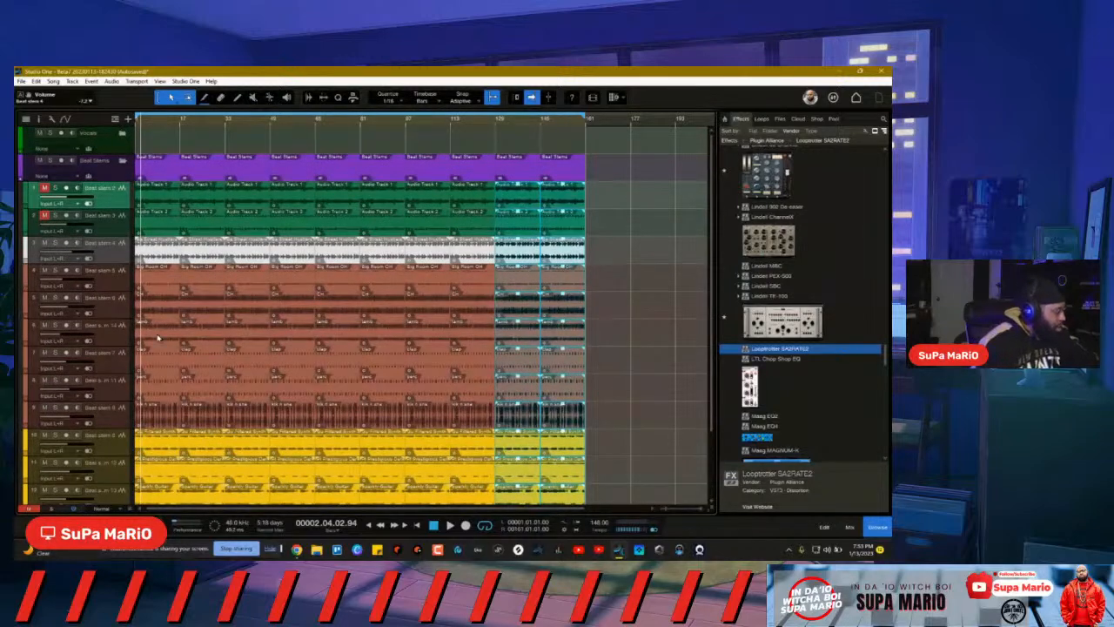
{"action": "left_click", "coordinate": [434, 526]}
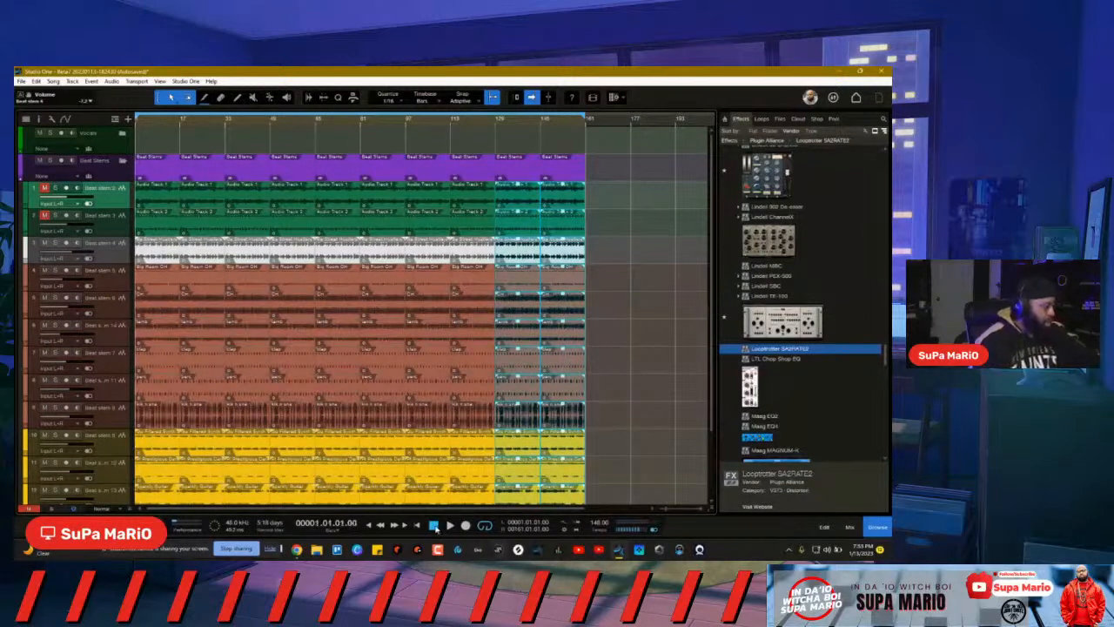
{"action": "left_click", "coordinate": [55, 244]}
{"action": "left_click", "coordinate": [55, 244]}
{"action": "left_click", "coordinate": [54, 271]}
{"action": "scroll", "coordinate": [55, 271], "scroll_direction": "down", "scroll_amount": 3}
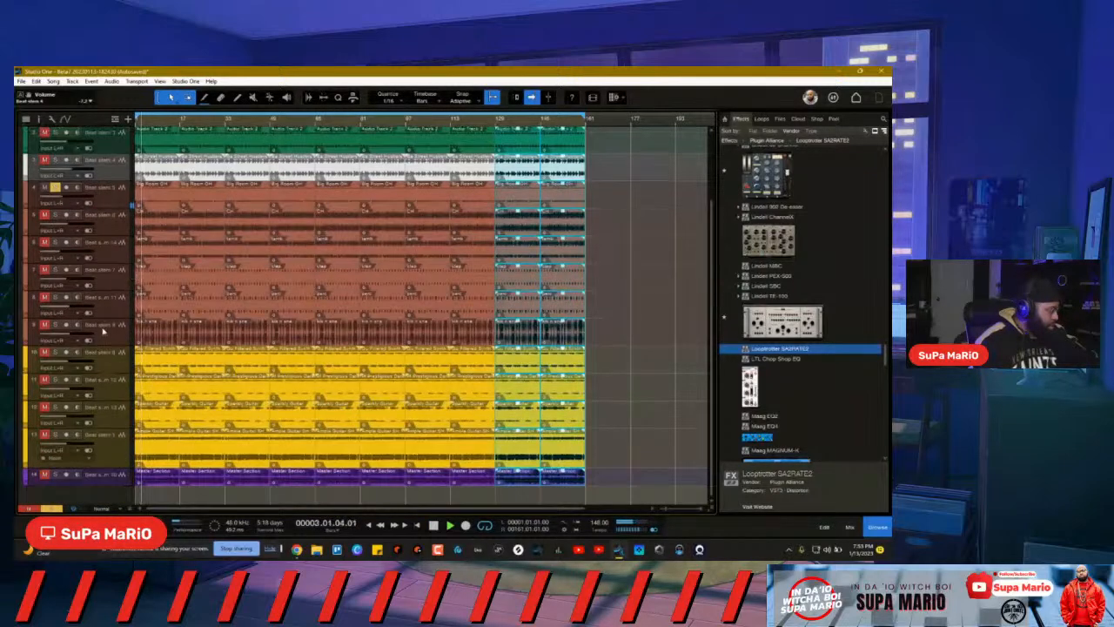
{"action": "left_click", "coordinate": [57, 187]}
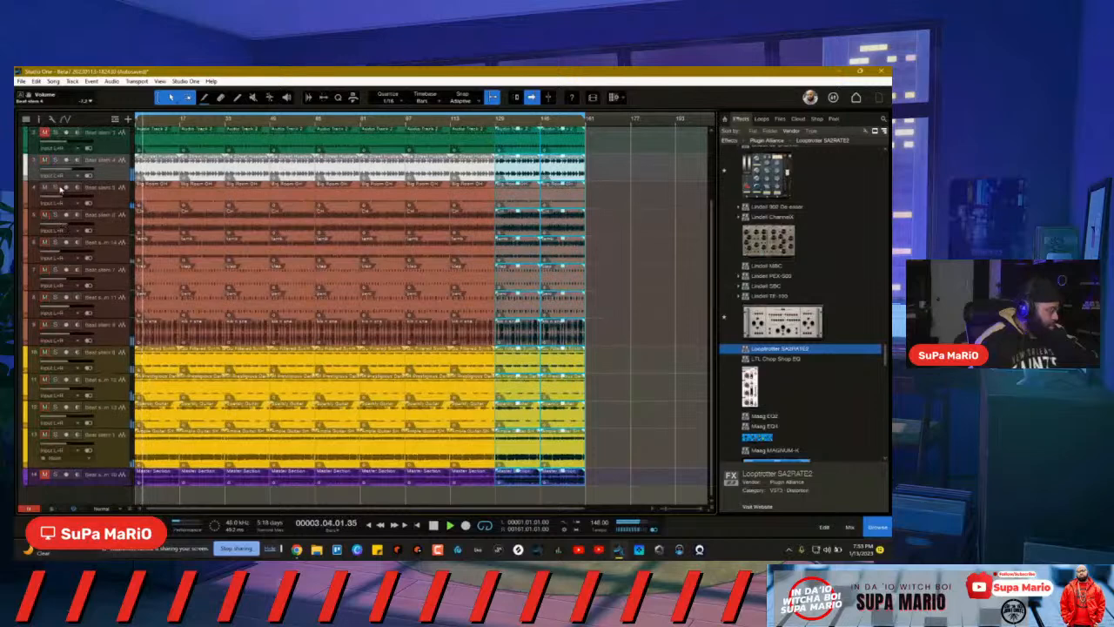
{"action": "left_click", "coordinate": [55, 352]}
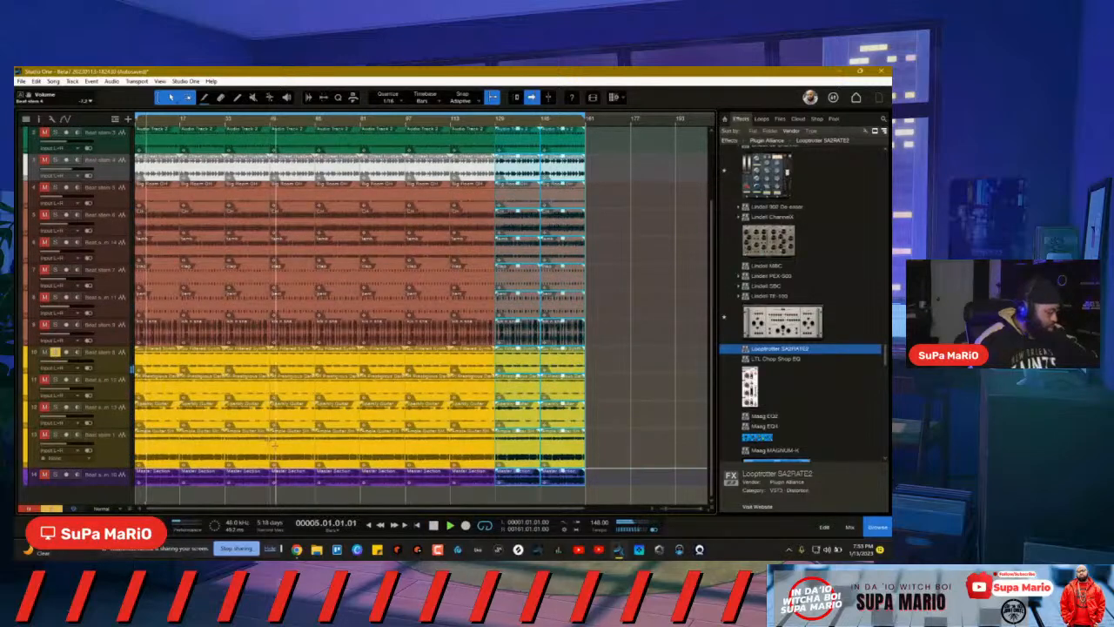
Step: Stop playback and select track 11
{"action": "scroll", "coordinate": [89, 255], "scroll_direction": "up", "scroll_amount": 3}
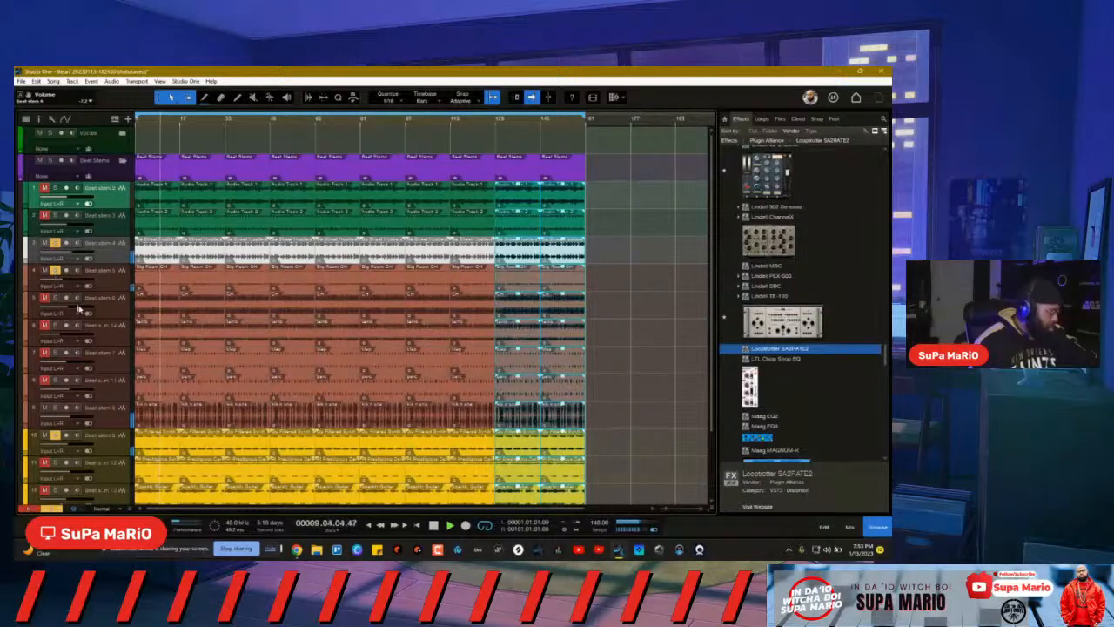
{"action": "scroll", "coordinate": [100, 272], "scroll_direction": "down", "scroll_amount": 3}
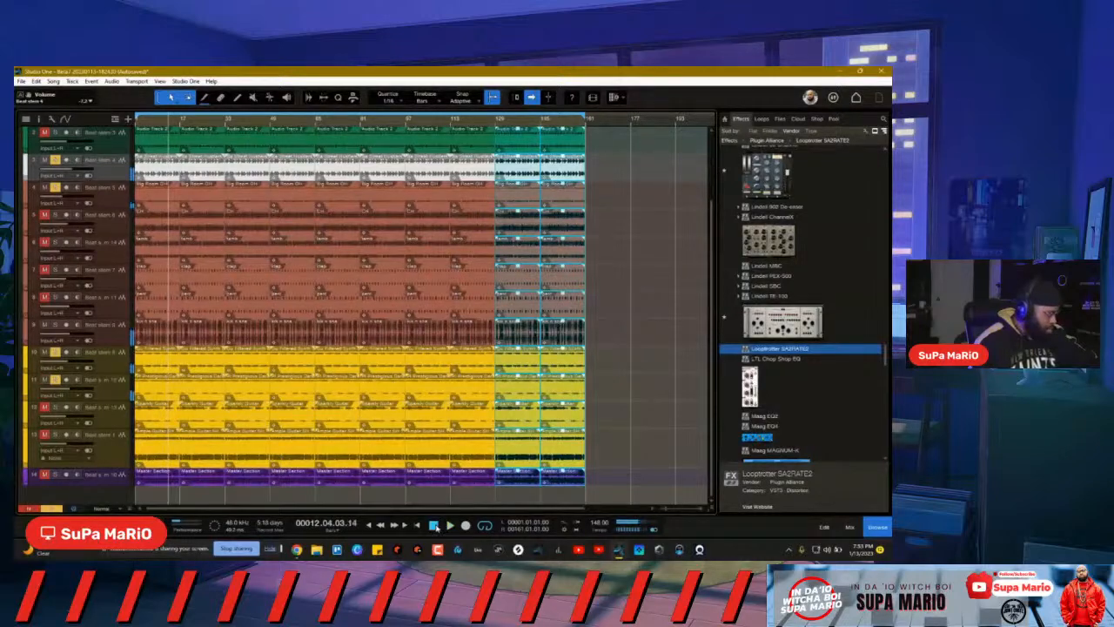
{"action": "key", "text": "space"}
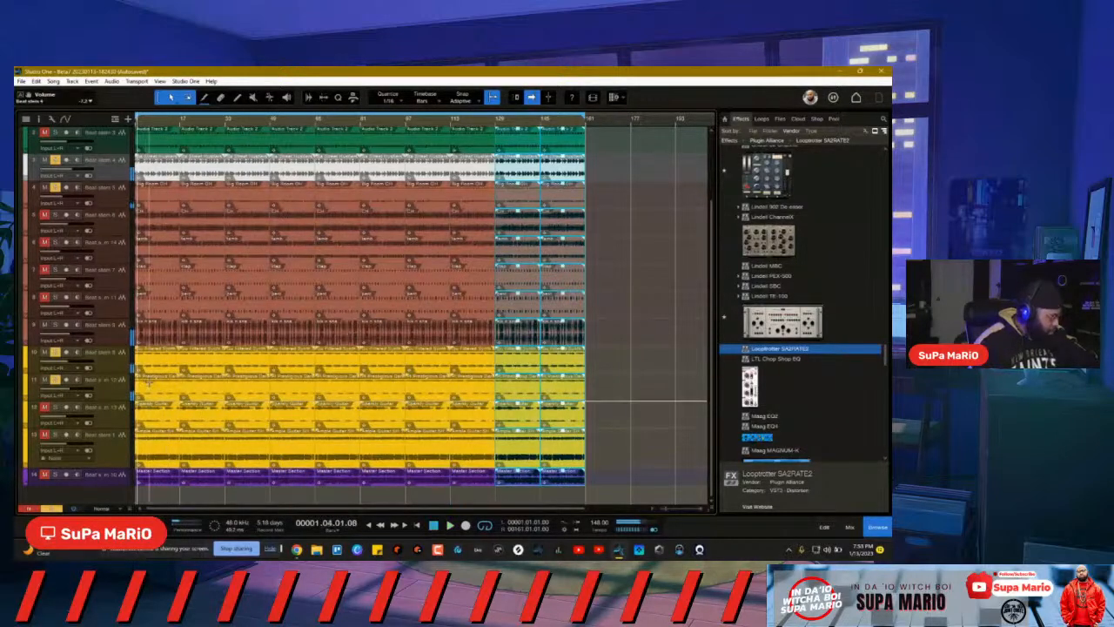
{"action": "left_click", "coordinate": [149, 389]}
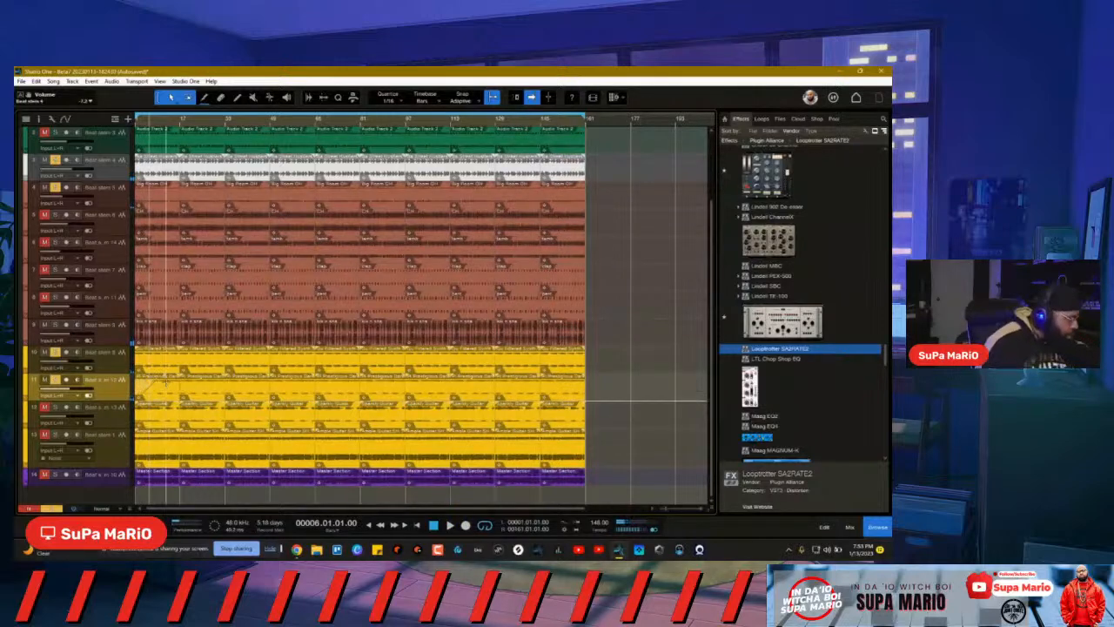
Step: Restart playback from the beginning of the song
{"action": "key", "text": "space"}
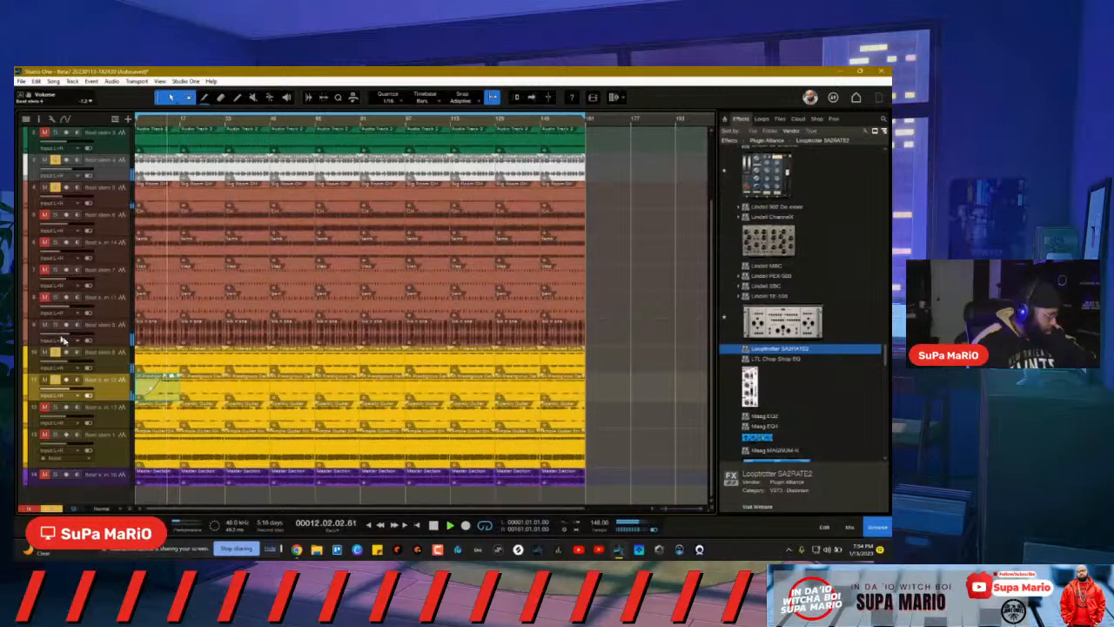
{"action": "left_click", "coordinate": [435, 525]}
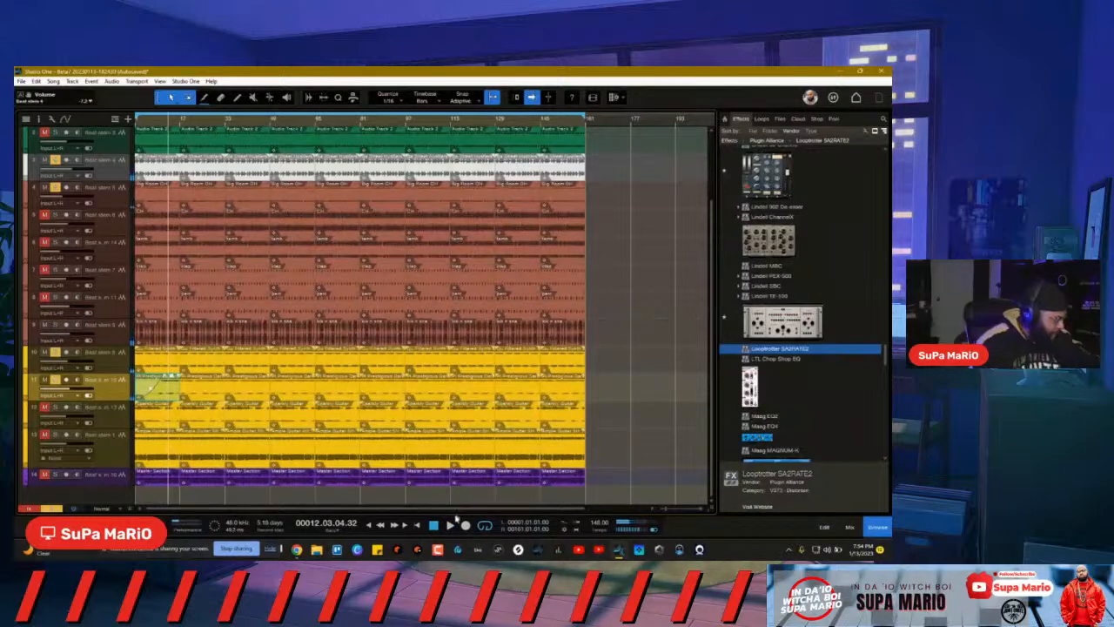
{"action": "left_click", "coordinate": [434, 525]}
{"action": "key", "text": "space"}
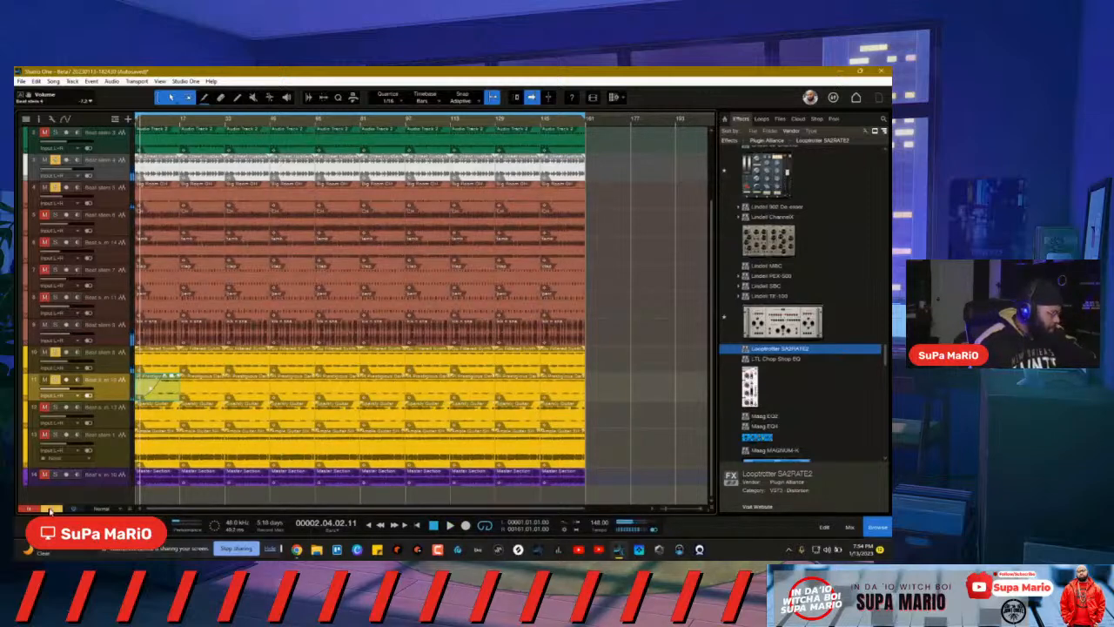
Step: Delete the first clip on each of tracks 5, 6, 7 and 8
{"action": "left_click", "coordinate": [155, 228]}
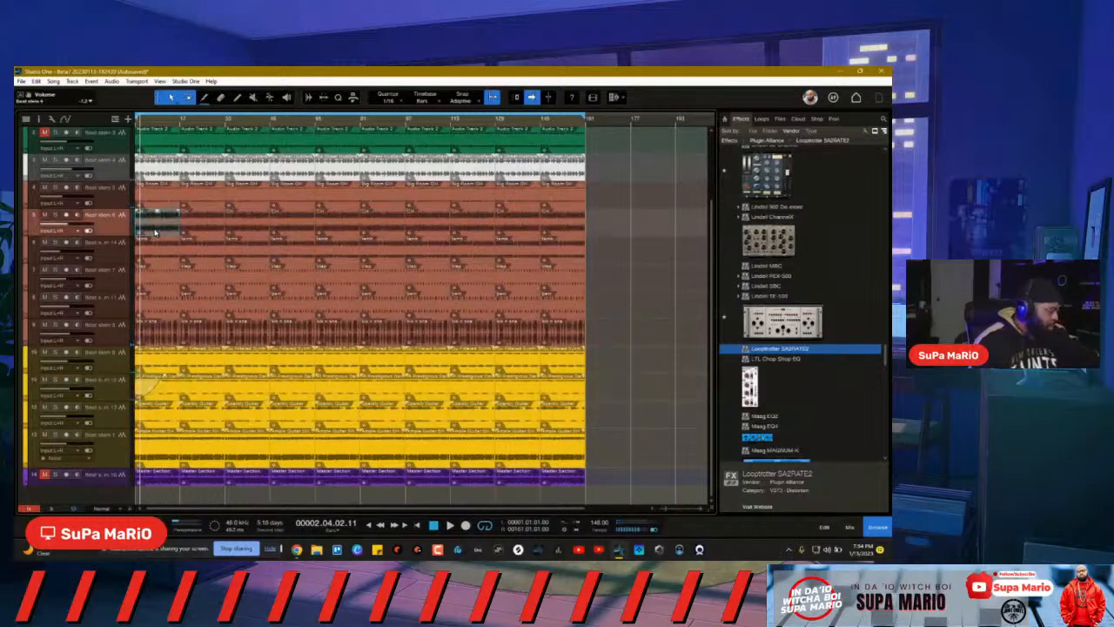
{"action": "key", "text": "ctrl+d"}
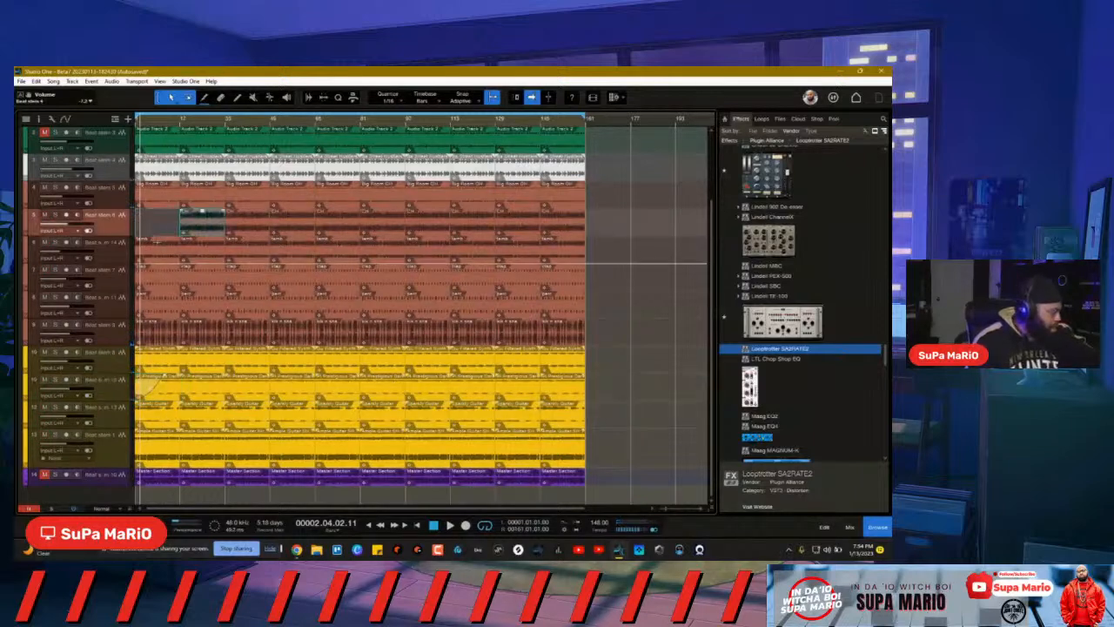
{"action": "left_click", "coordinate": [163, 254]}
{"action": "key", "text": "Delete"}
{"action": "left_click_drag", "start_coordinate": [158, 252], "coordinate": [160, 285]}
{"action": "left_click", "coordinate": [160, 284]}
{"action": "key", "text": "Delete"}
{"action": "left_click", "coordinate": [163, 311]}
{"action": "key", "text": "Delete"}
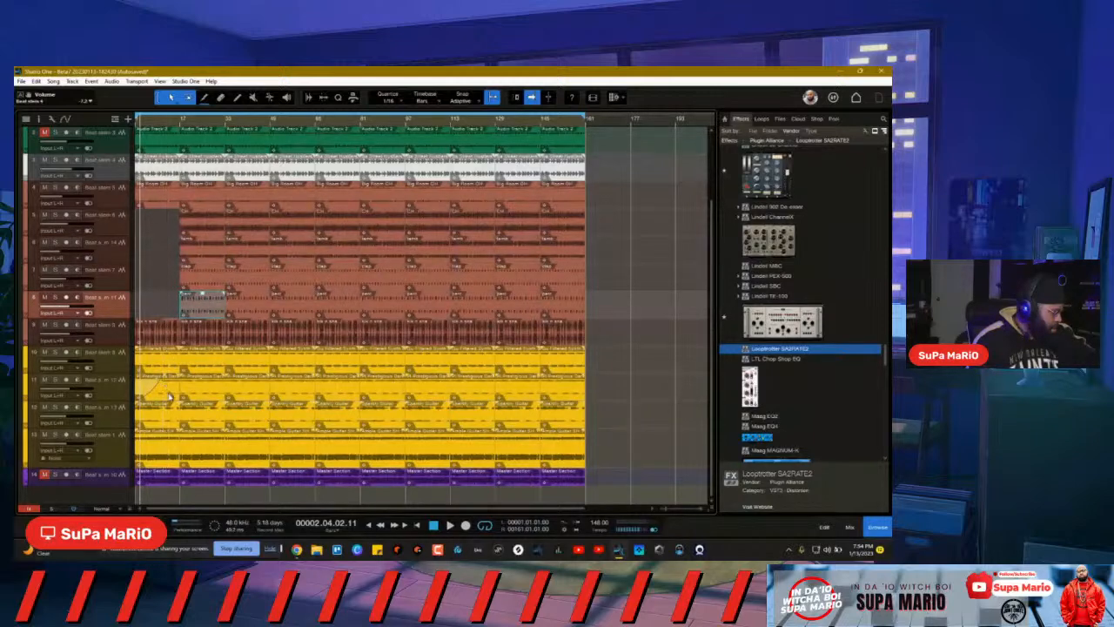
Step: Delete the opening guitar clips on the bottom track and track 12, then select track 9
{"action": "left_click", "coordinate": [159, 453]}
{"action": "key", "text": "Delete"}
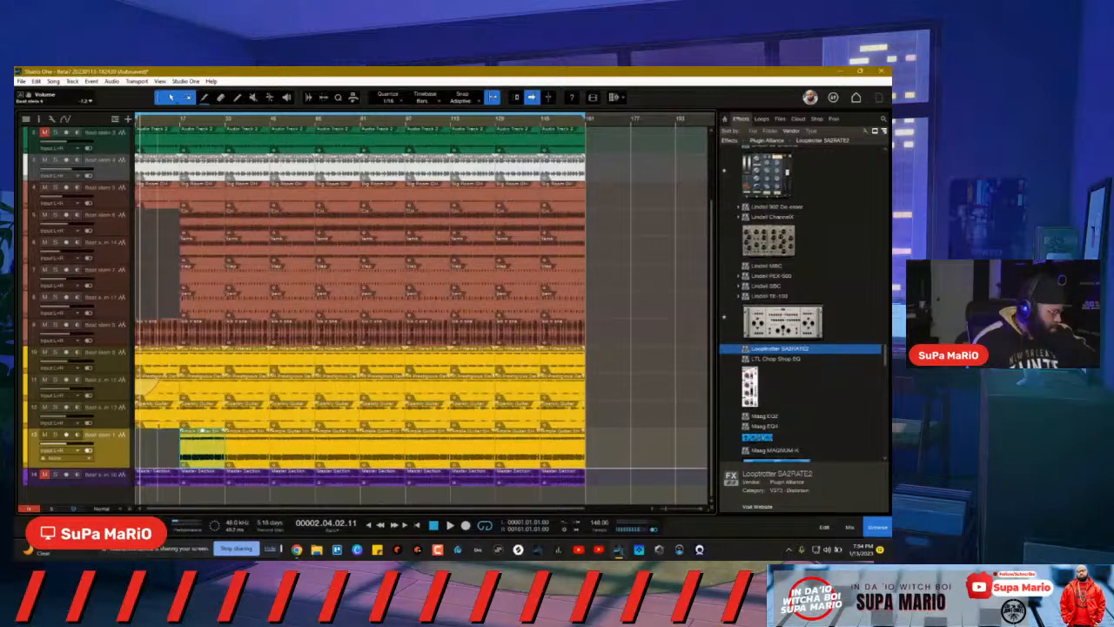
{"action": "left_click", "coordinate": [159, 405]}
{"action": "key", "text": "Delete"}
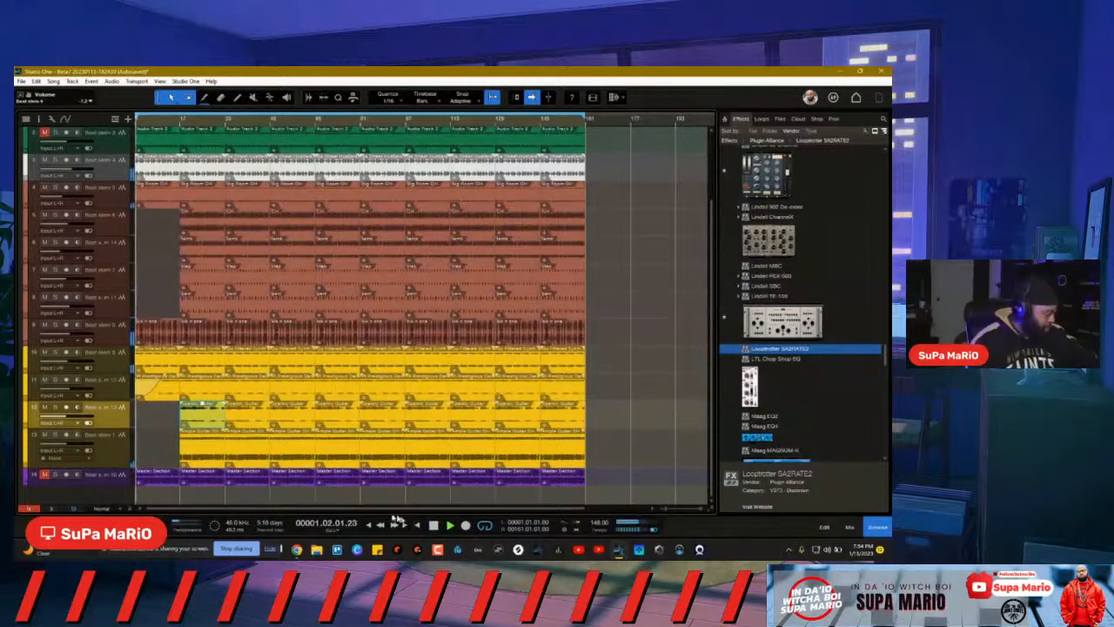
{"action": "left_click", "coordinate": [134, 337]}
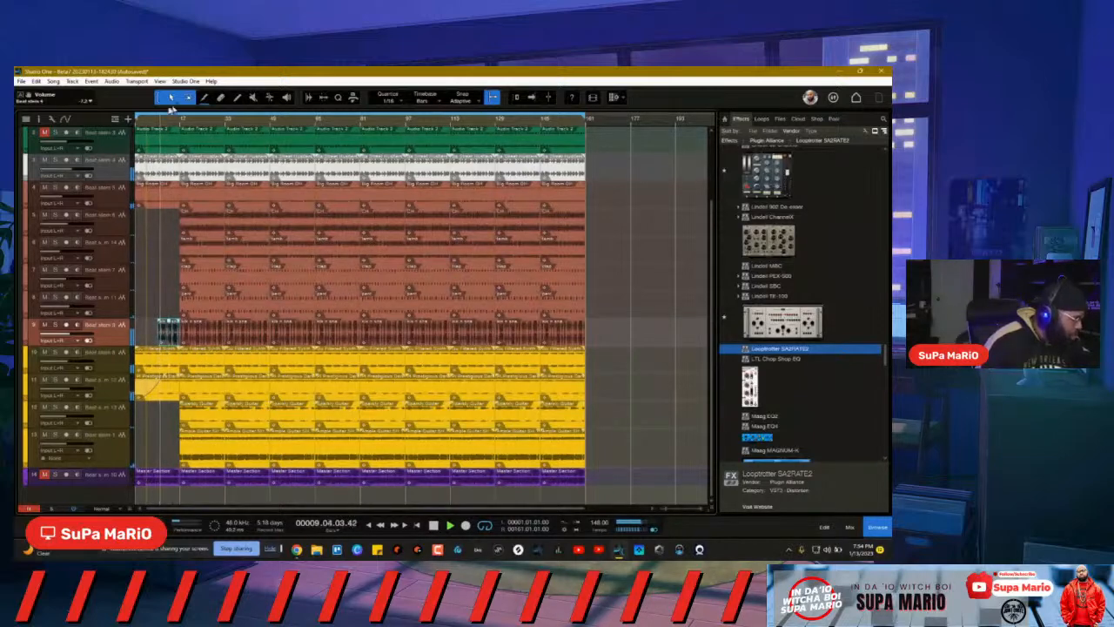
Step: Trim the ends of the opening clips on track 9 and Beat stem 5 shorter
{"action": "scroll", "coordinate": [167, 125], "scroll_direction": "up", "scroll_amount": 3}
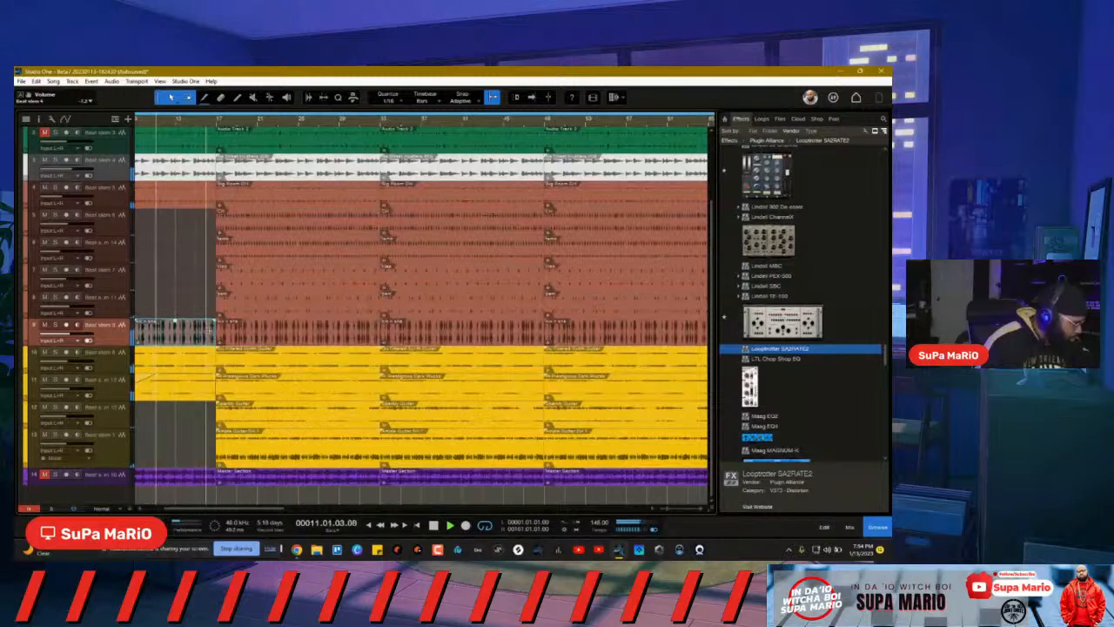
{"action": "left_click_drag", "start_coordinate": [211, 331], "coordinate": [204, 333]}
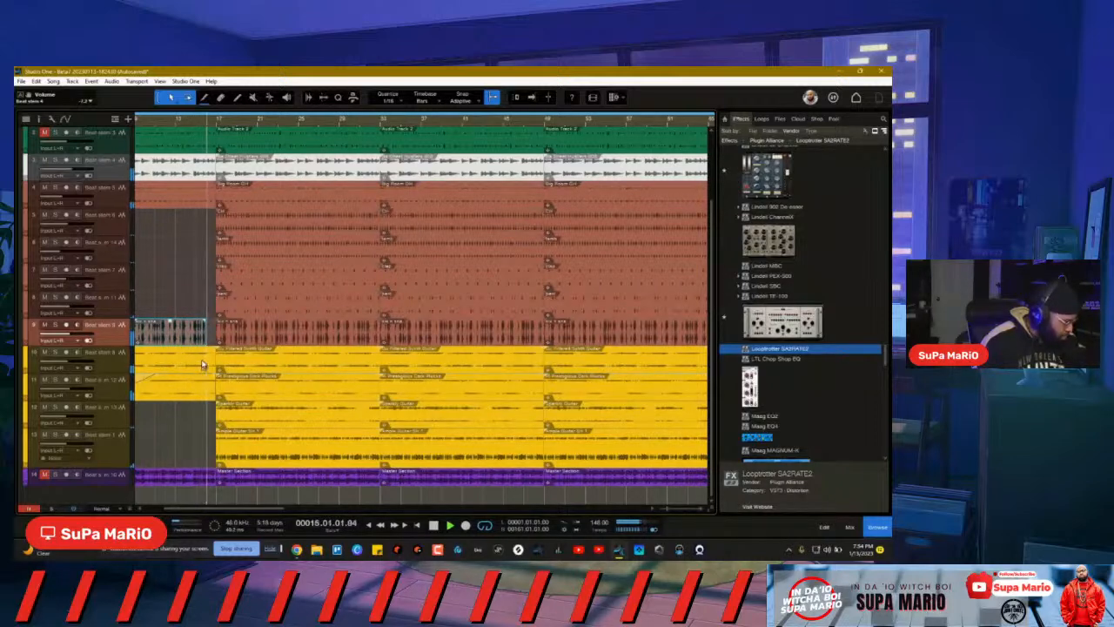
{"action": "left_click", "coordinate": [215, 199]}
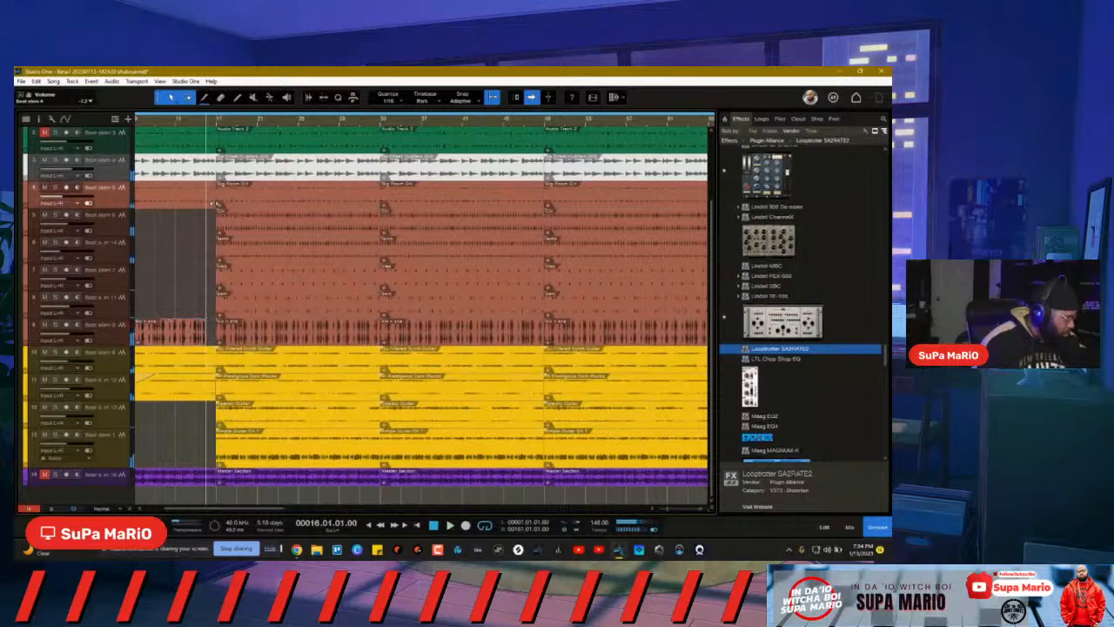
{"action": "left_click", "coordinate": [212, 205]}
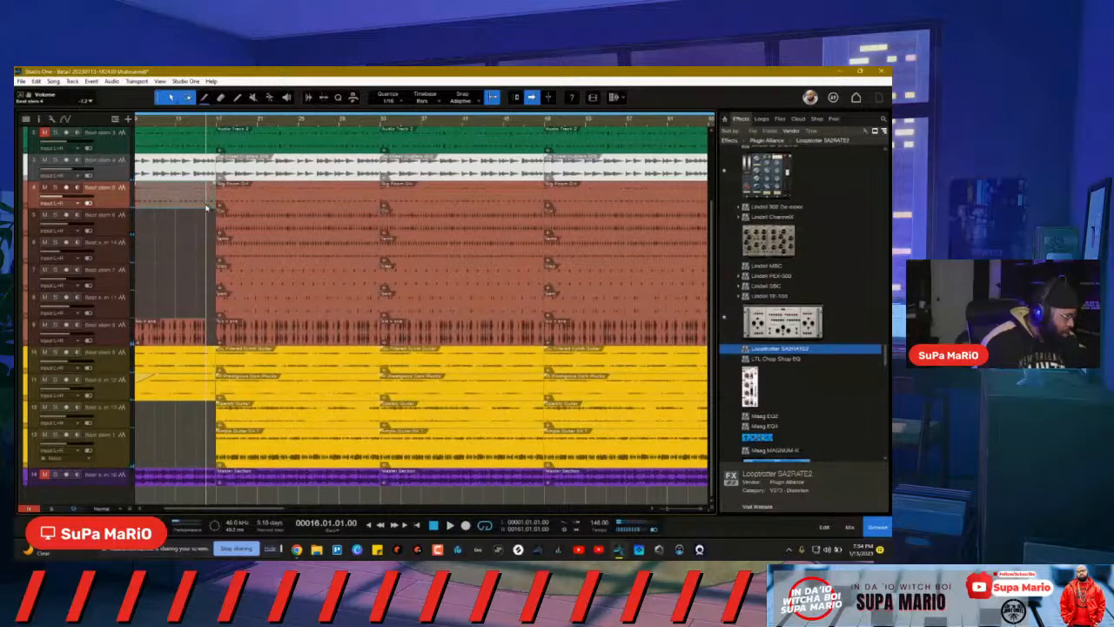
{"action": "left_click_drag", "start_coordinate": [216, 202], "coordinate": [207, 203]}
{"action": "left_click", "coordinate": [183, 235]}
Step: During playback, mute track 1, unsolo Beat stem 3 and lower it to about -9.4 dB, then return to zero
{"action": "key", "text": "space"}
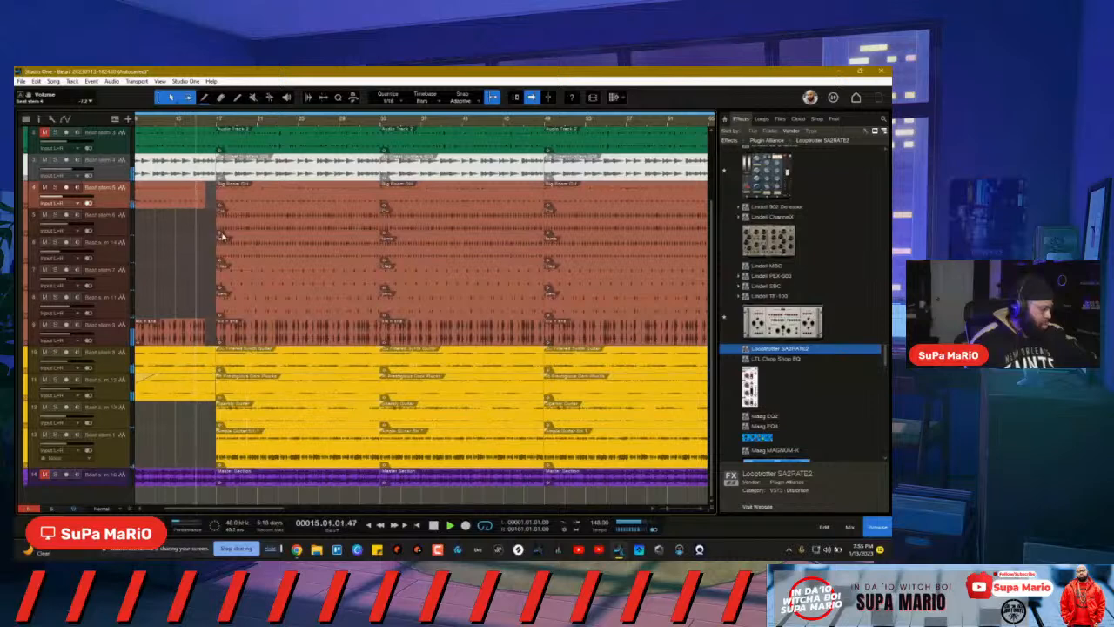
{"action": "scroll", "coordinate": [47, 207], "scroll_direction": "up", "scroll_amount": 3}
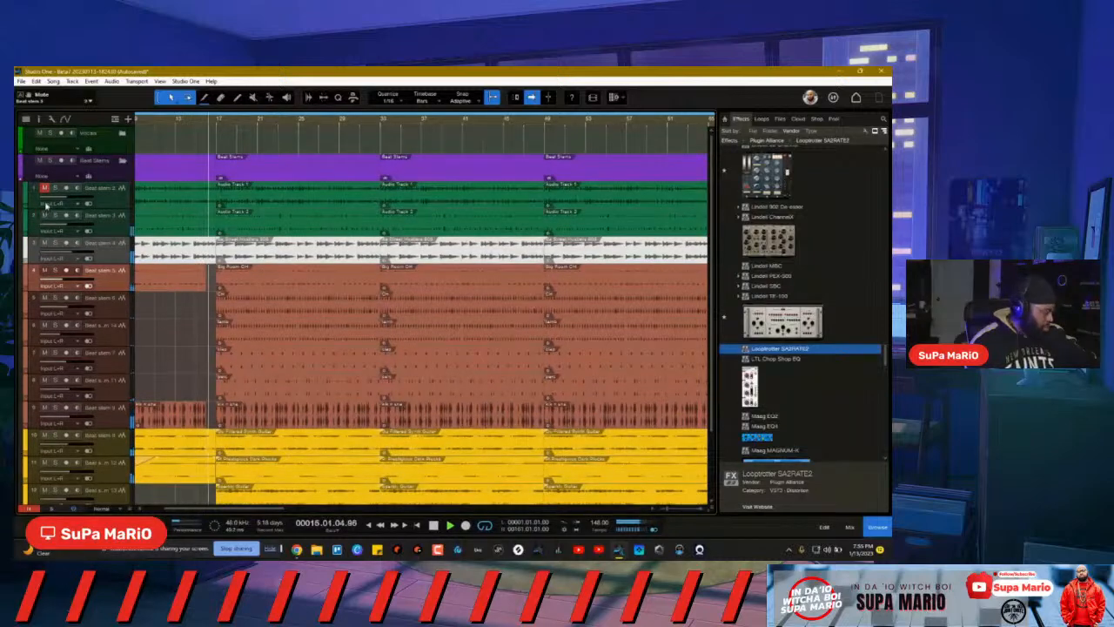
{"action": "left_click", "coordinate": [43, 188]}
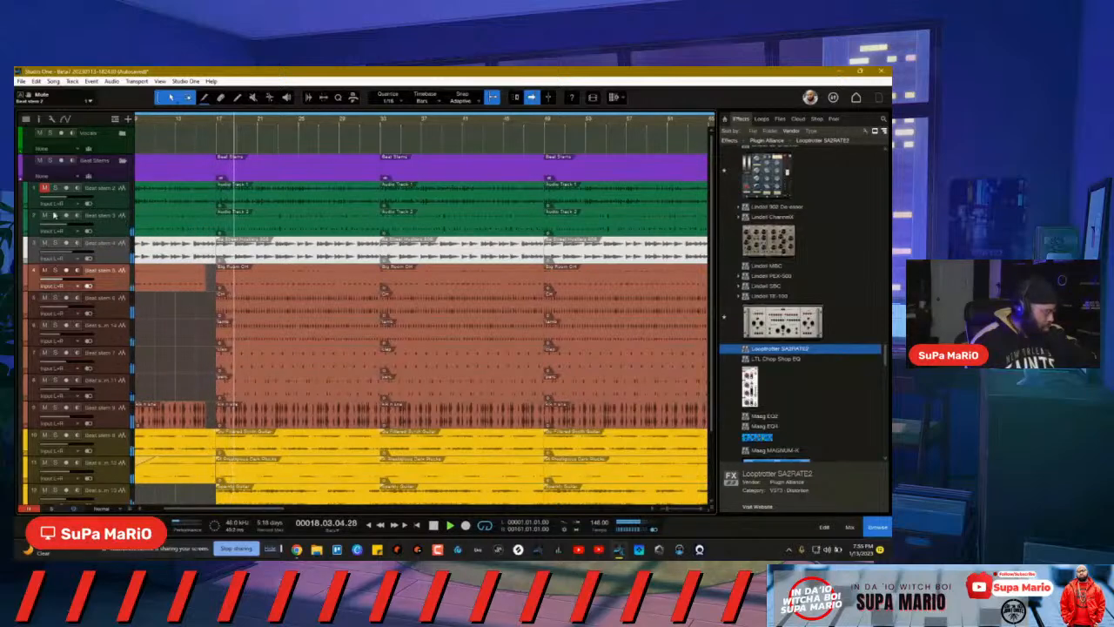
{"action": "left_click", "coordinate": [55, 214]}
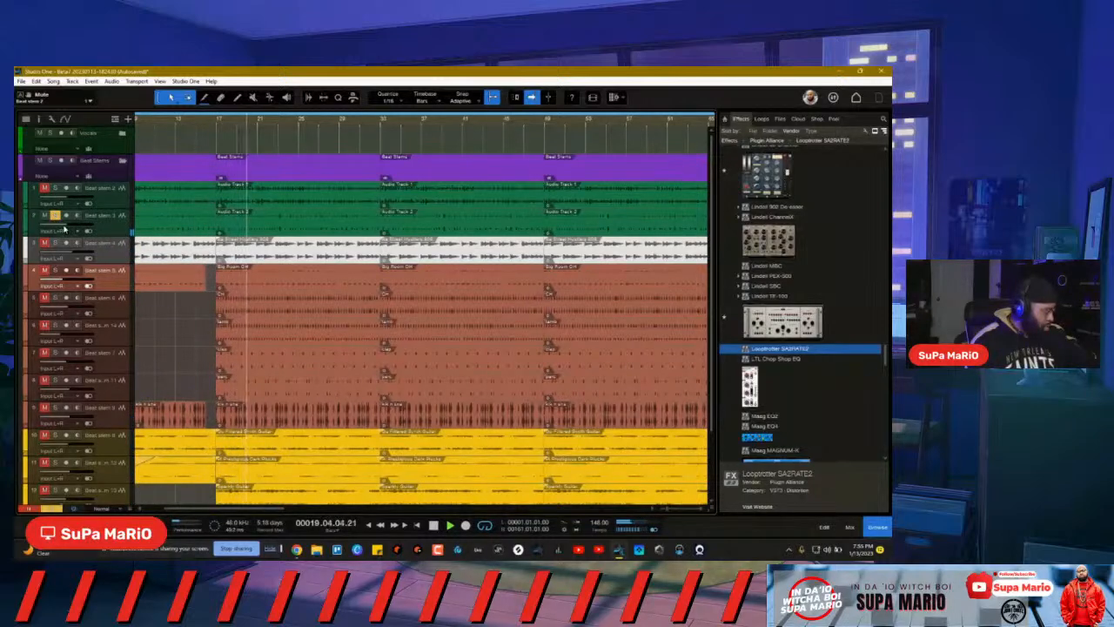
{"action": "left_click", "coordinate": [55, 215]}
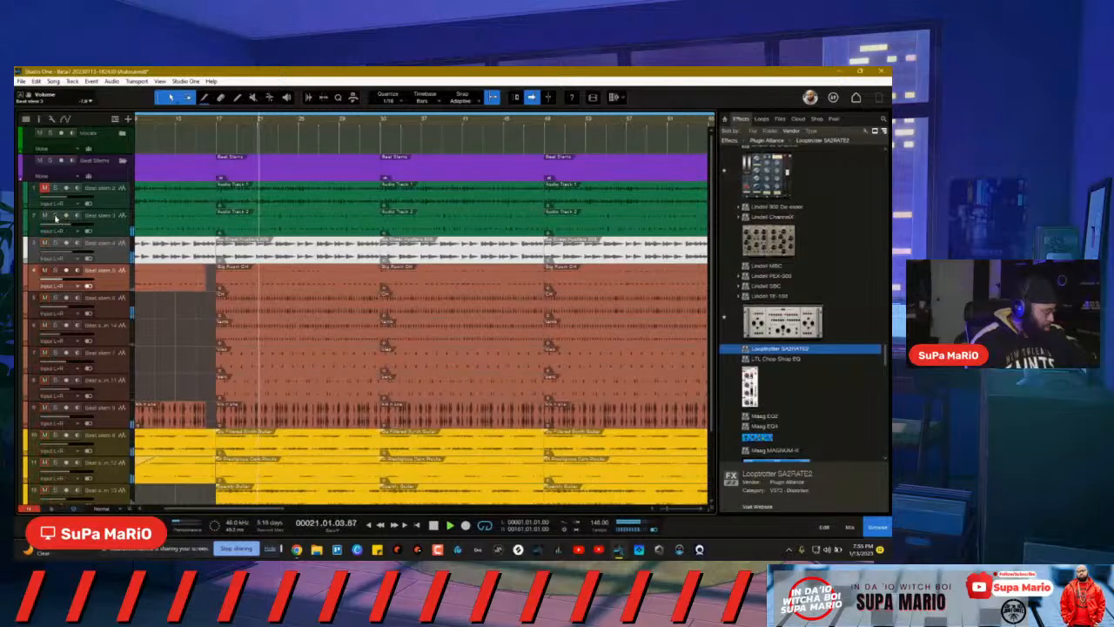
{"action": "left_click_drag", "start_coordinate": [71, 226], "coordinate": [69, 227]}
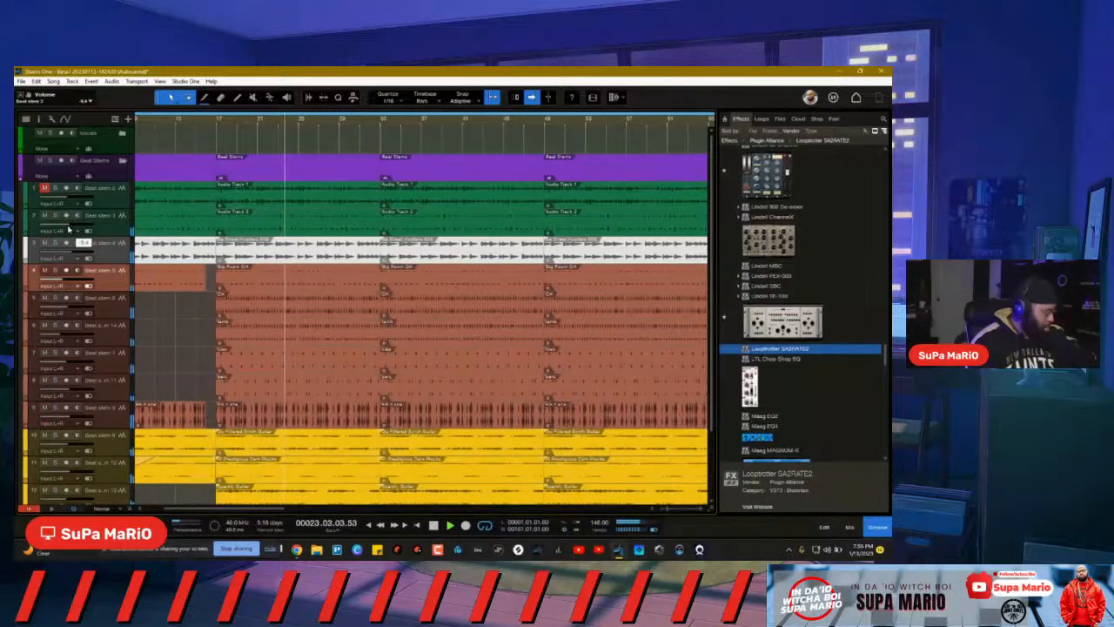
{"action": "scroll", "coordinate": [229, 124], "scroll_direction": "down", "scroll_amount": 5}
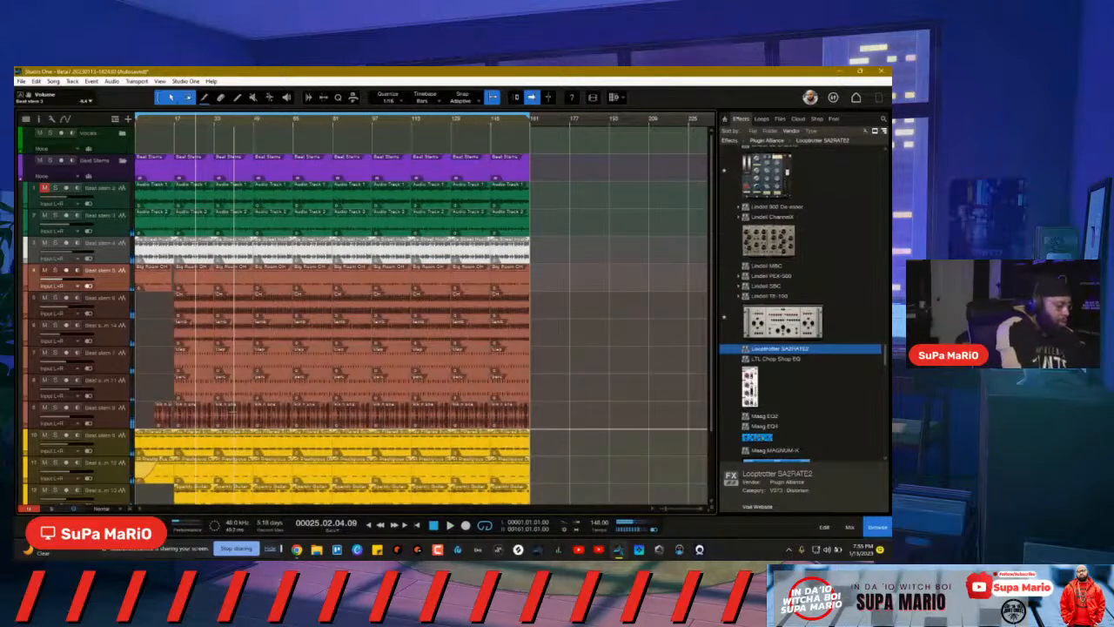
{"action": "left_click", "coordinate": [435, 525]}
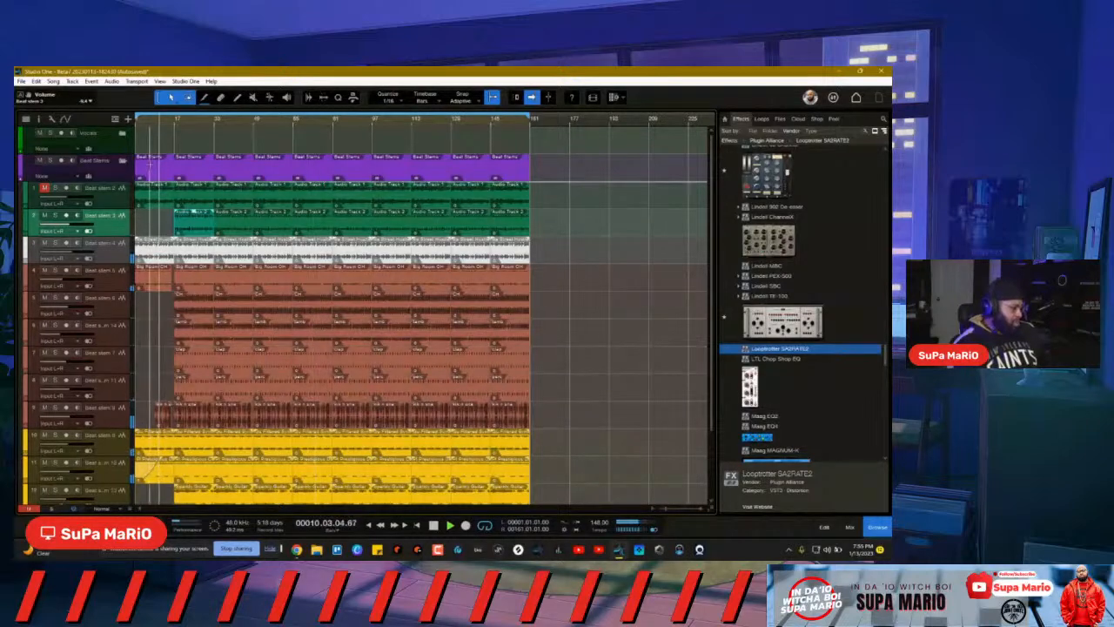
Step: Trim track 4's intro event so it ends at bar 16
{"action": "scroll", "coordinate": [159, 124], "scroll_direction": "up", "scroll_amount": 6}
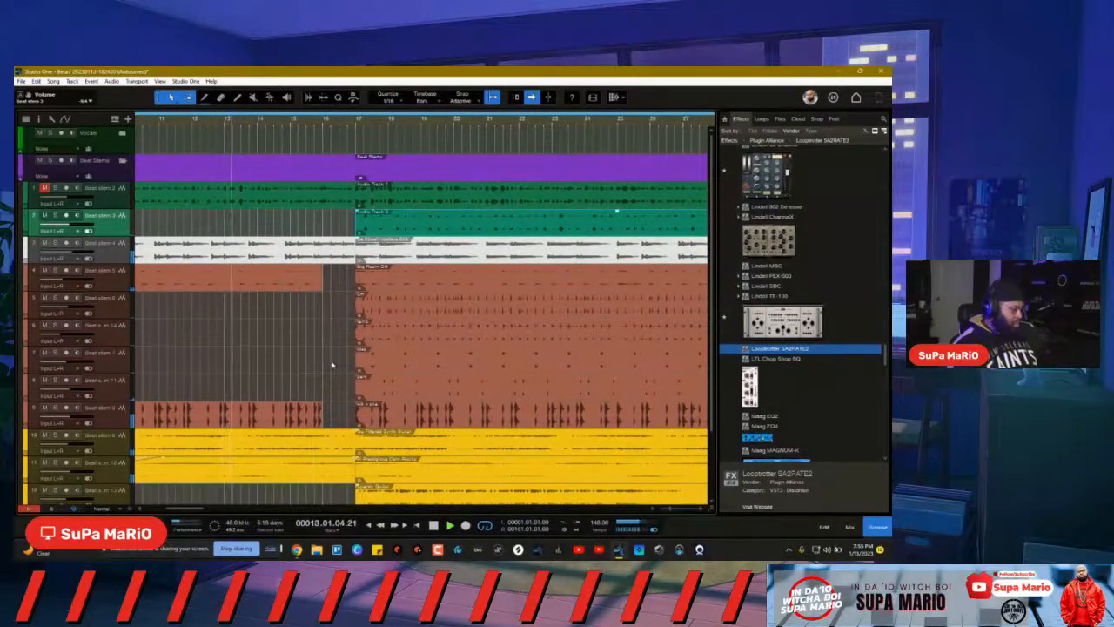
{"action": "scroll", "coordinate": [332, 364], "scroll_direction": "down", "scroll_amount": 3}
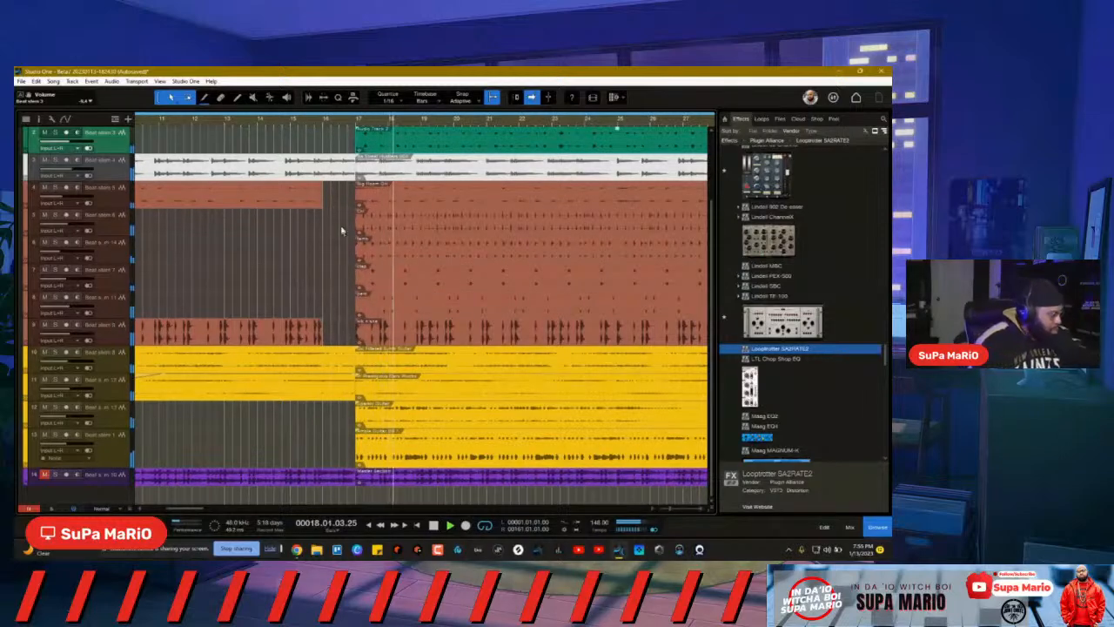
{"action": "left_click", "coordinate": [332, 188]}
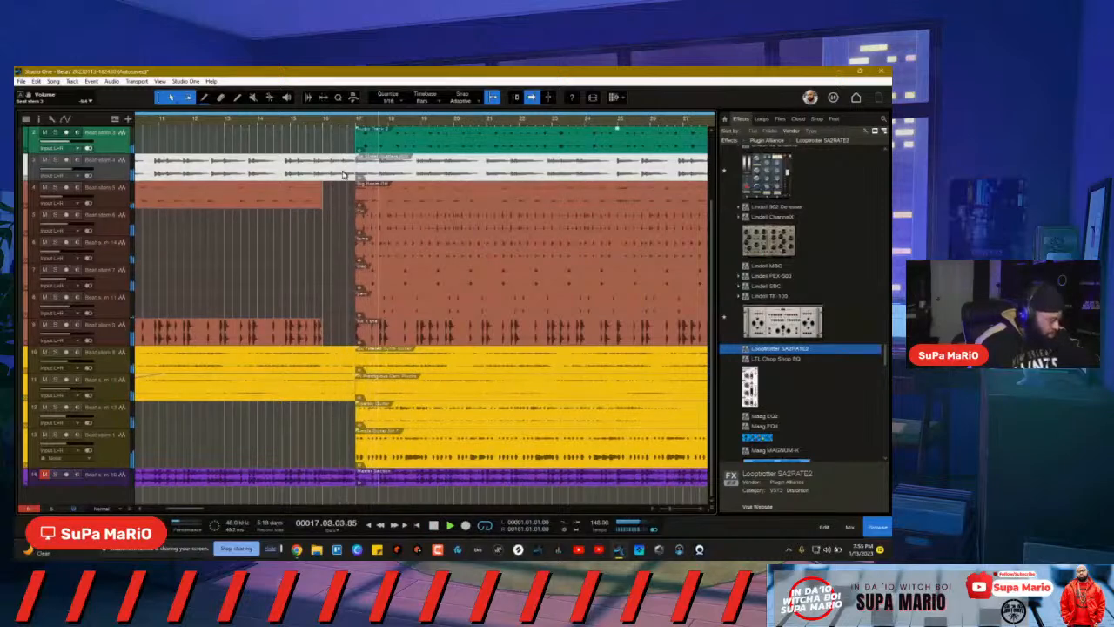
{"action": "key", "text": "space"}
{"action": "left_click_drag", "start_coordinate": [325, 195], "coordinate": [345, 202]}
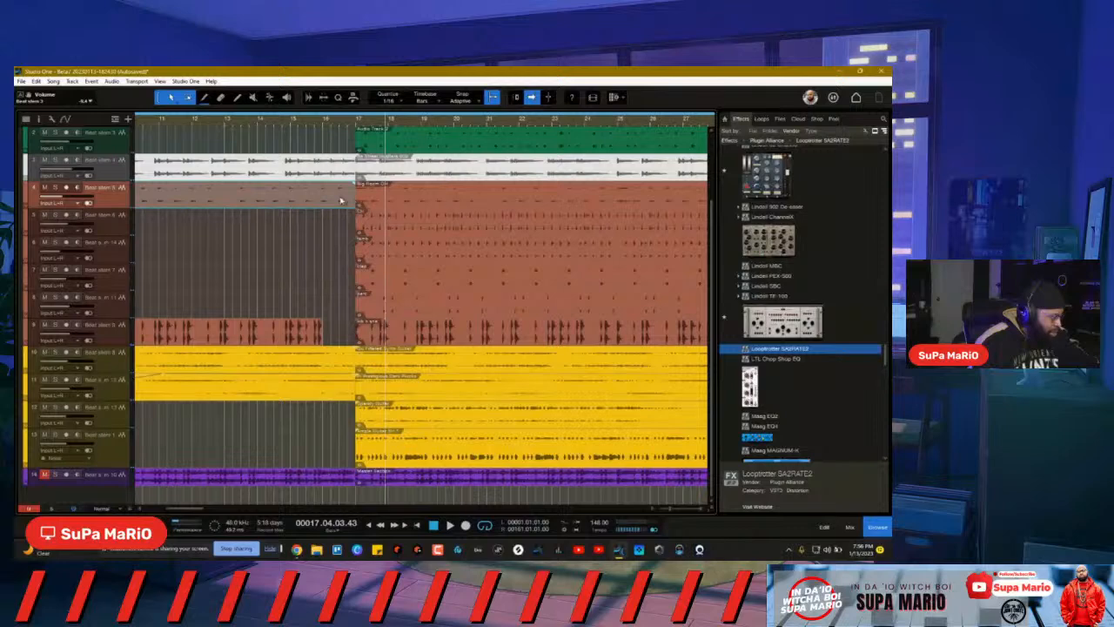
{"action": "left_click", "coordinate": [323, 224]}
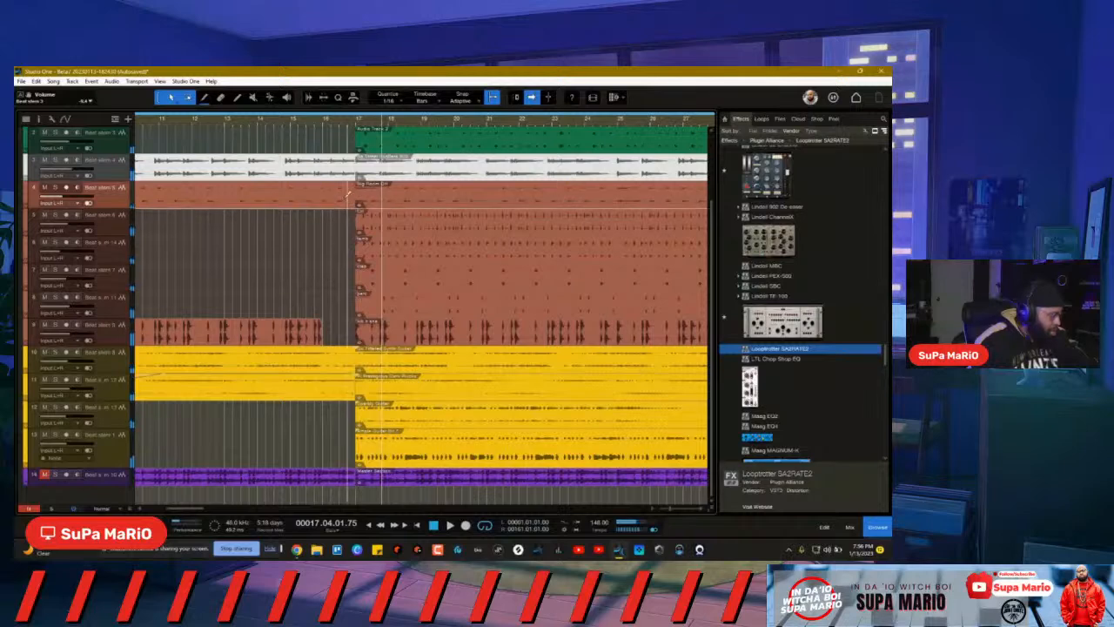
{"action": "left_click_drag", "start_coordinate": [345, 203], "coordinate": [315, 203]}
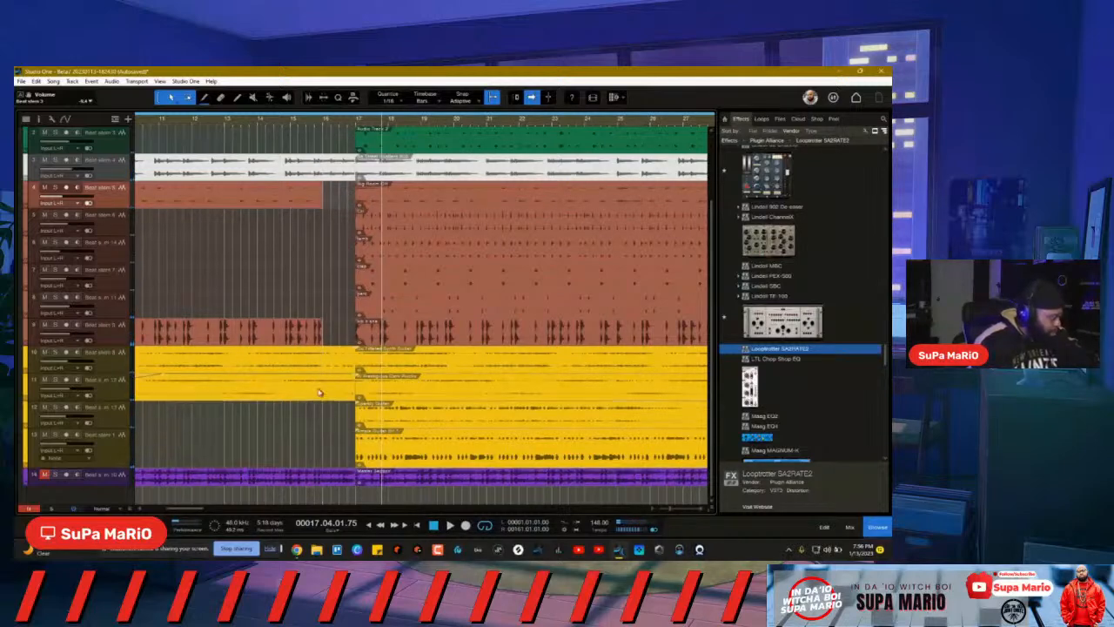
Step: Solo track 11 and split its event at bar 16 with the Split tool
{"action": "left_click", "coordinate": [54, 381]}
{"action": "key", "text": "space"}
{"action": "key", "text": "space"}
{"action": "left_click", "coordinate": [290, 121]}
{"action": "key", "text": "space"}
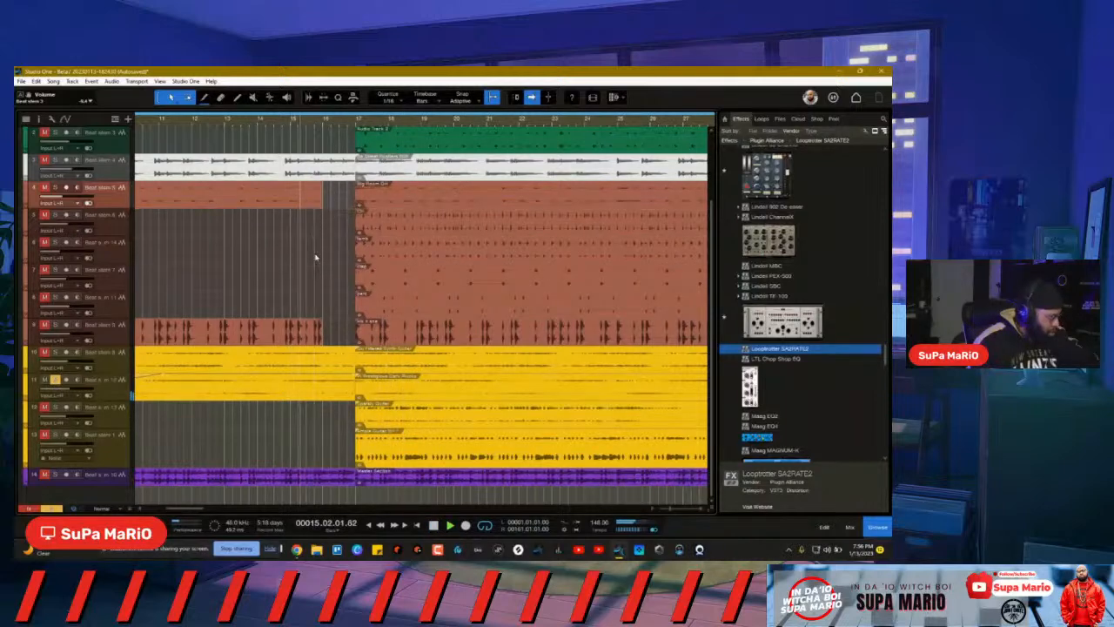
{"action": "left_click", "coordinate": [325, 121]}
{"action": "right_click", "coordinate": [321, 380]}
{"action": "left_click", "coordinate": [361, 384]}
{"action": "left_click", "coordinate": [325, 396]}
{"action": "scroll", "coordinate": [325, 396], "scroll_direction": "left", "scroll_amount": 2}
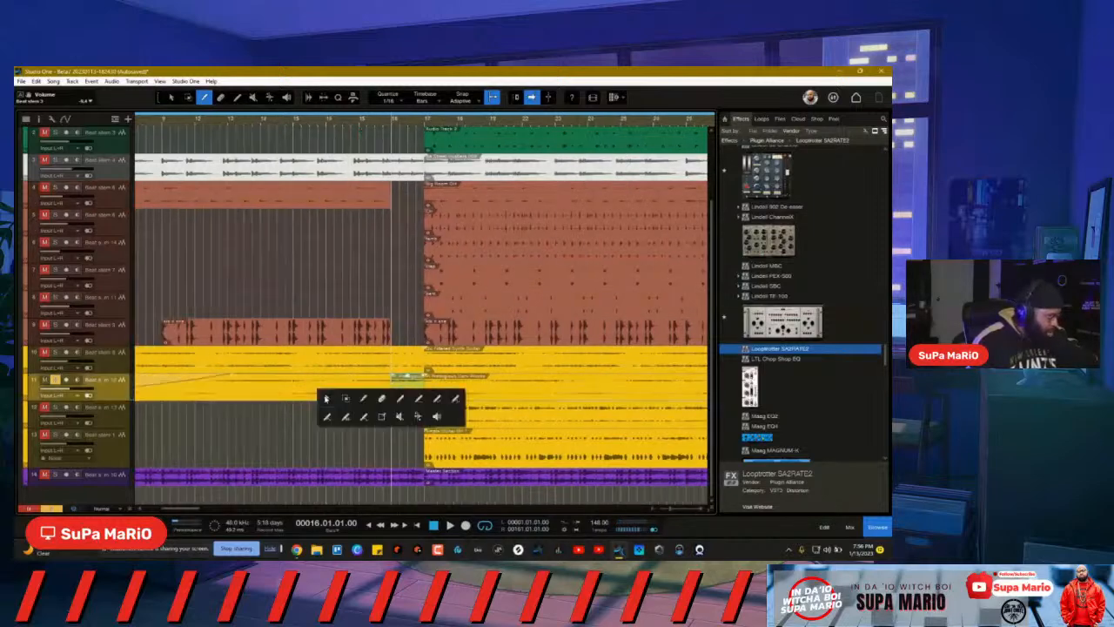
{"action": "right_click", "coordinate": [323, 394]}
{"action": "left_click", "coordinate": [326, 398]}
Step: Normalize the audio of the part after the split and audition it from bar 15
{"action": "right_click", "coordinate": [405, 398]}
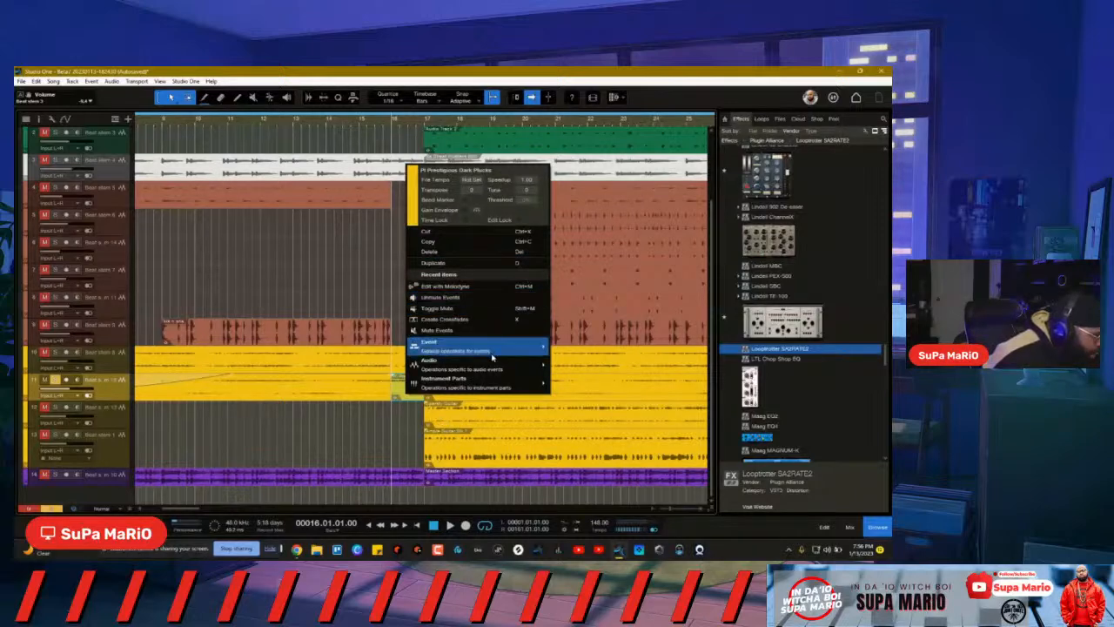
{"action": "mouse_move", "coordinate": [490, 360]}
{"action": "left_click", "coordinate": [604, 375]}
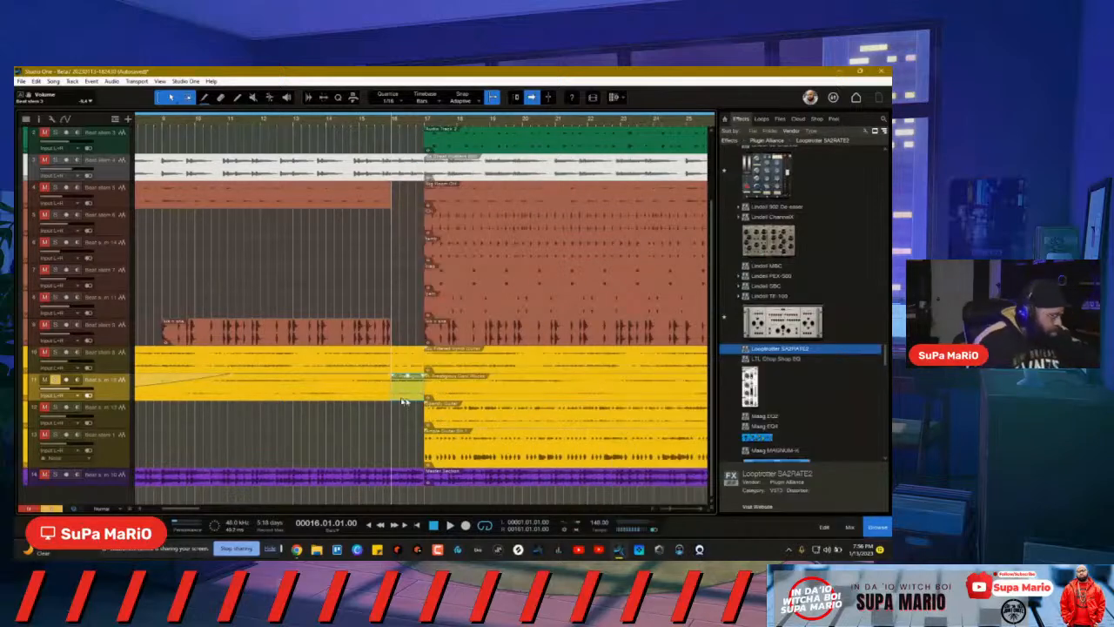
{"action": "left_click", "coordinate": [360, 121]}
{"action": "key", "text": "space"}
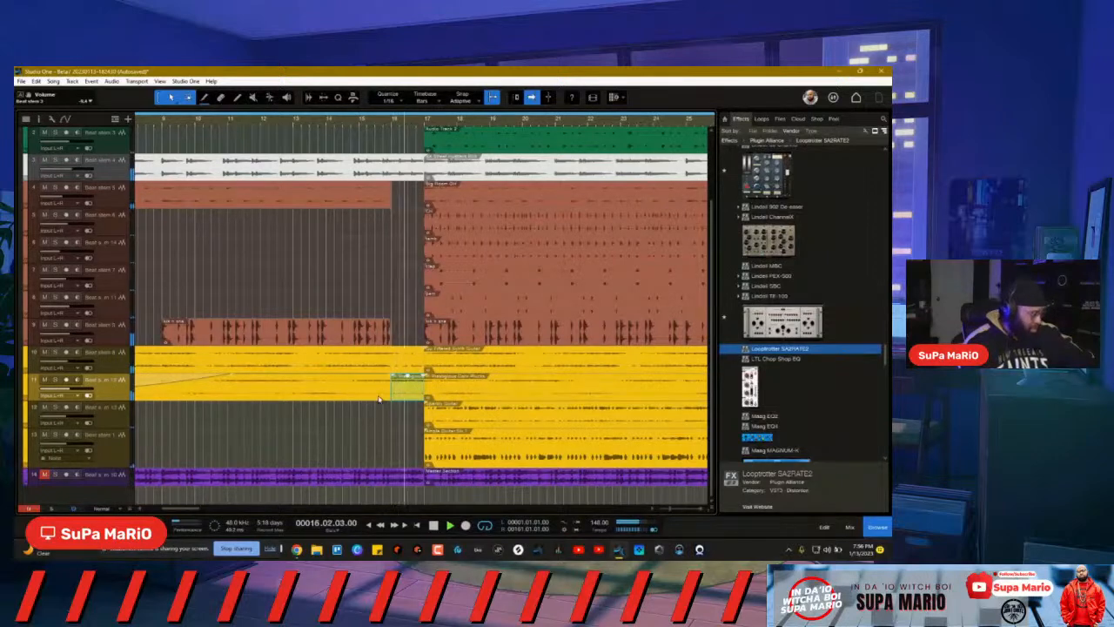
Step: Shorten the end of track 3's white clip before bar 16 and check the edit
{"action": "left_click", "coordinate": [409, 172]}
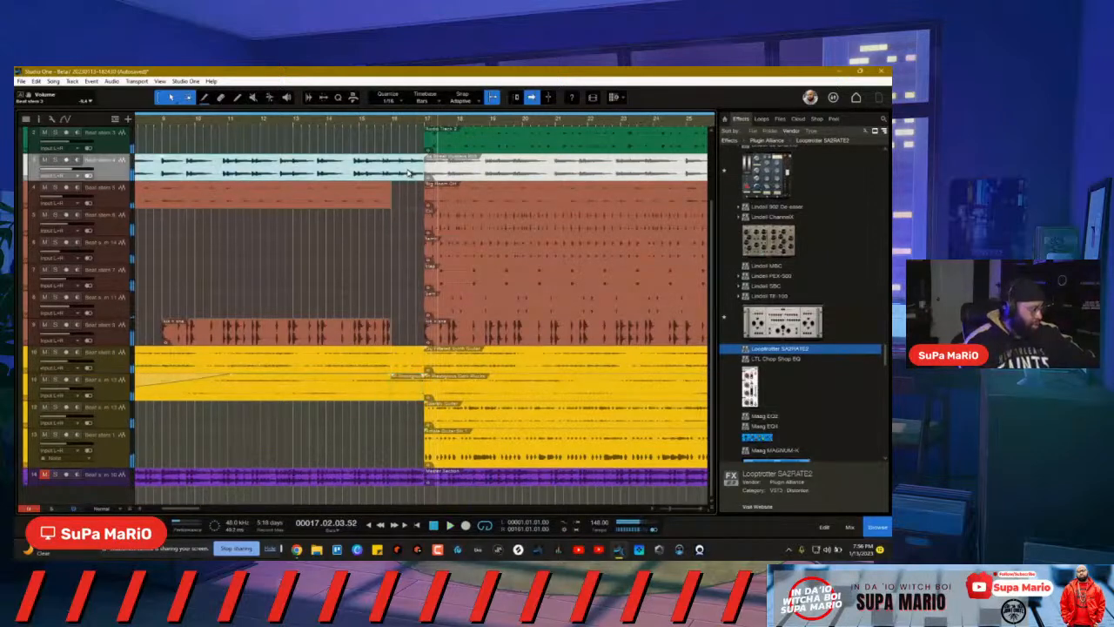
{"action": "left_click_drag", "start_coordinate": [424, 168], "coordinate": [410, 168]}
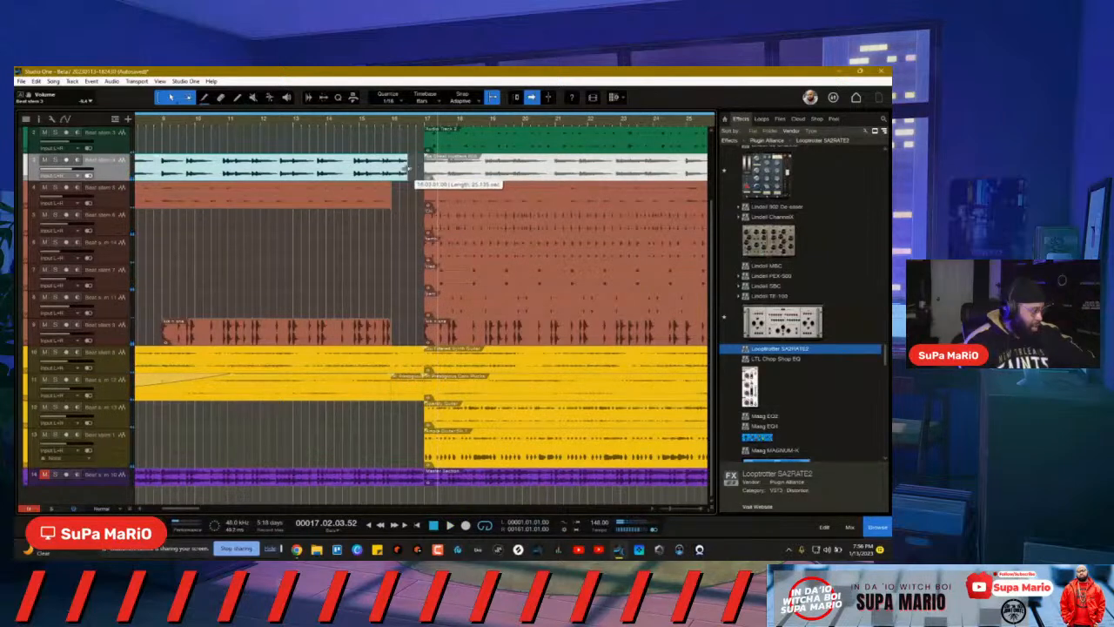
{"action": "left_click", "coordinate": [353, 125]}
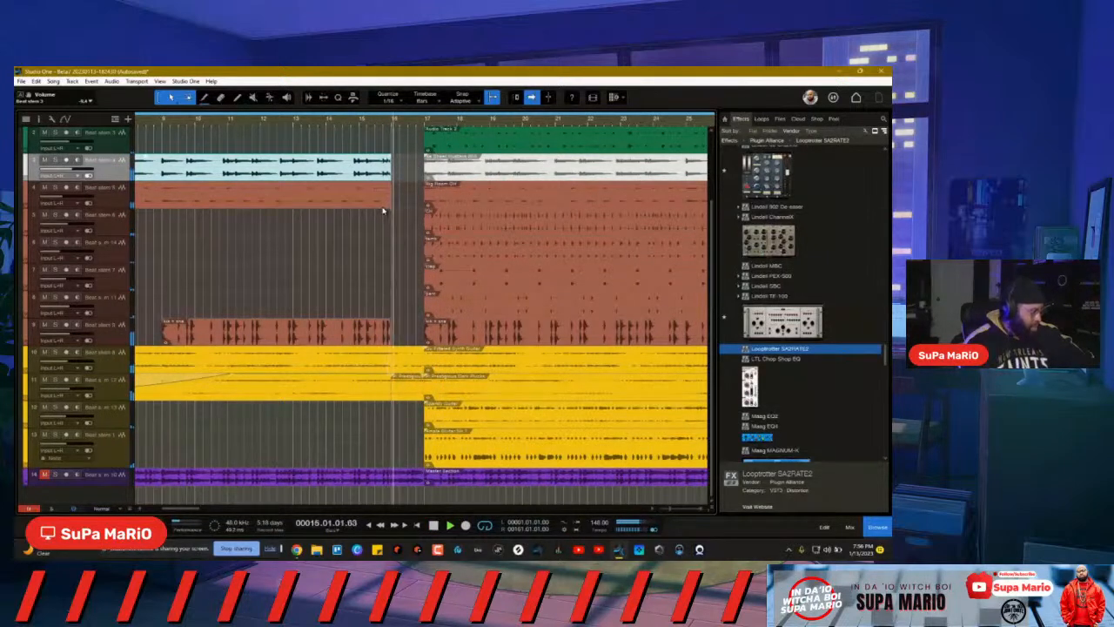
{"action": "mouse_move", "coordinate": [388, 163]}
{"action": "left_mouse_down"}
{"action": "mouse_move", "coordinate": [415, 172]}
{"action": "mouse_move", "coordinate": [401, 172]}
{"action": "left_mouse_up"}
{"action": "key", "text": "space"}
{"action": "left_click", "coordinate": [386, 162]}
{"action": "left_click", "coordinate": [390, 162]}
{"action": "key", "text": "space"}
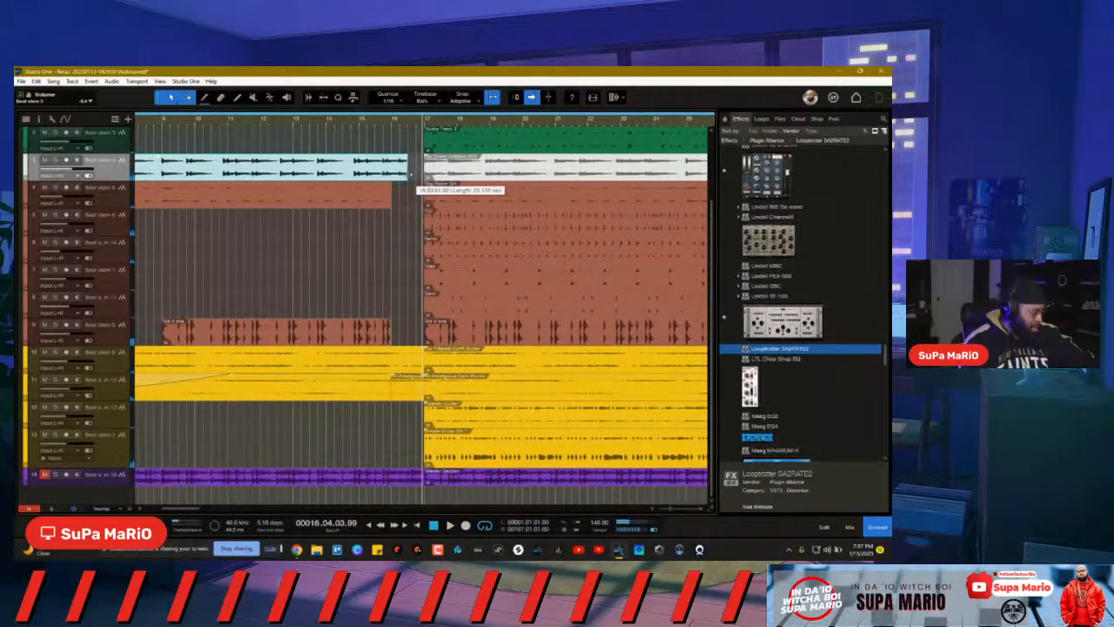
Step: Replay the bars leading into bar 17 from bar 16, with the view following the playhead
{"action": "left_click", "coordinate": [382, 119]}
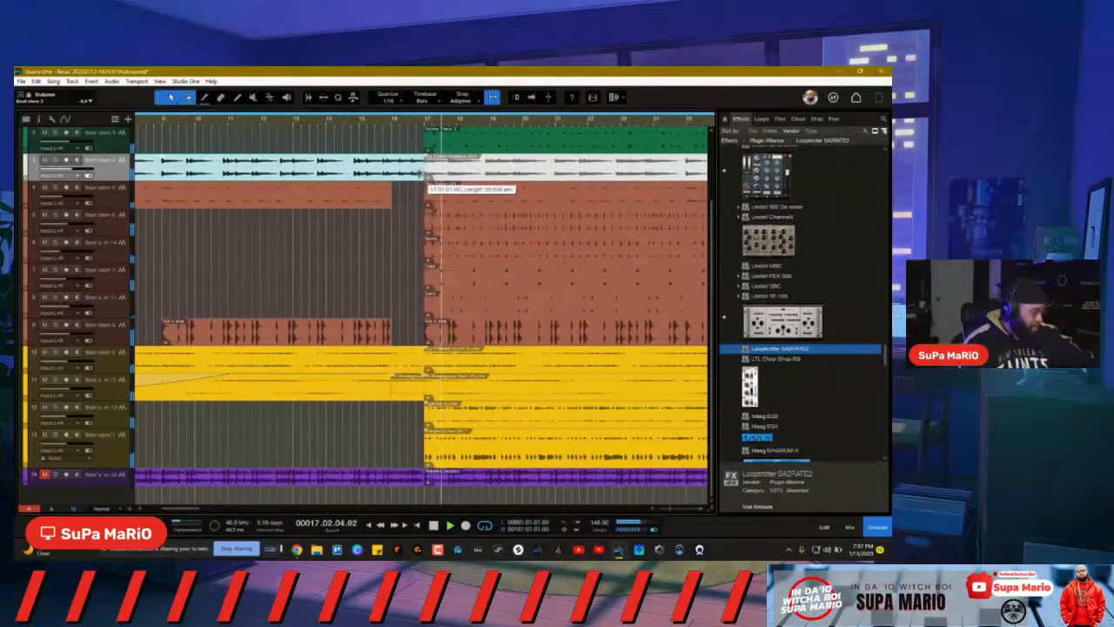
{"action": "key", "text": "f"}
{"action": "left_click", "coordinate": [376, 126]}
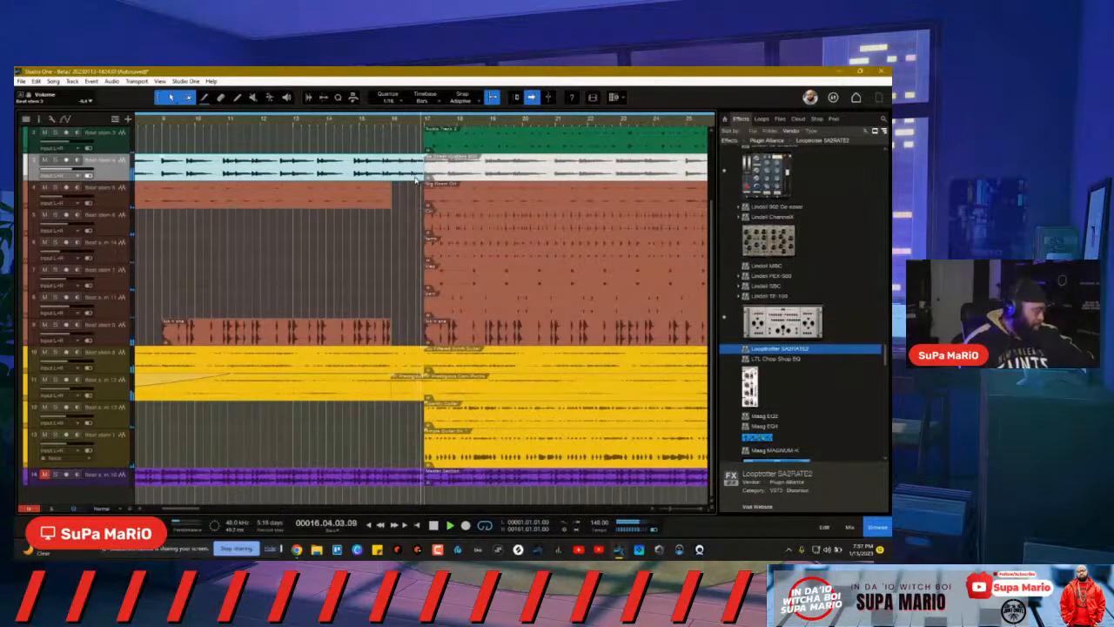
{"action": "left_click", "coordinate": [384, 123]}
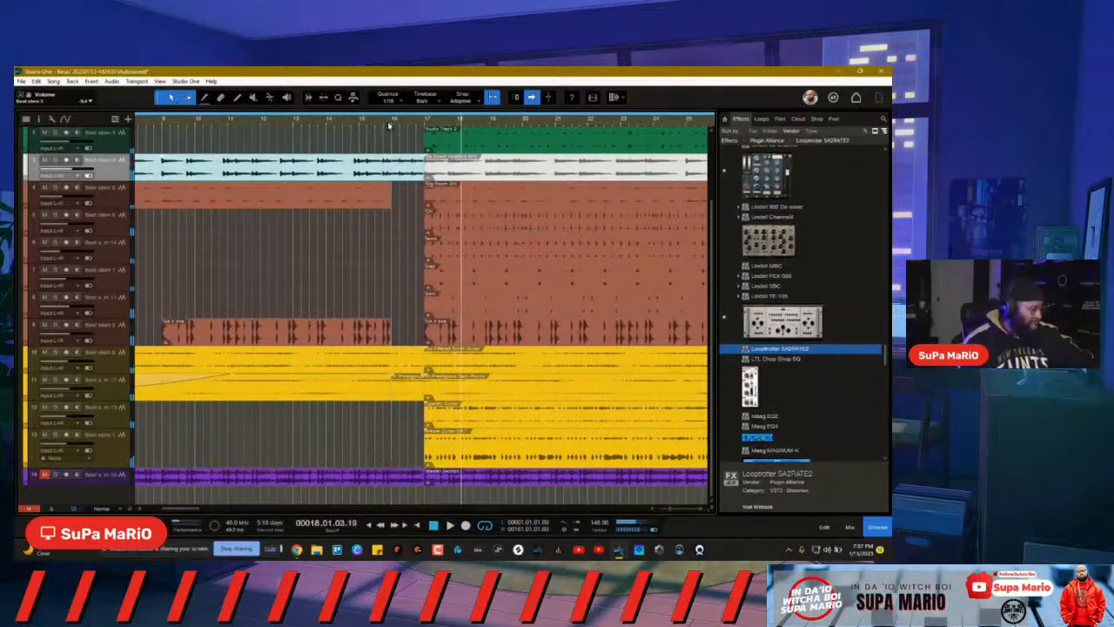
{"action": "left_click", "coordinate": [389, 126]}
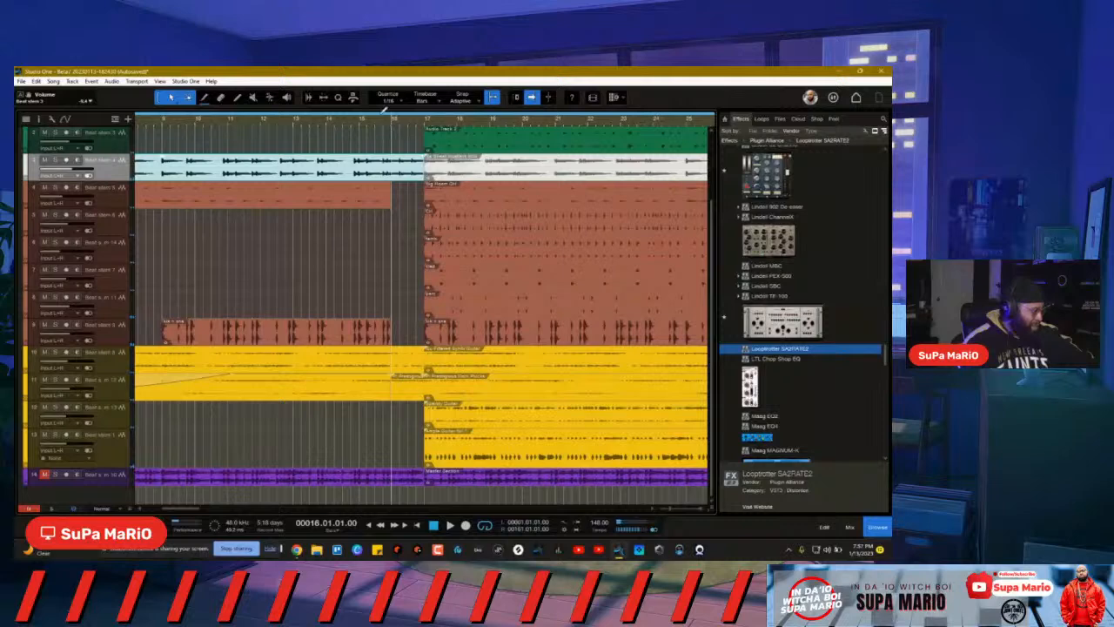
{"action": "key", "text": "space"}
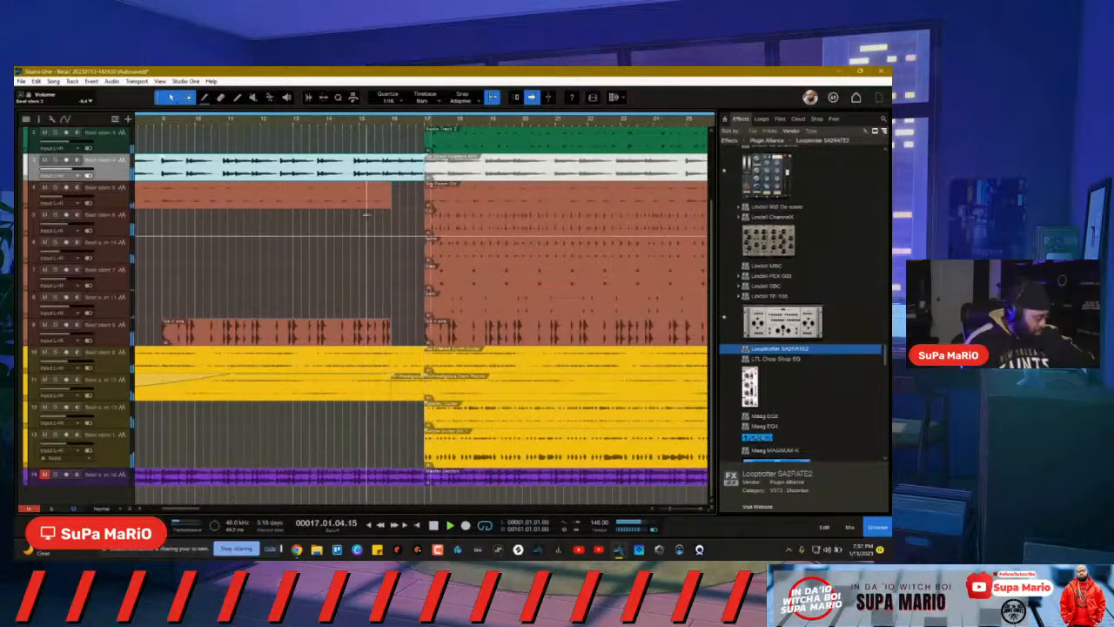
{"action": "scroll", "coordinate": [433, 127], "scroll_direction": "down", "scroll_amount": 5}
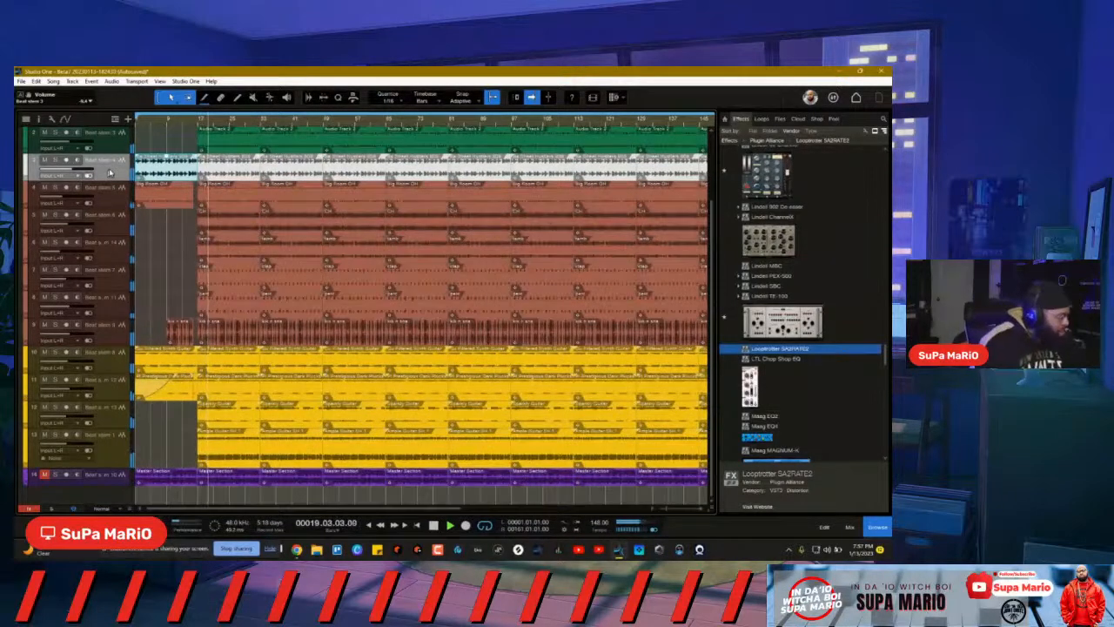
Step: Add the note 'tapestop fx an intro' to Beat stem 4's channel, then close the editor and mixer
{"action": "key", "text": "F3"}
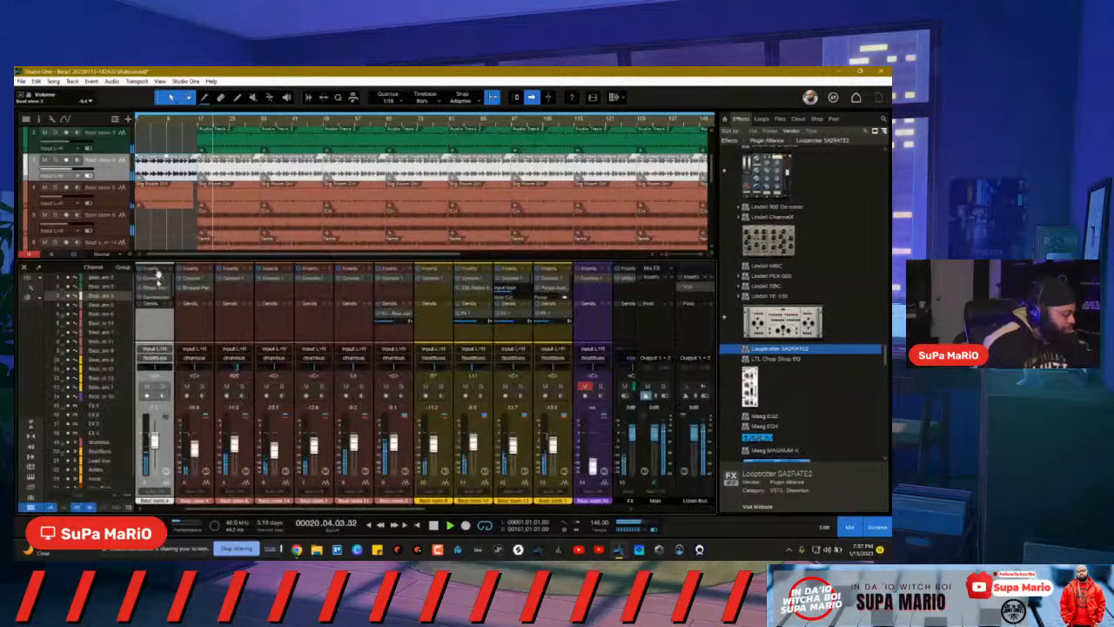
{"action": "left_click", "coordinate": [165, 470]}
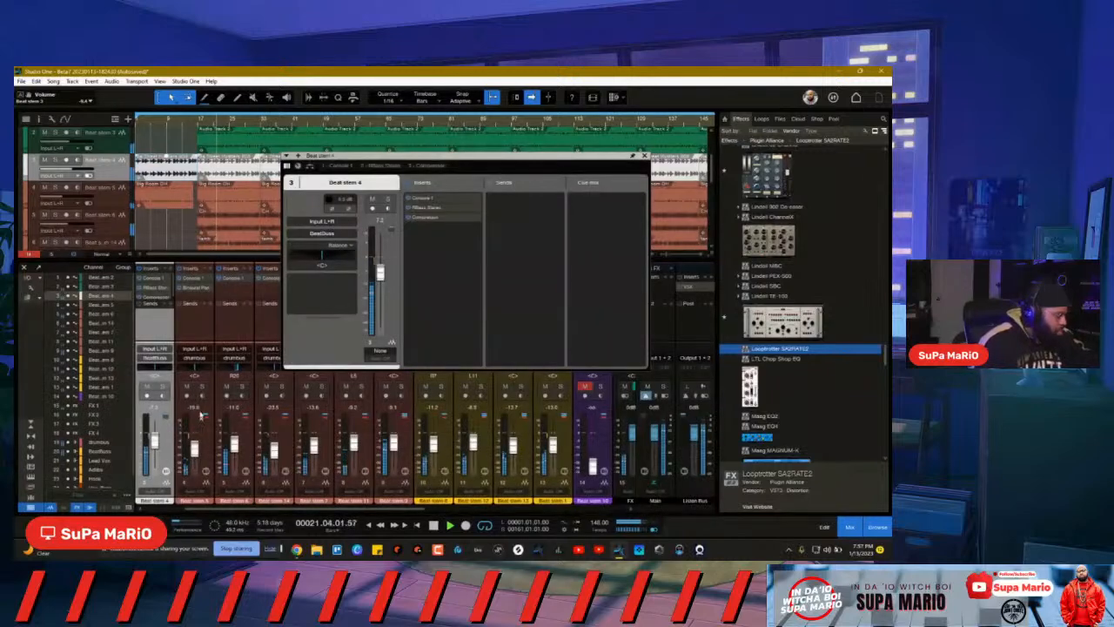
{"action": "left_click", "coordinate": [321, 283]}
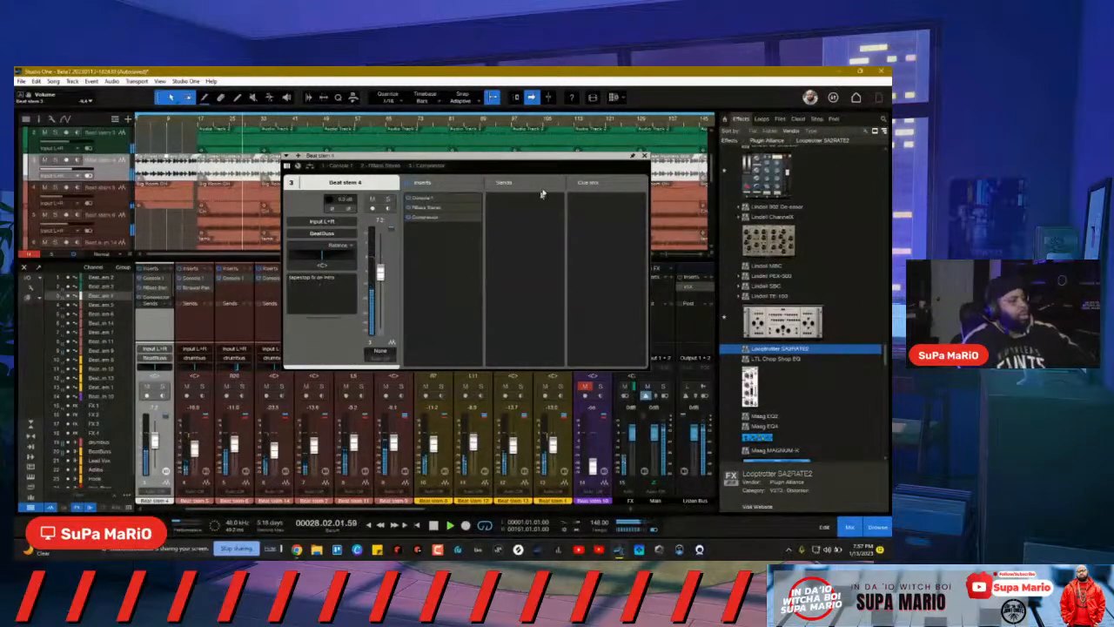
{"action": "left_click", "coordinate": [644, 158]}
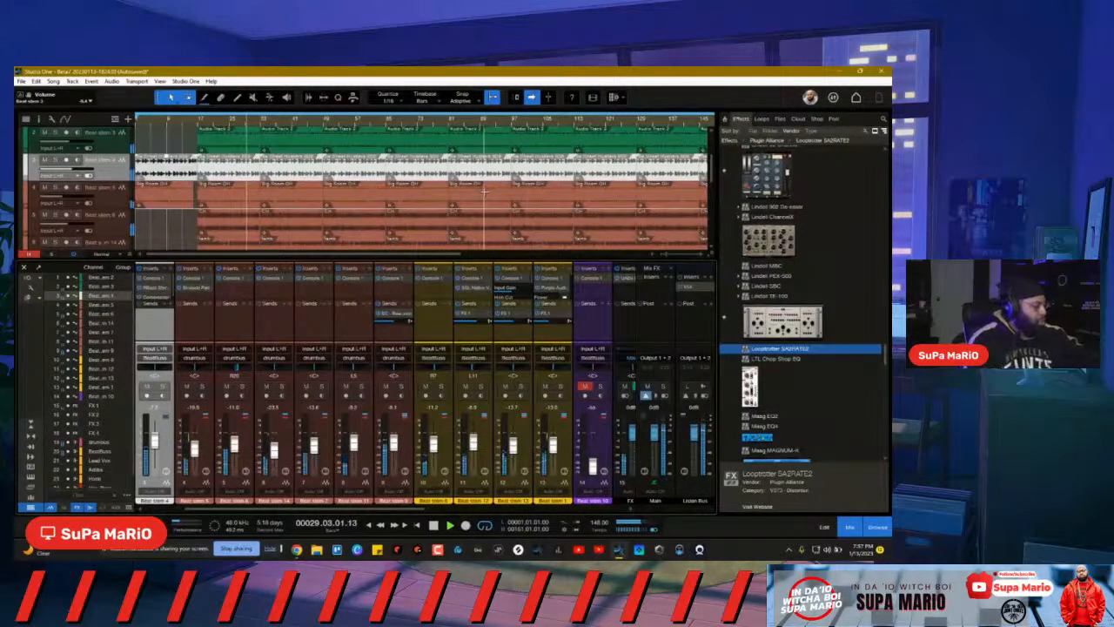
{"action": "key", "text": "F3"}
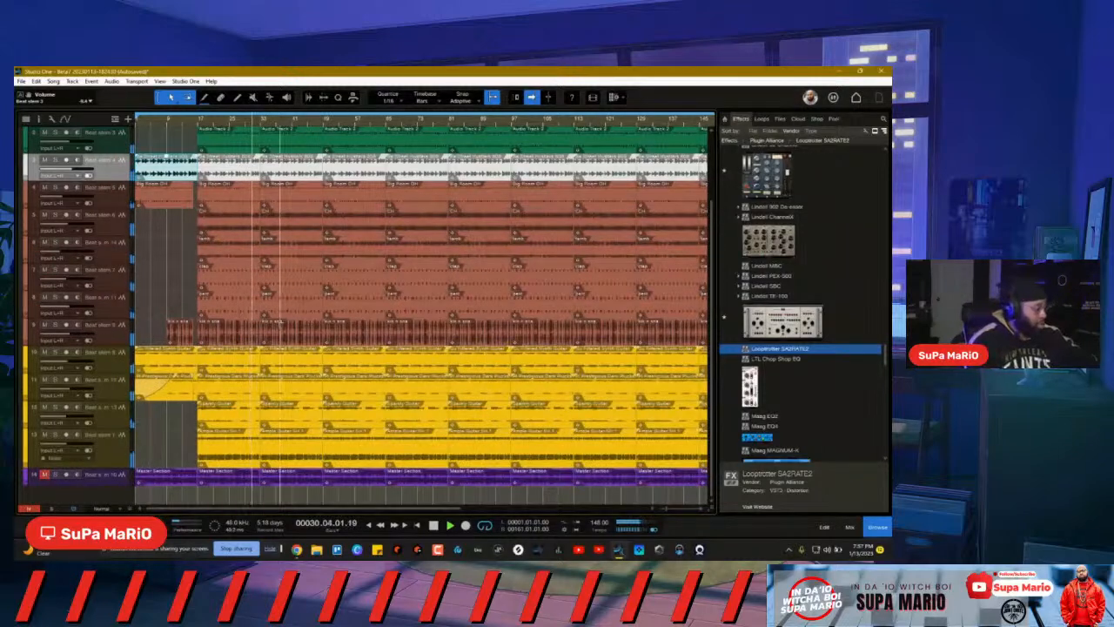
Step: Drag the Beat stem 1 audio event up onto the track above, then zoom in around the playhead
{"action": "left_click", "coordinate": [288, 458]}
{"action": "left_click_drag", "start_coordinate": [288, 458], "coordinate": [287, 423]}
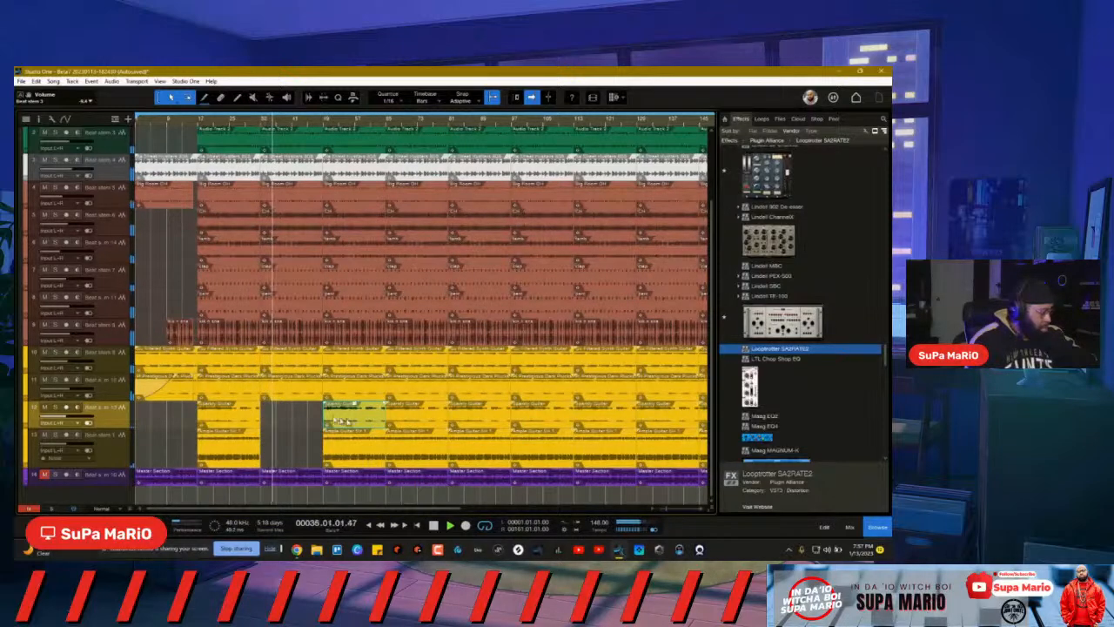
{"action": "key", "text": "e"}
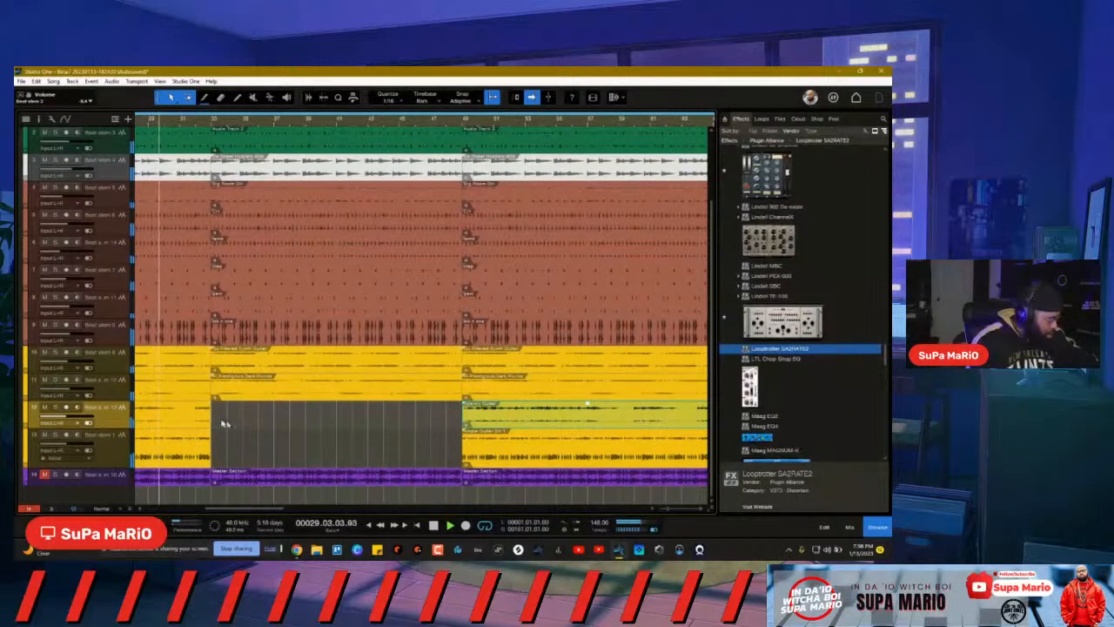
Step: Extend the track 12 clip rightward into the gap and adjust the events on tracks 9 and 7
{"action": "left_click_drag", "start_coordinate": [213, 417], "coordinate": [267, 437]}
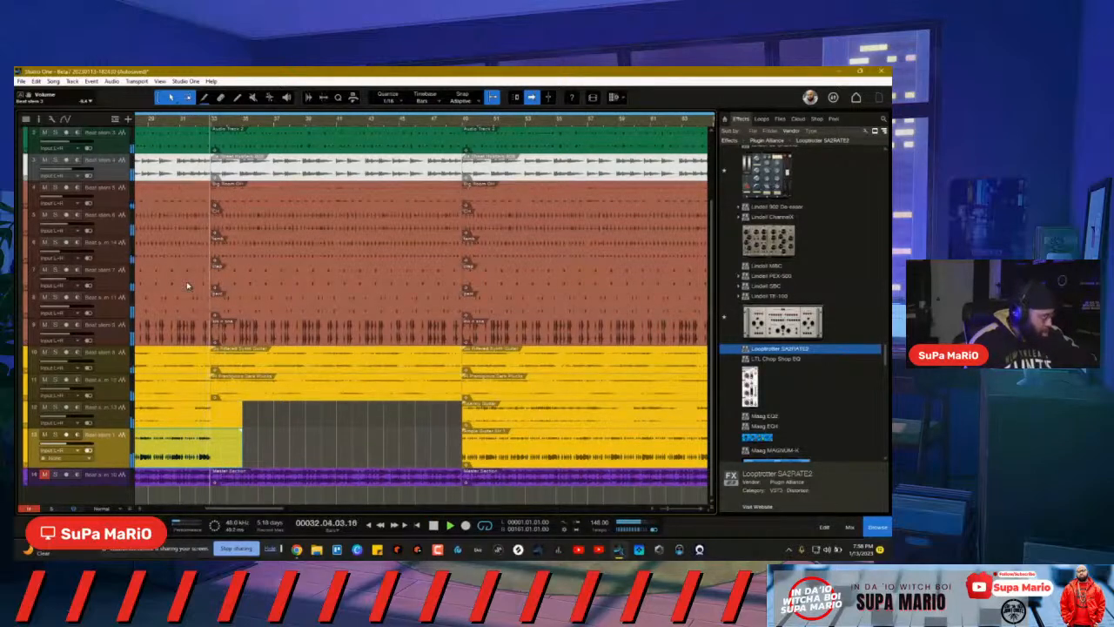
{"action": "left_click", "coordinate": [144, 124]}
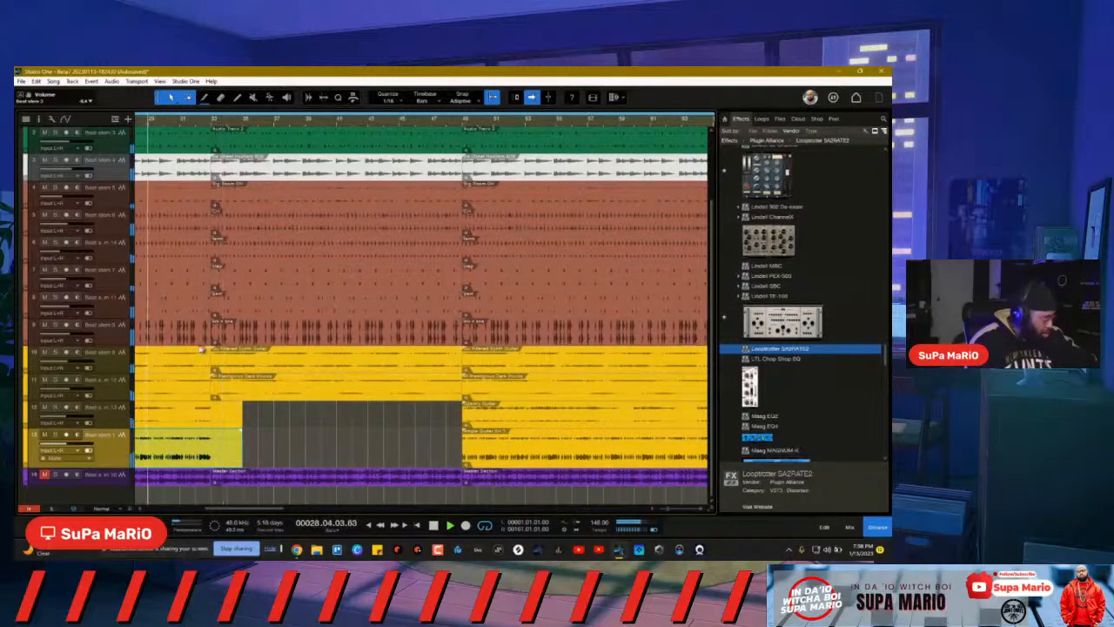
{"action": "left_click", "coordinate": [197, 329]}
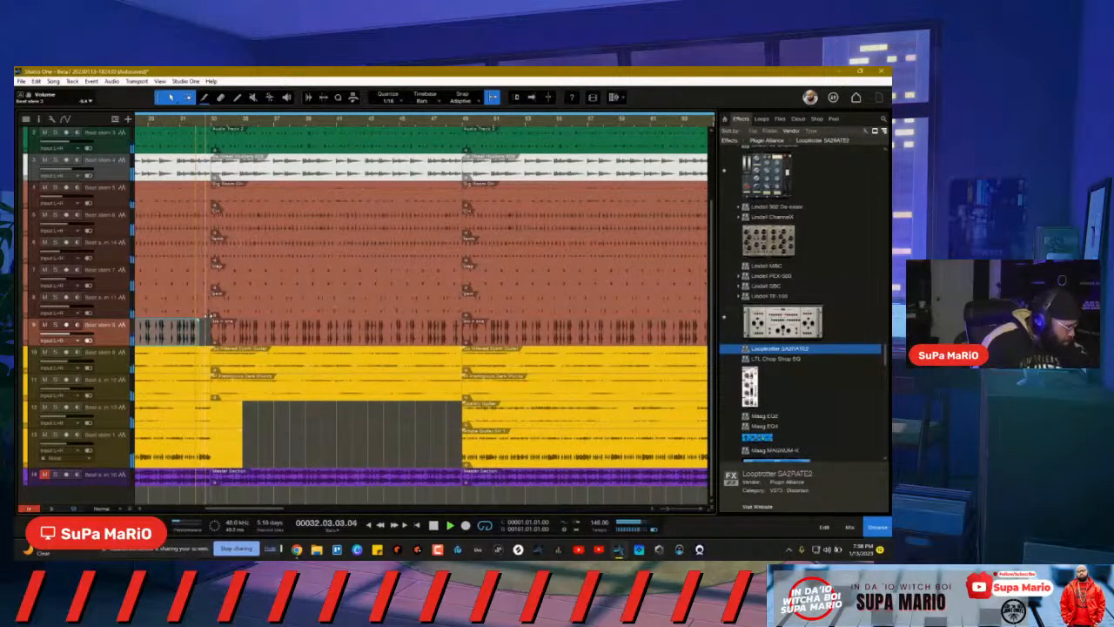
{"action": "left_click", "coordinate": [204, 280]}
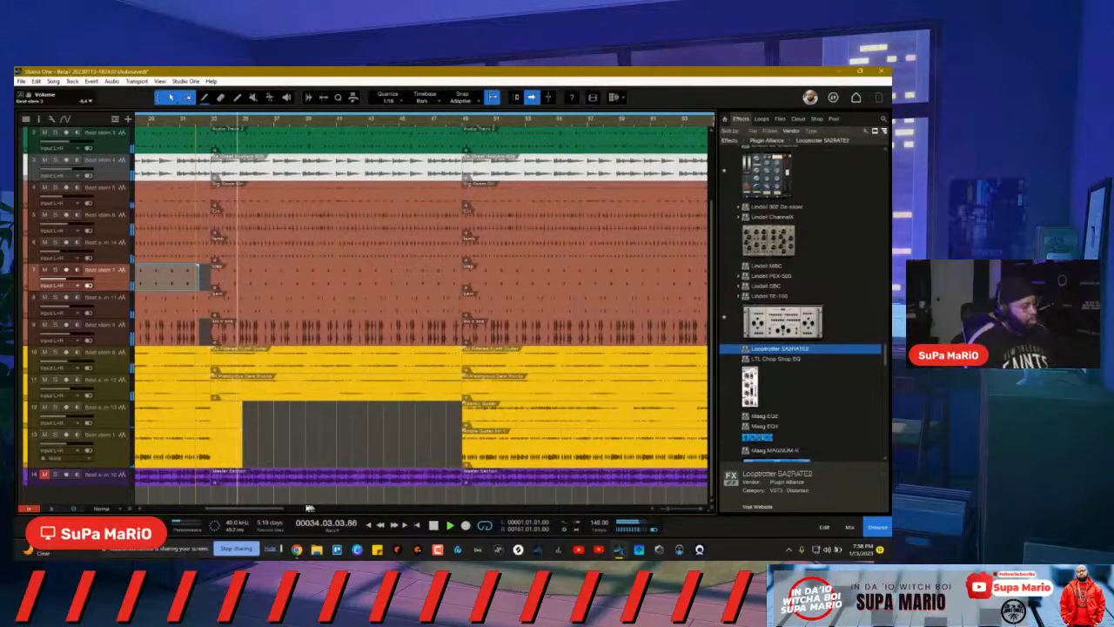
{"action": "left_click_drag", "start_coordinate": [273, 508], "coordinate": [260, 508]}
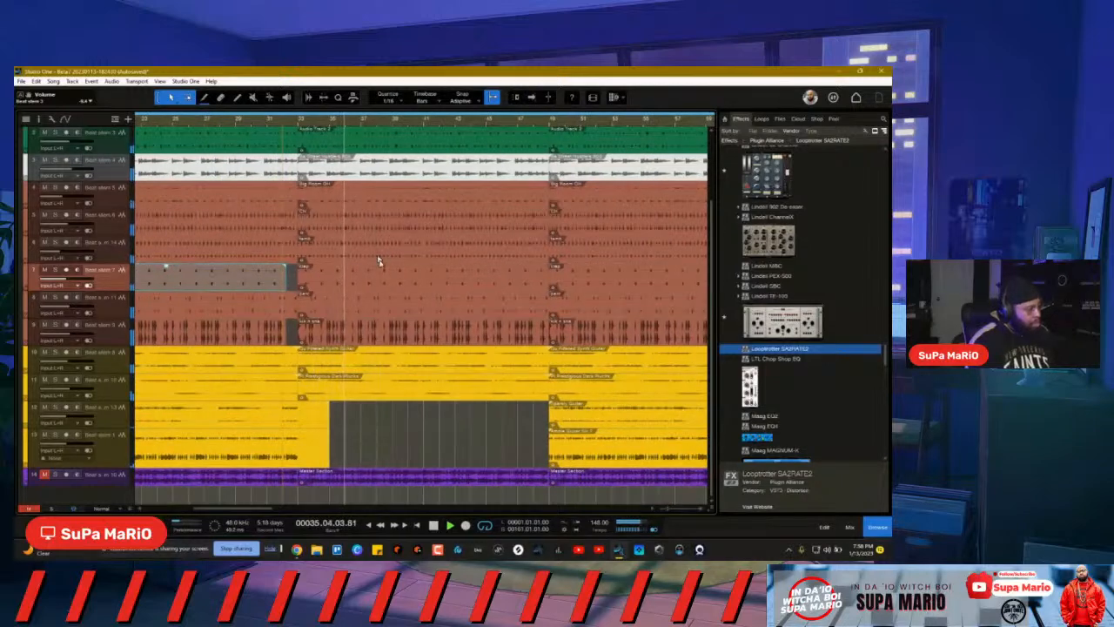
Step: Deselect the track 7 event and mute track 11
{"action": "scroll", "coordinate": [447, 291], "scroll_direction": "up", "scroll_amount": 1}
{"action": "scroll", "coordinate": [449, 291], "scroll_direction": "down", "scroll_amount": 1}
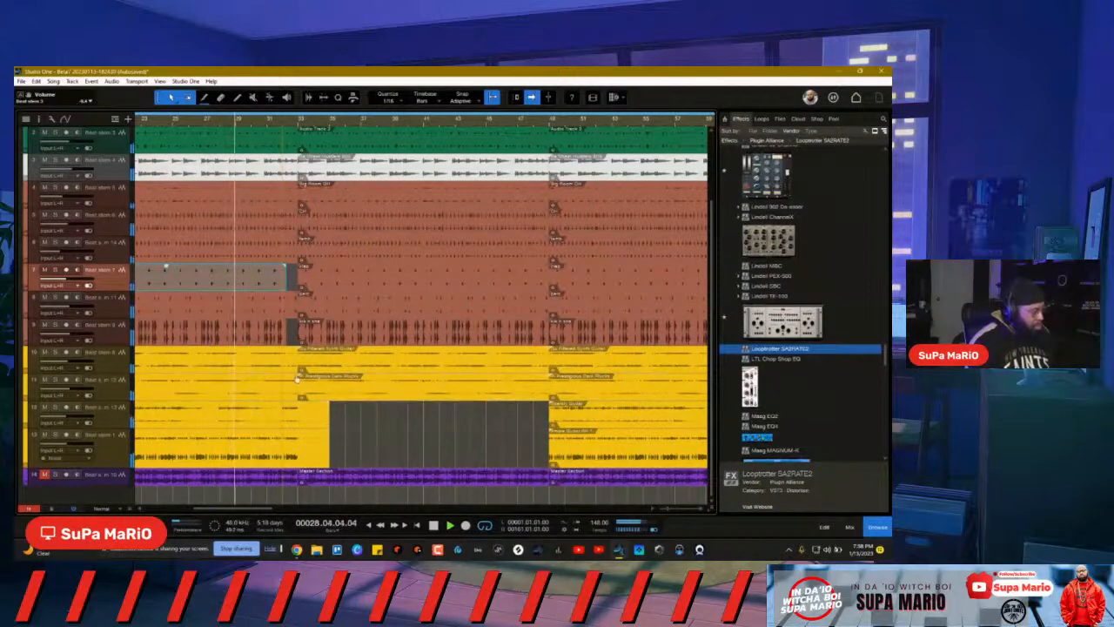
{"action": "left_click", "coordinate": [356, 430]}
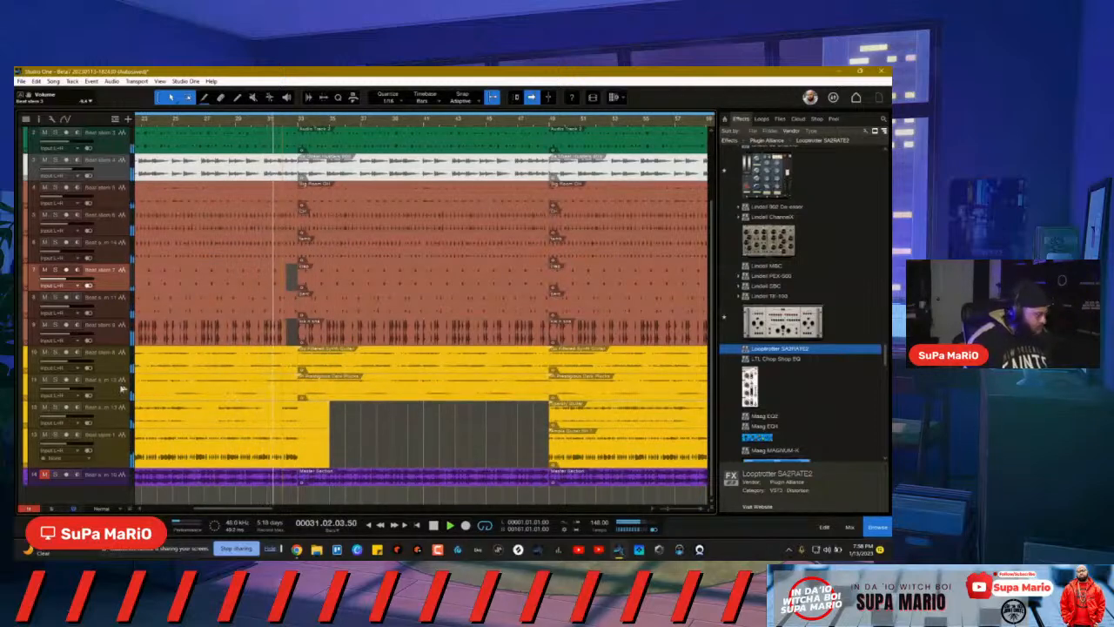
{"action": "left_click", "coordinate": [44, 380]}
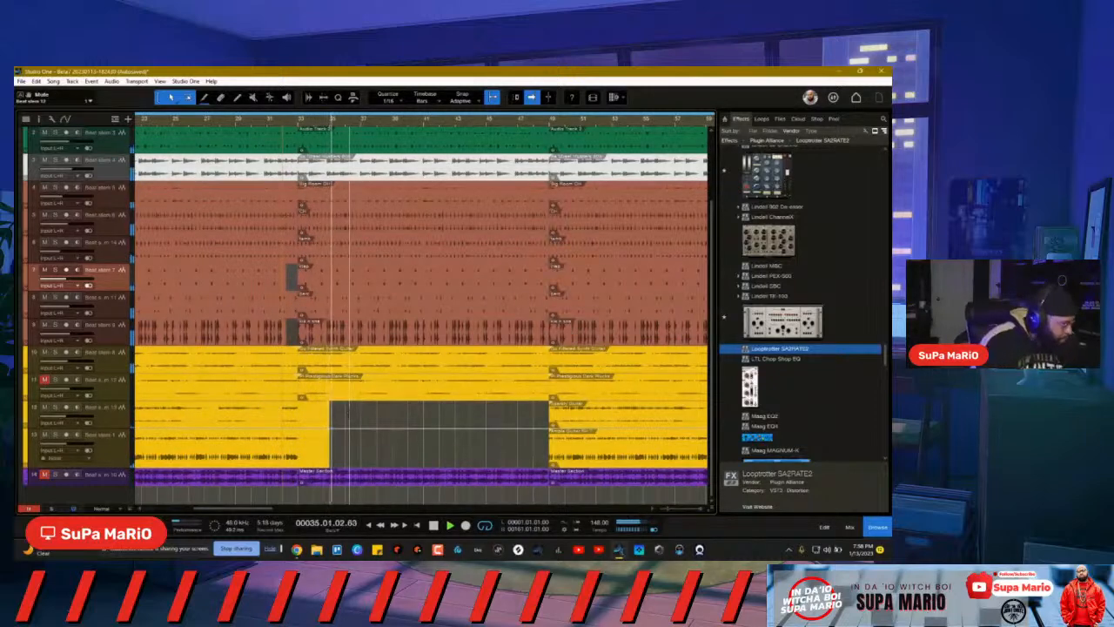
Step: Erase the middle of track 11's event and give the short piece a 3.389-second exponential fade-out
{"action": "right_click", "coordinate": [364, 403]}
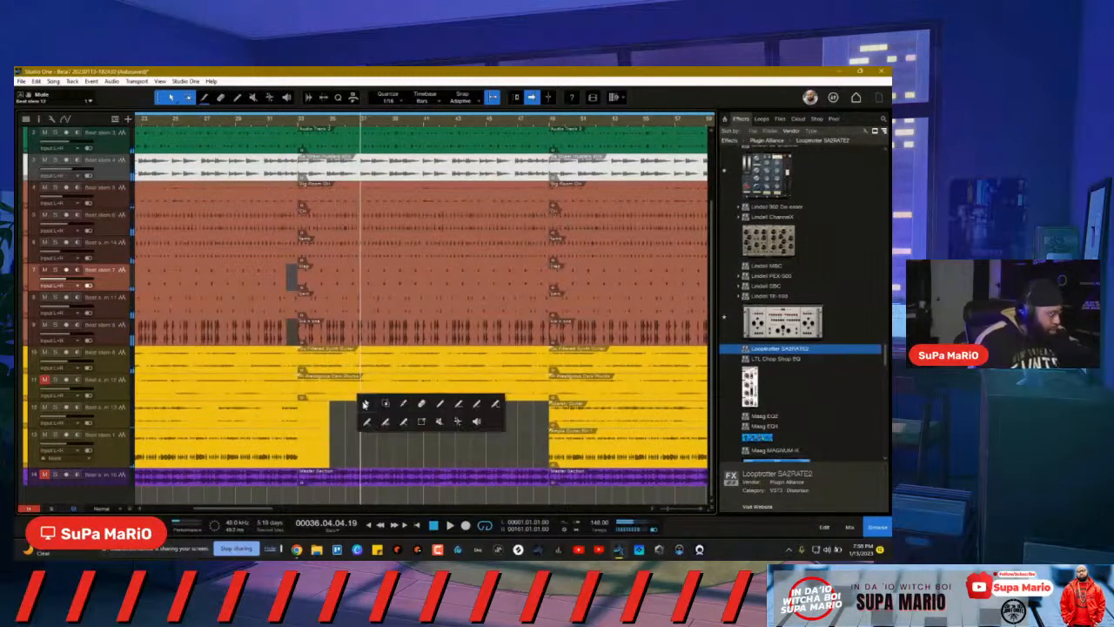
{"action": "left_click", "coordinate": [405, 404]}
{"action": "right_click", "coordinate": [391, 406]}
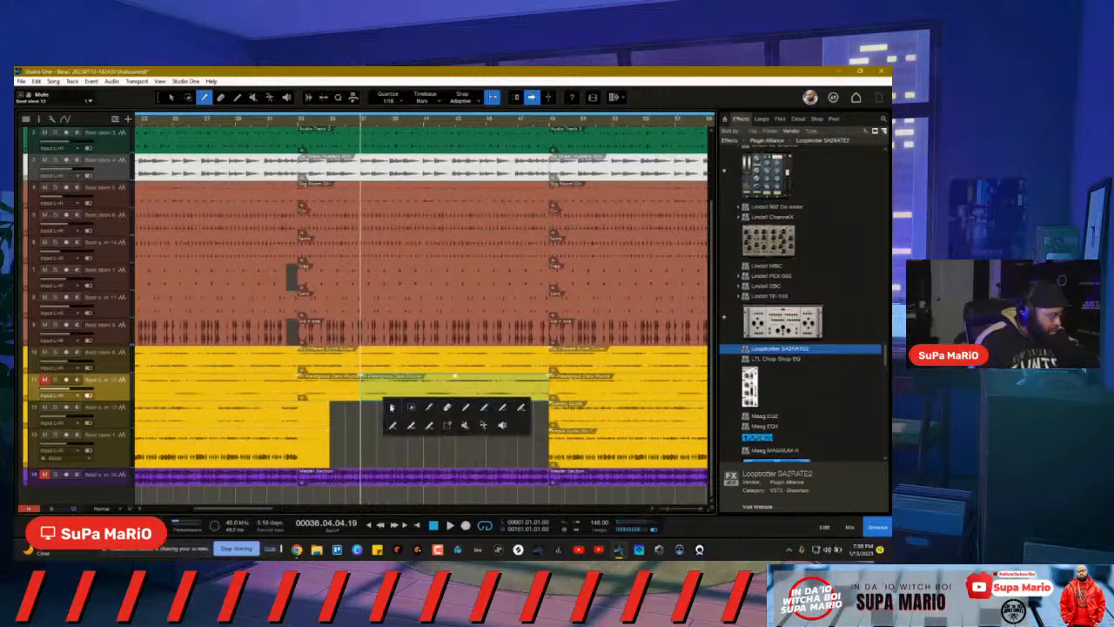
{"action": "left_click", "coordinate": [450, 408]}
{"action": "left_click", "coordinate": [453, 387]}
{"action": "right_click", "coordinate": [450, 392]}
{"action": "left_click", "coordinate": [451, 394]}
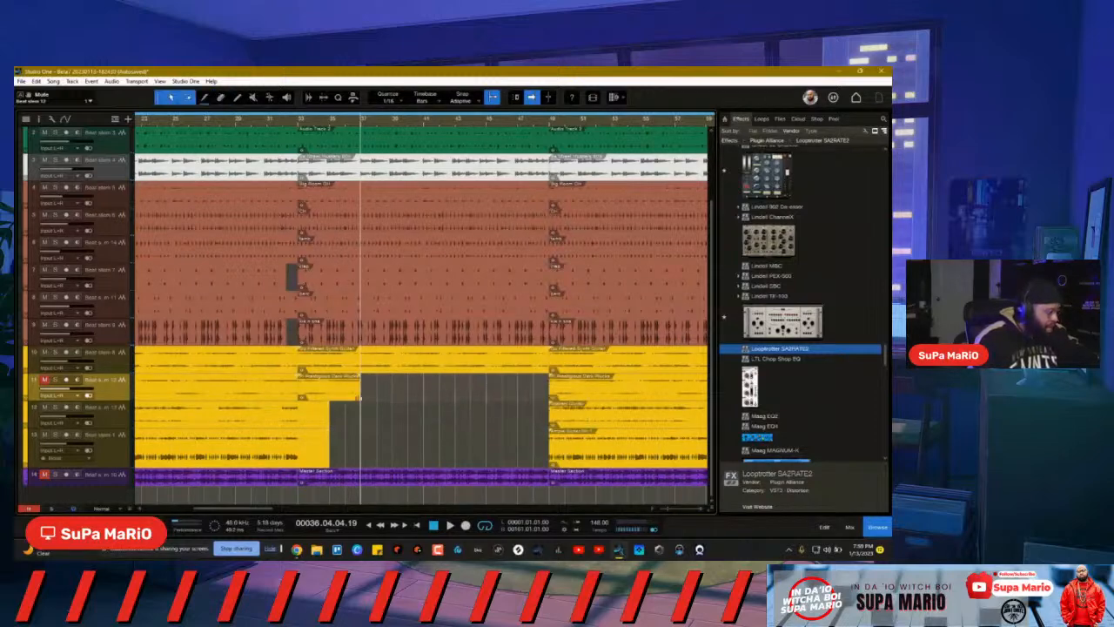
{"action": "left_click_drag", "start_coordinate": [349, 379], "coordinate": [303, 390]}
Step: Play from bar 29 to audition the fade-out, with the view following the playhead
{"action": "left_click", "coordinate": [237, 121]}
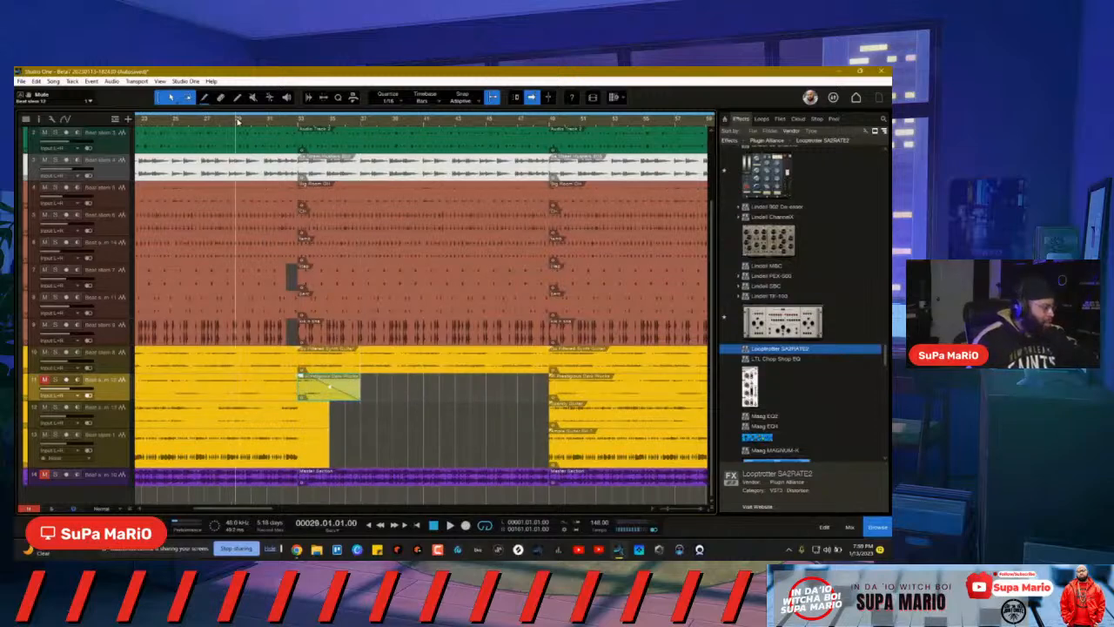
{"action": "key", "text": "space"}
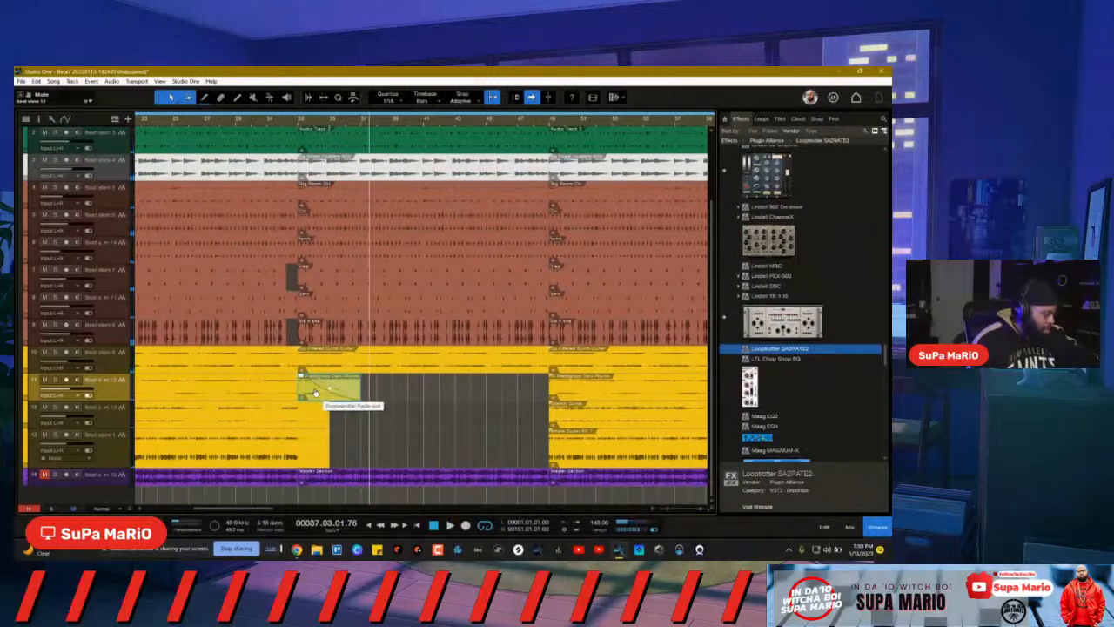
{"action": "left_click", "coordinate": [275, 113]}
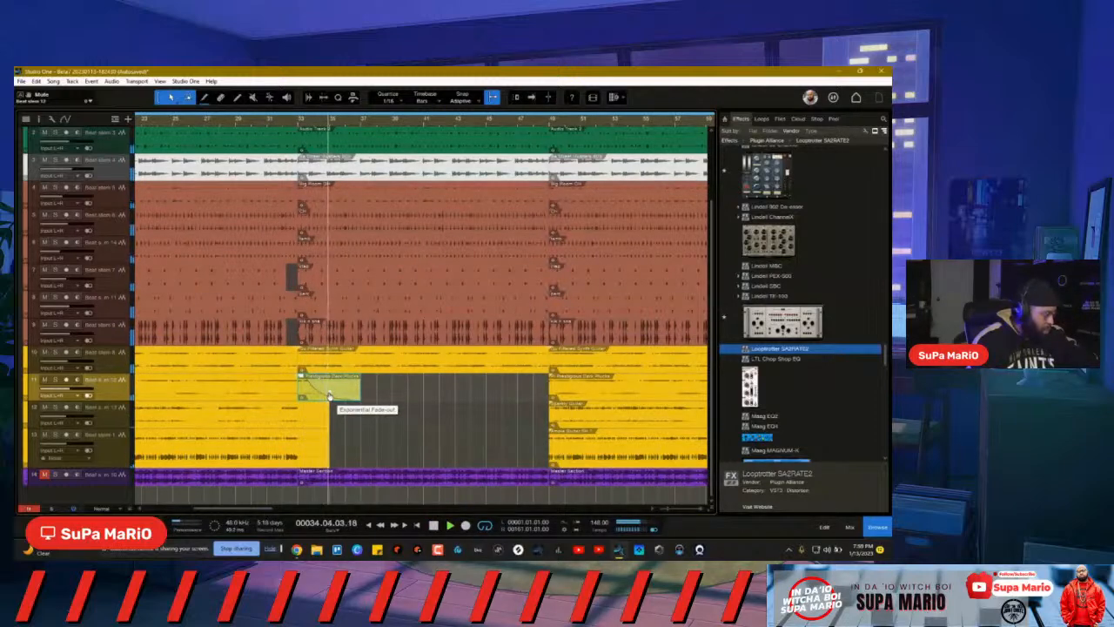
{"action": "key", "text": "f"}
{"action": "left_click", "coordinate": [239, 123]}
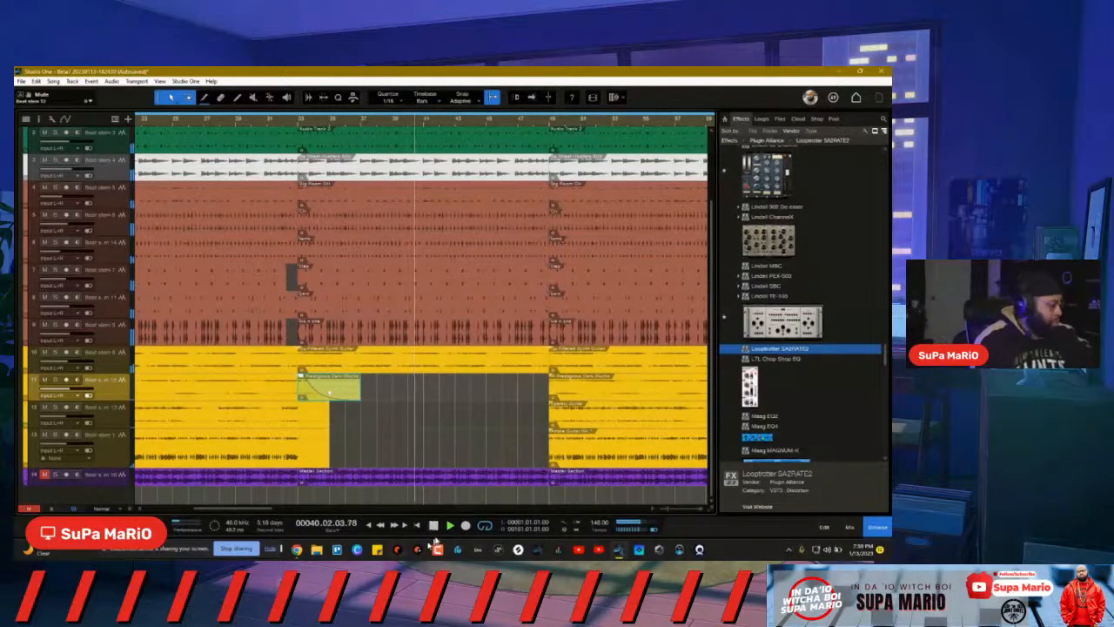
Step: Stop playback, zoom out to fit the whole song, and return the playhead to bar 1
{"action": "key", "text": "space"}
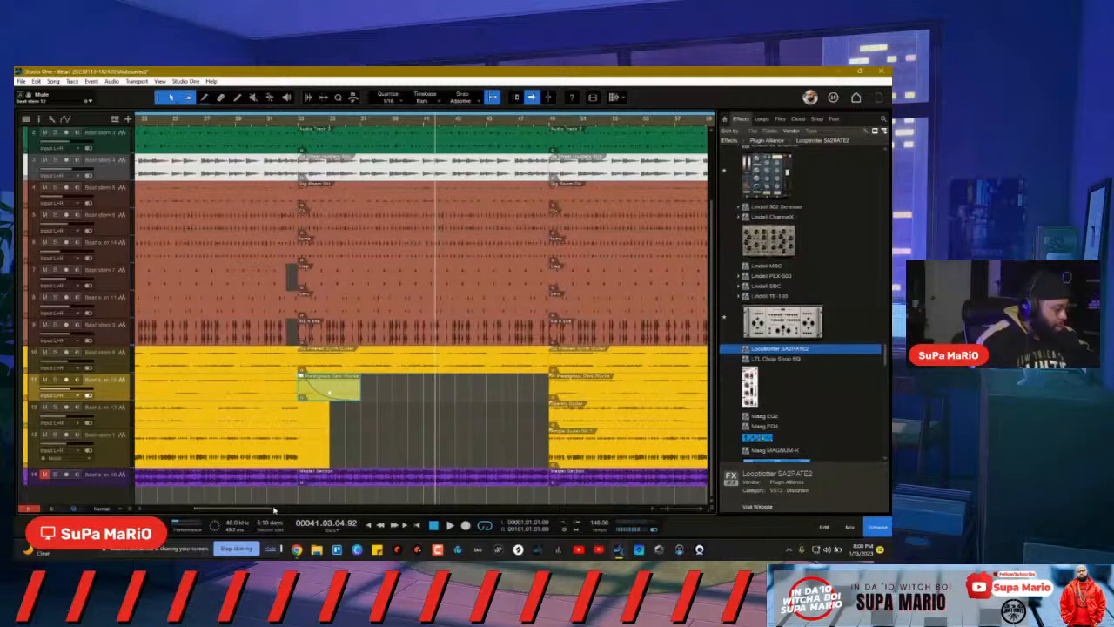
{"action": "scroll", "coordinate": [391, 120], "scroll_direction": "down", "scroll_amount": 5}
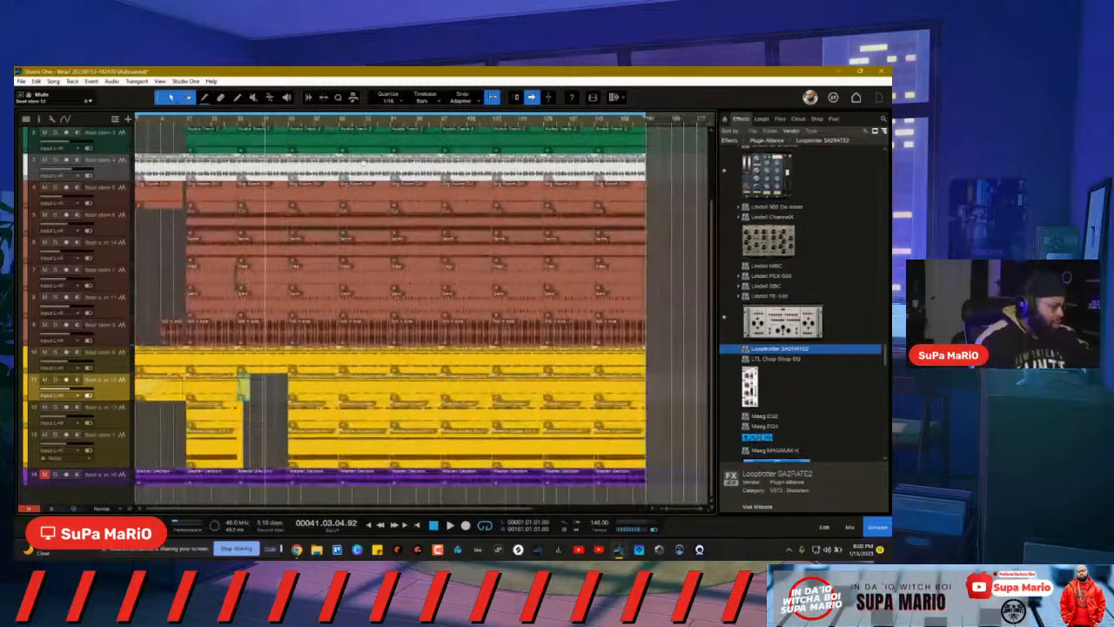
{"action": "left_click", "coordinate": [421, 525]}
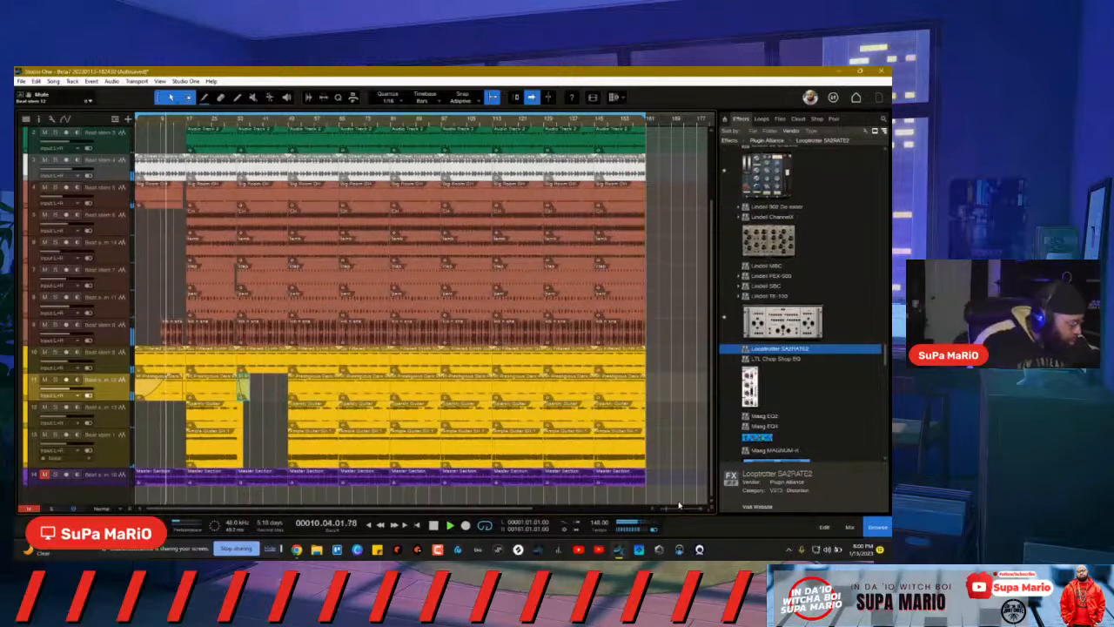
Step: Show the Mix console beneath the track arrangement and bring the Studio One window into focus
{"action": "key", "text": "F3"}
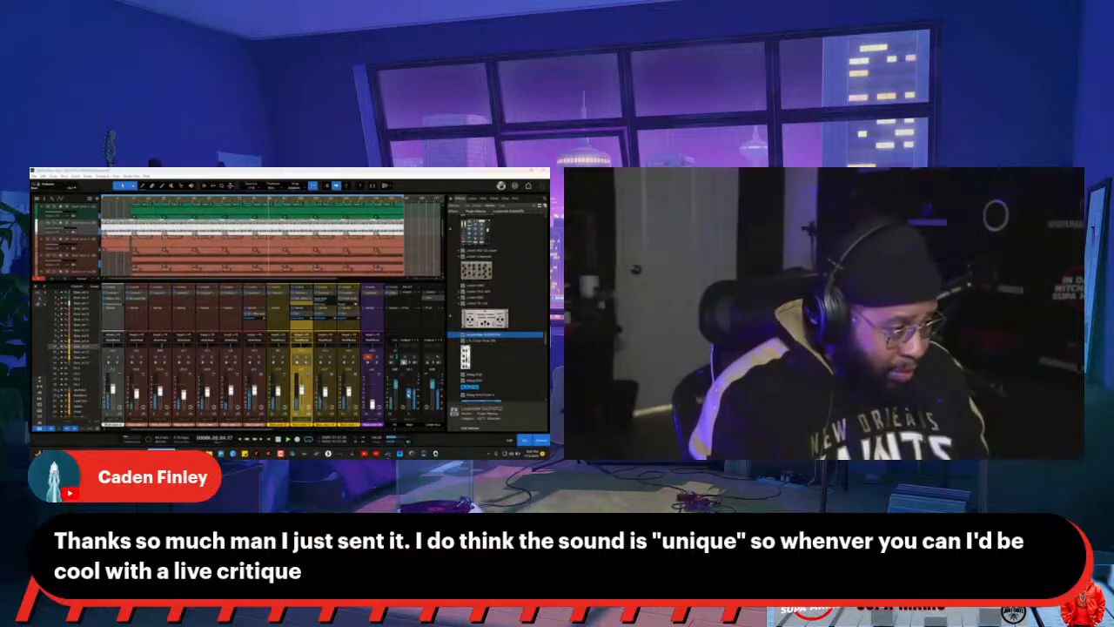
{"action": "left_click", "coordinate": [409, 394]}
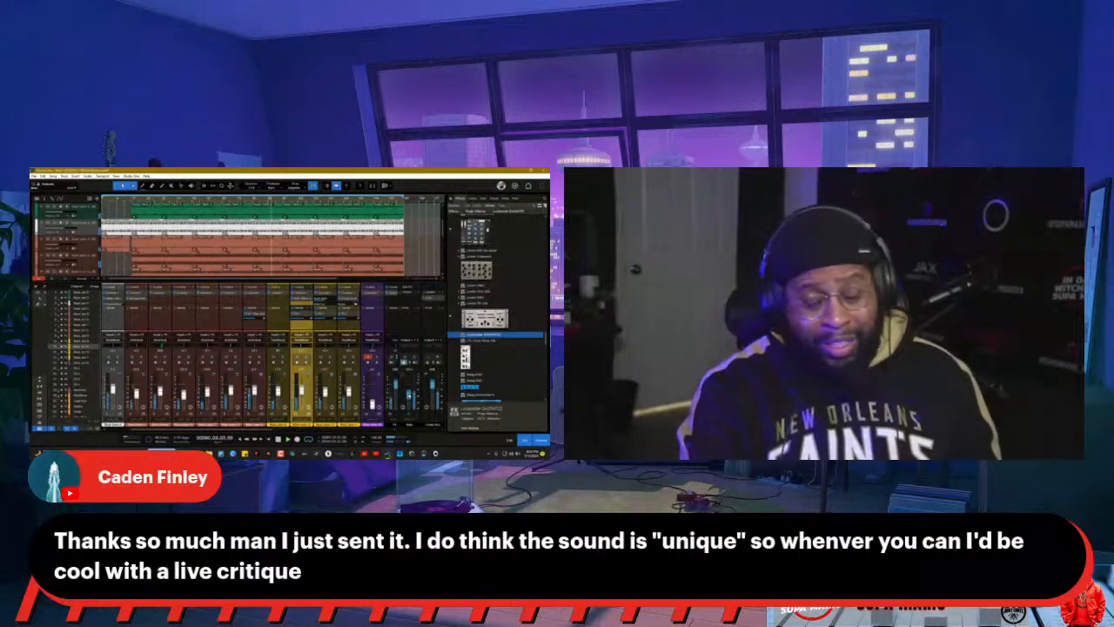